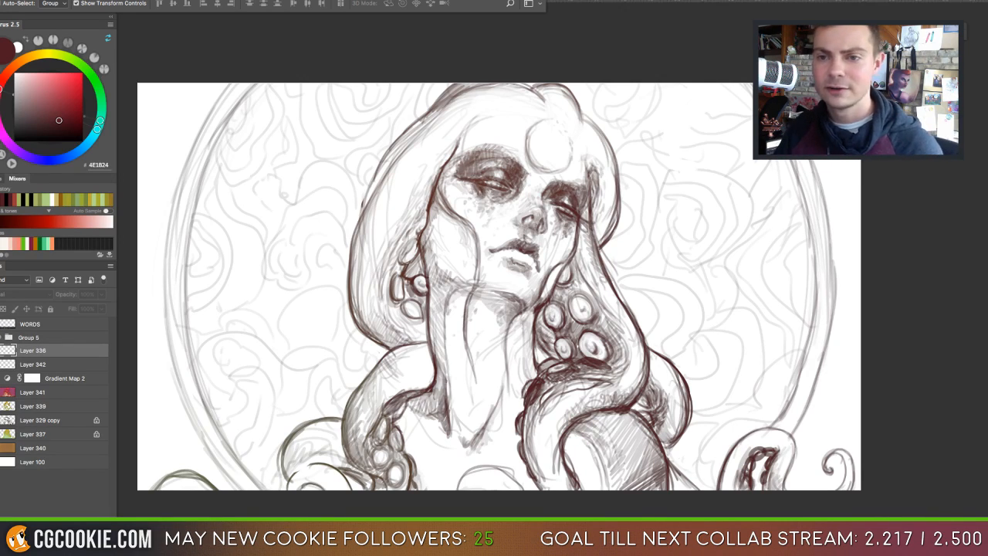
Review the Stream_Square.psd reference board full screen, move its window aside and return to the mermaid drawing full screen.
{"action": "mouse_move", "coordinate": [0, 80]}
{"action": "left_mouse_down"}
{"action": "mouse_move", "coordinate": [304, 30]}
{"action": "mouse_move", "coordinate": [258, 64]}
{"action": "left_mouse_up"}
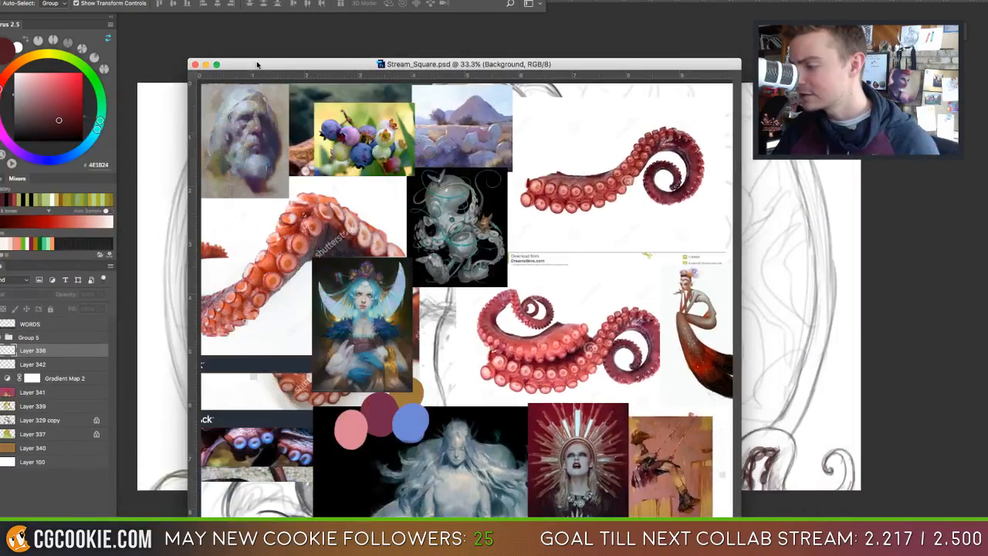
{"action": "key", "text": "f"}
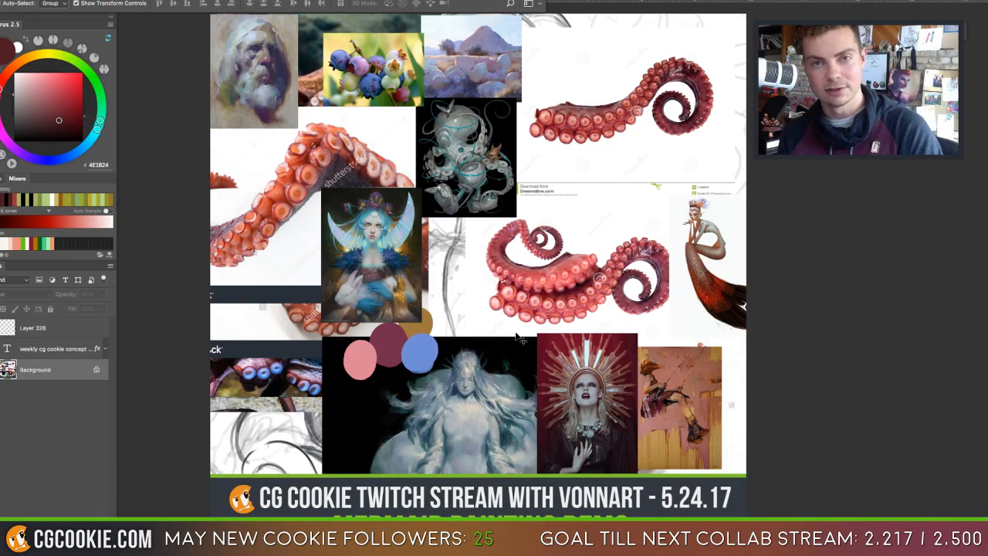
{"action": "key", "text": "f"}
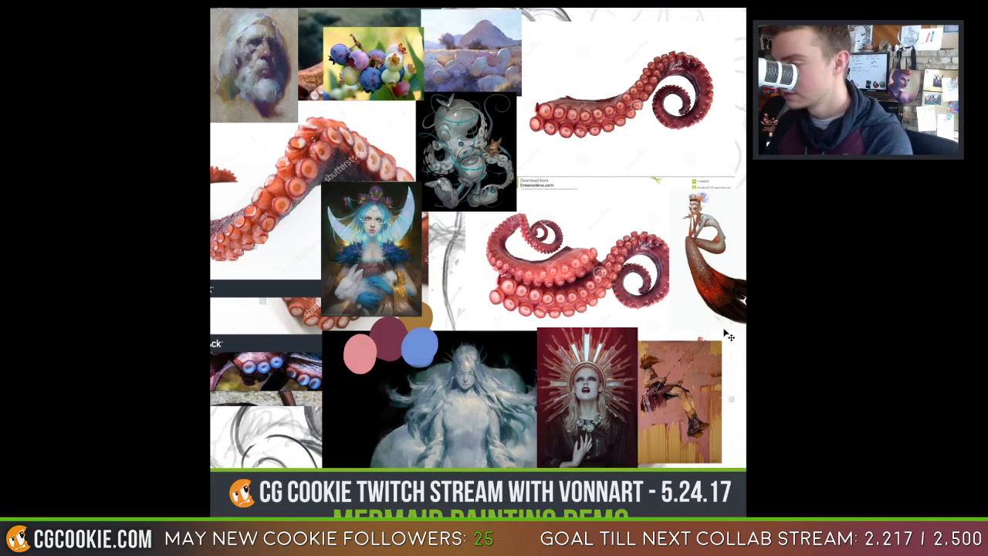
{"action": "key", "text": "f"}
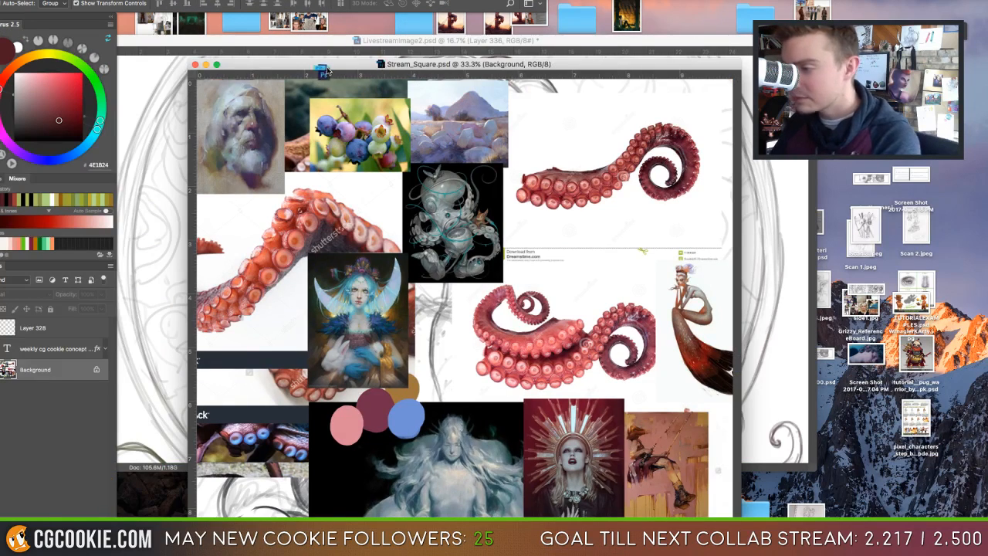
{"action": "left_click_drag", "start_coordinate": [323, 67], "coordinate": [987, 65]}
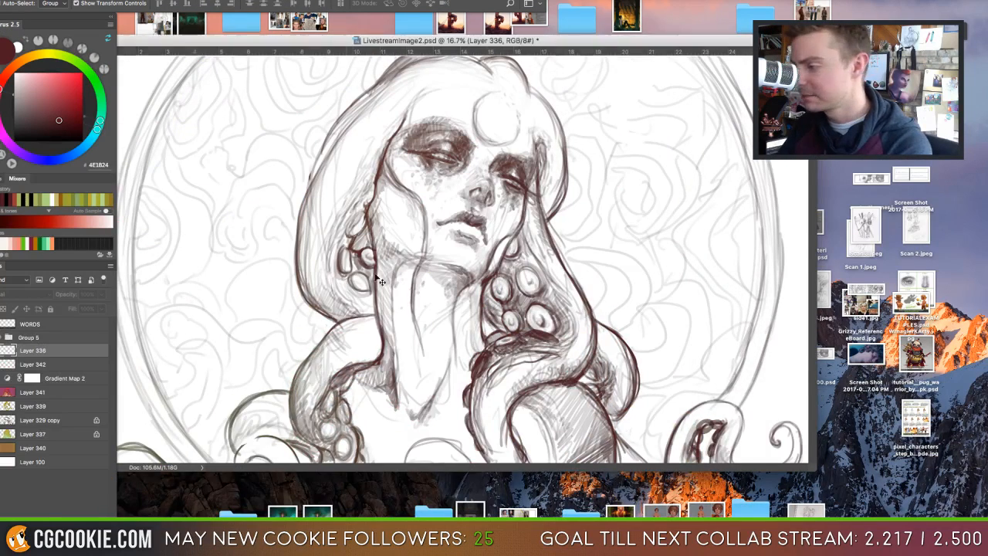
{"action": "key", "text": "f"}
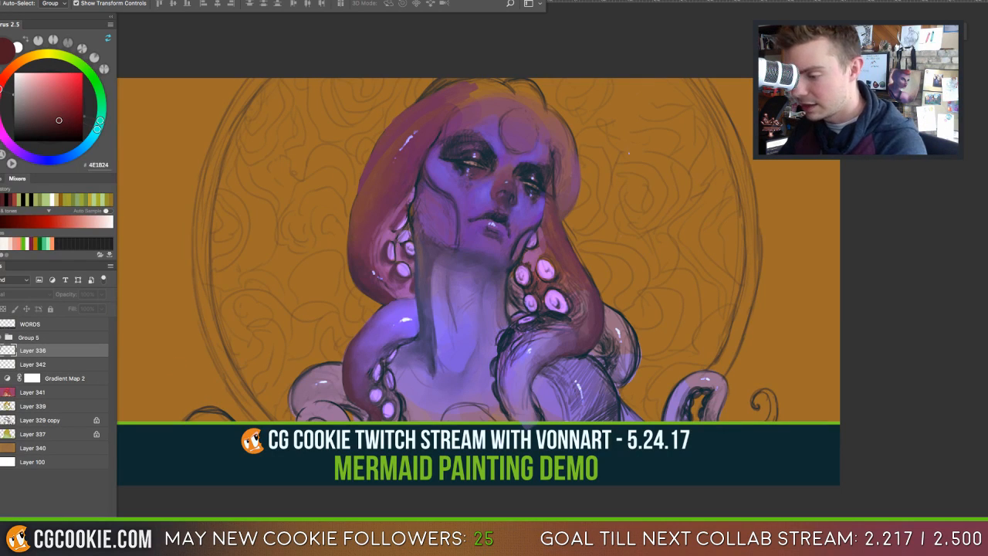
Expand Group 5 to inspect the layers of the earlier color version, and collapse the group.
{"action": "left_click", "coordinate": [7, 337]}
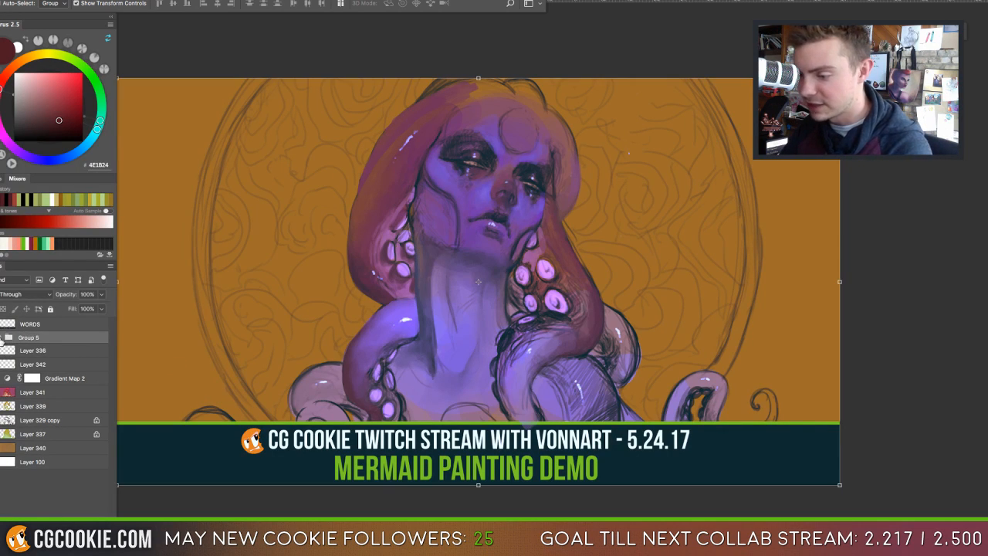
{"action": "left_click", "coordinate": [2, 337]}
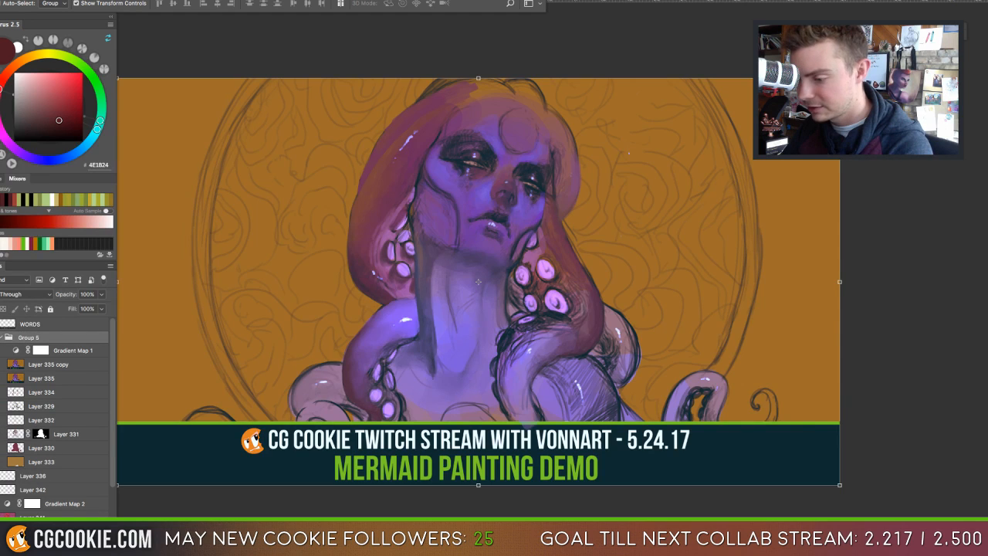
{"action": "key", "text": "super+comma"}
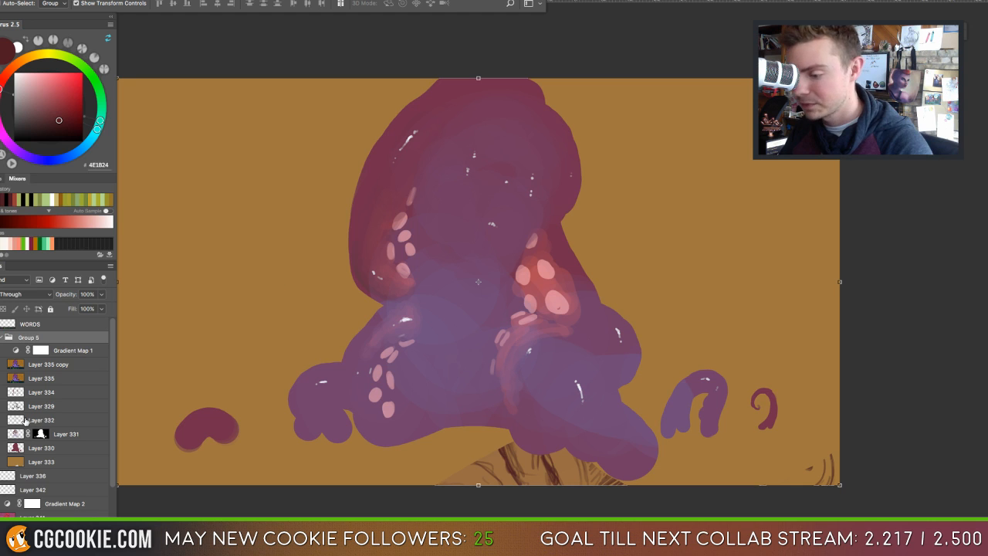
{"action": "left_click", "coordinate": [2, 338]}
{"action": "left_click", "coordinate": [3, 338]}
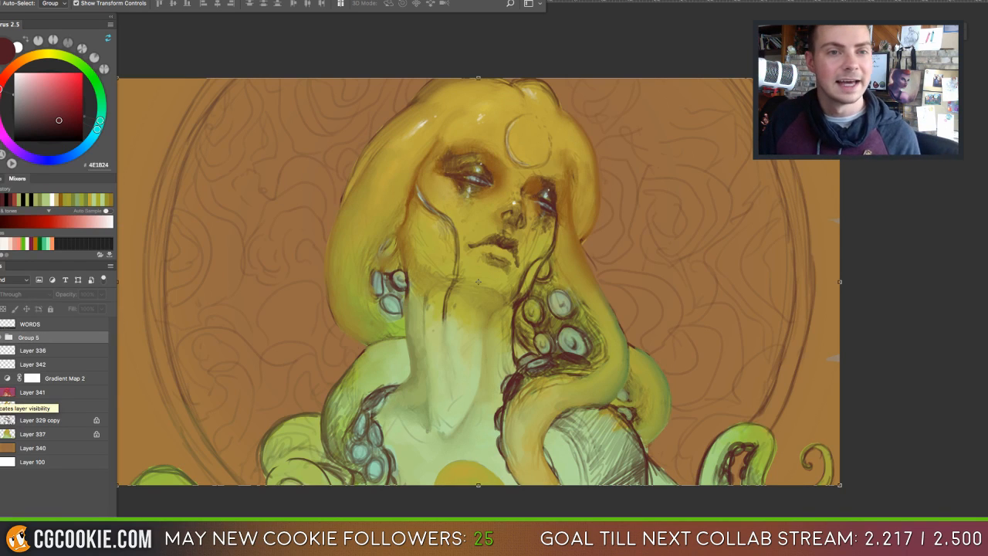
Set the layer visibility so that only the Layer 329 copy line drawing shows over the white Layer 100.
{"action": "left_click", "coordinate": [7, 392]}
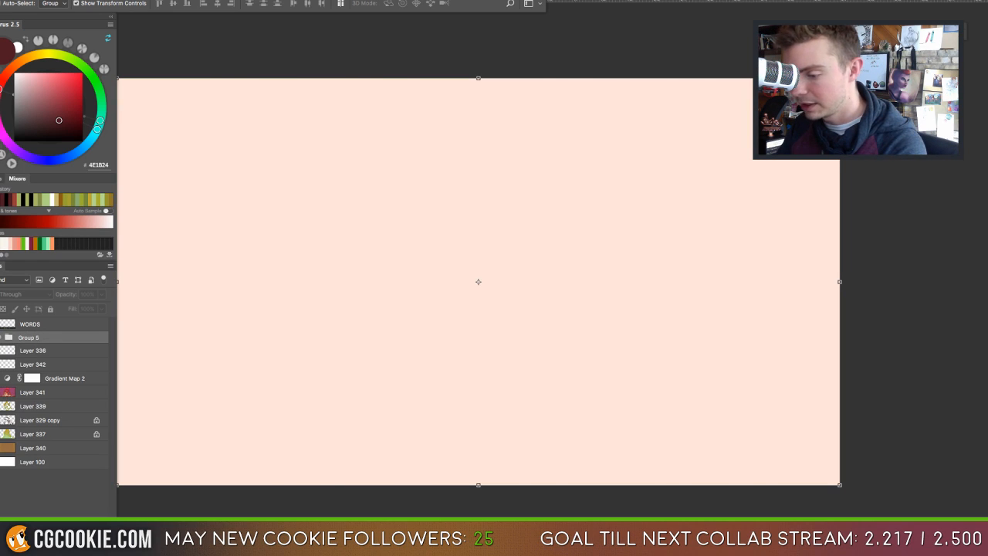
{"action": "left_click", "coordinate": [2, 420]}
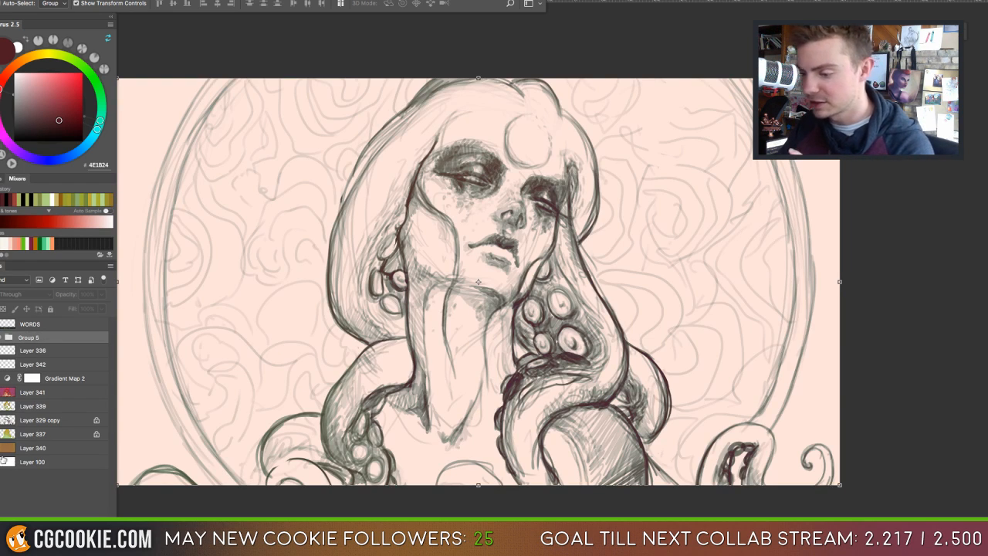
{"action": "left_click", "coordinate": [5, 458]}
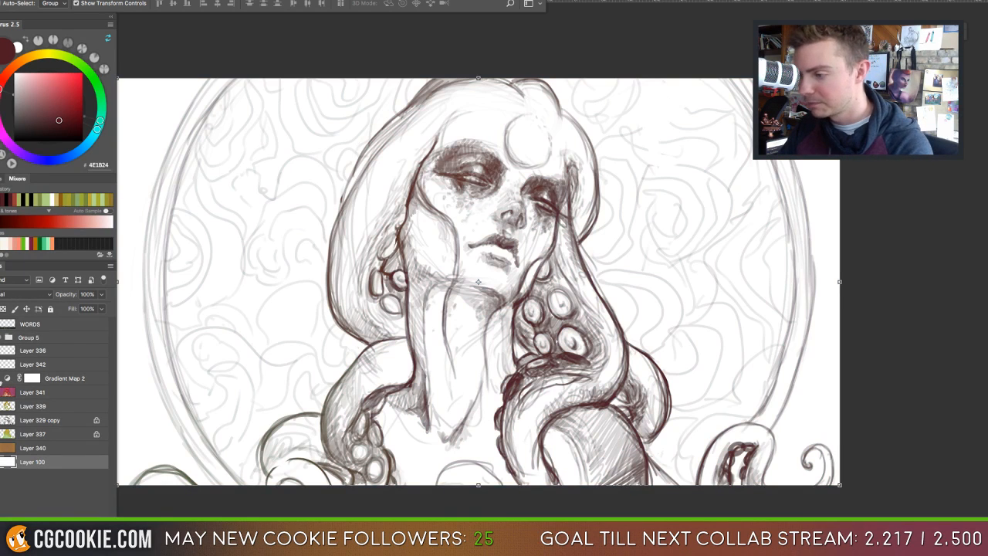
Delete the Gradient Map 2 adjustment layer together with Layer 342, Layer 336 and Layer 337.
{"action": "left_click", "coordinate": [15, 380]}
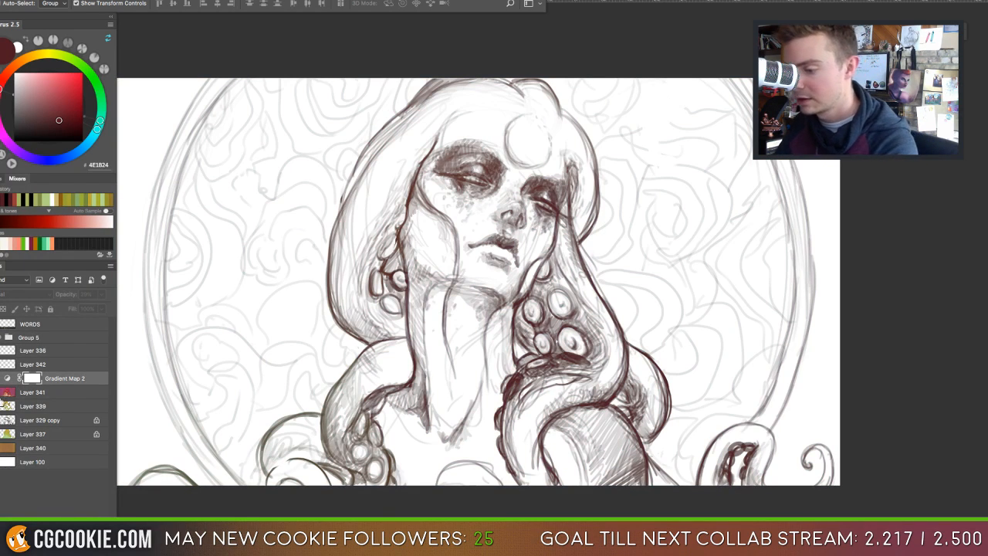
{"action": "key", "text": "Delete"}
{"action": "left_click", "coordinate": [10, 364]}
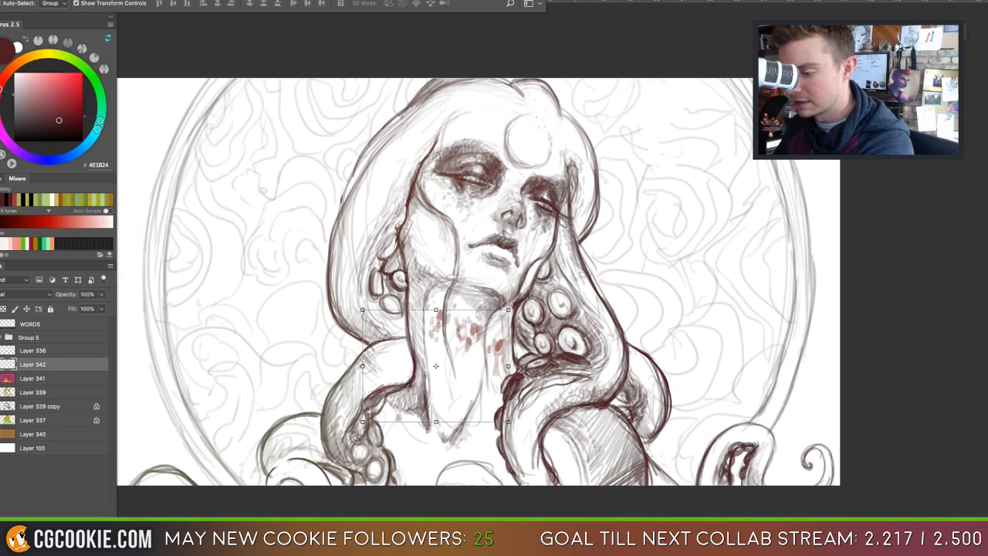
{"action": "left_click", "coordinate": [11, 353]}
{"action": "key", "text": "Delete"}
{"action": "key", "text": "Delete"}
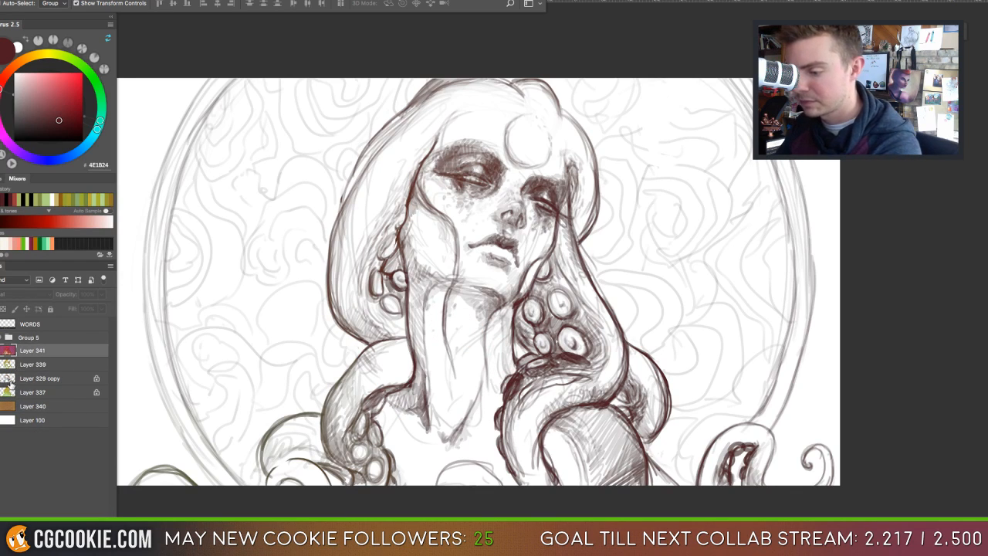
{"action": "left_click", "coordinate": [10, 383]}
{"action": "left_click", "coordinate": [9, 393]}
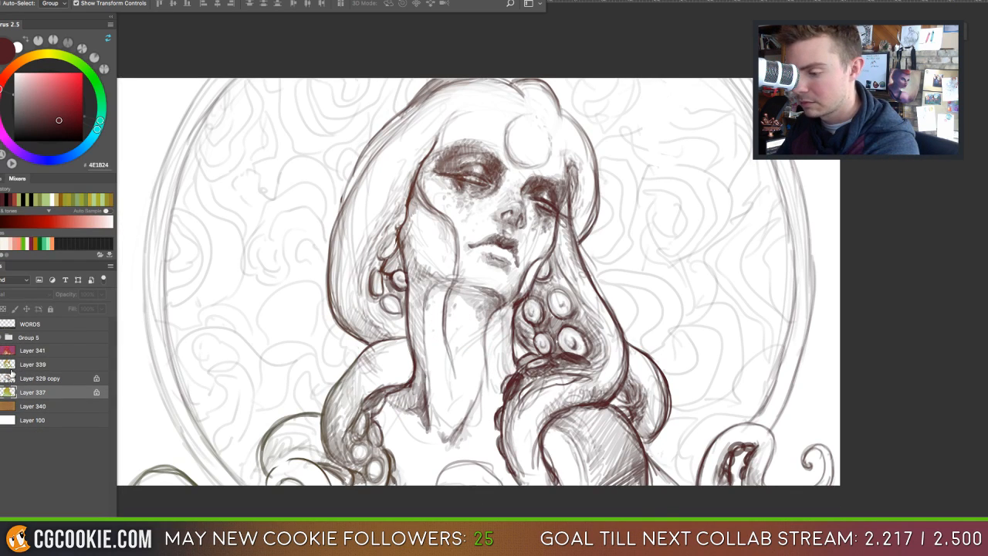
{"action": "key", "text": "Delete"}
Move the old color layers, Layer 341, Layer 339 and Layer 340, into Group 5.
{"action": "left_click", "coordinate": [8, 365]}
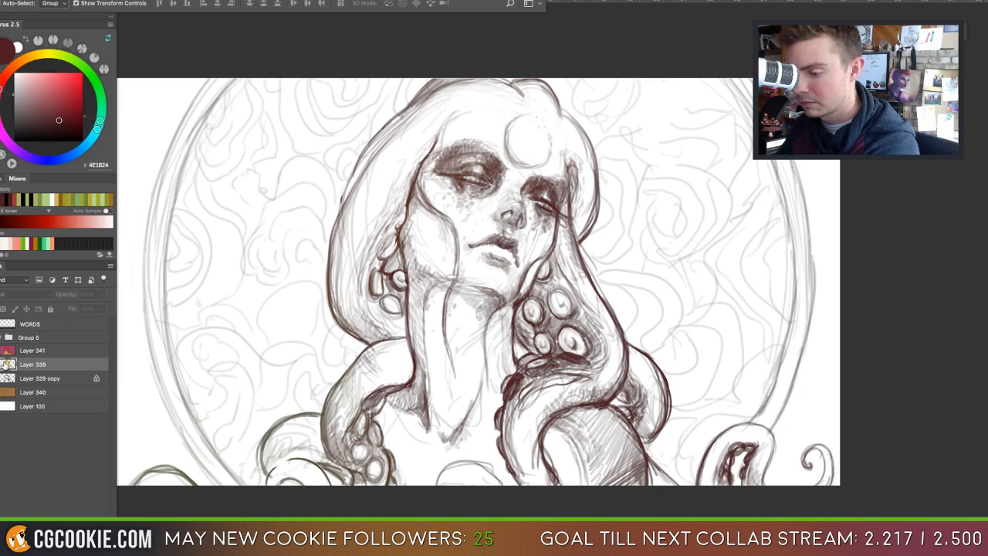
{"action": "left_click", "coordinate": [8, 351]}
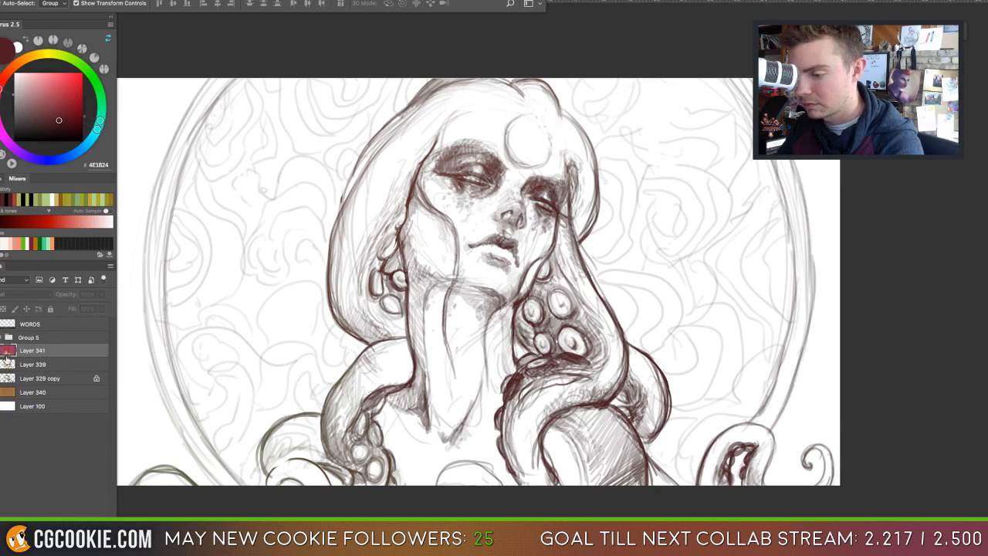
{"action": "left_click", "coordinate": [9, 366], "text": "shift"}
{"action": "left_click_drag", "start_coordinate": [8, 355], "coordinate": [15, 341]}
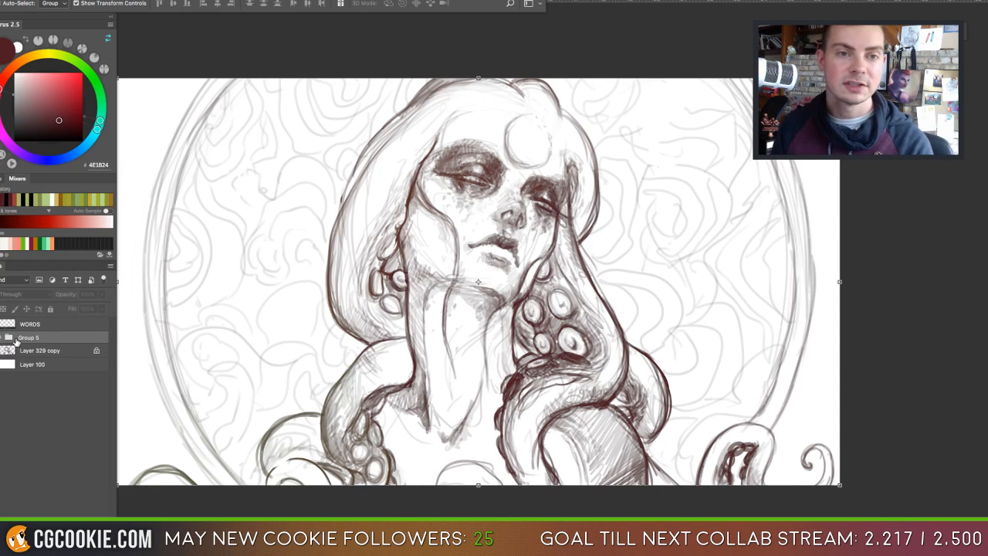
{"action": "key", "text": "Tab"}
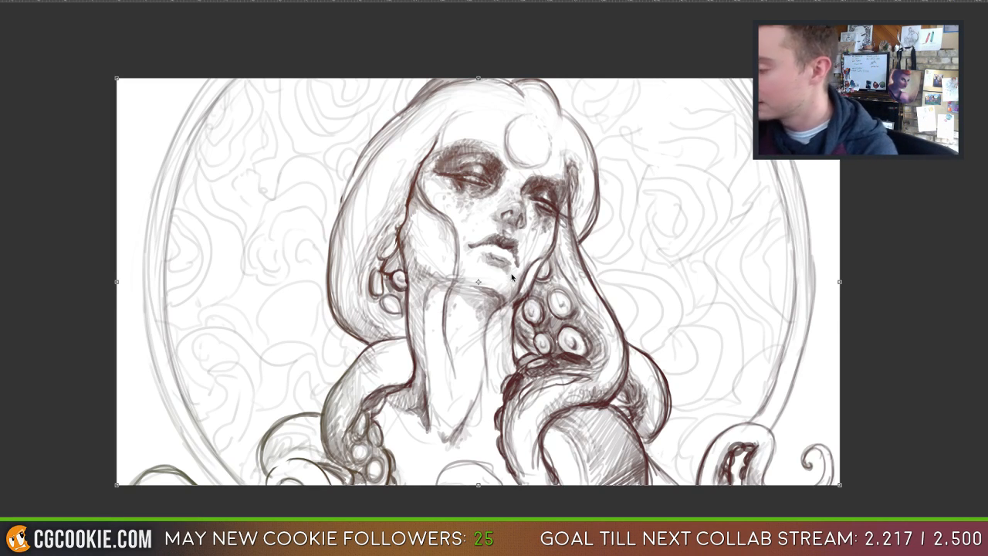
{"action": "key", "text": "Tab"}
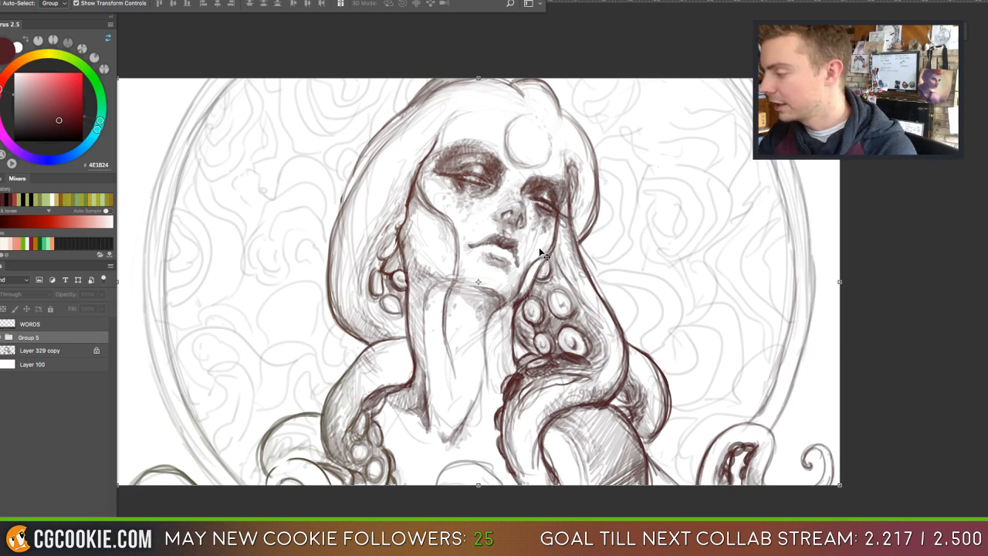
Activate the Brush tool and add a new empty layer between Layer 329 copy and Layer 100.
{"action": "key", "text": "b"}
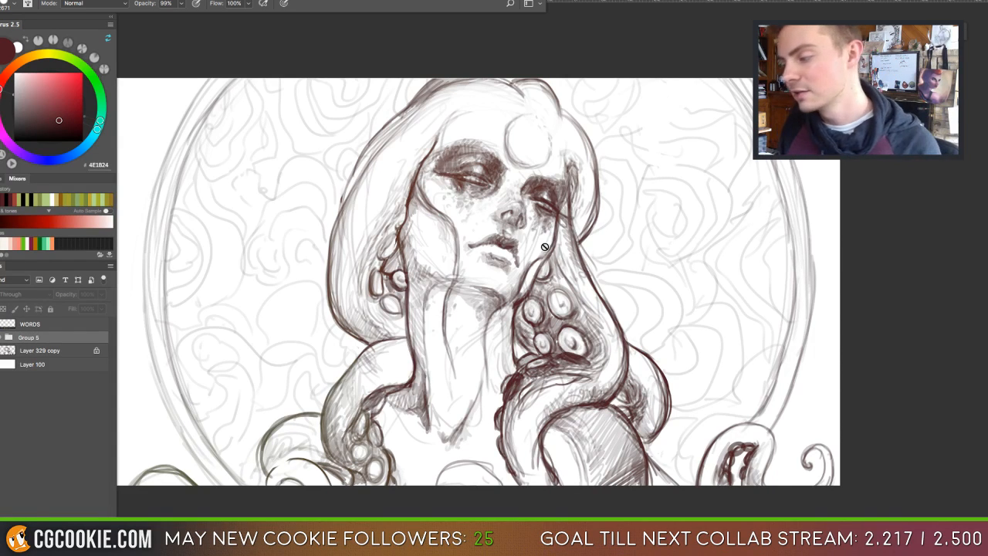
{"action": "left_click", "coordinate": [39, 363]}
{"action": "left_click", "coordinate": [85, 498]}
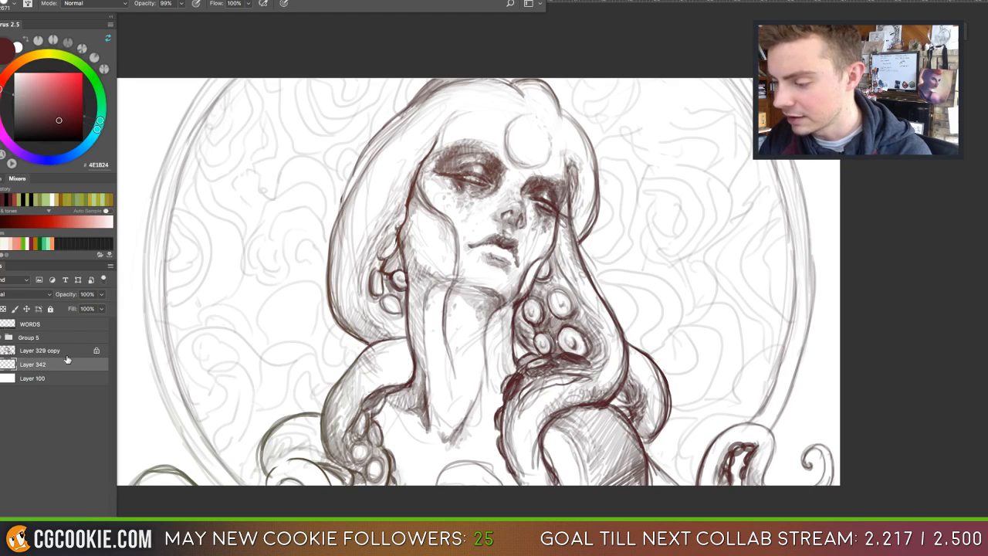
Rename Layer 329 copy as lineart and the new layer below it as underneath.
{"action": "left_click", "coordinate": [8, 353]}
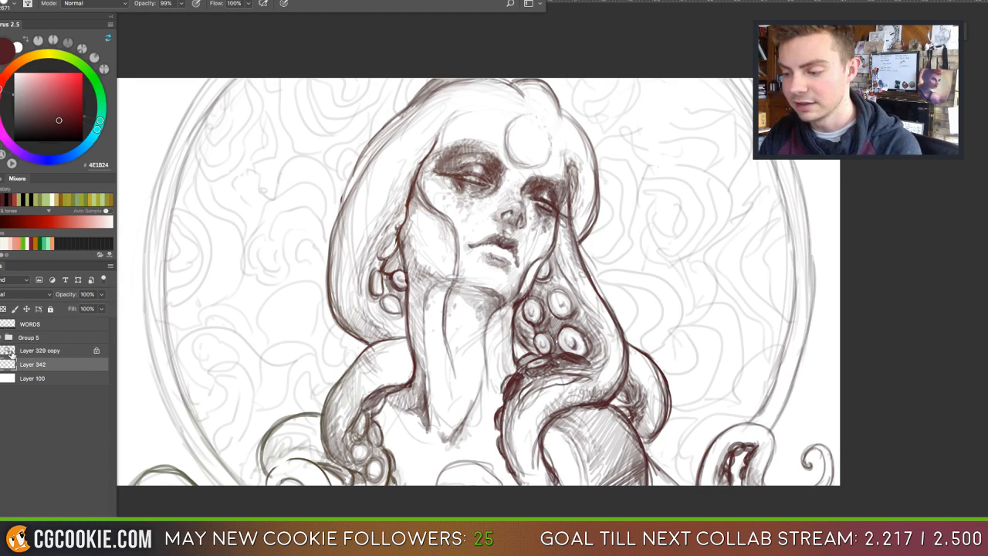
{"action": "double_click", "coordinate": [46, 351]}
{"action": "type", "text": "lineart"}
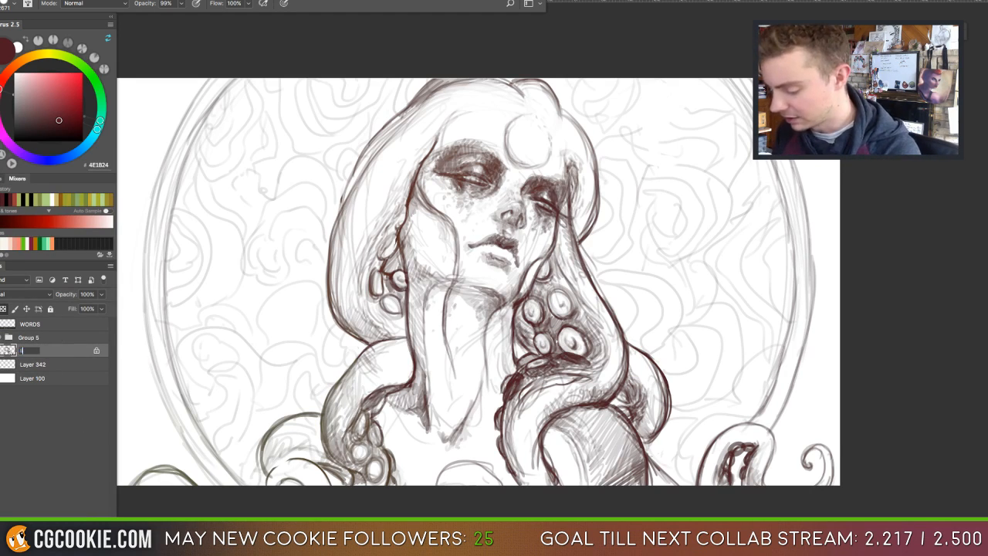
{"action": "key", "text": "Return"}
{"action": "double_click", "coordinate": [26, 364]}
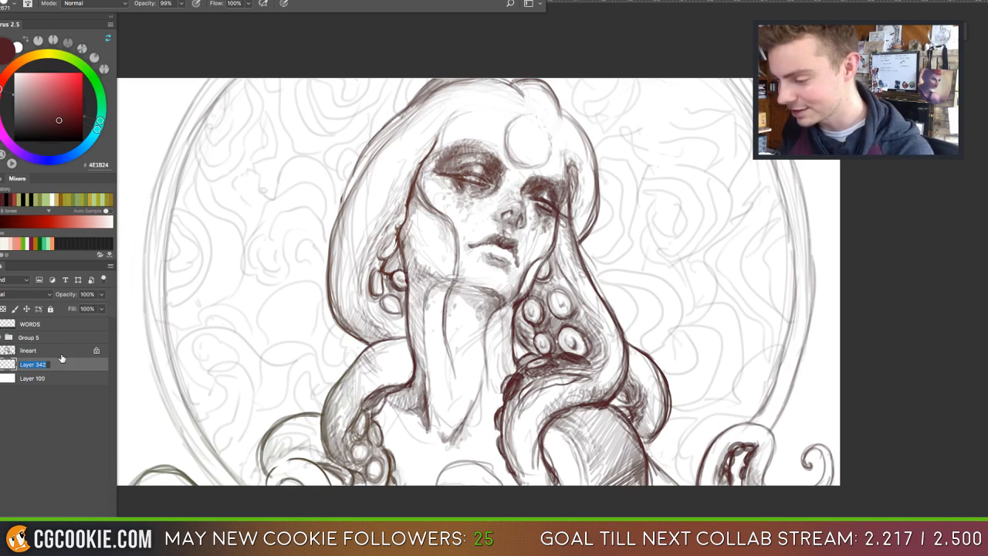
{"action": "type", "text": "underneath"}
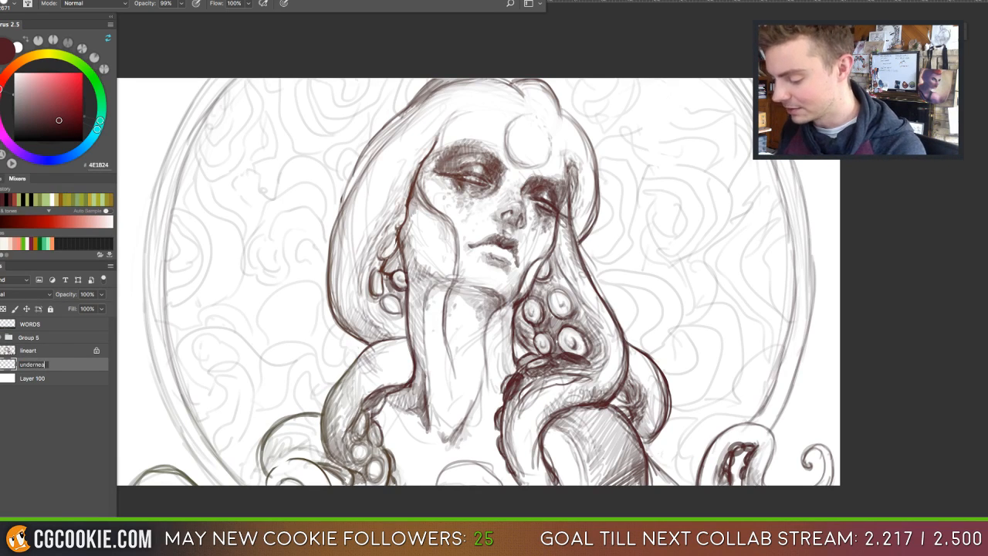
{"action": "key", "text": "Return"}
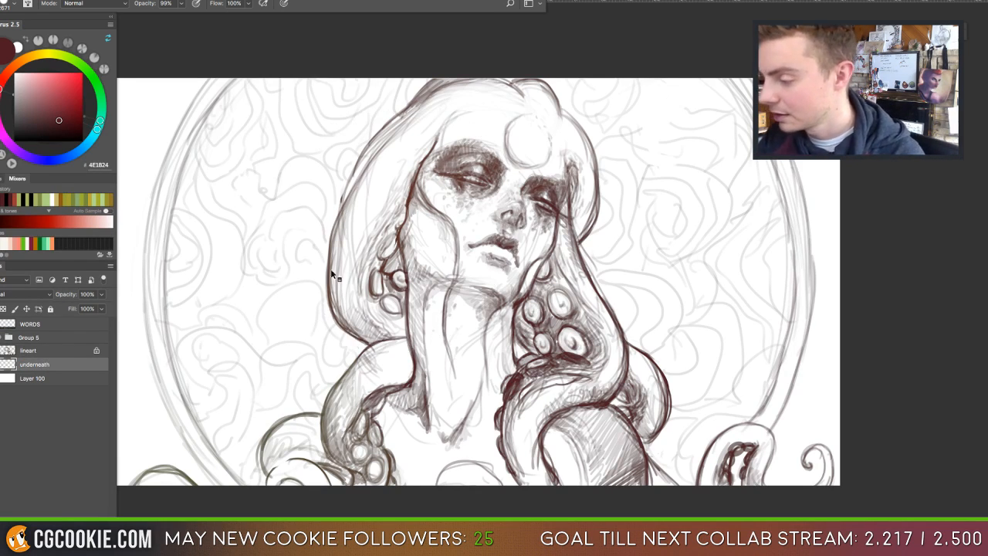
Choose the hard round brush, reduce it to 1100 px and undo the test dab on the underneath layer.
{"action": "right_click", "coordinate": [437, 296]}
{"action": "left_click", "coordinate": [425, 304]}
{"action": "key", "text": "["}
{"action": "key", "text": "["}
{"action": "key", "text": "["}
{"action": "key", "text": "["}
{"action": "key", "text": "["}
{"action": "key", "text": "["}
{"action": "key", "text": "["}
{"action": "key", "text": "["}
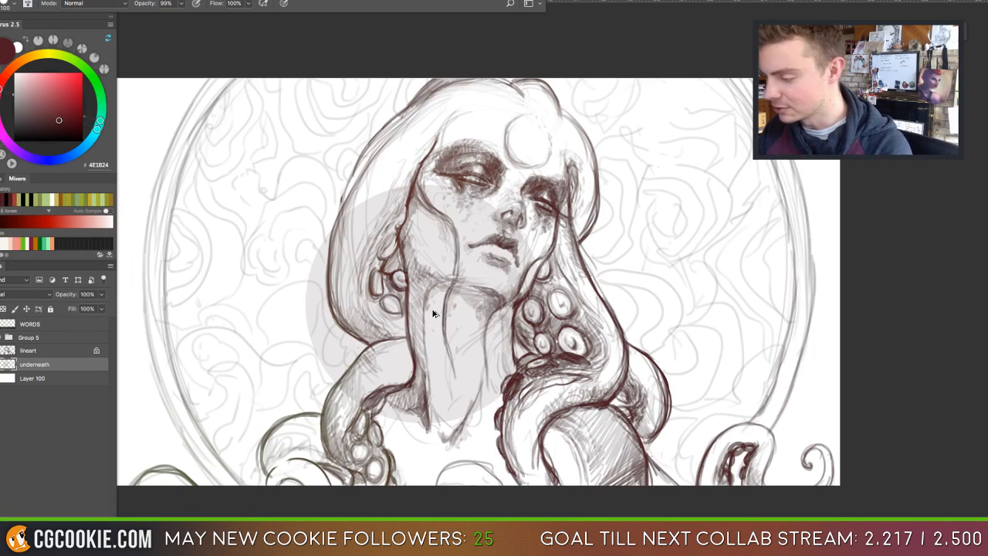
{"action": "key", "text": "ctrl+z"}
Sample a dark reddish brown from the line art, reduce the brush to 700 px and undo the test stroke.
{"action": "left_click", "coordinate": [439, 313], "text": "alt"}
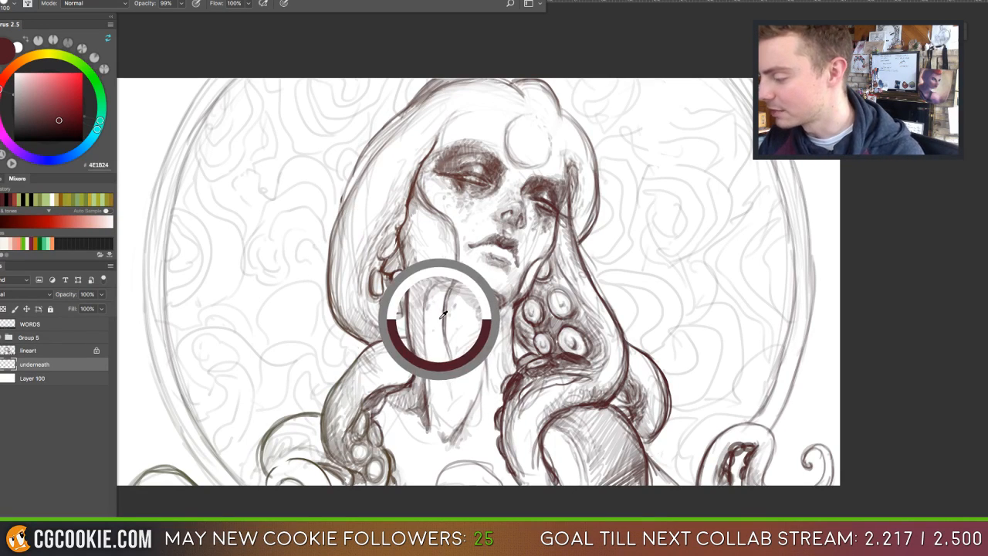
{"action": "left_click", "coordinate": [395, 275], "text": "alt"}
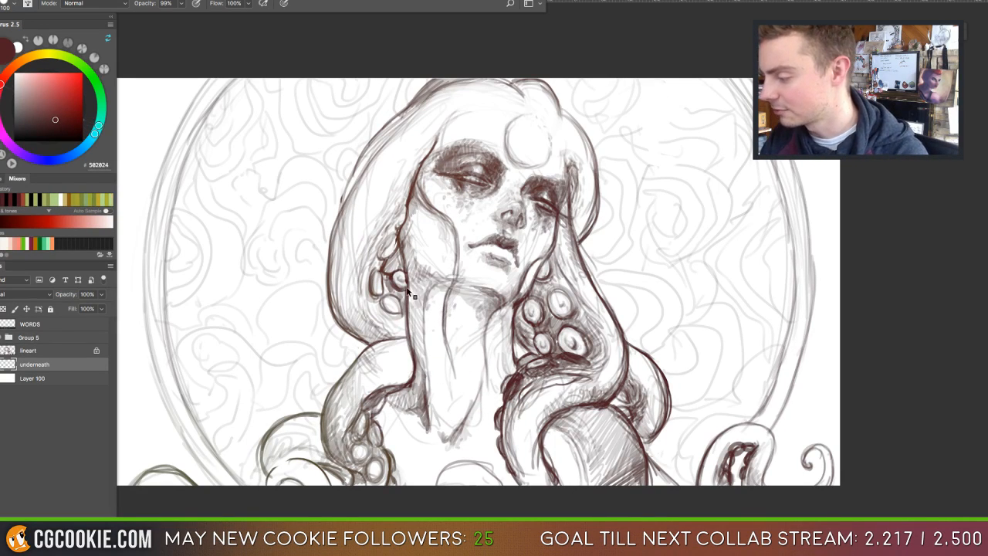
{"action": "right_click", "coordinate": [398, 293]}
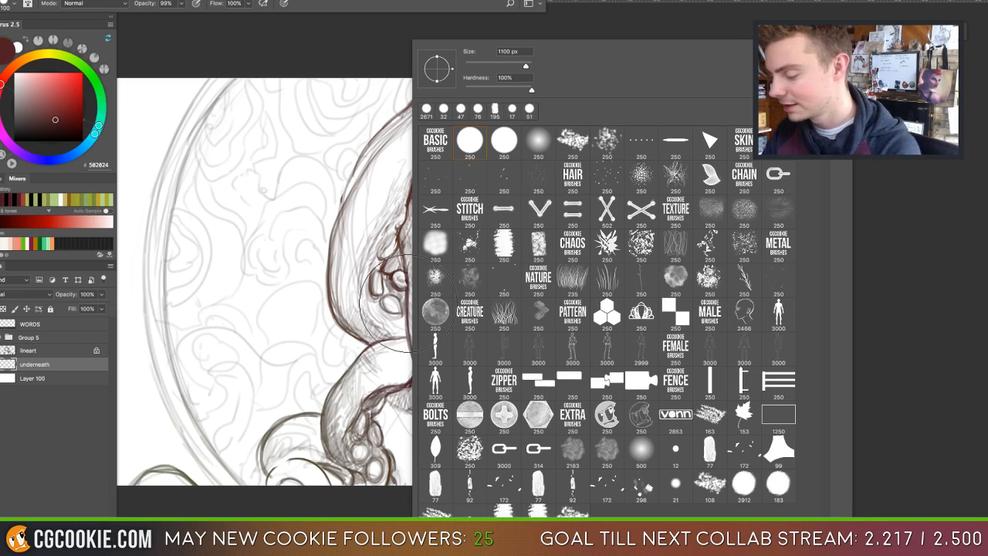
{"action": "left_click_drag", "start_coordinate": [368, 289], "coordinate": [377, 282]}
{"action": "key", "text": "["}
{"action": "key", "text": "["}
{"action": "key", "text": "["}
{"action": "key", "text": "["}
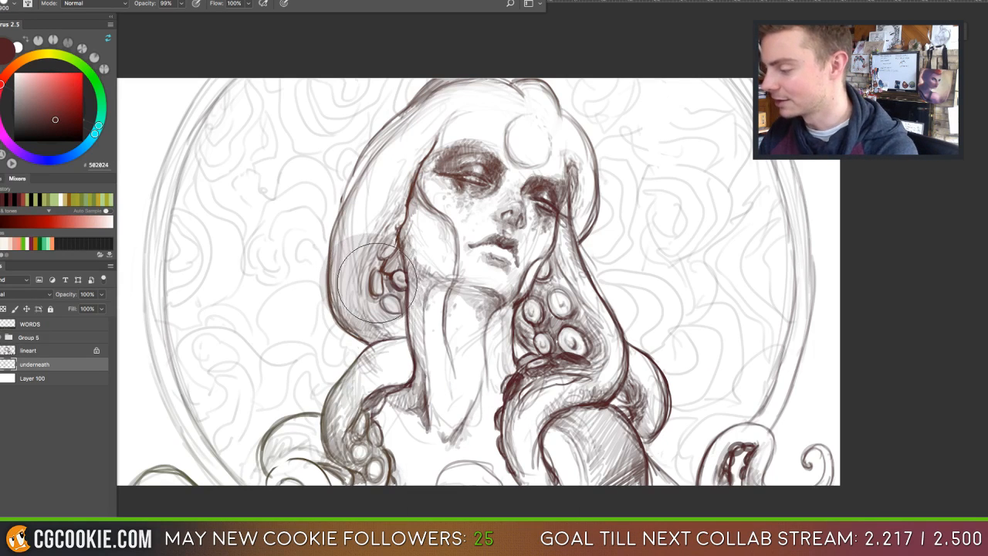
{"action": "key", "text": "ctrl+z"}
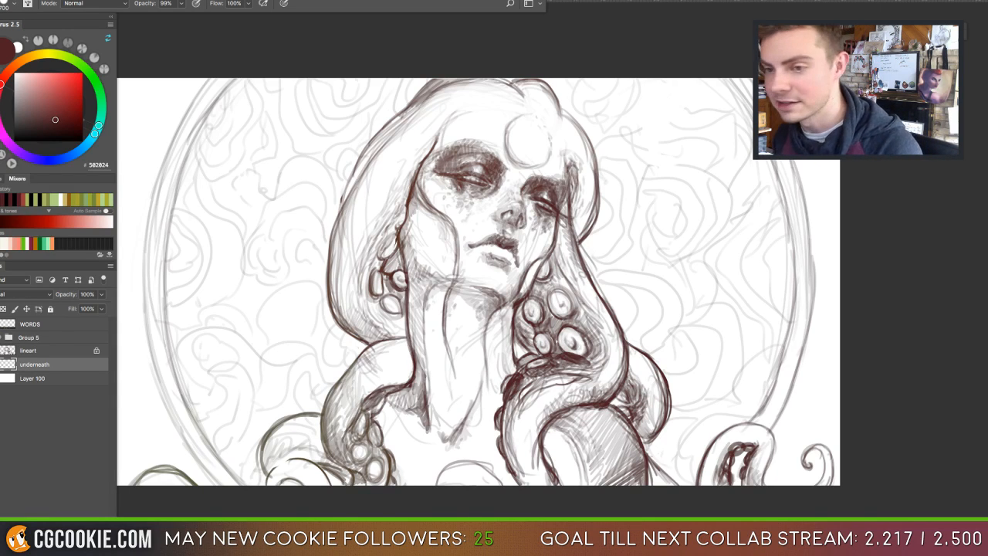
Try a dark maroon (3D0816), sampled from the other open document, as the base colour over the neck and shoulder.
{"action": "key", "text": "ctrl+Tab"}
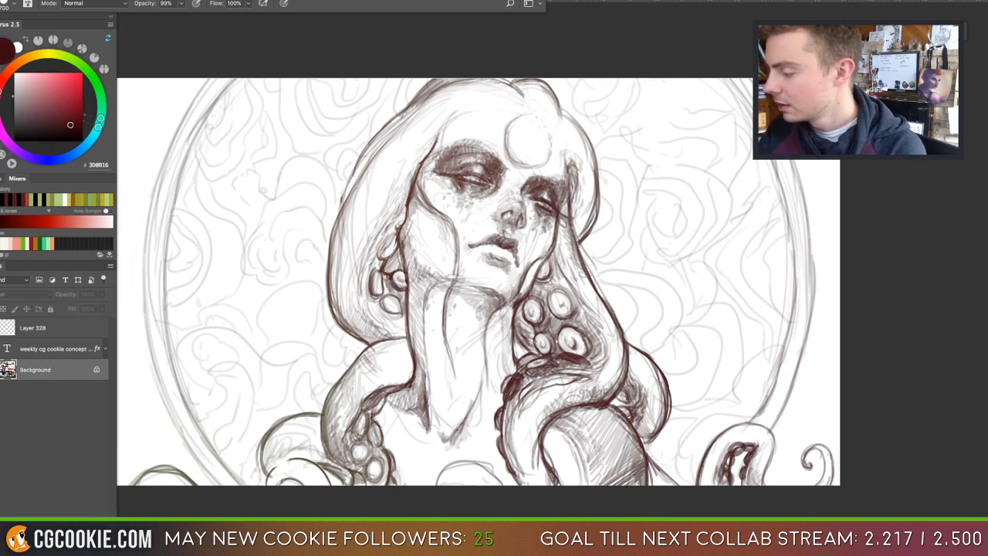
{"action": "left_click", "coordinate": [451, 256]}
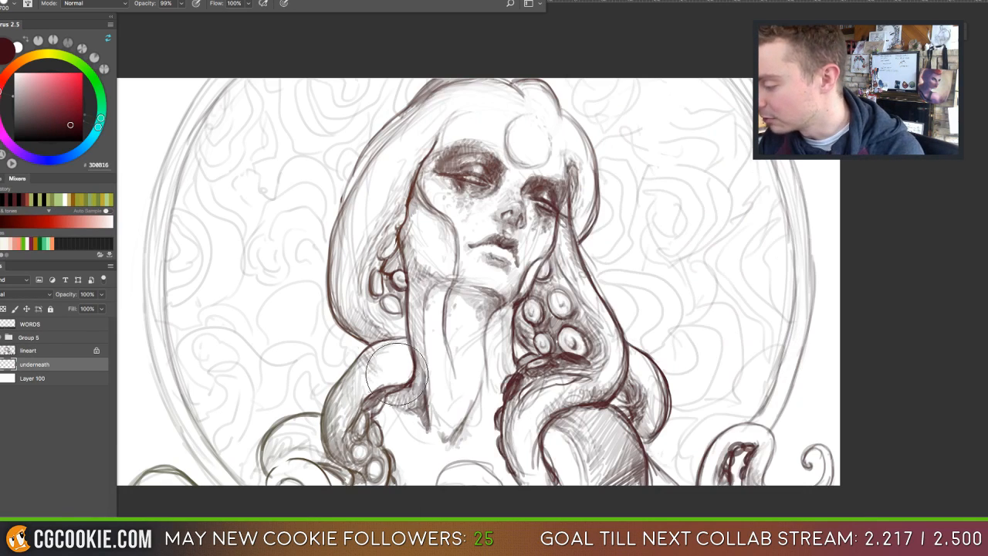
{"action": "mouse_move", "coordinate": [413, 369]}
{"action": "left_mouse_down"}
{"action": "mouse_move", "coordinate": [390, 377]}
{"action": "mouse_move", "coordinate": [374, 400]}
{"action": "mouse_move", "coordinate": [459, 405]}
{"action": "mouse_move", "coordinate": [448, 417]}
{"action": "left_mouse_up"}
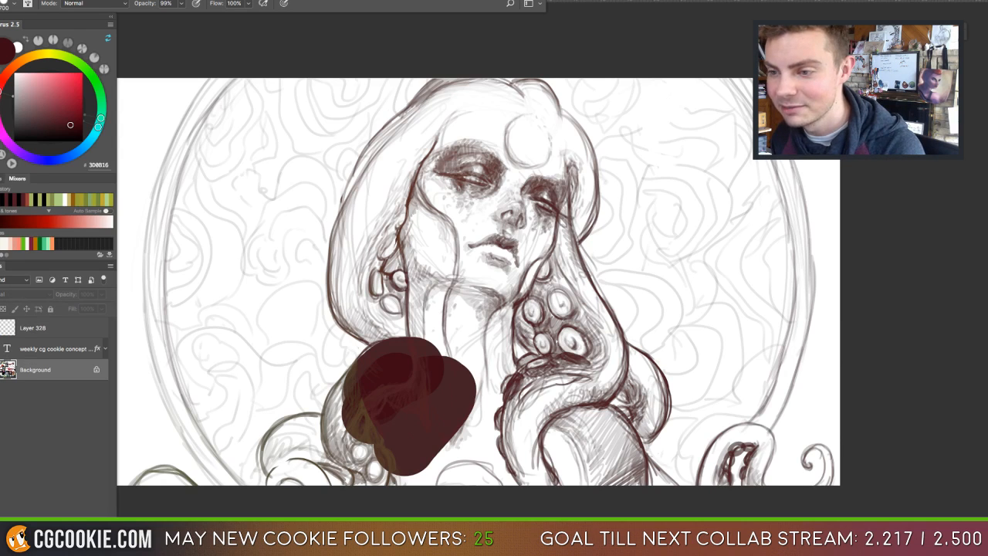
Block in the neck, chest, left-hand tentacles and left half of the hair and face with a lighter maroon (813551) on the underneath layer.
{"action": "left_click", "coordinate": [416, 381]}
{"action": "mouse_move", "coordinate": [422, 381]}
{"action": "left_mouse_down"}
{"action": "mouse_move", "coordinate": [392, 391]}
{"action": "mouse_move", "coordinate": [430, 373]}
{"action": "mouse_move", "coordinate": [397, 407]}
{"action": "mouse_move", "coordinate": [469, 397]}
{"action": "mouse_move", "coordinate": [398, 470]}
{"action": "mouse_move", "coordinate": [490, 467]}
{"action": "mouse_move", "coordinate": [399, 464]}
{"action": "mouse_move", "coordinate": [318, 443]}
{"action": "mouse_move", "coordinate": [292, 454]}
{"action": "mouse_move", "coordinate": [303, 471]}
{"action": "mouse_move", "coordinate": [295, 489]}
{"action": "mouse_move", "coordinate": [365, 487]}
{"action": "left_mouse_up"}
{"action": "mouse_move", "coordinate": [367, 415]}
{"action": "left_mouse_down"}
{"action": "mouse_move", "coordinate": [344, 423]}
{"action": "mouse_move", "coordinate": [344, 401]}
{"action": "mouse_move", "coordinate": [370, 369]}
{"action": "mouse_move", "coordinate": [428, 351]}
{"action": "mouse_move", "coordinate": [397, 352]}
{"action": "mouse_move", "coordinate": [363, 373]}
{"action": "left_mouse_up"}
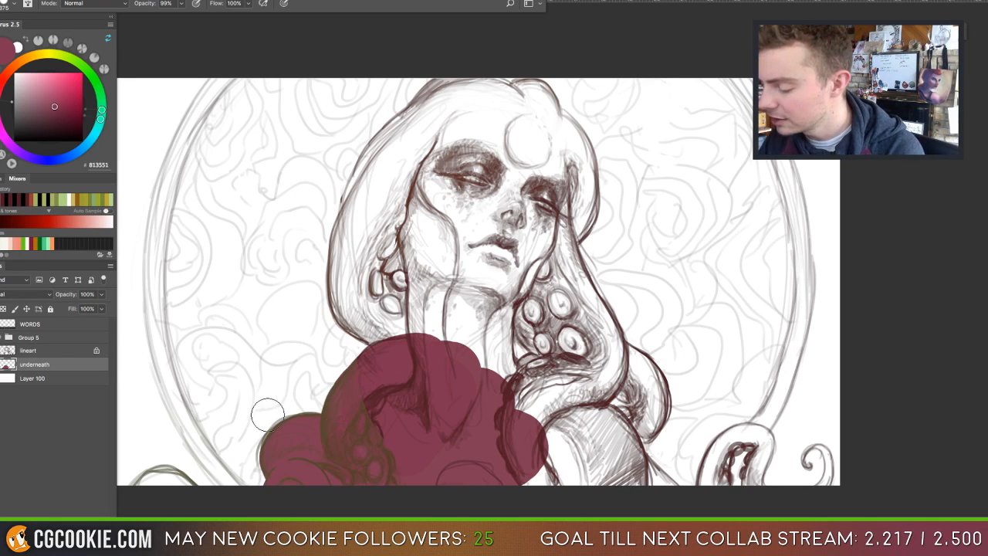
{"action": "mouse_move", "coordinate": [182, 487]}
{"action": "left_mouse_down"}
{"action": "mouse_move", "coordinate": [152, 479]}
{"action": "mouse_move", "coordinate": [127, 486]}
{"action": "left_mouse_up"}
{"action": "mouse_move", "coordinate": [405, 381]}
{"action": "left_mouse_down"}
{"action": "mouse_move", "coordinate": [384, 334]}
{"action": "mouse_move", "coordinate": [346, 296]}
{"action": "mouse_move", "coordinate": [353, 315]}
{"action": "mouse_move", "coordinate": [389, 335]}
{"action": "mouse_move", "coordinate": [377, 310]}
{"action": "mouse_move", "coordinate": [410, 318]}
{"action": "mouse_move", "coordinate": [389, 304]}
{"action": "mouse_move", "coordinate": [402, 289]}
{"action": "mouse_move", "coordinate": [377, 289]}
{"action": "mouse_move", "coordinate": [363, 274]}
{"action": "mouse_move", "coordinate": [393, 300]}
{"action": "mouse_move", "coordinate": [404, 212]}
{"action": "mouse_move", "coordinate": [385, 251]}
{"action": "mouse_move", "coordinate": [387, 220]}
{"action": "mouse_move", "coordinate": [363, 233]}
{"action": "mouse_move", "coordinate": [344, 284]}
{"action": "mouse_move", "coordinate": [349, 223]}
{"action": "mouse_move", "coordinate": [397, 150]}
{"action": "mouse_move", "coordinate": [452, 110]}
{"action": "mouse_move", "coordinate": [383, 217]}
{"action": "mouse_move", "coordinate": [446, 151]}
{"action": "mouse_move", "coordinate": [474, 163]}
{"action": "mouse_move", "coordinate": [417, 292]}
{"action": "mouse_move", "coordinate": [472, 252]}
{"action": "mouse_move", "coordinate": [500, 252]}
{"action": "mouse_move", "coordinate": [460, 351]}
{"action": "mouse_move", "coordinate": [488, 348]}
{"action": "mouse_move", "coordinate": [500, 415]}
{"action": "left_mouse_up"}
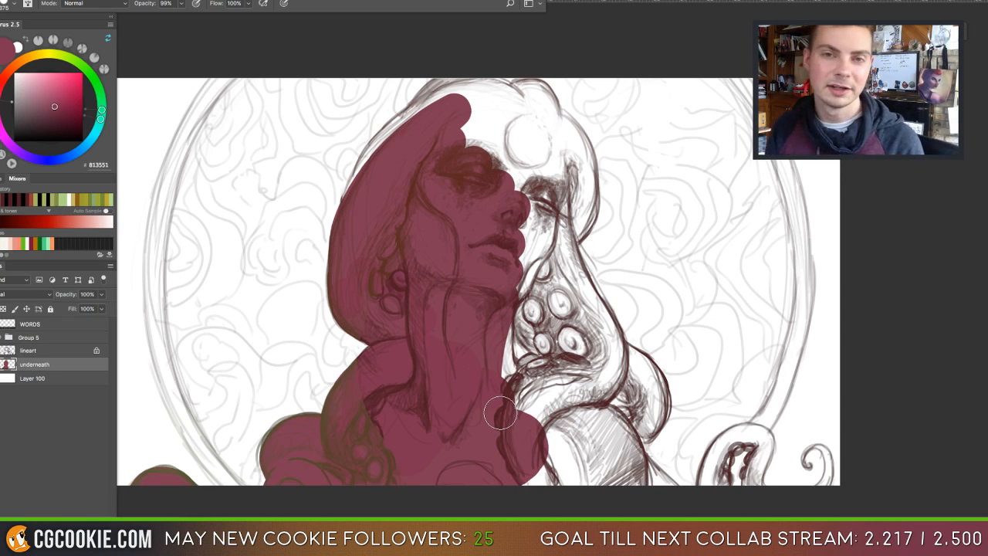
Extend the maroon base colour with a larger brush over the right-hand shoulder, suckers, remaining face and forehead.
{"action": "right_click", "coordinate": [421, 242]}
{"action": "left_click", "coordinate": [390, 168]}
{"action": "left_click", "coordinate": [447, 197]}
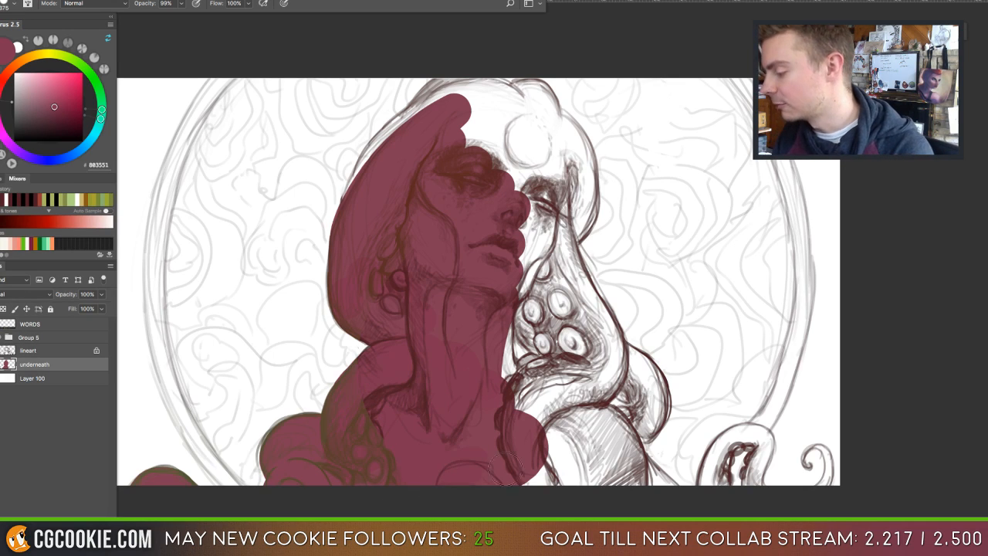
{"action": "mouse_move", "coordinate": [502, 466]}
{"action": "left_mouse_down"}
{"action": "mouse_move", "coordinate": [564, 480]}
{"action": "mouse_move", "coordinate": [530, 386]}
{"action": "mouse_move", "coordinate": [571, 438]}
{"action": "mouse_move", "coordinate": [587, 437]}
{"action": "mouse_move", "coordinate": [609, 482]}
{"action": "left_mouse_up"}
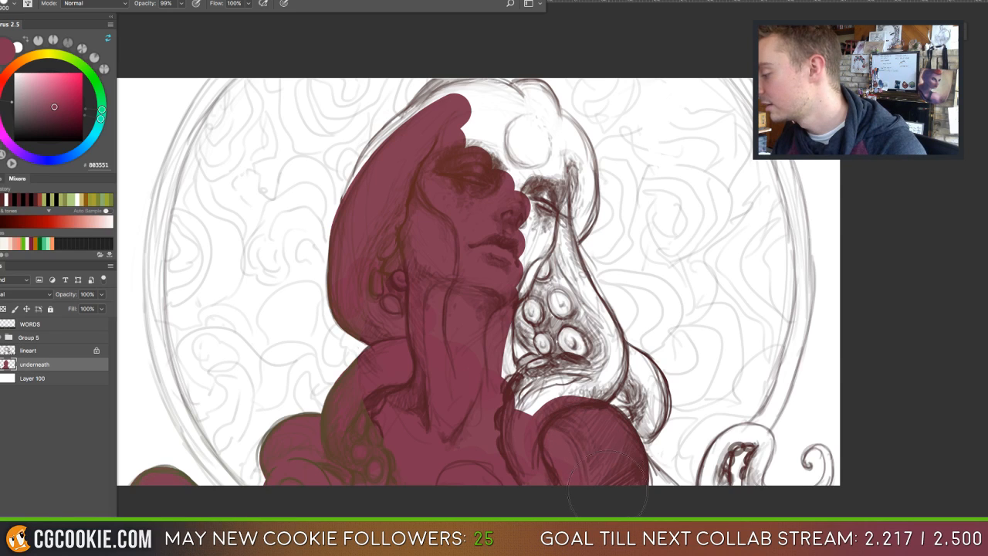
{"action": "mouse_move", "coordinate": [556, 432]}
{"action": "left_mouse_down"}
{"action": "mouse_move", "coordinate": [524, 309]}
{"action": "mouse_move", "coordinate": [540, 193]}
{"action": "mouse_move", "coordinate": [478, 143]}
{"action": "left_mouse_up"}
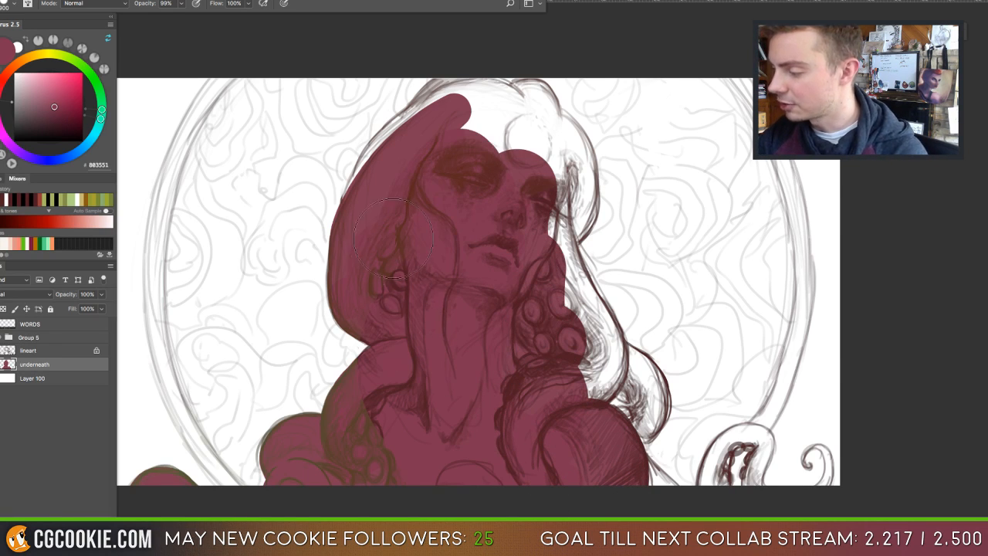
{"action": "mouse_move", "coordinate": [393, 237]}
{"action": "left_mouse_down"}
{"action": "mouse_move", "coordinate": [409, 139]}
{"action": "mouse_move", "coordinate": [447, 116]}
{"action": "mouse_move", "coordinate": [397, 193]}
{"action": "mouse_move", "coordinate": [417, 115]}
{"action": "mouse_move", "coordinate": [479, 124]}
{"action": "mouse_move", "coordinate": [386, 175]}
{"action": "mouse_move", "coordinate": [409, 154]}
{"action": "mouse_move", "coordinate": [386, 193]}
{"action": "mouse_move", "coordinate": [382, 179]}
{"action": "mouse_move", "coordinate": [452, 92]}
{"action": "mouse_move", "coordinate": [474, 86]}
{"action": "mouse_move", "coordinate": [457, 112]}
{"action": "mouse_move", "coordinate": [510, 116]}
{"action": "mouse_move", "coordinate": [541, 131]}
{"action": "mouse_move", "coordinate": [549, 154]}
{"action": "mouse_move", "coordinate": [530, 143]}
{"action": "left_mouse_up"}
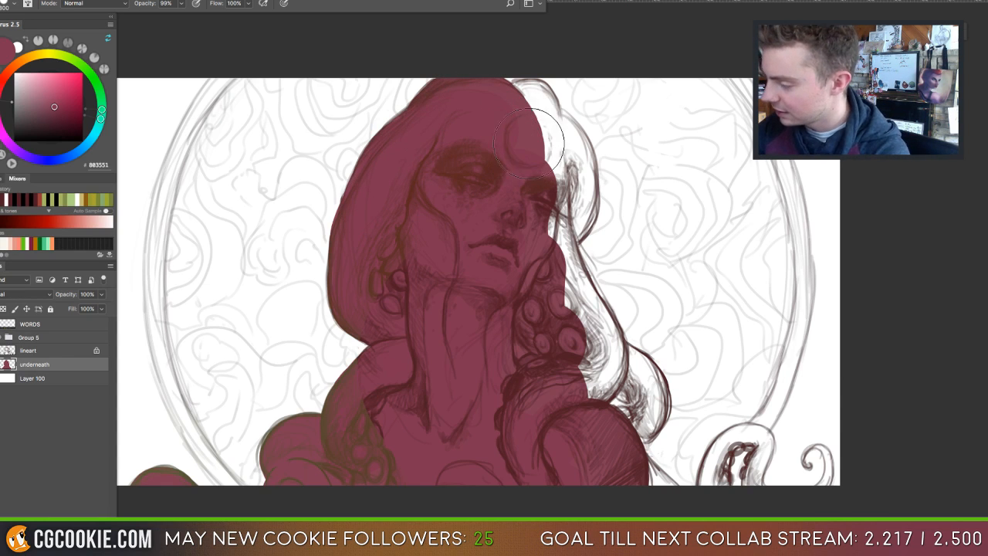
Set the brush opacity to 100% and fill the right side of the hair with the maroon base colour.
{"action": "left_click", "coordinate": [181, 3]}
{"action": "left_click_drag", "start_coordinate": [182, 15], "coordinate": [193, 17]}
{"action": "mouse_move", "coordinate": [506, 106]}
{"action": "left_mouse_down"}
{"action": "mouse_move", "coordinate": [533, 90]}
{"action": "mouse_move", "coordinate": [549, 109]}
{"action": "mouse_move", "coordinate": [548, 150]}
{"action": "mouse_move", "coordinate": [537, 122]}
{"action": "mouse_move", "coordinate": [511, 115]}
{"action": "mouse_move", "coordinate": [496, 92]}
{"action": "mouse_move", "coordinate": [454, 95]}
{"action": "mouse_move", "coordinate": [486, 90]}
{"action": "mouse_move", "coordinate": [556, 158]}
{"action": "mouse_move", "coordinate": [554, 118]}
{"action": "mouse_move", "coordinate": [572, 133]}
{"action": "mouse_move", "coordinate": [584, 192]}
{"action": "mouse_move", "coordinate": [564, 239]}
{"action": "mouse_move", "coordinate": [582, 223]}
{"action": "mouse_move", "coordinate": [590, 189]}
{"action": "left_mouse_up"}
{"action": "left_click_drag", "start_coordinate": [562, 220], "coordinate": [551, 226]}
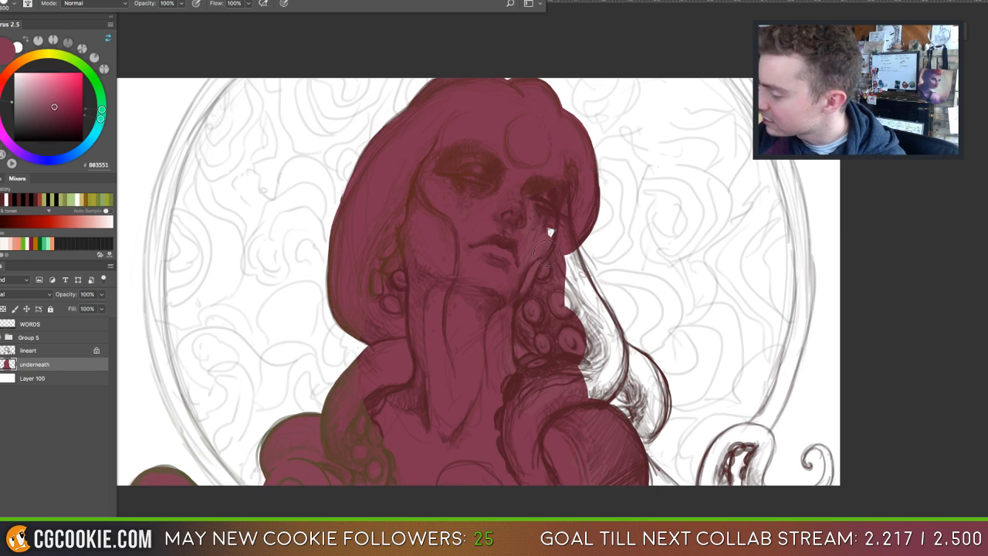
Undo a stroke and fill the tentacle hanging beside the face and the curl behind the shoulder in maroon.
{"action": "left_click_drag", "start_coordinate": [571, 259], "coordinate": [596, 318]}
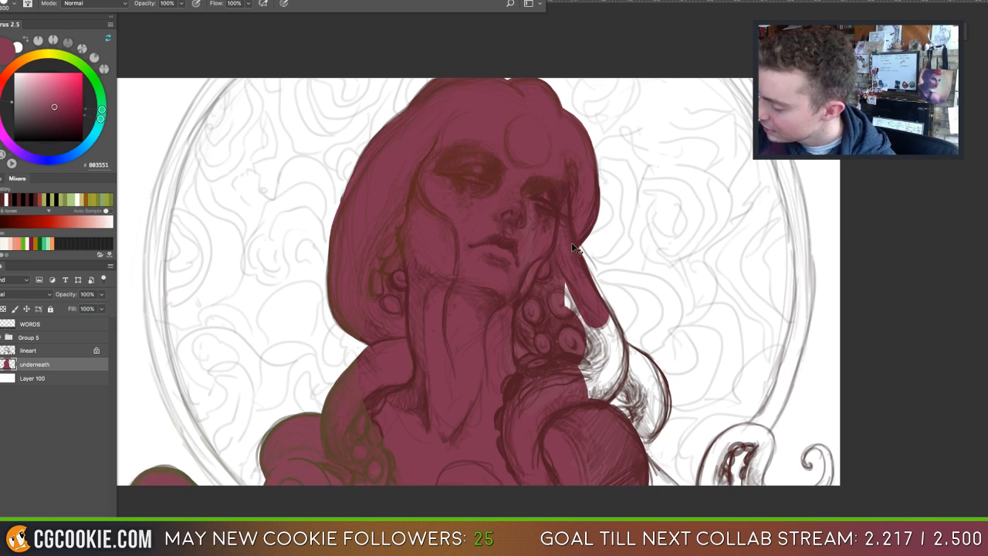
{"action": "key", "text": "super+z"}
{"action": "mouse_move", "coordinate": [558, 221]}
{"action": "left_mouse_down"}
{"action": "mouse_move", "coordinate": [564, 257]}
{"action": "mouse_move", "coordinate": [614, 352]}
{"action": "mouse_move", "coordinate": [612, 383]}
{"action": "mouse_move", "coordinate": [586, 405]}
{"action": "mouse_move", "coordinate": [595, 370]}
{"action": "mouse_move", "coordinate": [554, 274]}
{"action": "mouse_move", "coordinate": [576, 353]}
{"action": "mouse_move", "coordinate": [632, 329]}
{"action": "left_mouse_up"}
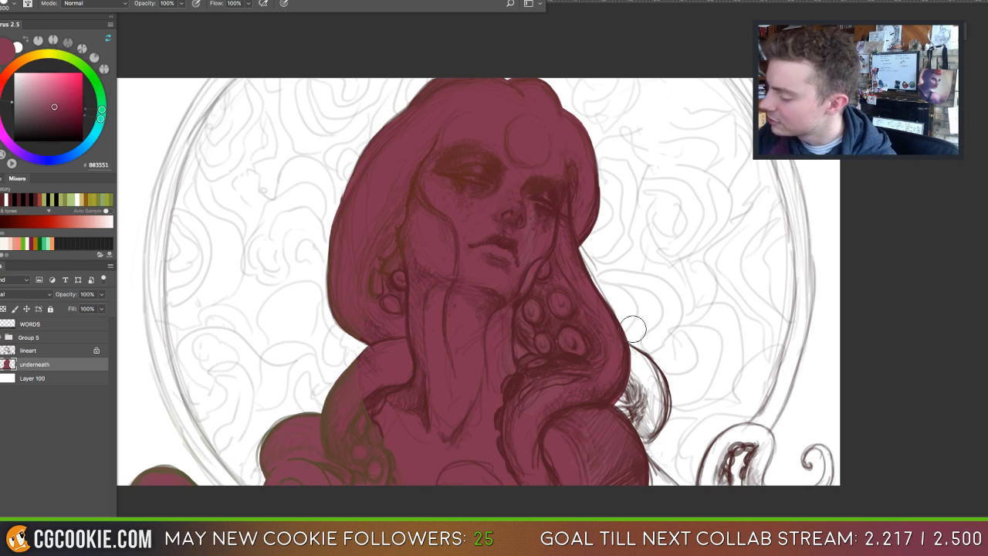
{"action": "mouse_move", "coordinate": [626, 363]}
{"action": "left_mouse_down"}
{"action": "mouse_move", "coordinate": [633, 356]}
{"action": "mouse_move", "coordinate": [649, 382]}
{"action": "mouse_move", "coordinate": [648, 431]}
{"action": "mouse_move", "coordinate": [625, 432]}
{"action": "mouse_move", "coordinate": [631, 398]}
{"action": "mouse_move", "coordinate": [618, 402]}
{"action": "left_mouse_up"}
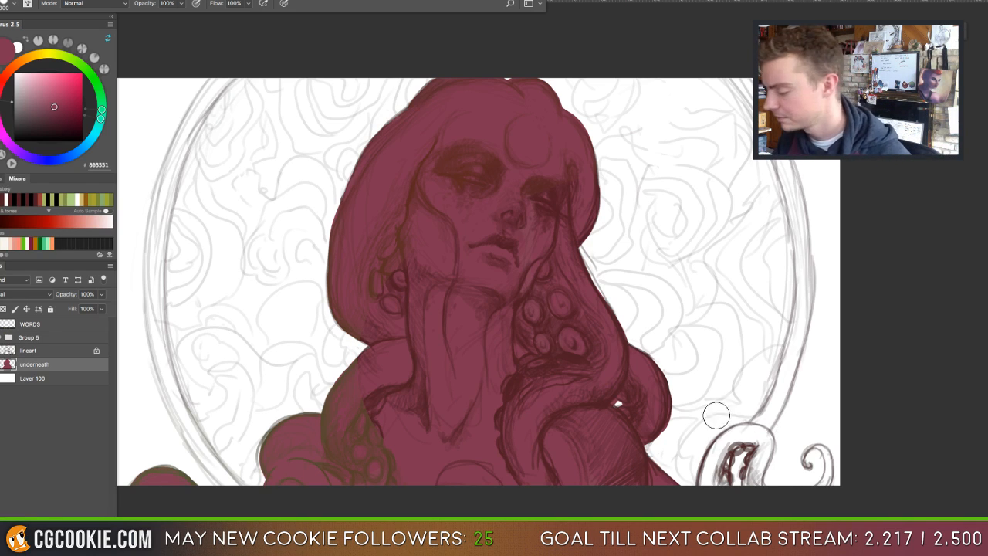
Fill the two curled tentacle tips in the drawing's lower right corner with maroon, using a small brush and cleaning up with the Eraser.
{"action": "mouse_move", "coordinate": [717, 468]}
{"action": "left_mouse_down"}
{"action": "mouse_move", "coordinate": [705, 471]}
{"action": "mouse_move", "coordinate": [721, 463]}
{"action": "mouse_move", "coordinate": [722, 481]}
{"action": "mouse_move", "coordinate": [727, 449]}
{"action": "left_mouse_up"}
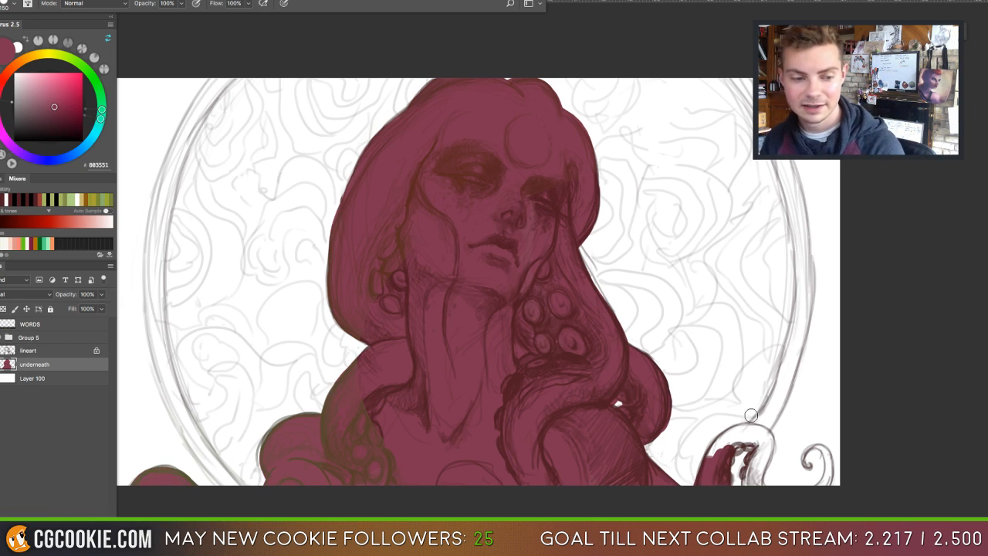
{"action": "mouse_move", "coordinate": [745, 439]}
{"action": "left_mouse_down"}
{"action": "mouse_move", "coordinate": [715, 462]}
{"action": "mouse_move", "coordinate": [723, 442]}
{"action": "mouse_move", "coordinate": [713, 456]}
{"action": "mouse_move", "coordinate": [723, 442]}
{"action": "mouse_move", "coordinate": [717, 448]}
{"action": "mouse_move", "coordinate": [744, 431]}
{"action": "mouse_move", "coordinate": [754, 434]}
{"action": "mouse_move", "coordinate": [733, 437]}
{"action": "mouse_move", "coordinate": [768, 438]}
{"action": "mouse_move", "coordinate": [758, 493]}
{"action": "mouse_move", "coordinate": [758, 463]}
{"action": "mouse_move", "coordinate": [749, 490]}
{"action": "mouse_move", "coordinate": [747, 473]}
{"action": "mouse_move", "coordinate": [760, 447]}
{"action": "mouse_move", "coordinate": [744, 439]}
{"action": "mouse_move", "coordinate": [758, 440]}
{"action": "mouse_move", "coordinate": [734, 467]}
{"action": "left_mouse_up"}
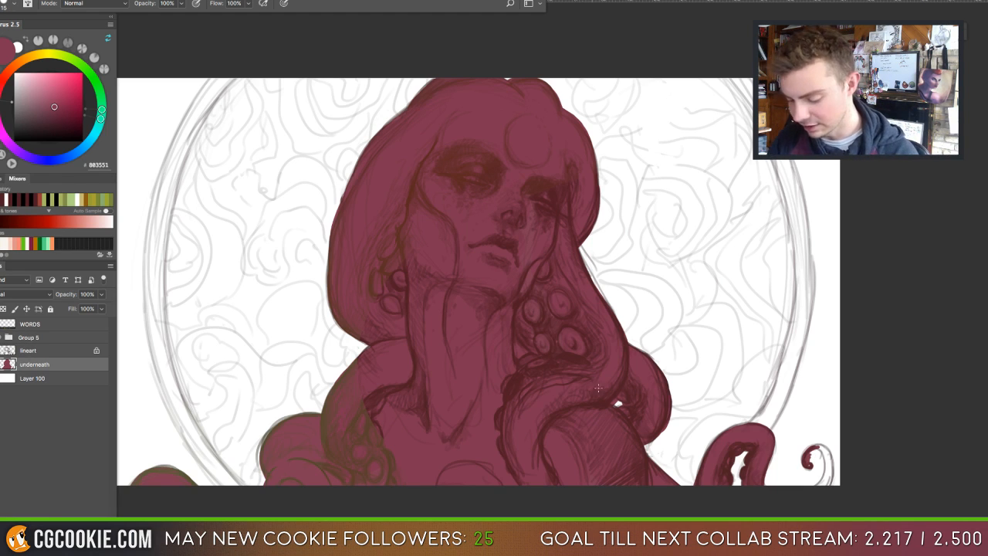
{"action": "key", "text": "e"}
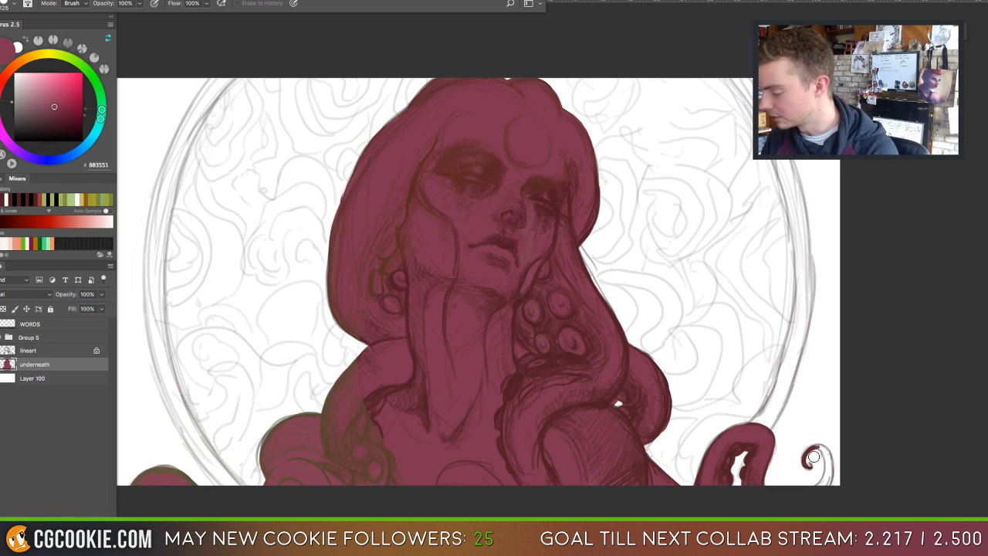
{"action": "key", "text": "b"}
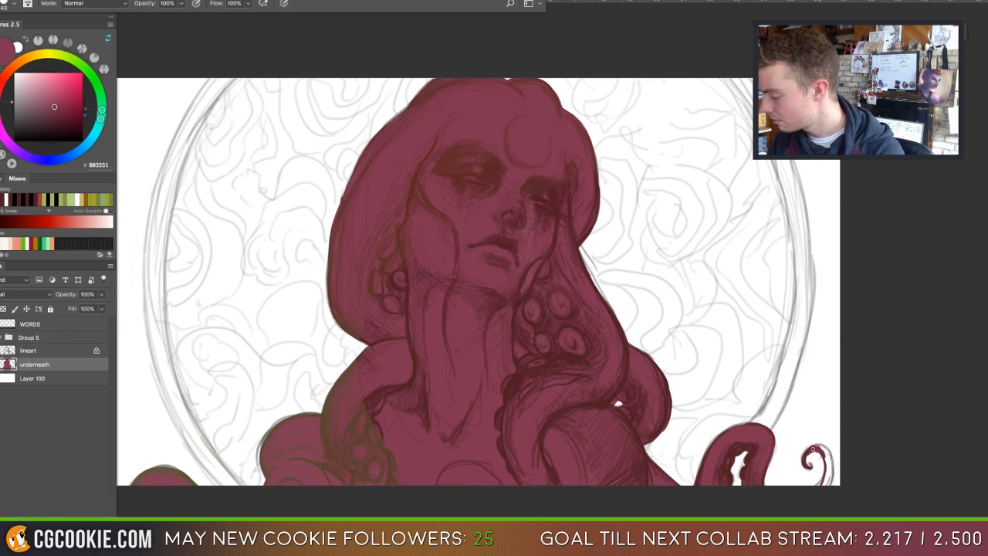
{"action": "mouse_move", "coordinate": [811, 449]}
{"action": "left_mouse_down"}
{"action": "mouse_move", "coordinate": [829, 463]}
{"action": "mouse_move", "coordinate": [825, 476]}
{"action": "left_mouse_up"}
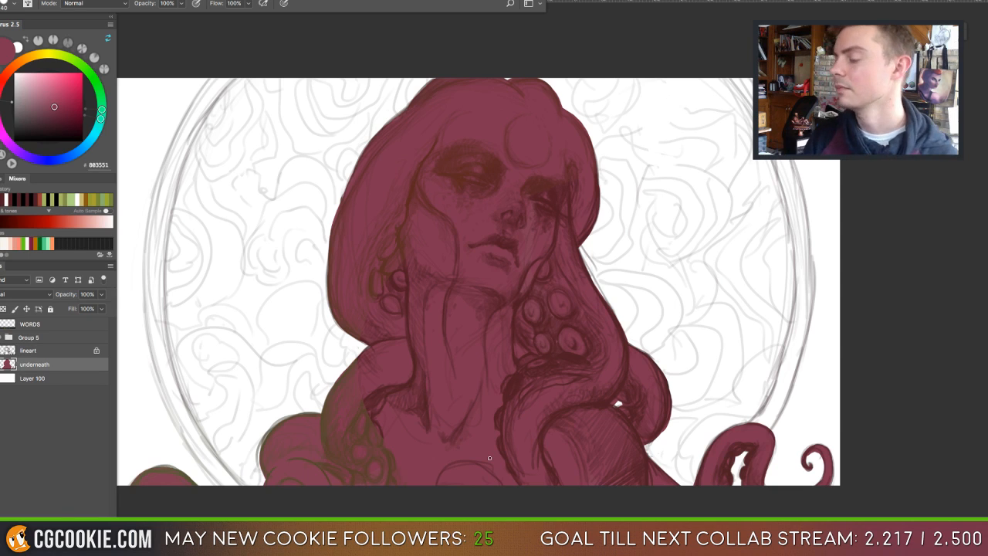
Add a new layer above Layer 100 and paint the whole background behind the figure in ochre (C7B972).
{"action": "left_click", "coordinate": [33, 378]}
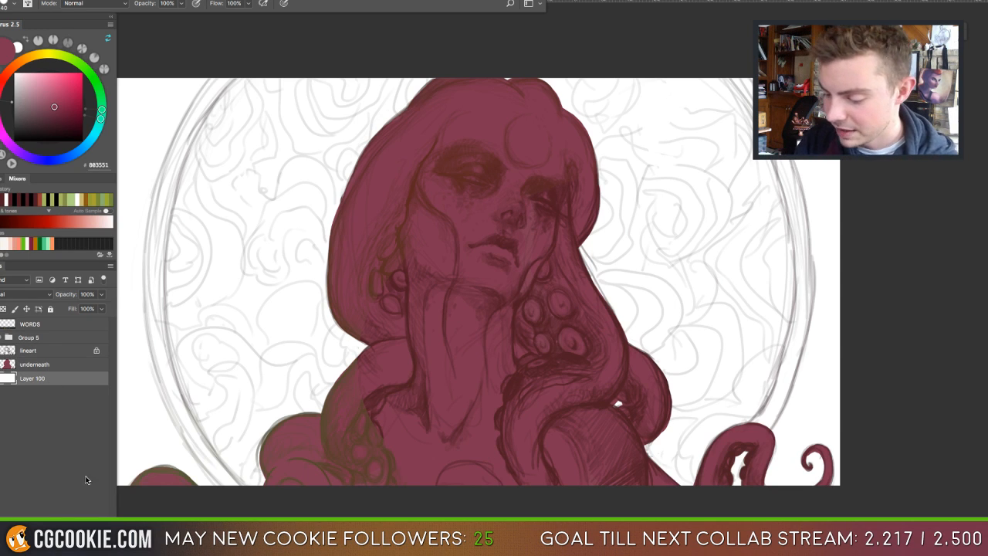
{"action": "key", "text": "super+shift+alt+n"}
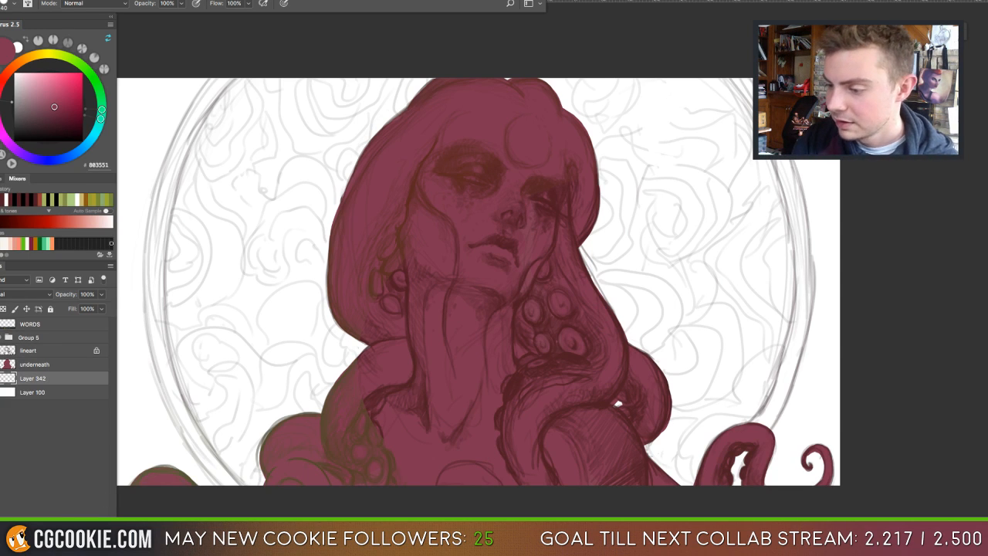
{"action": "left_click", "coordinate": [81, 199]}
{"action": "mouse_move", "coordinate": [265, 387]}
{"action": "left_mouse_down"}
{"action": "mouse_move", "coordinate": [356, 386]}
{"action": "mouse_move", "coordinate": [267, 420]}
{"action": "mouse_move", "coordinate": [192, 363]}
{"action": "mouse_move", "coordinate": [181, 100]}
{"action": "left_mouse_up"}
{"action": "right_click", "coordinate": [334, 371]}
{"action": "right_click", "coordinate": [337, 366]}
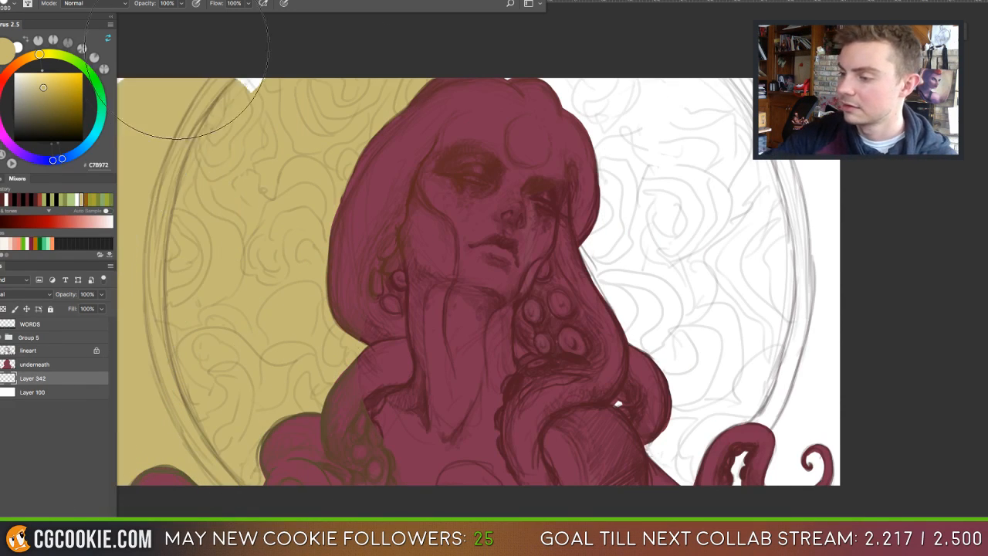
{"action": "mouse_move", "coordinate": [609, 85]}
{"action": "left_mouse_down"}
{"action": "mouse_move", "coordinate": [617, 124]}
{"action": "mouse_move", "coordinate": [728, 93]}
{"action": "mouse_move", "coordinate": [771, 254]}
{"action": "mouse_move", "coordinate": [671, 455]}
{"action": "mouse_move", "coordinate": [782, 407]}
{"action": "left_mouse_up"}
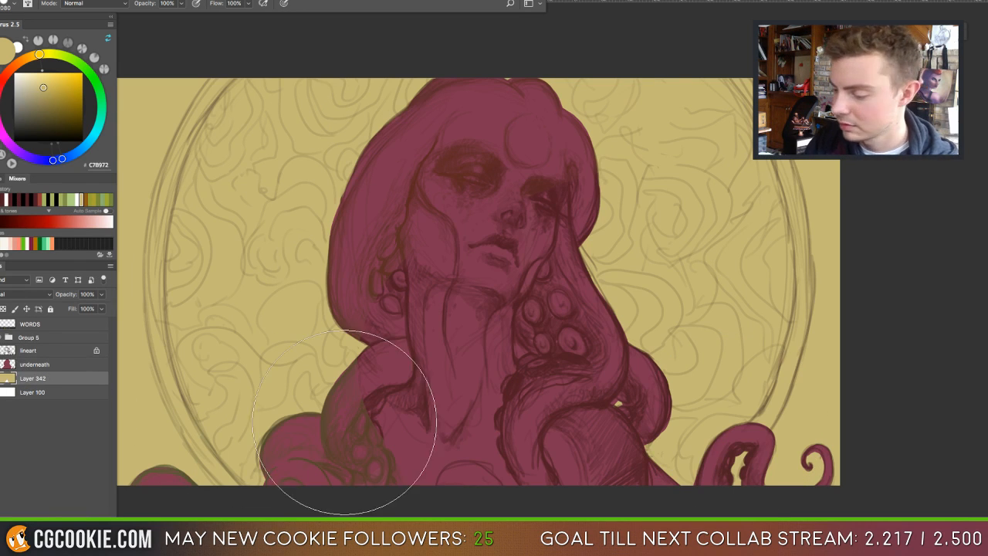
Recolor the greenish tentacle lines on the lineart layer with sampled dark reddish brown (4F1C24), and lock transparent pixels on the underneath layer.
{"action": "left_click", "coordinate": [31, 352]}
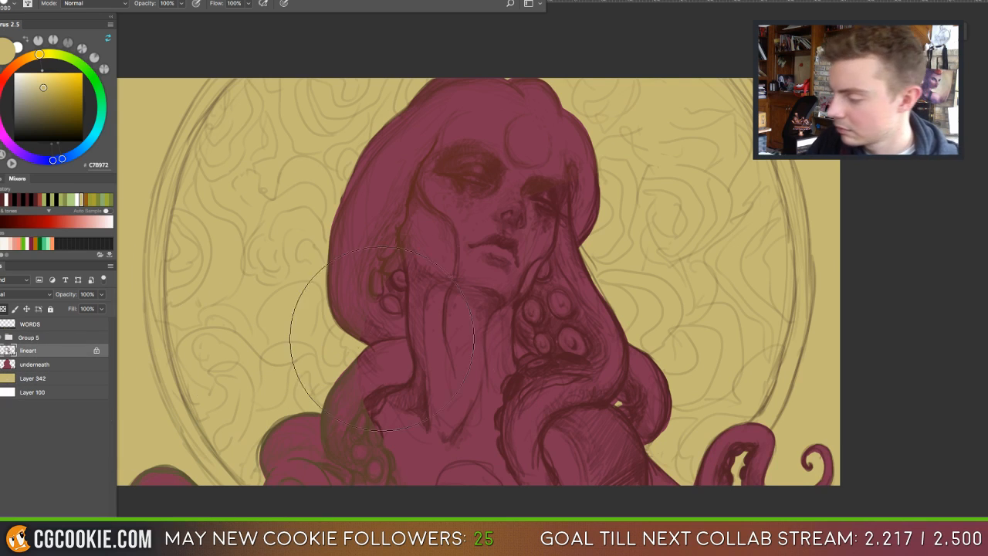
{"action": "left_click", "coordinate": [410, 279], "text": "alt"}
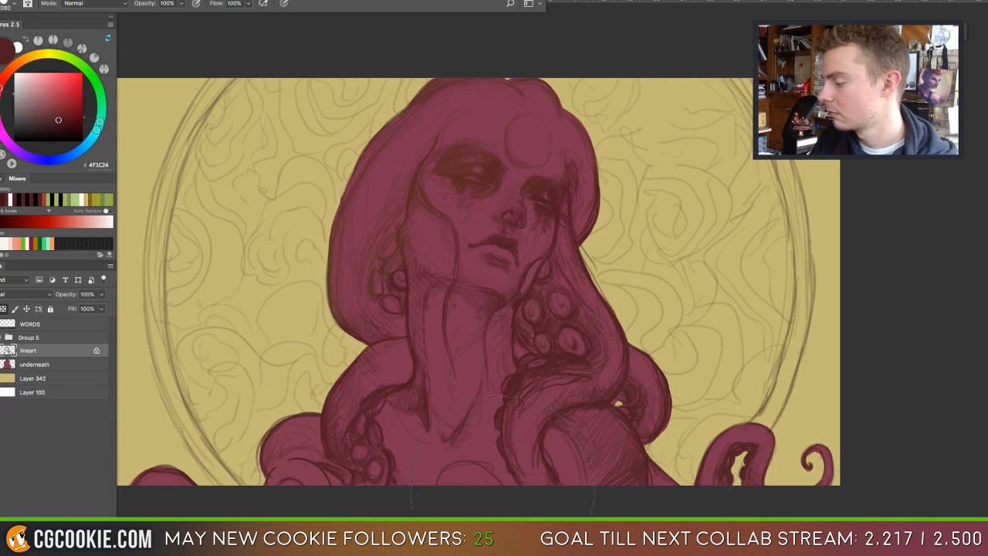
{"action": "left_click", "coordinate": [12, 365]}
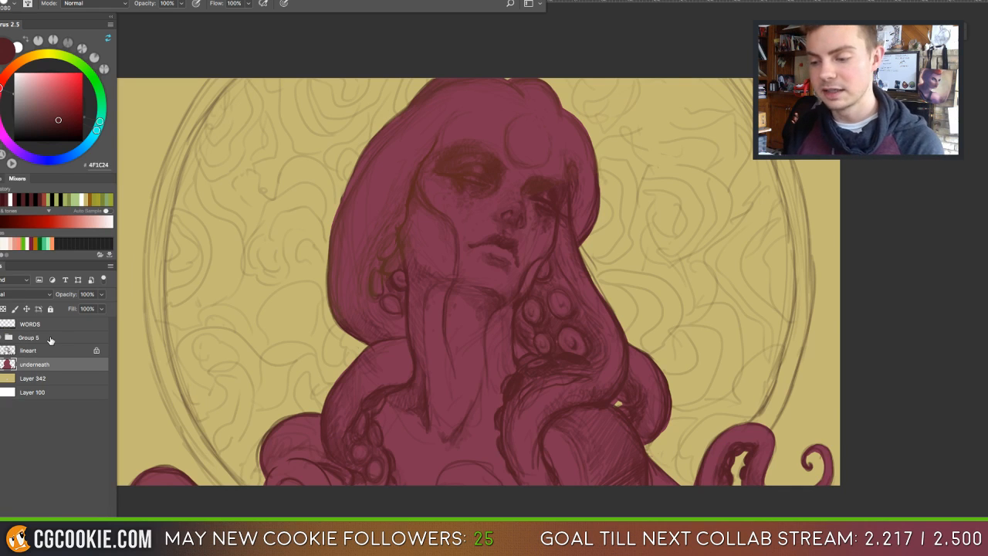
{"action": "left_click", "coordinate": [4, 309]}
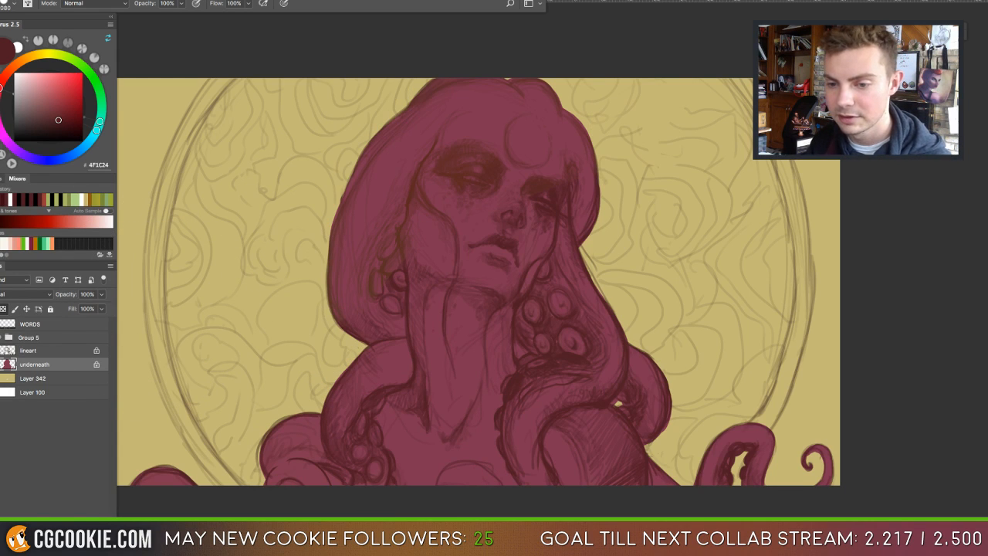
Paint a soft light blue (7090D9) over the chest, neck and shoulders with a reduced brush after undoing the first stroke.
{"action": "left_click", "coordinate": [464, 401]}
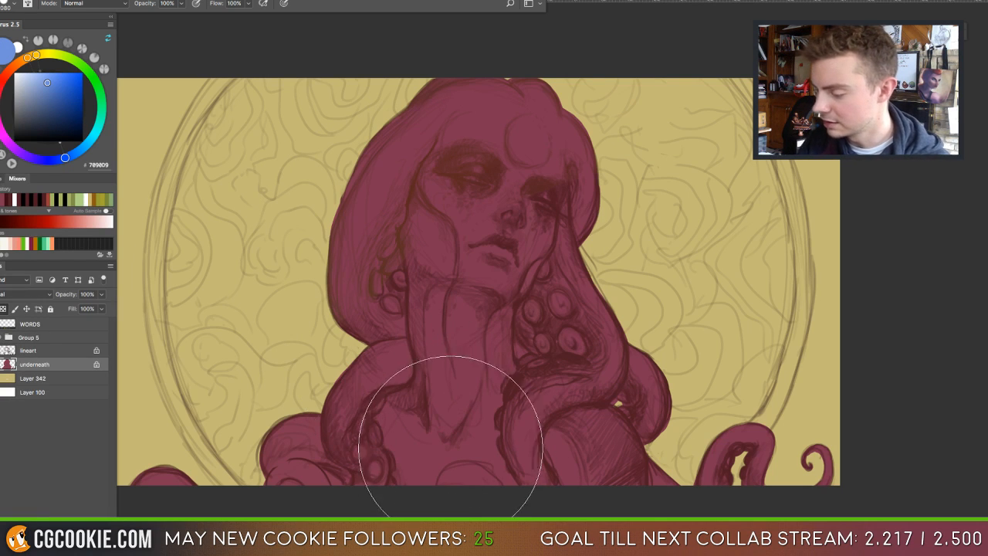
{"action": "mouse_move", "coordinate": [450, 447]}
{"action": "left_mouse_down"}
{"action": "mouse_move", "coordinate": [444, 478]}
{"action": "mouse_move", "coordinate": [456, 482]}
{"action": "mouse_move", "coordinate": [447, 449]}
{"action": "mouse_move", "coordinate": [469, 421]}
{"action": "left_mouse_up"}
{"action": "key", "text": "ctrl+z"}
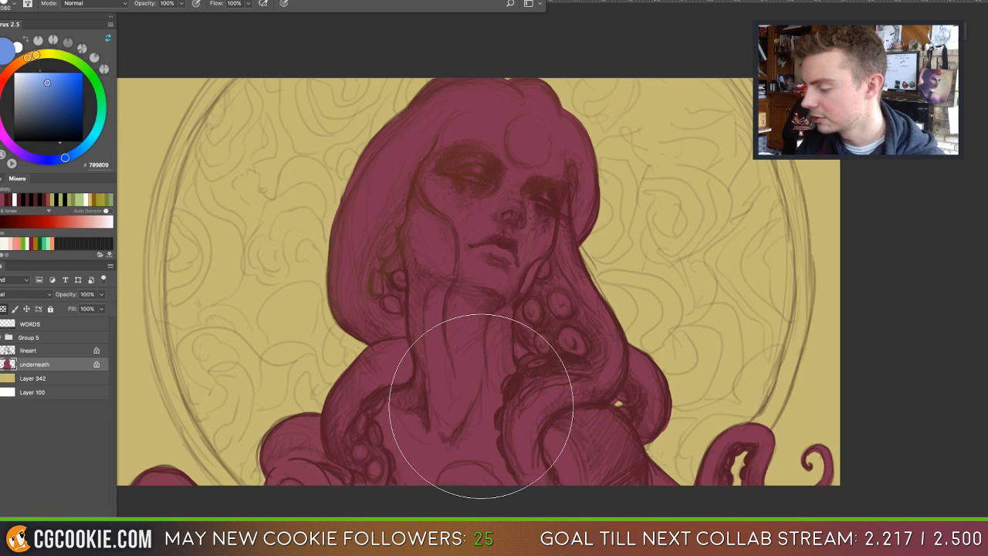
{"action": "key", "text": "bracketleft"}
{"action": "key", "text": "bracketleft"}
{"action": "key", "text": "bracketleft"}
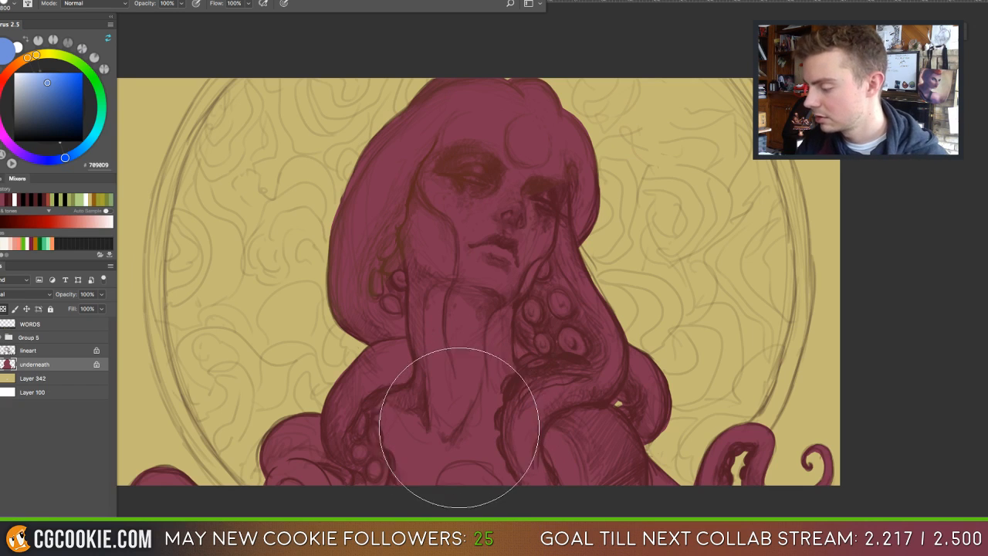
{"action": "mouse_move", "coordinate": [458, 427]}
{"action": "left_mouse_down"}
{"action": "mouse_move", "coordinate": [396, 483]}
{"action": "mouse_move", "coordinate": [374, 454]}
{"action": "mouse_move", "coordinate": [331, 466]}
{"action": "left_mouse_up"}
{"action": "mouse_move", "coordinate": [522, 473]}
{"action": "left_mouse_down"}
{"action": "mouse_move", "coordinate": [589, 413]}
{"action": "mouse_move", "coordinate": [534, 386]}
{"action": "mouse_move", "coordinate": [426, 381]}
{"action": "mouse_move", "coordinate": [411, 331]}
{"action": "mouse_move", "coordinate": [453, 309]}
{"action": "left_mouse_up"}
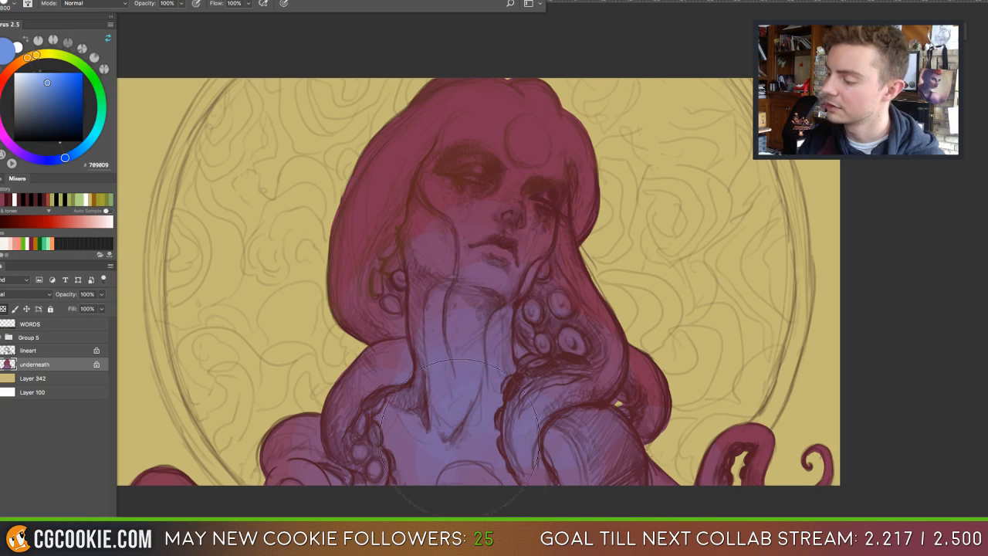
Sample the muted purple (7D5480) around the chin, adjust the brush size and blend the color up over the lower face.
{"action": "left_click", "coordinate": [481, 262], "text": "alt"}
{"action": "key", "text": "bracketleft"}
{"action": "key", "text": "bracketleft"}
{"action": "key", "text": "bracketleft"}
{"action": "key", "text": "bracketleft"}
{"action": "key", "text": "bracketleft"}
{"action": "key", "text": "bracketleft"}
{"action": "key", "text": "bracketleft"}
{"action": "key", "text": "bracketleft"}
{"action": "key", "text": "bracketleft"}
{"action": "key", "text": "bracketleft"}
{"action": "key", "text": "bracketleft"}
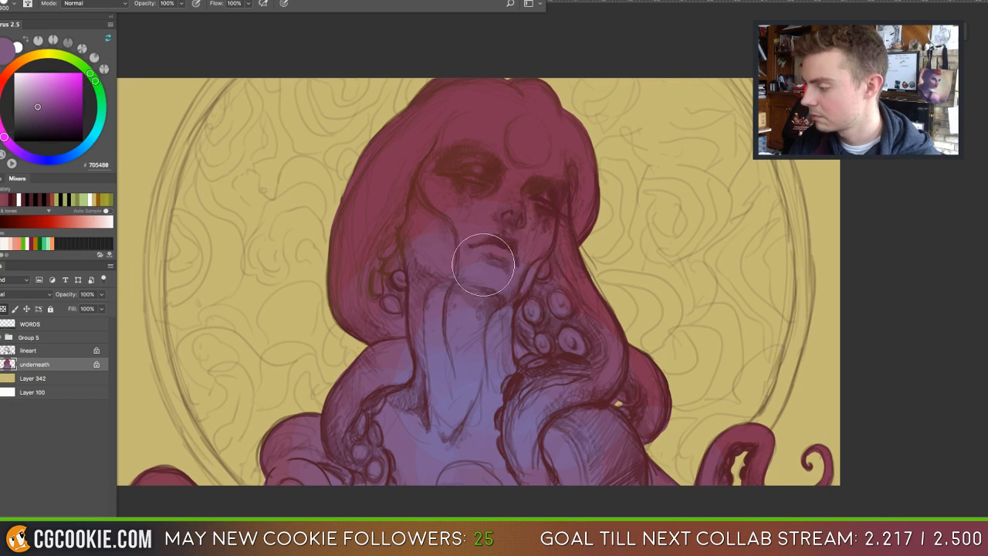
{"action": "key", "text": "bracketright"}
{"action": "key", "text": "bracketright"}
{"action": "key", "text": "bracketright"}
{"action": "key", "text": "bracketright"}
{"action": "key", "text": "bracketright"}
{"action": "key", "text": "bracketright"}
{"action": "key", "text": "bracketright"}
{"action": "key", "text": "bracketright"}
{"action": "key", "text": "bracketright"}
{"action": "key", "text": "bracketleft"}
{"action": "left_click", "coordinate": [487, 259]}
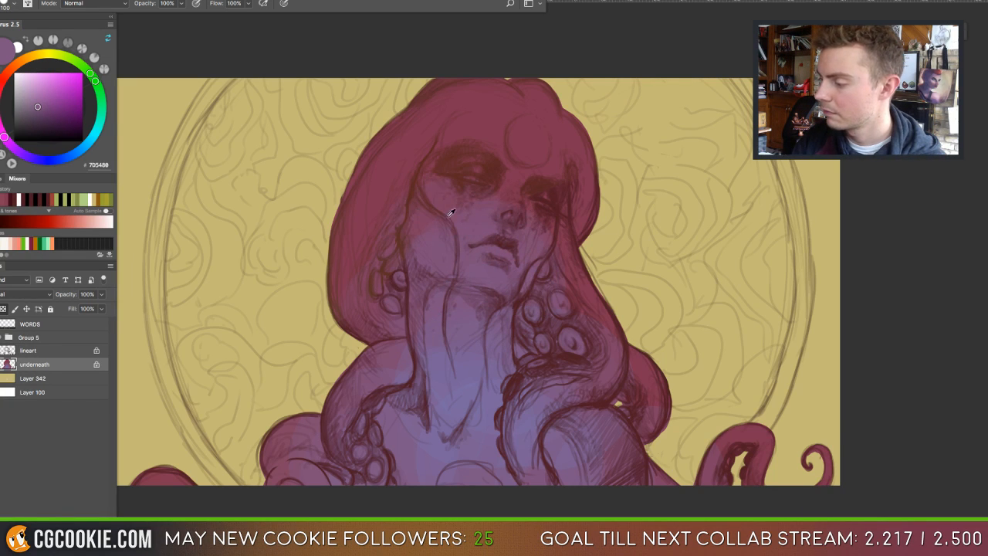
Sample a mauve (7F4163) beside the eye and blend it over the upper face and forehead.
{"action": "left_click", "coordinate": [443, 193], "text": "alt"}
{"action": "left_click", "coordinate": [440, 186], "text": "alt"}
{"action": "left_click", "coordinate": [439, 187], "text": "alt"}
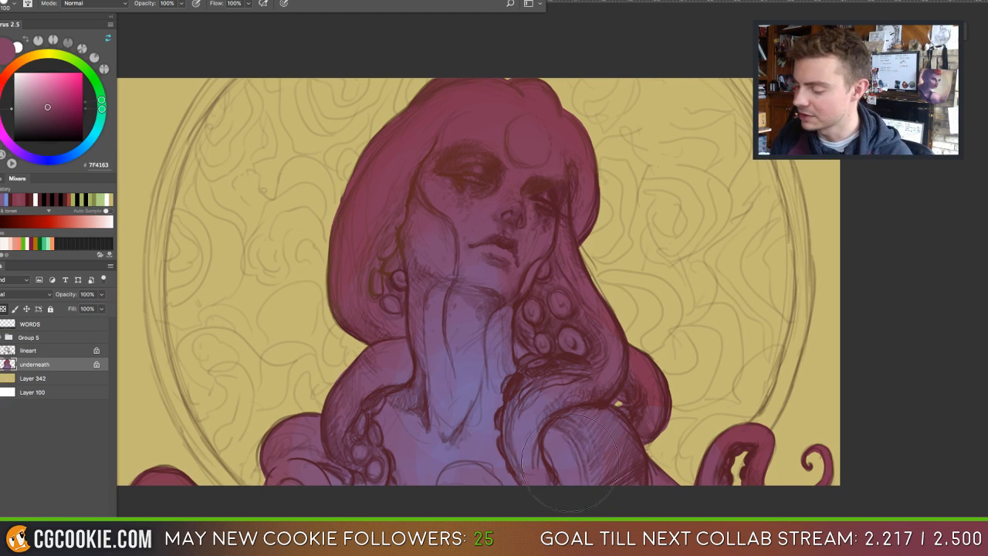
Reduce the brush, sample the bluish purple (796EA6) from the neck and paint it softly over the shoulder behind the coiled tentacle.
{"action": "key", "text": "["}
{"action": "key", "text": "["}
{"action": "key", "text": "["}
{"action": "key", "text": "["}
{"action": "key", "text": "["}
{"action": "key", "text": "["}
{"action": "key", "text": "["}
{"action": "key", "text": "["}
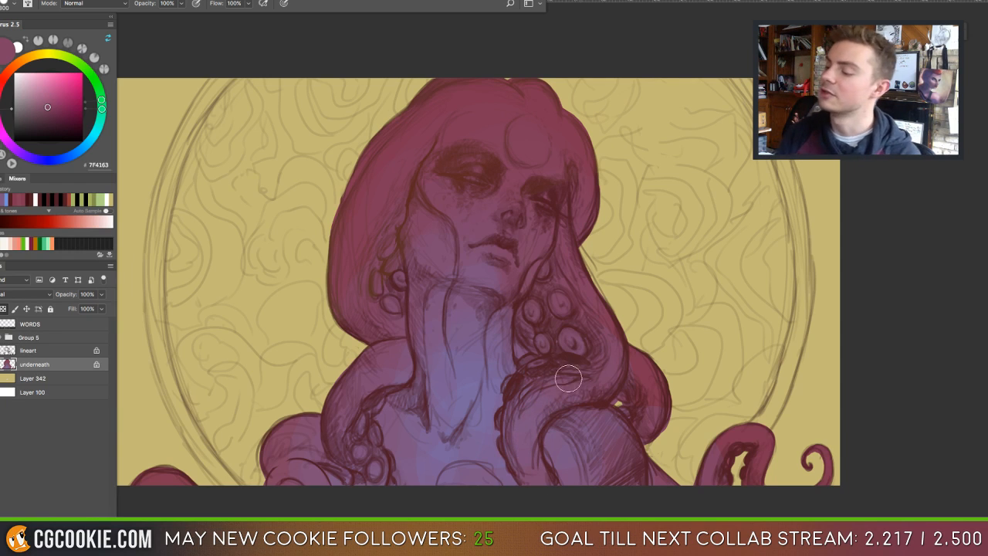
{"action": "left_click", "coordinate": [470, 382], "text": "alt"}
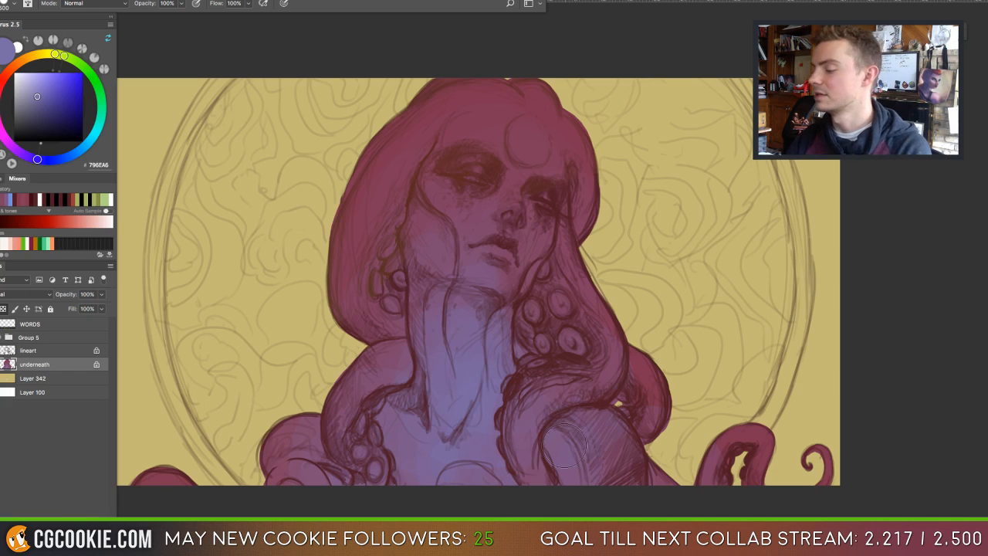
{"action": "left_click_drag", "start_coordinate": [565, 445], "coordinate": [585, 465]}
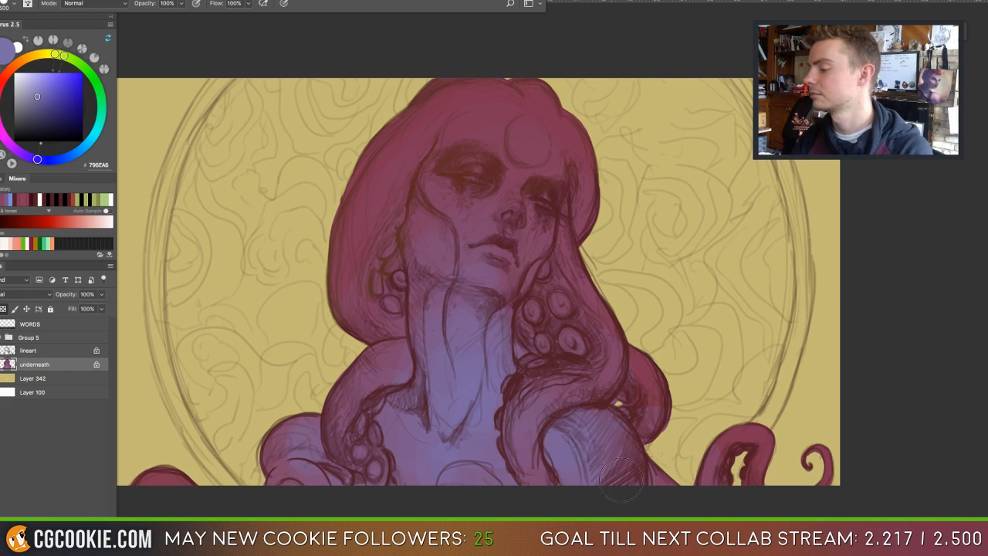
Enlarge the brush and glaze the bluish purple over the lower tentacles on both sides of the figure.
{"action": "key", "text": "]"}
{"action": "key", "text": "]"}
{"action": "key", "text": "]"}
{"action": "key", "text": "]"}
{"action": "key", "text": "]"}
{"action": "key", "text": "]"}
{"action": "key", "text": "]"}
{"action": "key", "text": "]"}
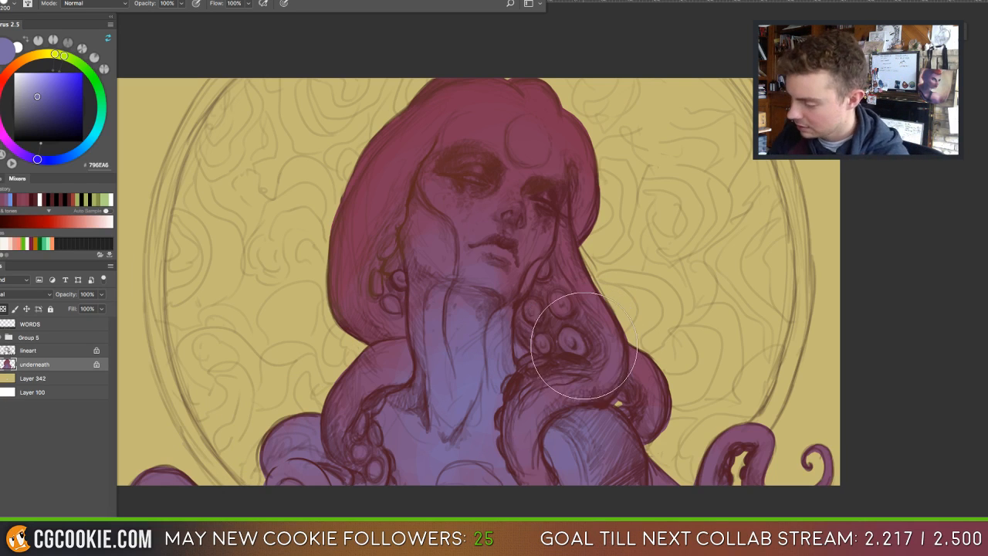
Shrink the brush and fill the suckers on the tentacle between the jaw and the shoulder with bluish purple (796EA6).
{"action": "key", "text": "bracketleft"}
{"action": "key", "text": "bracketleft"}
{"action": "key", "text": "bracketleft"}
{"action": "key", "text": "bracketleft"}
{"action": "key", "text": "bracketleft"}
{"action": "key", "text": "bracketleft"}
{"action": "key", "text": "bracketleft"}
{"action": "key", "text": "bracketleft"}
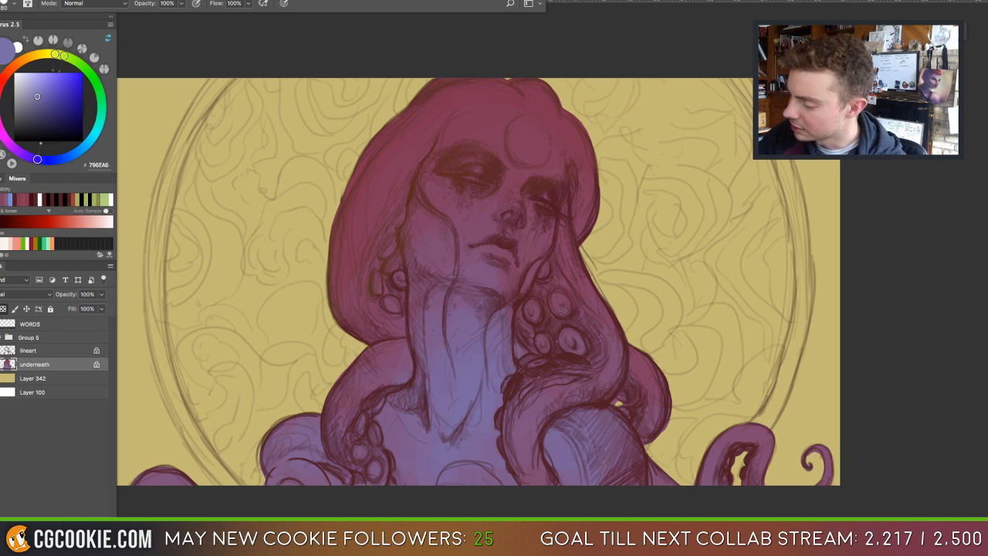
{"action": "left_click_drag", "start_coordinate": [555, 307], "coordinate": [557, 297]}
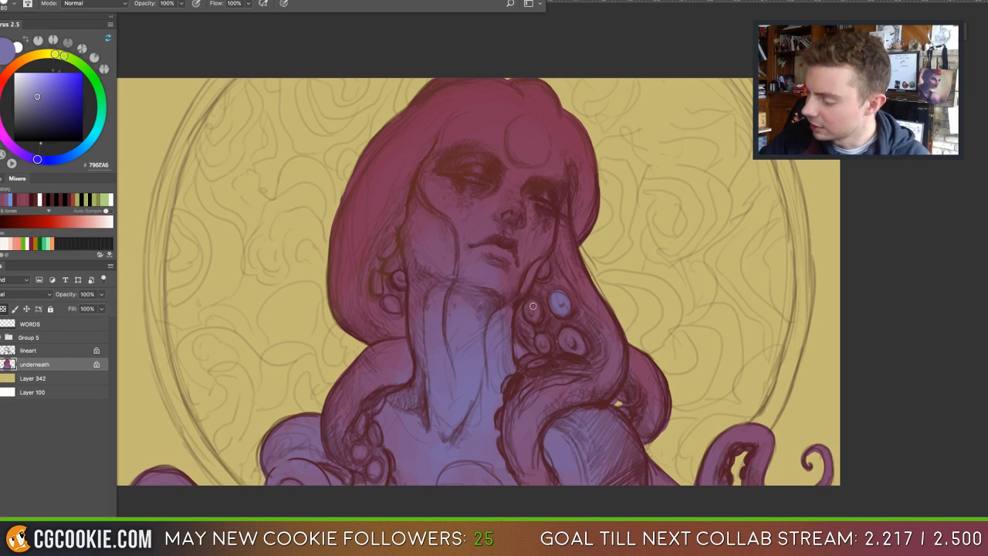
{"action": "left_click_drag", "start_coordinate": [534, 310], "coordinate": [533, 310]}
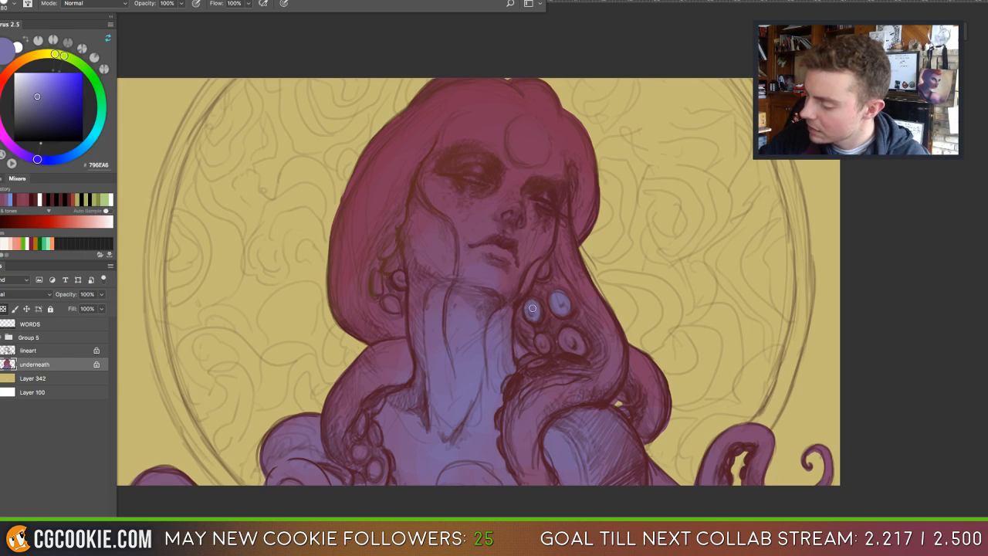
{"action": "mouse_move", "coordinate": [544, 347]}
{"action": "left_mouse_down"}
{"action": "mouse_move", "coordinate": [542, 339]}
{"action": "mouse_move", "coordinate": [571, 339]}
{"action": "left_mouse_up"}
{"action": "left_click_drag", "start_coordinate": [544, 268], "coordinate": [543, 270]}
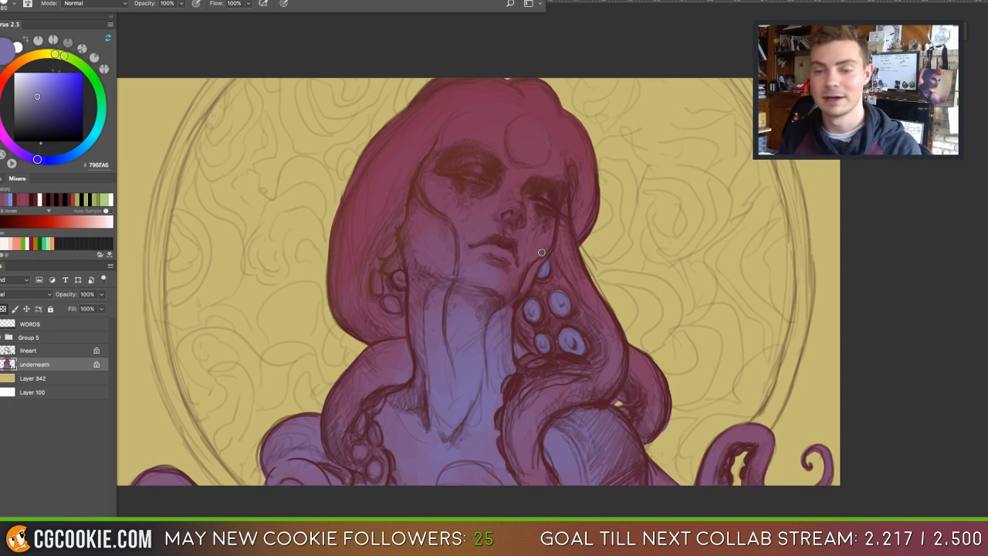
Fill the suckers beside the other cheek and on the coiled tentacle below them with the same bluish purple.
{"action": "left_click_drag", "start_coordinate": [388, 304], "coordinate": [376, 282]}
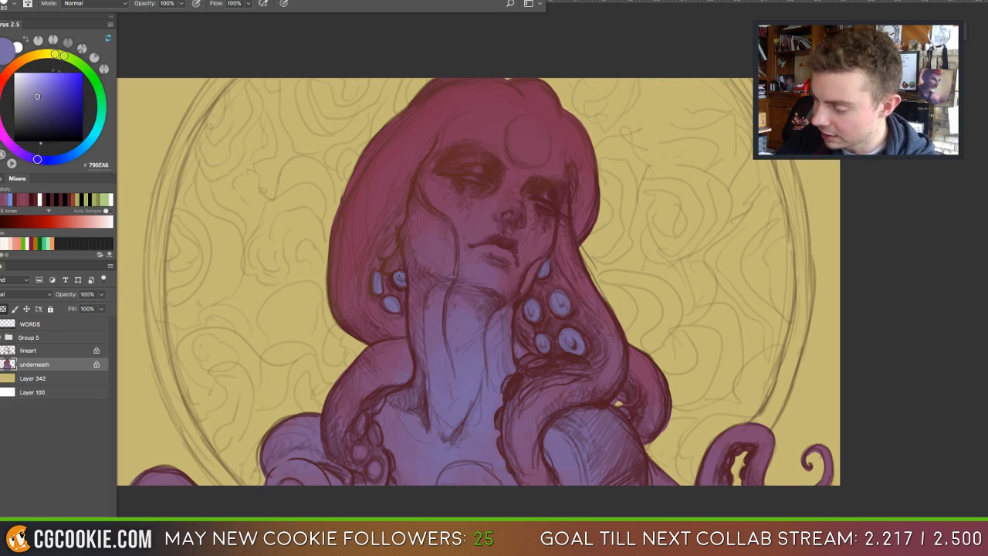
{"action": "left_click_drag", "start_coordinate": [390, 247], "coordinate": [392, 242]}
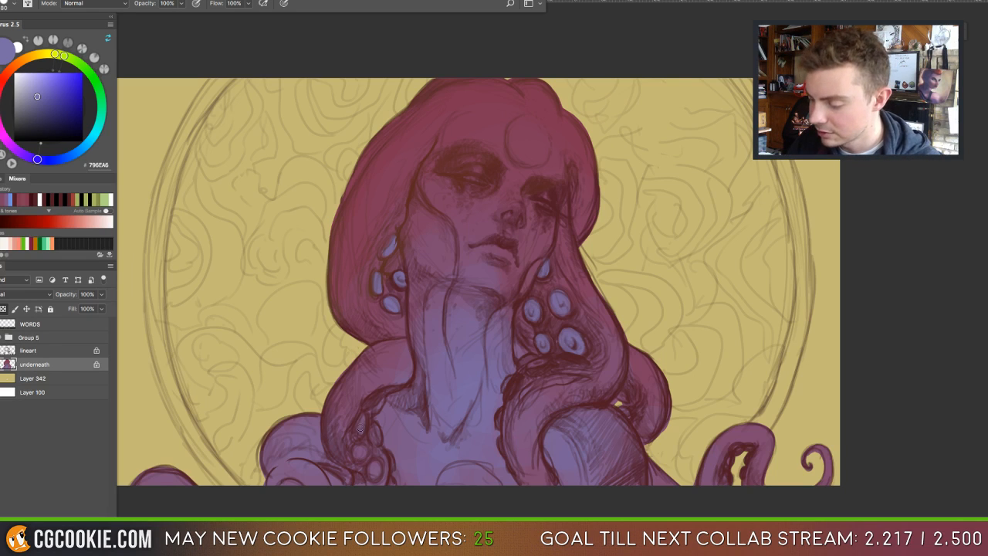
{"action": "left_click_drag", "start_coordinate": [360, 427], "coordinate": [362, 420]}
{"action": "mouse_move", "coordinate": [361, 456]}
{"action": "left_mouse_down"}
{"action": "mouse_move", "coordinate": [374, 472]}
{"action": "mouse_move", "coordinate": [377, 464]}
{"action": "left_mouse_up"}
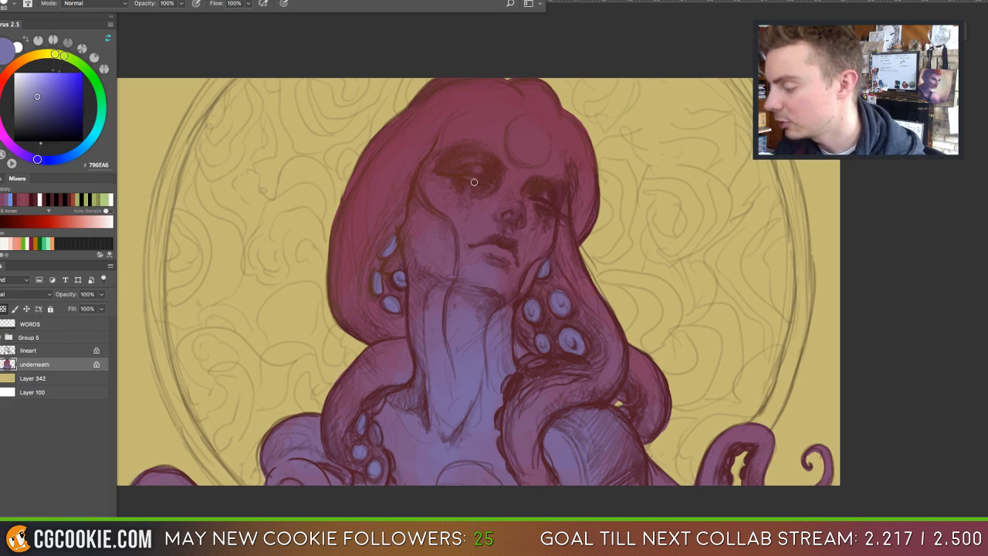
Reduce the brush further and paint bluish purple into both eyes and the tear marks beneath them.
{"action": "key", "text": "["}
{"action": "key", "text": "["}
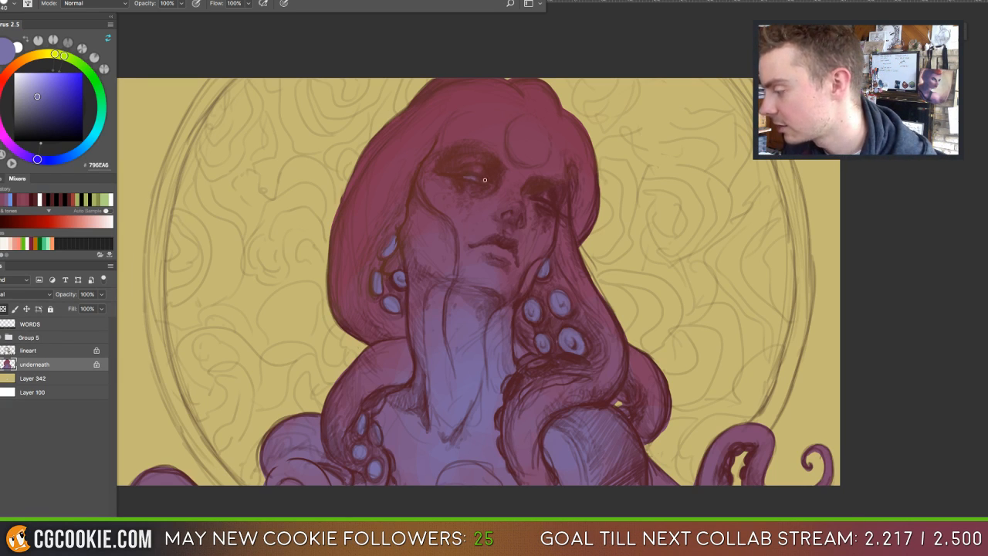
{"action": "left_click_drag", "start_coordinate": [537, 203], "coordinate": [550, 207]}
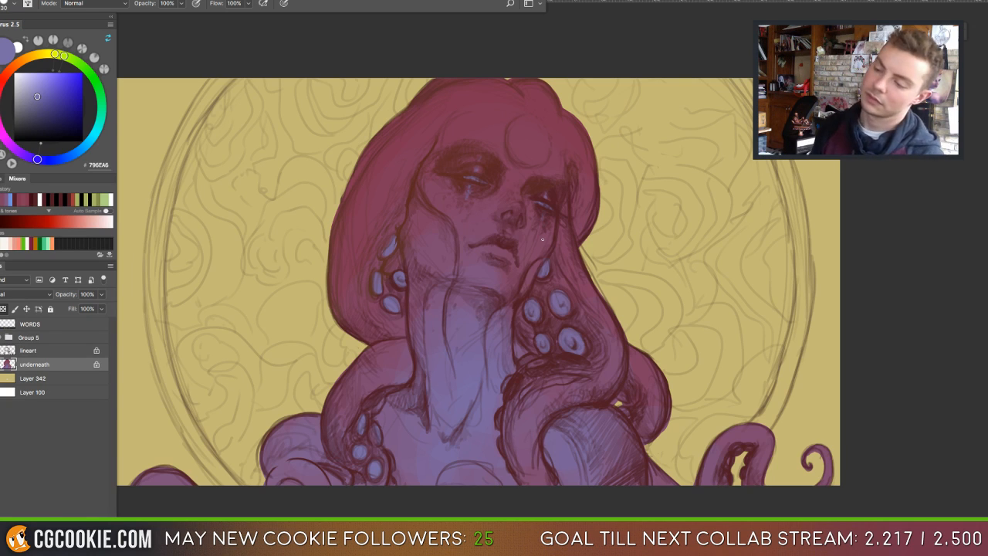
Hide and show the underneath layer and Layer 342 to compare the painting with and without its color.
{"action": "left_click", "coordinate": [2, 363]}
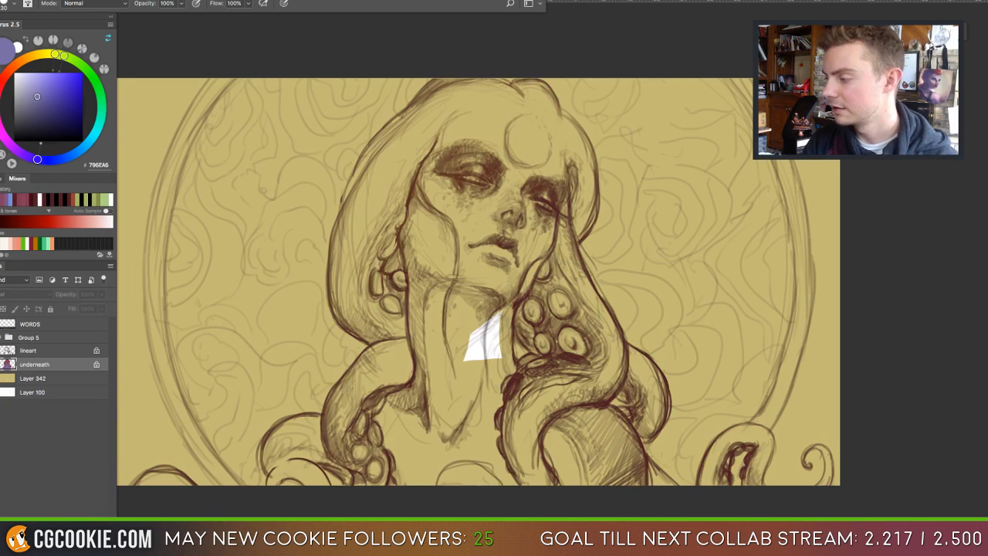
{"action": "left_click", "coordinate": [2, 378]}
{"action": "left_click_drag", "start_coordinate": [1, 378], "coordinate": [2, 364]}
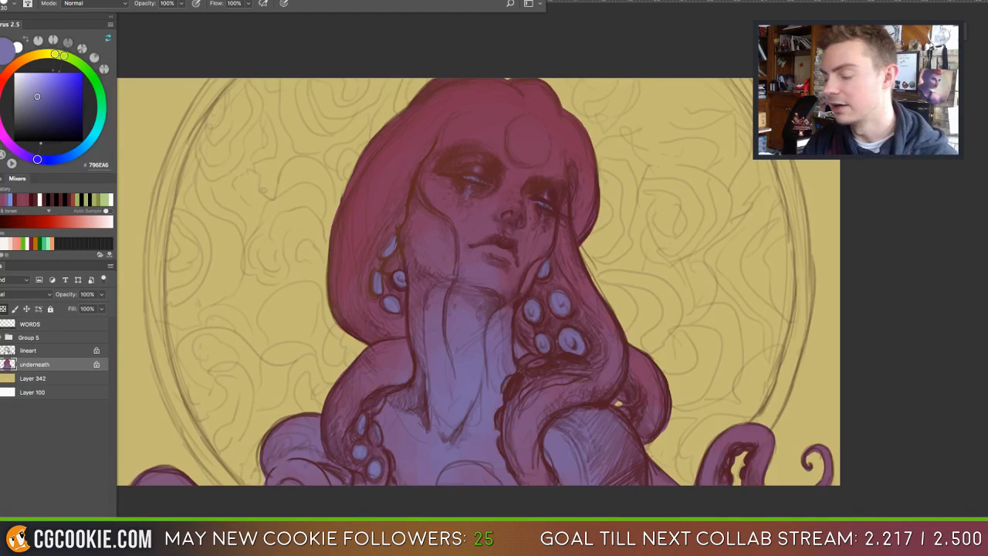
{"action": "key", "text": "super+z"}
{"action": "key", "text": "super+z"}
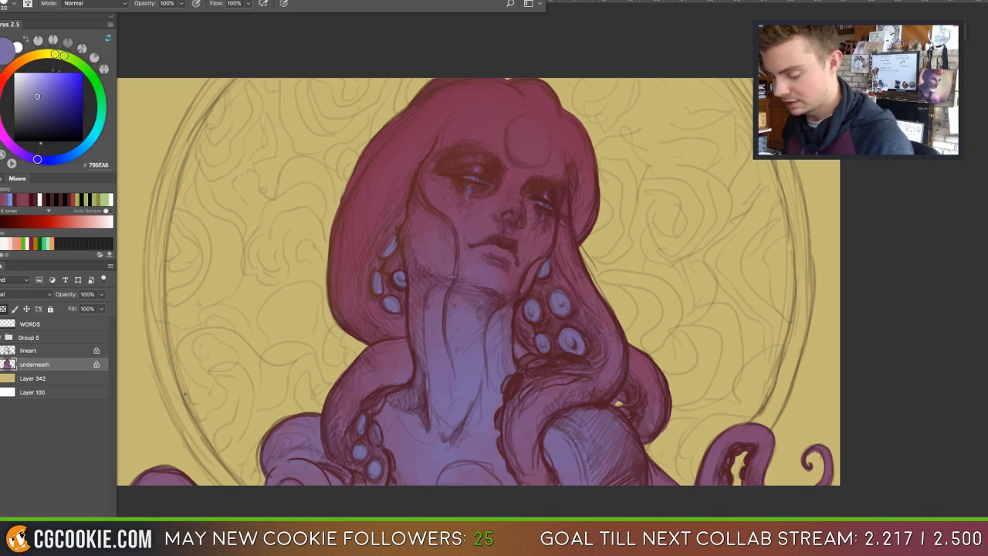
{"action": "key", "text": "ctrl+u"}
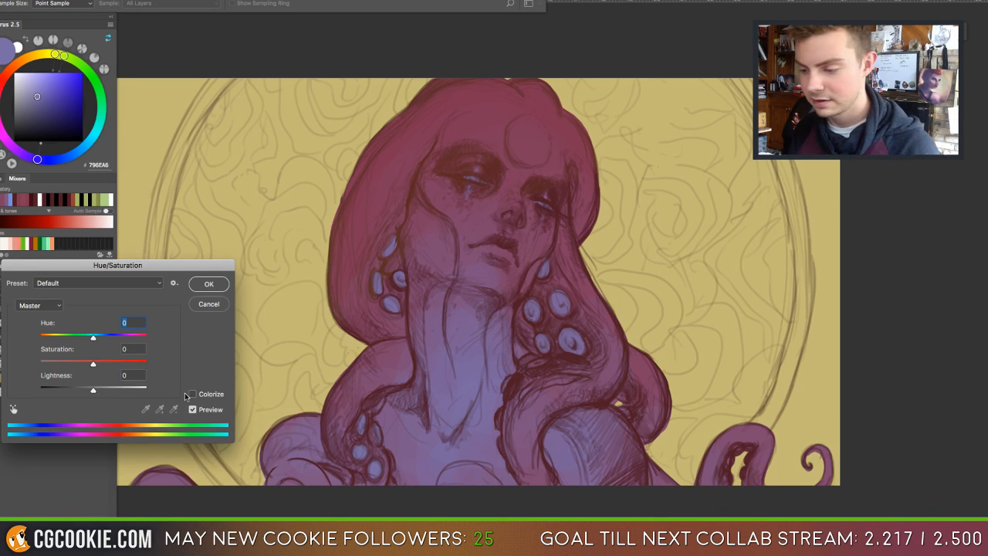
{"action": "left_click_drag", "start_coordinate": [157, 265], "coordinate": [768, 145]}
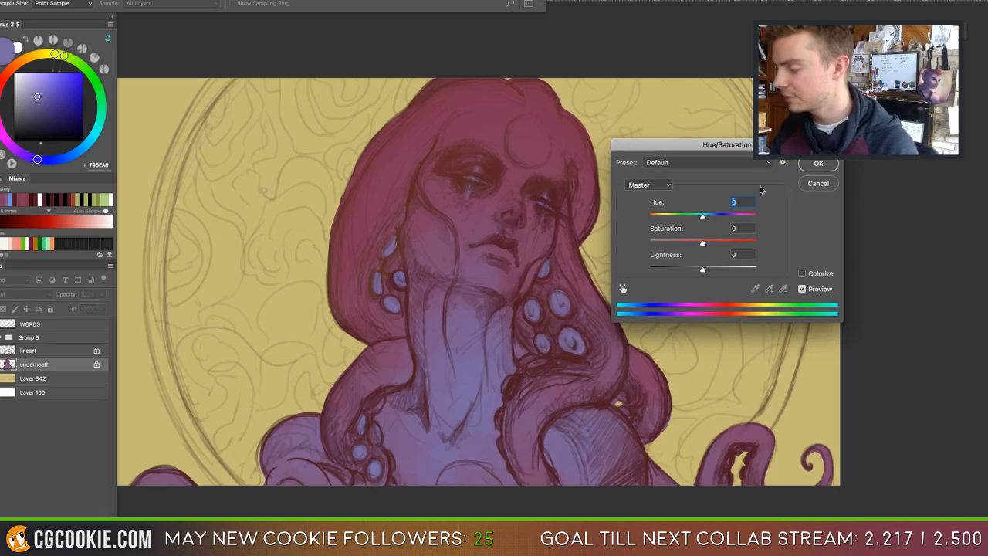
{"action": "left_click", "coordinate": [811, 183]}
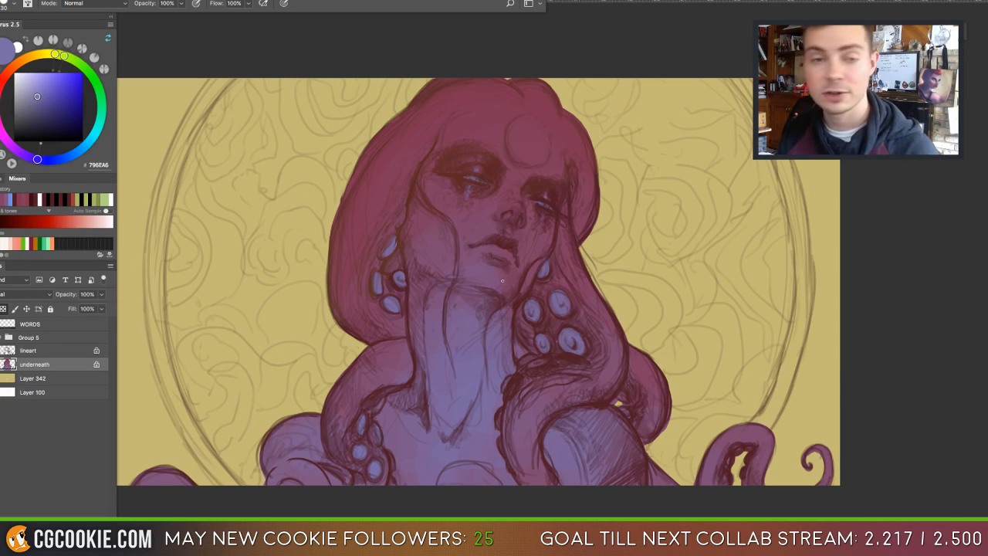
Apply Hue/Saturation to the underneath layer with hue +39 and saturation +22, after trying hue shifts of +55, -121 and -168.
{"action": "left_click", "coordinate": [116, 0]}
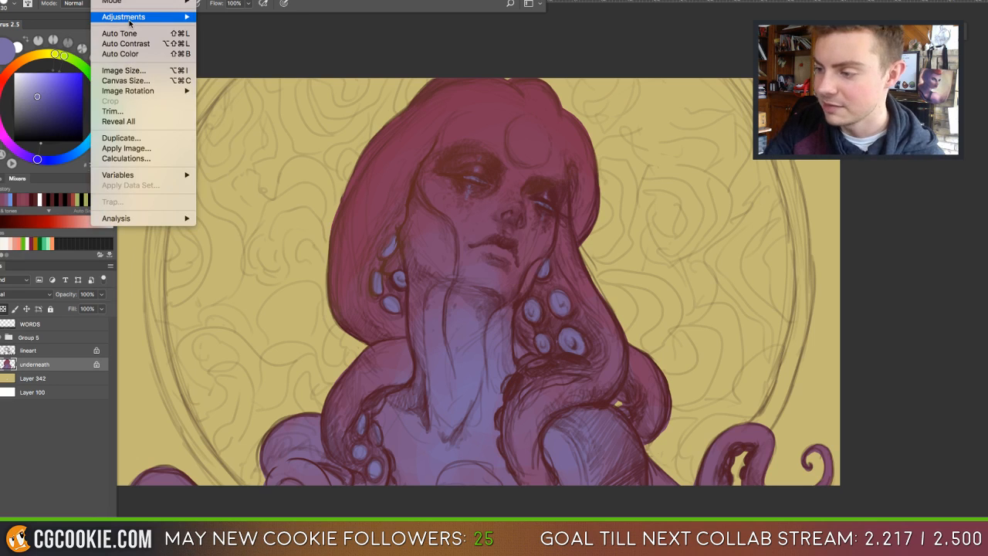
{"action": "mouse_move", "coordinate": [133, 19]}
{"action": "left_click", "coordinate": [274, 74]}
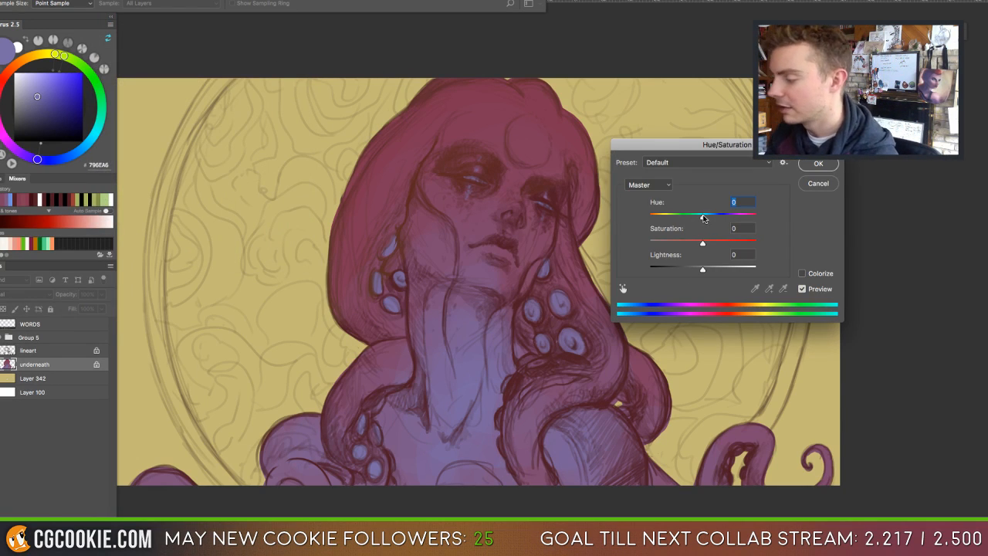
{"action": "left_click_drag", "start_coordinate": [703, 218], "coordinate": [728, 223]}
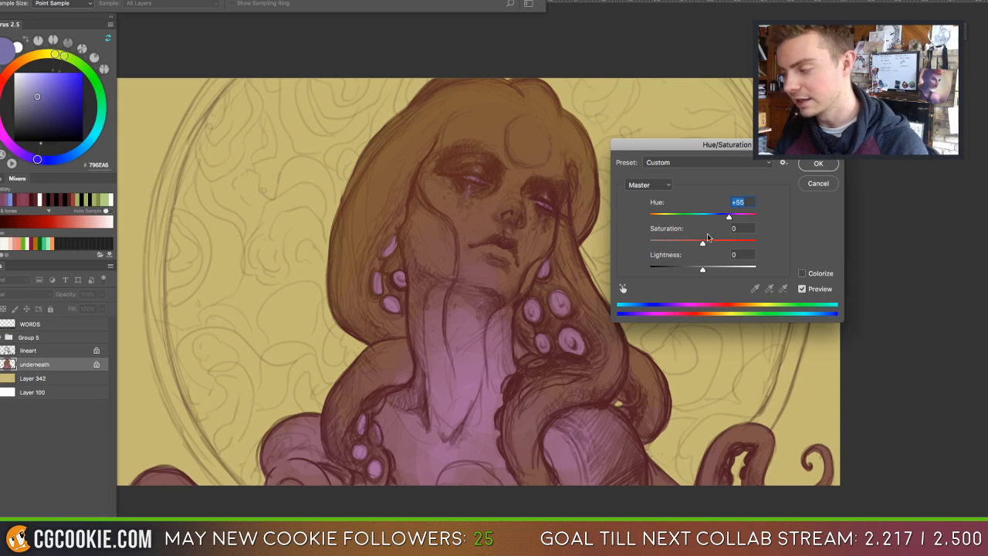
{"action": "mouse_move", "coordinate": [727, 217]}
{"action": "left_mouse_down"}
{"action": "mouse_move", "coordinate": [711, 219]}
{"action": "mouse_move", "coordinate": [729, 219]}
{"action": "left_mouse_up"}
{"action": "left_click_drag", "start_coordinate": [724, 219], "coordinate": [661, 218]}
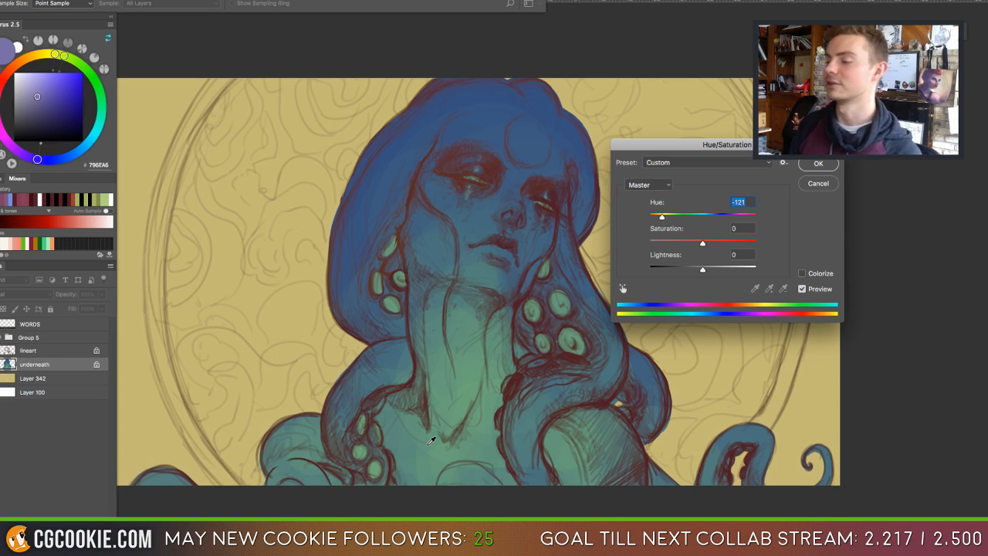
{"action": "left_click_drag", "start_coordinate": [662, 218], "coordinate": [651, 218]}
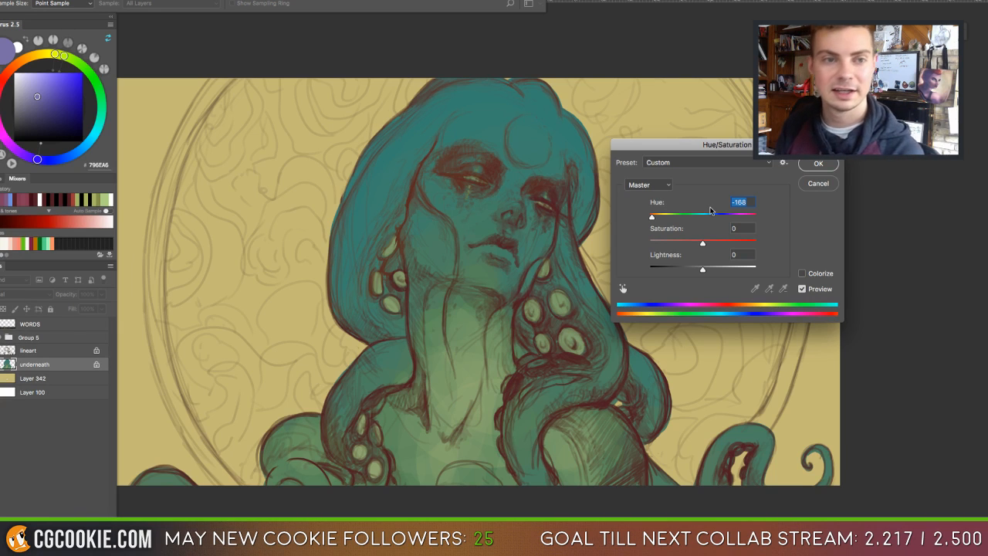
{"action": "left_click_drag", "start_coordinate": [711, 213], "coordinate": [723, 215]}
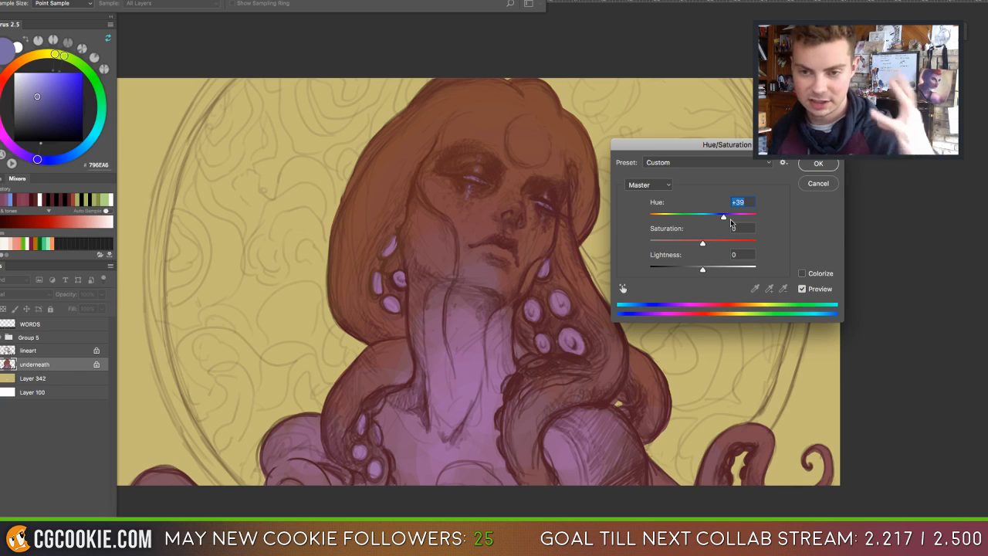
{"action": "mouse_move", "coordinate": [702, 243]}
{"action": "left_mouse_down"}
{"action": "mouse_move", "coordinate": [723, 243]}
{"action": "mouse_move", "coordinate": [714, 242]}
{"action": "left_mouse_up"}
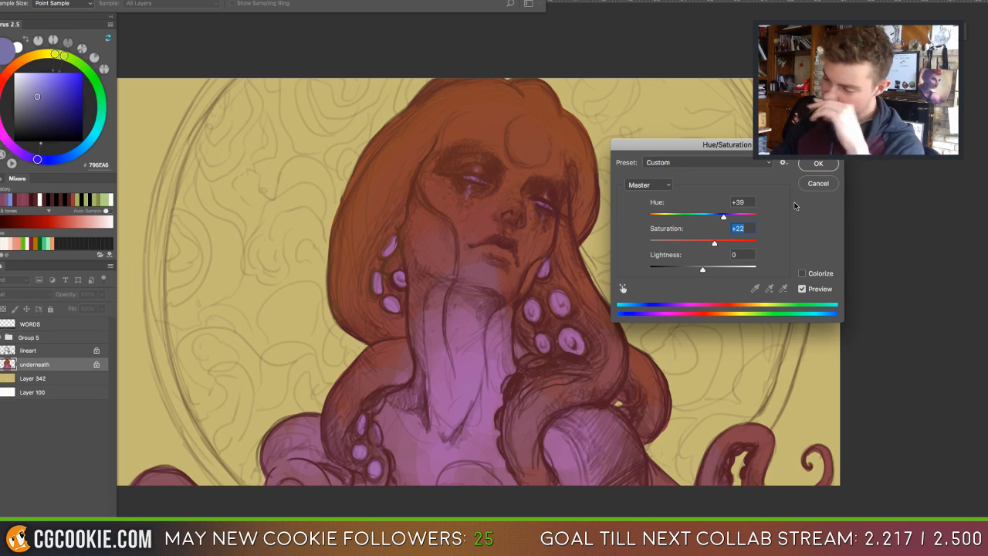
{"action": "left_click", "coordinate": [820, 163]}
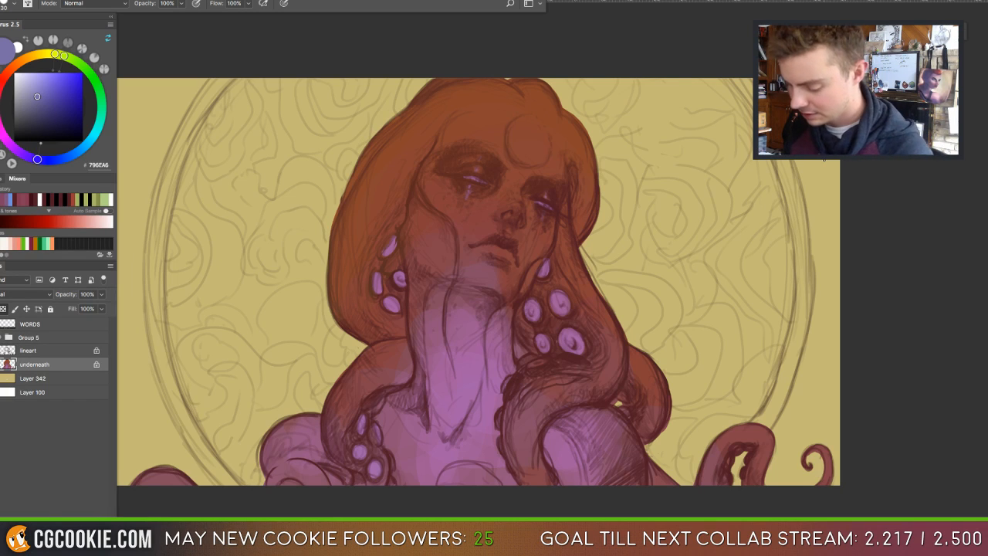
Undo and redo the Hue/Saturation change repeatedly to compare the maroon figure with the orange version.
{"action": "key", "text": "ctrl+z"}
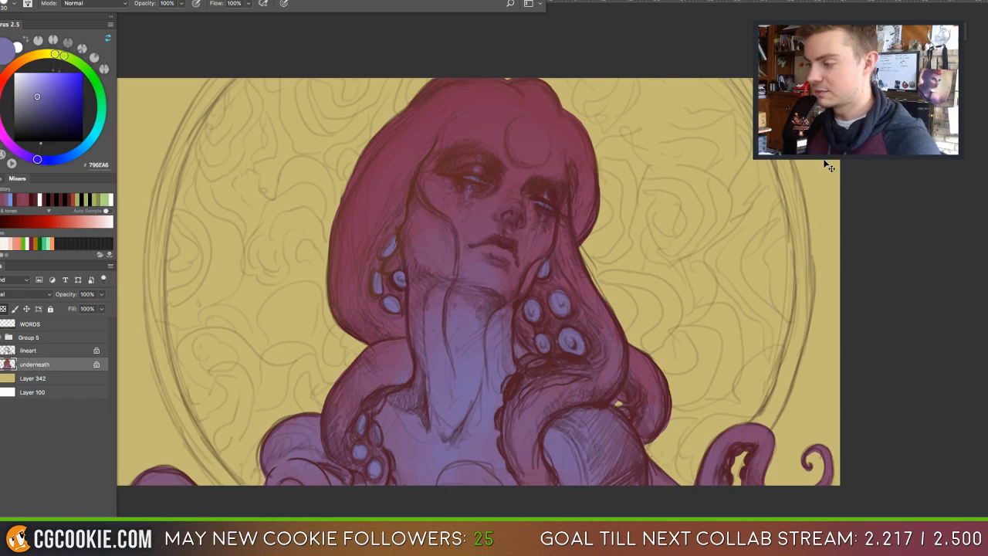
{"action": "key", "text": "ctrl+z"}
{"action": "key", "text": "ctrl+z"}
{"action": "key", "text": "ctrl+z"}
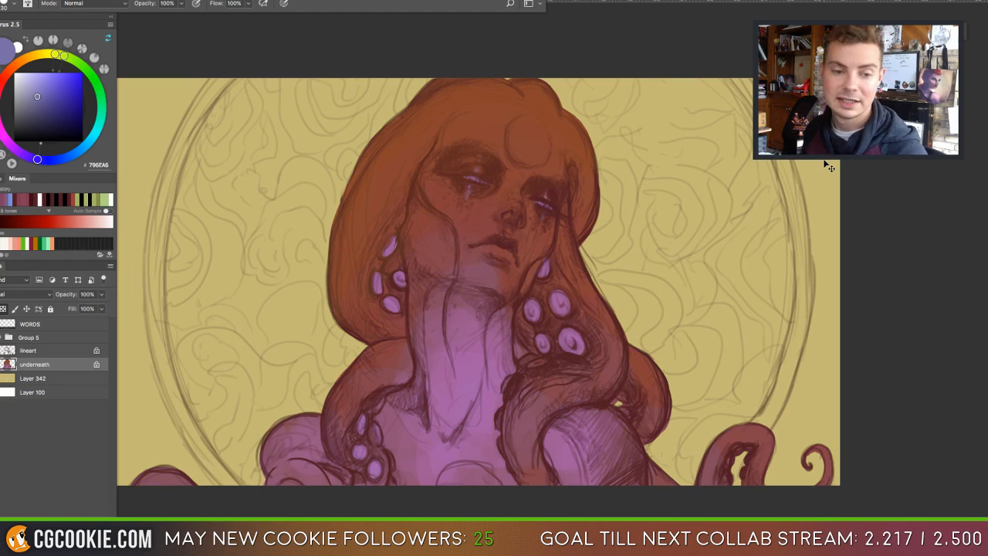
{"action": "key", "text": "ctrl+z"}
{"action": "key", "text": "ctrl+z"}
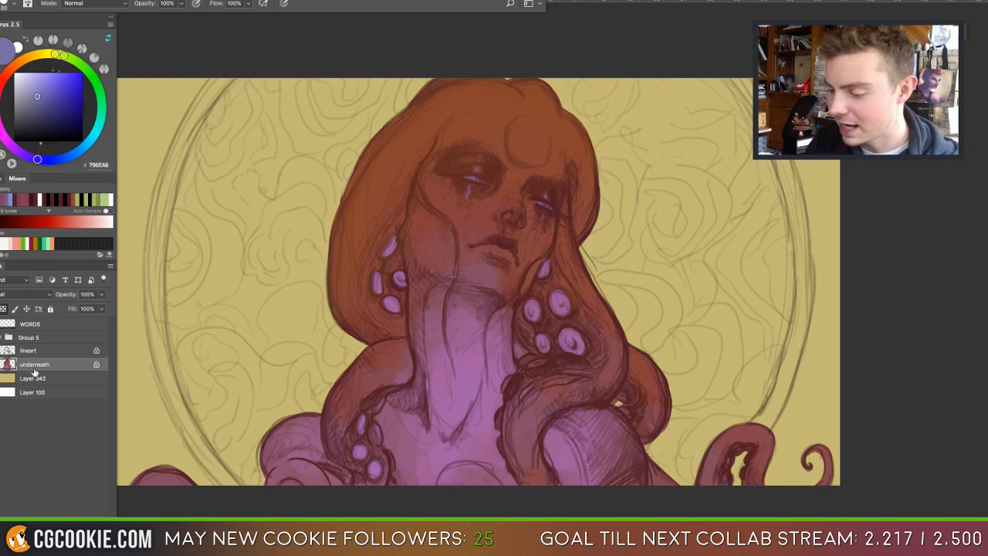
Duplicate the underneath layer and make the original below the copy active.
{"action": "key", "text": "ctrl+j"}
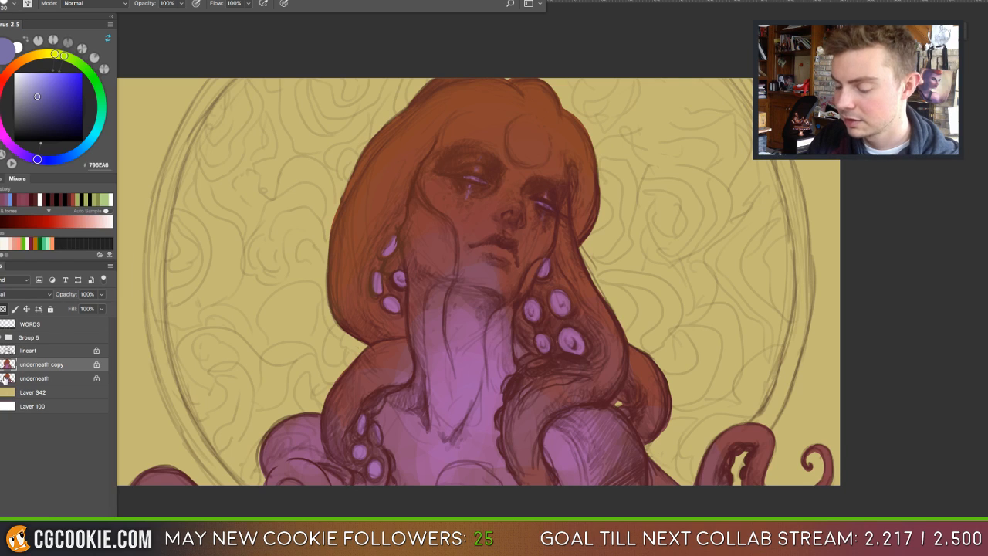
{"action": "left_click", "coordinate": [6, 379]}
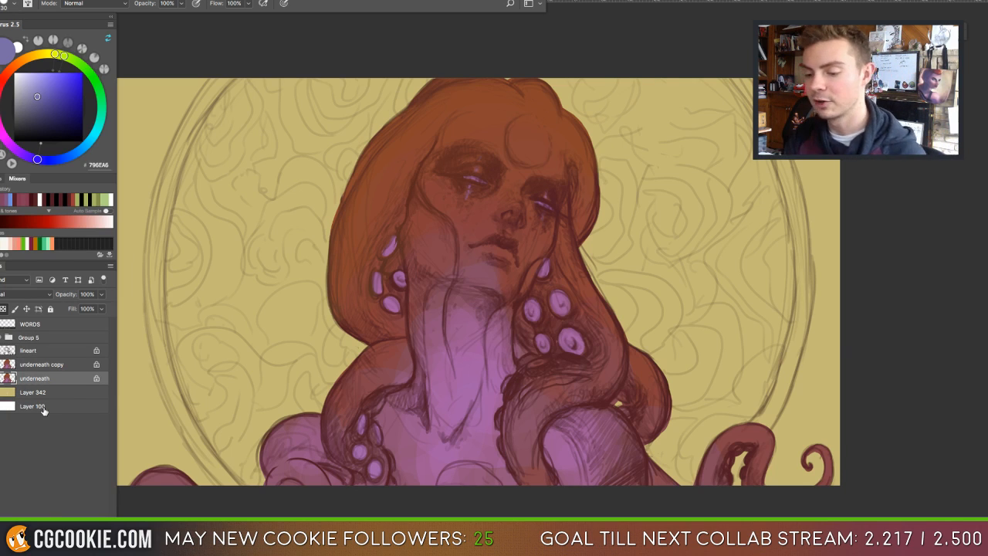
{"action": "key", "text": "ctrl+u"}
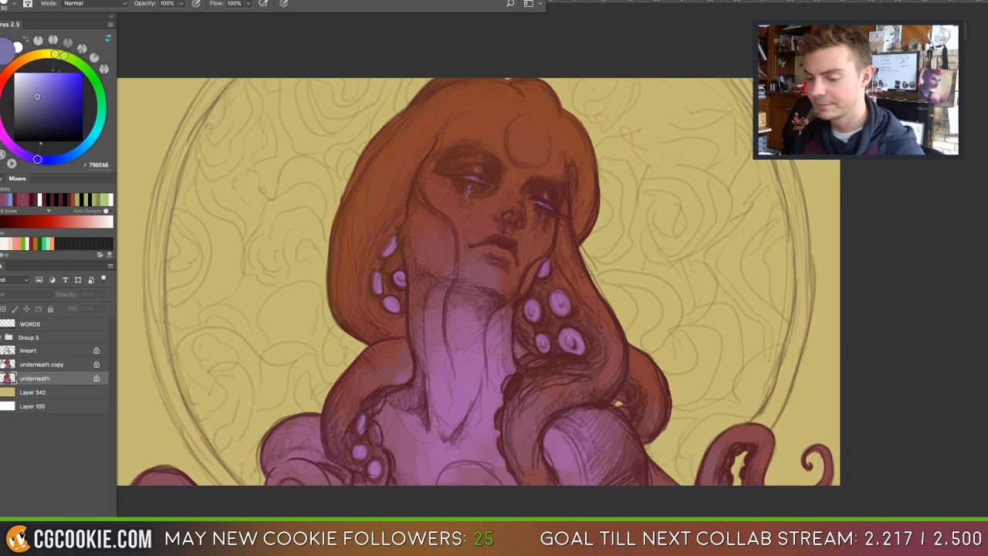
Start Color Balance on the underneath copy layer and set the midtones to red +56, green +84 and yellow -67.
{"action": "left_click", "coordinate": [60, 367]}
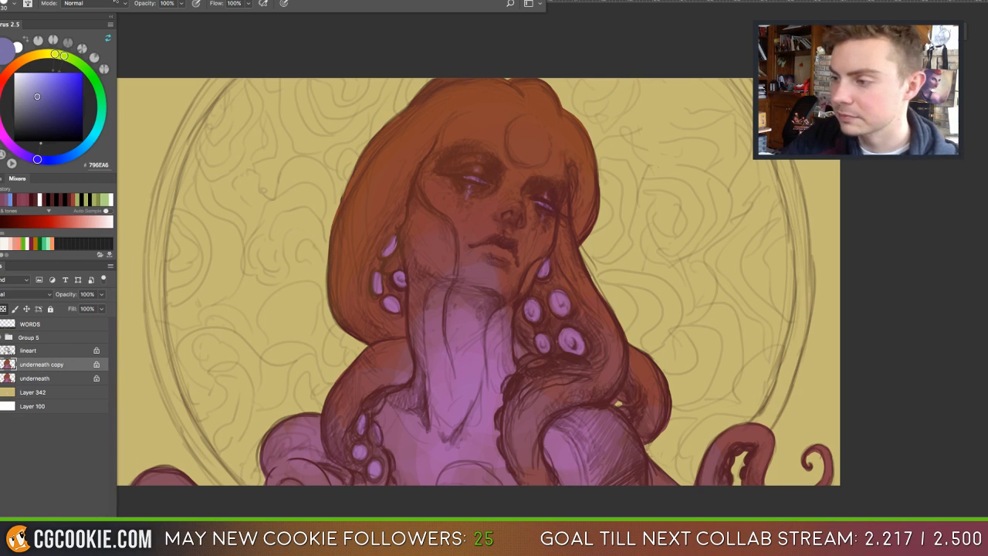
{"action": "left_click", "coordinate": [112, 0]}
{"action": "mouse_move", "coordinate": [147, 17]}
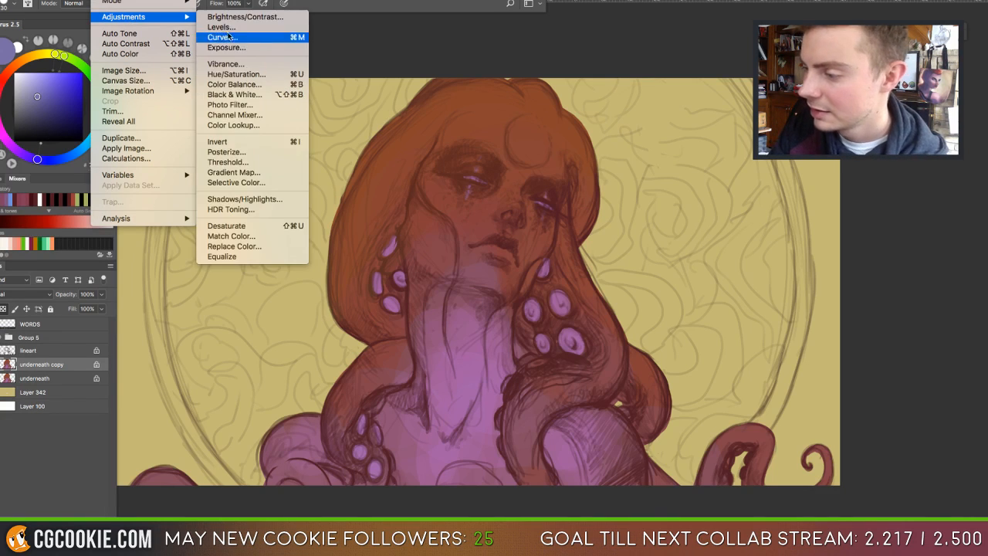
{"action": "left_click", "coordinate": [112, 0]}
{"action": "left_click", "coordinate": [112, 0]}
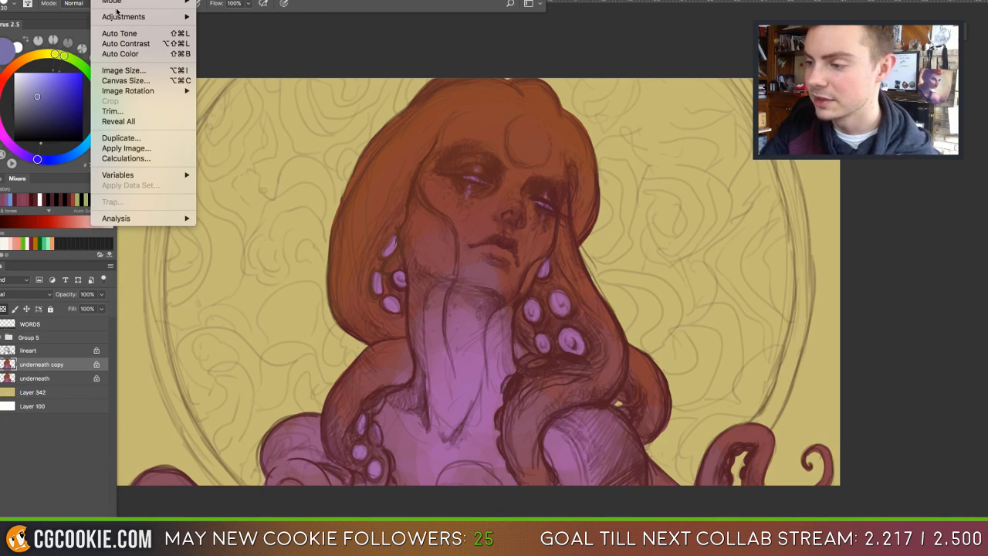
{"action": "left_click", "coordinate": [279, 84]}
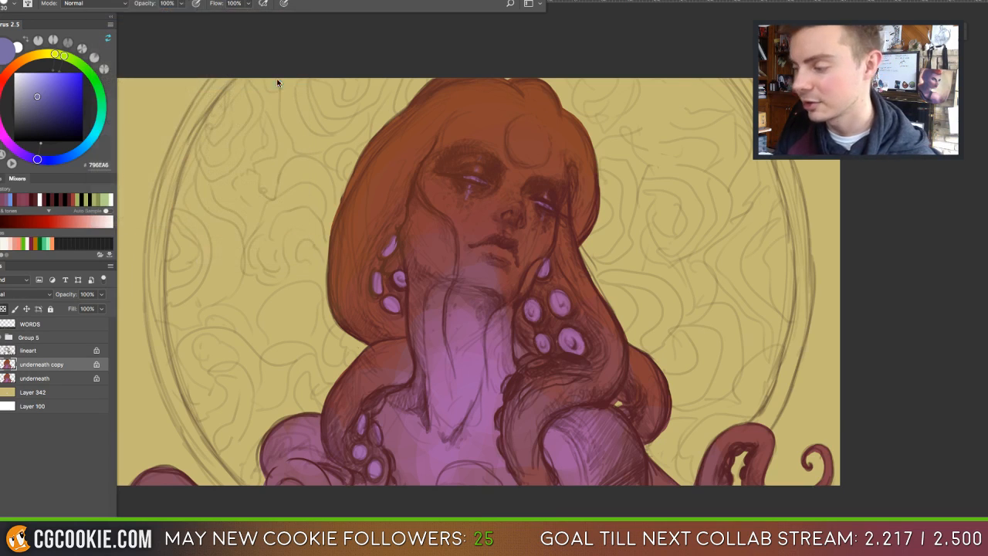
{"action": "left_click_drag", "start_coordinate": [676, 335], "coordinate": [726, 180]}
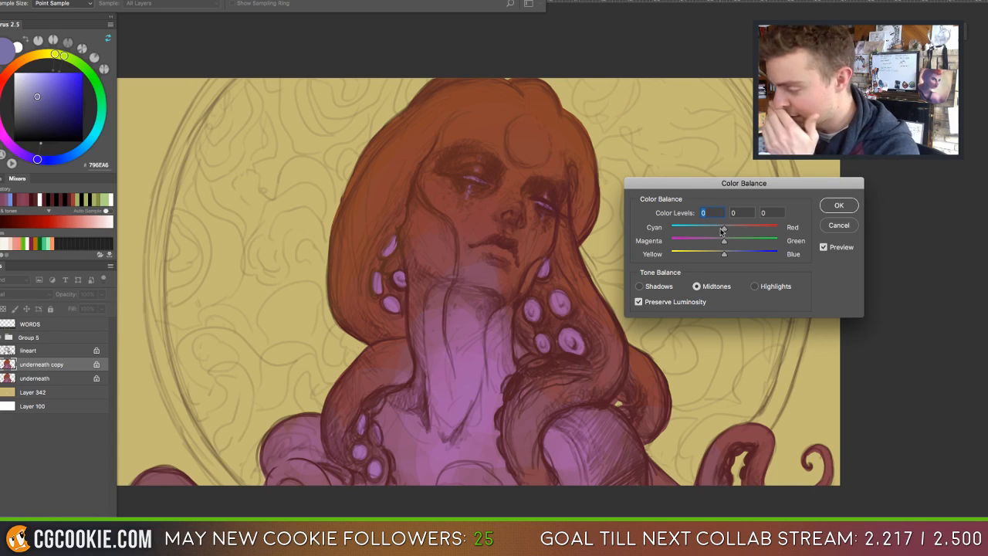
{"action": "left_click_drag", "start_coordinate": [724, 229], "coordinate": [779, 255]}
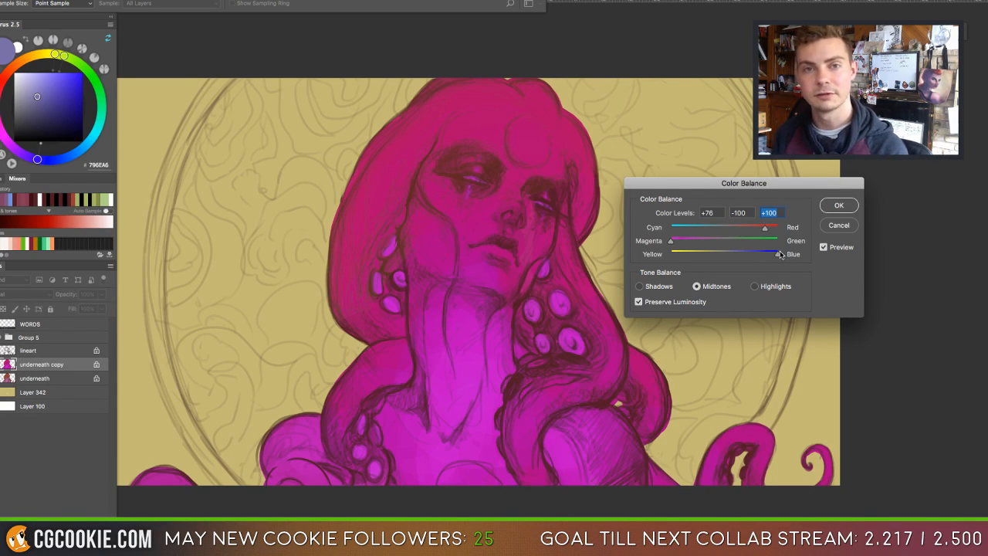
{"action": "left_click", "coordinate": [720, 253]}
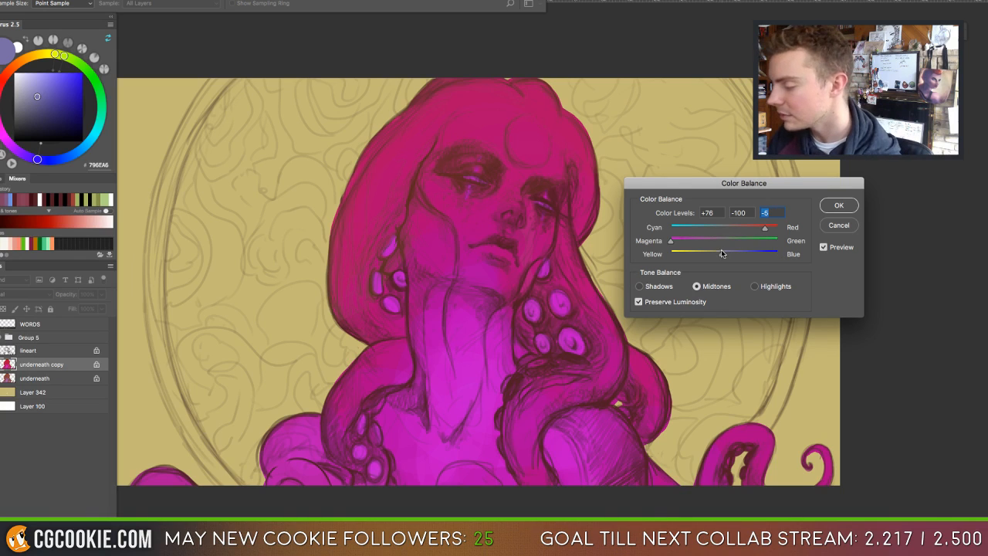
{"action": "mouse_move", "coordinate": [680, 243]}
{"action": "left_mouse_down"}
{"action": "mouse_move", "coordinate": [724, 242]}
{"action": "mouse_move", "coordinate": [723, 229]}
{"action": "mouse_move", "coordinate": [690, 225]}
{"action": "mouse_move", "coordinate": [754, 228]}
{"action": "mouse_move", "coordinate": [739, 241]}
{"action": "mouse_move", "coordinate": [766, 237]}
{"action": "mouse_move", "coordinate": [688, 257]}
{"action": "left_mouse_up"}
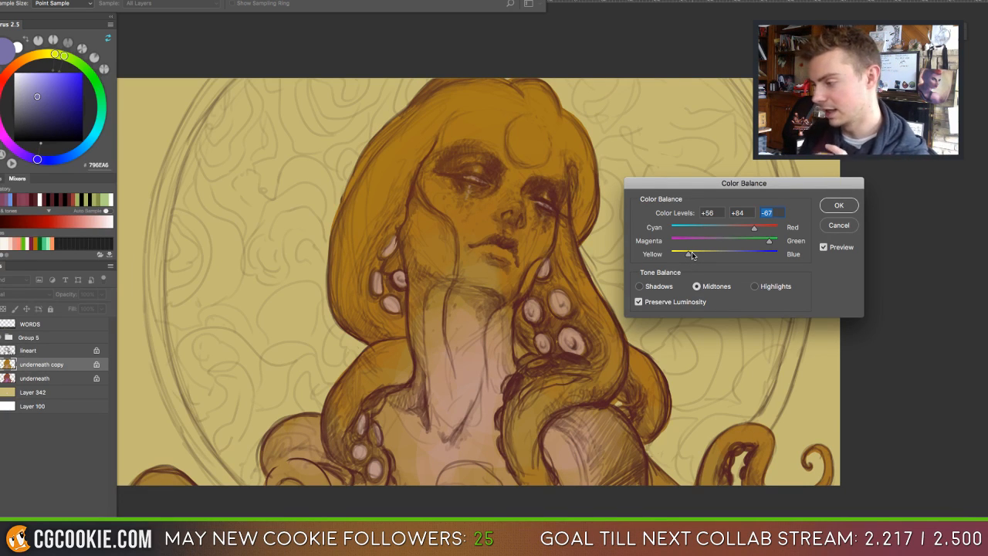
Set the Color Balance highlights to green +21 and blue +76, and apply the adjustment.
{"action": "left_click", "coordinate": [639, 285]}
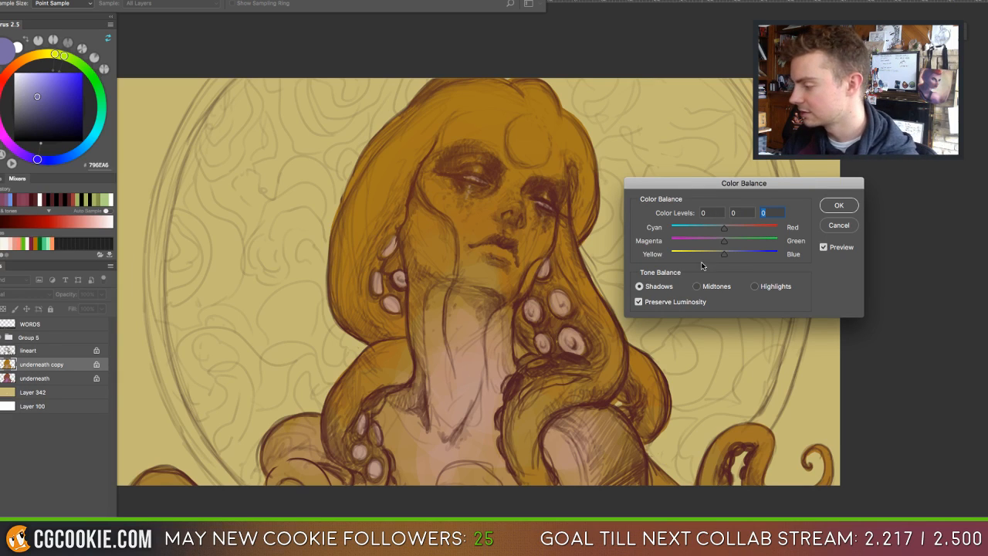
{"action": "left_click_drag", "start_coordinate": [725, 255], "coordinate": [762, 255]}
{"action": "left_click", "coordinate": [757, 286]}
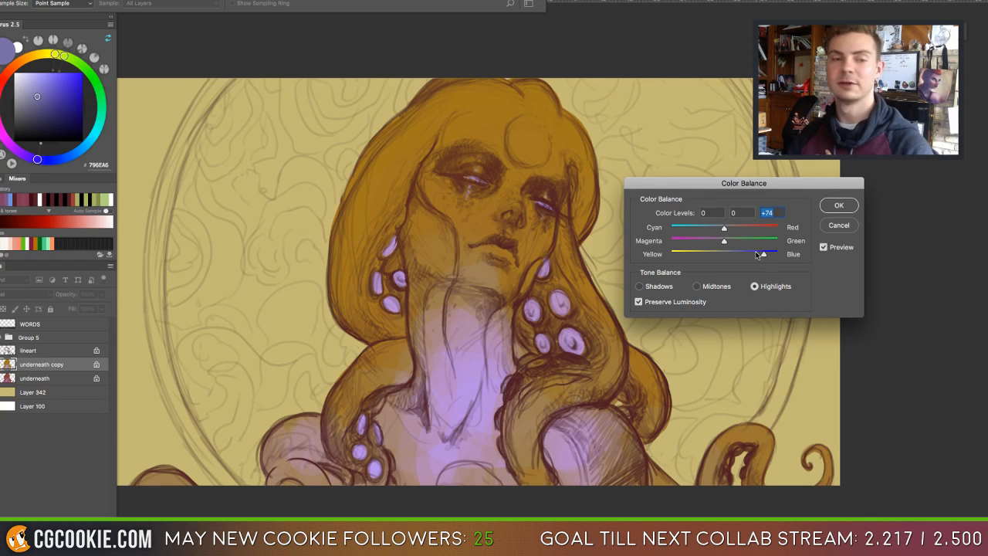
{"action": "left_click_drag", "start_coordinate": [755, 256], "coordinate": [764, 254]}
{"action": "left_click_drag", "start_coordinate": [723, 241], "coordinate": [735, 241]}
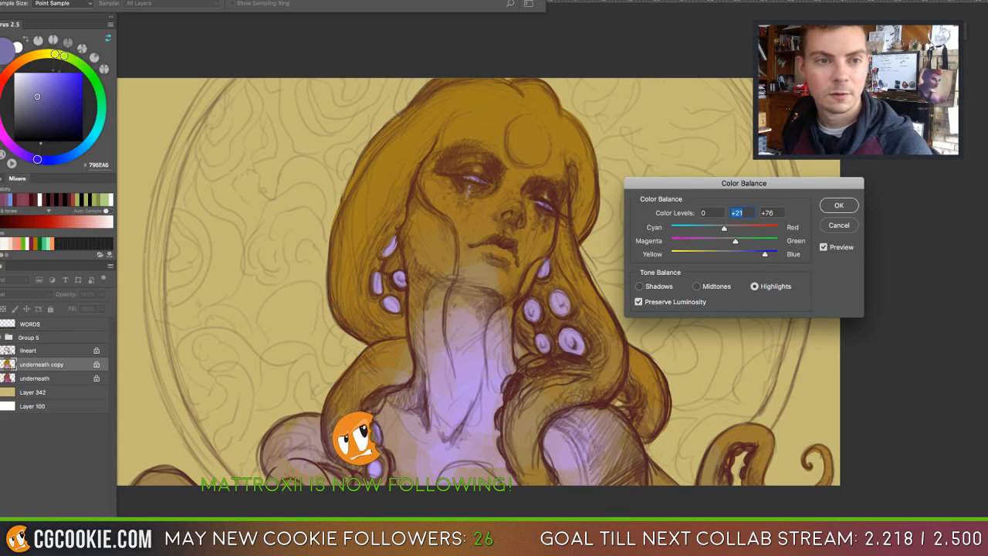
{"action": "key", "text": "super+Tab"}
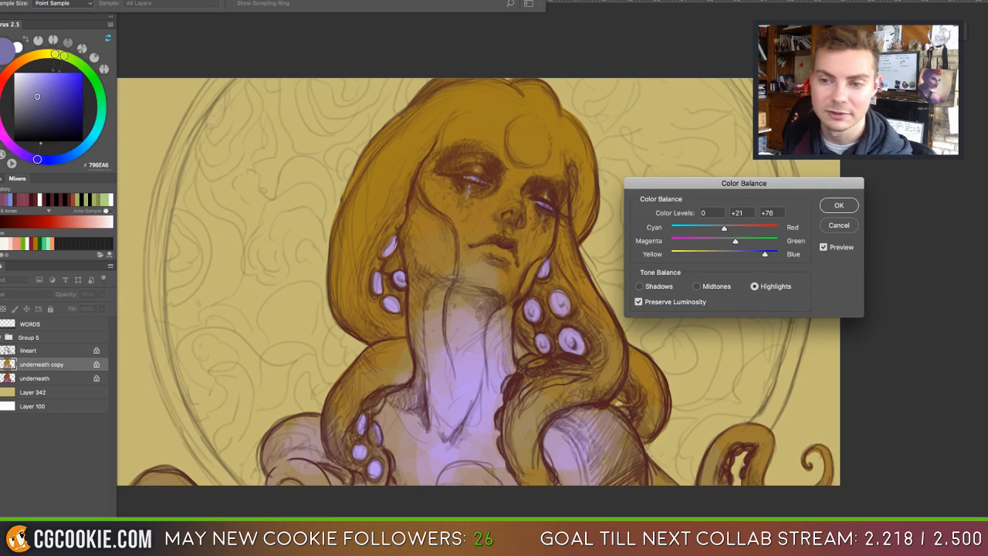
{"action": "key", "text": "super+Tab"}
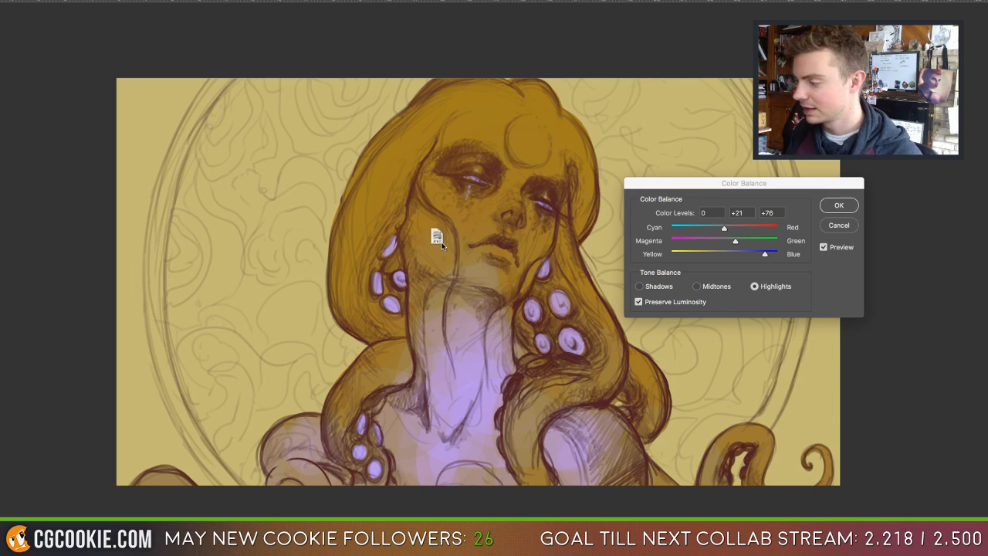
{"action": "left_click", "coordinate": [833, 209]}
{"action": "left_click", "coordinate": [832, 208]}
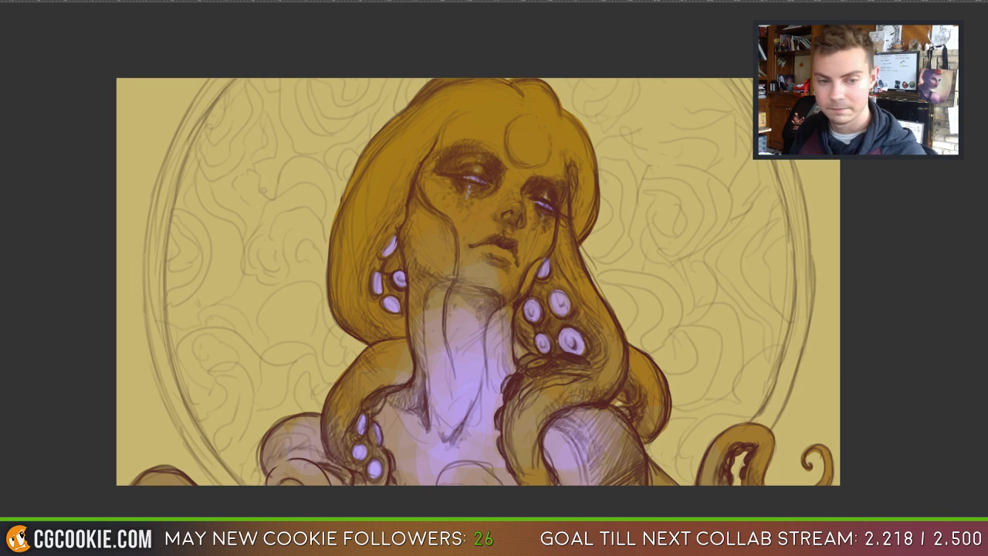
Bring the red octopus reference image into the painting and place it beside the figure's head.
{"action": "left_click_drag", "start_coordinate": [214, 353], "coordinate": [321, 323]}
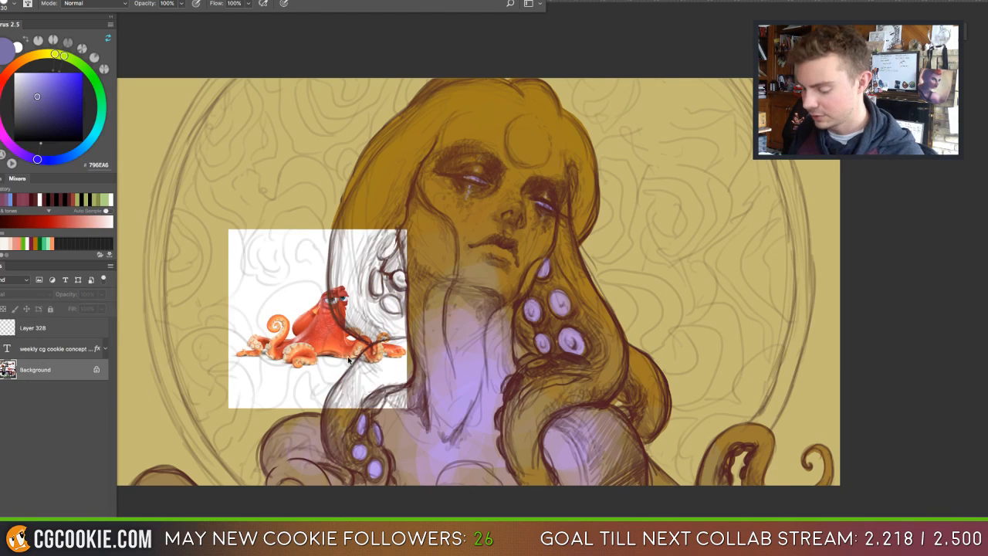
{"action": "mouse_move", "coordinate": [345, 364]}
{"action": "left_mouse_down"}
{"action": "mouse_move", "coordinate": [772, 219]}
{"action": "mouse_move", "coordinate": [733, 240]}
{"action": "left_mouse_up"}
{"action": "left_click_drag", "start_coordinate": [9, 362], "coordinate": [40, 343]}
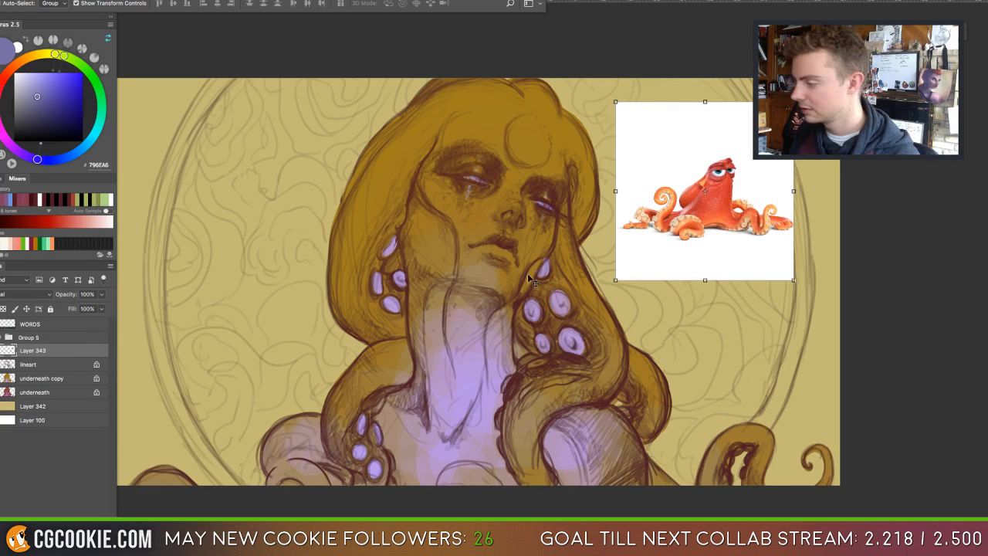
Sample dark red, orange and red from the octopus and paint small color swatches beside its head.
{"action": "key", "text": "b"}
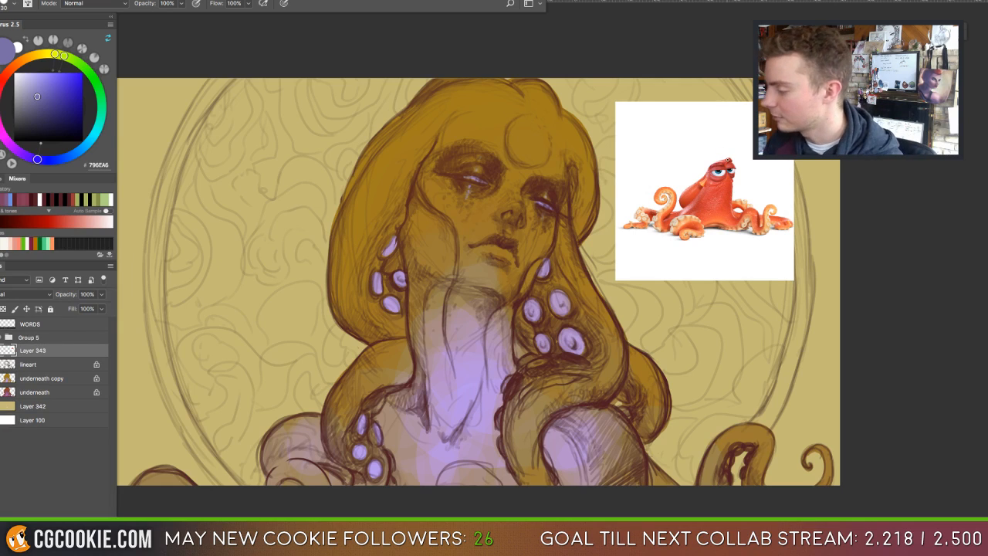
{"action": "left_click", "coordinate": [732, 155], "text": "alt"}
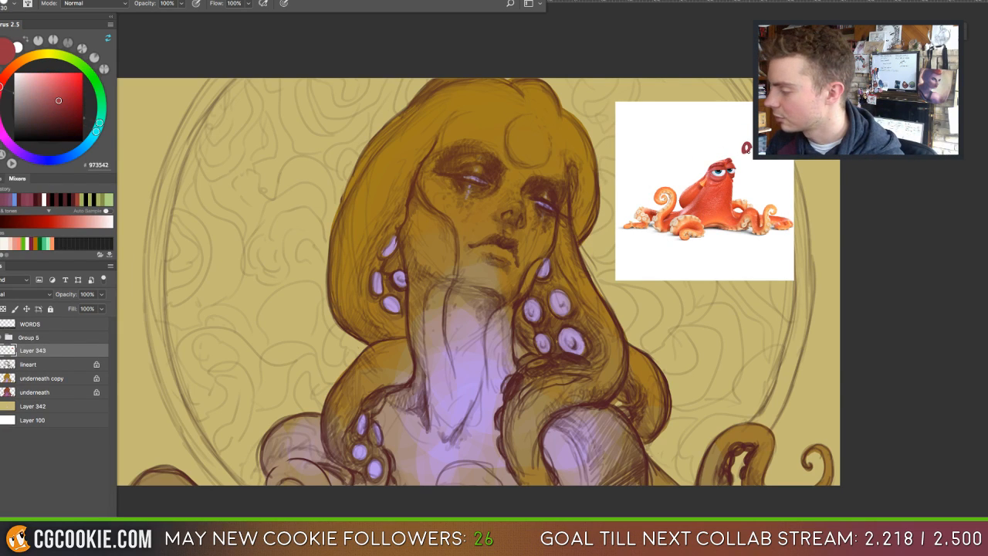
{"action": "left_click", "coordinate": [732, 201], "text": "alt"}
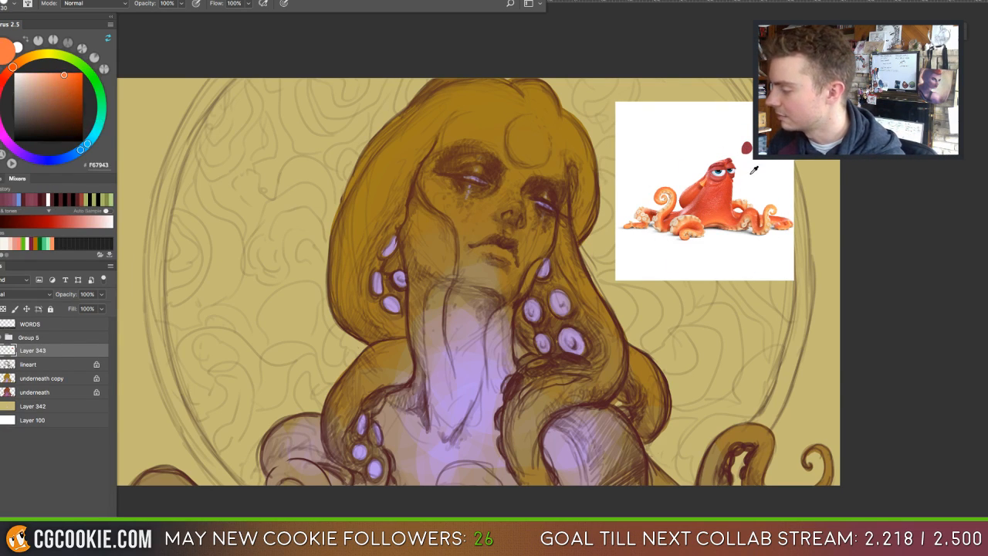
{"action": "left_click", "coordinate": [748, 177], "text": "alt"}
{"action": "left_click", "coordinate": [716, 221], "text": "alt"}
{"action": "left_click_drag", "start_coordinate": [748, 179], "coordinate": [752, 176]}
{"action": "left_click", "coordinate": [720, 199], "text": "alt"}
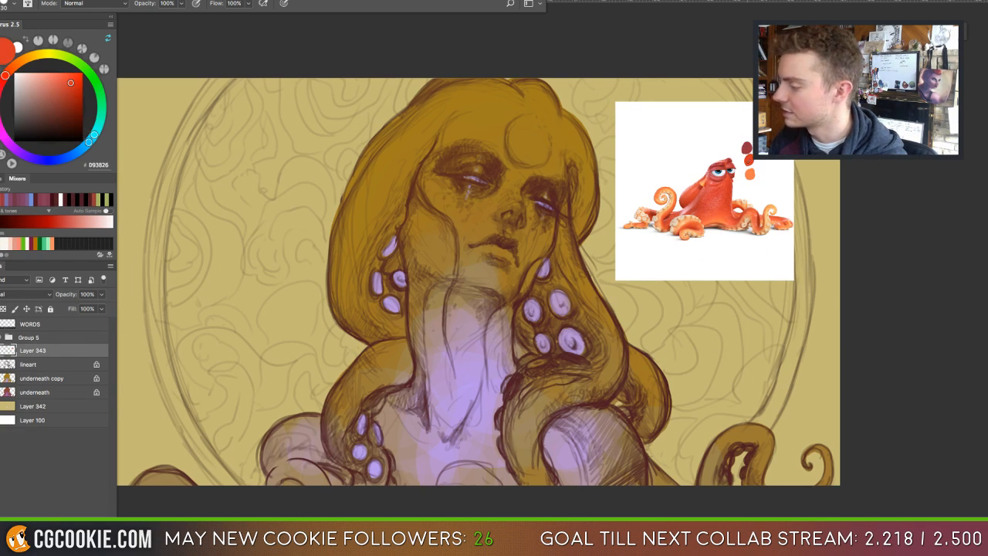
Mark the octopus color swatches with rough red boxes and horizontal bars beside them.
{"action": "mouse_move", "coordinate": [750, 136]}
{"action": "left_mouse_down"}
{"action": "mouse_move", "coordinate": [747, 181]}
{"action": "mouse_move", "coordinate": [748, 132]}
{"action": "left_mouse_up"}
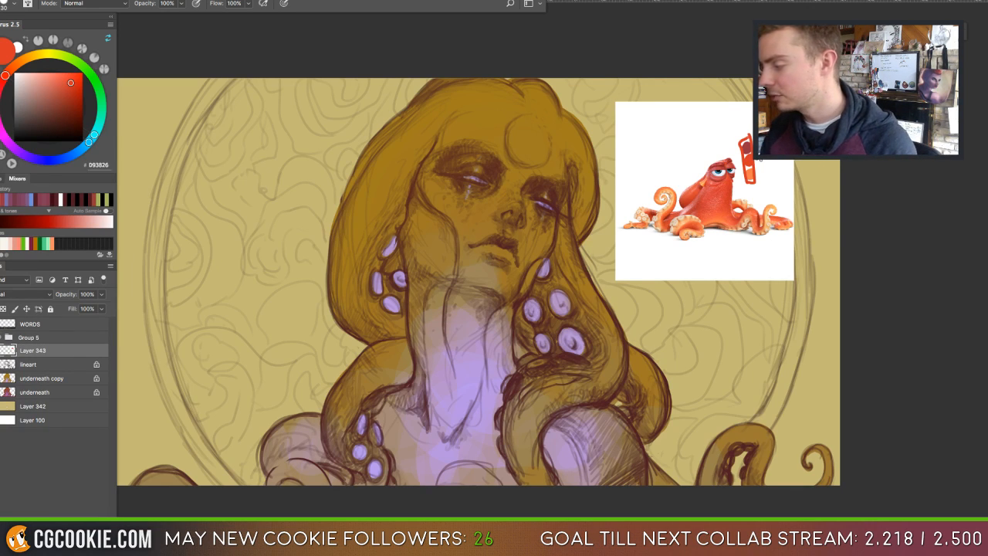
{"action": "mouse_move", "coordinate": [742, 168]}
{"action": "left_mouse_down"}
{"action": "mouse_move", "coordinate": [743, 182]}
{"action": "mouse_move", "coordinate": [784, 168]}
{"action": "left_mouse_up"}
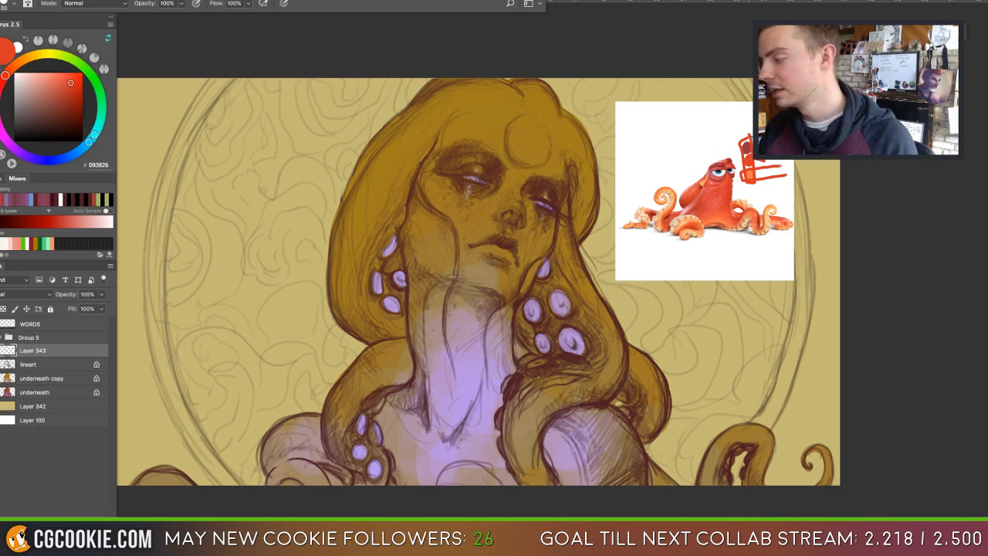
{"action": "left_click_drag", "start_coordinate": [739, 140], "coordinate": [733, 155]}
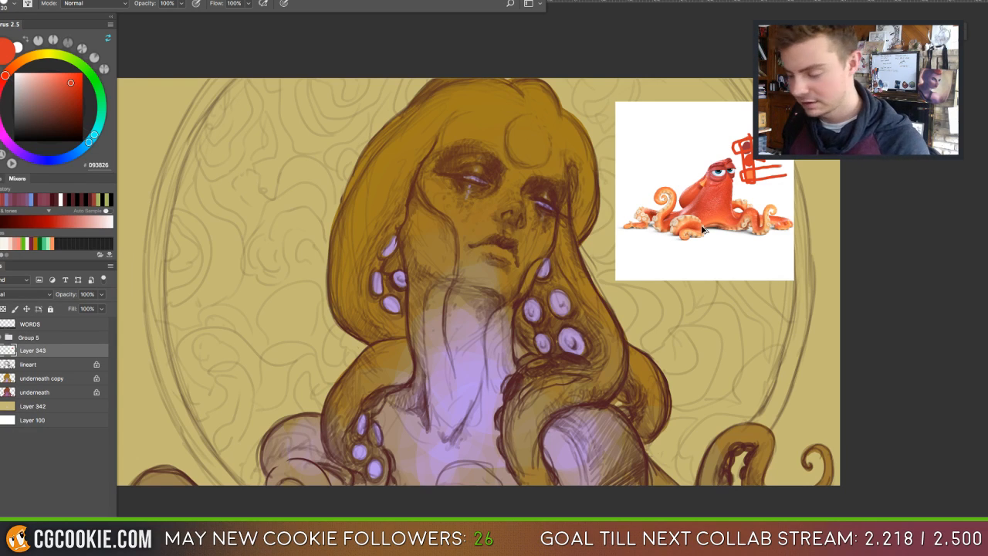
Undo the red marks, the color swatches and the pasted octopus reference layer.
{"action": "key", "text": "super+alt+z"}
{"action": "key", "text": "super+alt+z"}
{"action": "key", "text": "super+alt+z"}
{"action": "key", "text": "super+alt+z"}
{"action": "key", "text": "super+alt+z"}
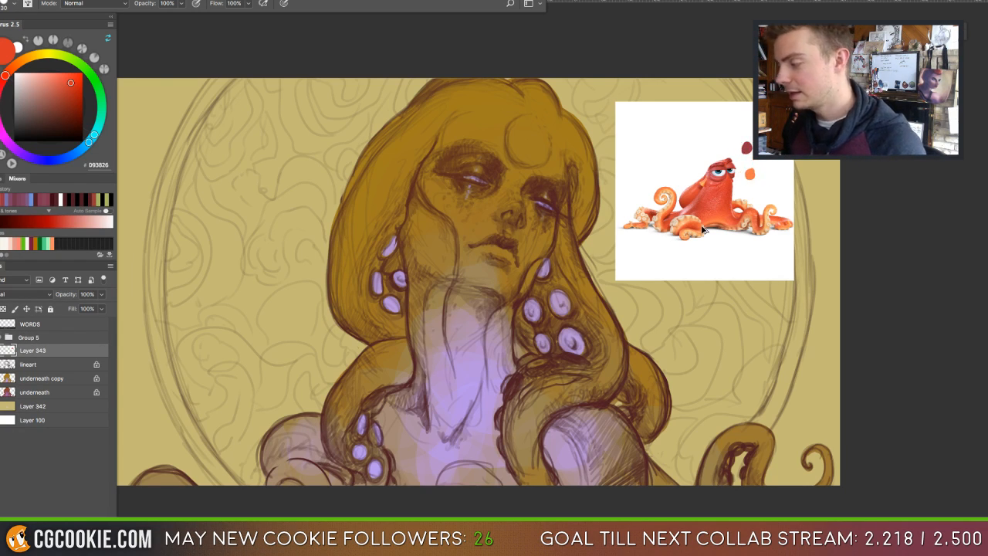
{"action": "key", "text": "super+alt+z"}
{"action": "key", "text": "super+alt+z"}
{"action": "key", "text": "super+alt+z"}
{"action": "key", "text": "super+alt+z"}
{"action": "key", "text": "super+alt+z"}
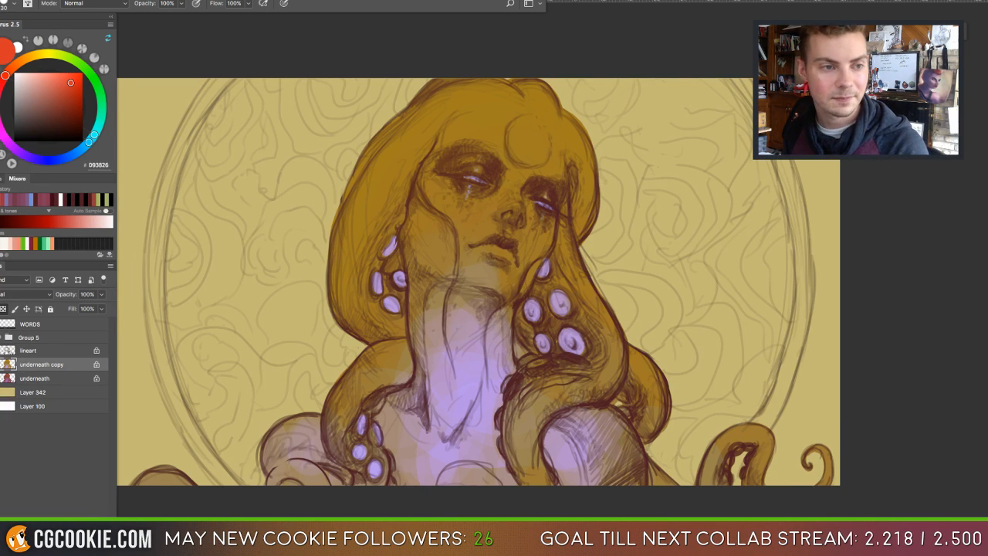
Sample lilac from a sucker and paint it around the suckers on both sides of the neck.
{"action": "key", "text": "Tab"}
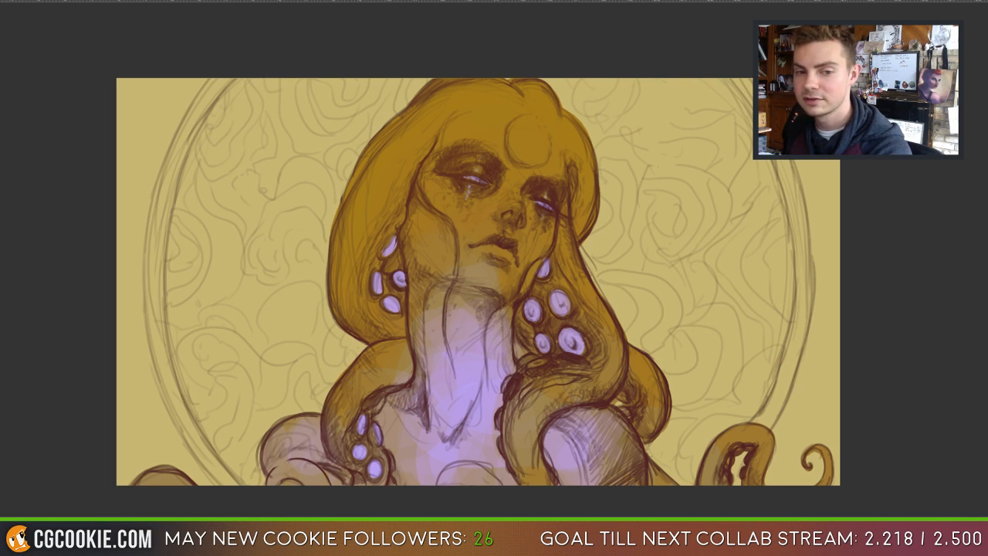
{"action": "key", "text": "Tab"}
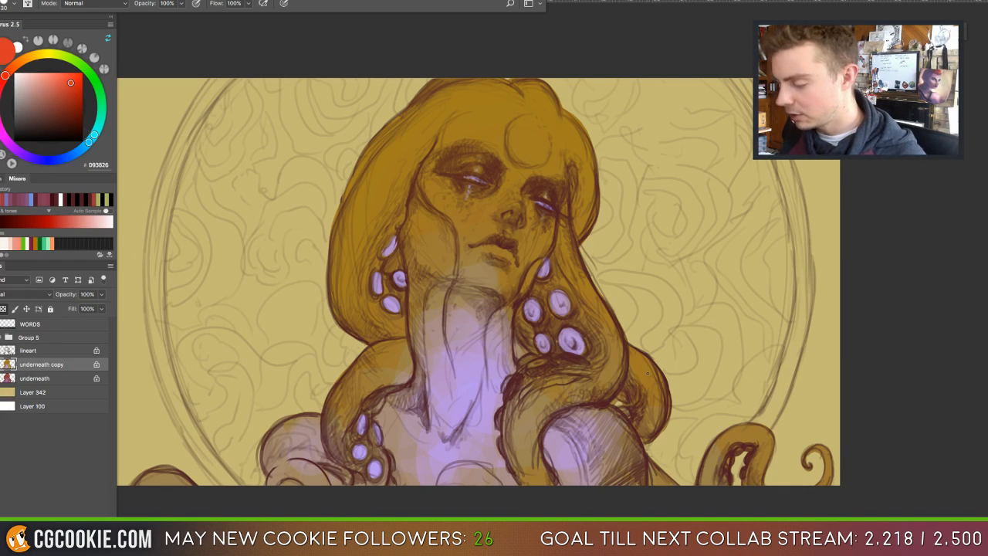
{"action": "left_click", "coordinate": [537, 310], "text": "alt"}
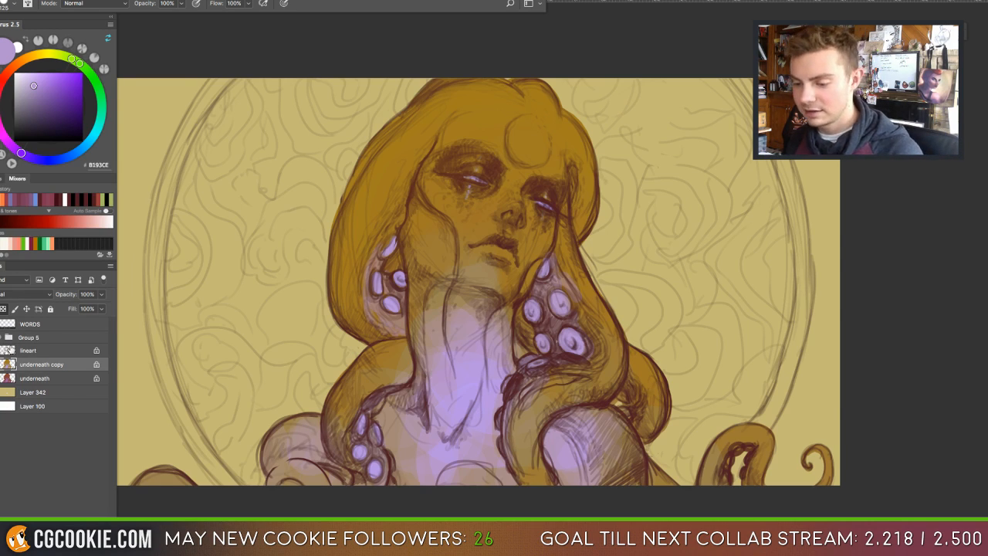
Add a Hue/Saturation adjustment layer above the lineart layer with saturation -100 to view the painting in grayscale.
{"action": "left_click", "coordinate": [31, 340]}
{"action": "left_click", "coordinate": [29, 353]}
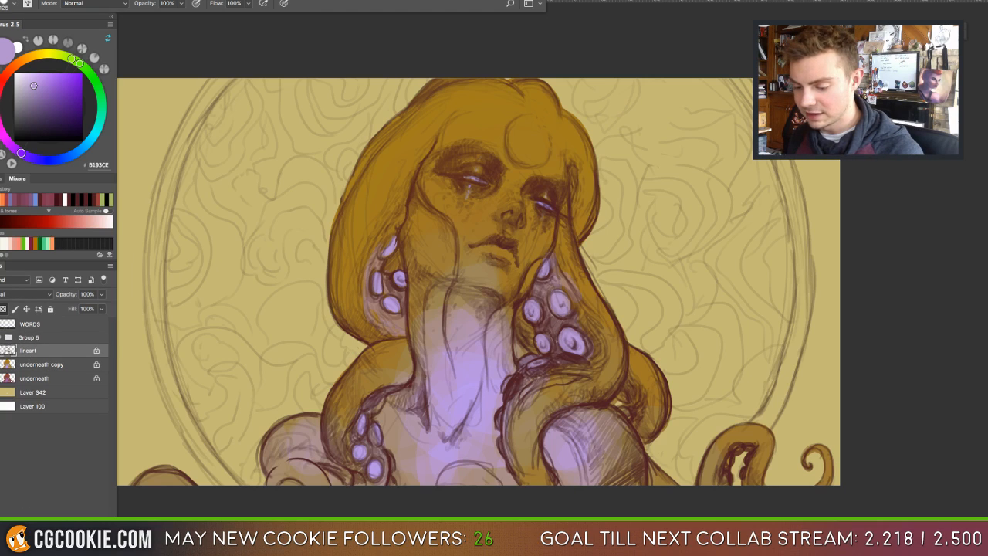
{"action": "left_click", "coordinate": [50, 523]}
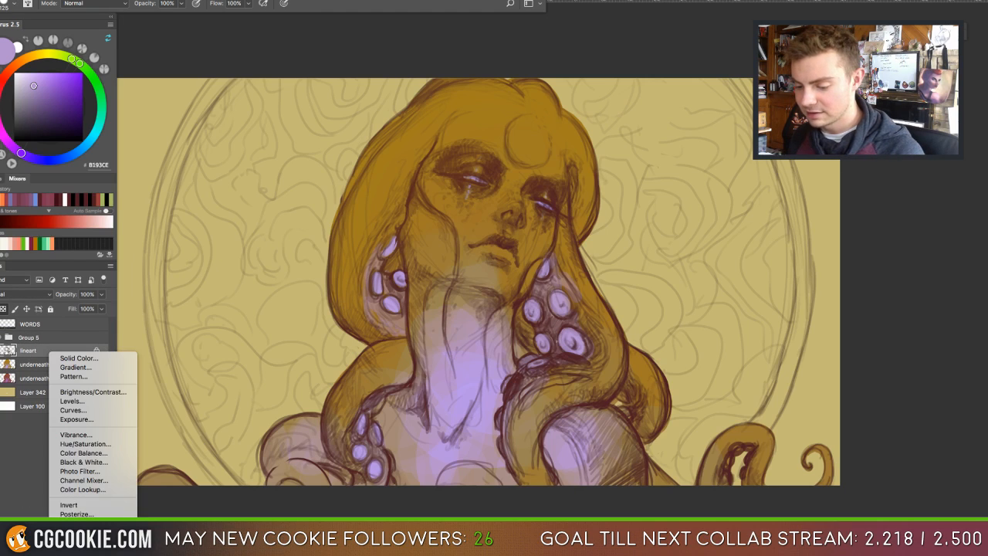
{"action": "left_click", "coordinate": [92, 443]}
{"action": "left_click_drag", "start_coordinate": [661, 263], "coordinate": [573, 261]}
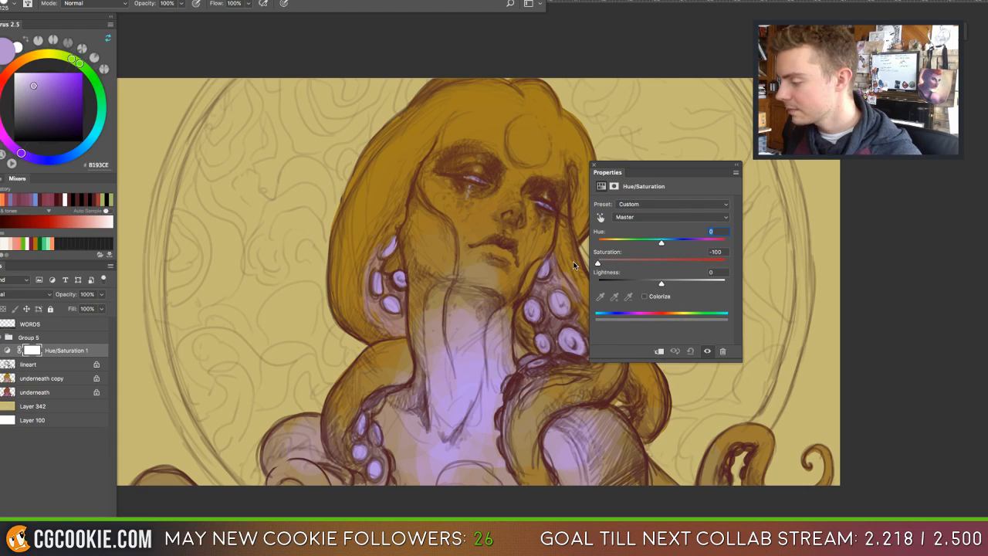
{"action": "left_click_drag", "start_coordinate": [627, 169], "coordinate": [831, 121]}
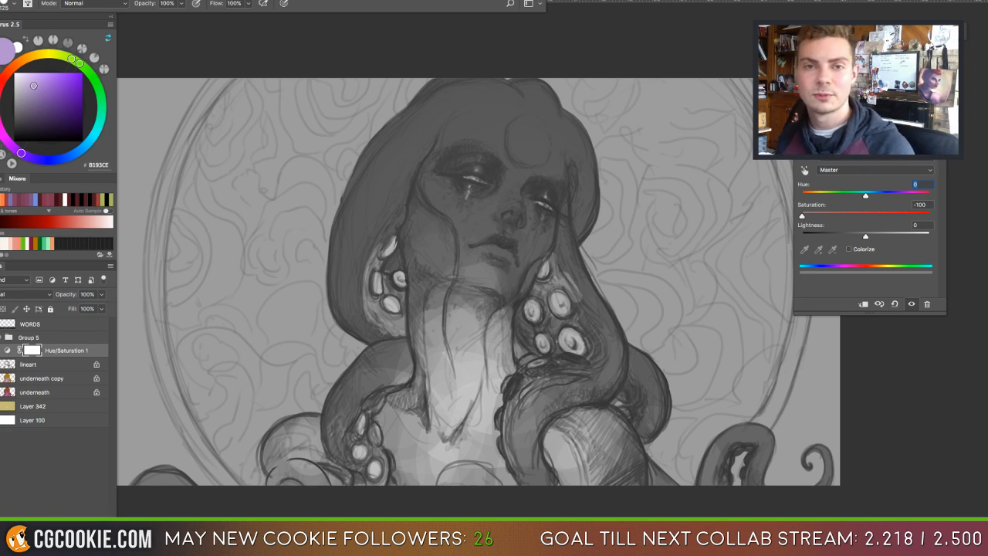
Reset the brush colors to default, hide the Hue/Saturation adjustment layer and make the underneath copy layer active.
{"action": "key", "text": "d"}
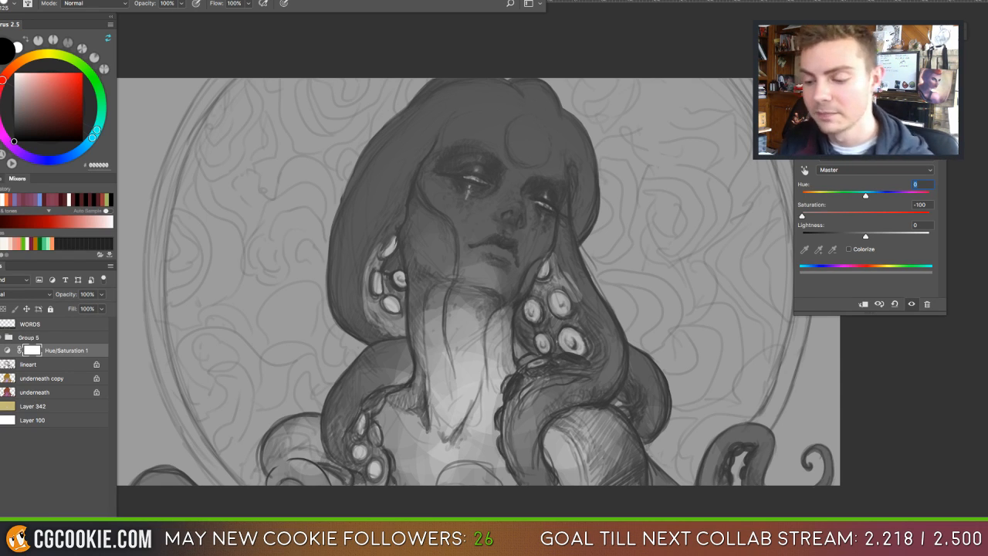
{"action": "left_click", "coordinate": [7, 350]}
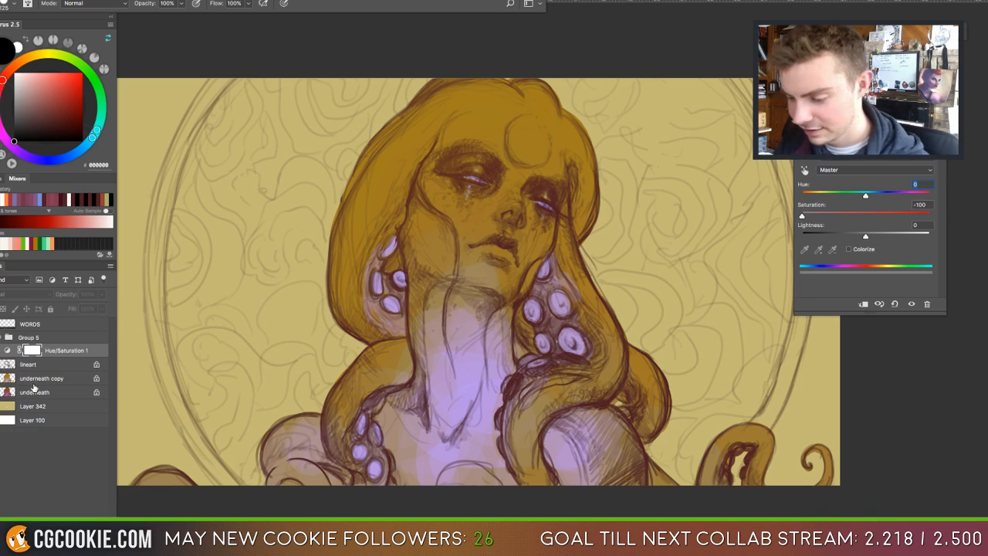
{"action": "left_click", "coordinate": [35, 378]}
Enlarge the brush and blend ochre sampled from the jaw down into the lilac of the neck.
{"action": "left_click", "coordinate": [466, 312], "text": "alt"}
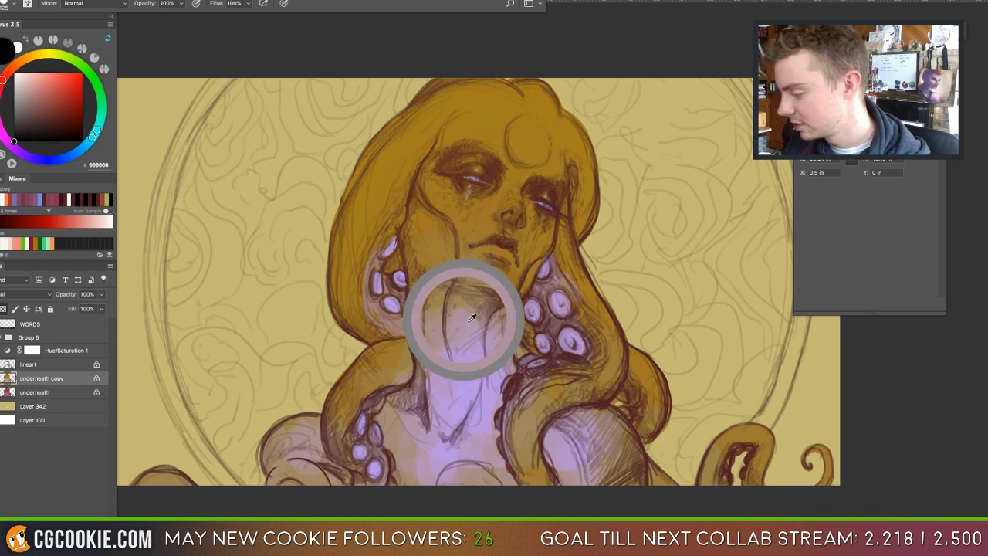
{"action": "key", "text": "bracketright"}
{"action": "key", "text": "bracketright"}
{"action": "key", "text": "bracketright"}
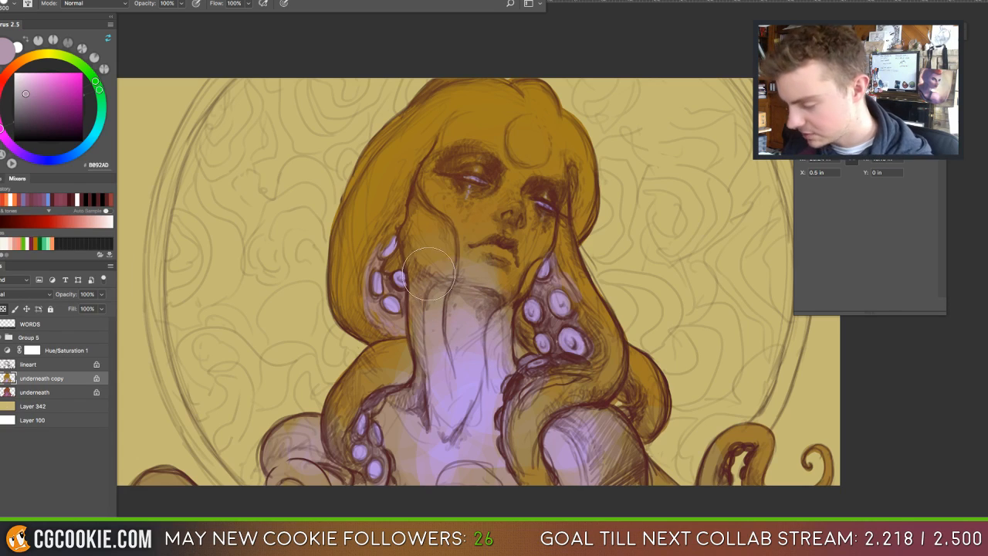
{"action": "left_click", "coordinate": [441, 250], "text": "alt"}
{"action": "left_click", "coordinate": [443, 247], "text": "alt"}
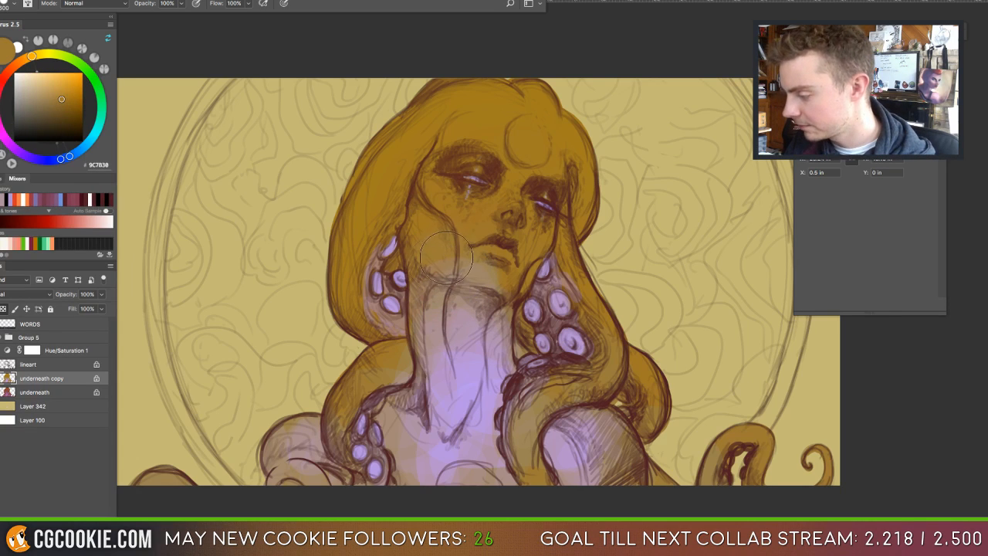
{"action": "mouse_move", "coordinate": [444, 274]}
{"action": "left_mouse_down"}
{"action": "mouse_move", "coordinate": [428, 291]}
{"action": "mouse_move", "coordinate": [448, 295]}
{"action": "mouse_move", "coordinate": [441, 317]}
{"action": "mouse_move", "coordinate": [443, 305]}
{"action": "mouse_move", "coordinate": [488, 311]}
{"action": "mouse_move", "coordinate": [443, 351]}
{"action": "mouse_move", "coordinate": [428, 393]}
{"action": "mouse_move", "coordinate": [412, 372]}
{"action": "mouse_move", "coordinate": [427, 385]}
{"action": "mouse_move", "coordinate": [471, 397]}
{"action": "left_mouse_up"}
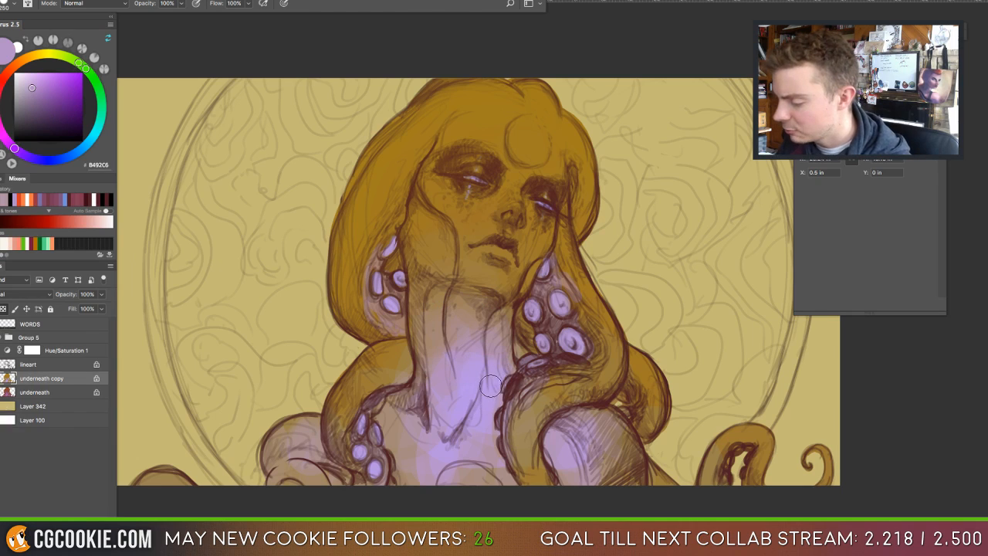
{"action": "left_click", "coordinate": [531, 472], "text": "alt"}
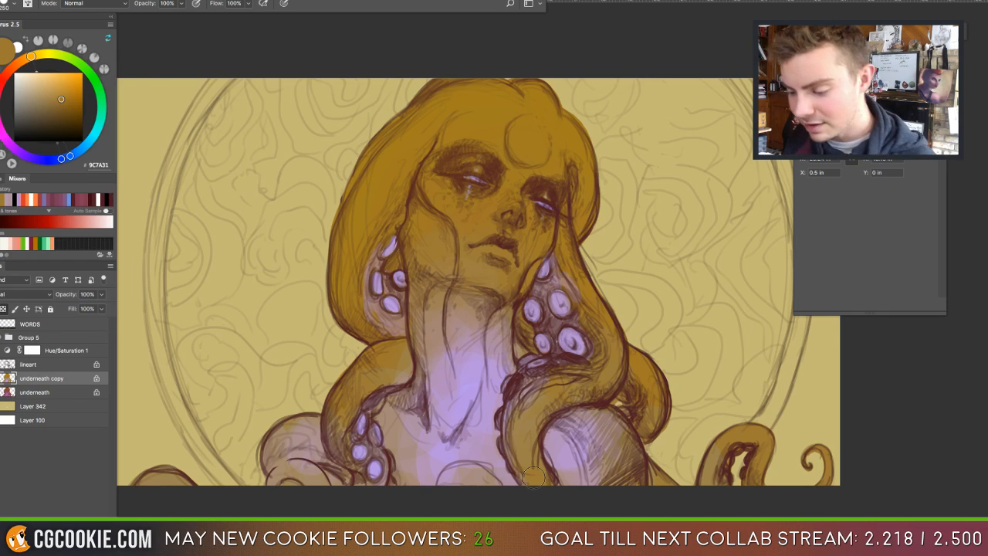
{"action": "key", "text": "ctrl+shift+alt+n"}
{"action": "key", "text": "ctrl+z"}
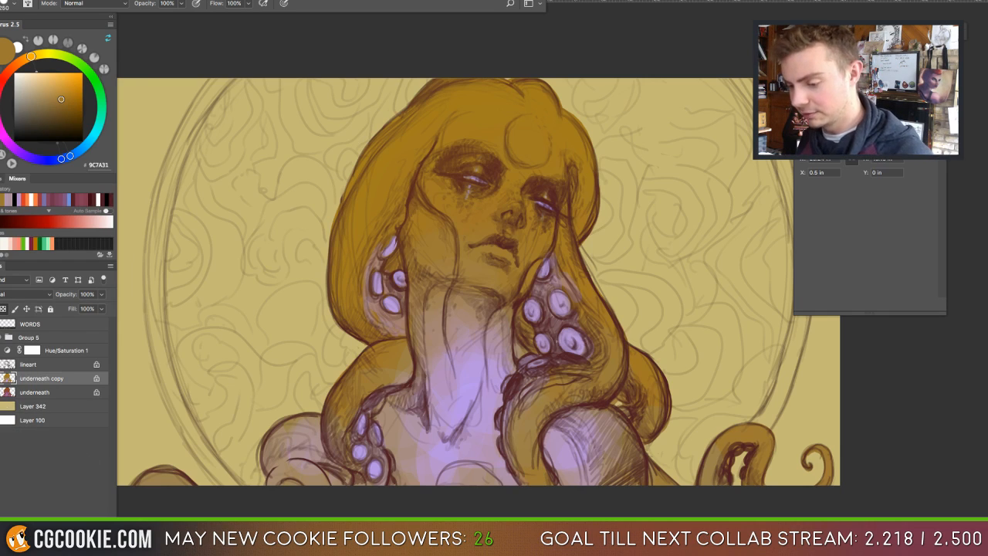
Smooth the neck and upper chest with brown, mauve and lilac tones sampled from the skin.
{"action": "left_click", "coordinate": [464, 317], "text": "alt"}
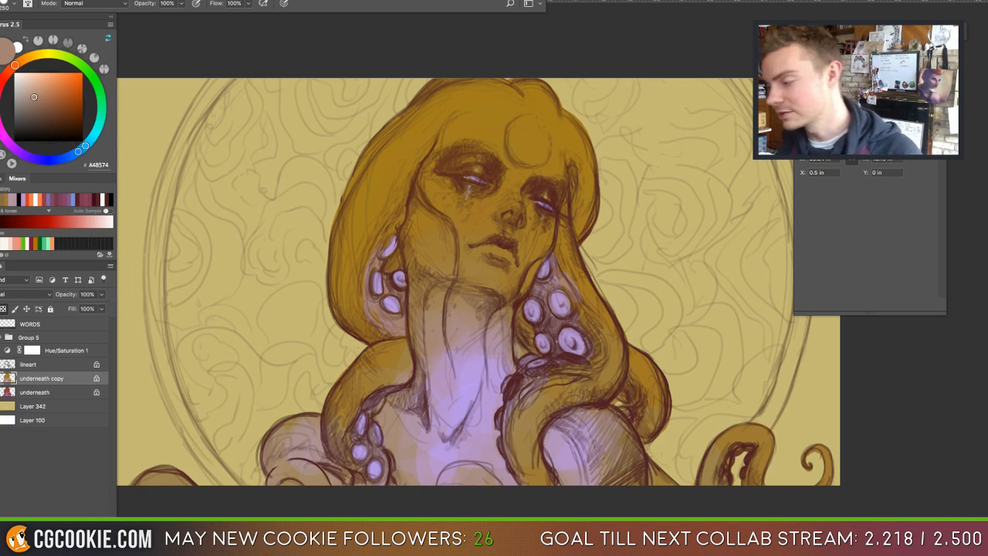
{"action": "left_click", "coordinate": [466, 307], "text": "alt"}
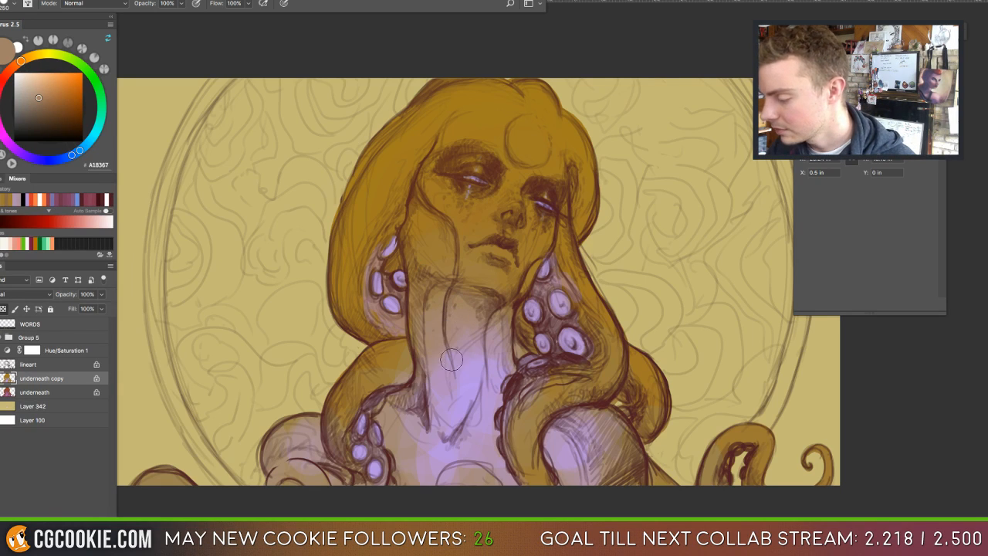
{"action": "left_click", "coordinate": [418, 426], "text": "alt"}
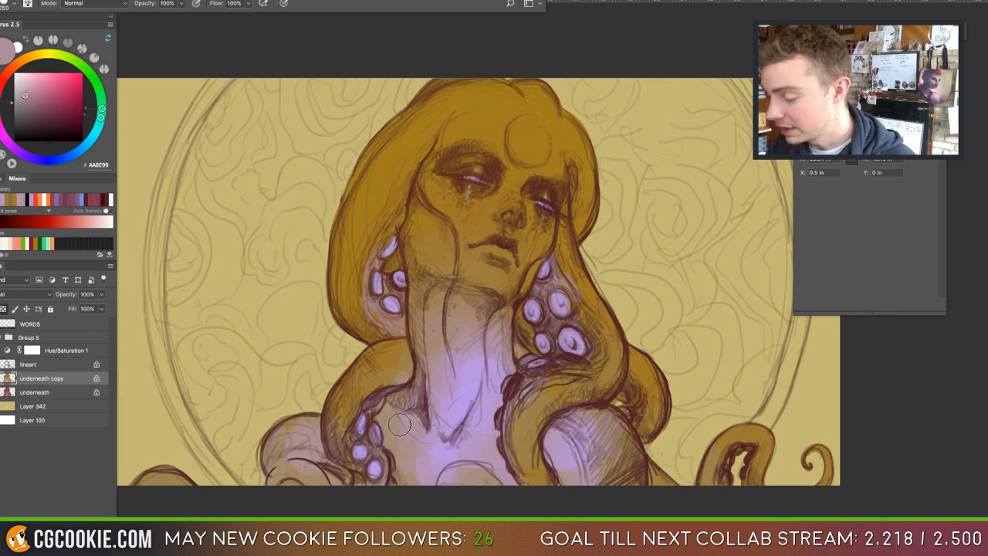
{"action": "left_click", "coordinate": [439, 453], "text": "alt"}
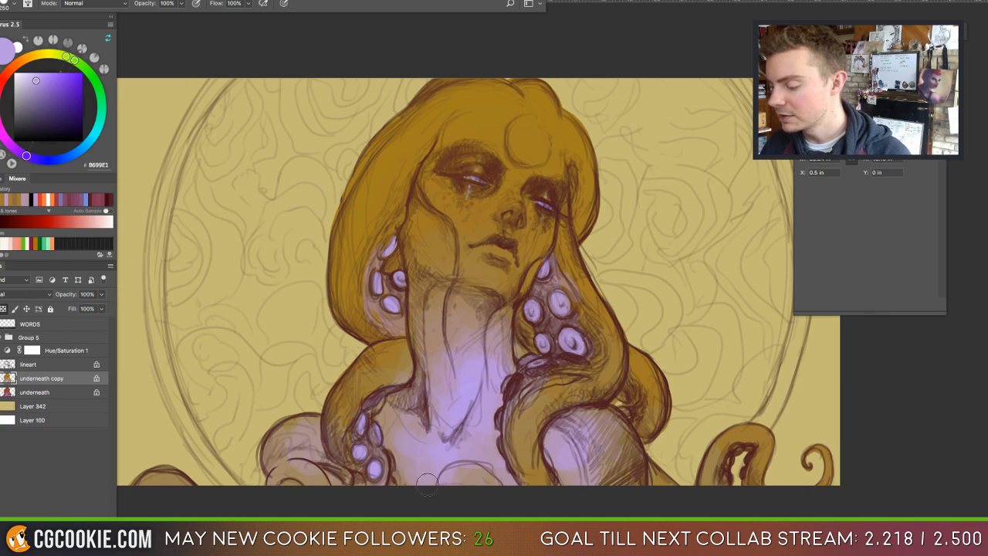
Sample ochre from a tentacle and paint it over the rounded form below the chest, the lower coil and the shaded shoulder.
{"action": "left_click", "coordinate": [561, 398], "text": "alt"}
{"action": "mouse_move", "coordinate": [486, 478]}
{"action": "left_mouse_down"}
{"action": "mouse_move", "coordinate": [448, 481]}
{"action": "mouse_move", "coordinate": [480, 481]}
{"action": "left_mouse_up"}
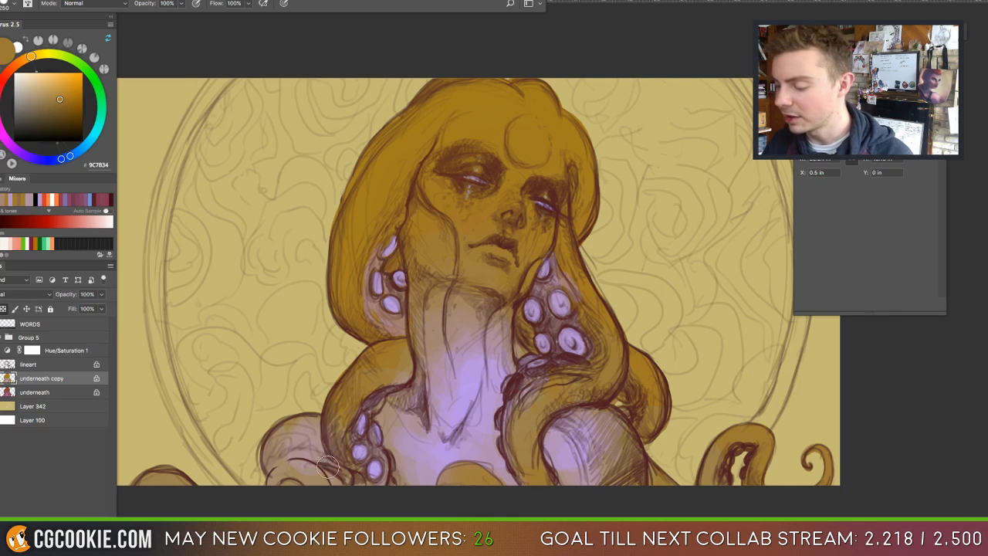
{"action": "mouse_move", "coordinate": [279, 488]}
{"action": "left_mouse_down"}
{"action": "mouse_move", "coordinate": [312, 481]}
{"action": "mouse_move", "coordinate": [275, 453]}
{"action": "mouse_move", "coordinate": [279, 475]}
{"action": "mouse_move", "coordinate": [302, 427]}
{"action": "mouse_move", "coordinate": [282, 436]}
{"action": "mouse_move", "coordinate": [317, 434]}
{"action": "left_mouse_up"}
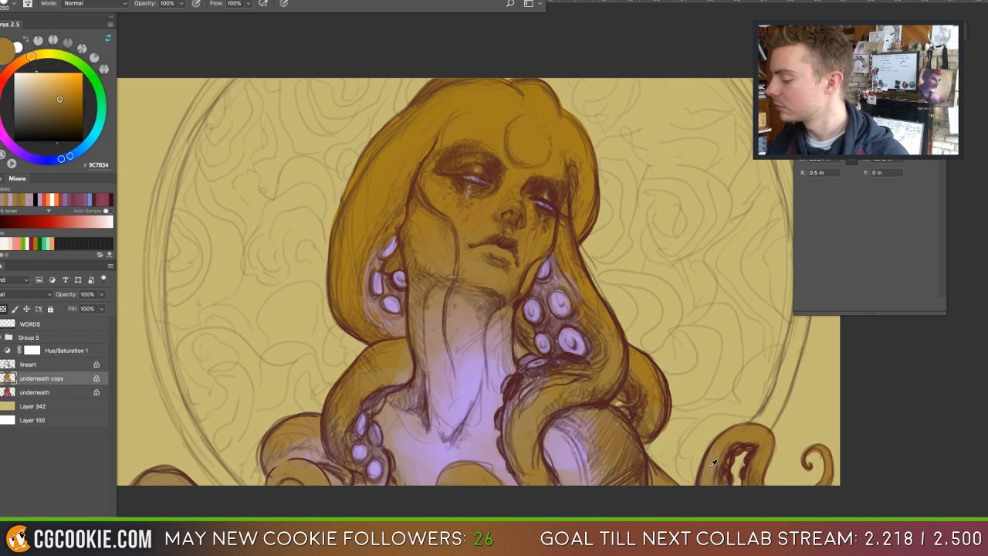
{"action": "left_click", "coordinate": [737, 441], "text": "alt"}
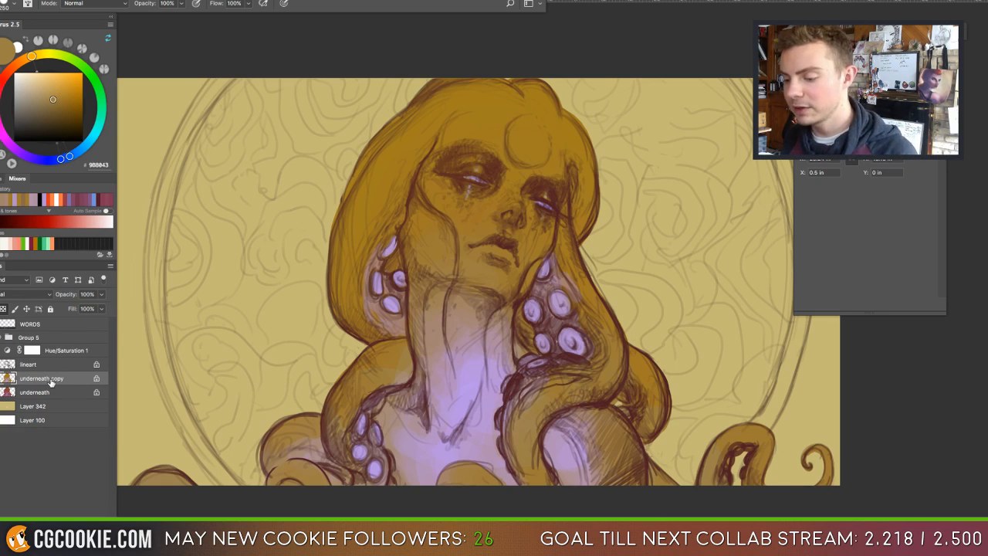
Duplicate the underneath copy layer and add a Gradient Map adjustment layer above the duplicate.
{"action": "left_click_drag", "start_coordinate": [51, 383], "coordinate": [85, 518]}
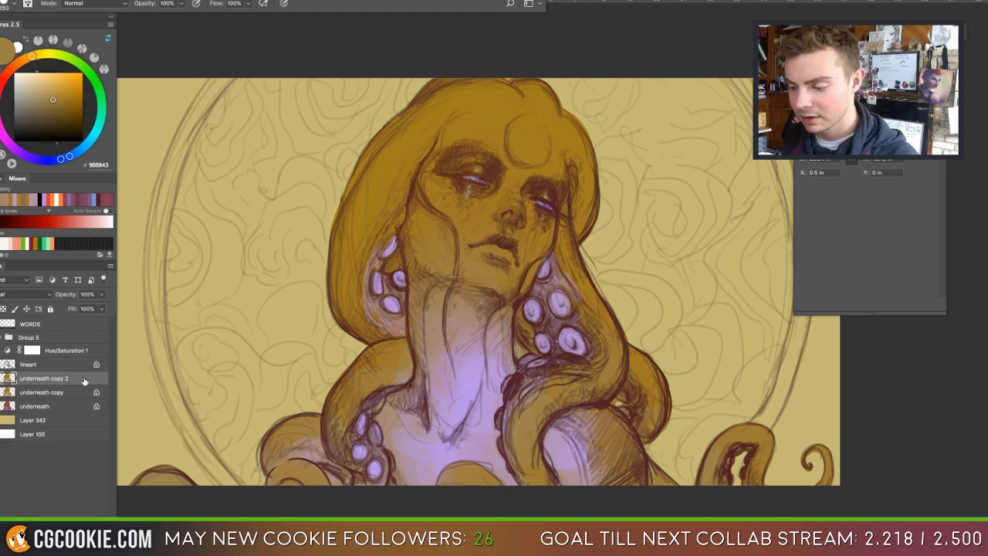
{"action": "left_click", "coordinate": [1, 378]}
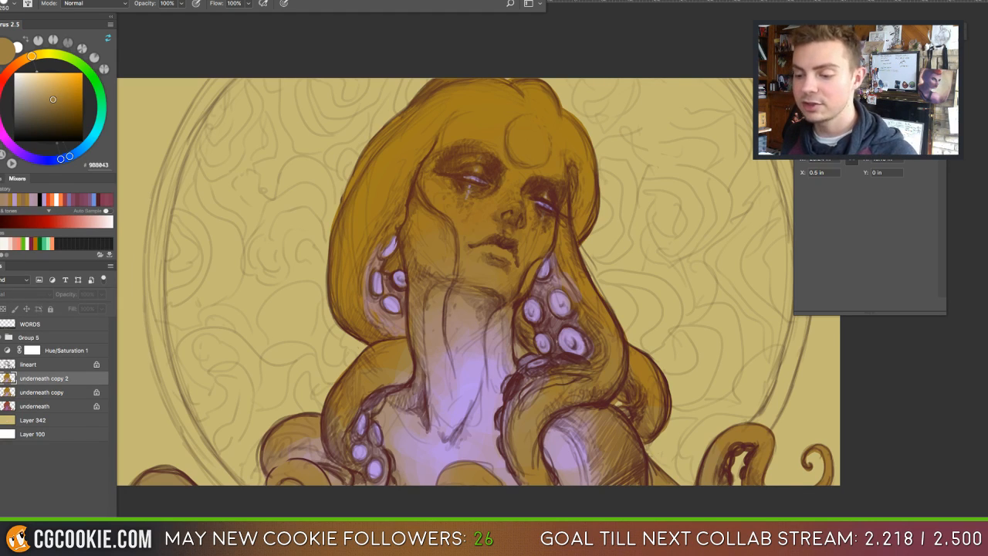
{"action": "key", "text": "super+comma"}
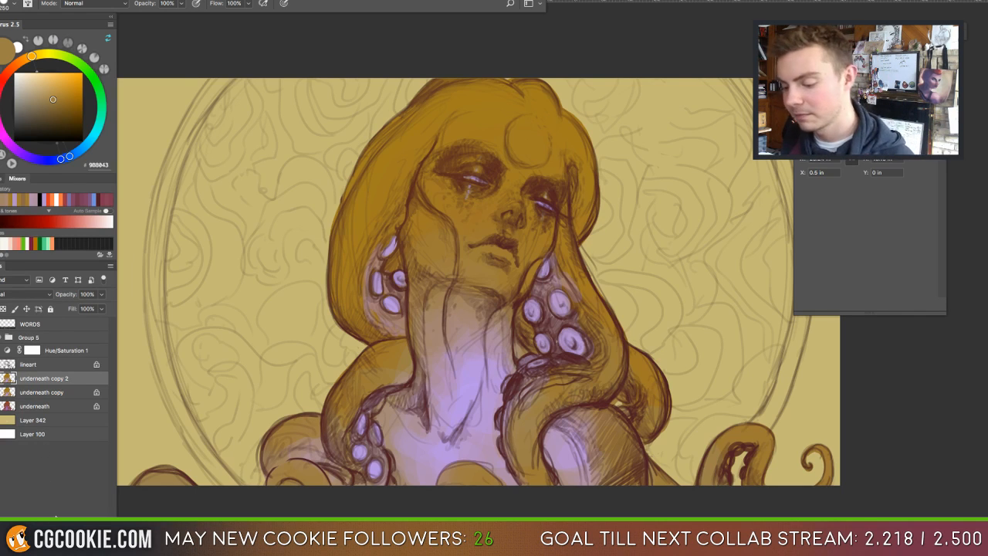
{"action": "left_click", "coordinate": [50, 548]}
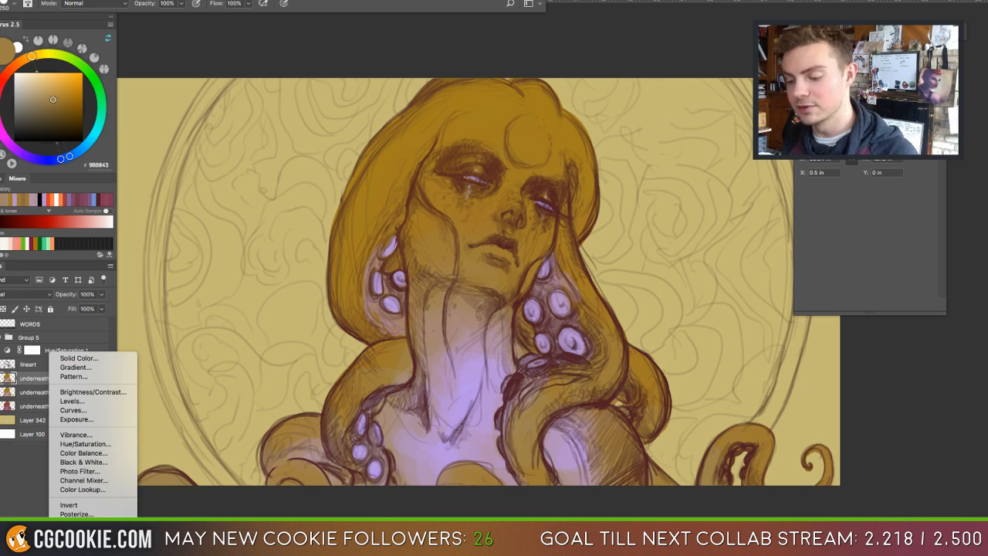
{"action": "left_click", "coordinate": [77, 531]}
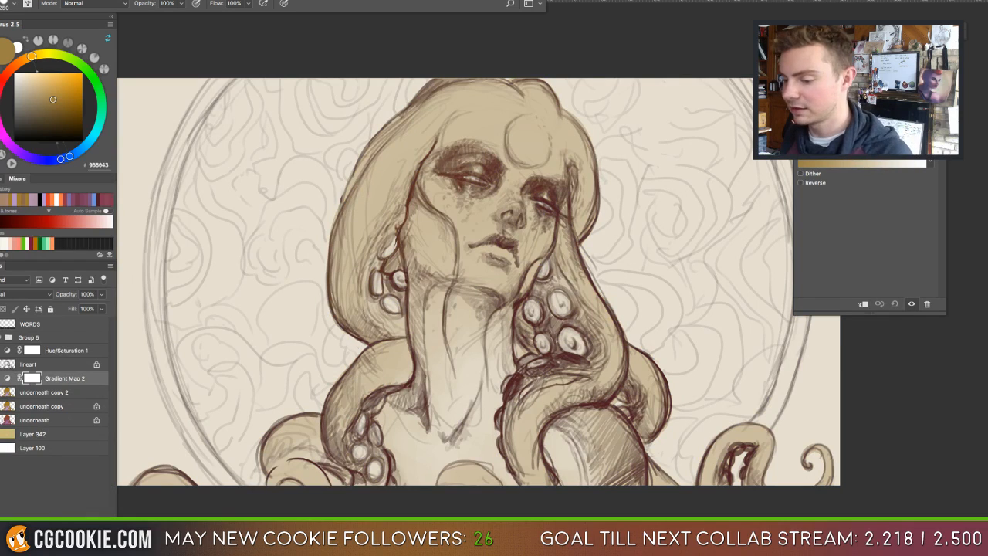
Open the Gradient Map's gradient for editing and change the gradient type to Noise.
{"action": "left_click_drag", "start_coordinate": [849, 118], "coordinate": [155, 68]}
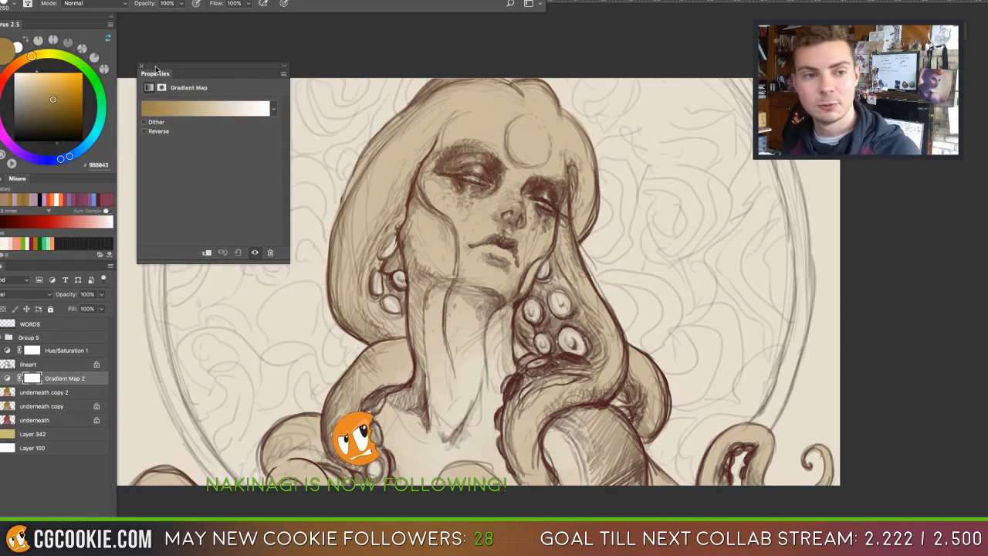
{"action": "key", "text": "Tab"}
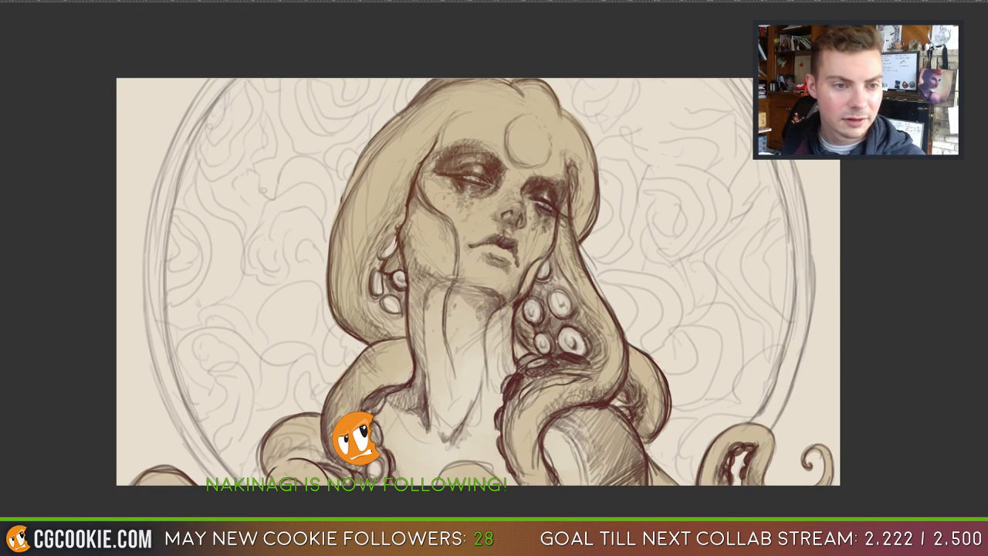
{"action": "scroll", "coordinate": [478, 280], "scroll_direction": "down", "scroll_amount": 1}
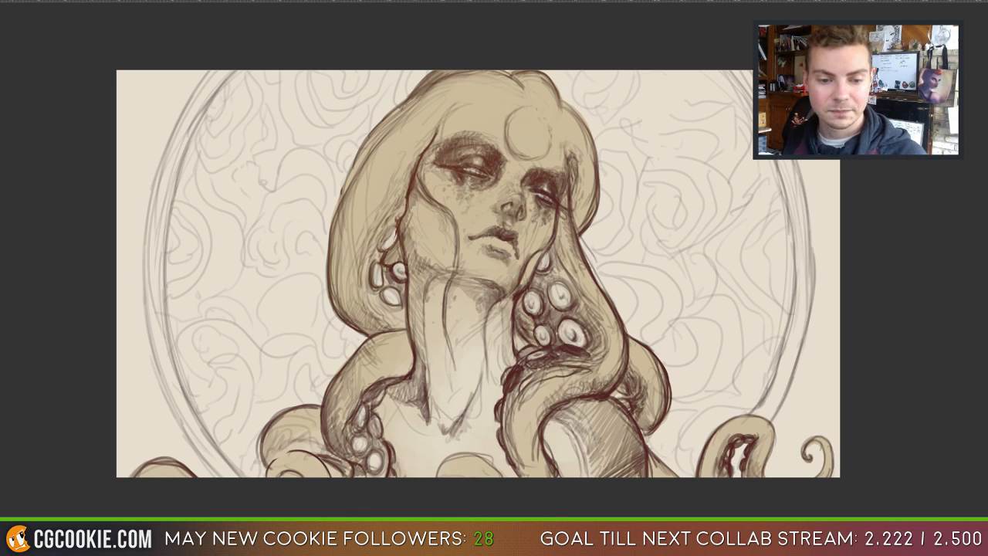
{"action": "key", "text": "Tab"}
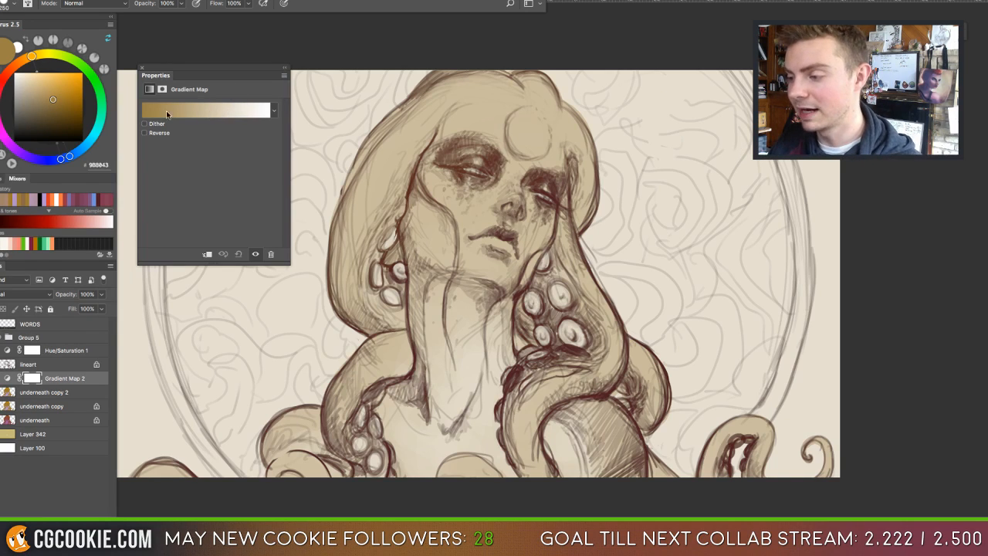
{"action": "left_click", "coordinate": [205, 114]}
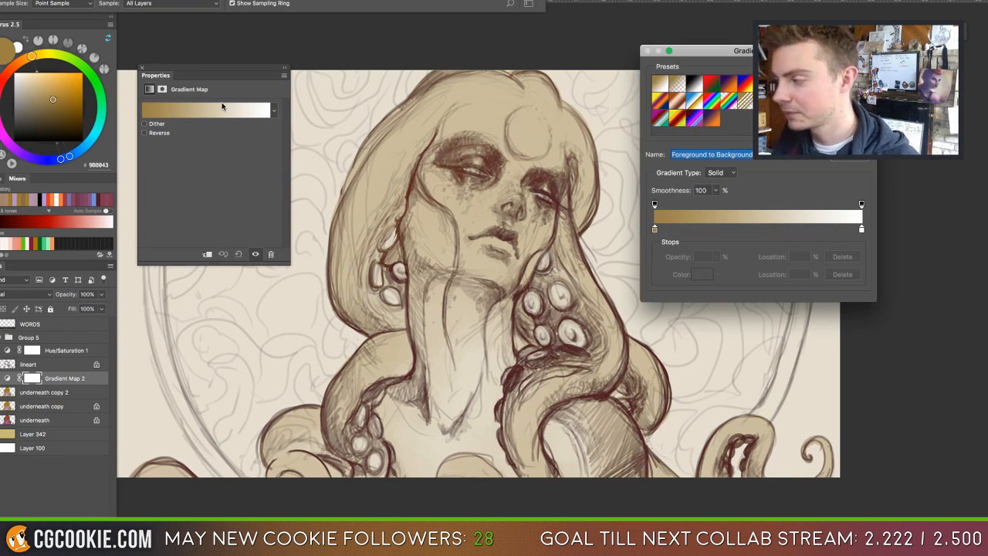
{"action": "mouse_move", "coordinate": [725, 52]}
{"action": "left_mouse_down"}
{"action": "mouse_move", "coordinate": [410, 215]}
{"action": "mouse_move", "coordinate": [725, 61]}
{"action": "mouse_move", "coordinate": [722, 52]}
{"action": "left_mouse_up"}
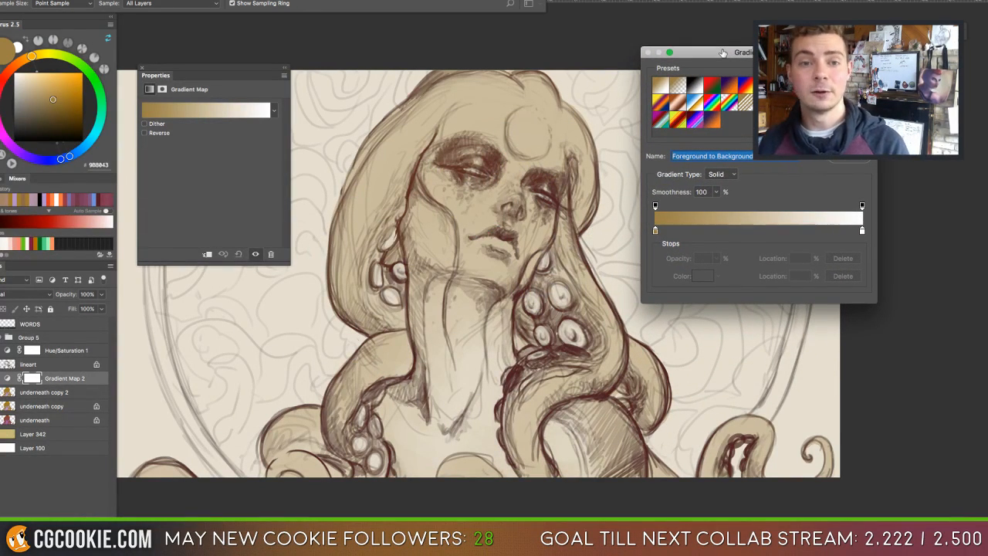
{"action": "left_click_drag", "start_coordinate": [723, 53], "coordinate": [758, 127]}
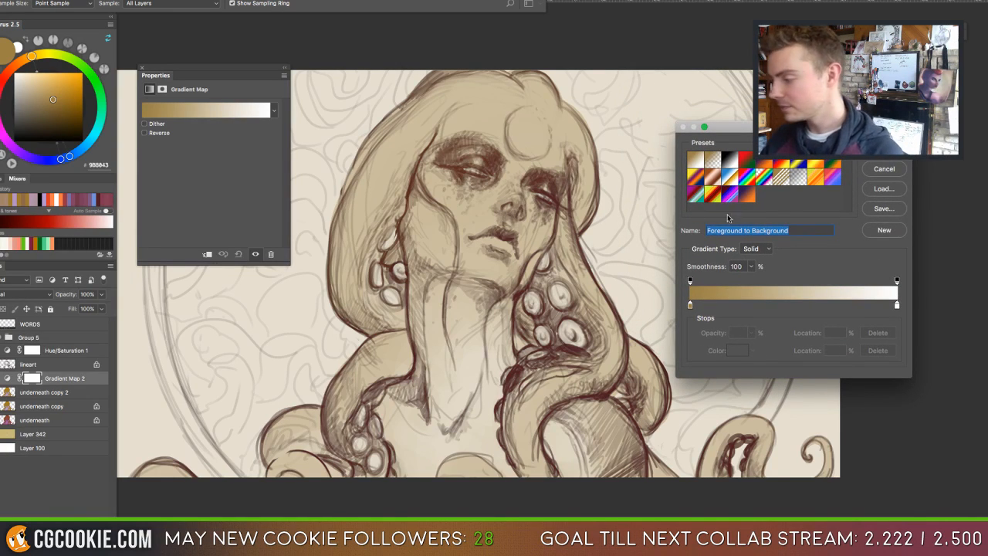
{"action": "left_click", "coordinate": [760, 251]}
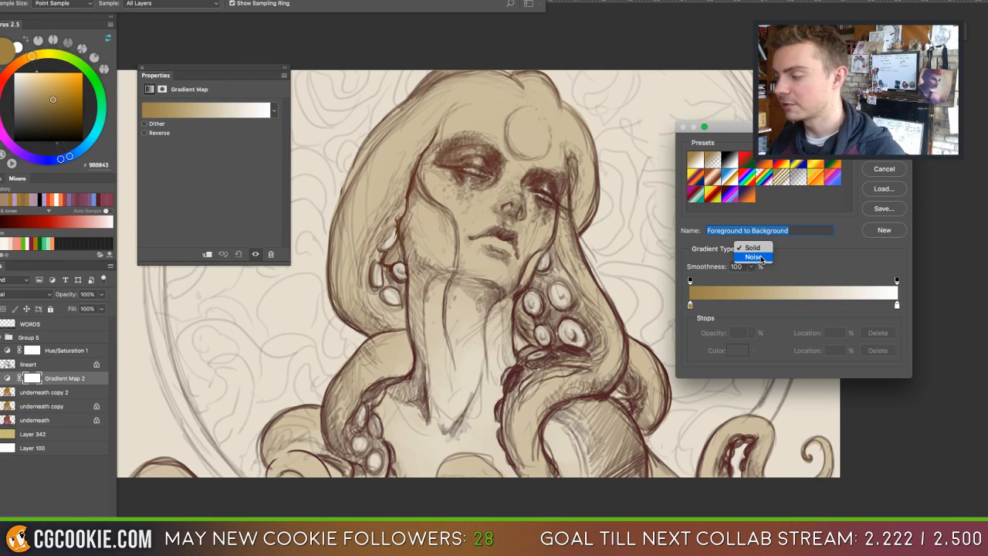
{"action": "left_click", "coordinate": [762, 257]}
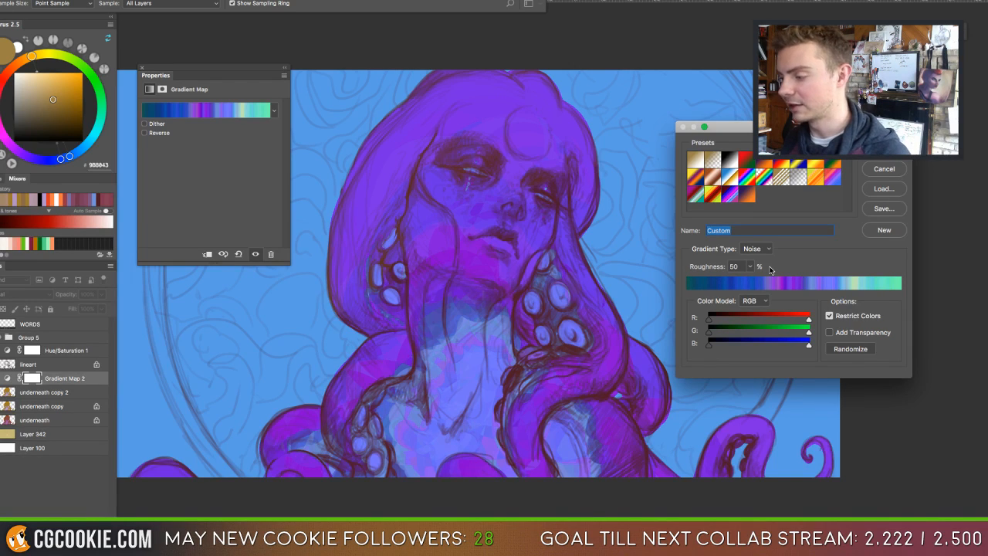
Try the noise gradient's roughness at 100% and reduce it to 21%.
{"action": "left_click", "coordinate": [751, 267]}
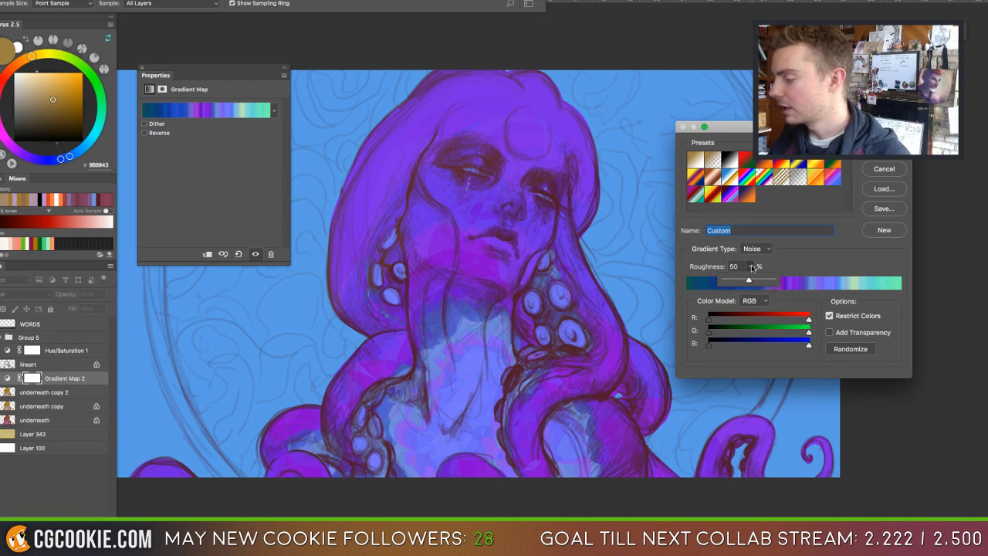
{"action": "left_click_drag", "start_coordinate": [747, 281], "coordinate": [777, 277]}
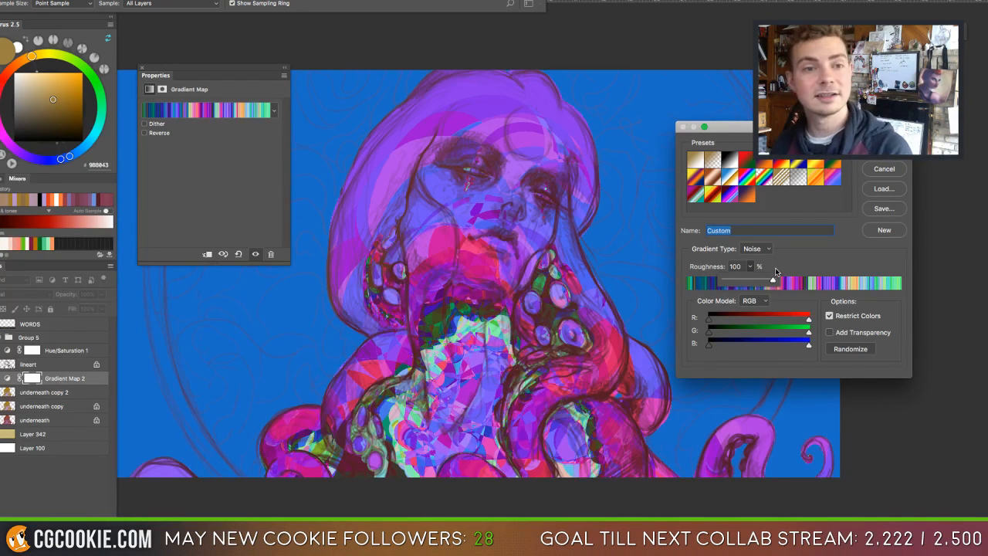
{"action": "left_click_drag", "start_coordinate": [775, 270], "coordinate": [746, 281]}
{"action": "left_click", "coordinate": [739, 271]}
{"action": "left_click", "coordinate": [803, 263]}
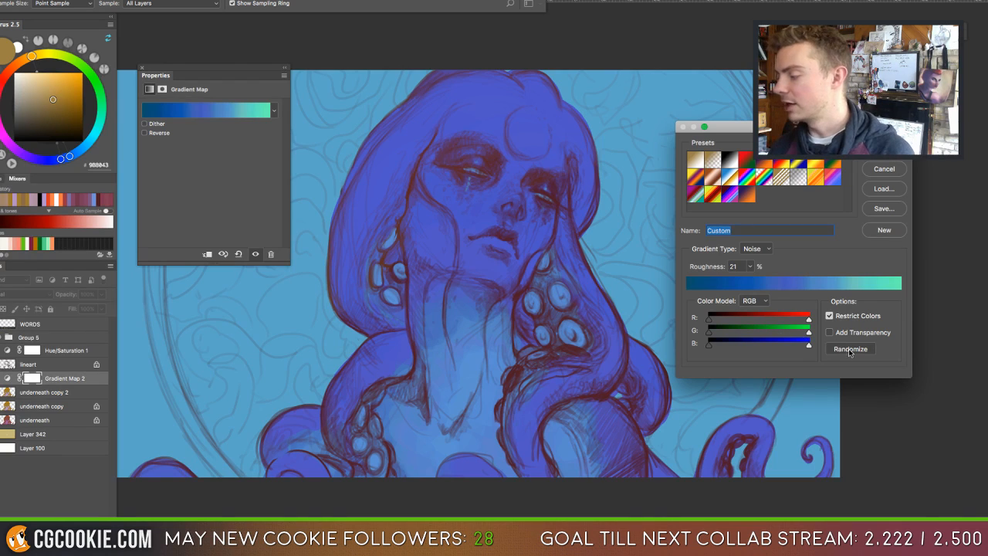
Try the HSB color model for the noise gradient and switch it to LAB.
{"action": "left_click", "coordinate": [753, 301]}
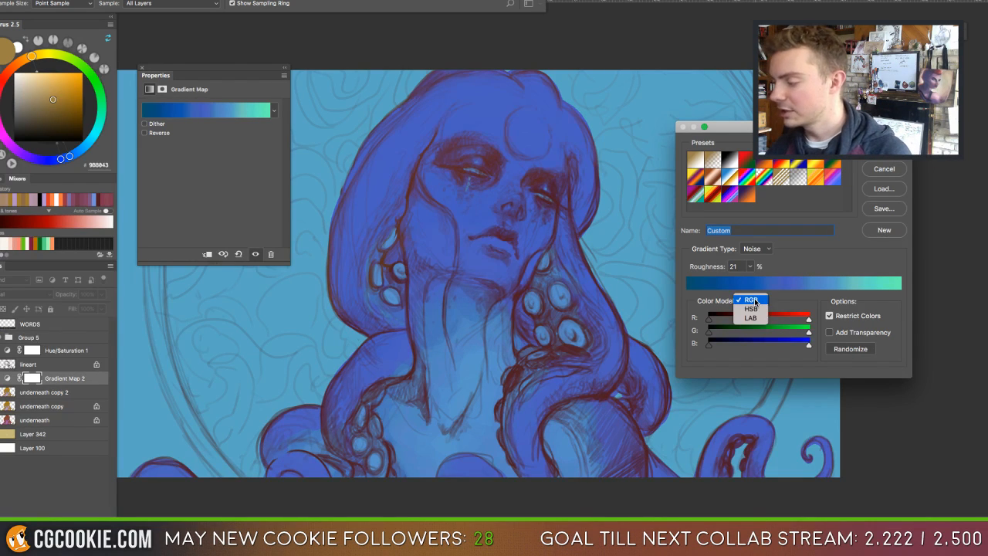
{"action": "left_click", "coordinate": [752, 310]}
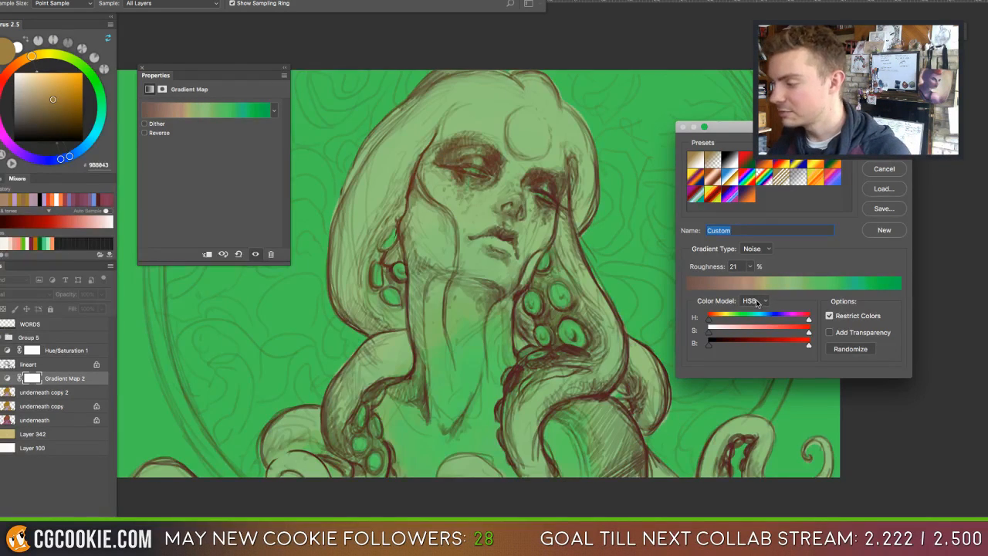
{"action": "left_click", "coordinate": [754, 310]}
{"action": "left_click", "coordinate": [754, 309]}
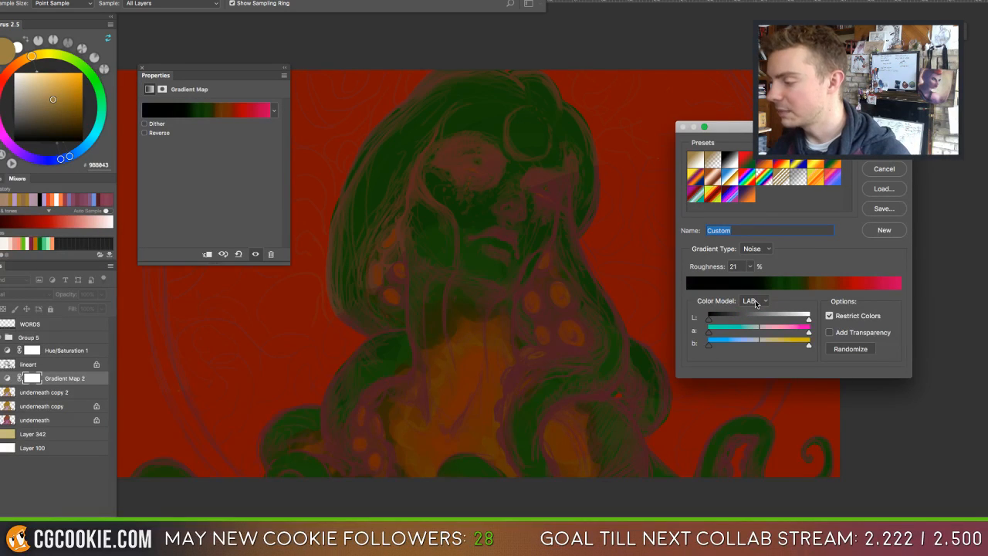
Set the noise gradient's color model to RGB, randomize it to a blue-to-orange gradient and accept it.
{"action": "left_click", "coordinate": [756, 303]}
{"action": "left_click", "coordinate": [751, 281]}
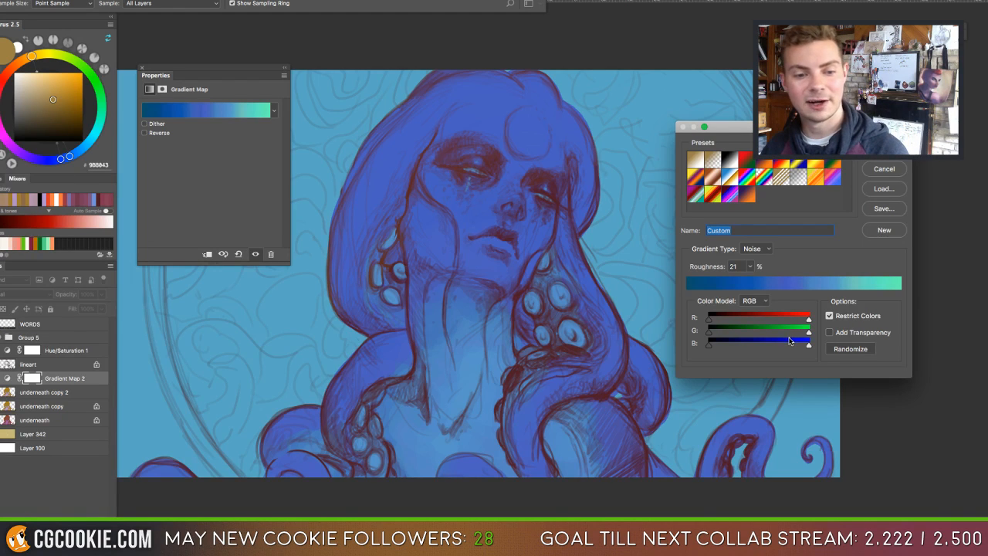
{"action": "left_click", "coordinate": [848, 350]}
{"action": "left_click", "coordinate": [848, 349]}
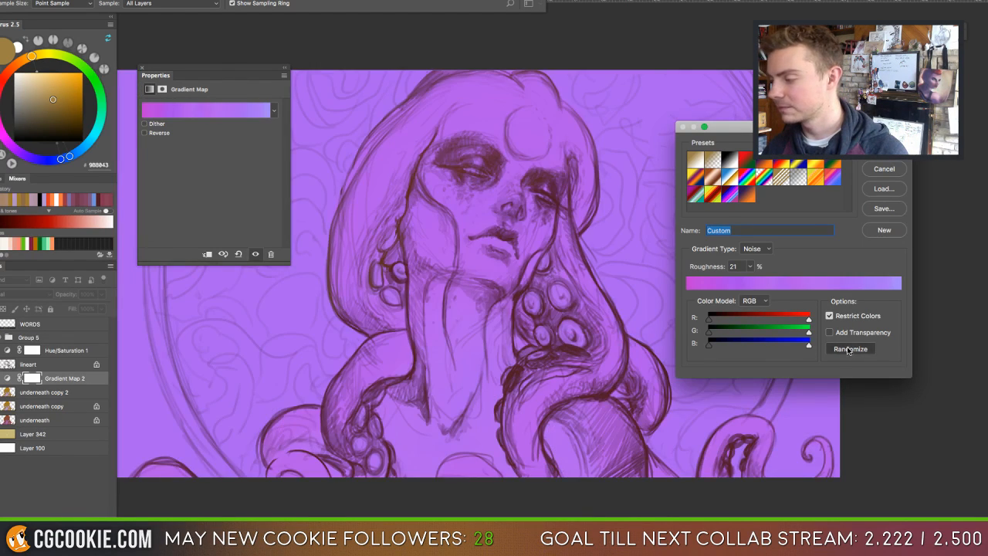
{"action": "left_click", "coordinate": [848, 350]}
{"action": "left_click", "coordinate": [848, 350]}
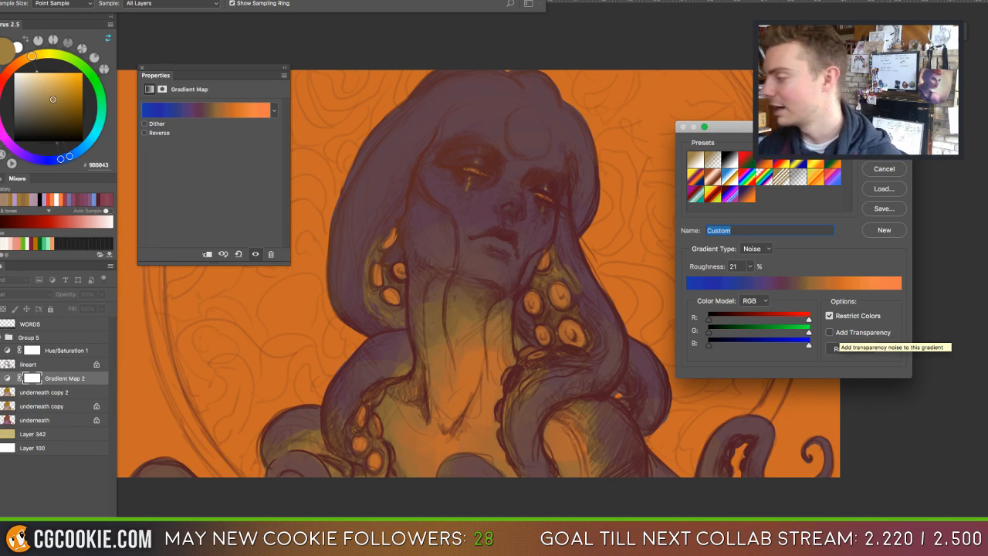
{"action": "left_click", "coordinate": [881, 152]}
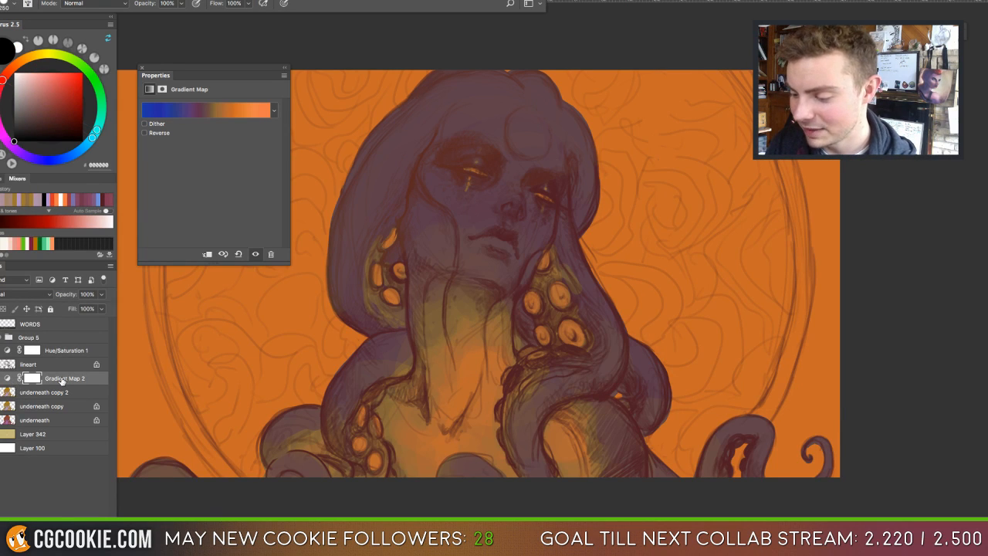
Duplicate the Gradient Map 2 layer and randomize the copy's noise gradient to a purple-to-yellow scheme.
{"action": "key", "text": "ctrl+j"}
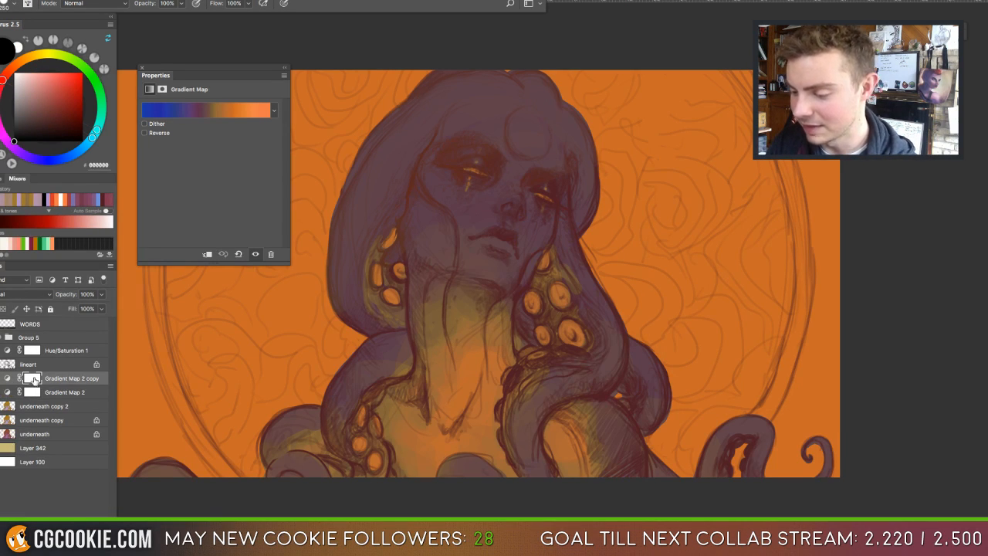
{"action": "left_click", "coordinate": [235, 108]}
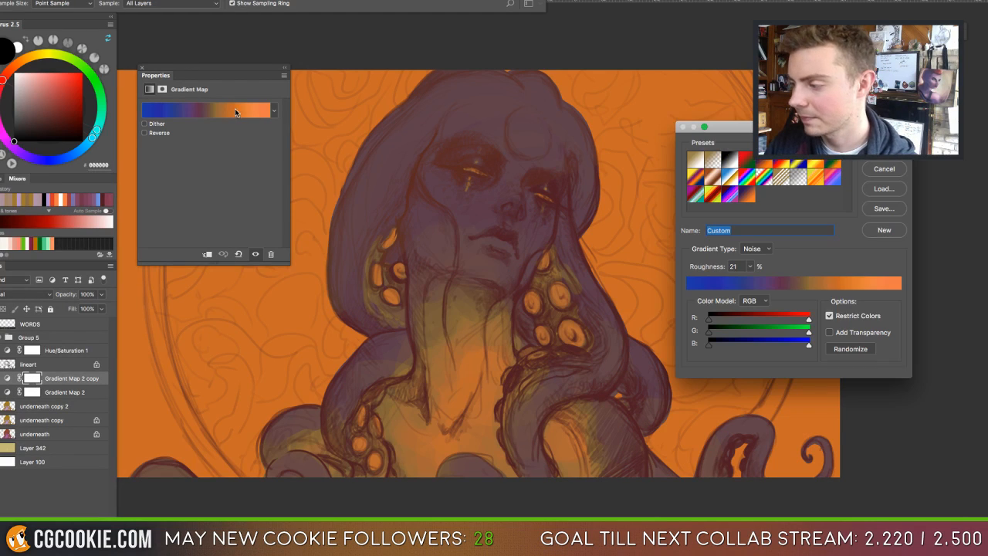
{"action": "left_click", "coordinate": [852, 352]}
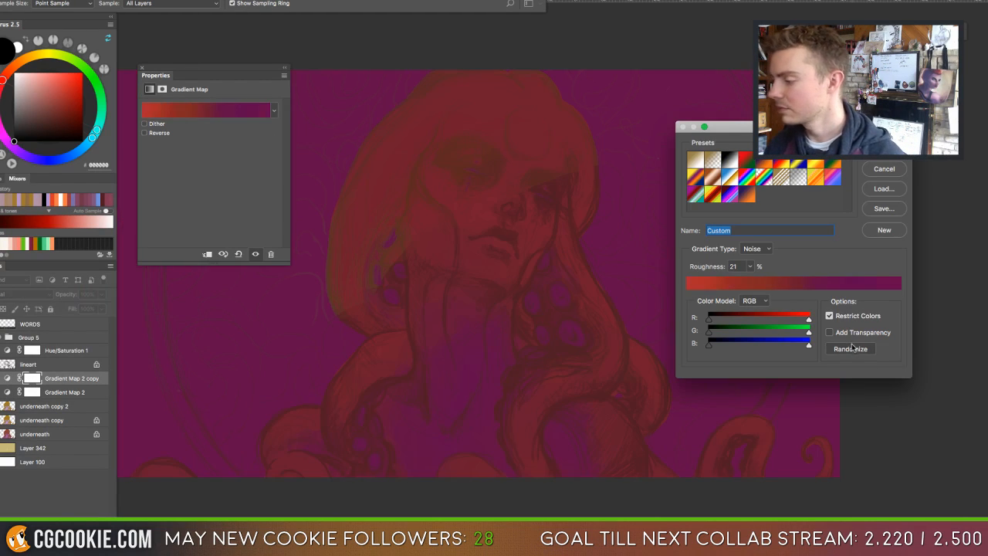
{"action": "left_click", "coordinate": [853, 351]}
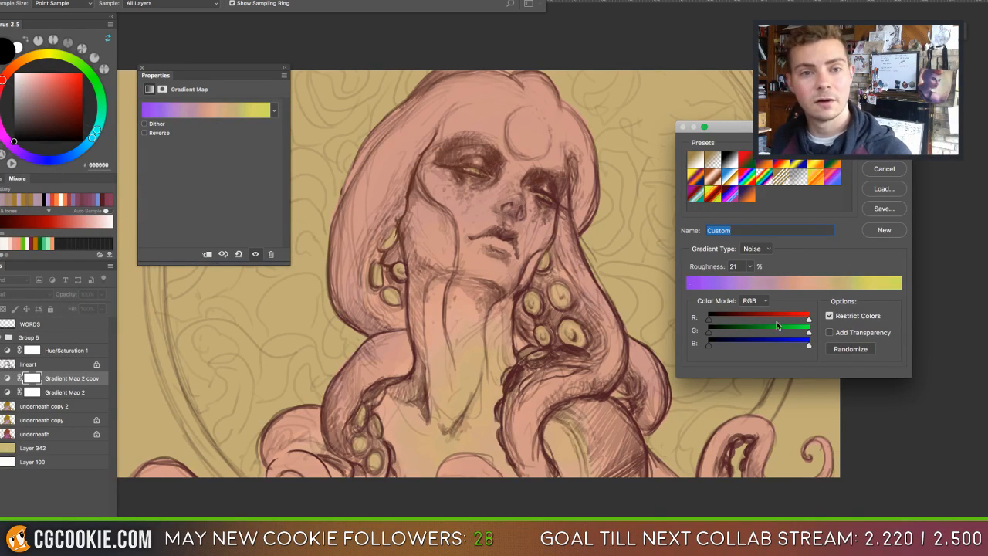
Randomize the copied map's noise gradient repeatedly to try color schemes, ending on a green-to-brown gradient.
{"action": "left_click", "coordinate": [731, 230]}
{"action": "key", "text": "super+Tab"}
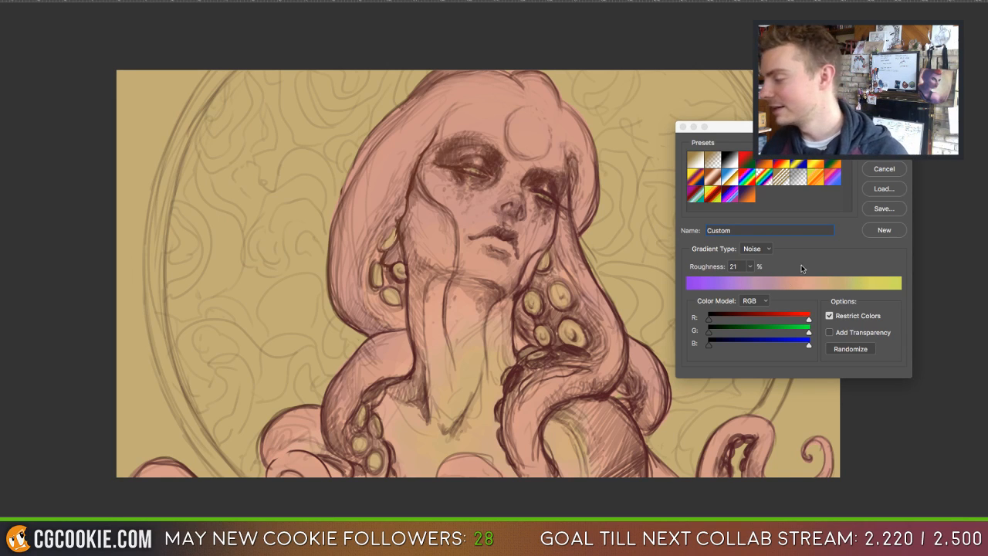
{"action": "left_click", "coordinate": [863, 339]}
{"action": "left_click", "coordinate": [850, 349]}
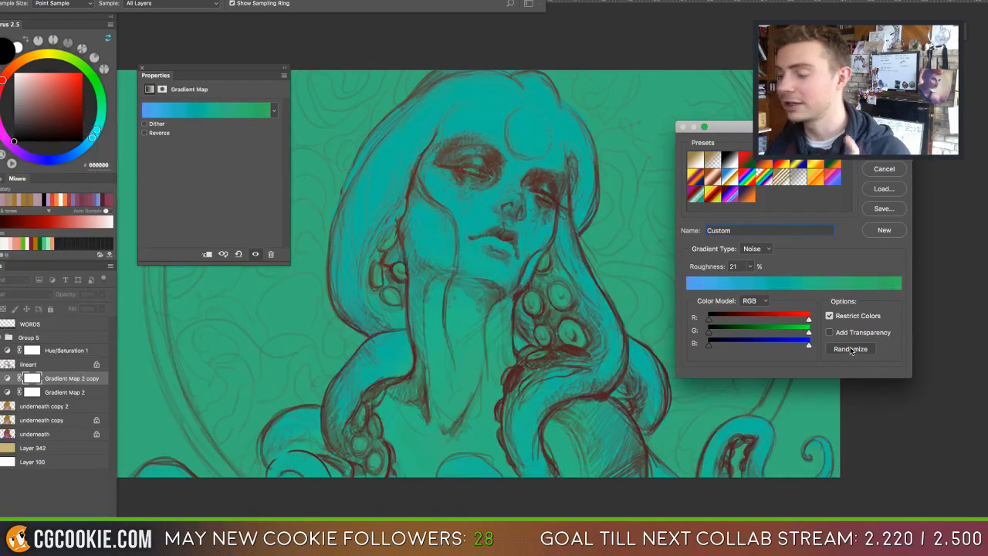
{"action": "left_click", "coordinate": [849, 348]}
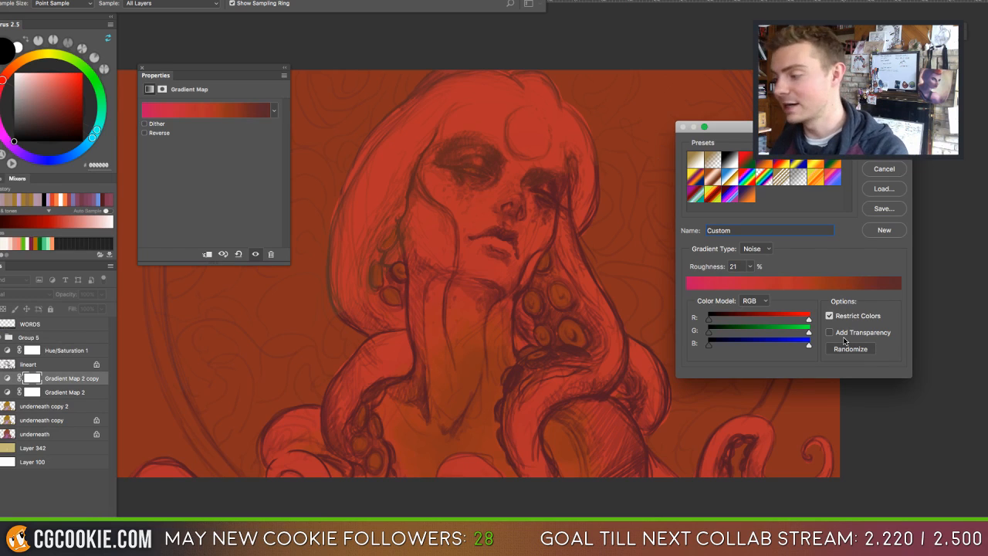
{"action": "left_click", "coordinate": [850, 348]}
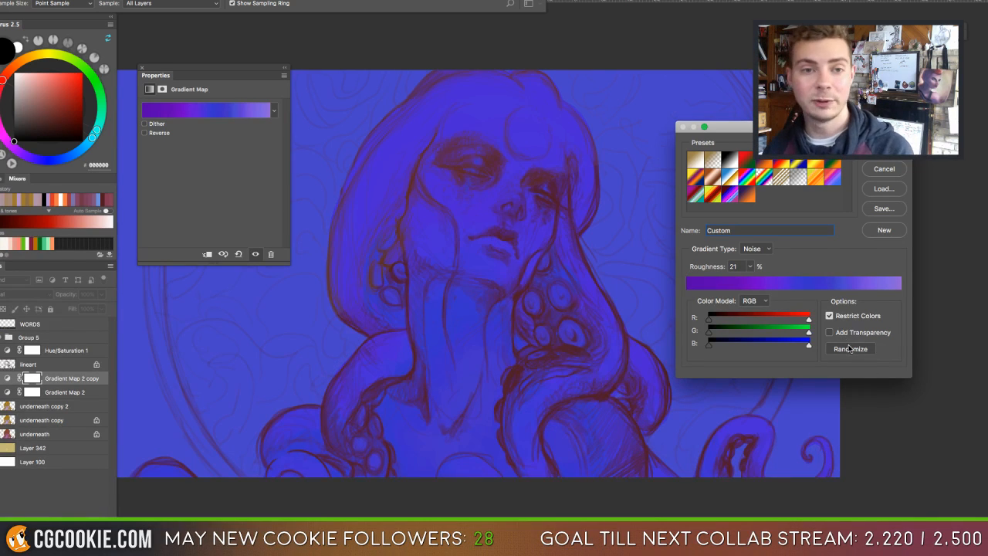
{"action": "left_click", "coordinate": [850, 349]}
{"action": "left_click", "coordinate": [849, 349]}
{"action": "left_click", "coordinate": [850, 349]}
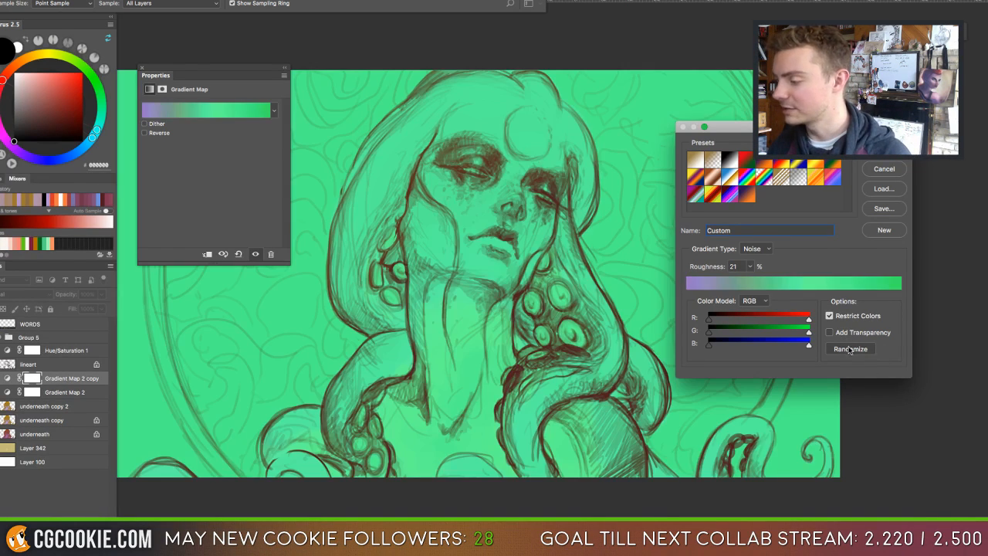
{"action": "left_click", "coordinate": [850, 349]}
{"action": "left_click", "coordinate": [850, 348]}
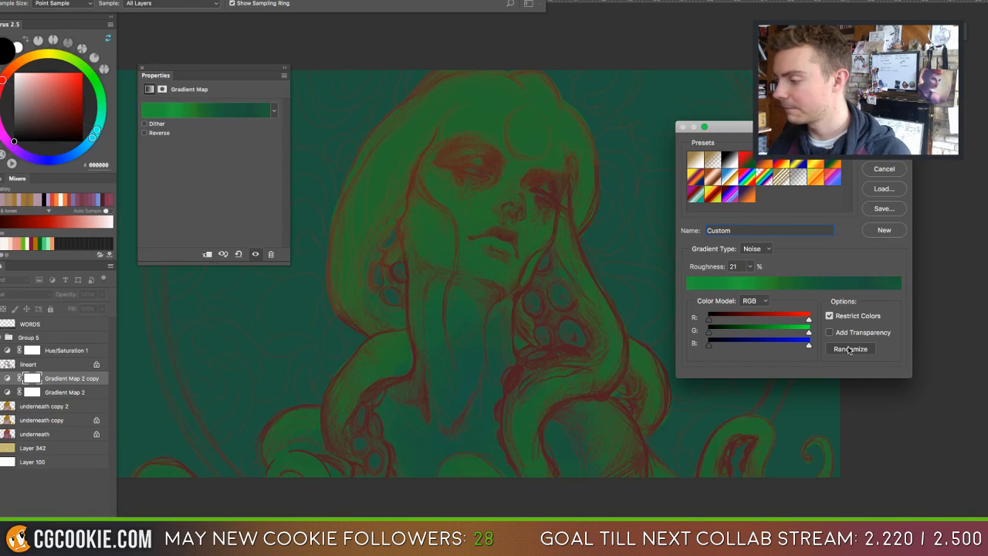
{"action": "left_click", "coordinate": [850, 349]}
{"action": "left_click", "coordinate": [850, 349]}
{"action": "left_click", "coordinate": [850, 348]}
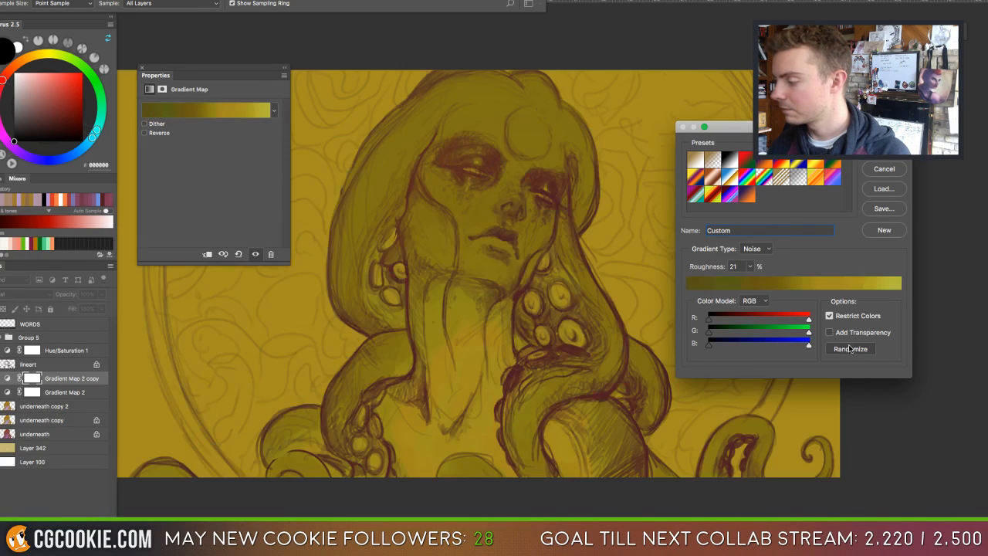
{"action": "left_click", "coordinate": [849, 349]}
{"action": "left_click", "coordinate": [849, 349]}
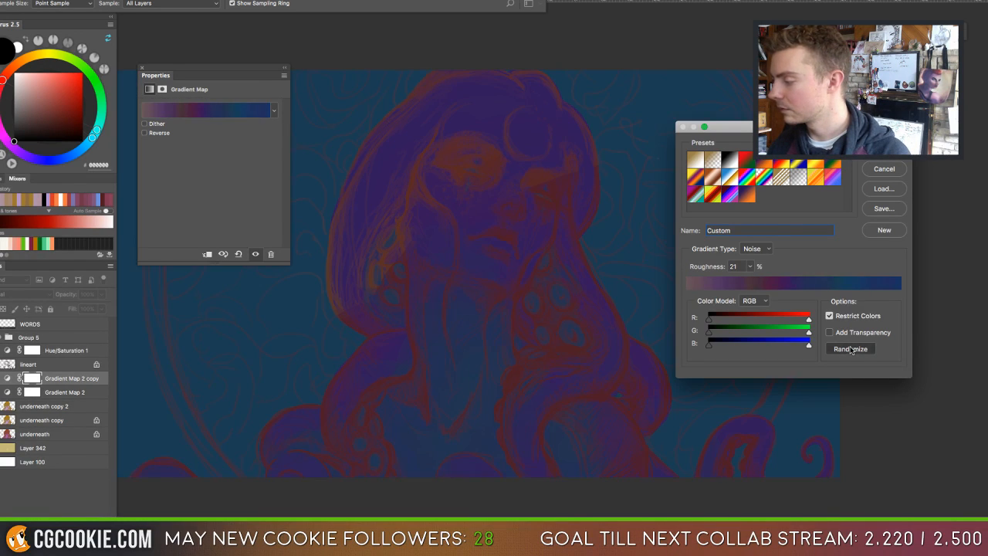
{"action": "left_click", "coordinate": [850, 349]}
Toggle Restrict Colors off and on again, and randomize the gradient to a dark blue, peach and light green scheme.
{"action": "left_click", "coordinate": [829, 315]}
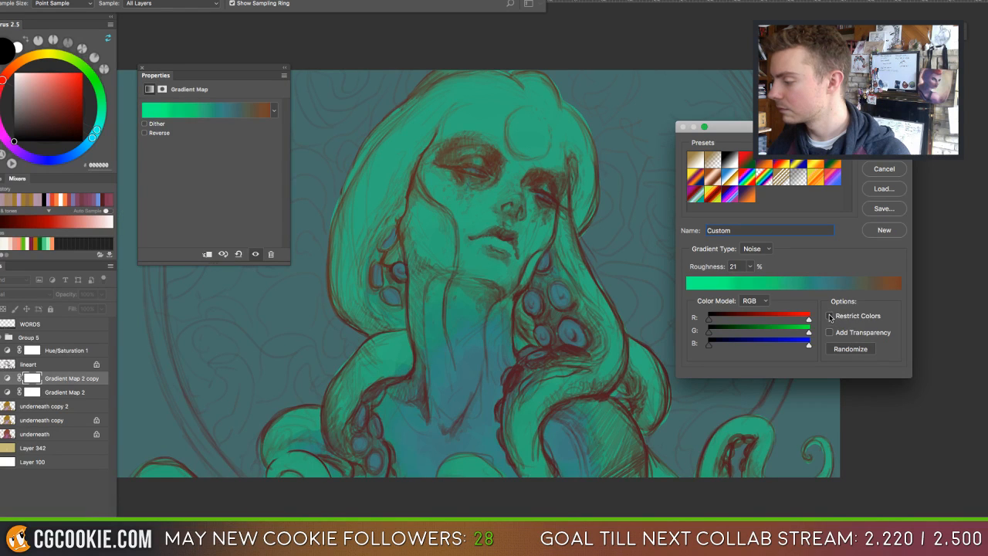
{"action": "left_click", "coordinate": [830, 316]}
{"action": "left_click", "coordinate": [843, 348]}
{"action": "left_click", "coordinate": [843, 348]}
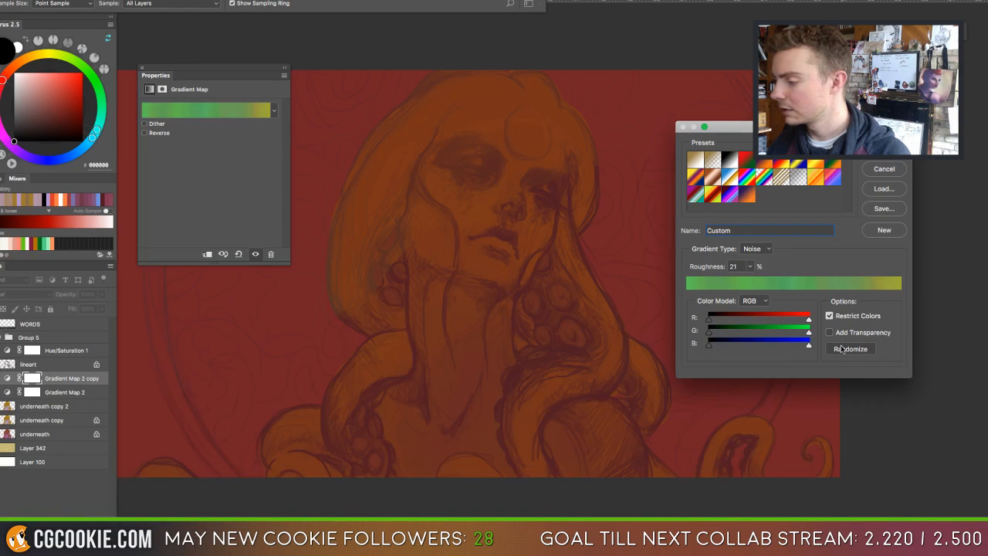
{"action": "left_click", "coordinate": [843, 349]}
{"action": "left_click", "coordinate": [842, 349]}
{"action": "left_click", "coordinate": [842, 348]}
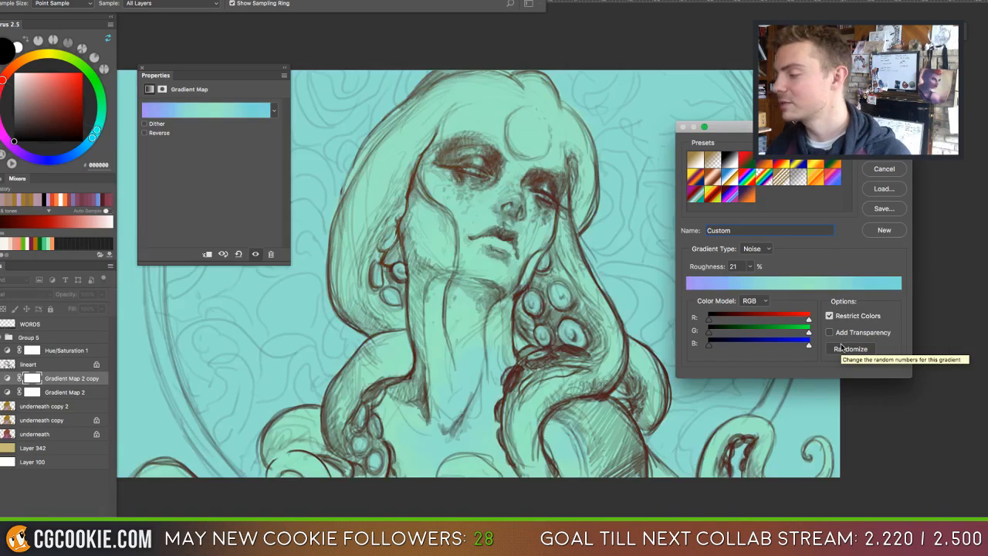
{"action": "left_click", "coordinate": [842, 347]}
{"action": "left_click", "coordinate": [842, 347]}
{"action": "left_click", "coordinate": [843, 347]}
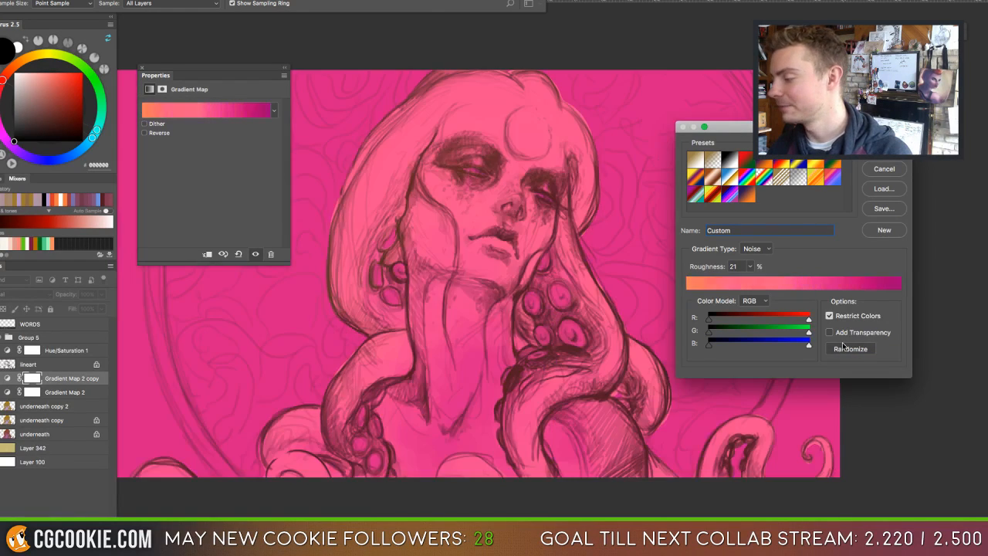
{"action": "left_click", "coordinate": [843, 346]}
{"action": "left_click", "coordinate": [843, 347]}
{"action": "left_click", "coordinate": [842, 348]}
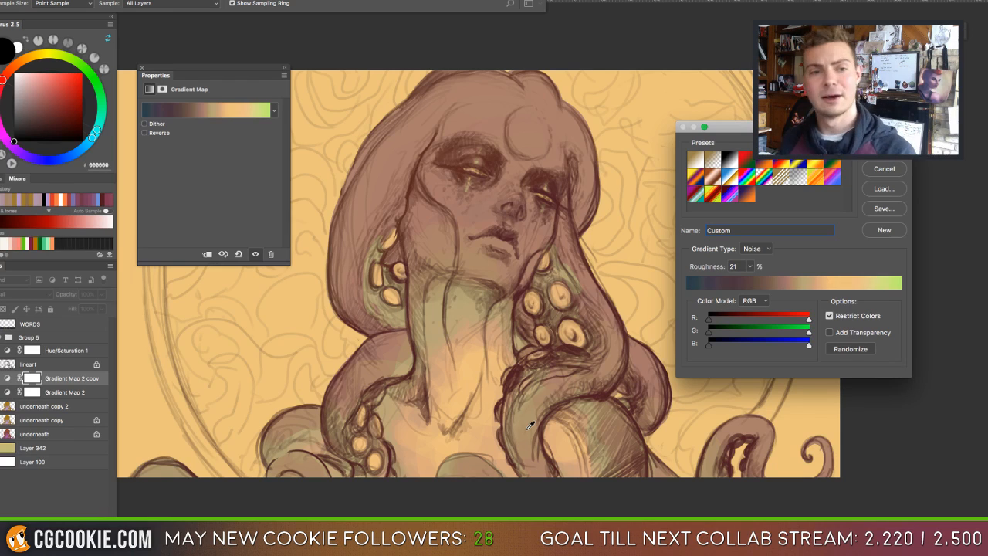
Cycle through more random noise color schemes, ending on an orange-to-red gradient.
{"action": "left_click", "coordinate": [852, 348]}
{"action": "left_click", "coordinate": [850, 349]}
{"action": "left_click", "coordinate": [850, 350]}
{"action": "left_click", "coordinate": [850, 348]}
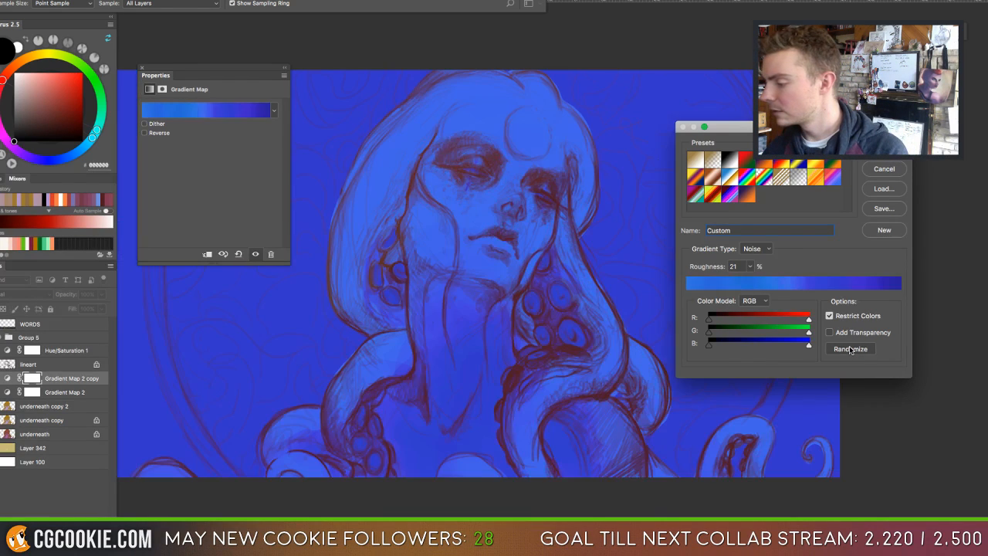
{"action": "left_click", "coordinate": [850, 349]}
{"action": "left_click", "coordinate": [850, 349]}
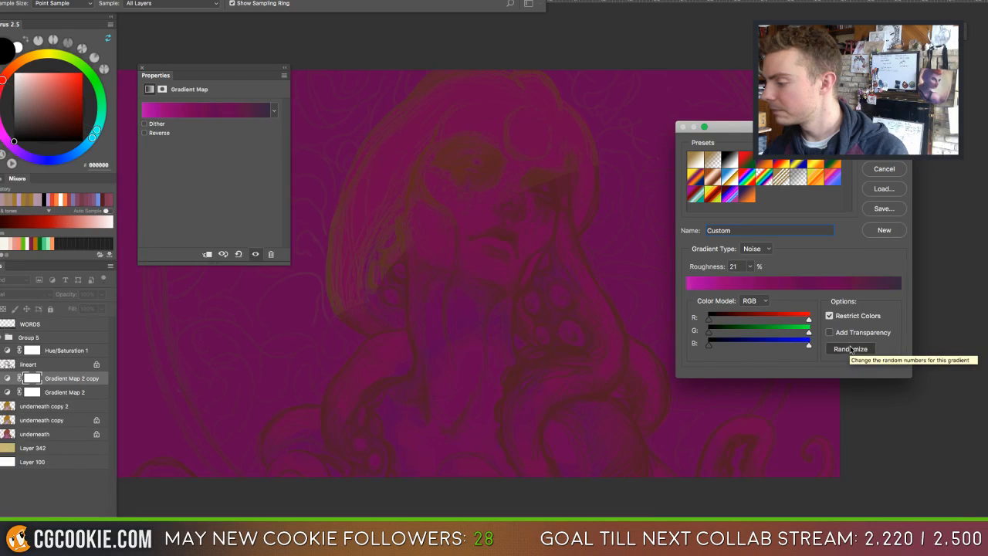
{"action": "left_click", "coordinate": [850, 349]}
{"action": "left_click", "coordinate": [849, 348]}
{"action": "left_click", "coordinate": [849, 348]}
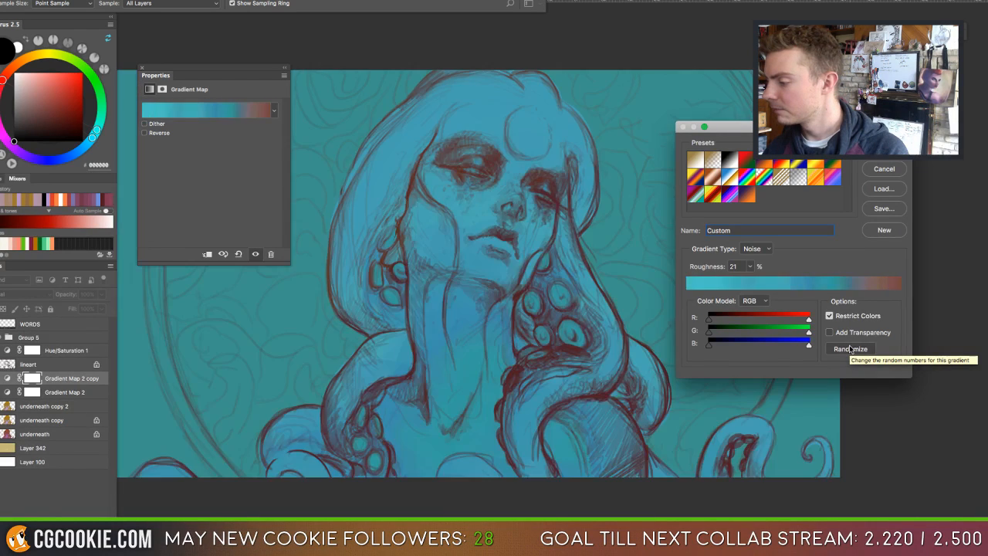
{"action": "left_click", "coordinate": [850, 348]}
{"action": "left_click", "coordinate": [850, 348]}
{"action": "left_click", "coordinate": [849, 349]}
{"action": "left_click", "coordinate": [850, 349]}
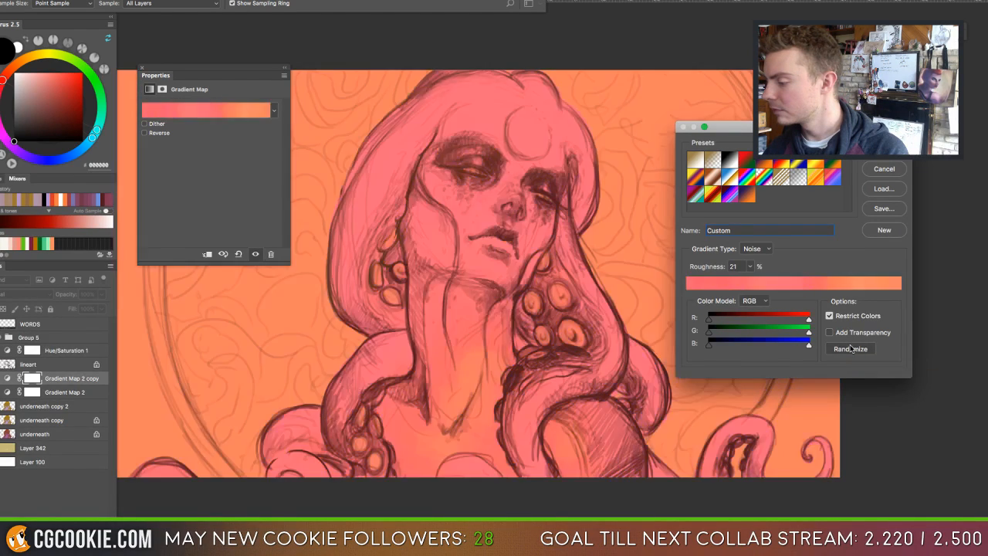
{"action": "left_click", "coordinate": [850, 348]}
{"action": "left_click", "coordinate": [849, 349]}
{"action": "left_click", "coordinate": [850, 349]}
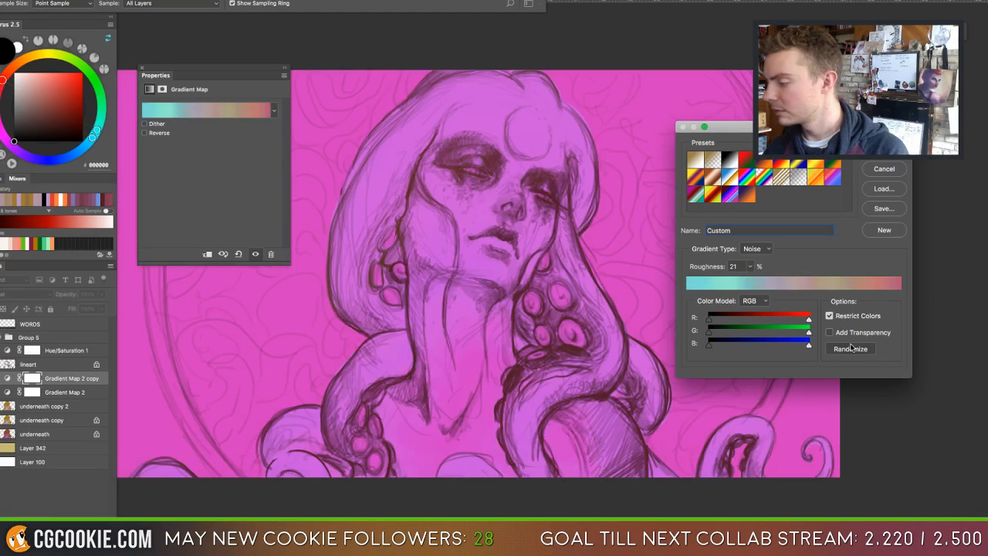
{"action": "left_click", "coordinate": [850, 349]}
{"action": "left_click", "coordinate": [850, 348]}
{"action": "left_click", "coordinate": [850, 349]}
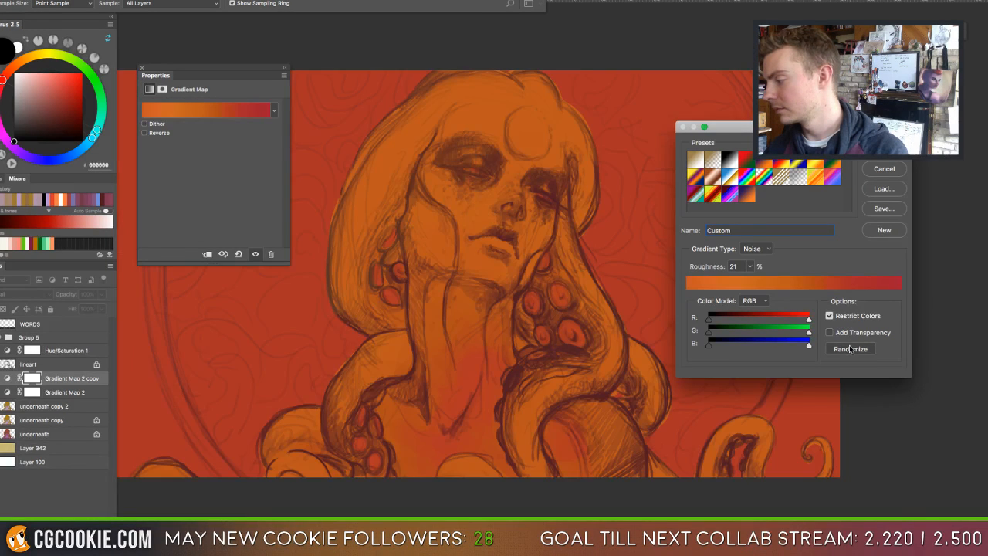
Try the gradient presets Violet, Green, Orange; Orange, Yellow, Orange; Foreground to Background; and Foreground to Transparent.
{"action": "left_click", "coordinate": [832, 163]}
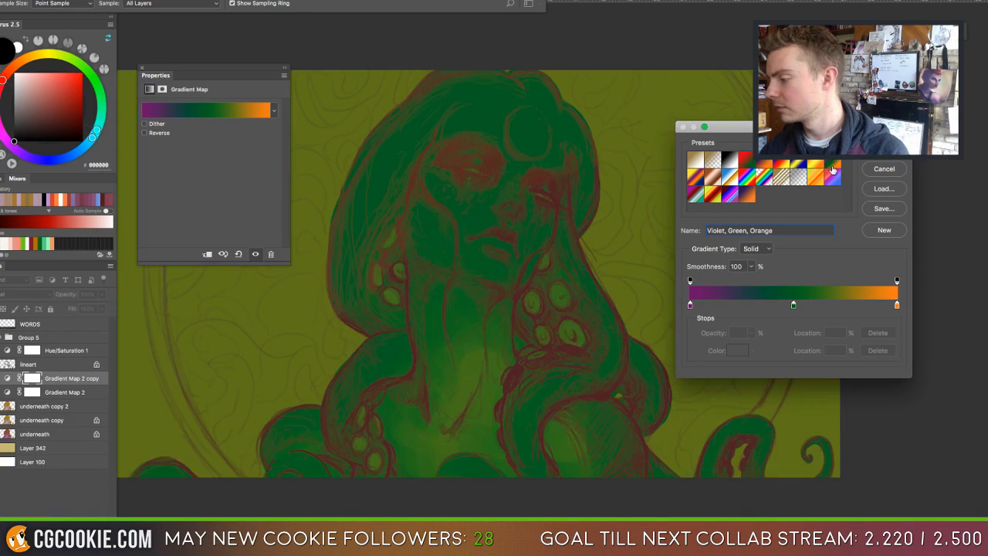
{"action": "left_click", "coordinate": [830, 172]}
{"action": "left_click", "coordinate": [815, 163]}
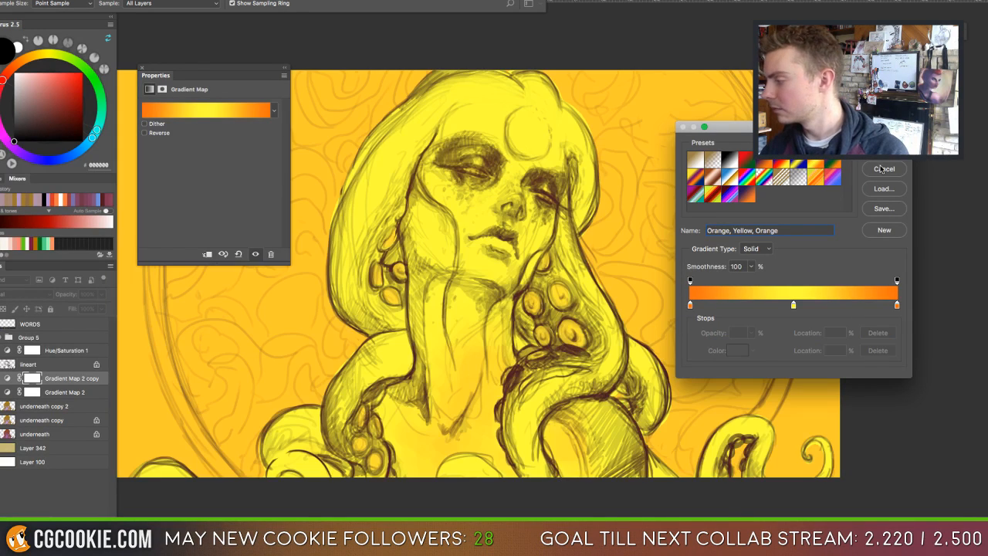
{"action": "left_click", "coordinate": [695, 164]}
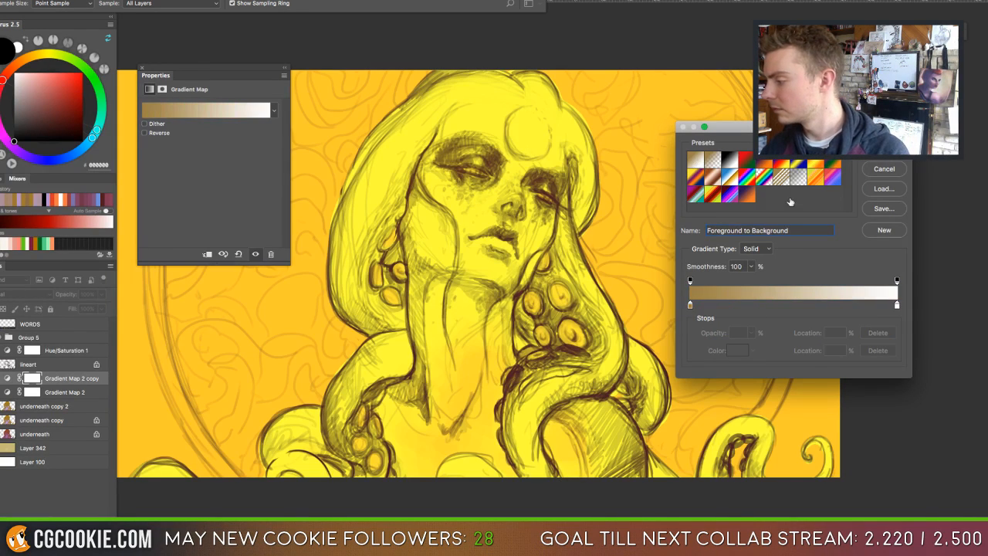
{"action": "left_click", "coordinate": [712, 159]}
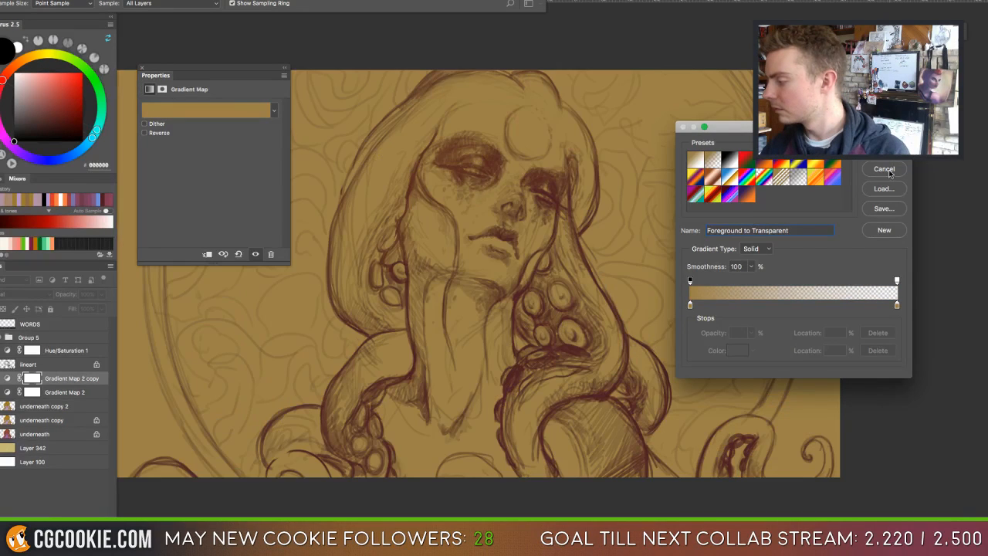
Change the gradient type back to Noise and randomize it to an orange, purple and dark red gradient.
{"action": "left_click", "coordinate": [756, 249]}
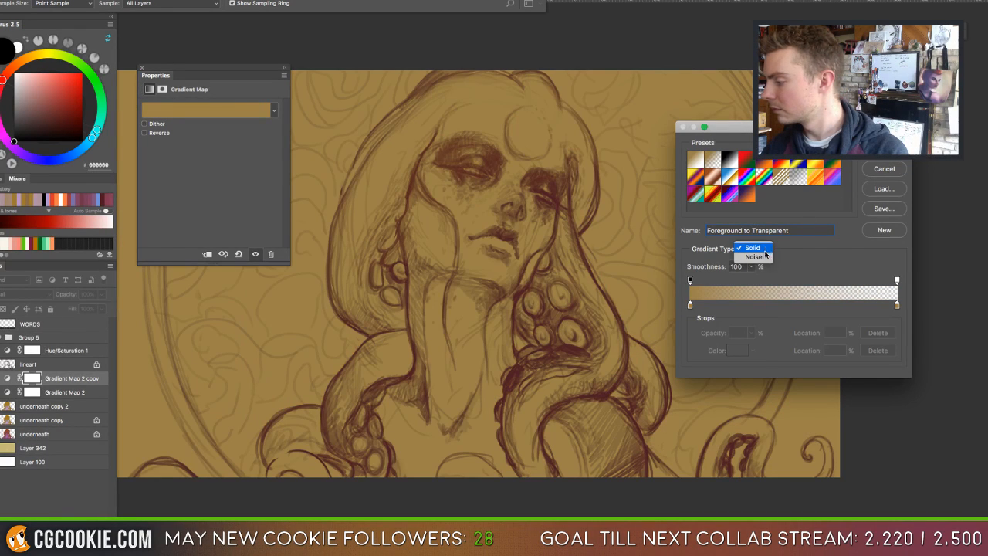
{"action": "left_click", "coordinate": [752, 259]}
{"action": "left_click", "coordinate": [852, 349]}
{"action": "left_click", "coordinate": [852, 349]}
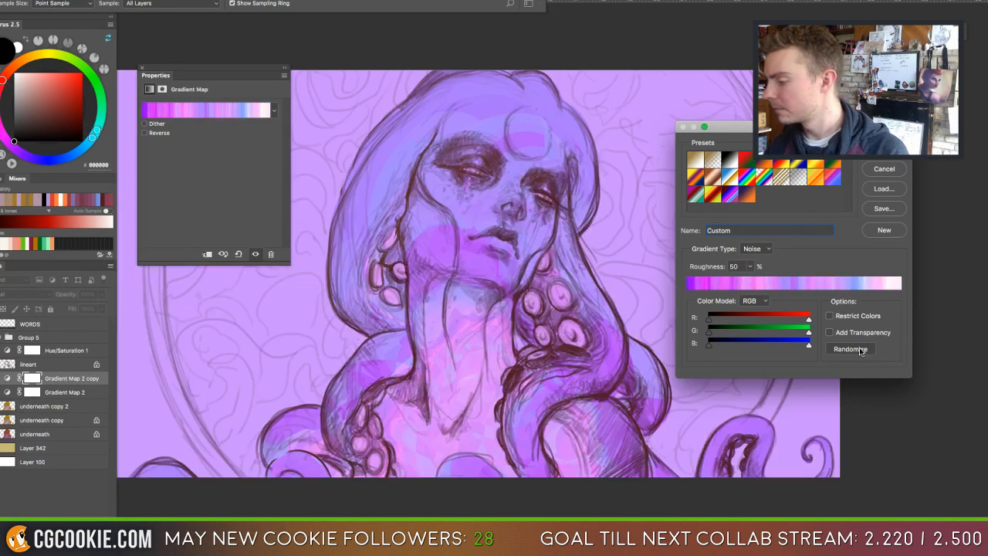
{"action": "left_click", "coordinate": [853, 349]}
{"action": "left_click", "coordinate": [853, 349]}
{"action": "left_click", "coordinate": [852, 348]}
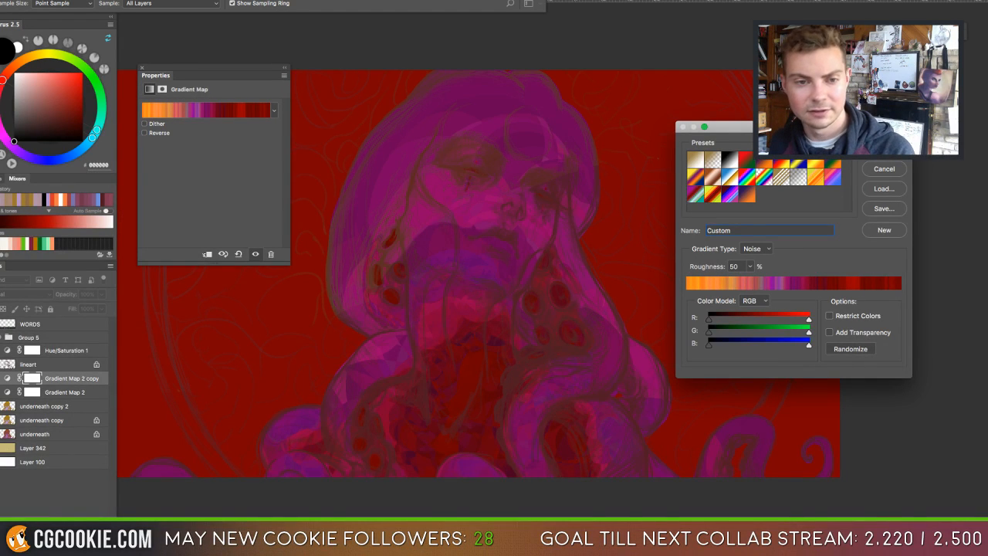
{"action": "key", "text": "Tab"}
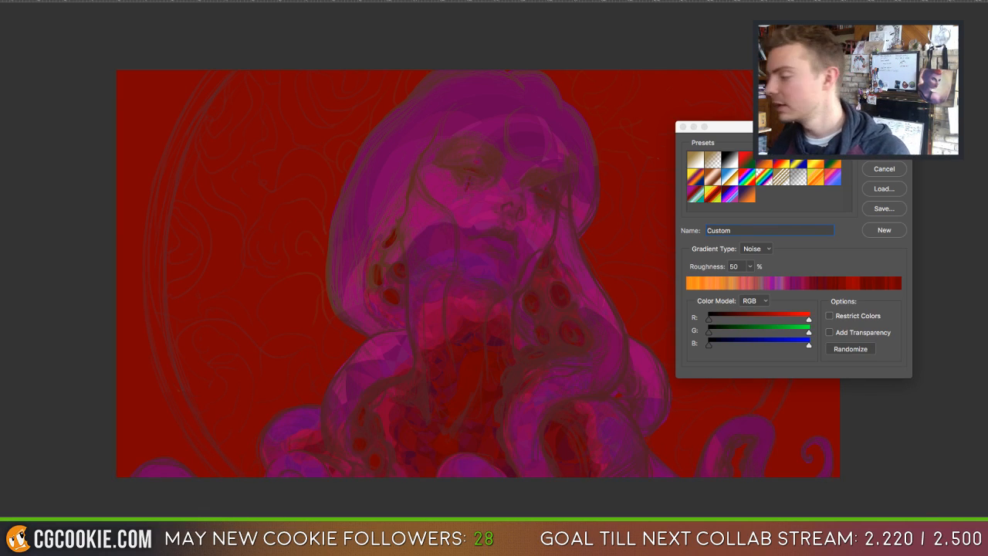
Randomize the noise gradient twice more and lower its roughness to 18%.
{"action": "left_click", "coordinate": [854, 348]}
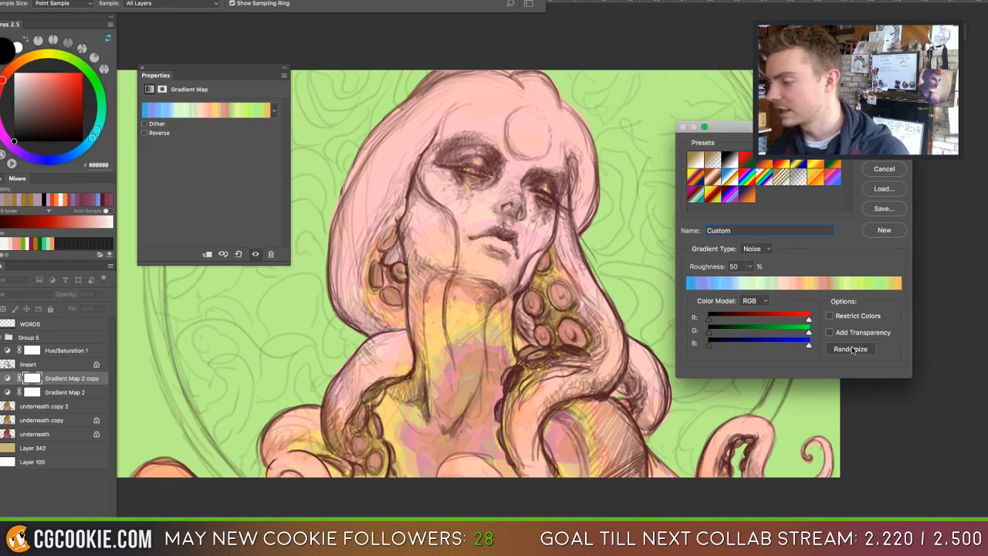
{"action": "left_click", "coordinate": [852, 349]}
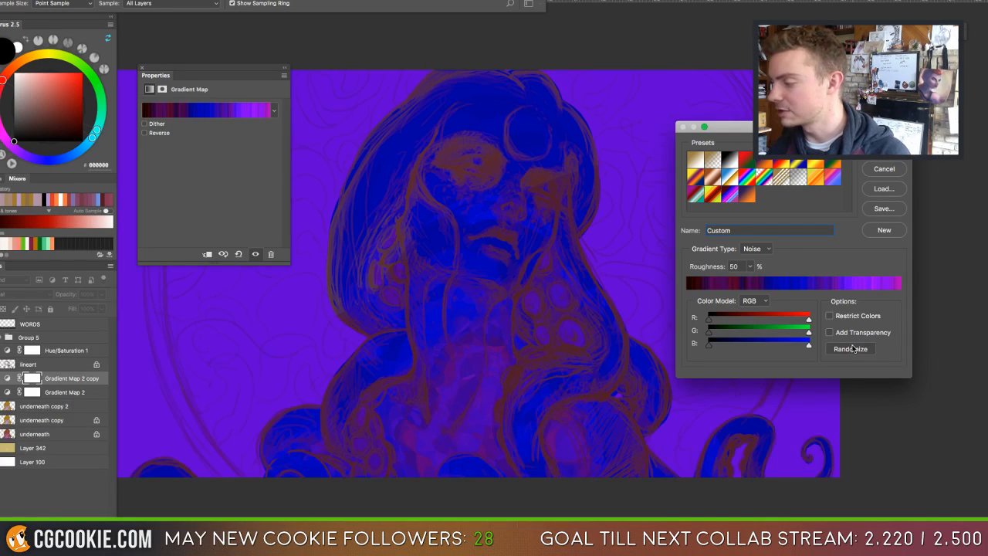
{"action": "left_click_drag", "start_coordinate": [749, 267], "coordinate": [734, 279]}
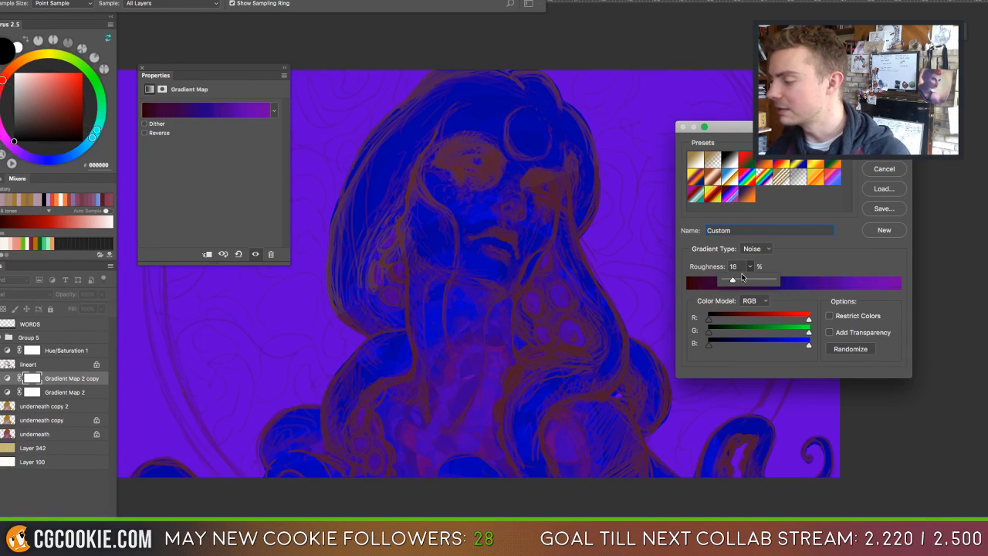
Randomize the smoother noise gradient until it runs from pink through purple to teal, and accept it.
{"action": "left_click", "coordinate": [851, 349]}
{"action": "left_click", "coordinate": [852, 349]}
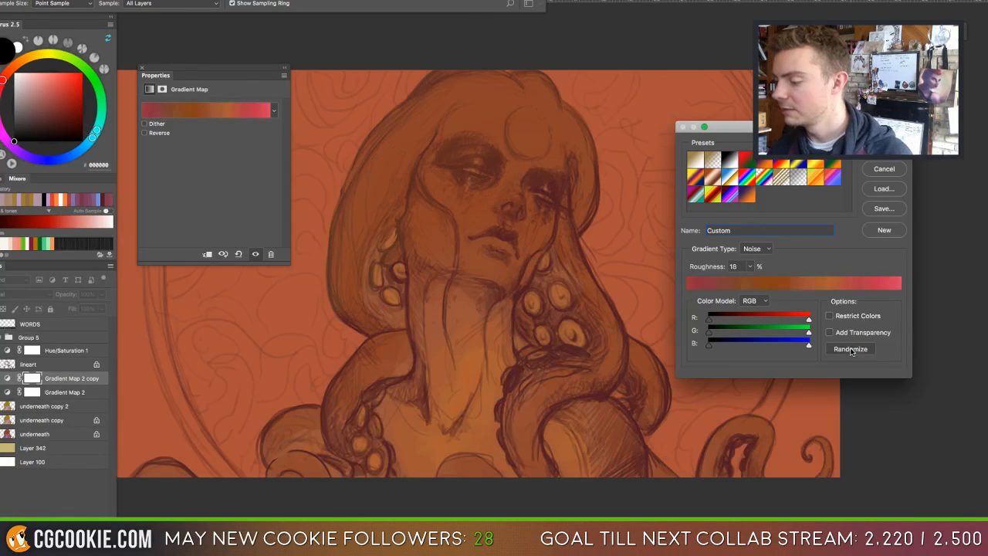
{"action": "left_click", "coordinate": [851, 350]}
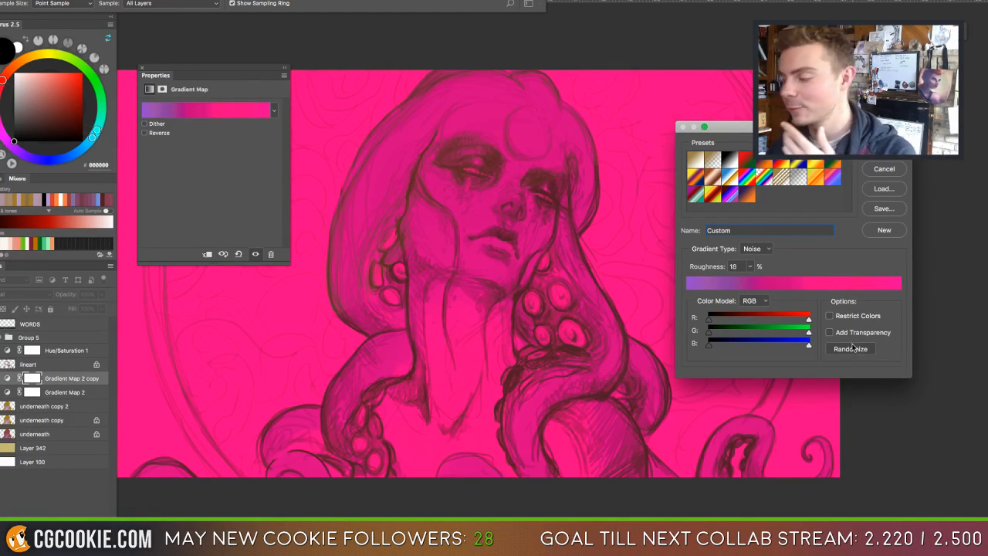
{"action": "left_click", "coordinate": [852, 349]}
{"action": "left_click", "coordinate": [852, 349]}
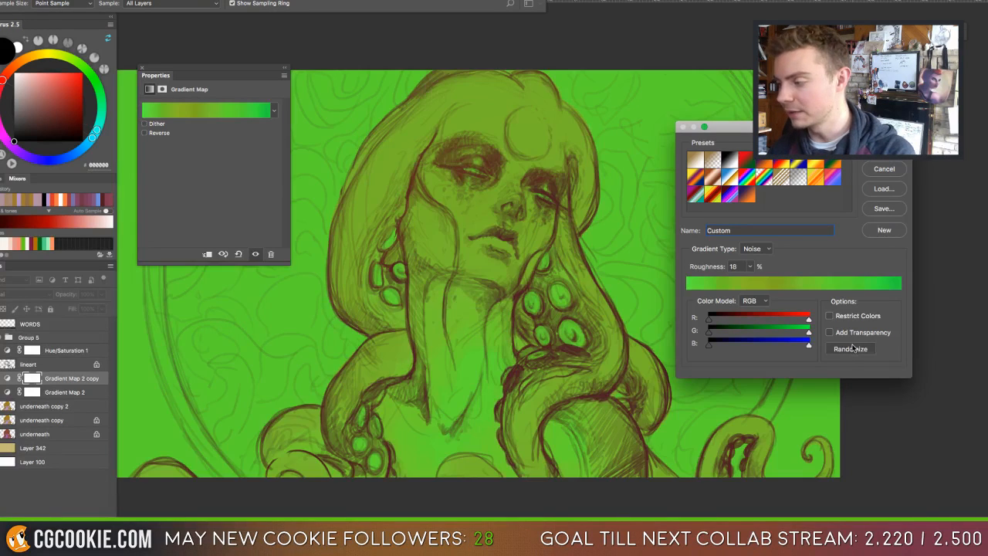
{"action": "left_click", "coordinate": [852, 349]}
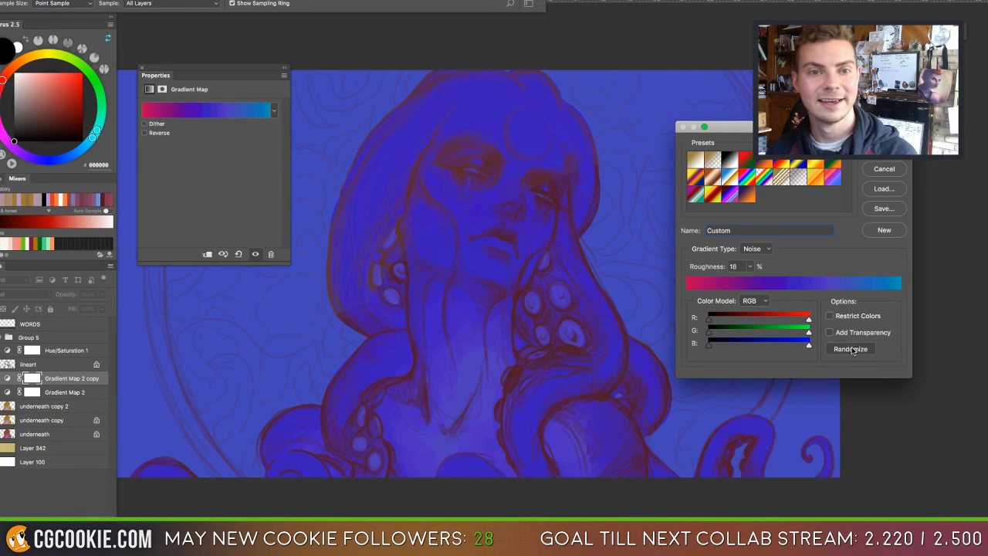
{"action": "left_click", "coordinate": [852, 349]}
{"action": "left_click", "coordinate": [852, 349]}
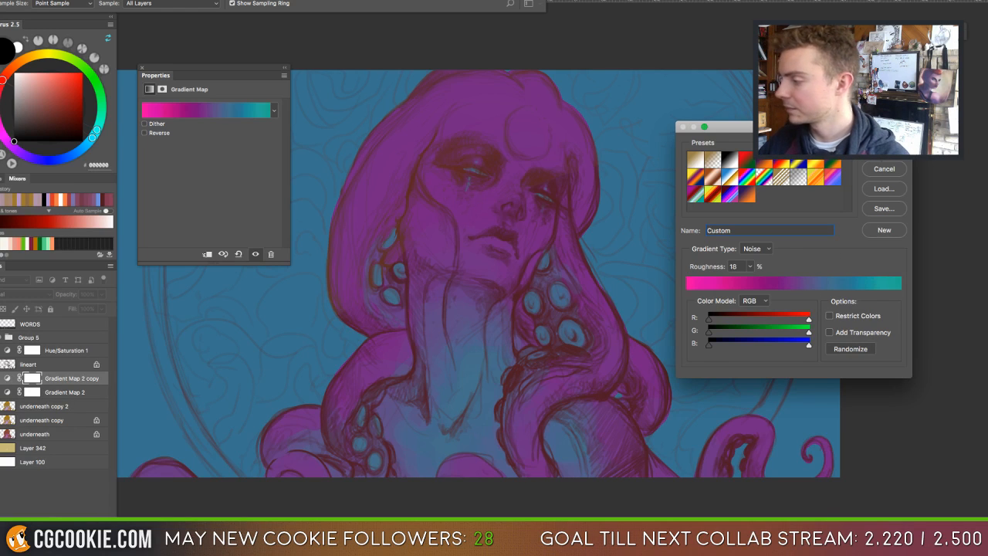
{"action": "left_click", "coordinate": [882, 149]}
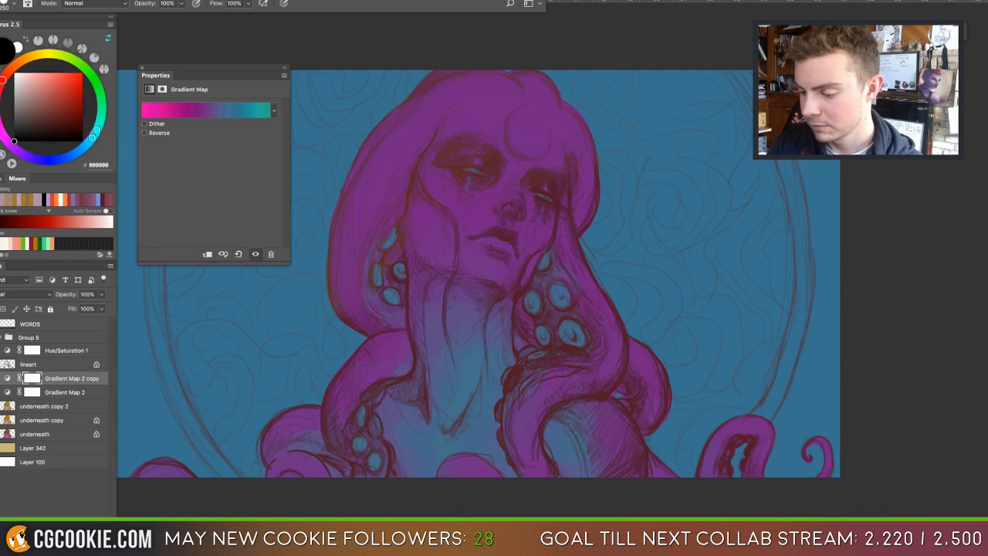
Toggle the Gradient Map 2 copy and Gradient Map 2 layers off and on to compare the color schemes.
{"action": "left_click", "coordinate": [254, 253]}
{"action": "left_click", "coordinate": [255, 254]}
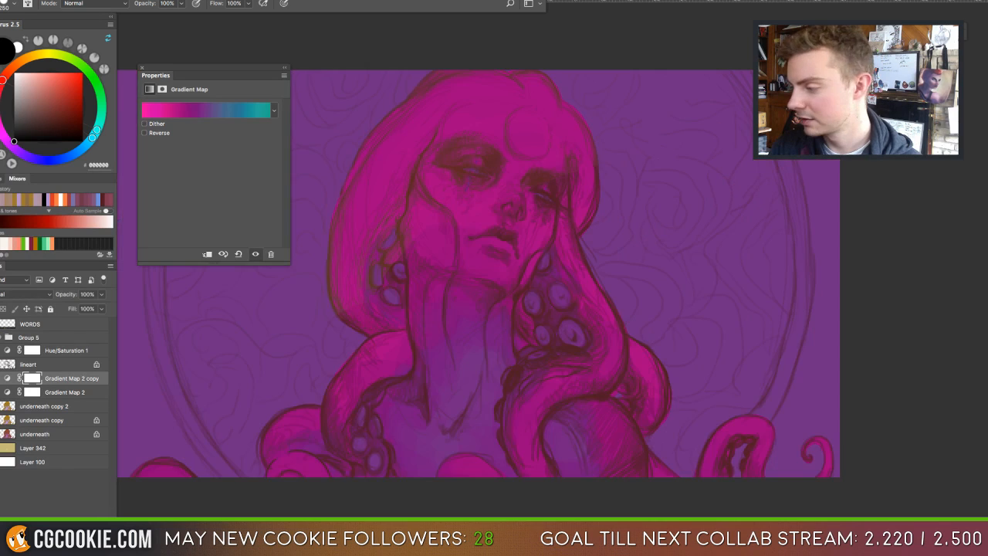
{"action": "left_click", "coordinate": [255, 254]}
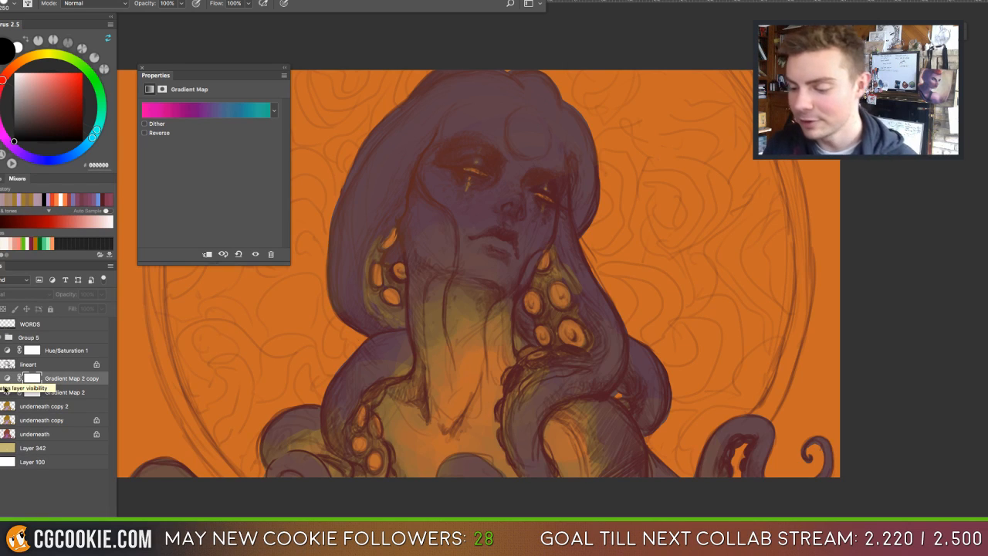
{"action": "left_click", "coordinate": [7, 378]}
{"action": "left_click", "coordinate": [2, 391]}
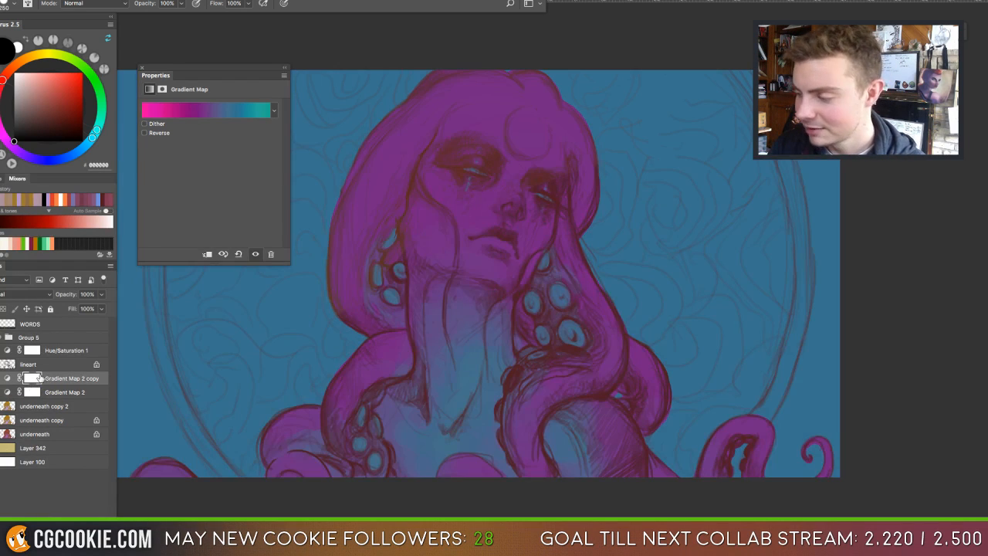
Select the mask of Gradient Map 2 copy, hide that layer, and compare the original yellow colors with Gradient Map 2's orange scheme.
{"action": "left_click", "coordinate": [33, 378]}
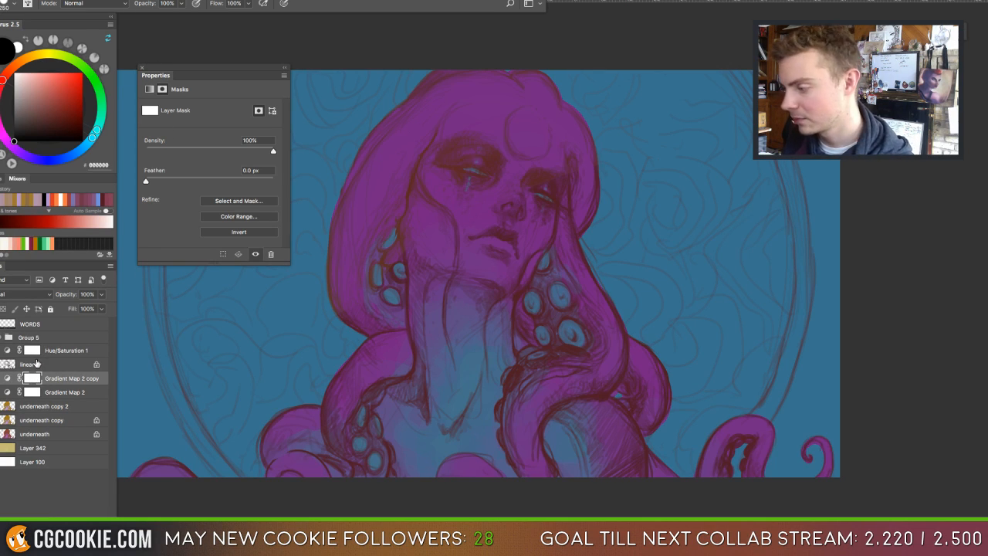
{"action": "left_click", "coordinate": [2, 378]}
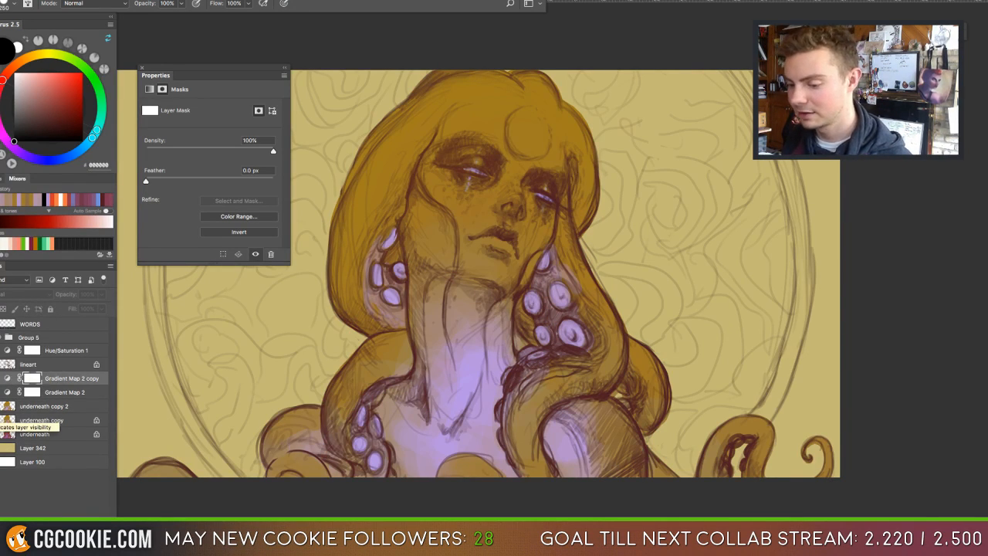
{"action": "left_click", "coordinate": [7, 378]}
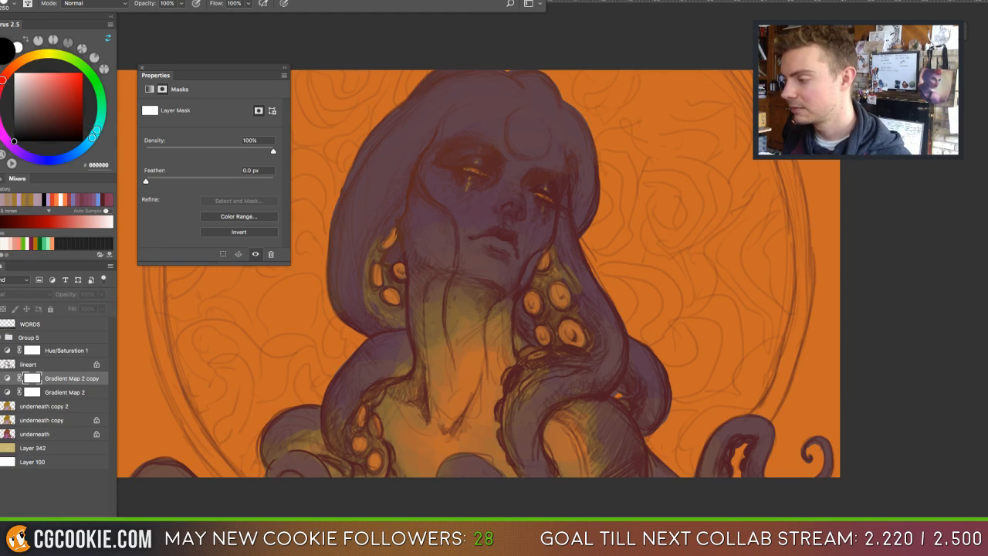
{"action": "left_click", "coordinate": [2, 378]}
{"action": "left_click", "coordinate": [1, 378]}
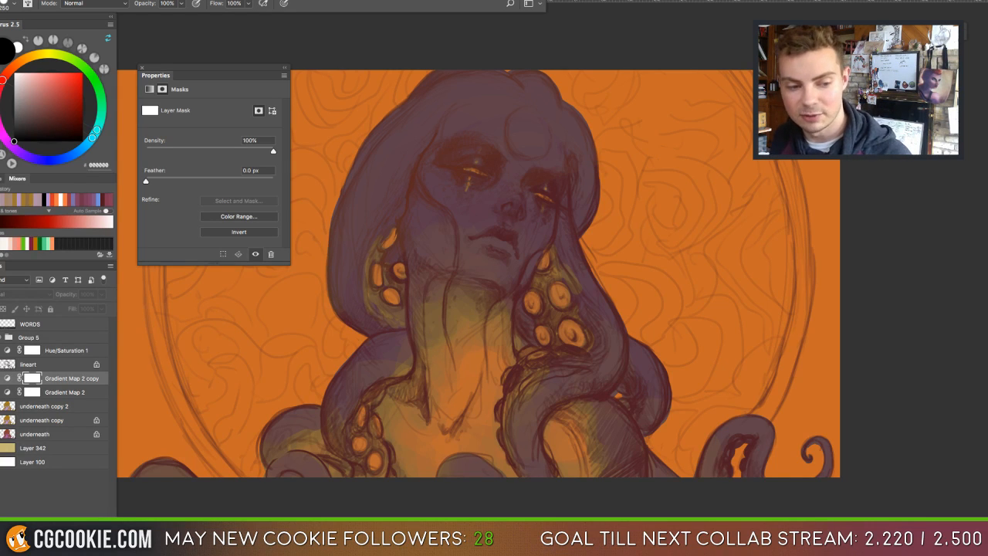
{"action": "left_click", "coordinate": [1, 378]}
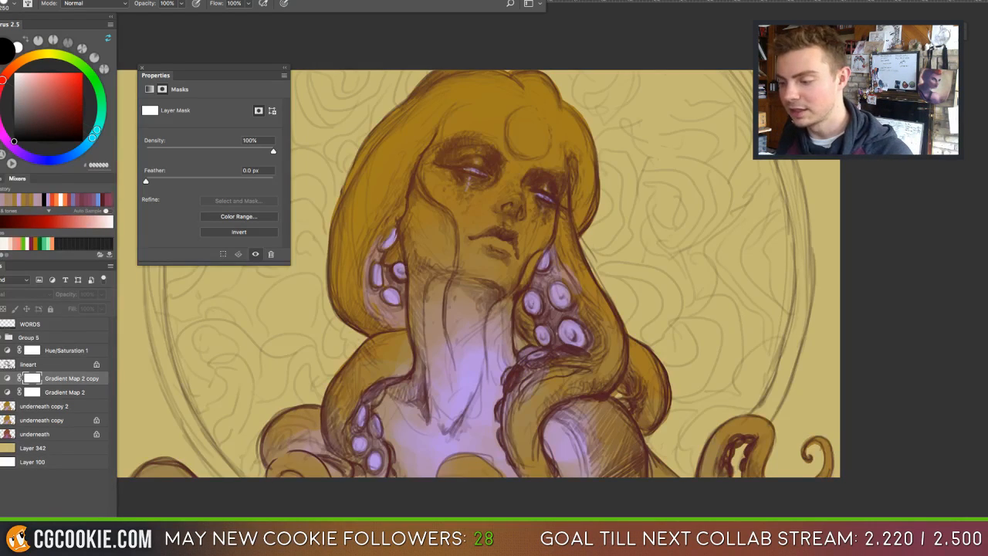
{"action": "key", "text": "super+comma"}
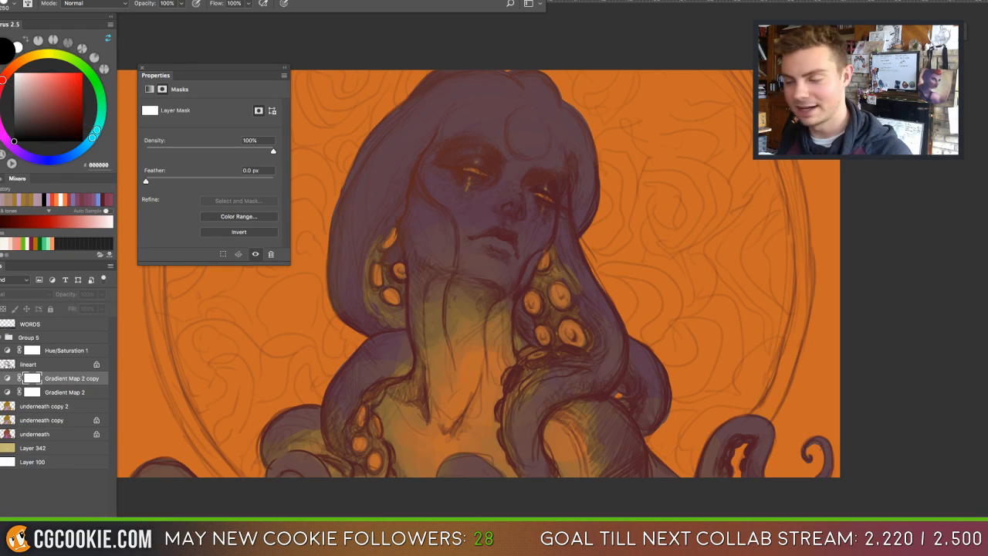
{"action": "key", "text": "super+comma"}
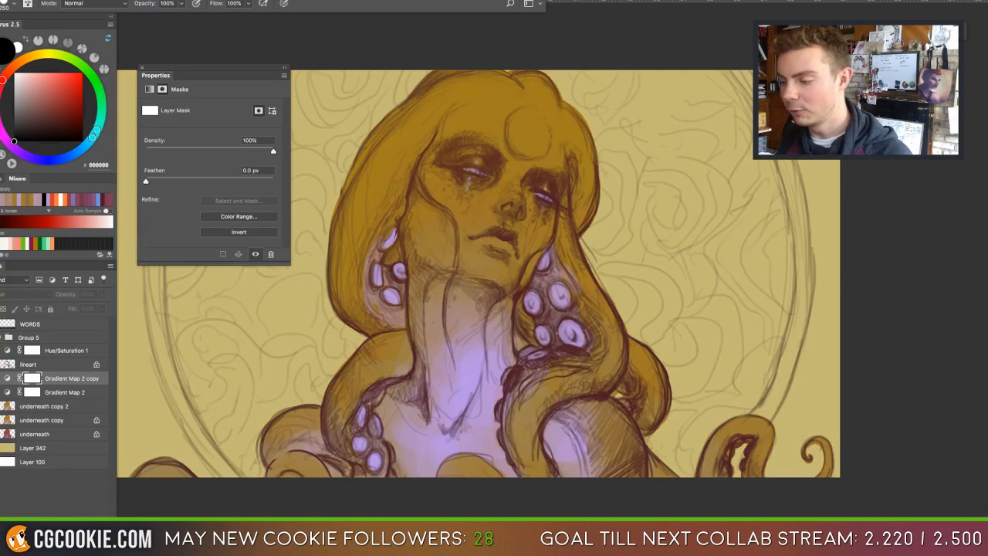
{"action": "key", "text": "super+comma"}
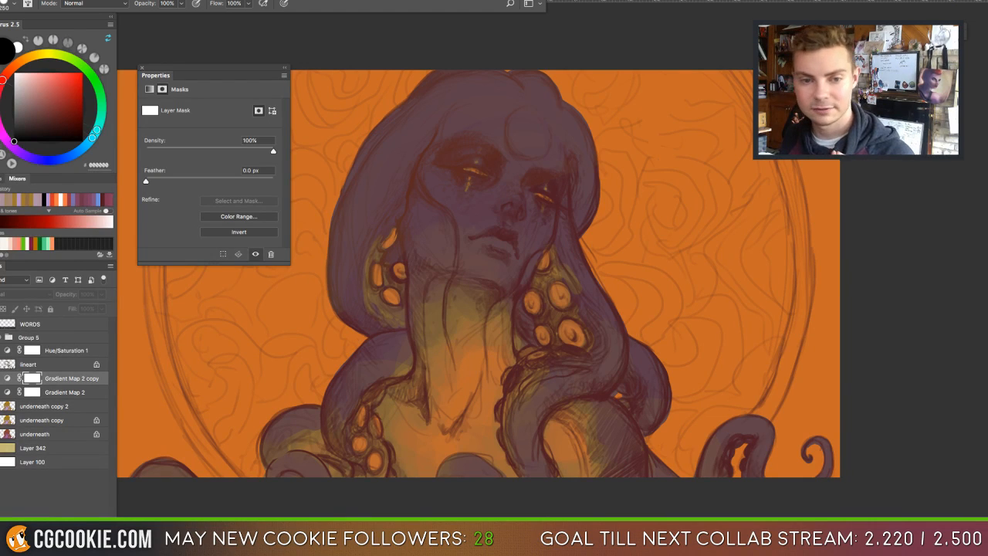
Hide the interface panels to view the orange and purple version on its own, and bring them back.
{"action": "key", "text": "Tab"}
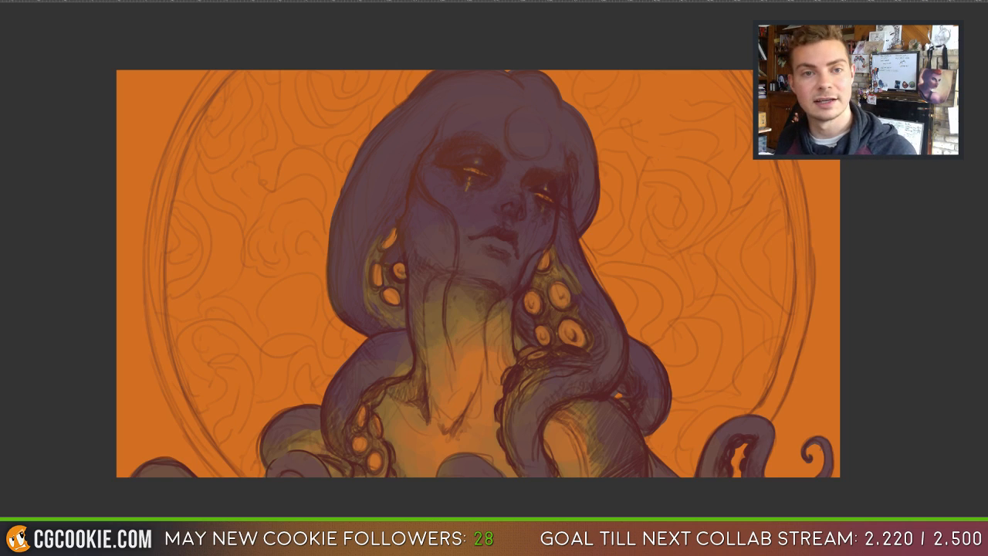
{"action": "key", "text": "Tab"}
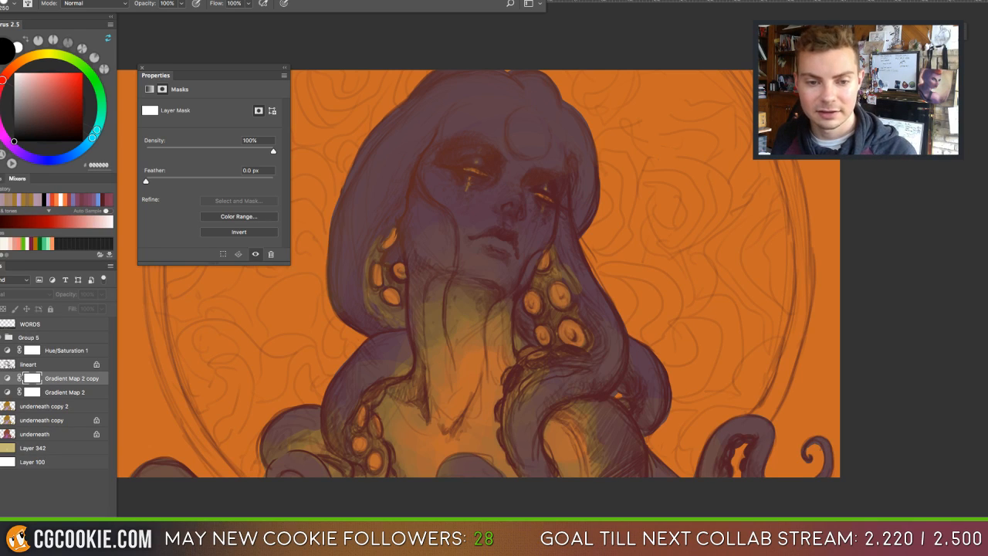
{"action": "key", "text": "Tab"}
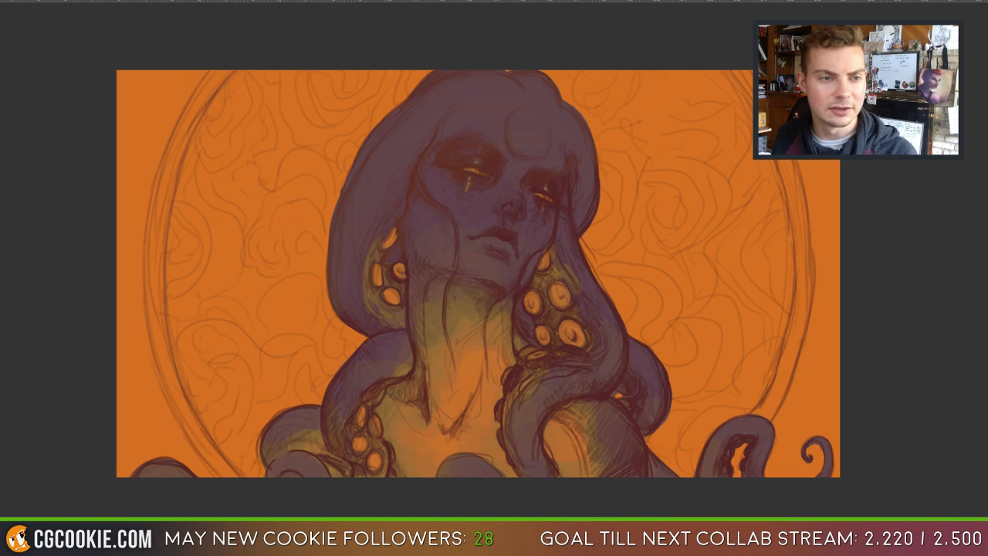
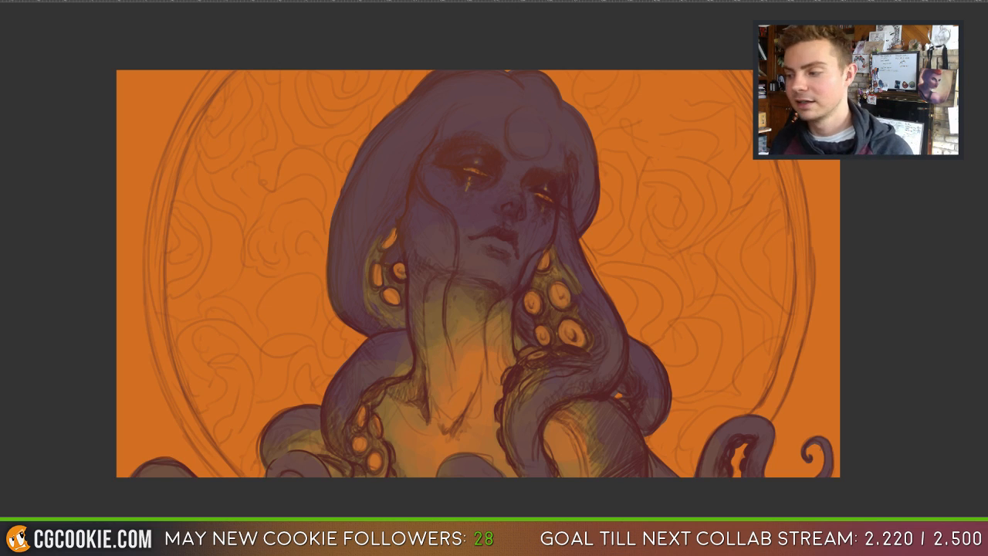
{"action": "key", "text": "Tab"}
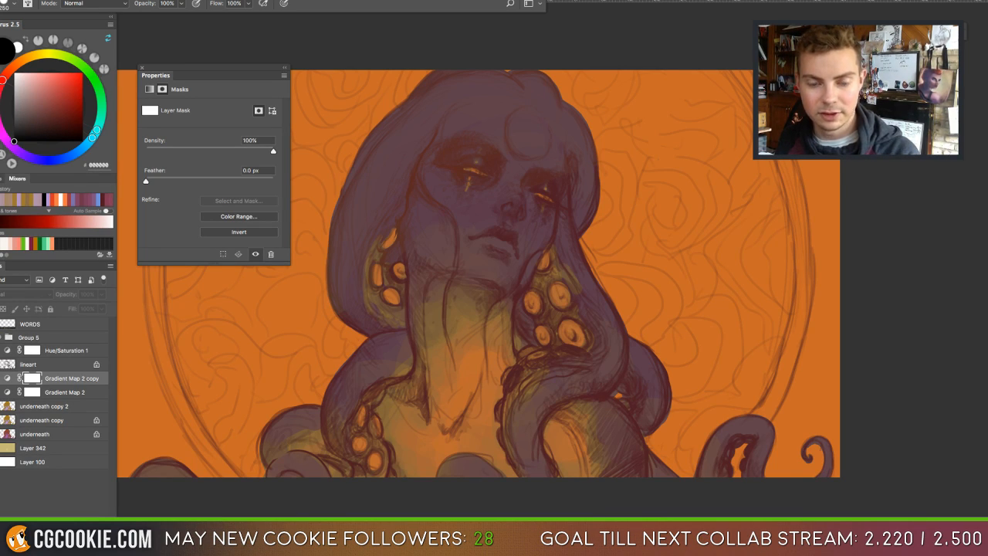
Add a new layer above Gradient Map 2 copy and sample the dark mauve (5F424A) from the head as brush color.
{"action": "left_click", "coordinate": [671, 210]}
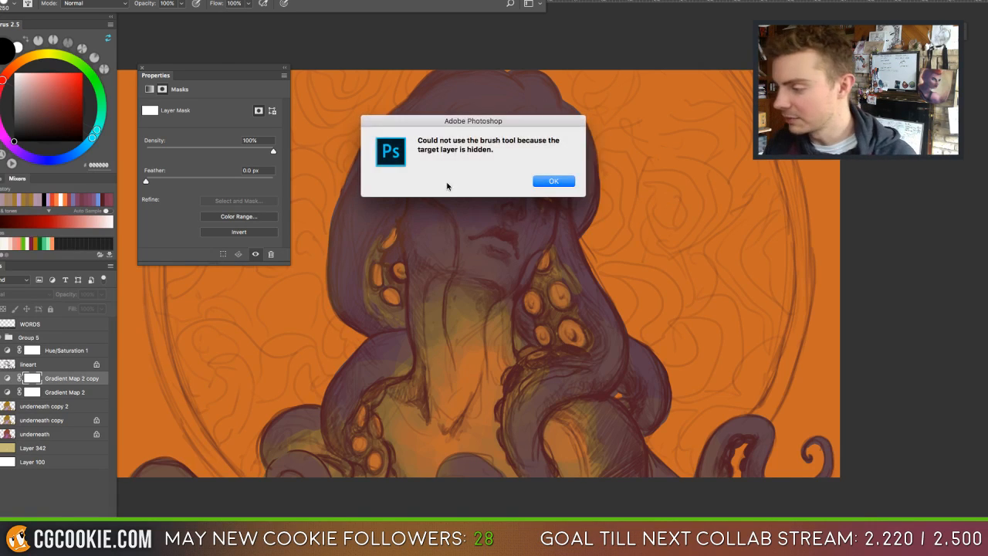
{"action": "left_click", "coordinate": [553, 181]}
{"action": "key", "text": "ctrl+shift+alt+n"}
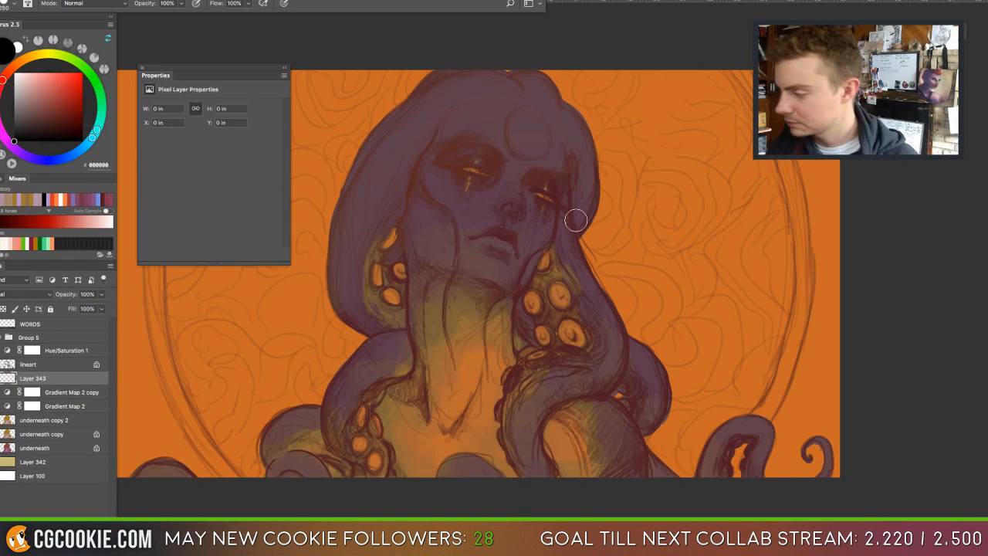
{"action": "left_click", "coordinate": [566, 136], "text": "alt"}
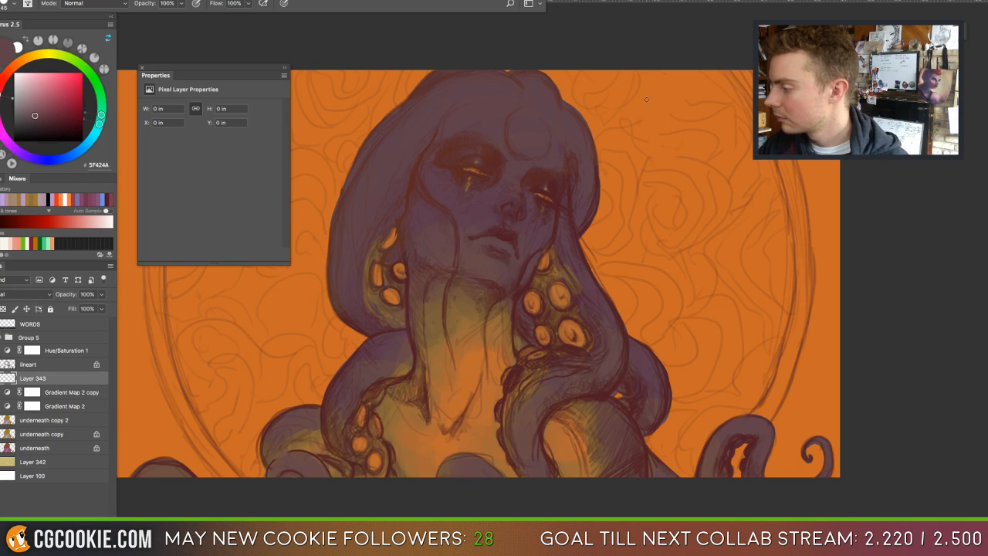
Write the labels "1:" and "2:" one below the other on the orange background beside the head.
{"action": "left_click_drag", "start_coordinate": [644, 91], "coordinate": [650, 165]}
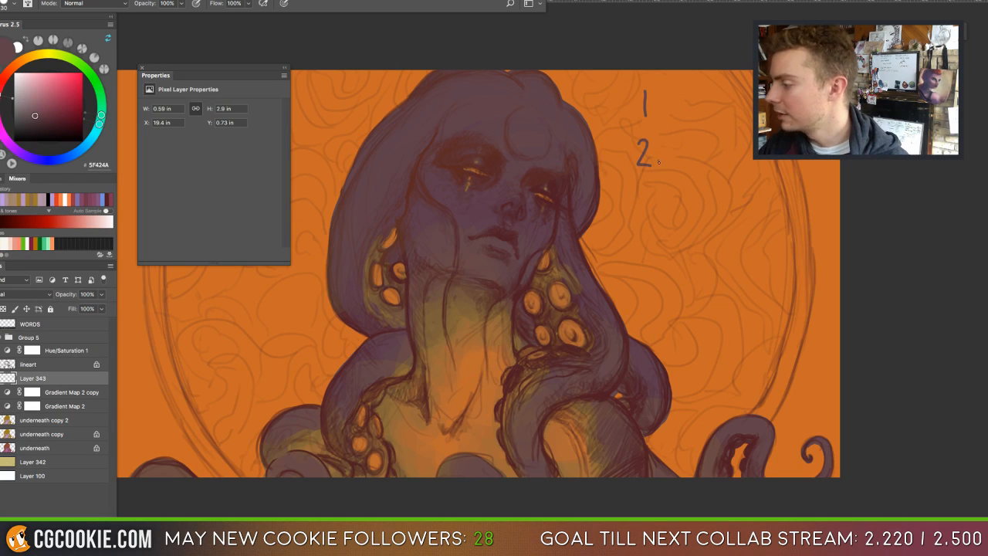
{"action": "left_click", "coordinate": [658, 153]}
{"action": "left_click", "coordinate": [657, 162]}
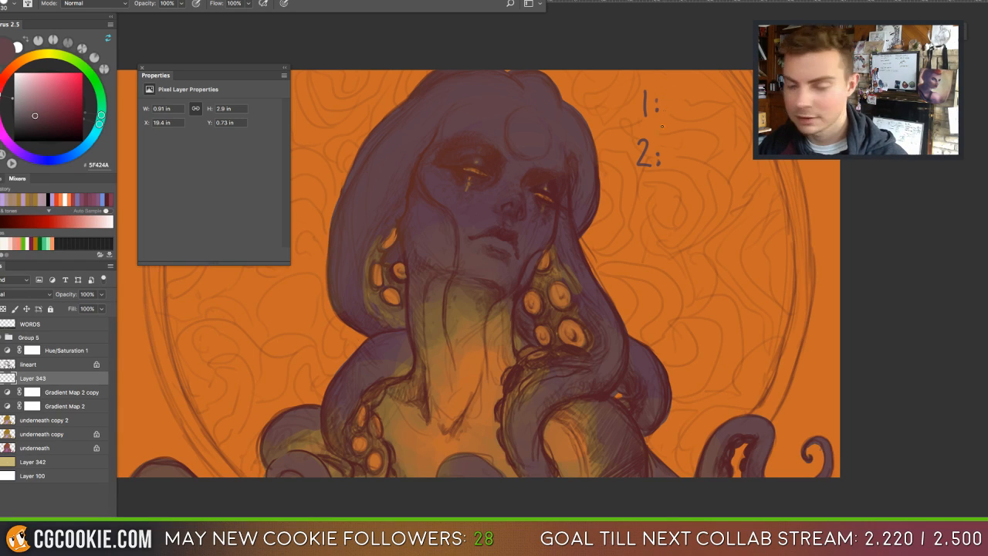
Tally the viewers' votes with strokes in crossed groups of five beside the labels "1:" and "2:".
{"action": "left_click_drag", "start_coordinate": [670, 141], "coordinate": [671, 168]}
{"action": "left_click_drag", "start_coordinate": [670, 88], "coordinate": [680, 162]}
{"action": "mouse_move", "coordinate": [687, 135]}
{"action": "left_mouse_down"}
{"action": "mouse_move", "coordinate": [696, 166]}
{"action": "mouse_move", "coordinate": [668, 164]}
{"action": "left_mouse_up"}
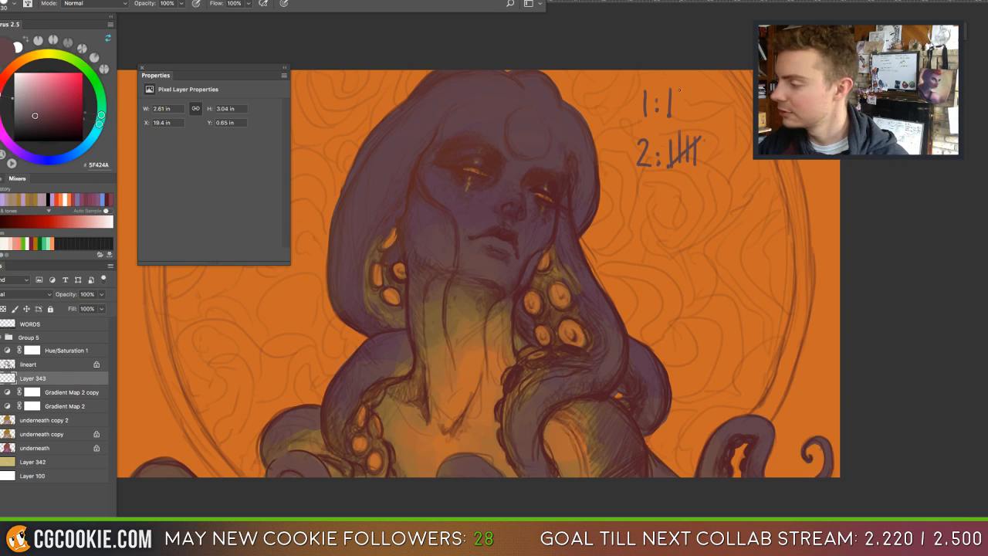
{"action": "mouse_move", "coordinate": [679, 88]}
{"action": "left_mouse_down"}
{"action": "mouse_move", "coordinate": [677, 111]}
{"action": "mouse_move", "coordinate": [710, 161]}
{"action": "left_mouse_up"}
{"action": "left_click_drag", "start_coordinate": [721, 139], "coordinate": [722, 161]}
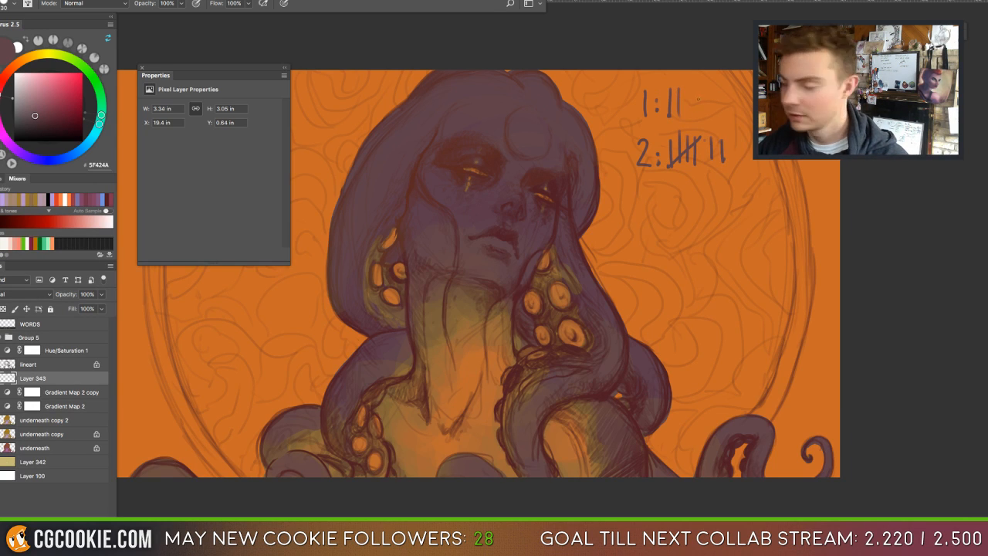
{"action": "left_click_drag", "start_coordinate": [685, 96], "coordinate": [685, 118]}
{"action": "mouse_move", "coordinate": [692, 93]}
{"action": "left_mouse_down"}
{"action": "mouse_move", "coordinate": [740, 163]}
{"action": "mouse_move", "coordinate": [656, 122]}
{"action": "left_mouse_up"}
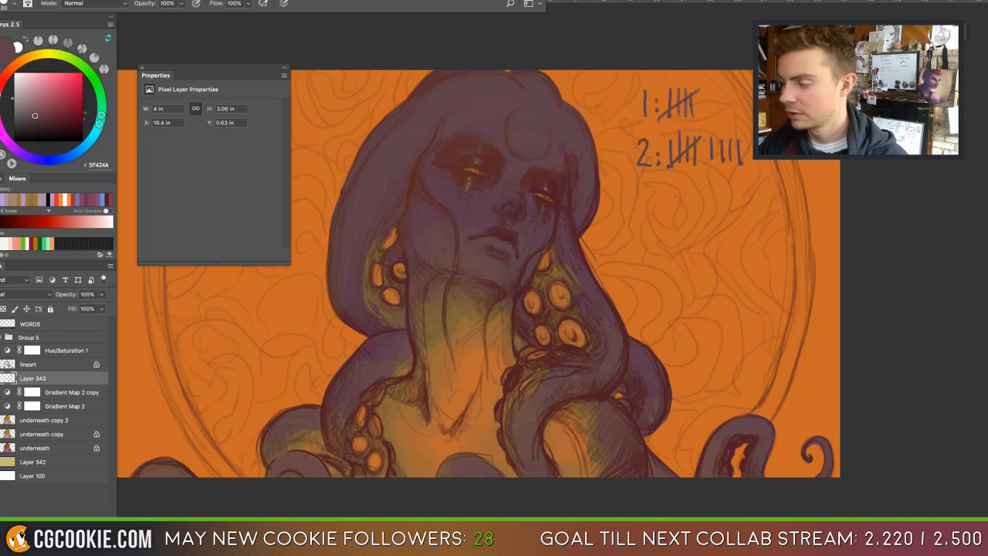
{"action": "left_click_drag", "start_coordinate": [740, 140], "coordinate": [703, 167]}
{"action": "left_click_drag", "start_coordinate": [709, 93], "coordinate": [709, 116]}
{"action": "left_click_drag", "start_coordinate": [759, 138], "coordinate": [757, 165]}
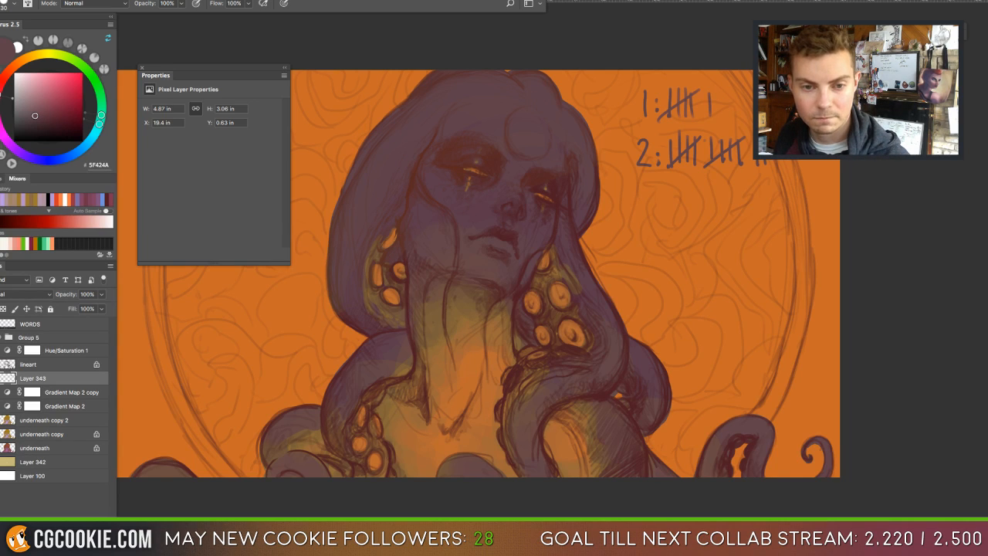
{"action": "mouse_move", "coordinate": [717, 94]}
{"action": "left_mouse_down"}
{"action": "mouse_move", "coordinate": [716, 113]}
{"action": "mouse_move", "coordinate": [737, 133]}
{"action": "left_mouse_up"}
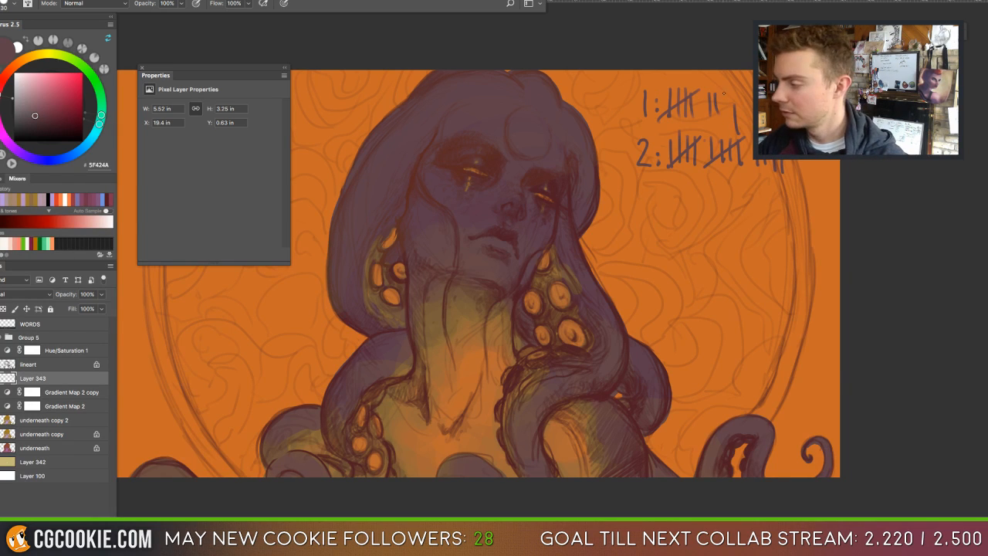
{"action": "left_click_drag", "start_coordinate": [724, 93], "coordinate": [725, 119]}
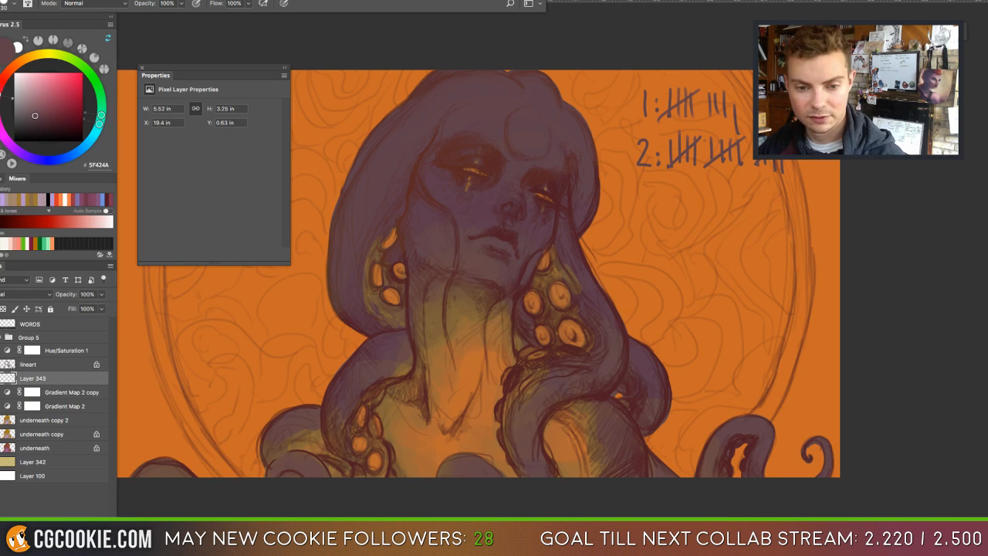
{"action": "left_click_drag", "start_coordinate": [807, 161], "coordinate": [808, 173]}
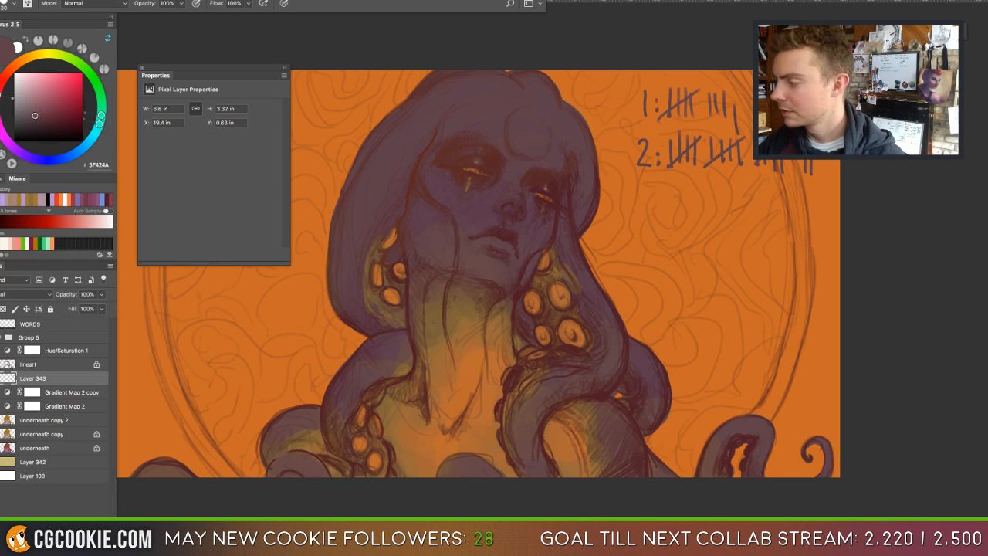
{"action": "left_click_drag", "start_coordinate": [712, 97], "coordinate": [737, 128]}
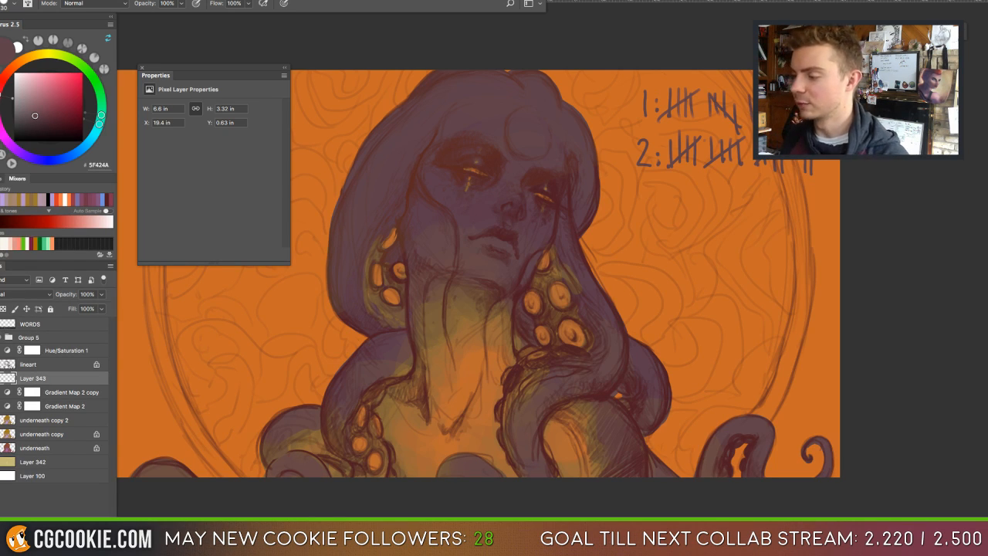
Erase the vote labels and tally marks beside the head, and select the background layer, Layer 342.
{"action": "key", "text": "e"}
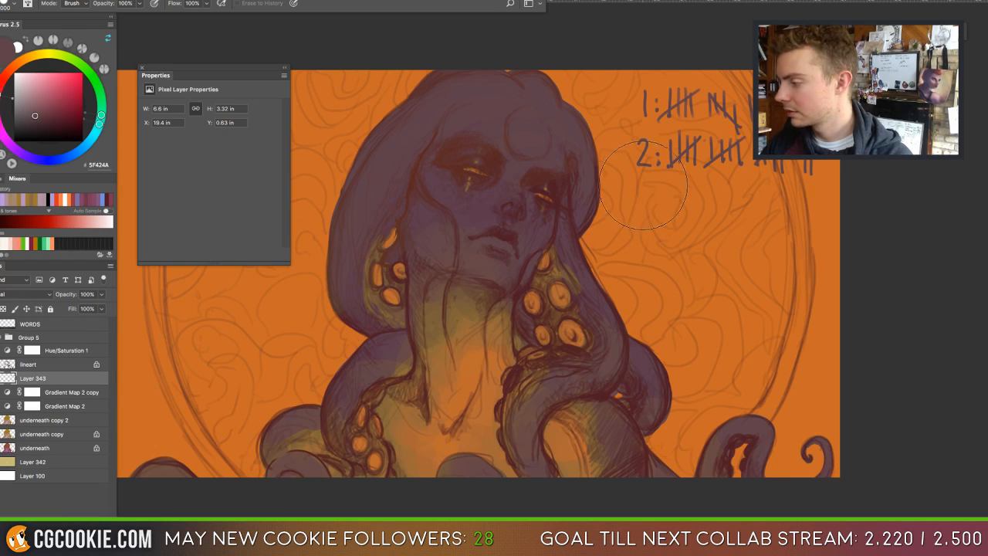
{"action": "mouse_move", "coordinate": [643, 185]}
{"action": "left_mouse_down"}
{"action": "mouse_move", "coordinate": [654, 129]}
{"action": "mouse_move", "coordinate": [669, 146]}
{"action": "mouse_move", "coordinate": [764, 155]}
{"action": "left_mouse_up"}
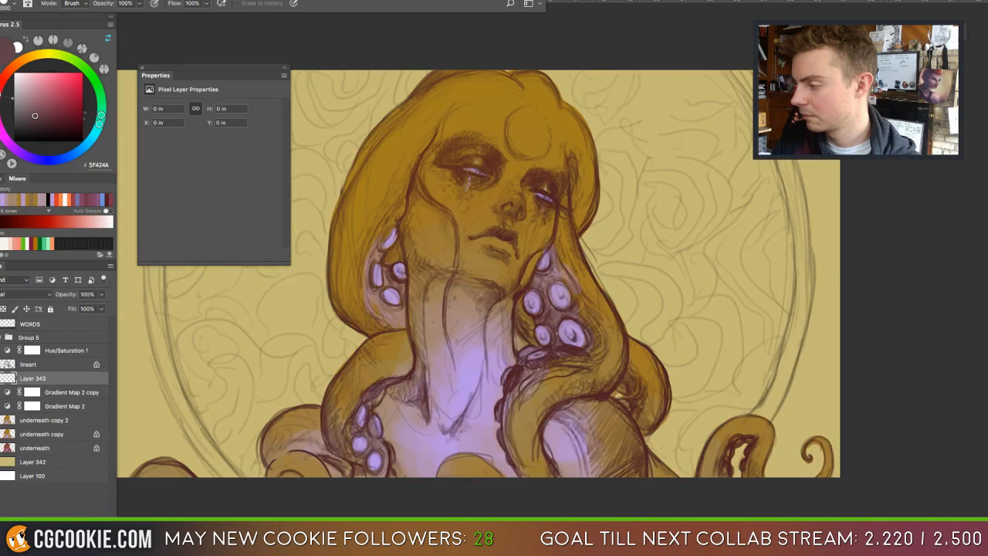
{"action": "key", "text": "super+z"}
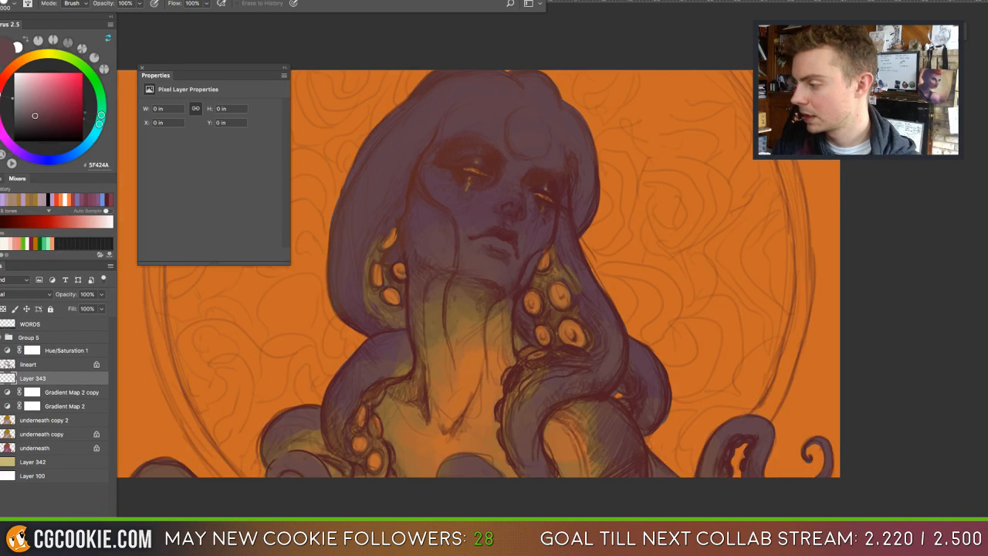
{"action": "left_click", "coordinate": [7, 421]}
{"action": "left_click", "coordinate": [7, 460]}
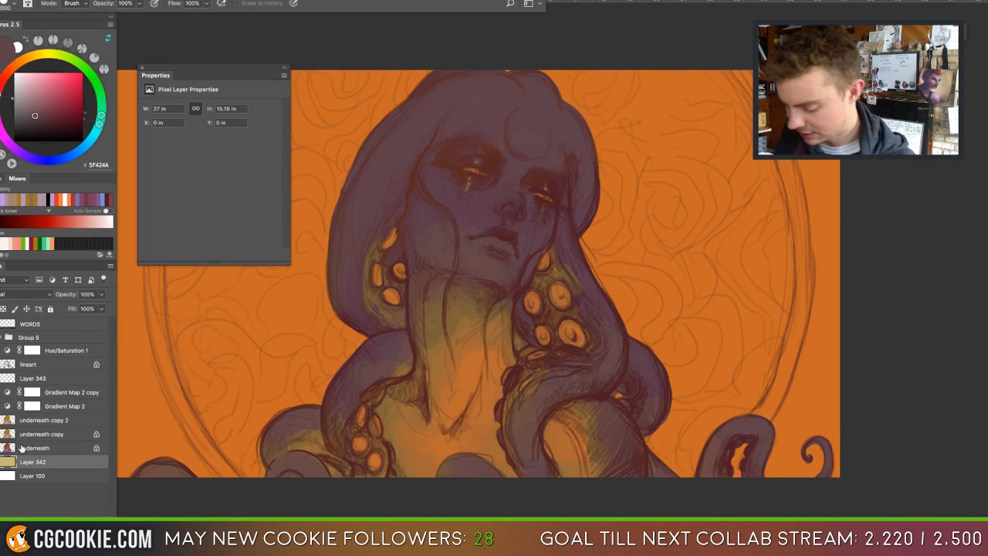
{"action": "key", "text": "super+u"}
{"action": "left_click_drag", "start_coordinate": [702, 215], "coordinate": [661, 219]}
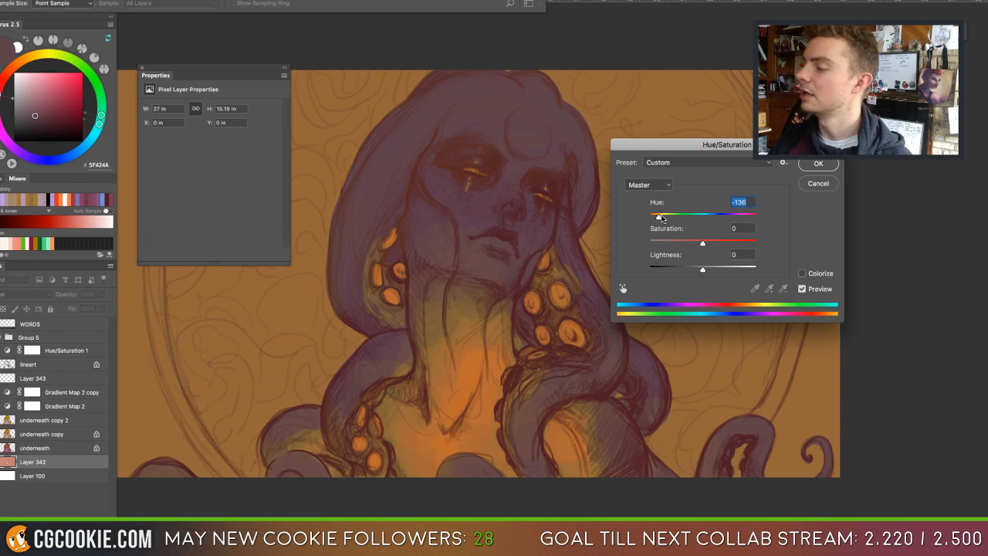
{"action": "mouse_move", "coordinate": [704, 242]}
{"action": "left_mouse_down"}
{"action": "mouse_move", "coordinate": [724, 242]}
{"action": "mouse_move", "coordinate": [708, 244]}
{"action": "left_mouse_up"}
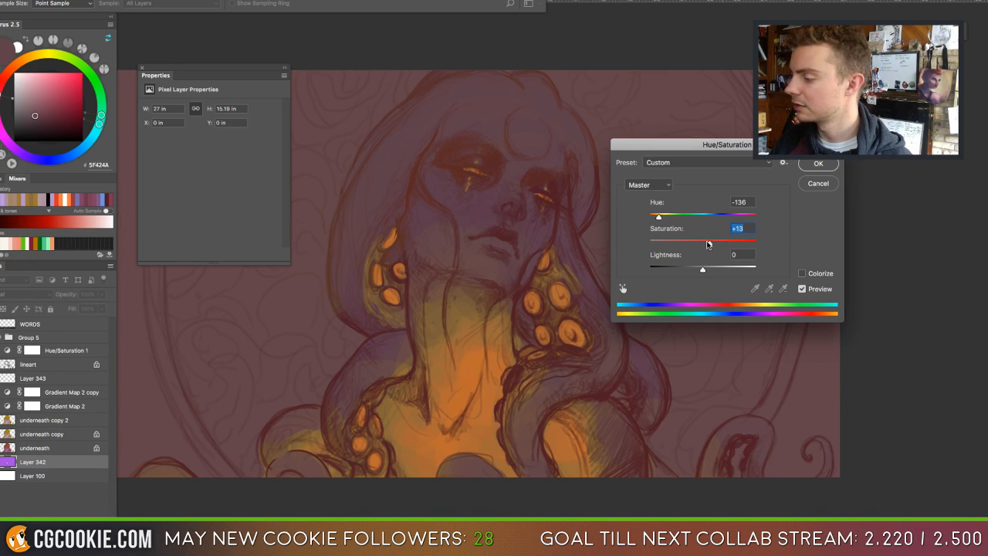
{"action": "left_click", "coordinate": [817, 183]}
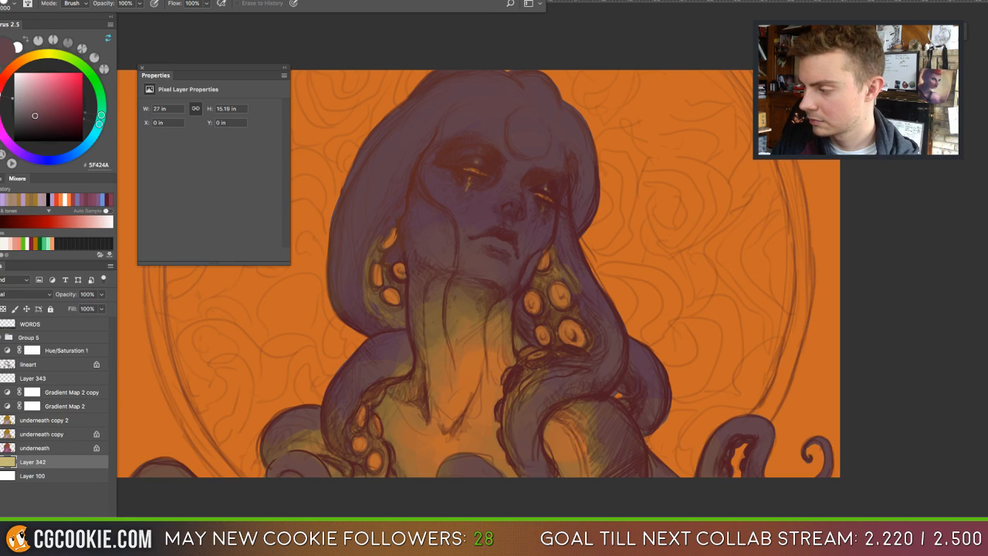
Apply Hue/Saturation to the background Layer 342 with hue -175 and saturation -78.
{"action": "key", "text": "ctrl+u"}
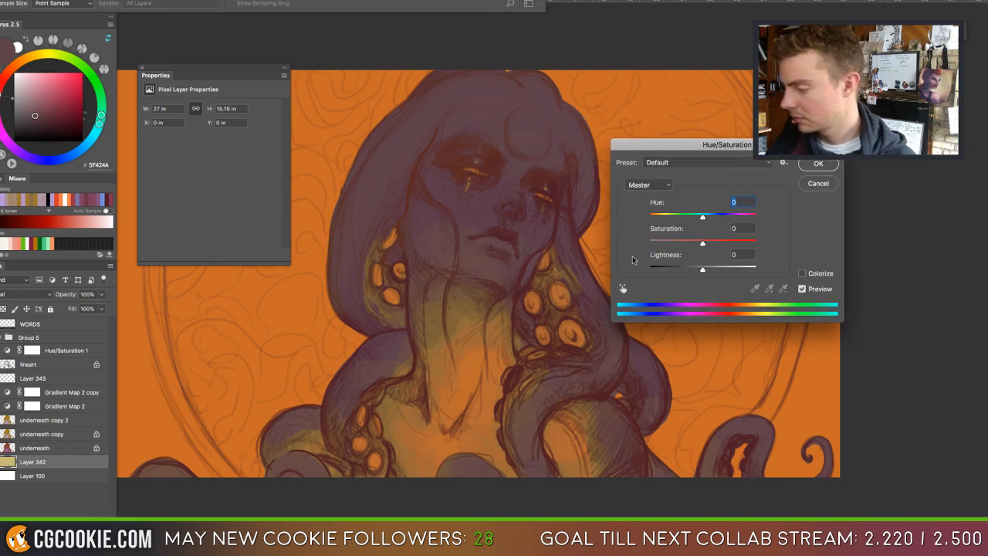
{"action": "left_click_drag", "start_coordinate": [701, 241], "coordinate": [669, 245]}
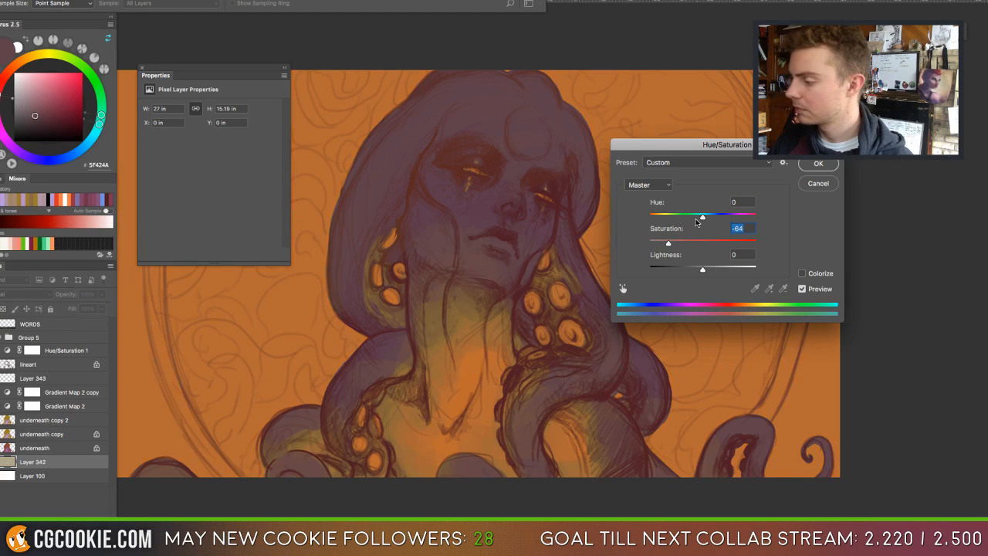
{"action": "left_click_drag", "start_coordinate": [702, 215], "coordinate": [660, 244]}
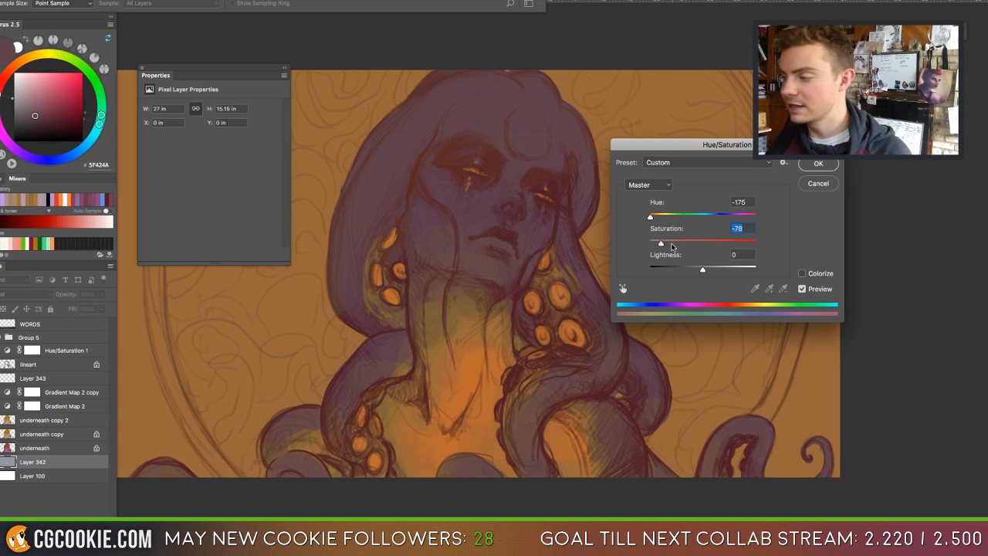
{"action": "key", "text": "Return"}
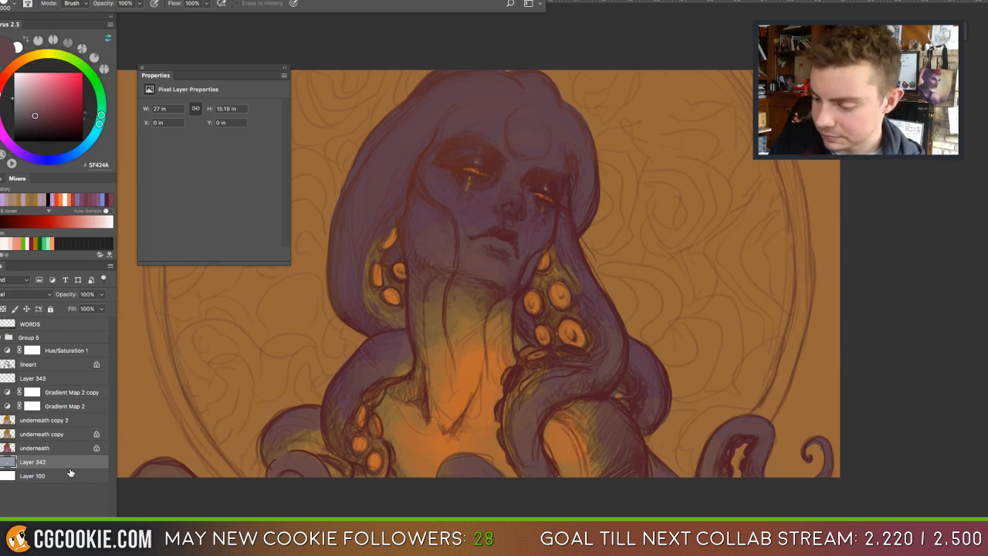
Add a new layer above underneath copy 2, load the figure's outline as a selection, and give the new layer a vector mask.
{"action": "left_click", "coordinate": [31, 421]}
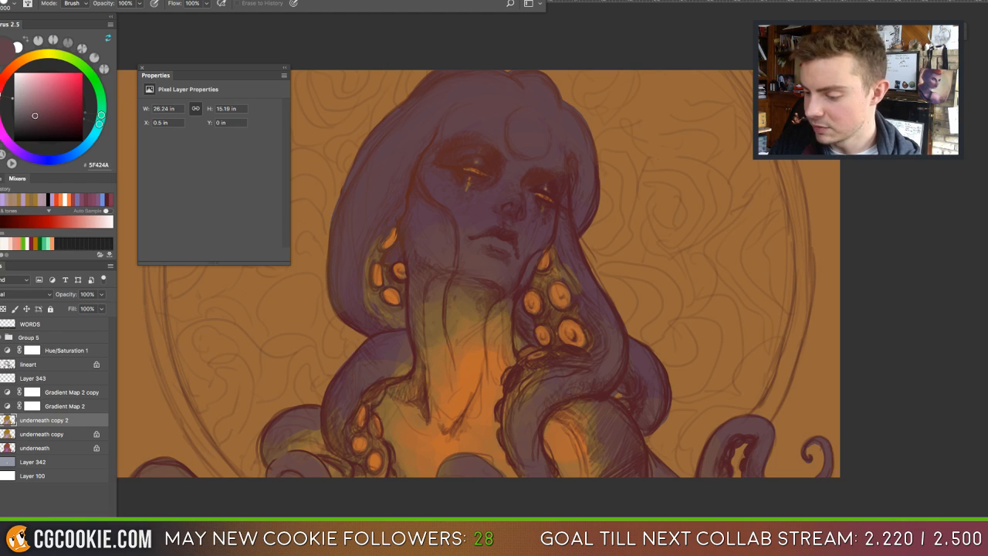
{"action": "key", "text": "ctrl+shift+alt+n"}
{"action": "key", "text": "g"}
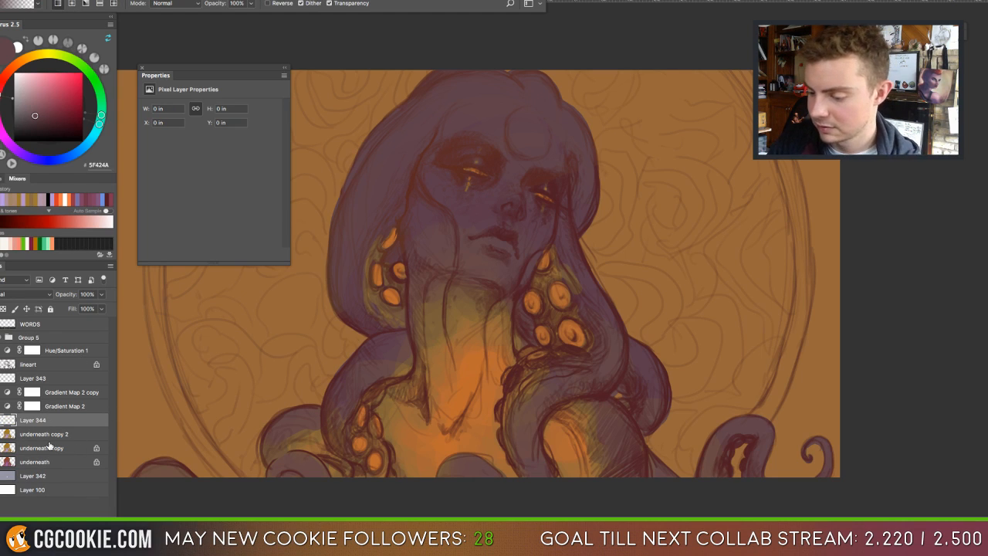
{"action": "left_click", "coordinate": [7, 436], "text": "super"}
{"action": "left_click", "coordinate": [38, 522], "text": "super"}
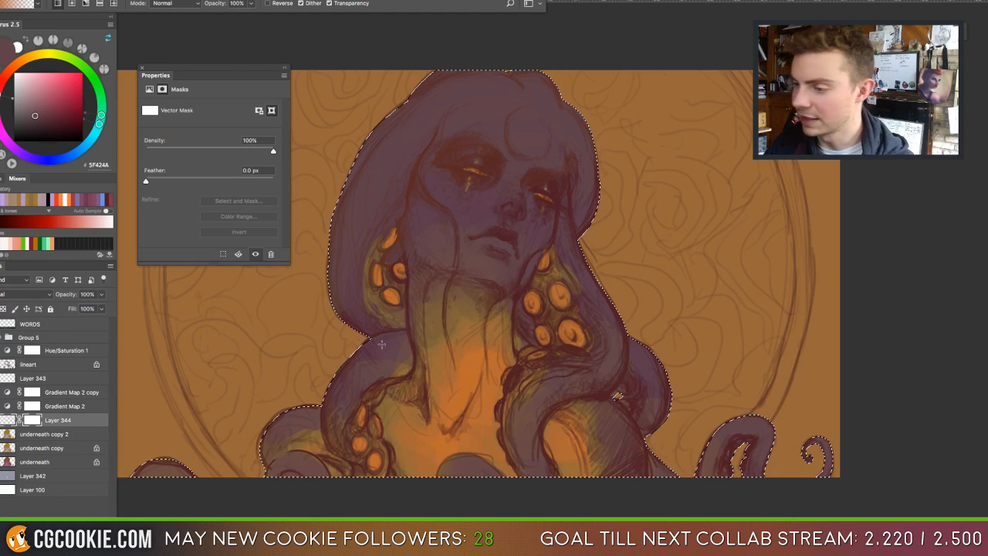
Pick golden yellow BE911D and draw a gradient on Layer 344 that fades from below the canvas up to the forehead.
{"action": "left_click", "coordinate": [17, 63]}
{"action": "left_click", "coordinate": [63, 81]}
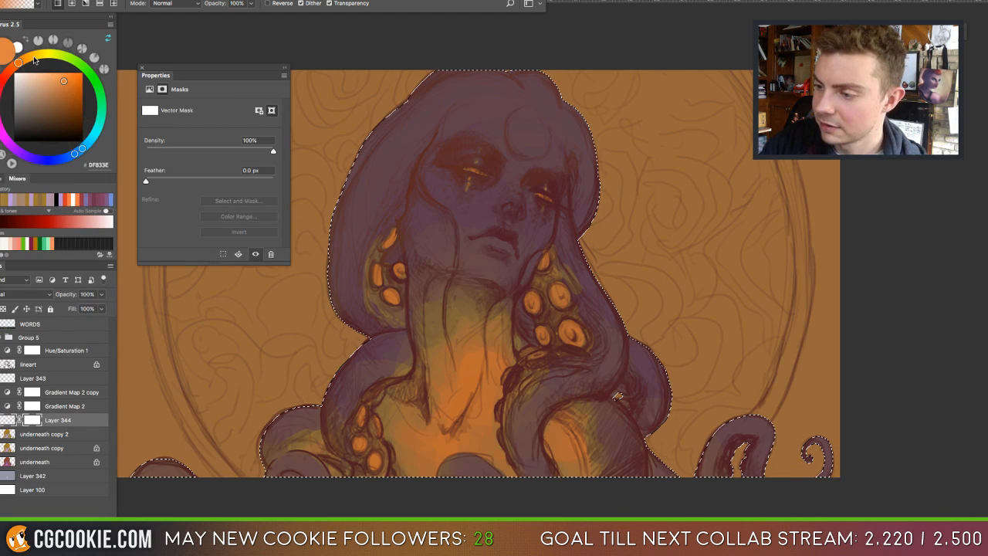
{"action": "left_click", "coordinate": [34, 58]}
{"action": "left_click", "coordinate": [72, 90]}
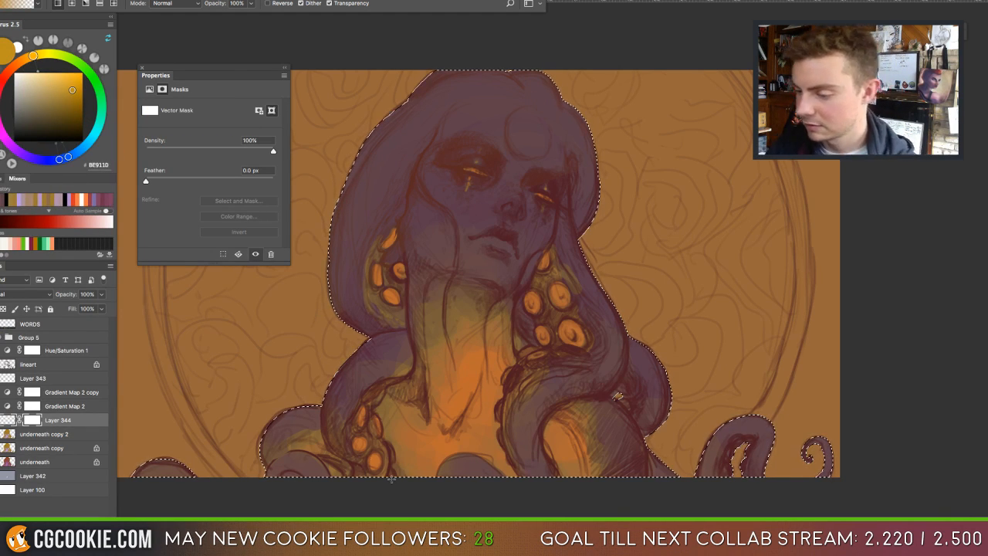
{"action": "left_click_drag", "start_coordinate": [466, 512], "coordinate": [486, 146]}
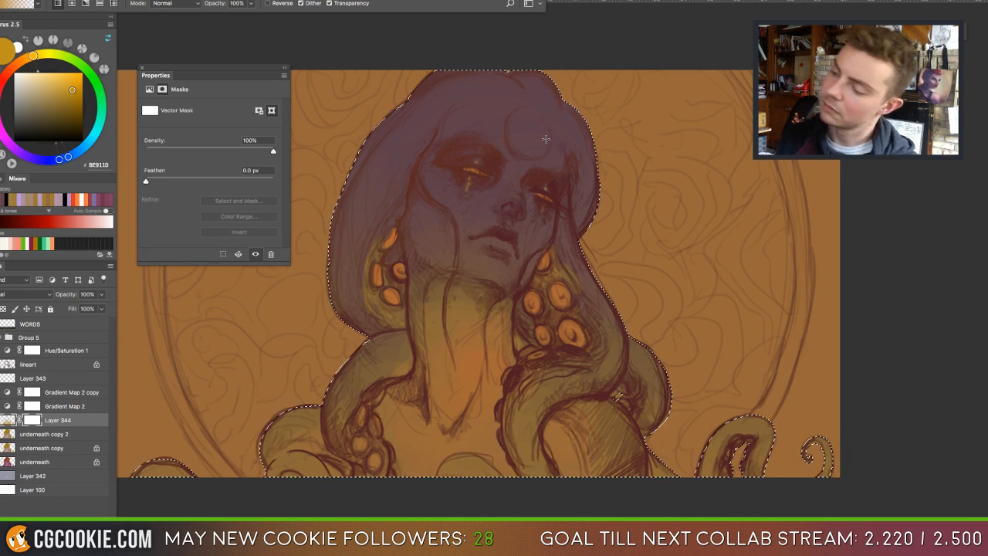
Shift the hue of the gradient on Layer 344 by +116 and remove the selection around the figure.
{"action": "key", "text": "ctrl+u"}
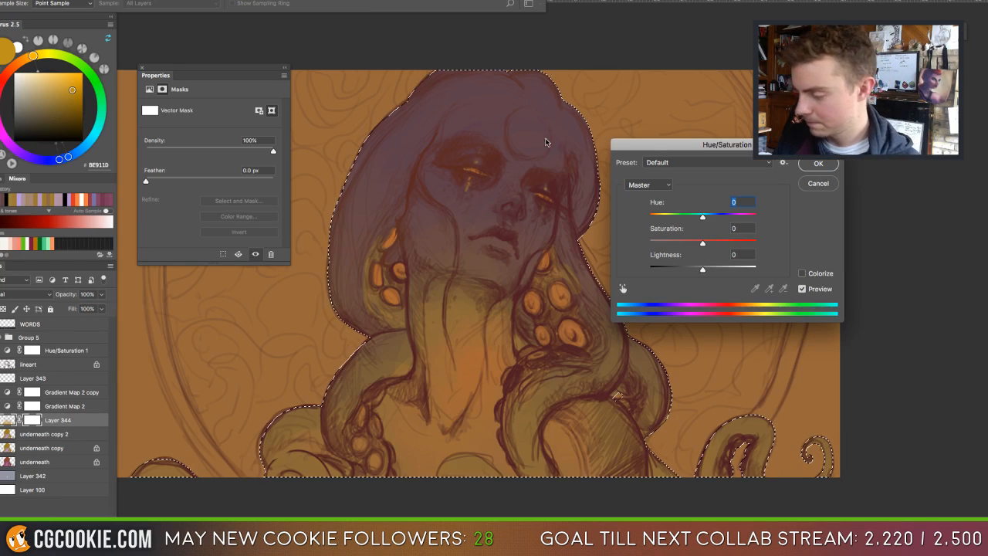
{"action": "left_click_drag", "start_coordinate": [702, 216], "coordinate": [741, 213]}
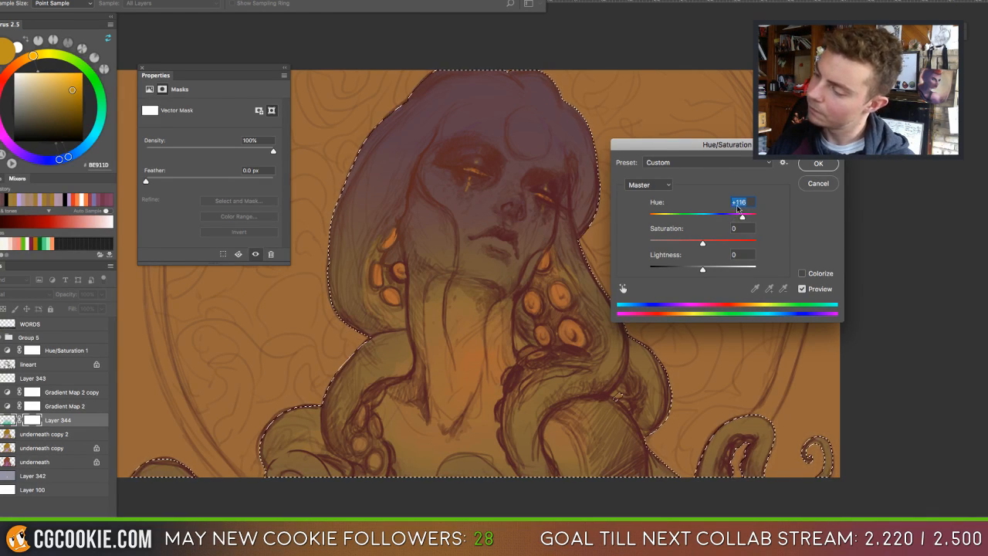
{"action": "key", "text": "Return"}
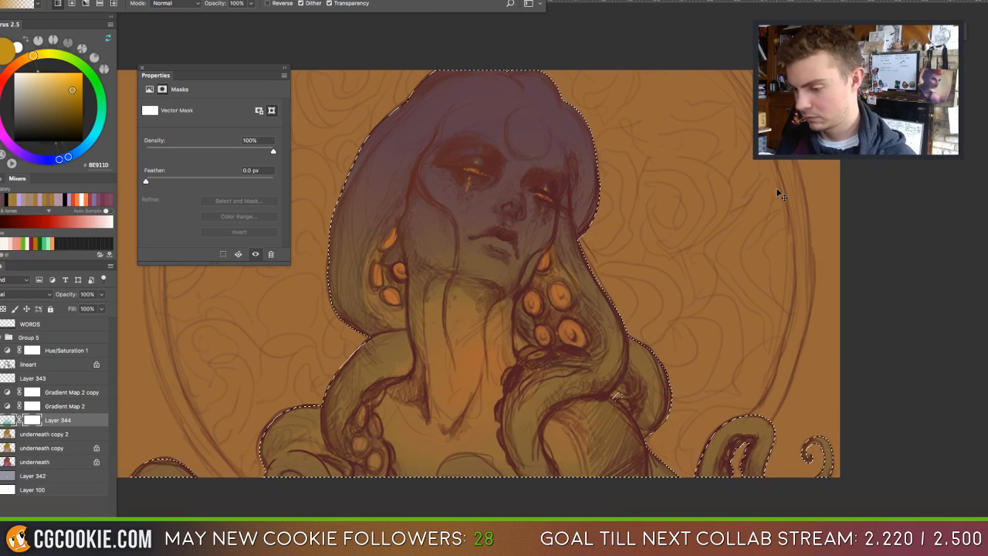
{"action": "key", "text": "ctrl+d"}
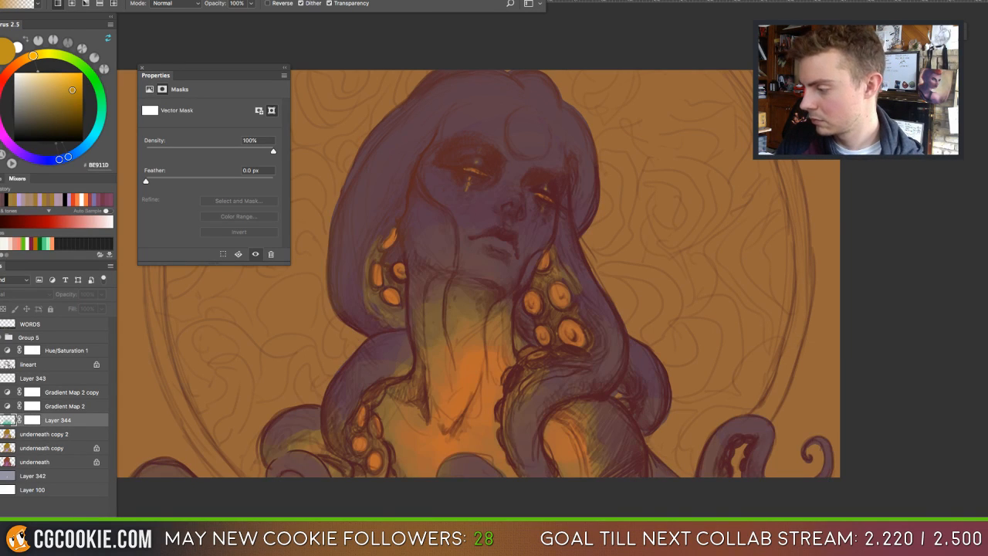
{"action": "key", "text": "ctrl+z"}
{"action": "key", "text": "ctrl+z"}
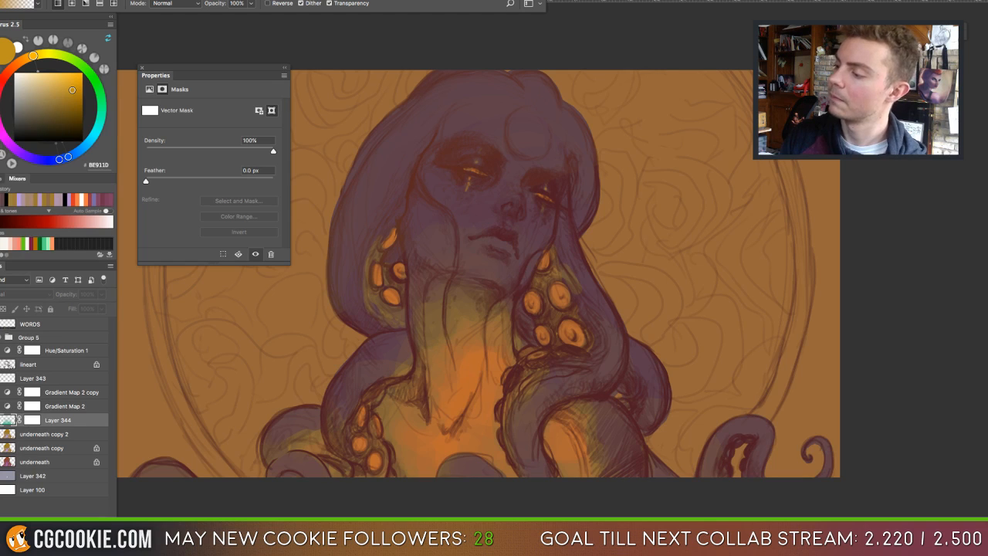
Show Layer 344 at 73% opacity and move Gradient Map 2 directly below it.
{"action": "key", "text": "ctrl+comma"}
{"action": "left_click", "coordinate": [101, 294]}
{"action": "left_click_drag", "start_coordinate": [102, 307], "coordinate": [88, 308]}
{"action": "left_click_drag", "start_coordinate": [9, 399], "coordinate": [7, 421]}
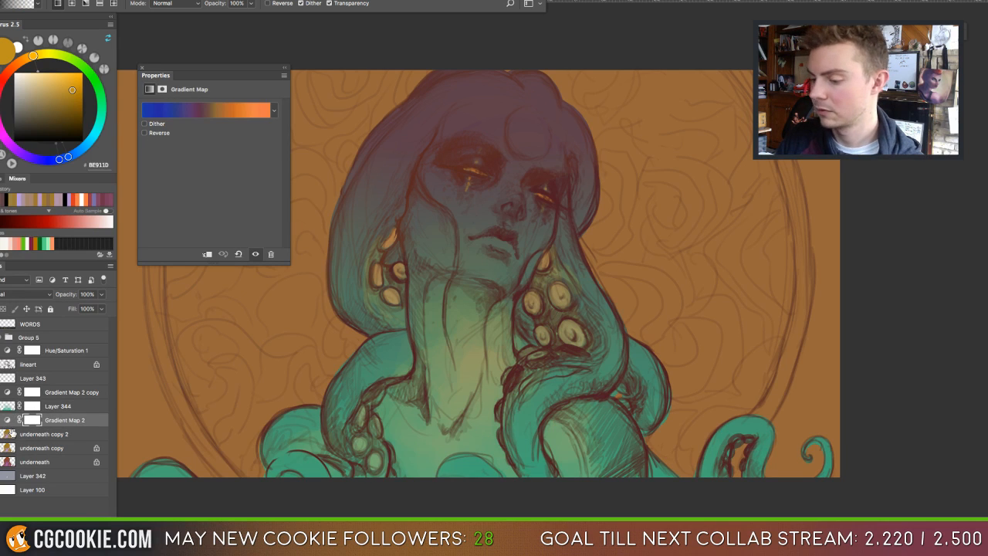
Shift the hue of Layer 344 by -24 and switch to the Brush tool.
{"action": "left_click", "coordinate": [9, 407]}
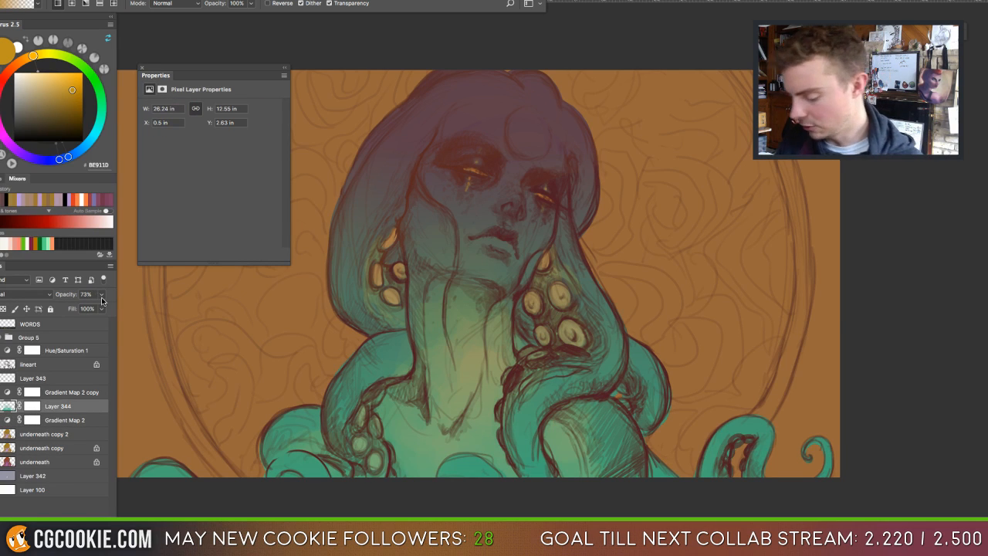
{"action": "key", "text": "ctrl+u"}
{"action": "left_click_drag", "start_coordinate": [713, 222], "coordinate": [690, 216]}
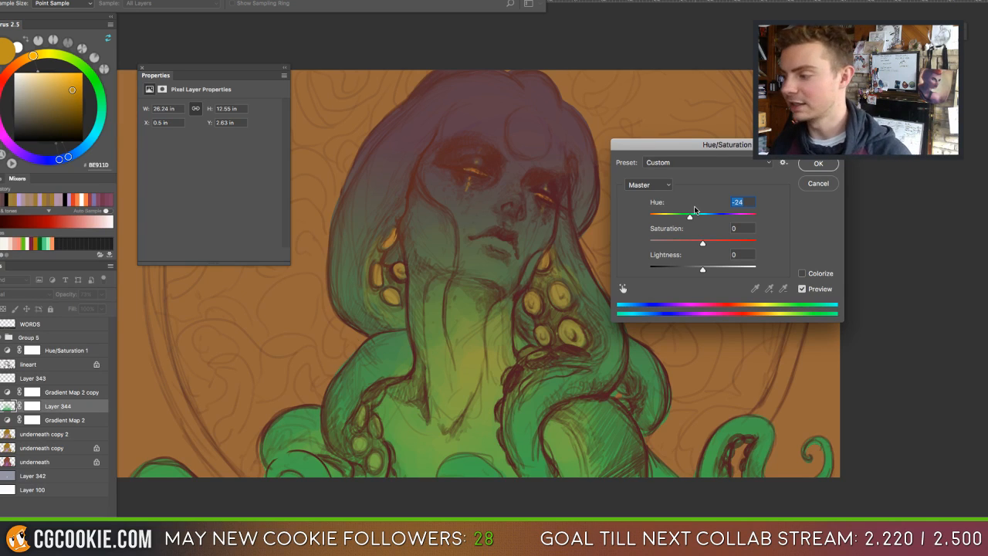
{"action": "left_click", "coordinate": [819, 162]}
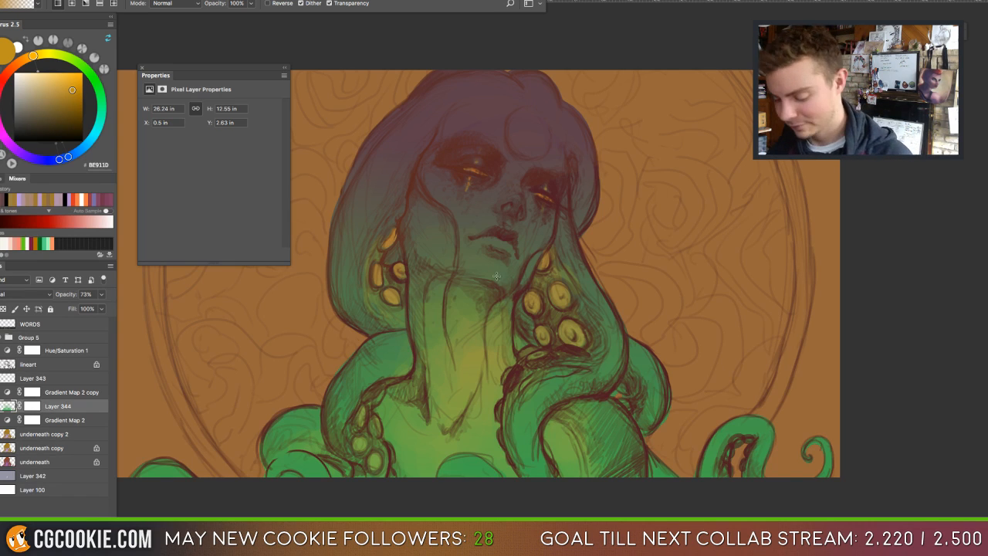
{"action": "key", "text": "b"}
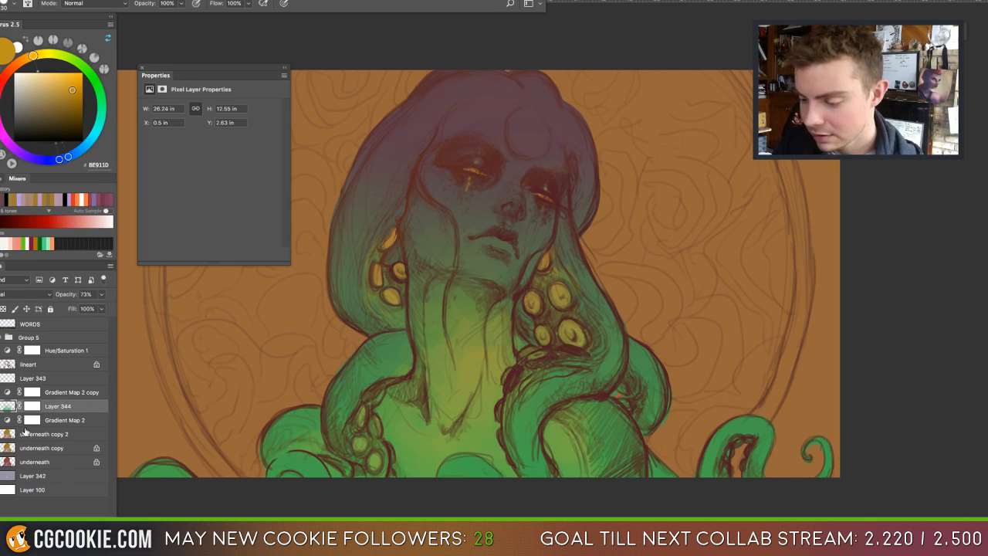
Add a new empty layer directly above the lineart layer and make Layer 343 active with the line art visible.
{"action": "left_click", "coordinate": [28, 368]}
{"action": "key", "text": "super+shift+alt+n"}
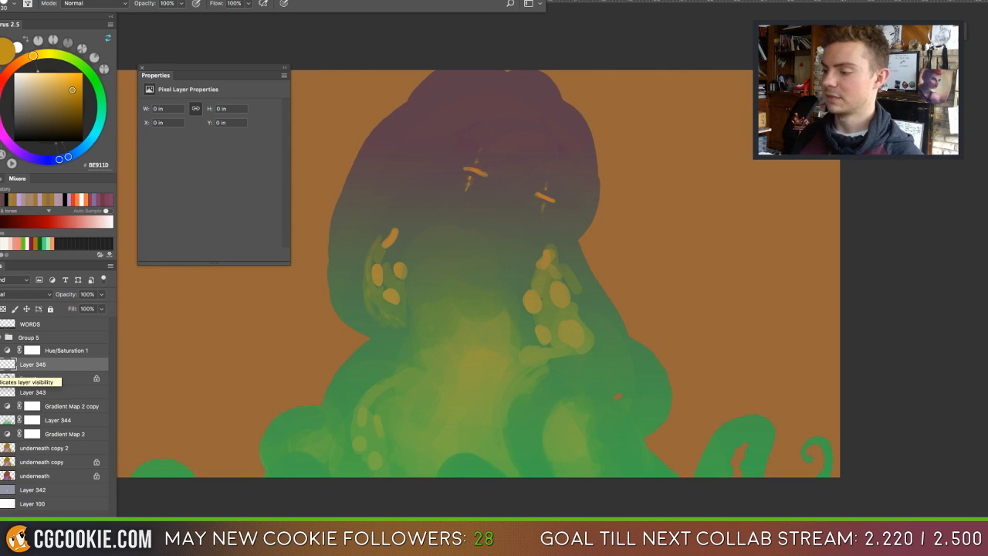
{"action": "left_click", "coordinate": [1, 378]}
{"action": "left_click", "coordinate": [6, 392]}
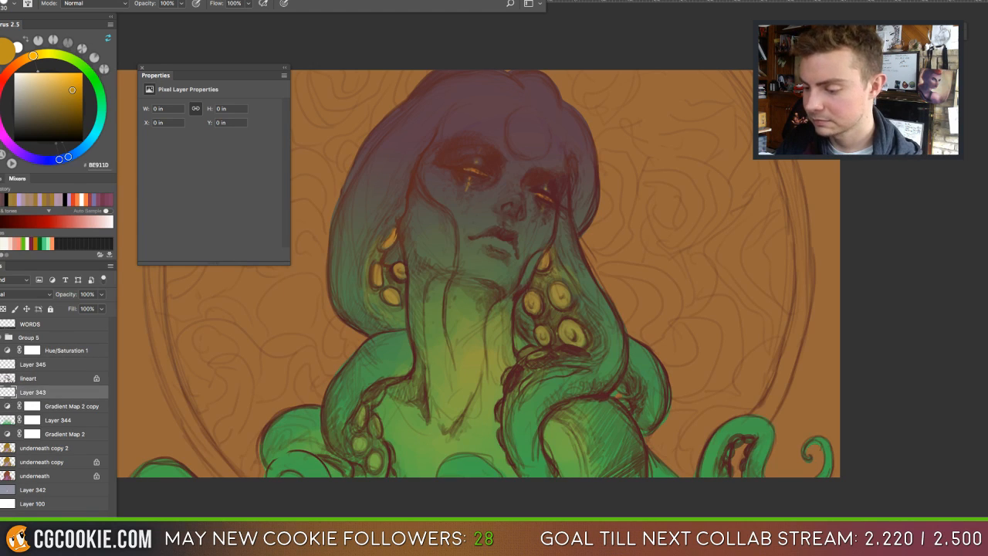
Sample golden brown A77931 from the sucker beside the face and paint the thin strands over the face and neck on Layer 343.
{"action": "left_click", "coordinate": [473, 169], "text": "alt"}
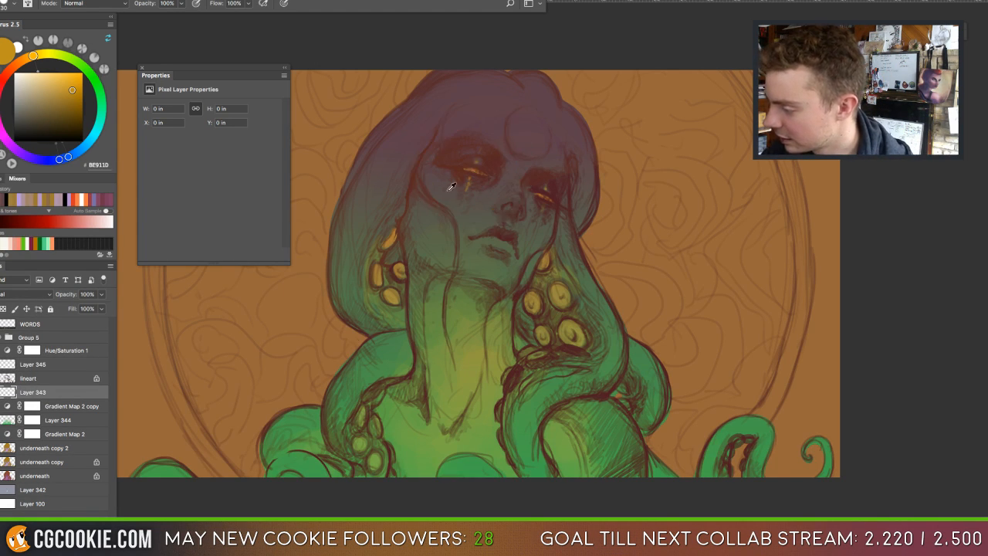
{"action": "left_click", "coordinate": [396, 236], "text": "alt"}
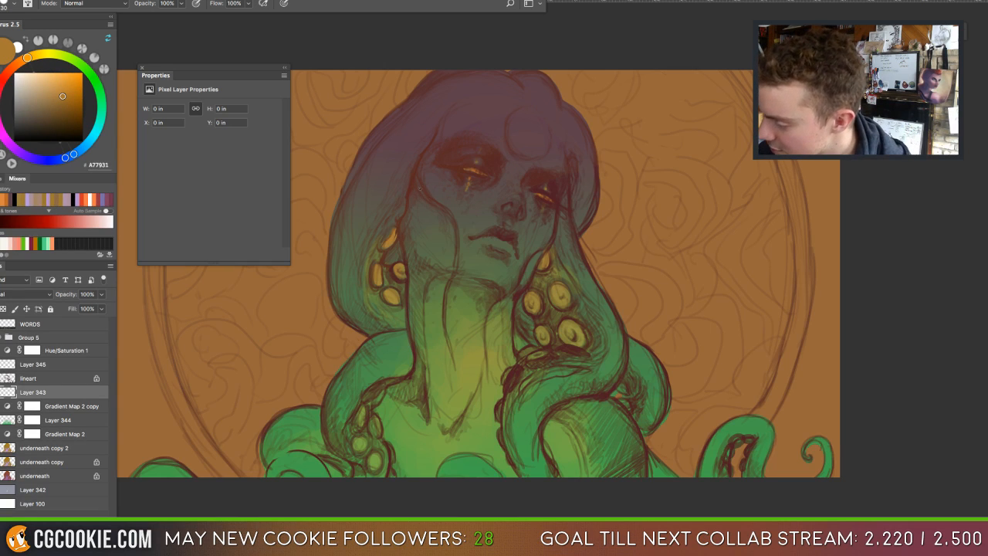
{"action": "left_click_drag", "start_coordinate": [419, 186], "coordinate": [434, 202]}
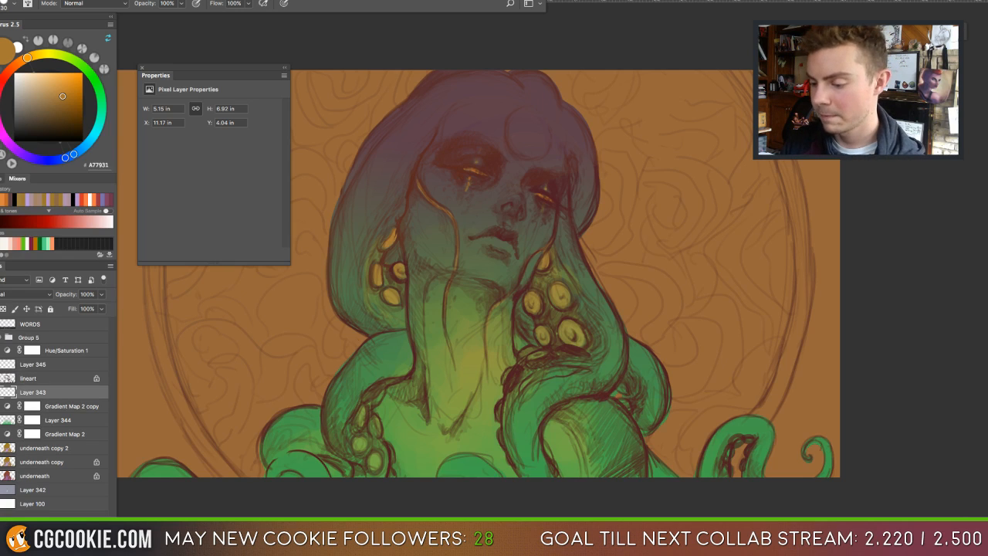
{"action": "left_click", "coordinate": [1, 378]}
{"action": "left_click", "coordinate": [2, 378]}
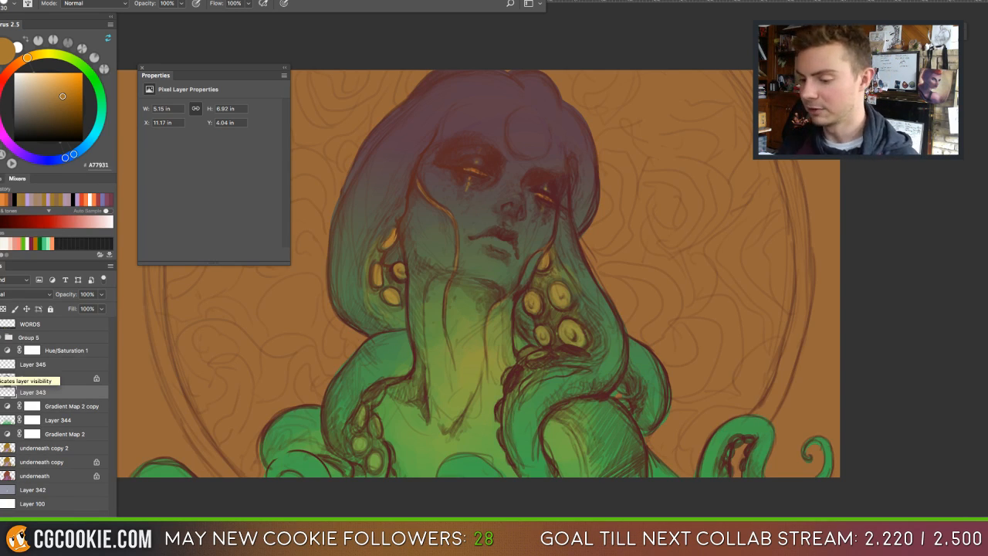
Select the lineart layer and lock its transparent pixels.
{"action": "left_click", "coordinate": [16, 378]}
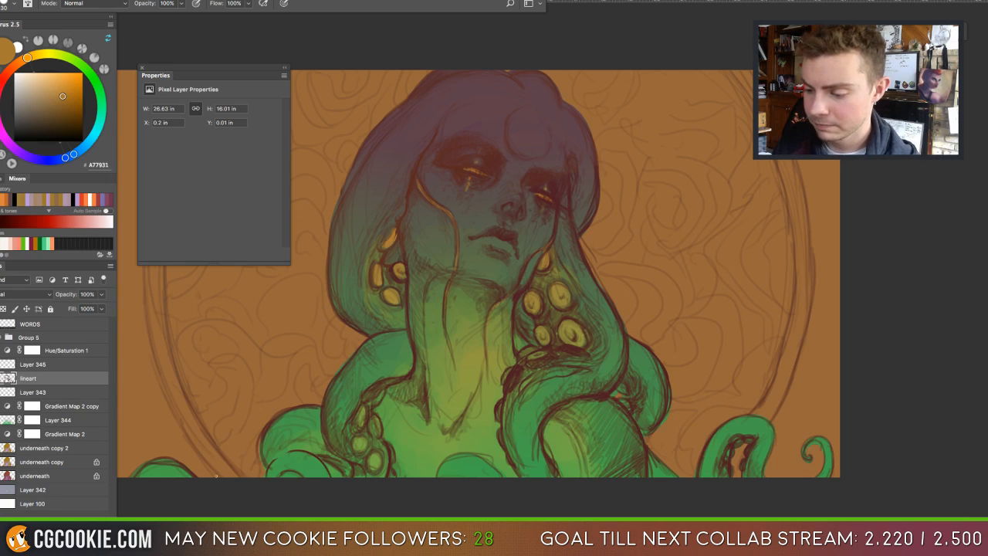
{"action": "left_click", "coordinate": [0, 378]}
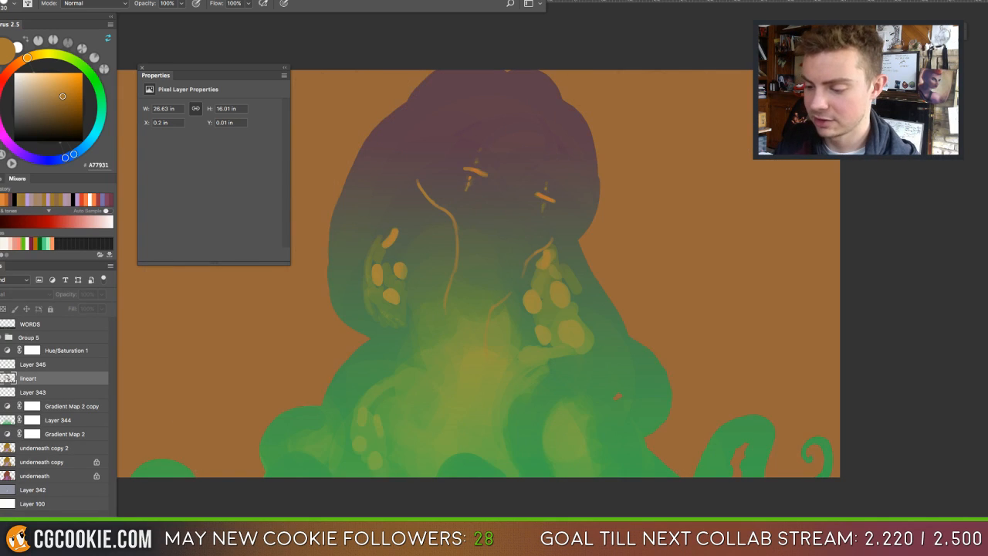
{"action": "left_click", "coordinate": [1, 378]}
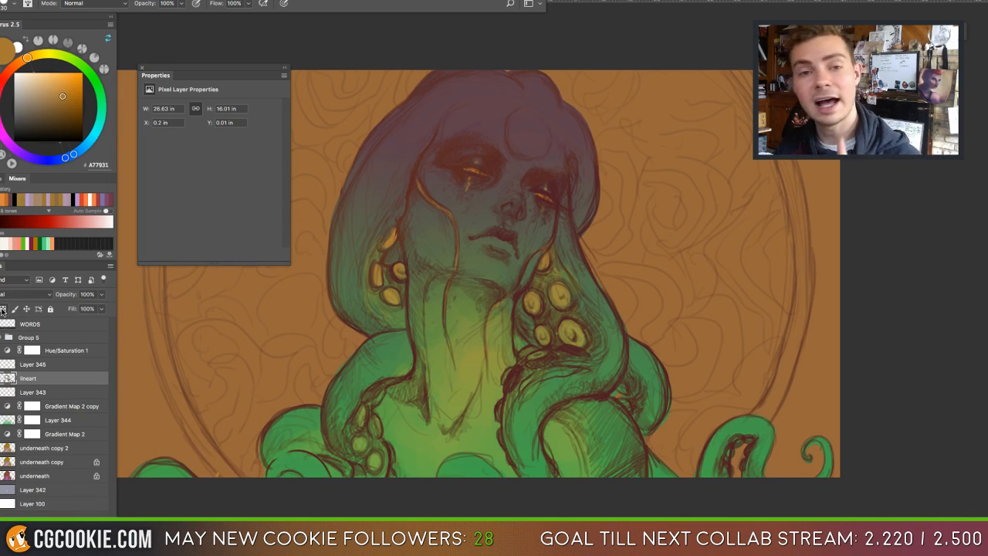
{"action": "left_click", "coordinate": [4, 310]}
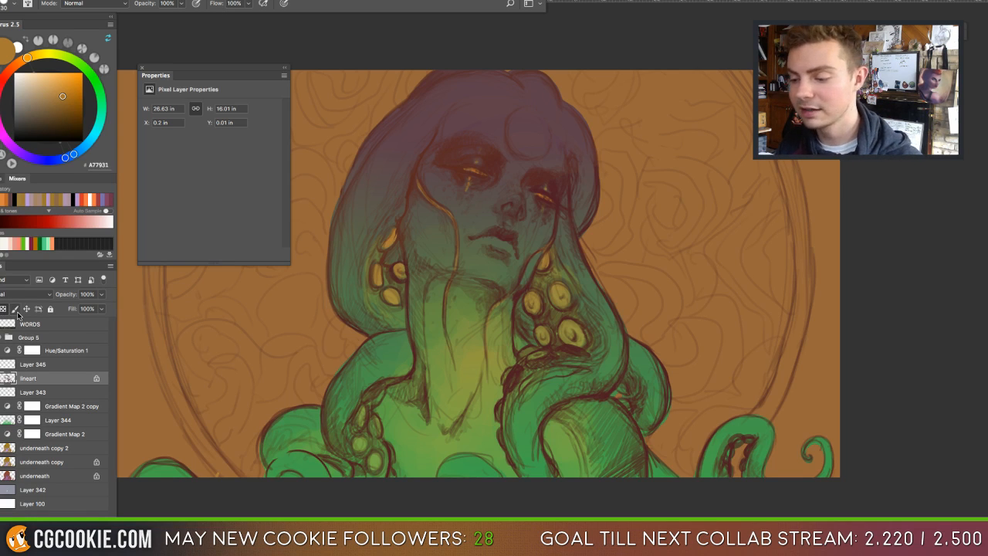
Sample the purple at the top of the head, darken it to 4E333A and enlarge the brush to 500 px.
{"action": "left_click", "coordinate": [494, 94], "text": "alt"}
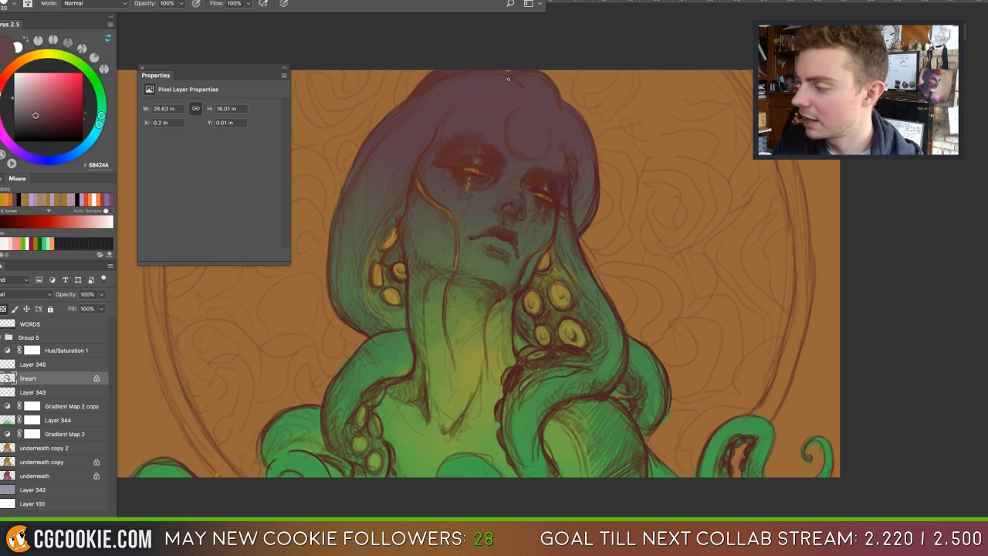
{"action": "left_click_drag", "start_coordinate": [34, 115], "coordinate": [39, 119]}
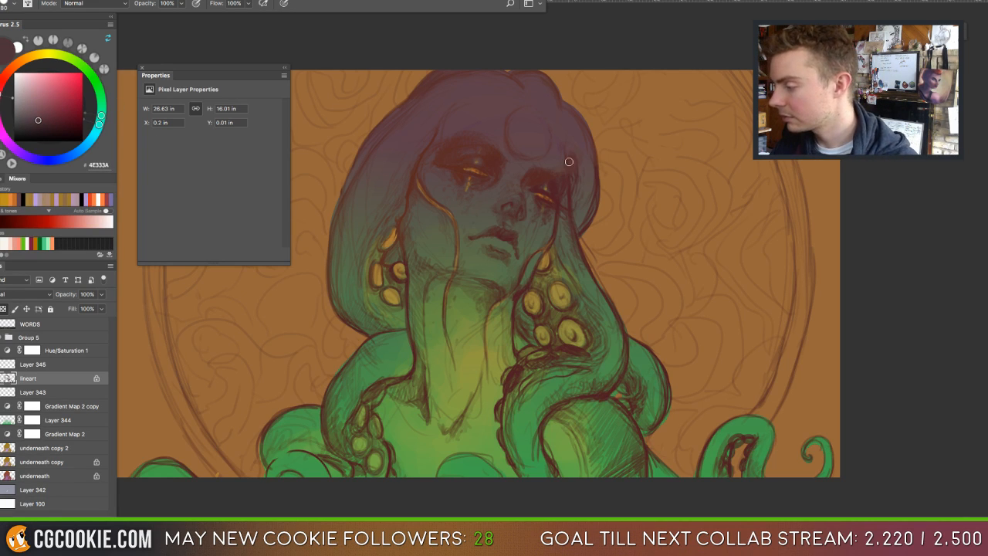
{"action": "key", "text": "]"}
{"action": "key", "text": "]"}
{"action": "key", "text": "]"}
{"action": "key", "text": "]"}
{"action": "key", "text": "]"}
{"action": "key", "text": "]"}
{"action": "key", "text": "]"}
{"action": "key", "text": "]"}
{"action": "key", "text": "]"}
{"action": "key", "text": "]"}
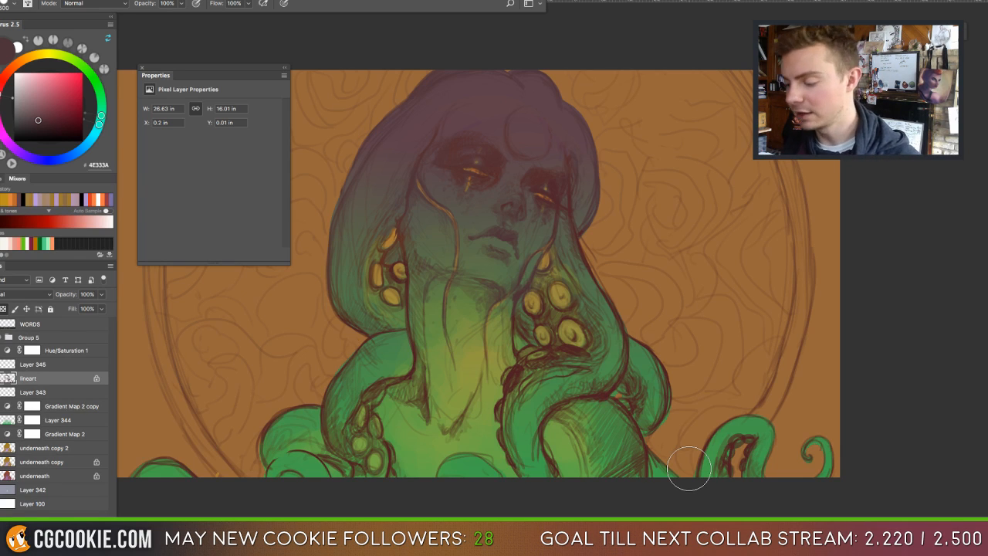
Sample green from the chest, deepen it to 4E922D and tint the line art of the tentacle on the figure's left side.
{"action": "left_click", "coordinate": [398, 441], "text": "alt"}
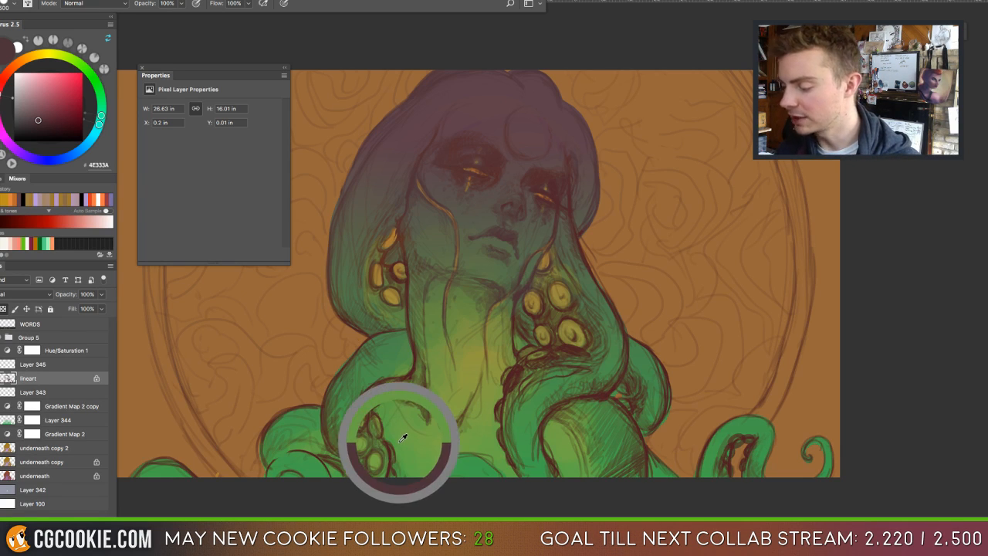
{"action": "left_click", "coordinate": [57, 99]}
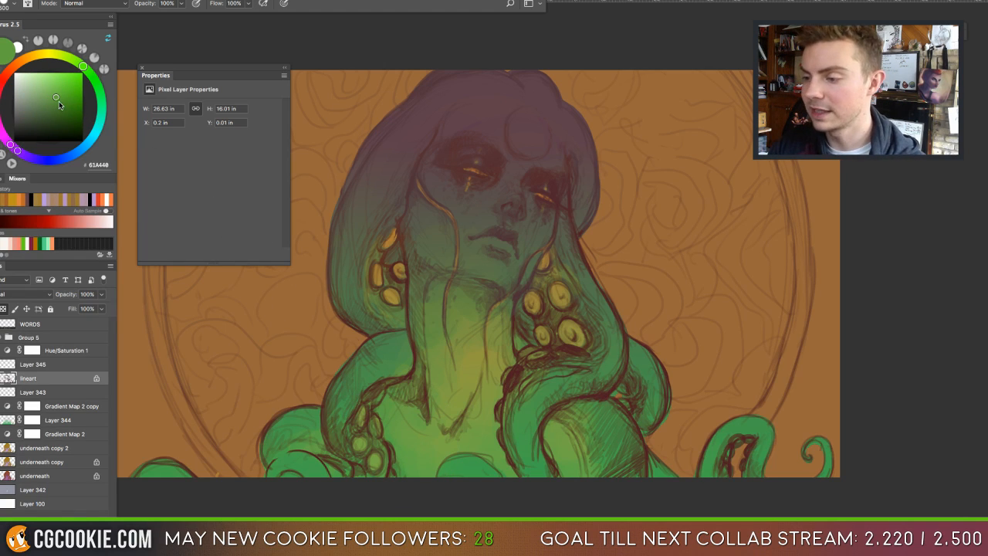
{"action": "left_click_drag", "start_coordinate": [59, 101], "coordinate": [62, 102]}
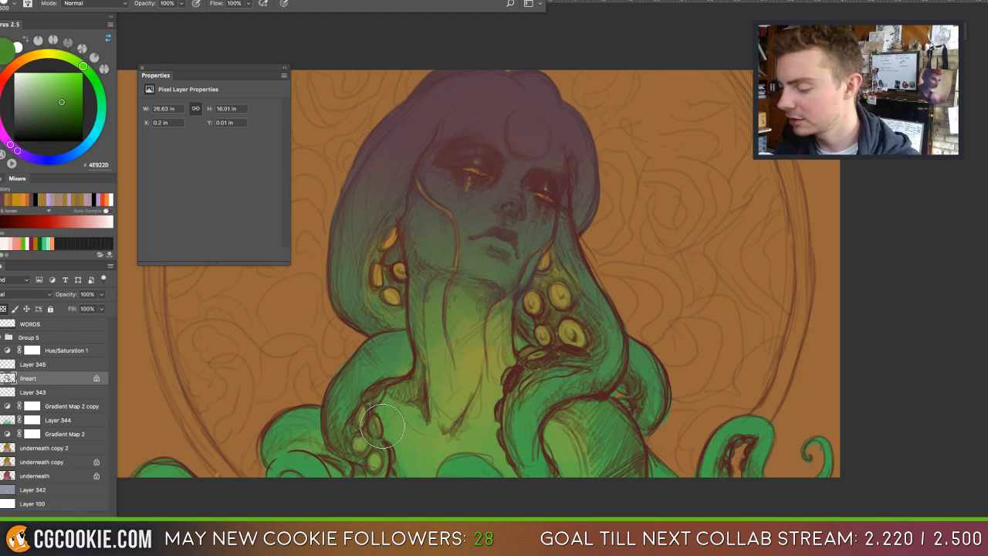
{"action": "mouse_move", "coordinate": [381, 425]}
{"action": "left_mouse_down"}
{"action": "mouse_move", "coordinate": [387, 464]}
{"action": "mouse_move", "coordinate": [384, 443]}
{"action": "mouse_move", "coordinate": [359, 424]}
{"action": "mouse_move", "coordinate": [356, 384]}
{"action": "mouse_move", "coordinate": [361, 372]}
{"action": "mouse_move", "coordinate": [363, 388]}
{"action": "mouse_move", "coordinate": [401, 372]}
{"action": "mouse_move", "coordinate": [422, 349]}
{"action": "mouse_move", "coordinate": [411, 284]}
{"action": "mouse_move", "coordinate": [377, 252]}
{"action": "mouse_move", "coordinate": [391, 221]}
{"action": "left_mouse_up"}
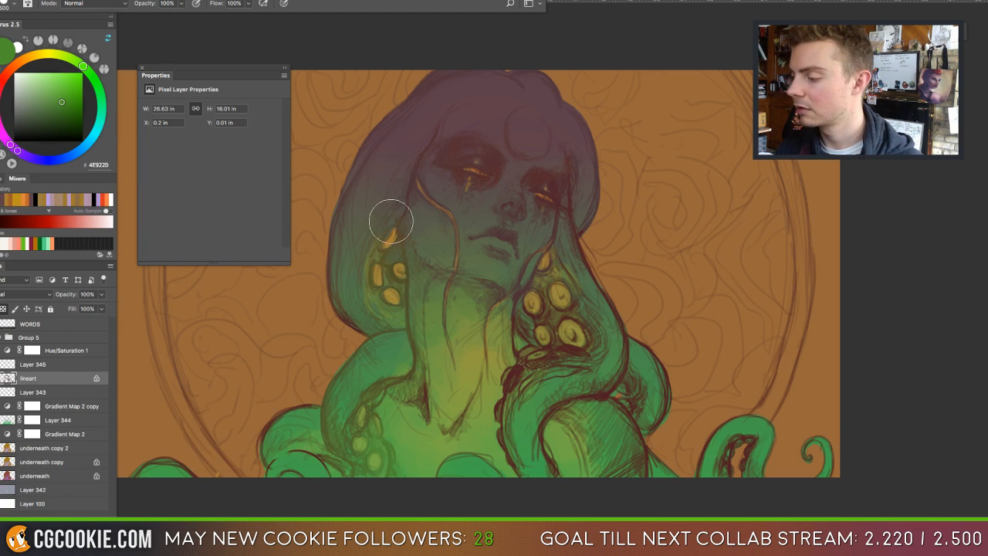
Try tinting the lower-left tentacle and background circle lines green and erasing part of them, and undo both strokes.
{"action": "mouse_move", "coordinate": [358, 457]}
{"action": "left_mouse_down"}
{"action": "mouse_move", "coordinate": [319, 470]}
{"action": "mouse_move", "coordinate": [269, 442]}
{"action": "mouse_move", "coordinate": [292, 406]}
{"action": "mouse_move", "coordinate": [274, 438]}
{"action": "mouse_move", "coordinate": [177, 472]}
{"action": "mouse_move", "coordinate": [148, 466]}
{"action": "left_mouse_up"}
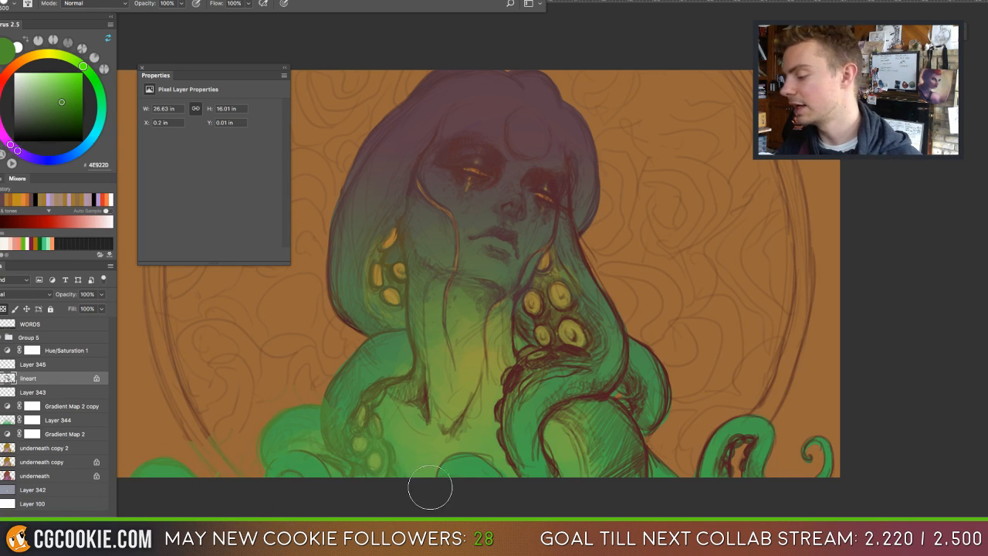
{"action": "key", "text": "e"}
{"action": "left_click_drag", "start_coordinate": [194, 412], "coordinate": [226, 417]}
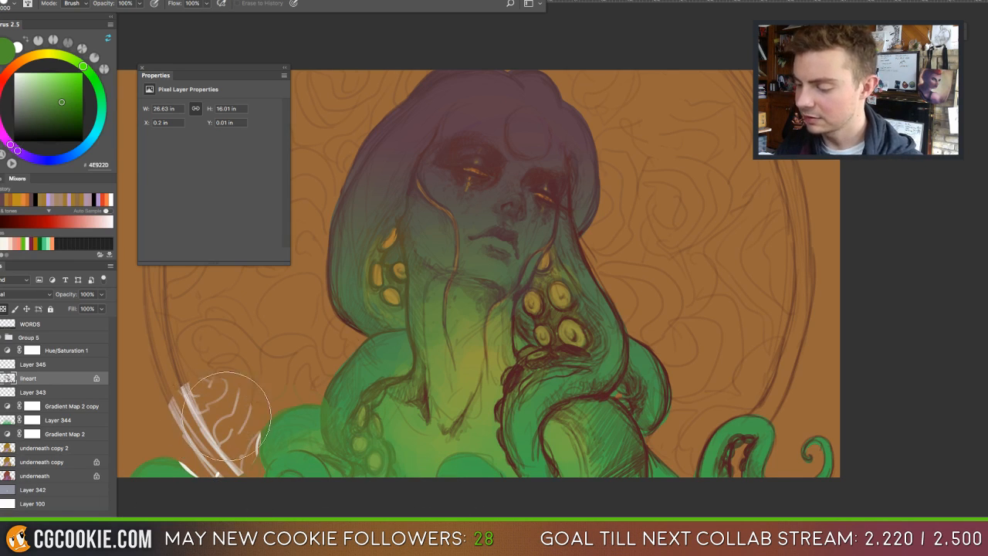
{"action": "key", "text": "ctrl+z"}
{"action": "key", "text": "ctrl+z"}
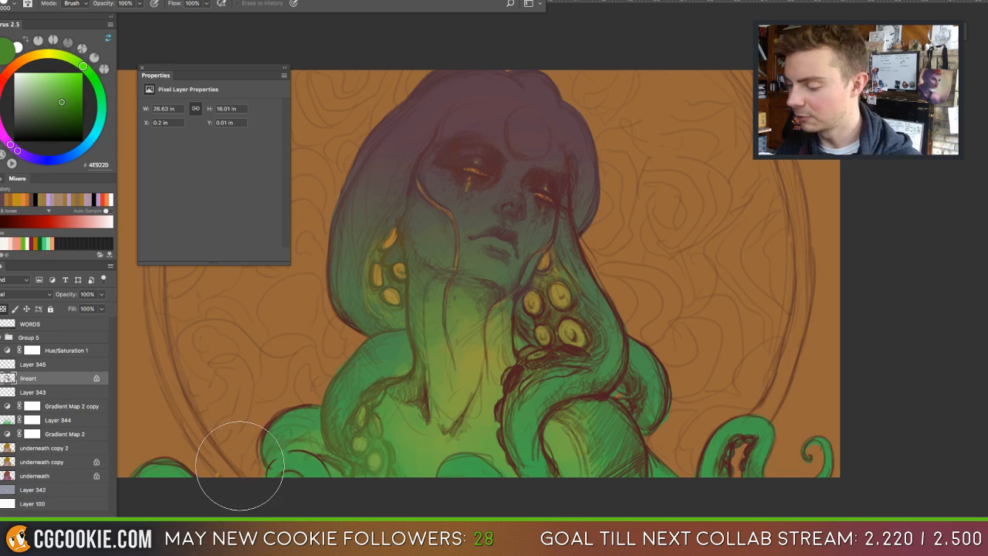
Brush green over the line art of the lower tentacles and shoulder, keeping the hair outline in sampled dark maroon 4E3338.
{"action": "key", "text": "b"}
{"action": "mouse_move", "coordinate": [309, 463]}
{"action": "left_mouse_down"}
{"action": "mouse_move", "coordinate": [270, 432]}
{"action": "mouse_move", "coordinate": [309, 440]}
{"action": "mouse_move", "coordinate": [297, 433]}
{"action": "left_mouse_up"}
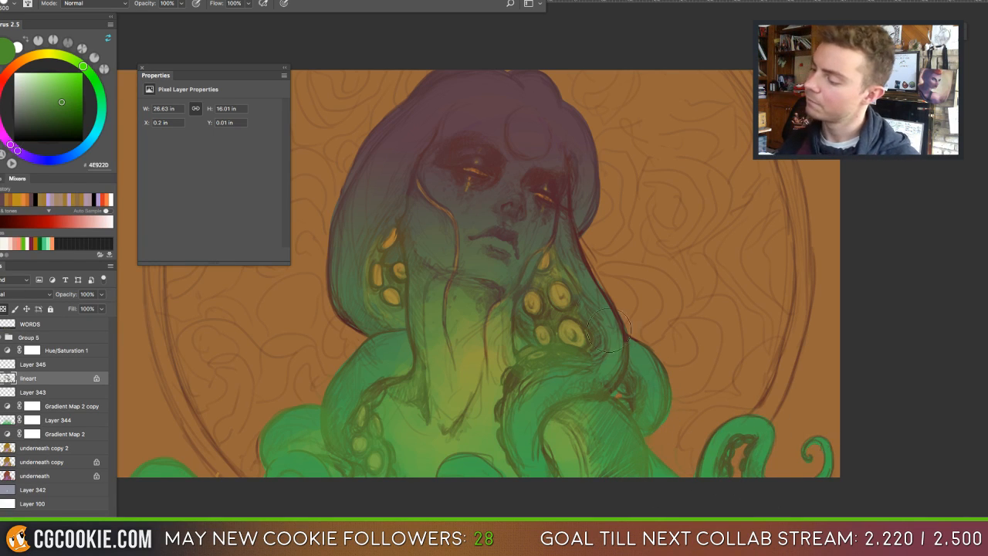
{"action": "mouse_move", "coordinate": [583, 255]}
{"action": "left_mouse_down"}
{"action": "mouse_move", "coordinate": [599, 185]}
{"action": "mouse_move", "coordinate": [592, 158]}
{"action": "mouse_move", "coordinate": [517, 211]}
{"action": "mouse_move", "coordinate": [532, 222]}
{"action": "mouse_move", "coordinate": [566, 216]}
{"action": "mouse_move", "coordinate": [570, 111]}
{"action": "mouse_move", "coordinate": [517, 134]}
{"action": "mouse_move", "coordinate": [384, 247]}
{"action": "left_mouse_up"}
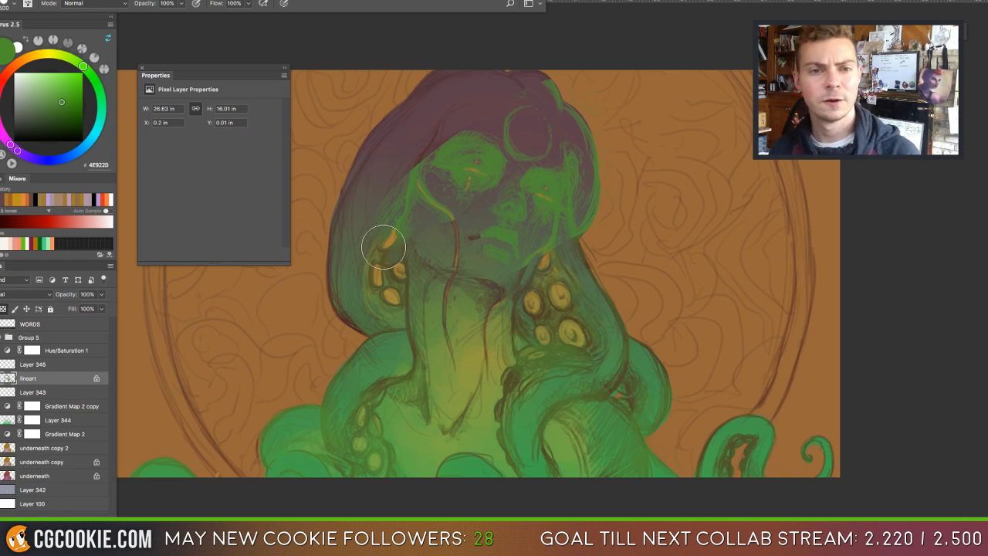
{"action": "key", "text": "super+z"}
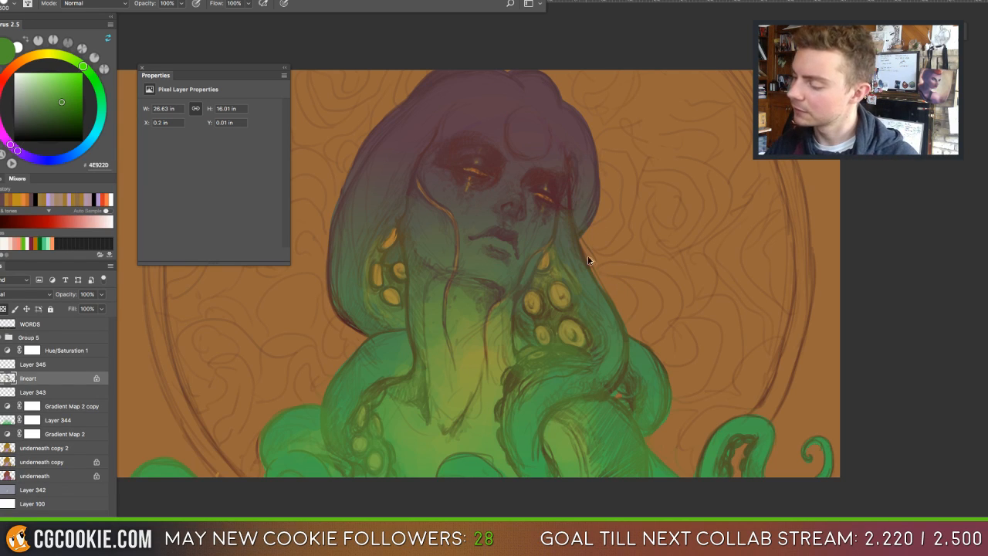
{"action": "left_click", "coordinate": [508, 232], "text": "alt"}
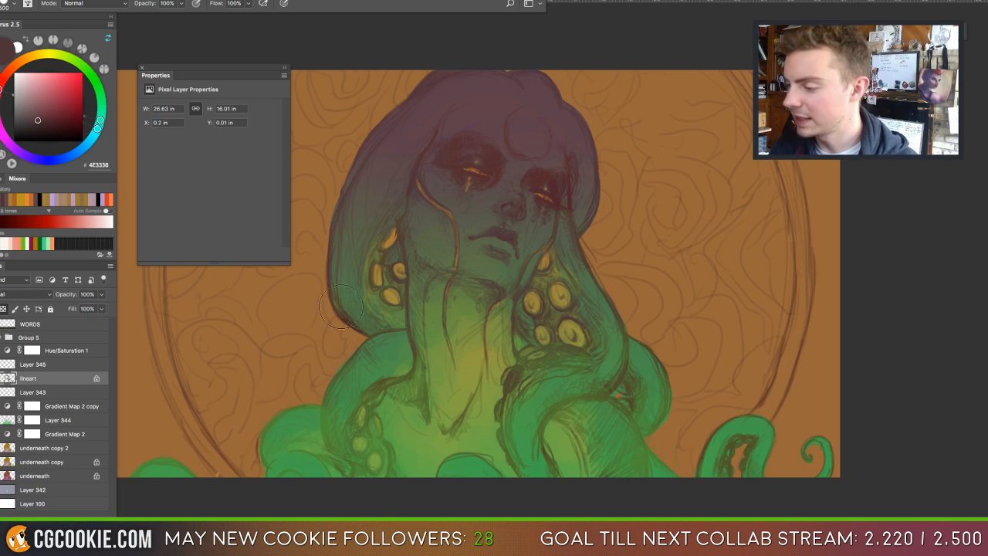
Try recoloring the figure's line art black with a much larger brush, and undo the black strokes.
{"action": "key", "text": "d"}
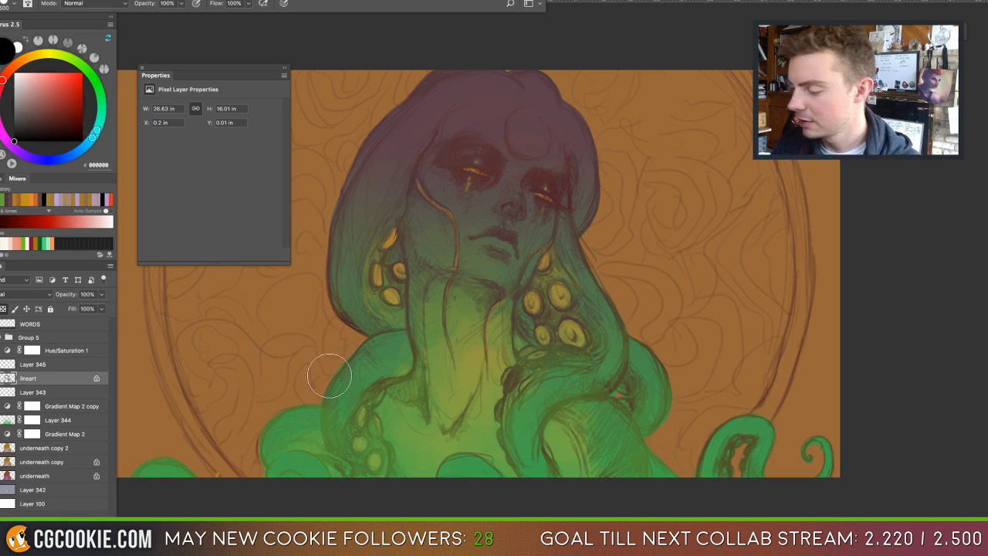
{"action": "mouse_move", "coordinate": [320, 372]}
{"action": "left_mouse_down"}
{"action": "mouse_move", "coordinate": [374, 383]}
{"action": "mouse_move", "coordinate": [353, 456]}
{"action": "mouse_move", "coordinate": [359, 411]}
{"action": "mouse_move", "coordinate": [272, 461]}
{"action": "mouse_move", "coordinate": [148, 480]}
{"action": "mouse_move", "coordinate": [493, 455]}
{"action": "mouse_move", "coordinate": [785, 481]}
{"action": "mouse_move", "coordinate": [476, 431]}
{"action": "mouse_move", "coordinate": [492, 372]}
{"action": "mouse_move", "coordinate": [587, 330]}
{"action": "mouse_move", "coordinate": [308, 319]}
{"action": "mouse_move", "coordinate": [637, 235]}
{"action": "mouse_move", "coordinate": [361, 228]}
{"action": "mouse_move", "coordinate": [547, 158]}
{"action": "mouse_move", "coordinate": [526, 121]}
{"action": "mouse_move", "coordinate": [352, 100]}
{"action": "left_mouse_up"}
{"action": "key", "text": "super+z"}
{"action": "key", "text": "bracketright"}
{"action": "key", "text": "bracketright"}
{"action": "key", "text": "bracketright"}
{"action": "key", "text": "bracketright"}
{"action": "key", "text": "bracketright"}
{"action": "key", "text": "bracketright"}
{"action": "key", "text": "bracketright"}
{"action": "key", "text": "bracketright"}
{"action": "key", "text": "bracketright"}
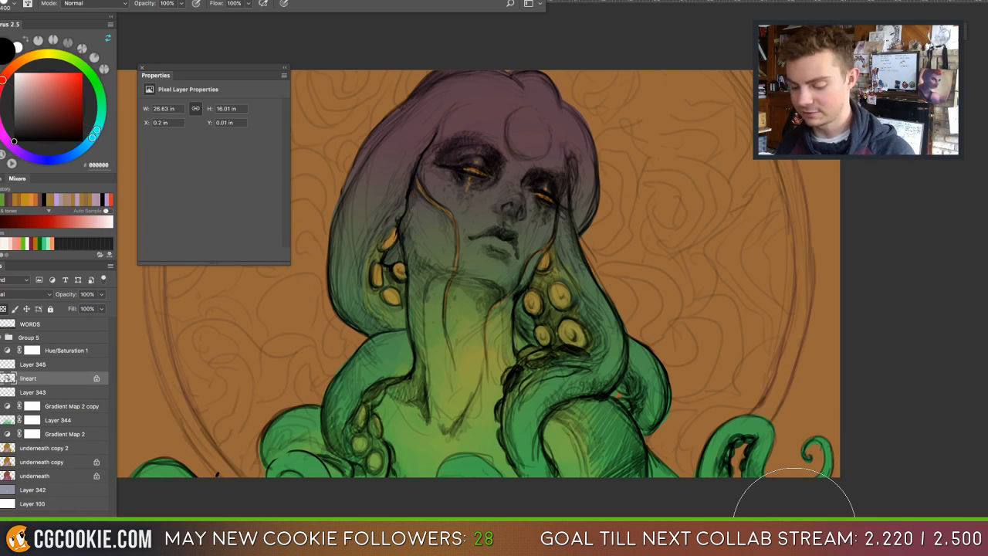
{"action": "key", "text": "ctrl+z"}
{"action": "key", "text": "ctrl+z"}
{"action": "key", "text": "ctrl+z"}
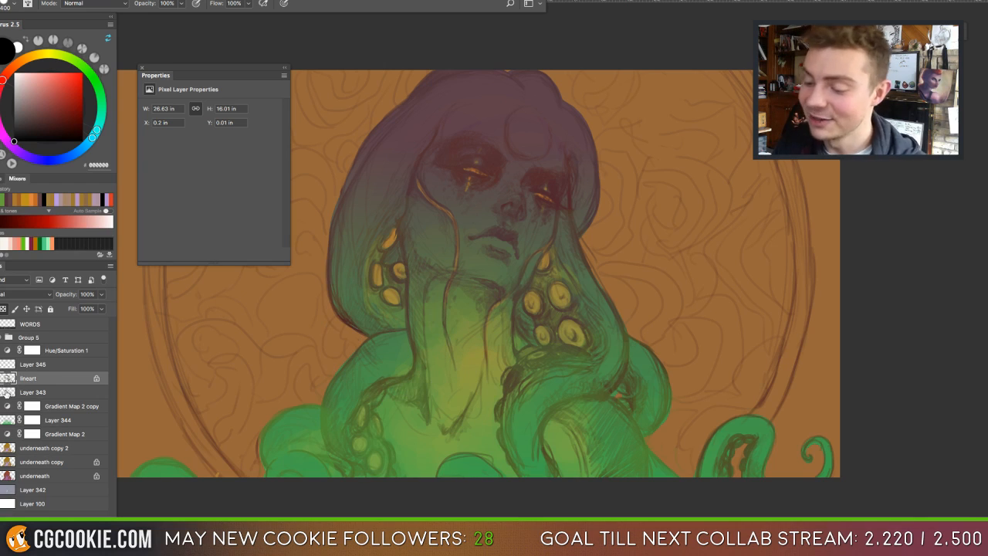
On Layer 345, blend the hair and its line art beside the suckered earring using the Mixer Brush with all layers sampled.
{"action": "left_click", "coordinate": [11, 365]}
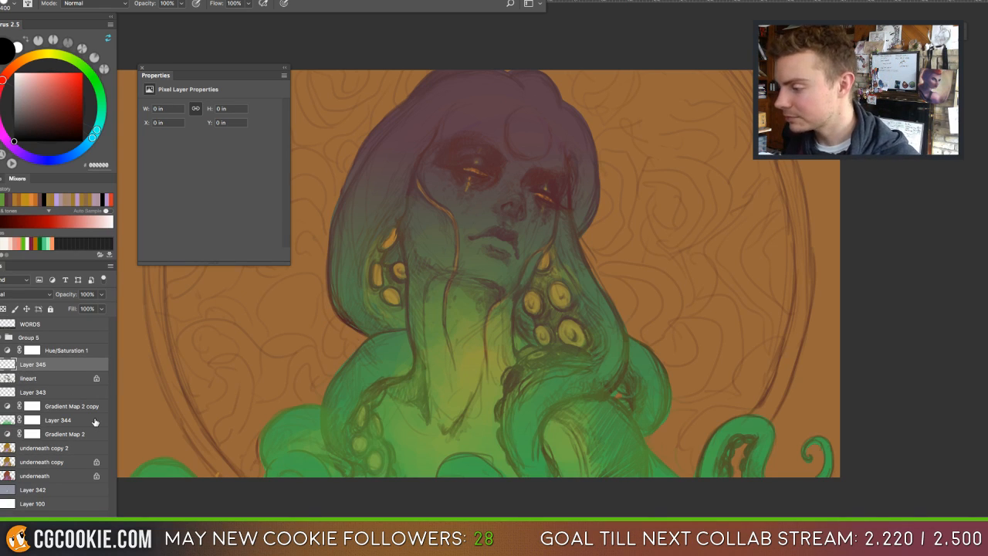
{"action": "key", "text": "shift+b"}
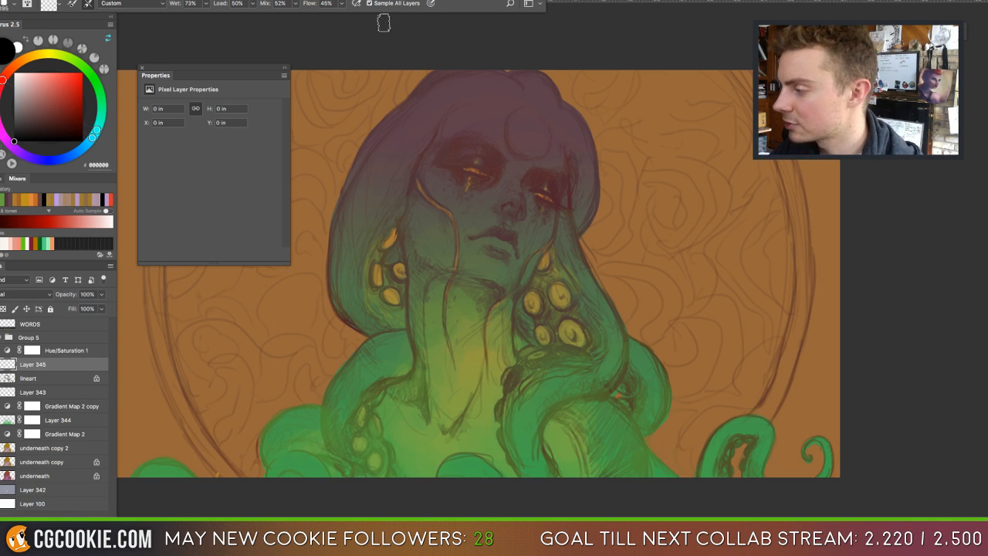
{"action": "left_click", "coordinate": [370, 4]}
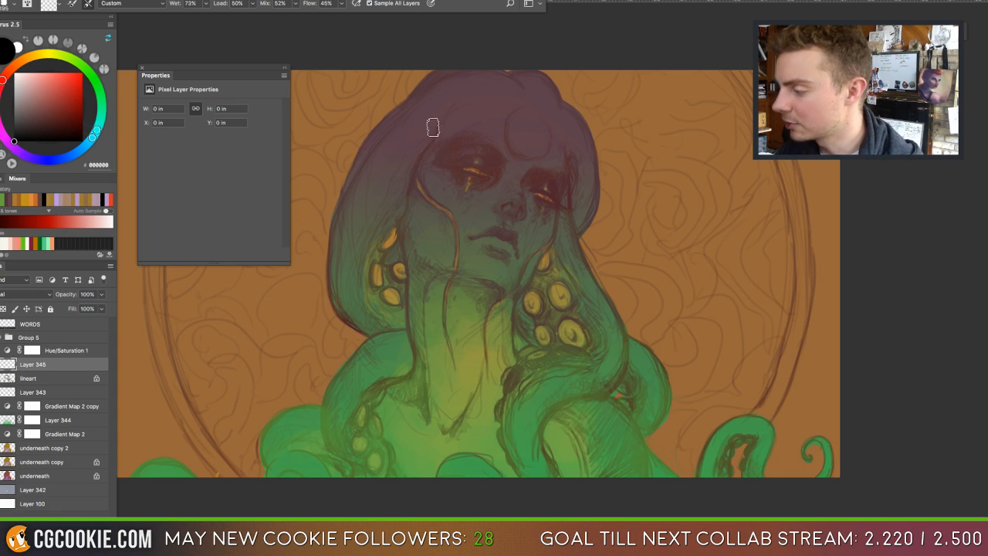
{"action": "left_click_drag", "start_coordinate": [395, 179], "coordinate": [381, 199]}
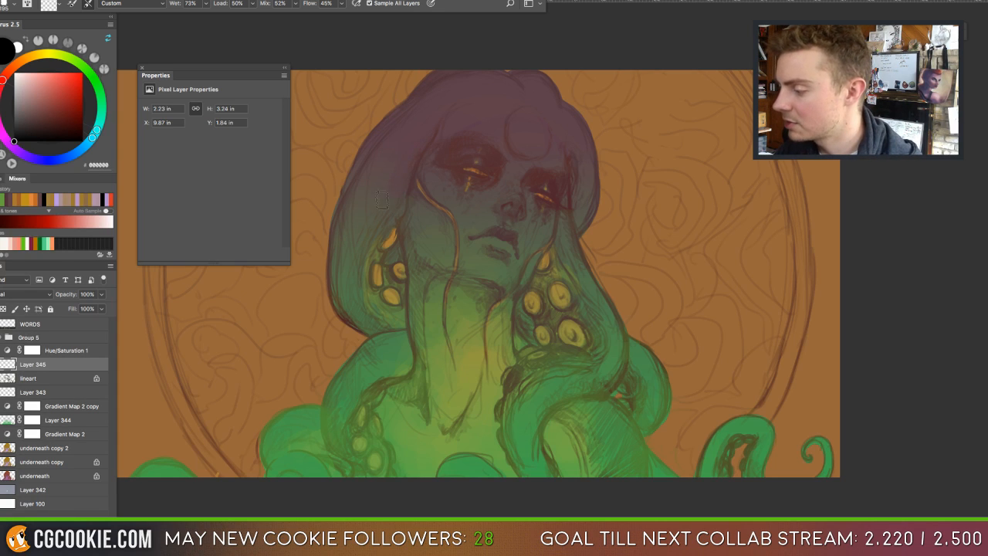
{"action": "left_click_drag", "start_coordinate": [366, 231], "coordinate": [376, 178]}
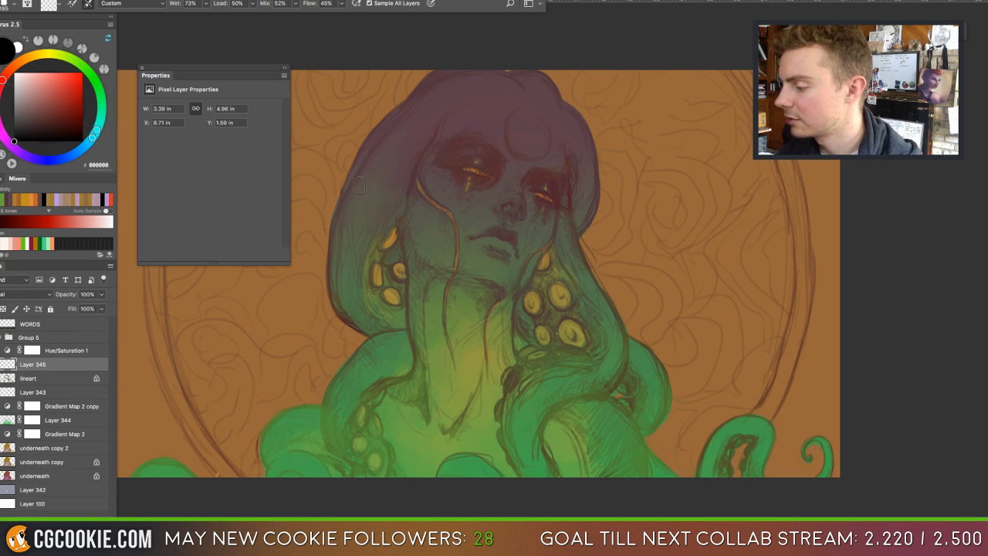
{"action": "left_click_drag", "start_coordinate": [358, 240], "coordinate": [361, 236]}
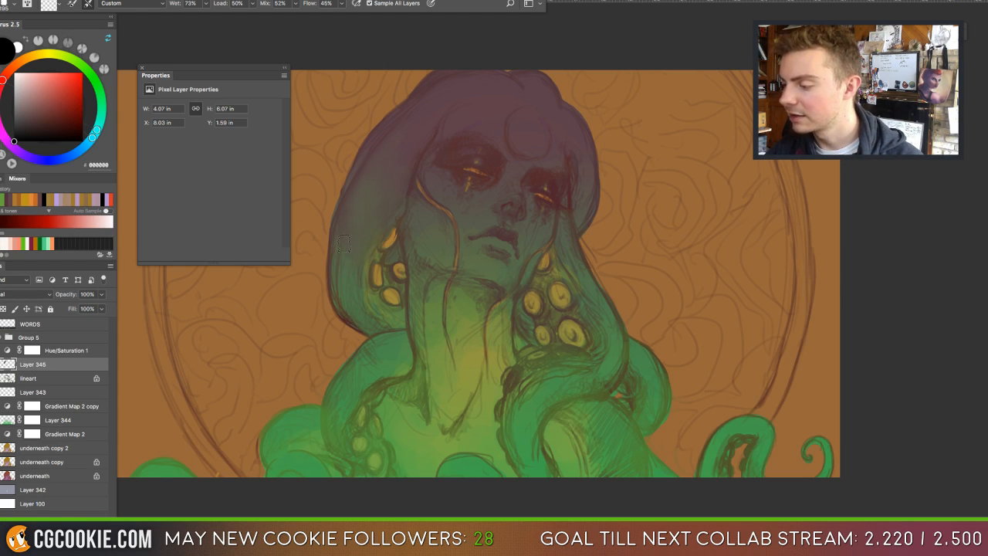
{"action": "left_click_drag", "start_coordinate": [339, 237], "coordinate": [348, 209]}
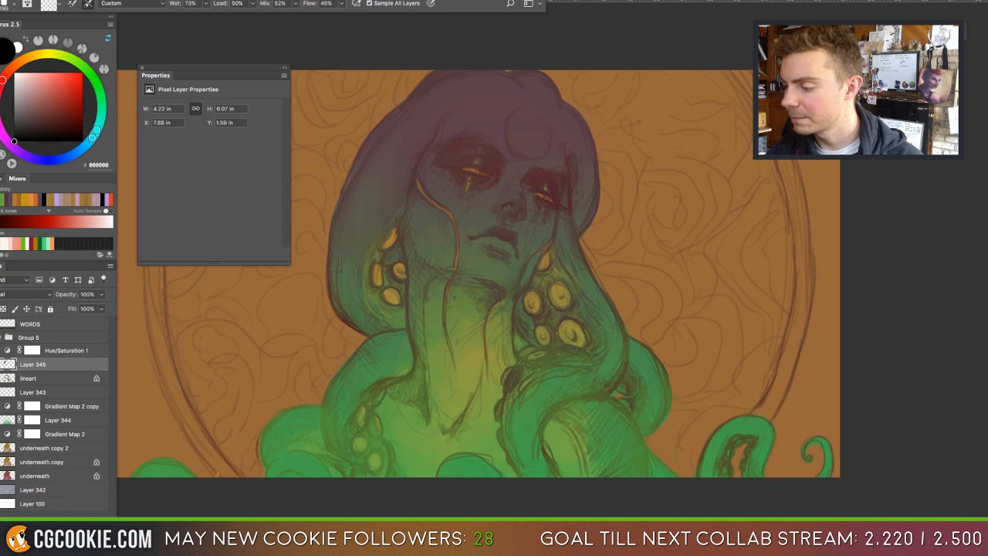
{"action": "mouse_move", "coordinate": [335, 263]}
{"action": "left_mouse_down"}
{"action": "mouse_move", "coordinate": [344, 258]}
{"action": "mouse_move", "coordinate": [340, 308]}
{"action": "left_mouse_up"}
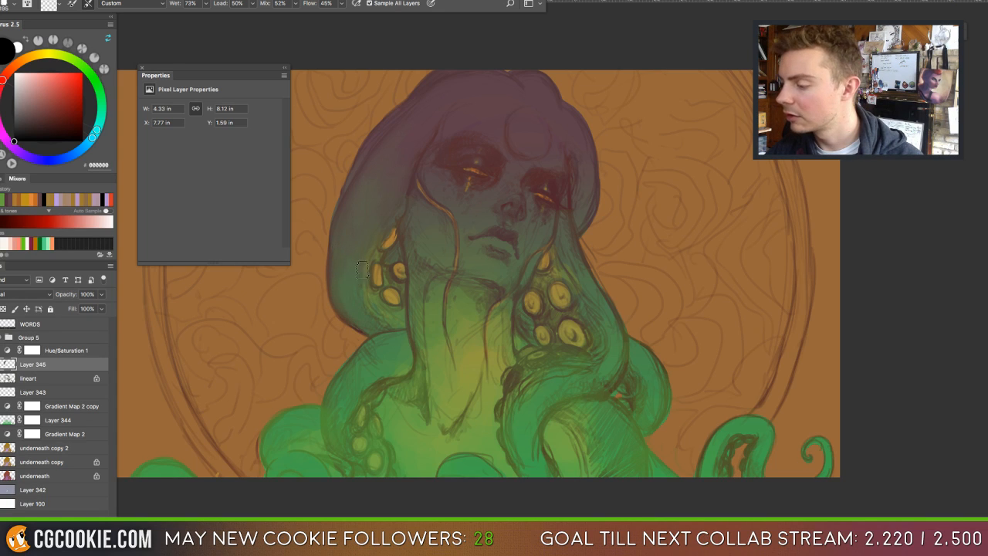
{"action": "mouse_move", "coordinate": [360, 270]}
{"action": "left_mouse_down"}
{"action": "mouse_move", "coordinate": [363, 297]}
{"action": "mouse_move", "coordinate": [385, 320]}
{"action": "mouse_move", "coordinate": [356, 310]}
{"action": "mouse_move", "coordinate": [362, 325]}
{"action": "mouse_move", "coordinate": [352, 314]}
{"action": "mouse_move", "coordinate": [392, 316]}
{"action": "left_mouse_up"}
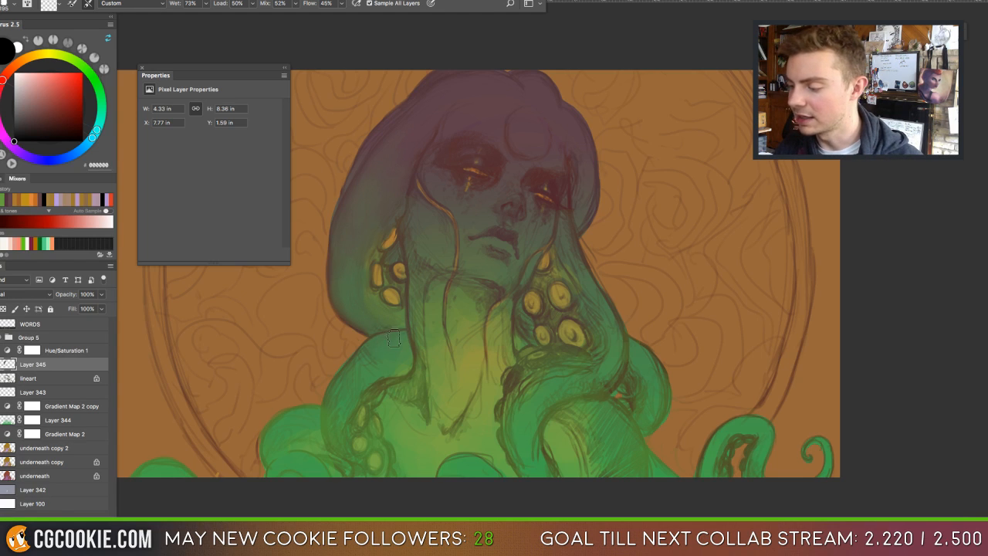
{"action": "mouse_move", "coordinate": [395, 336]}
{"action": "left_mouse_down"}
{"action": "mouse_move", "coordinate": [354, 371]}
{"action": "mouse_move", "coordinate": [385, 356]}
{"action": "mouse_move", "coordinate": [371, 350]}
{"action": "mouse_move", "coordinate": [377, 322]}
{"action": "left_mouse_up"}
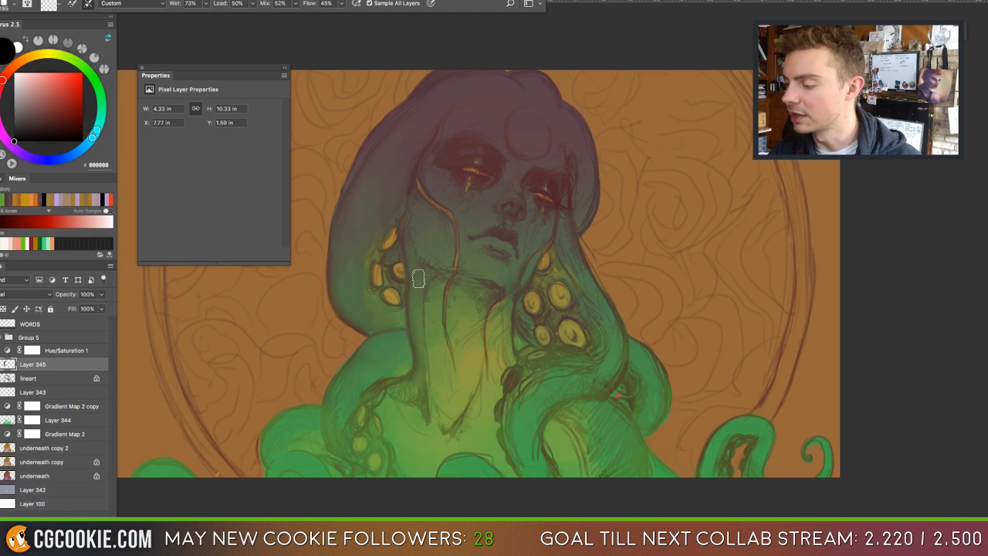
Smooth the sketch lines on the neck, collarbone and adjoining shoulder tentacle with the Mixer Brush.
{"action": "left_click_drag", "start_coordinate": [423, 322], "coordinate": [446, 415]}
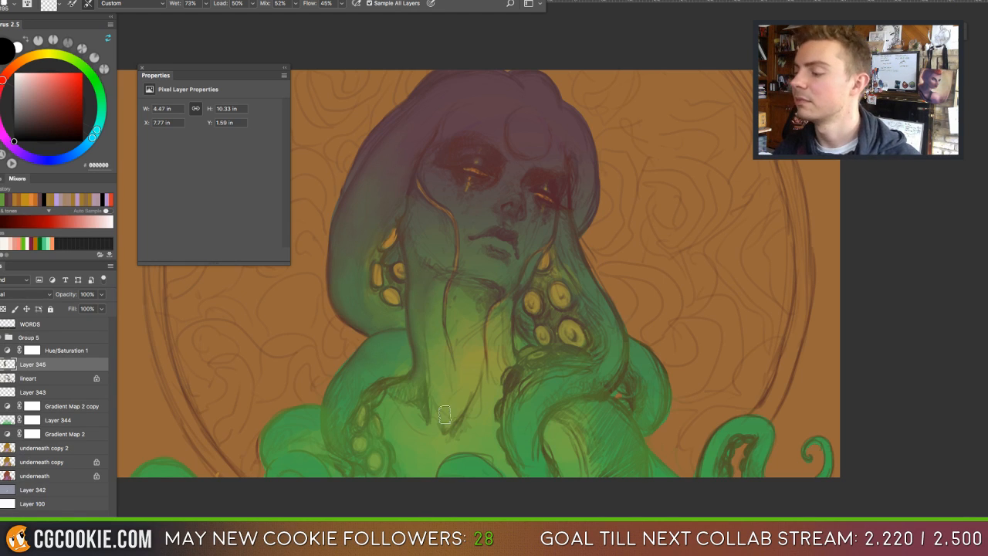
{"action": "mouse_move", "coordinate": [432, 295]}
{"action": "left_mouse_down"}
{"action": "mouse_move", "coordinate": [423, 412]}
{"action": "mouse_move", "coordinate": [420, 395]}
{"action": "mouse_move", "coordinate": [388, 381]}
{"action": "left_mouse_up"}
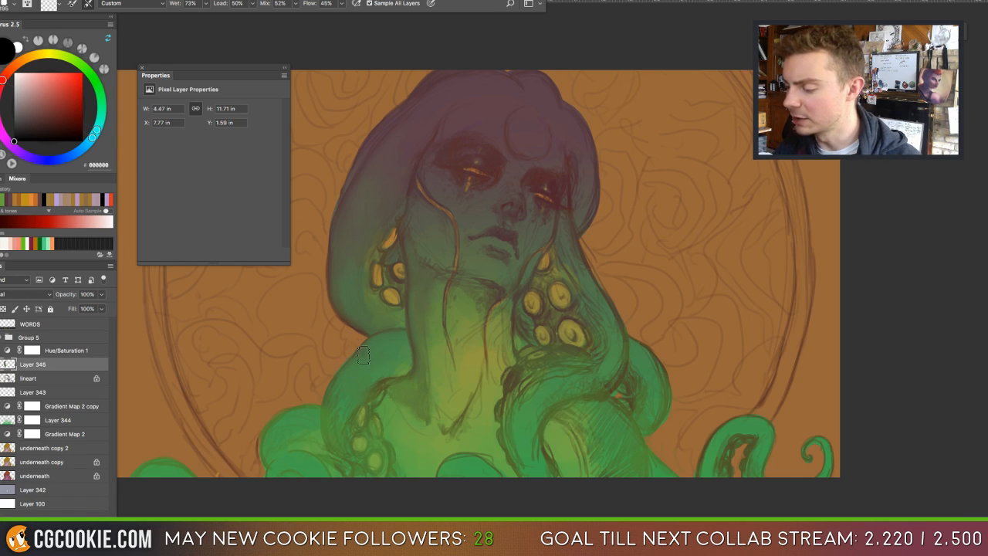
{"action": "mouse_move", "coordinate": [346, 375]}
{"action": "left_mouse_down"}
{"action": "mouse_move", "coordinate": [330, 403]}
{"action": "mouse_move", "coordinate": [353, 419]}
{"action": "left_mouse_up"}
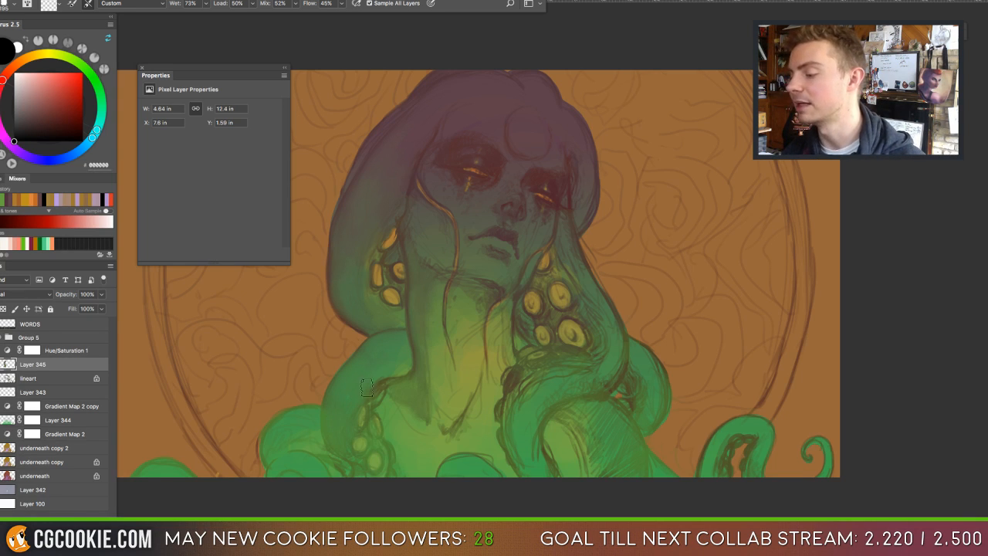
{"action": "left_click_drag", "start_coordinate": [441, 349], "coordinate": [431, 318]}
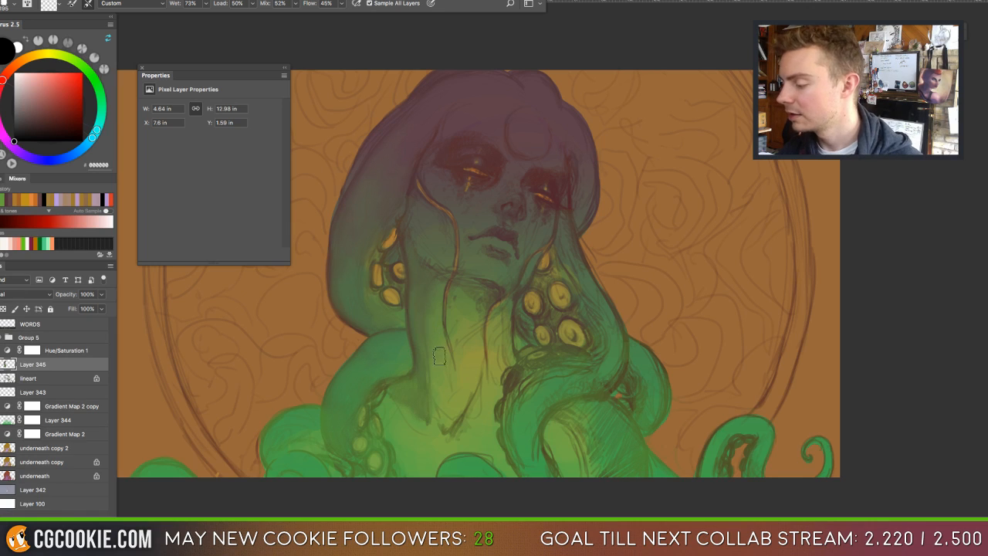
{"action": "left_click_drag", "start_coordinate": [449, 351], "coordinate": [453, 391]}
{"action": "mouse_move", "coordinate": [449, 333]}
{"action": "left_mouse_down"}
{"action": "mouse_move", "coordinate": [452, 384]}
{"action": "mouse_move", "coordinate": [445, 420]}
{"action": "left_mouse_up"}
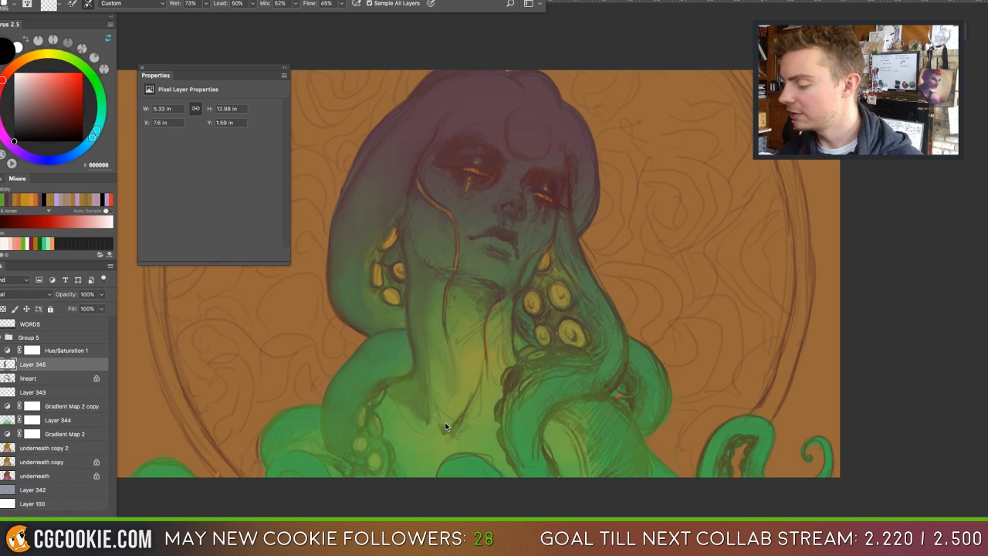
{"action": "mouse_move", "coordinate": [472, 390]}
{"action": "left_mouse_down"}
{"action": "mouse_move", "coordinate": [441, 430]}
{"action": "mouse_move", "coordinate": [451, 394]}
{"action": "mouse_move", "coordinate": [465, 394]}
{"action": "mouse_move", "coordinate": [463, 408]}
{"action": "mouse_move", "coordinate": [474, 390]}
{"action": "mouse_move", "coordinate": [453, 442]}
{"action": "mouse_move", "coordinate": [436, 436]}
{"action": "mouse_move", "coordinate": [461, 434]}
{"action": "mouse_move", "coordinate": [478, 413]}
{"action": "mouse_move", "coordinate": [489, 373]}
{"action": "mouse_move", "coordinate": [458, 433]}
{"action": "mouse_move", "coordinate": [431, 430]}
{"action": "mouse_move", "coordinate": [465, 429]}
{"action": "mouse_move", "coordinate": [447, 443]}
{"action": "mouse_move", "coordinate": [398, 417]}
{"action": "left_mouse_up"}
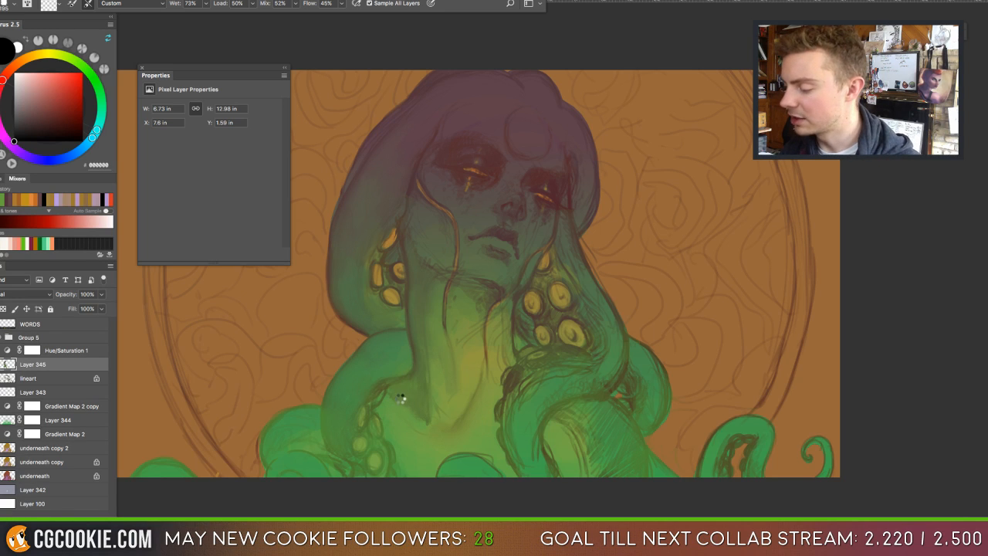
Sample olive 919738 from the neck, shrink the brush to 70 and paint highlights lightened to B6BD4D on the collarbone and chest.
{"action": "key", "text": "shift+b"}
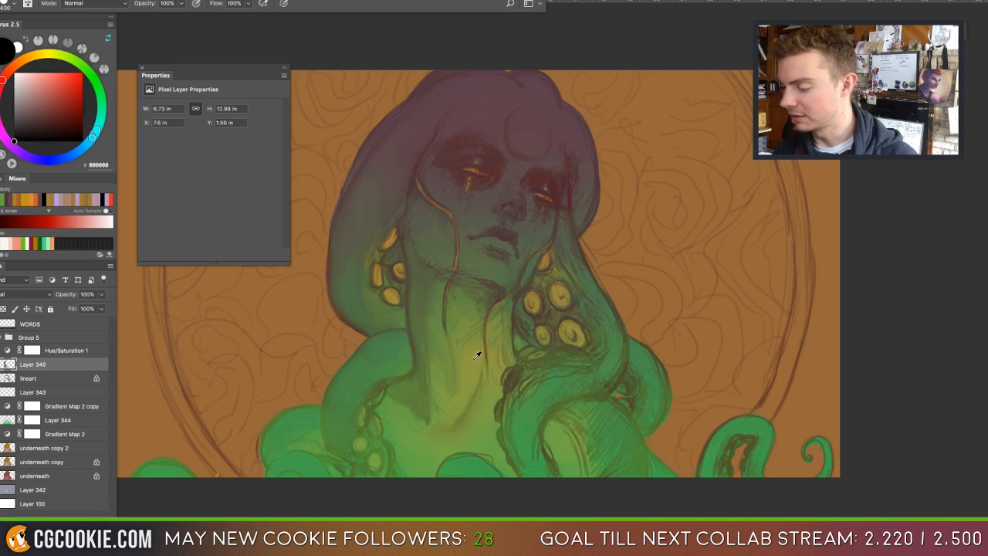
{"action": "left_click", "coordinate": [473, 359], "text": "alt"}
{"action": "key", "text": "bracketleft"}
{"action": "key", "text": "bracketleft"}
{"action": "key", "text": "bracketleft"}
{"action": "key", "text": "bracketleft"}
{"action": "key", "text": "bracketleft"}
{"action": "key", "text": "bracketleft"}
{"action": "key", "text": "bracketleft"}
{"action": "key", "text": "bracketleft"}
{"action": "key", "text": "bracketleft"}
{"action": "key", "text": "bracketleft"}
{"action": "key", "text": "bracketleft"}
{"action": "key", "text": "bracketleft"}
{"action": "key", "text": "bracketleft"}
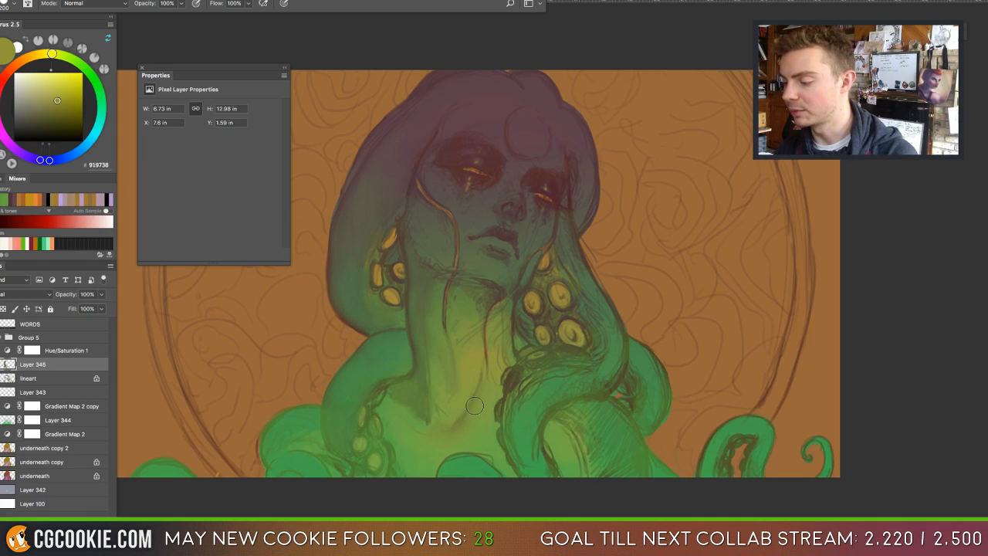
{"action": "key", "text": "bracketleft"}
{"action": "key", "text": "bracketleft"}
{"action": "key", "text": "bracketleft"}
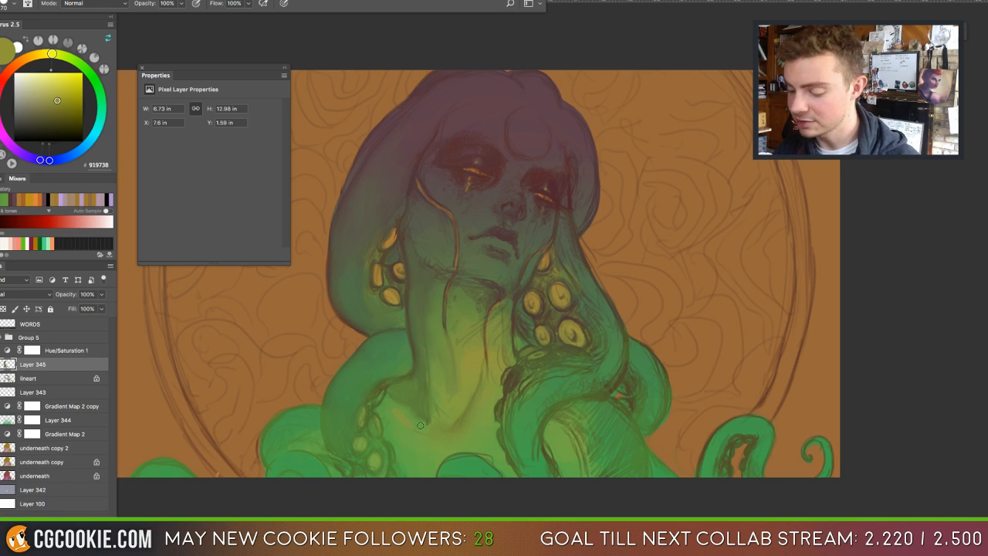
{"action": "left_click", "coordinate": [55, 90]}
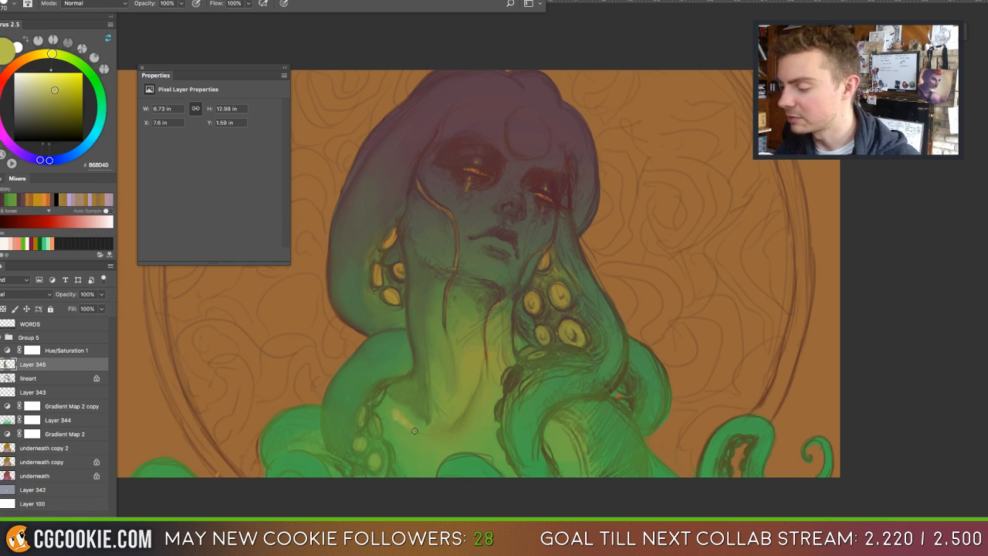
{"action": "mouse_move", "coordinate": [423, 449]}
{"action": "left_mouse_down"}
{"action": "mouse_move", "coordinate": [412, 455]}
{"action": "mouse_move", "coordinate": [426, 470]}
{"action": "left_mouse_up"}
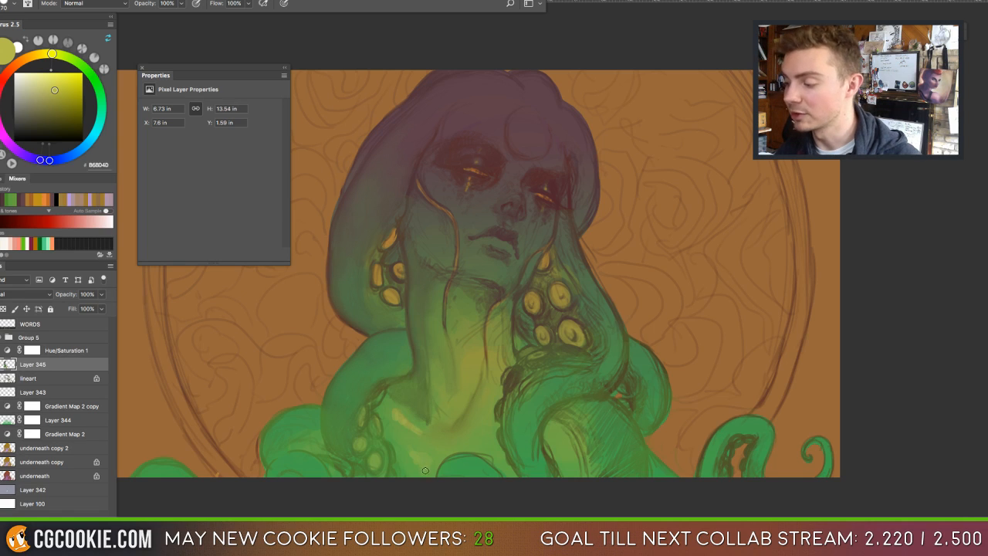
Blend the throat, jaw, temples and crown with the Mixer Brush, softening the hair's outer edge with a smaller brush of 100.
{"action": "key", "text": "shift+b"}
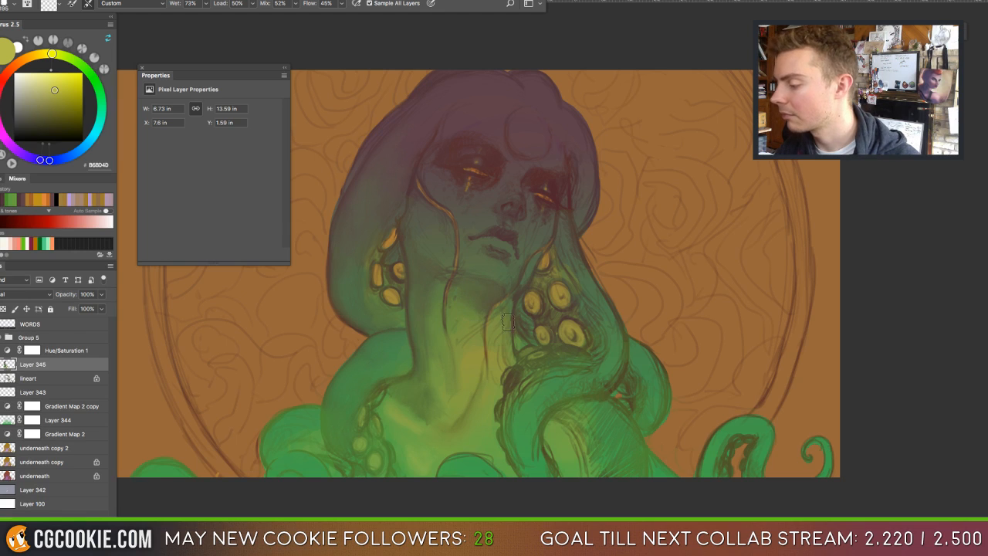
{"action": "mouse_move", "coordinate": [509, 320]}
{"action": "left_mouse_down"}
{"action": "mouse_move", "coordinate": [501, 315]}
{"action": "mouse_move", "coordinate": [498, 340]}
{"action": "left_mouse_up"}
{"action": "left_click_drag", "start_coordinate": [546, 218], "coordinate": [545, 234]}
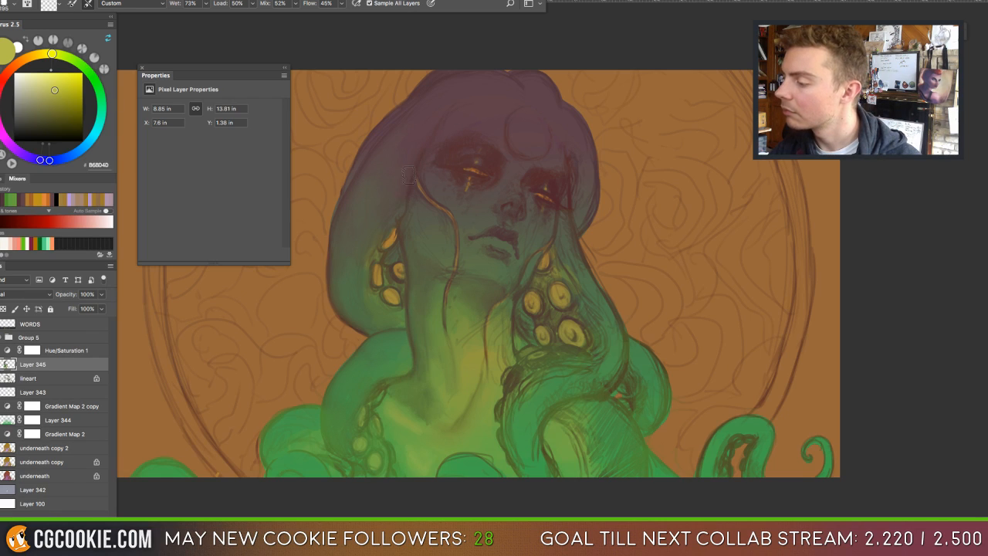
{"action": "left_click_drag", "start_coordinate": [574, 158], "coordinate": [576, 178]}
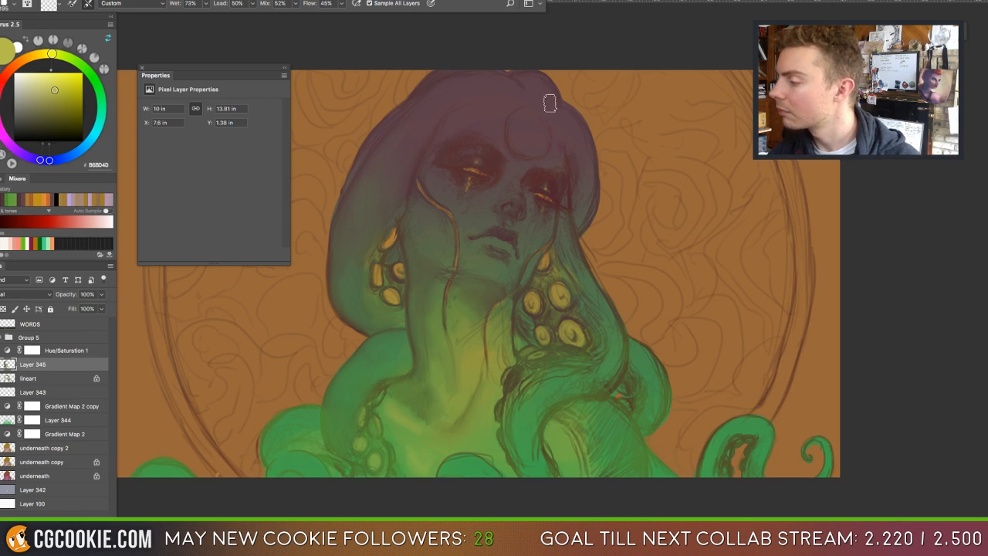
{"action": "left_click_drag", "start_coordinate": [540, 84], "coordinate": [441, 82]}
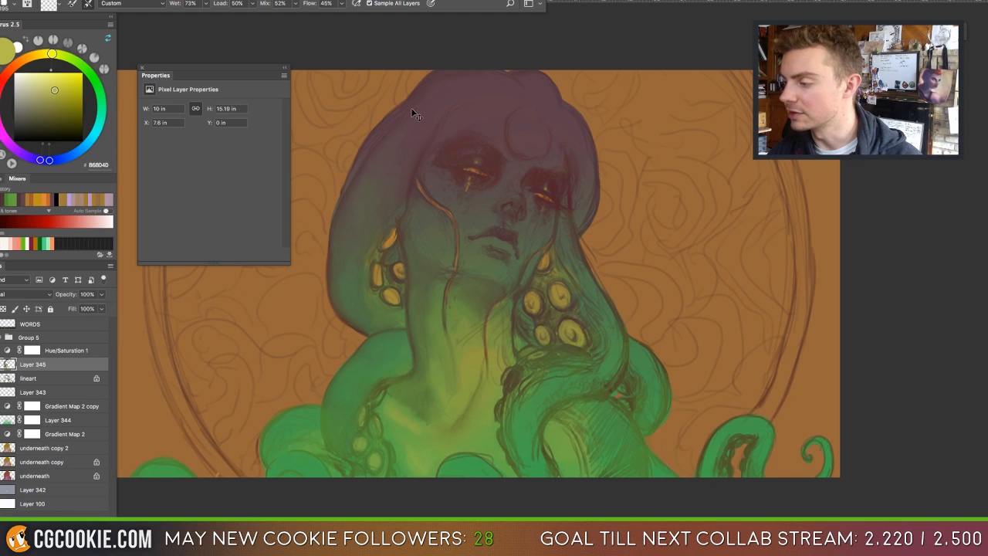
{"action": "key", "text": "e"}
{"action": "key", "text": "b"}
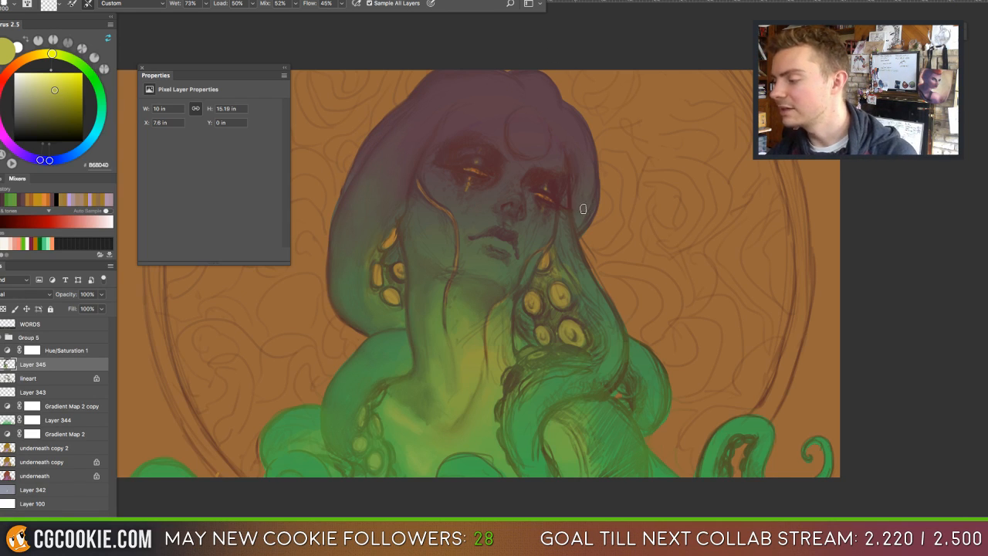
{"action": "mouse_move", "coordinate": [583, 208]}
{"action": "left_mouse_down"}
{"action": "mouse_move", "coordinate": [585, 194]}
{"action": "mouse_move", "coordinate": [578, 221]}
{"action": "mouse_move", "coordinate": [595, 194]}
{"action": "mouse_move", "coordinate": [592, 156]}
{"action": "mouse_move", "coordinate": [592, 201]}
{"action": "left_mouse_up"}
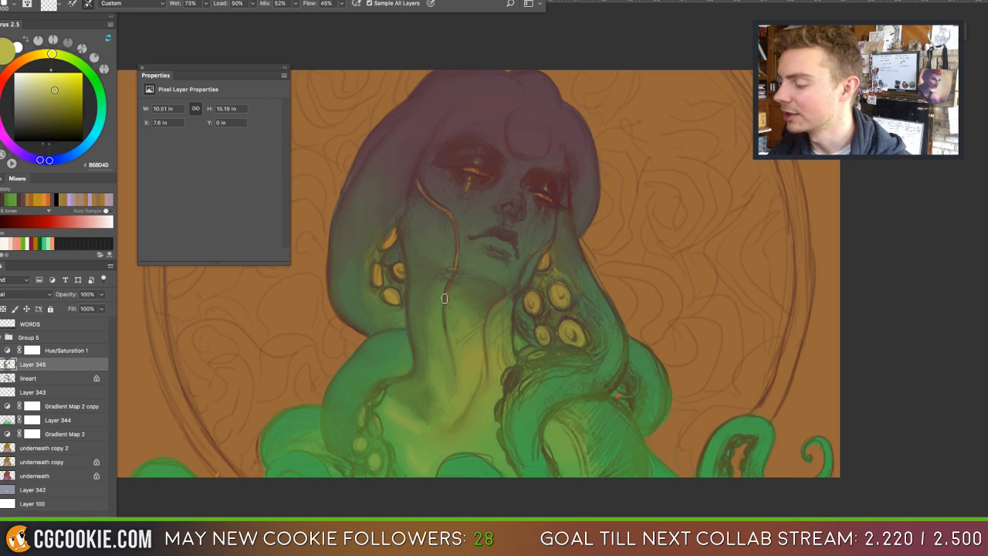
Sample olive green 788C3C from the neck to touch up beside its strand, and blend the shoulder area behind the lower tentacle.
{"action": "key", "text": "shift+b"}
{"action": "left_click", "coordinate": [498, 327], "text": "alt"}
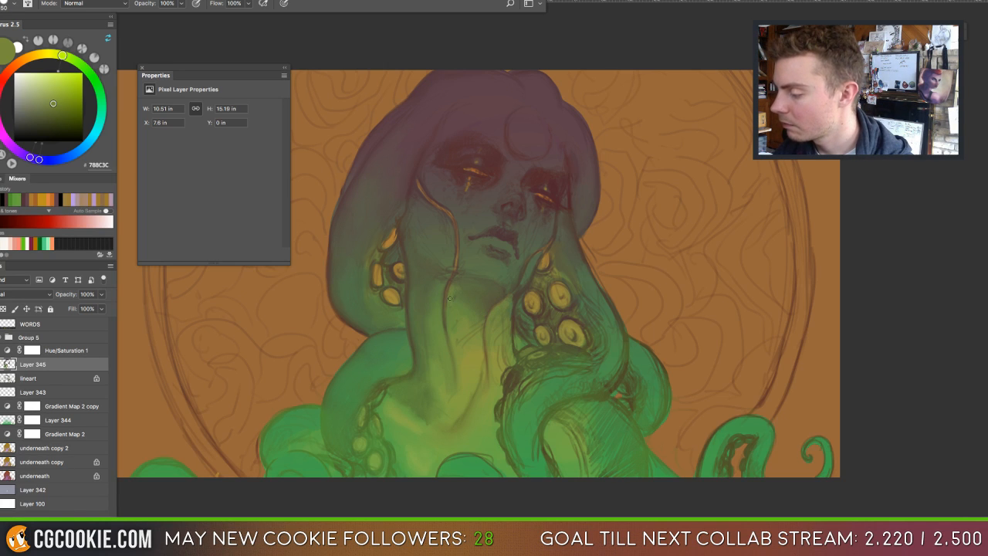
{"action": "key", "text": "shift+b"}
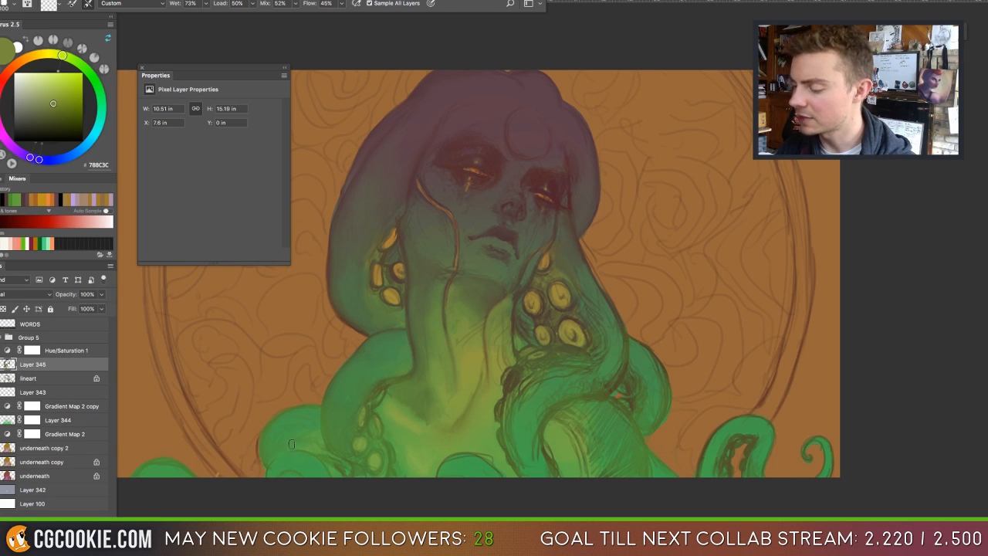
Paint the shoulder behind the lower tentacle in sampled greens, with highlights lightened to 97BF53 and darker tones of 4E8A2C and 528430.
{"action": "key", "text": "b"}
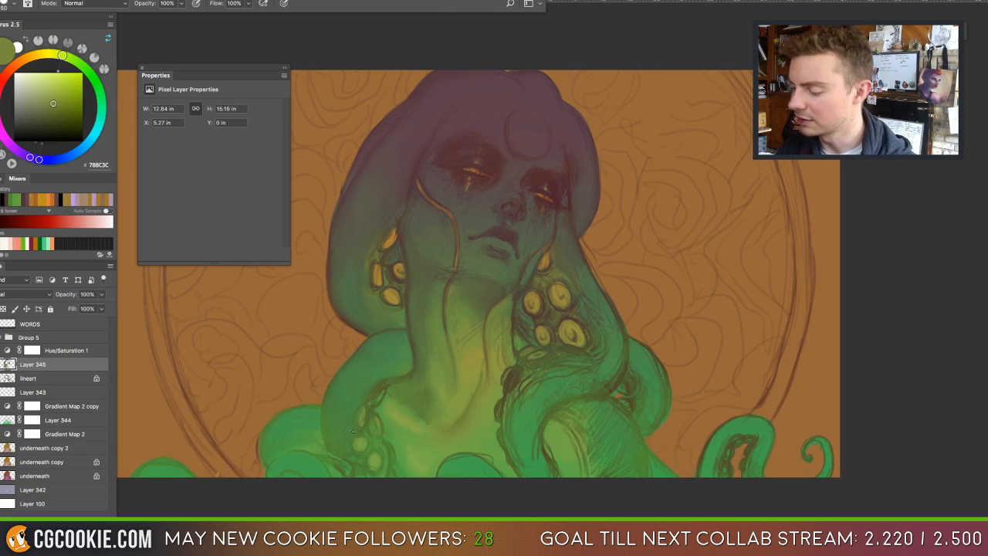
{"action": "left_click", "coordinate": [400, 406], "text": "alt"}
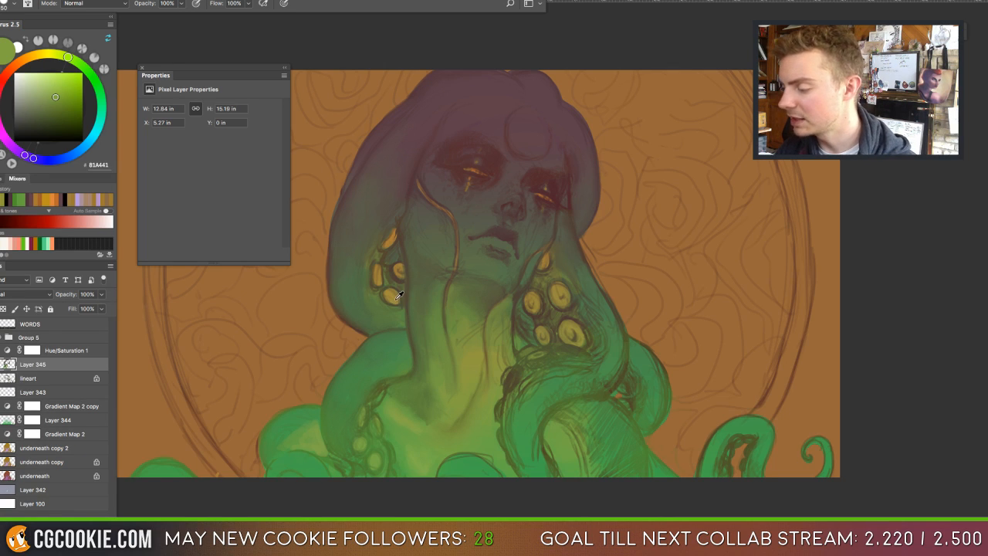
{"action": "left_click", "coordinate": [341, 407], "text": "alt"}
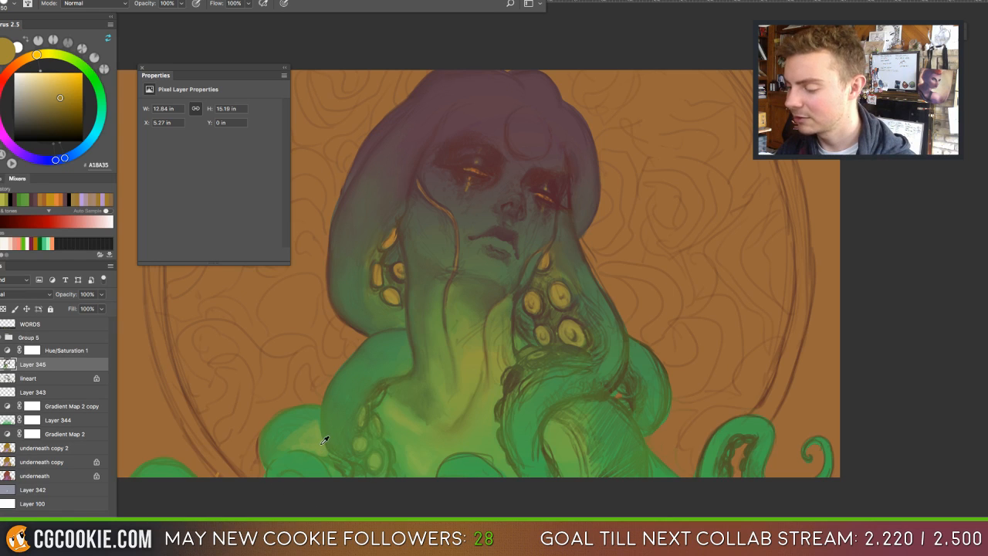
{"action": "left_click", "coordinate": [324, 440], "text": "alt"}
{"action": "left_click_drag", "start_coordinate": [56, 95], "coordinate": [53, 90]}
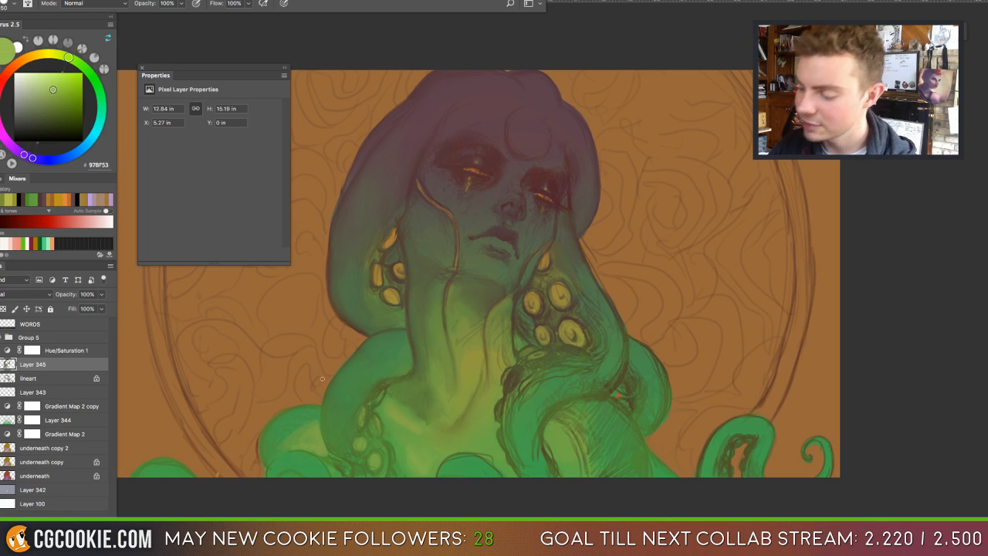
{"action": "left_click", "coordinate": [305, 452], "text": "alt"}
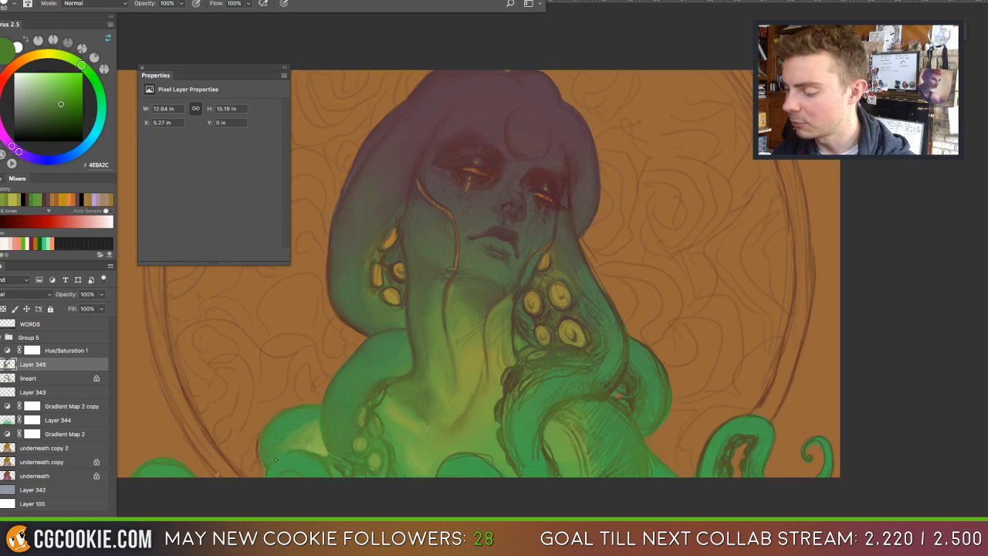
{"action": "left_click", "coordinate": [325, 436], "text": "alt"}
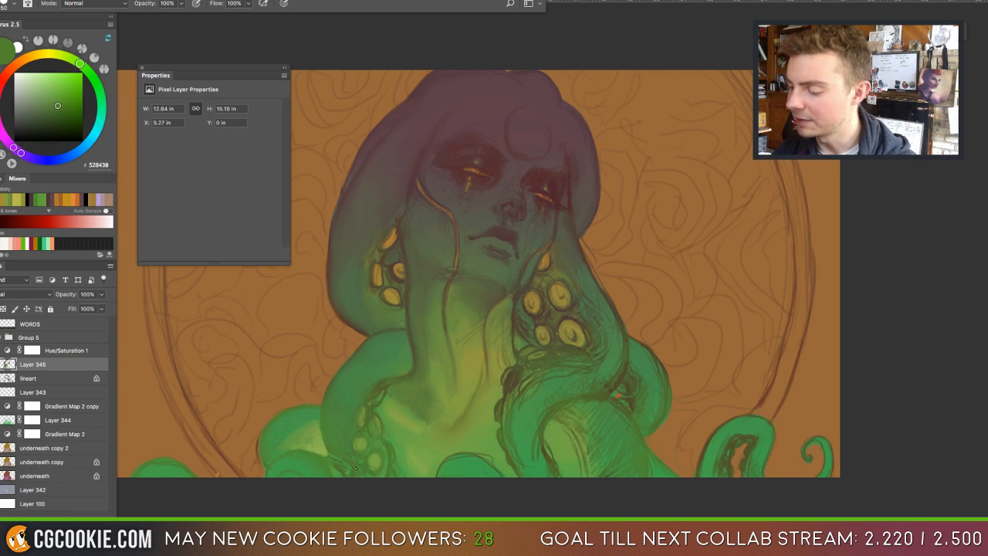
Sample olive 909938 from the base of the neck and touch up the collarbone area with it.
{"action": "left_click", "coordinate": [475, 376], "text": "alt"}
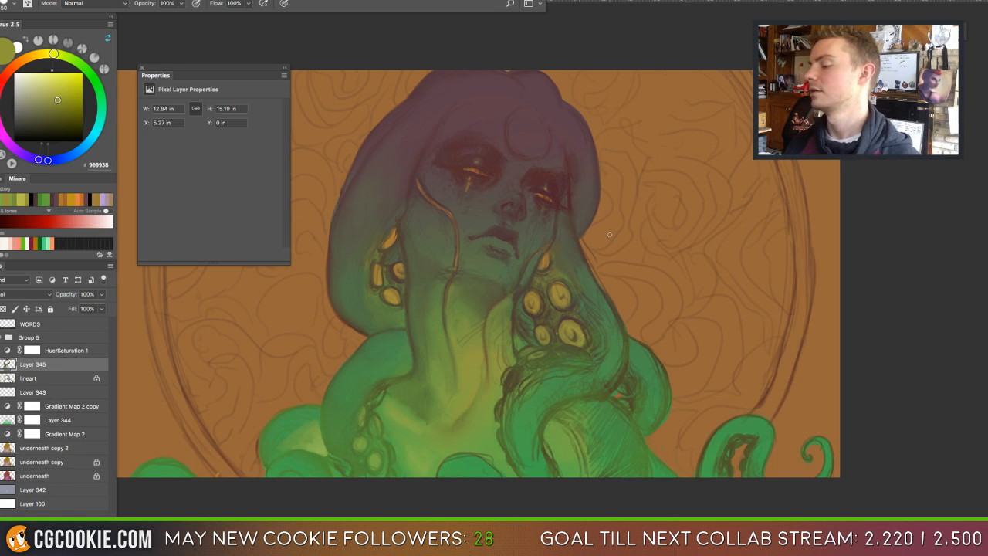
{"action": "left_click_drag", "start_coordinate": [472, 409], "coordinate": [455, 421]}
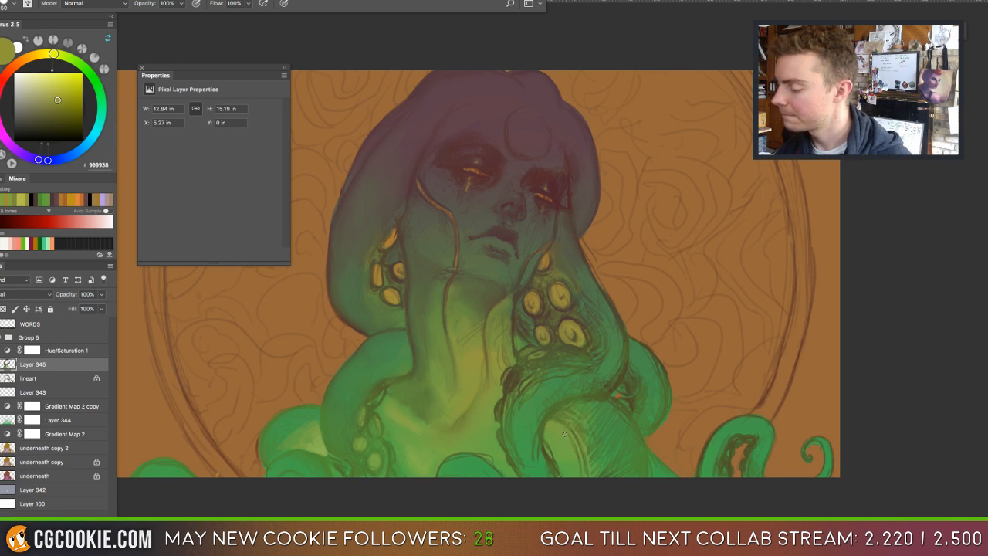
Blend away the sketch lines on the large tentacle curving from beside the face over the shoulder, using a Mixer Brush enlarged to 250.
{"action": "key", "text": "shift+b"}
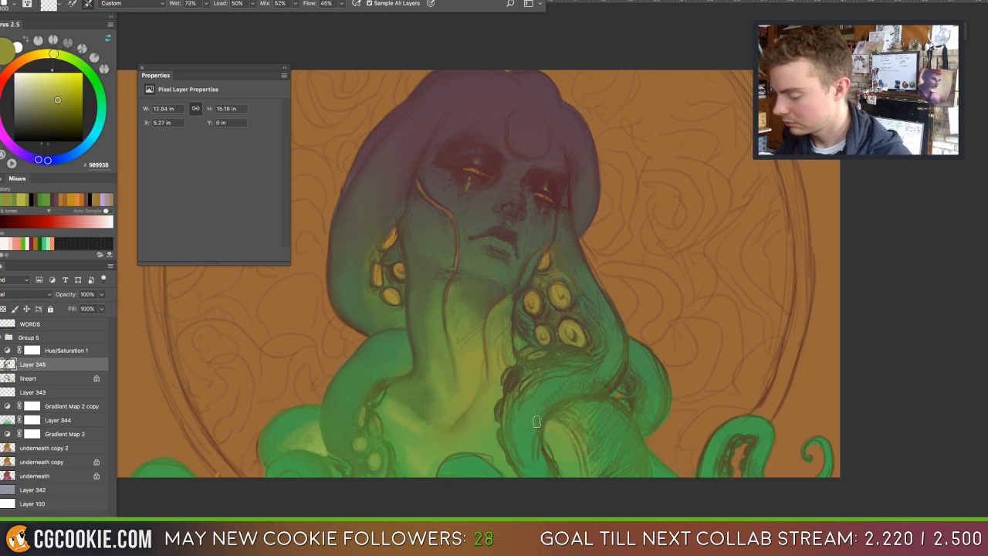
{"action": "key", "text": "bracketright"}
{"action": "key", "text": "bracketright"}
{"action": "key", "text": "bracketright"}
{"action": "key", "text": "bracketright"}
{"action": "key", "text": "bracketright"}
{"action": "key", "text": "bracketright"}
{"action": "key", "text": "bracketright"}
{"action": "key", "text": "bracketright"}
{"action": "key", "text": "bracketright"}
{"action": "key", "text": "bracketleft"}
{"action": "key", "text": "bracketleft"}
{"action": "key", "text": "bracketleft"}
{"action": "key", "text": "bracketleft"}
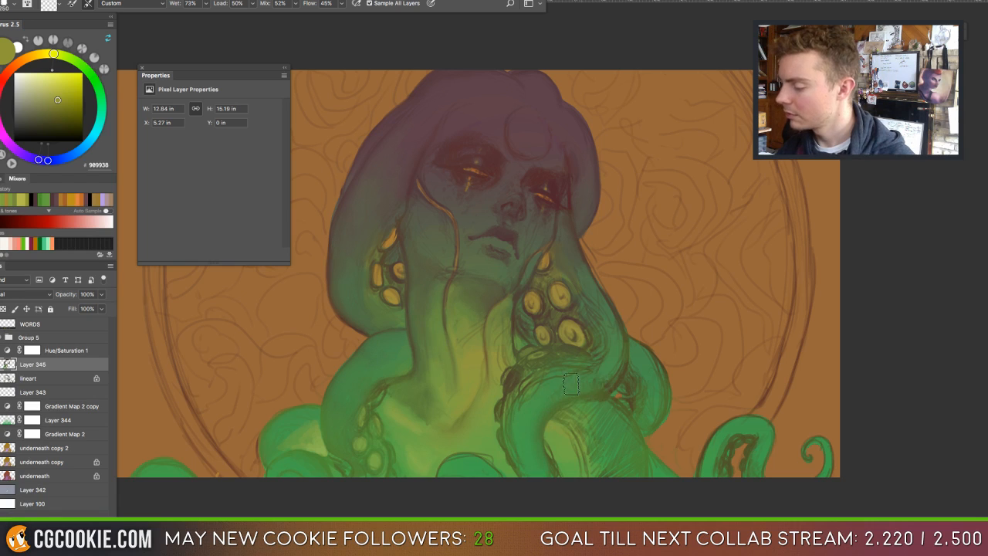
{"action": "mouse_move", "coordinate": [595, 367]}
{"action": "left_mouse_down"}
{"action": "mouse_move", "coordinate": [606, 341]}
{"action": "mouse_move", "coordinate": [586, 304]}
{"action": "mouse_move", "coordinate": [593, 322]}
{"action": "mouse_move", "coordinate": [609, 320]}
{"action": "mouse_move", "coordinate": [611, 336]}
{"action": "left_mouse_up"}
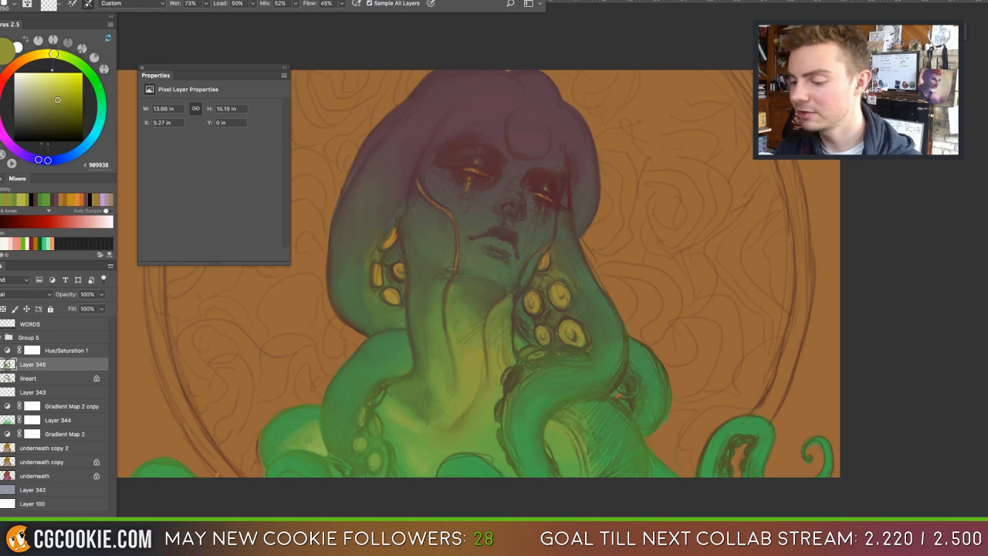
Compare the blended painting with the underlying line art by toggling the visibility of Layer 345.
{"action": "key", "text": "super+comma"}
{"action": "key", "text": "super+comma"}
{"action": "key", "text": "super+comma"}
{"action": "key", "text": "super+comma"}
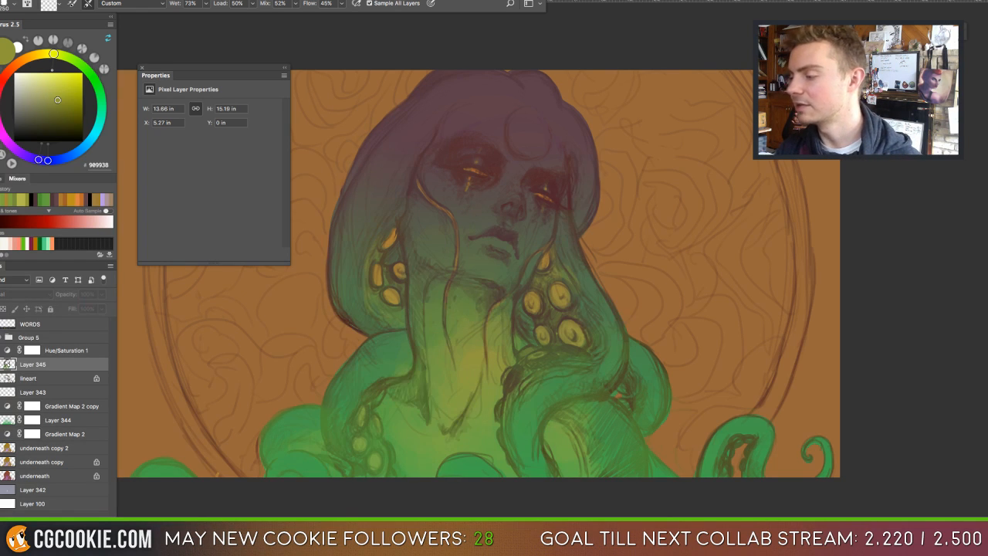
{"action": "key", "text": "super+comma"}
{"action": "key", "text": "super+comma"}
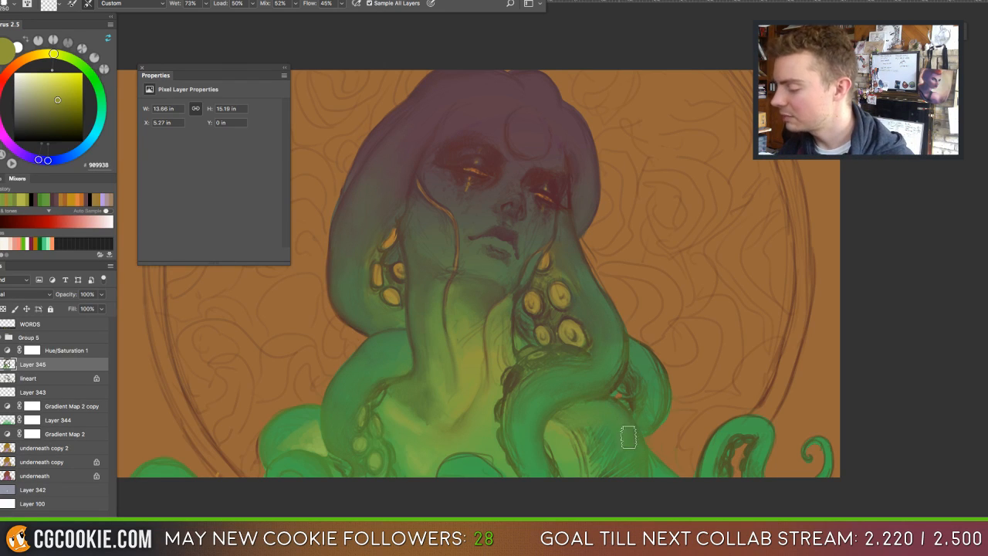
Blend the hatching on the shoulder and the tentacle loop behind it with the Mixer Brush.
{"action": "mouse_move", "coordinate": [600, 470]}
{"action": "left_mouse_down"}
{"action": "mouse_move", "coordinate": [581, 426]}
{"action": "mouse_move", "coordinate": [584, 441]}
{"action": "mouse_move", "coordinate": [598, 429]}
{"action": "mouse_move", "coordinate": [609, 436]}
{"action": "mouse_move", "coordinate": [567, 419]}
{"action": "mouse_move", "coordinate": [558, 425]}
{"action": "mouse_move", "coordinate": [576, 431]}
{"action": "mouse_move", "coordinate": [584, 469]}
{"action": "mouse_move", "coordinate": [575, 430]}
{"action": "left_mouse_up"}
{"action": "mouse_move", "coordinate": [641, 354]}
{"action": "left_mouse_down"}
{"action": "mouse_move", "coordinate": [635, 377]}
{"action": "mouse_move", "coordinate": [648, 383]}
{"action": "mouse_move", "coordinate": [642, 361]}
{"action": "mouse_move", "coordinate": [661, 393]}
{"action": "left_mouse_up"}
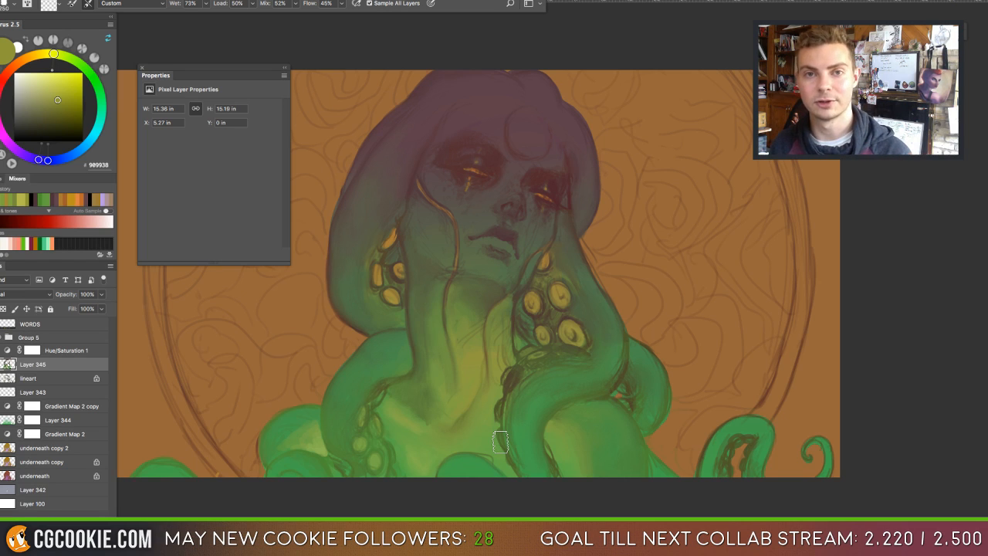
Sample greens 3FA346 and 439E46 near the shoulder and repaint the outer edge of the tentacle loop behind it.
{"action": "key", "text": "shift+b"}
{"action": "left_click", "coordinate": [655, 471], "text": "alt"}
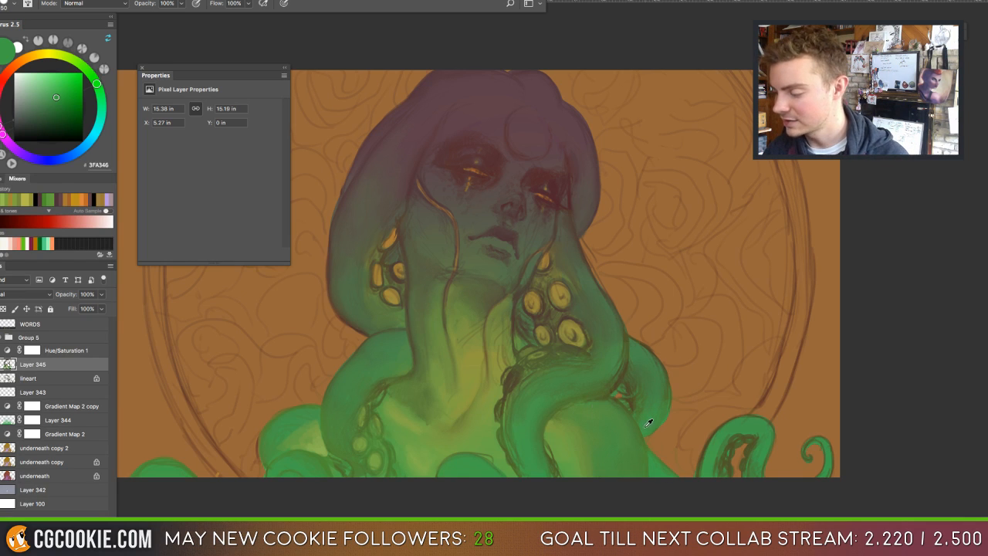
{"action": "left_click", "coordinate": [647, 424], "text": "alt"}
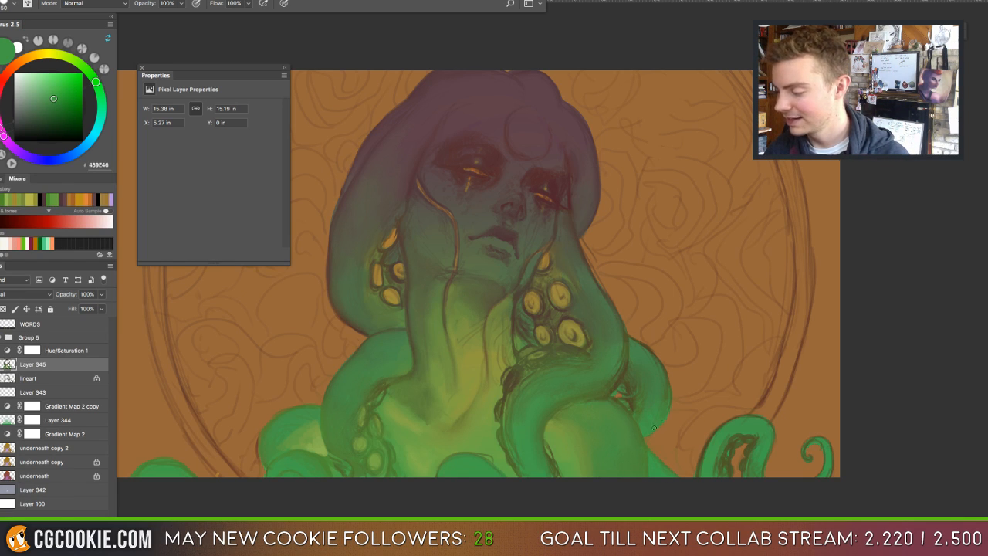
{"action": "left_click_drag", "start_coordinate": [668, 396], "coordinate": [666, 415]}
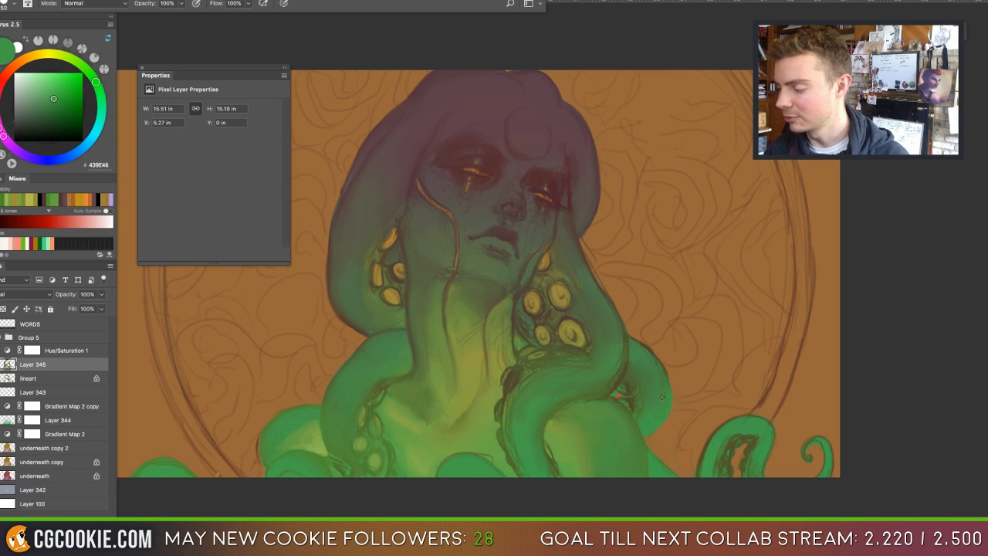
Paint the shading where the tentacles overlap above the shoulder in sampled tones 498341, 4E4F2A, 669539 and 4F722A.
{"action": "left_click", "coordinate": [658, 389], "text": "alt"}
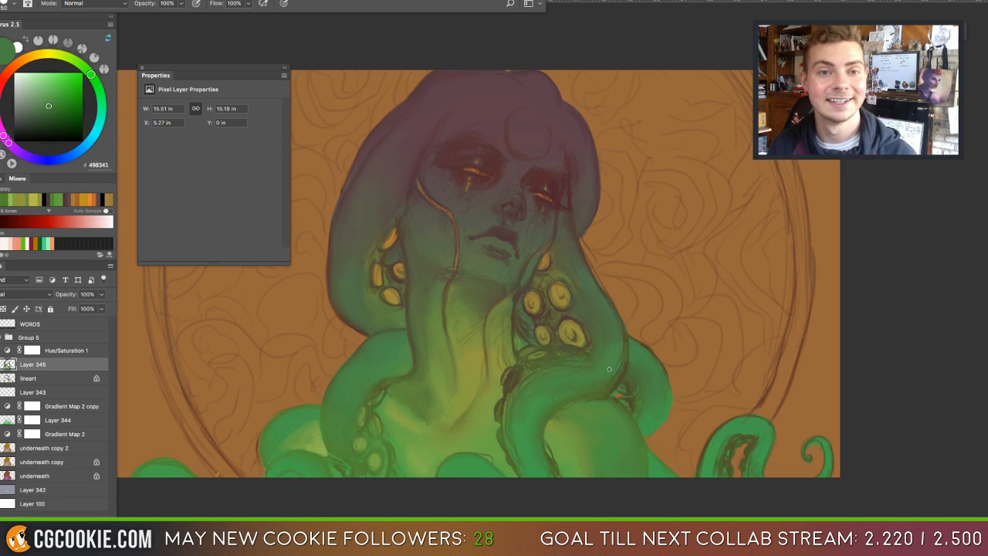
{"action": "left_click", "coordinate": [621, 374], "text": "alt"}
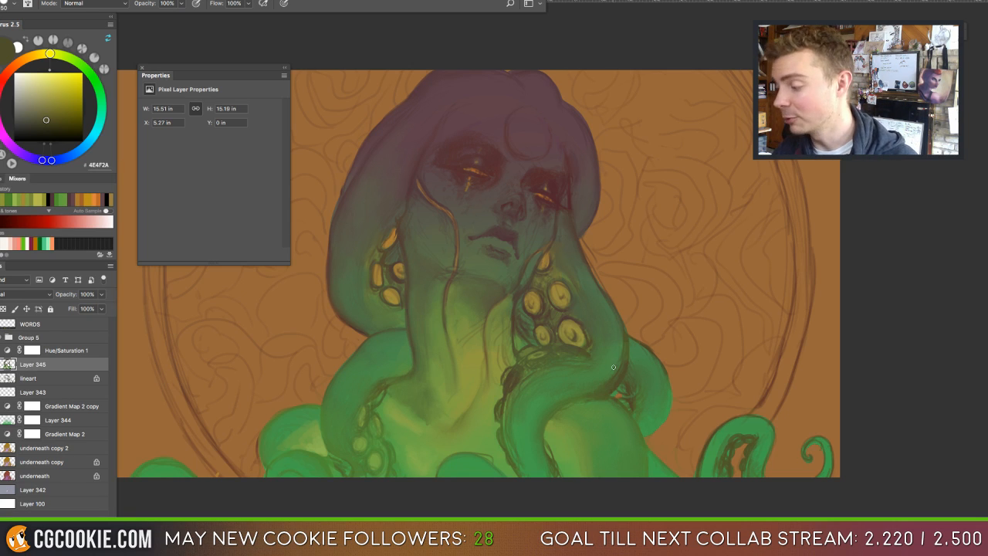
{"action": "left_click", "coordinate": [567, 413], "text": "alt"}
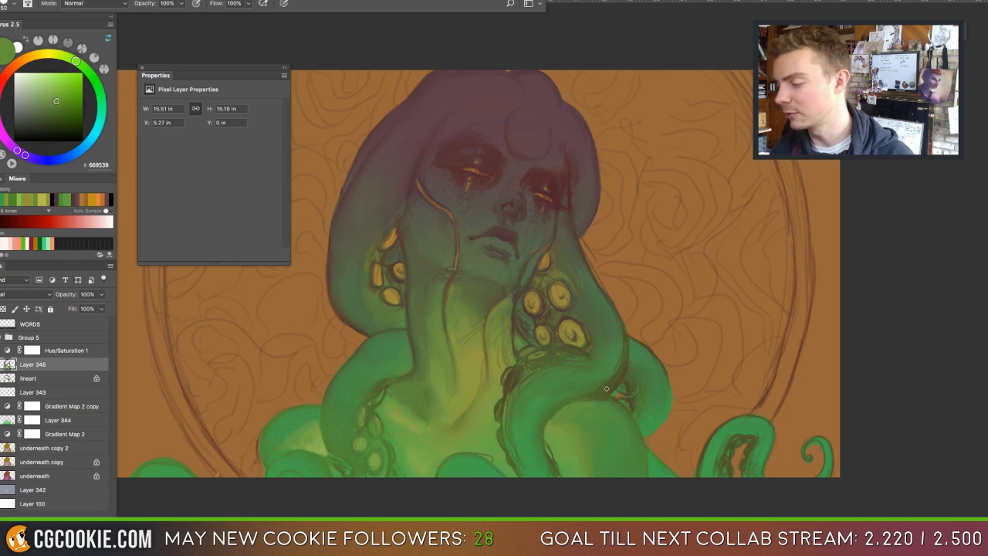
{"action": "left_click", "coordinate": [577, 398], "text": "alt"}
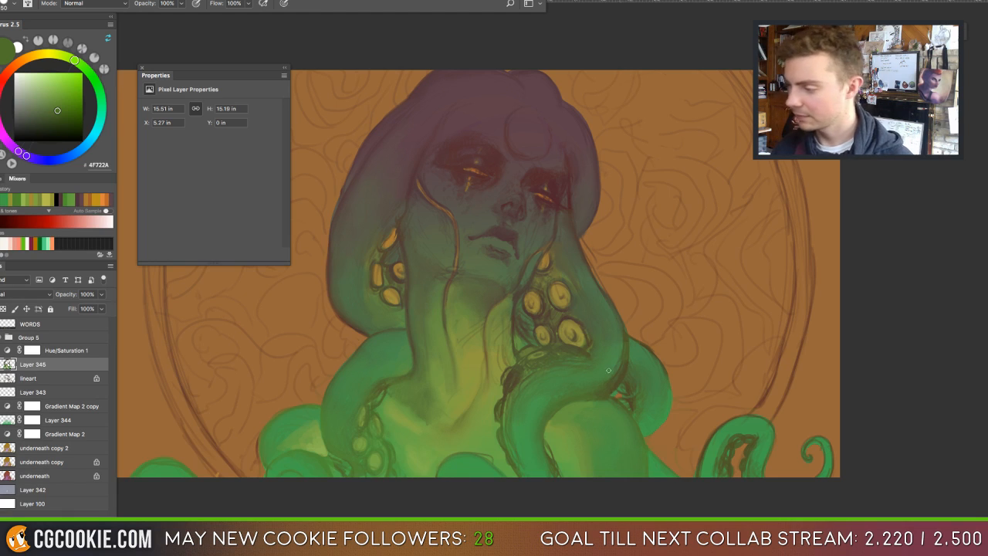
Paint highlights lightened to 57C55B on the green form beside the shoulder, and sample 4F772A for the shoulder's edge.
{"action": "left_click", "coordinate": [651, 463], "text": "alt"}
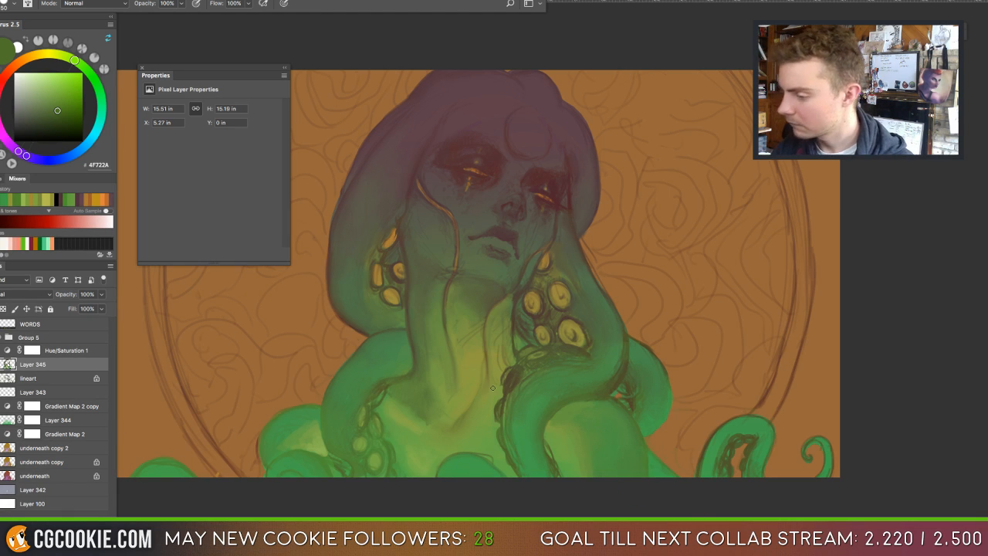
{"action": "left_click", "coordinate": [54, 87]}
{"action": "left_click", "coordinate": [51, 87]}
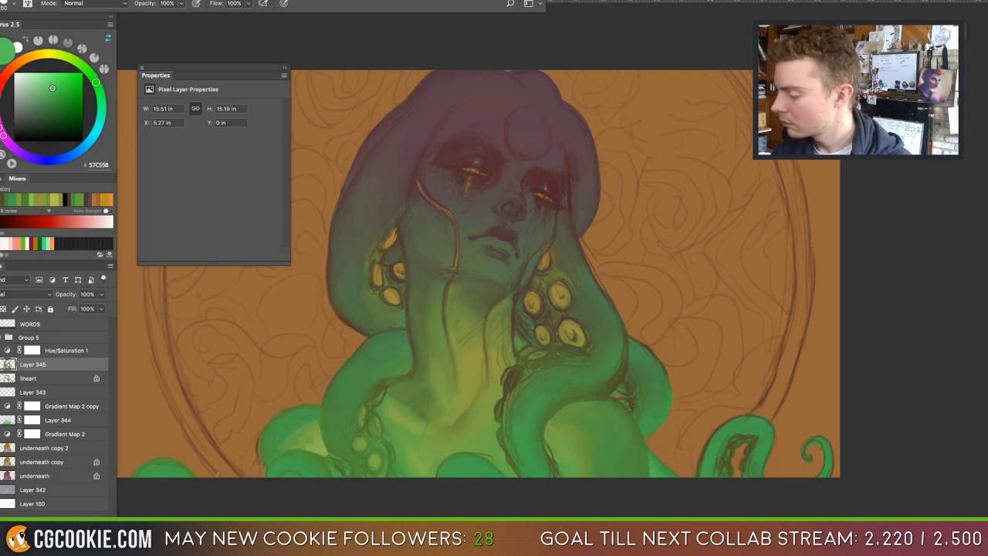
{"action": "left_click", "coordinate": [644, 430], "text": "alt"}
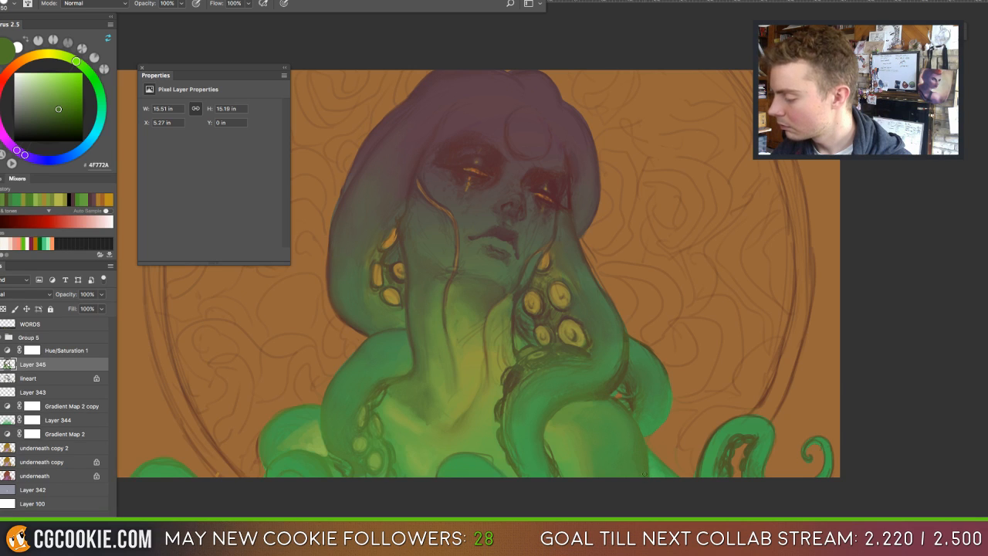
Refine the lips and mouth corner with the Mixer Brush and Brush, using grey-green 545E43 sampled from the chin.
{"action": "key", "text": "shift+b"}
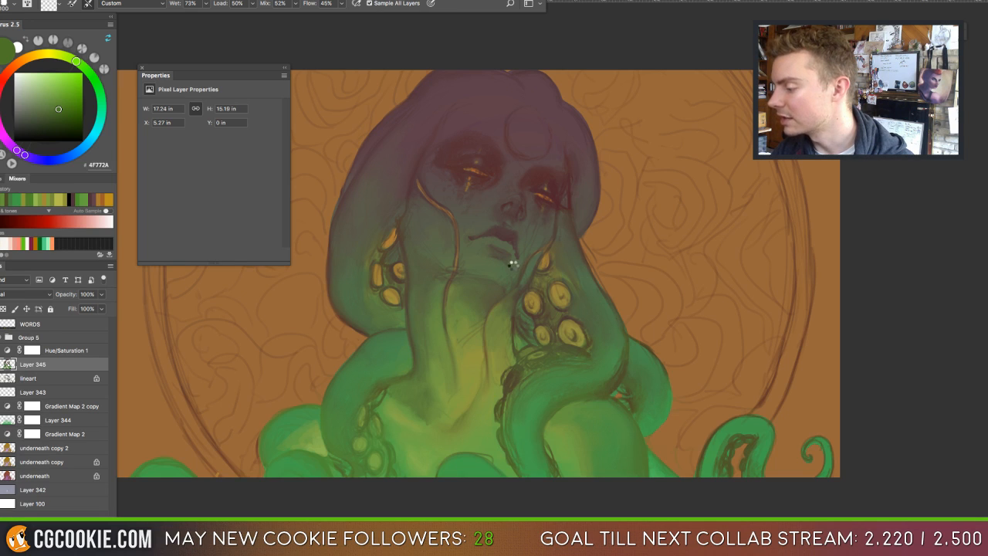
{"action": "key", "text": "b"}
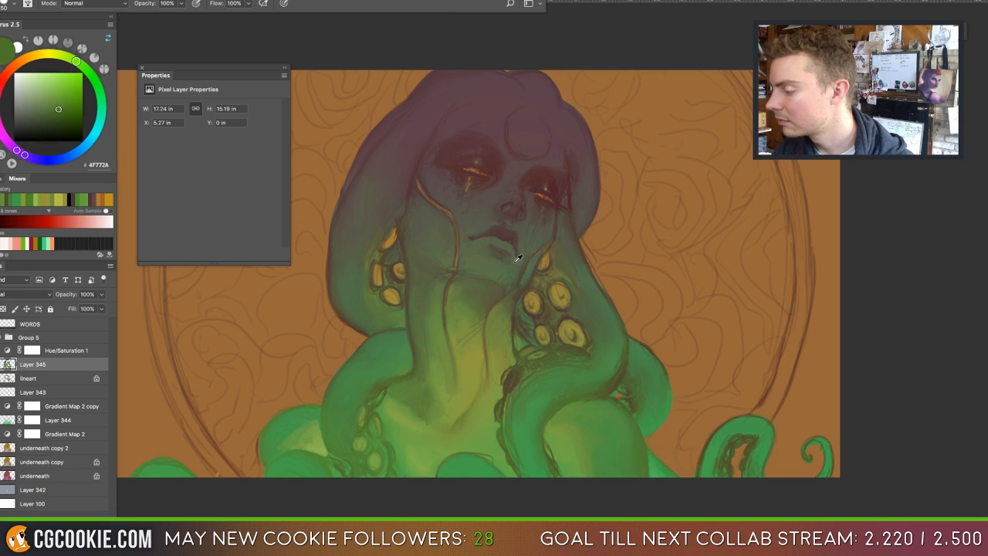
{"action": "left_click", "coordinate": [512, 261], "text": "alt"}
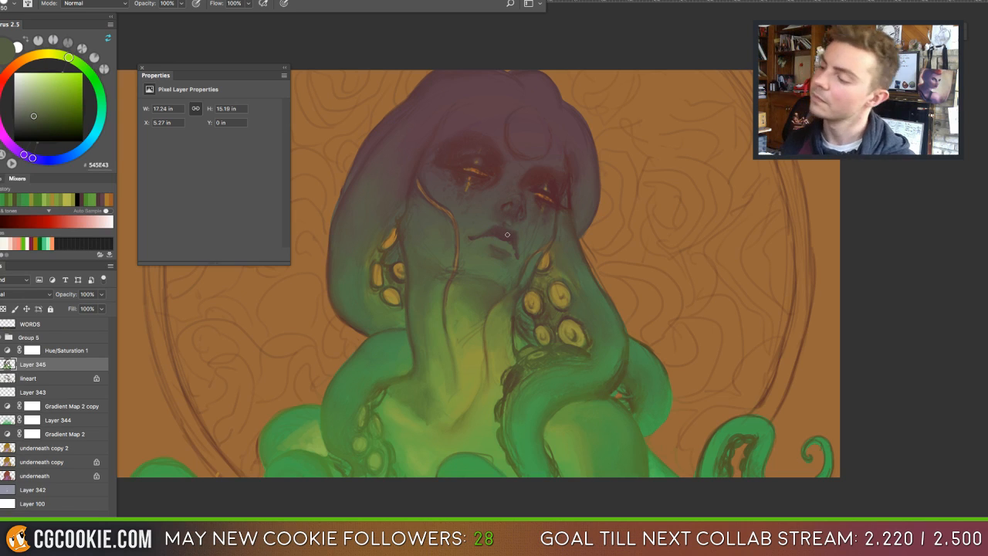
{"action": "key", "text": "b"}
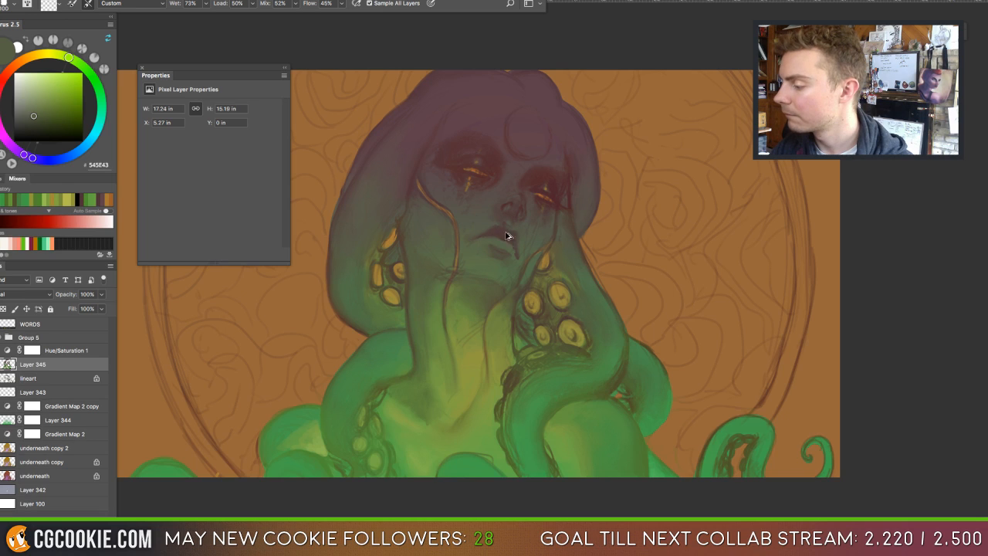
{"action": "key", "text": "shift+b"}
{"action": "key", "text": "shift+b"}
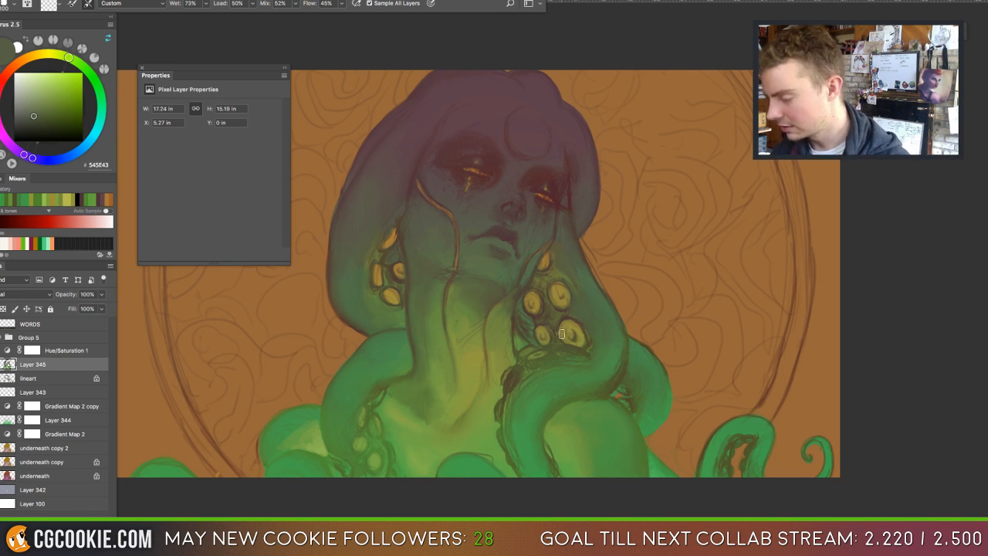
Soften the circle outline on the forehead by painting over it with the muted purple sampled from the surrounding skin.
{"action": "key", "text": "super+="}
{"action": "left_click_drag", "start_coordinate": [615, 352], "coordinate": [673, 424]}
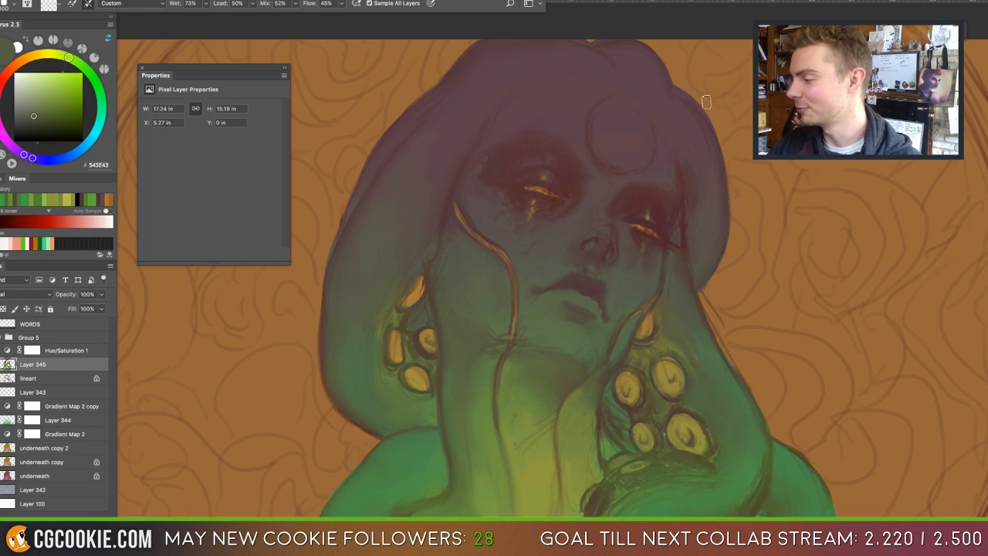
{"action": "key", "text": "b"}
{"action": "left_click", "coordinate": [596, 172], "text": "alt"}
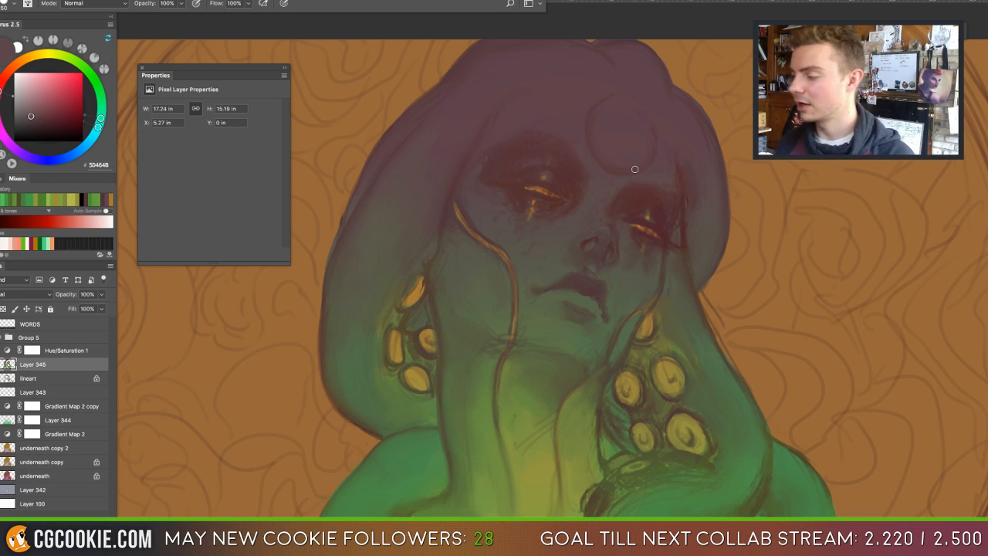
{"action": "left_click_drag", "start_coordinate": [613, 363], "coordinate": [589, 375]}
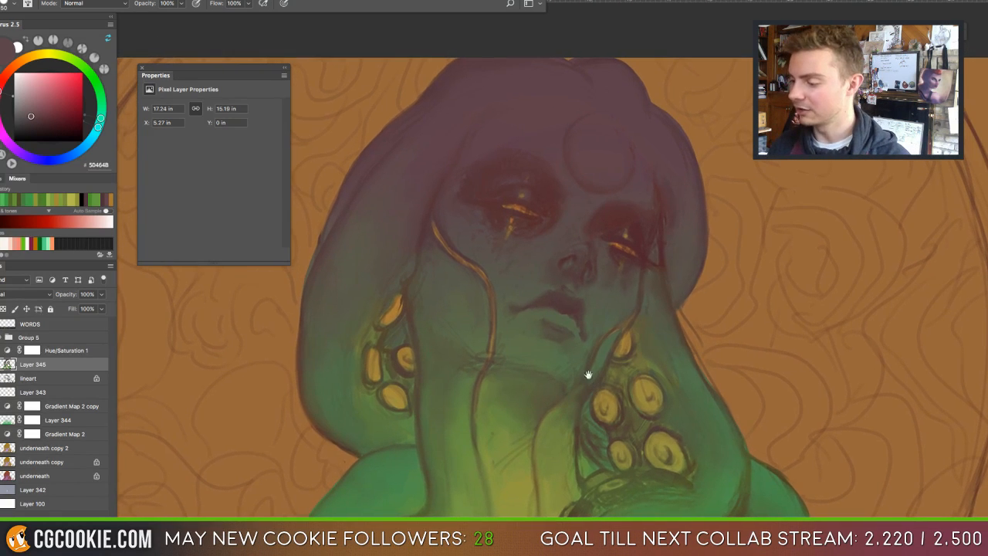
{"action": "key", "text": "shift+b"}
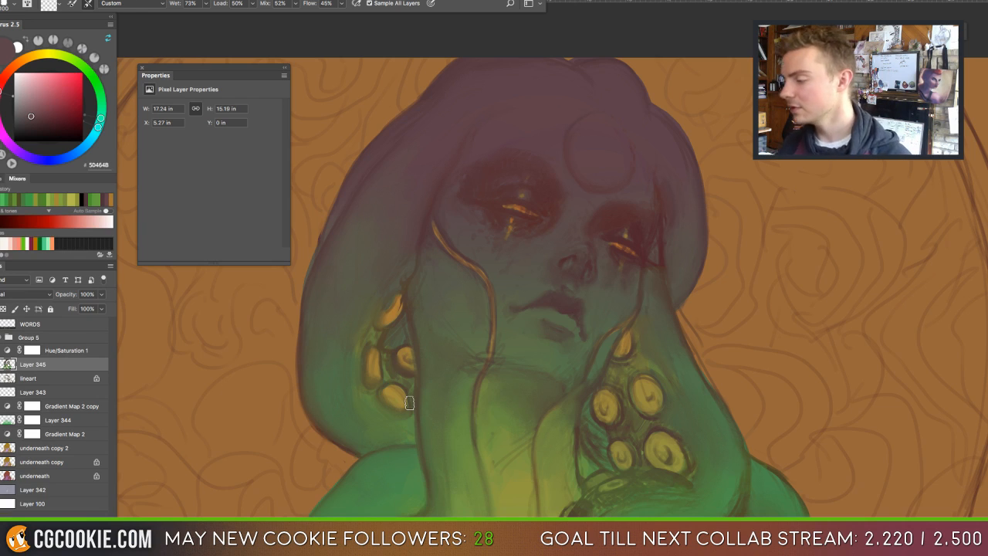
{"action": "key", "text": "shift+b"}
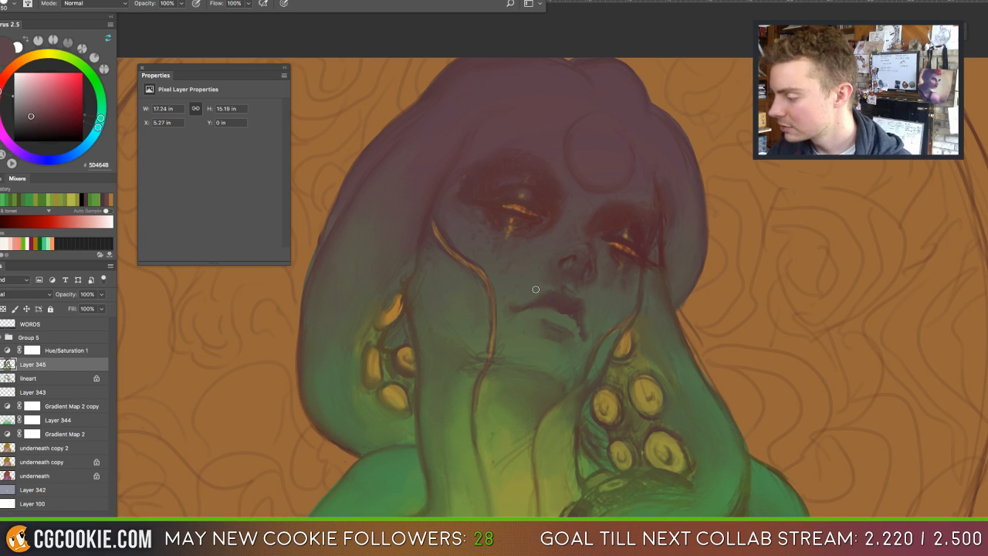
Paint the lower face and nose planes with the muted green sampled from the chin.
{"action": "left_click", "coordinate": [540, 342], "text": "alt"}
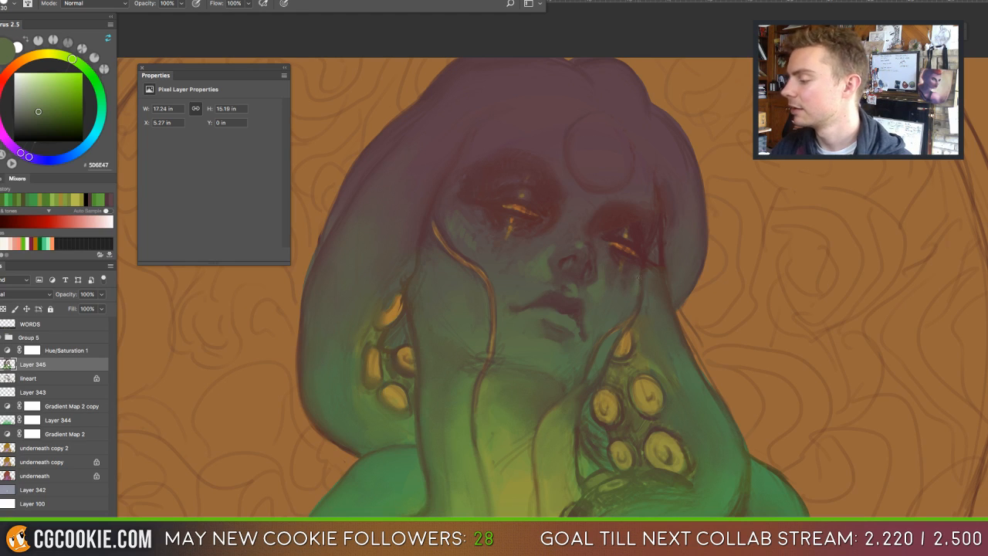
{"action": "key", "text": "shift+b"}
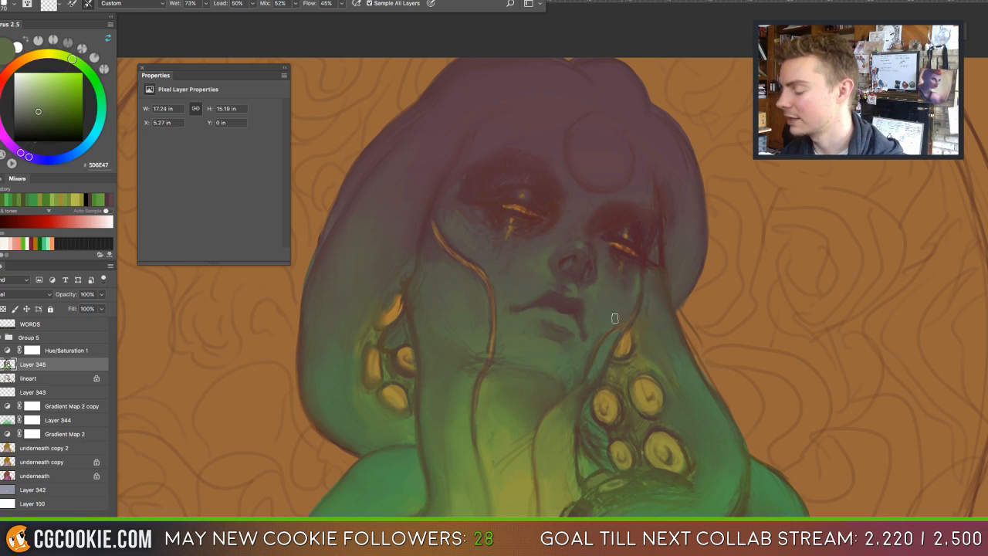
{"action": "key", "text": "b"}
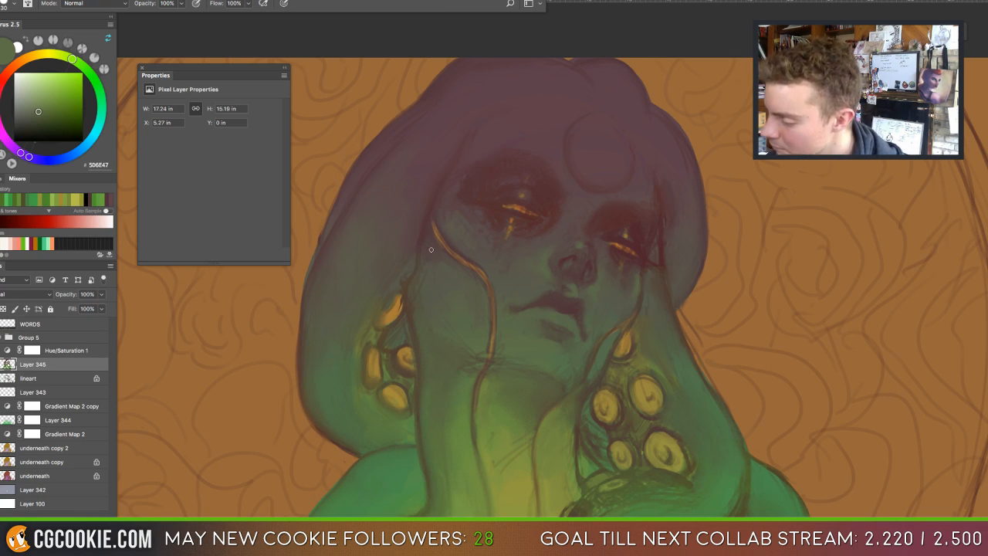
Repaint the thin strand on the cheek with its sampled orange and clean its edges with nearby skin tones.
{"action": "left_click", "coordinate": [438, 225], "text": "alt"}
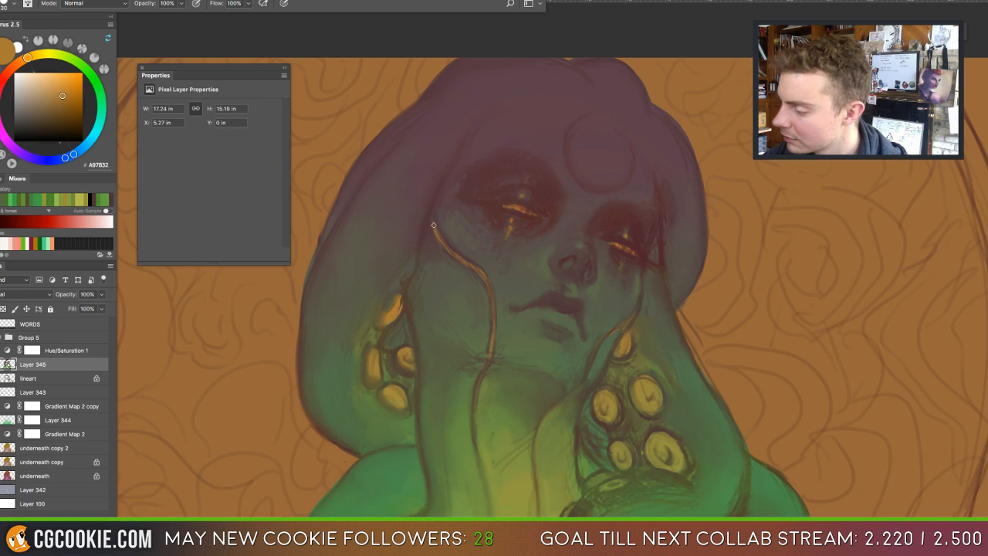
{"action": "mouse_move", "coordinate": [433, 225]}
{"action": "left_mouse_down"}
{"action": "mouse_move", "coordinate": [482, 275]}
{"action": "mouse_move", "coordinate": [494, 311]}
{"action": "left_mouse_up"}
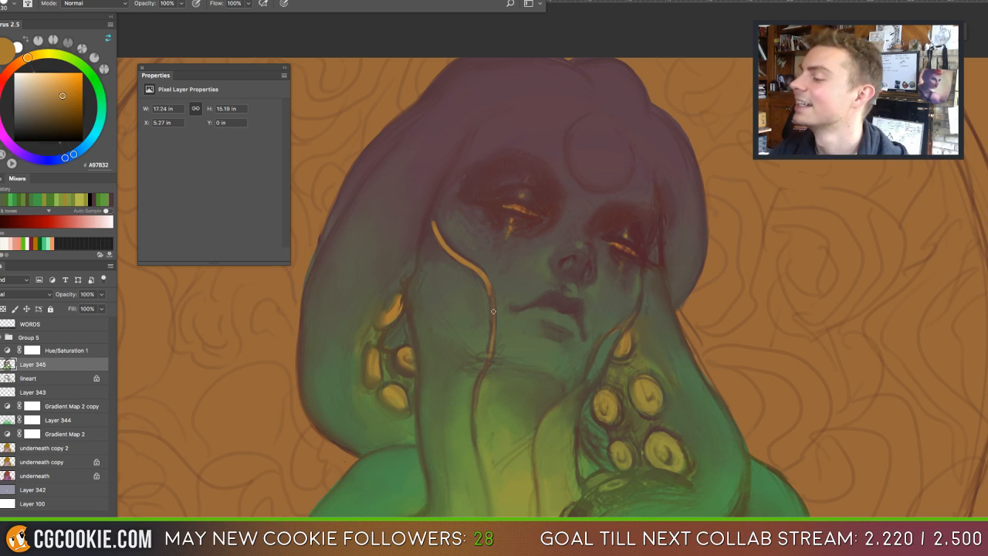
{"action": "left_click", "coordinate": [445, 239], "text": "alt"}
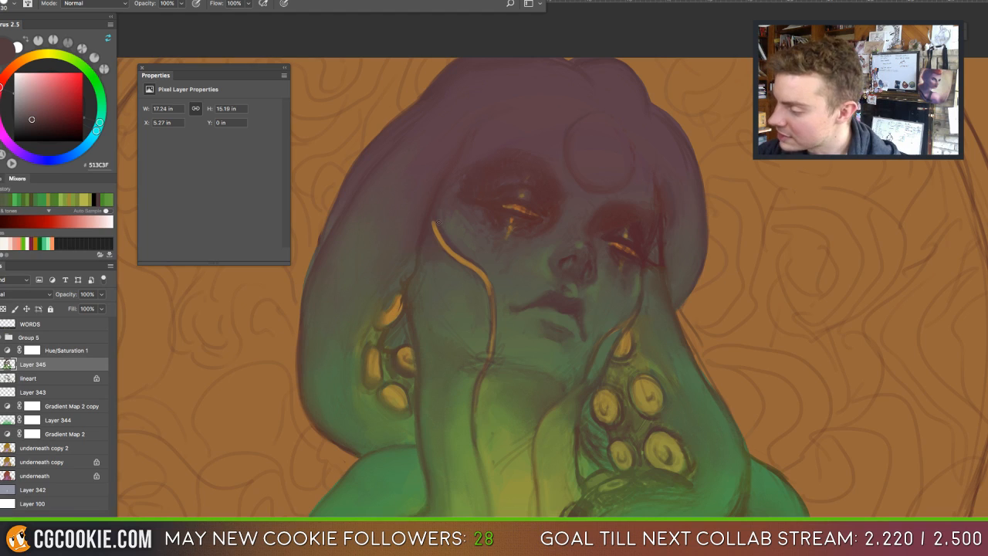
{"action": "left_click", "coordinate": [486, 261], "text": "alt"}
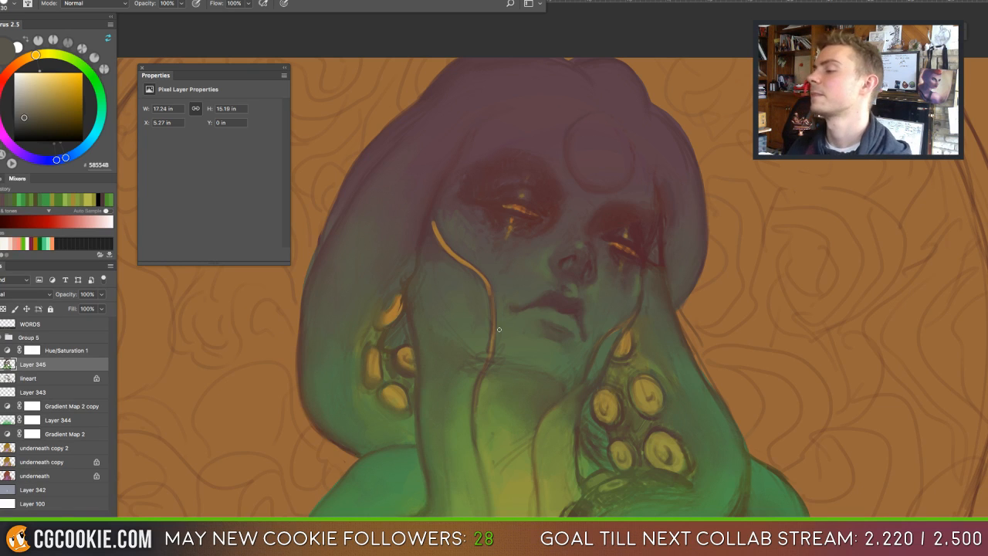
{"action": "left_click", "coordinate": [435, 222], "text": "alt"}
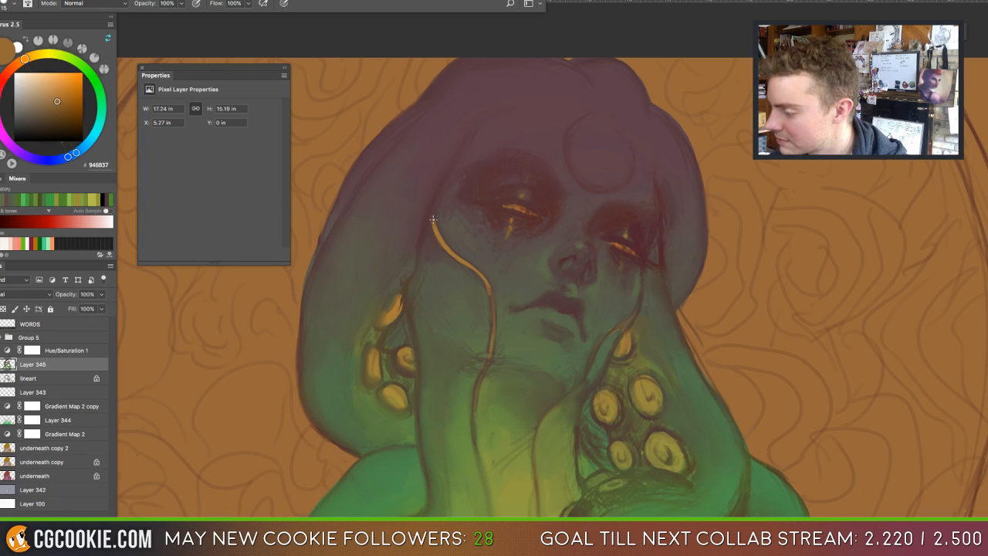
Blend the upper end of the orange cheek strand into the hair with an enlarged Mixer Brush.
{"action": "key", "text": "shift+b"}
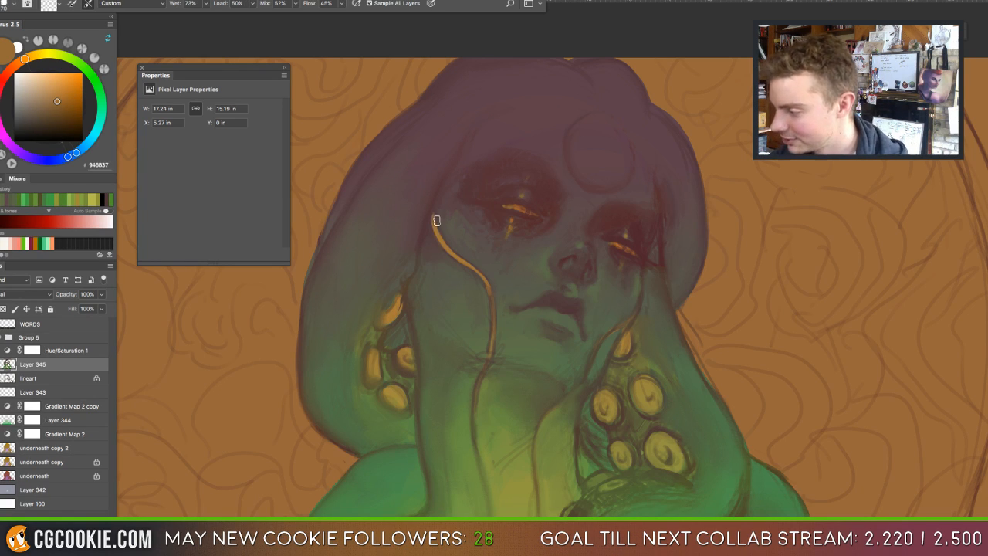
{"action": "key", "text": "bracketright"}
{"action": "key", "text": "bracketright"}
{"action": "key", "text": "bracketright"}
{"action": "key", "text": "bracketright"}
{"action": "key", "text": "bracketright"}
{"action": "key", "text": "bracketright"}
{"action": "key", "text": "bracketright"}
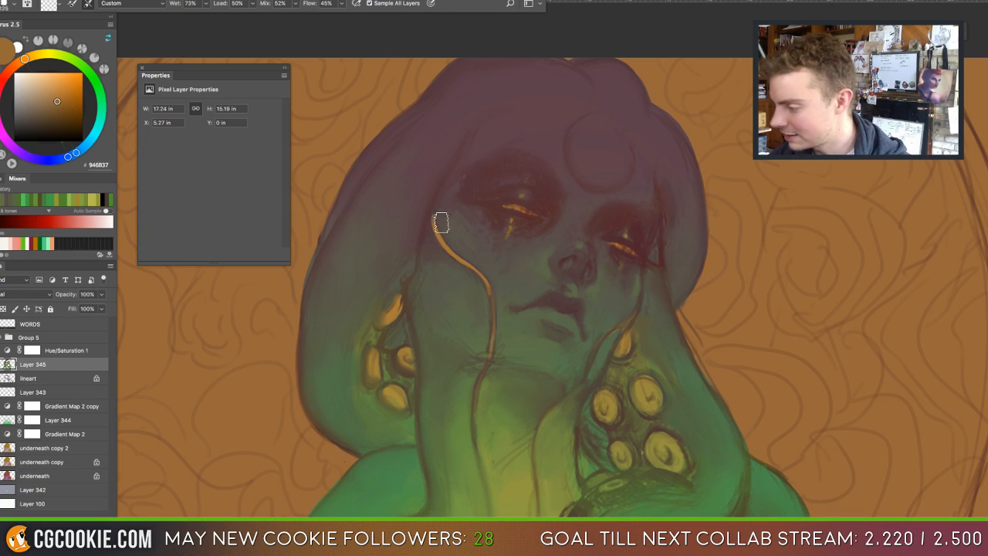
{"action": "mouse_move", "coordinate": [437, 217]}
{"action": "left_mouse_down"}
{"action": "mouse_move", "coordinate": [480, 268]}
{"action": "mouse_move", "coordinate": [439, 243]}
{"action": "mouse_move", "coordinate": [457, 258]}
{"action": "left_mouse_up"}
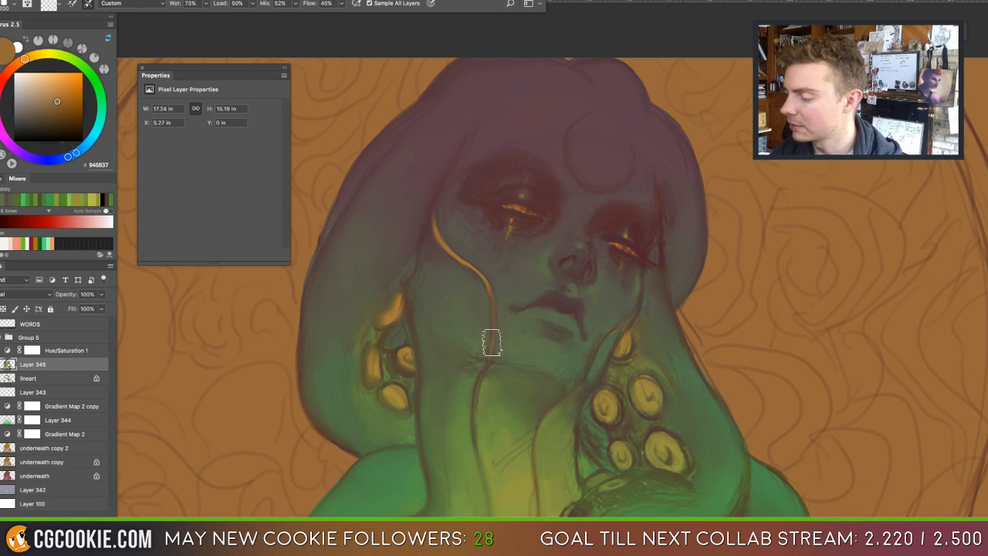
Extend the cheek strand to the jawline in sampled orange and paint the matching strand beside the opposite cheek.
{"action": "key", "text": "b"}
{"action": "left_click", "coordinate": [466, 258], "text": "alt"}
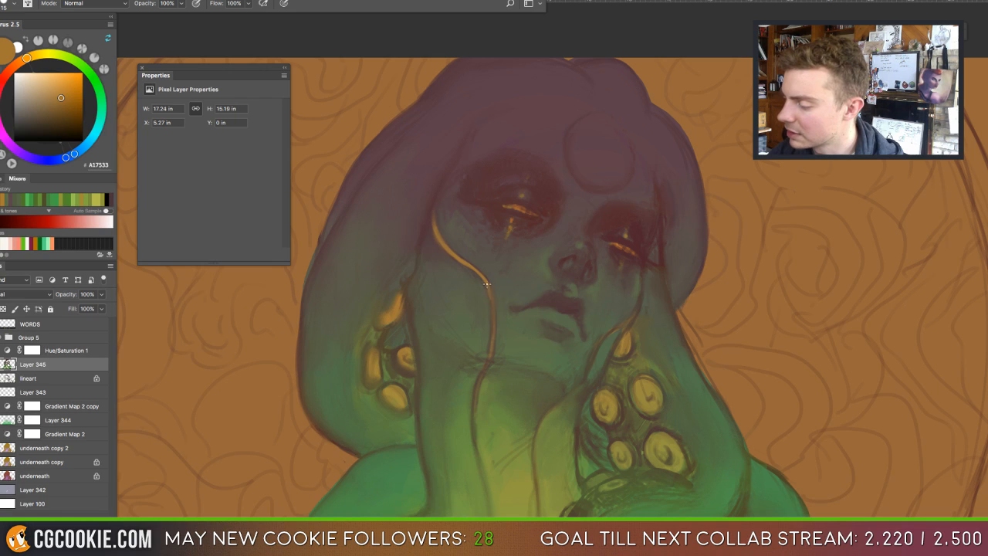
{"action": "left_click_drag", "start_coordinate": [491, 295], "coordinate": [494, 325]}
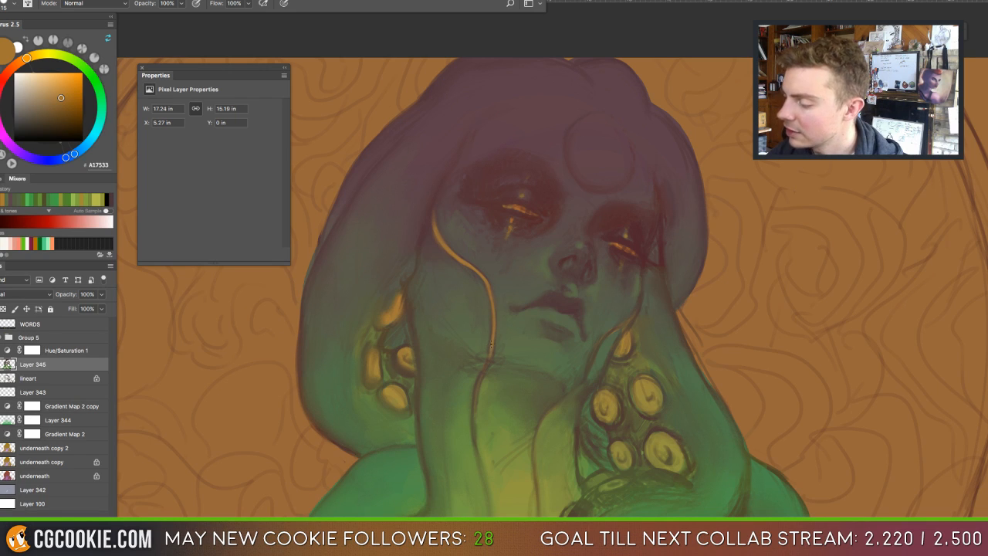
{"action": "mouse_move", "coordinate": [626, 319]}
{"action": "left_mouse_down"}
{"action": "mouse_move", "coordinate": [590, 360]}
{"action": "mouse_move", "coordinate": [586, 374]}
{"action": "left_mouse_up"}
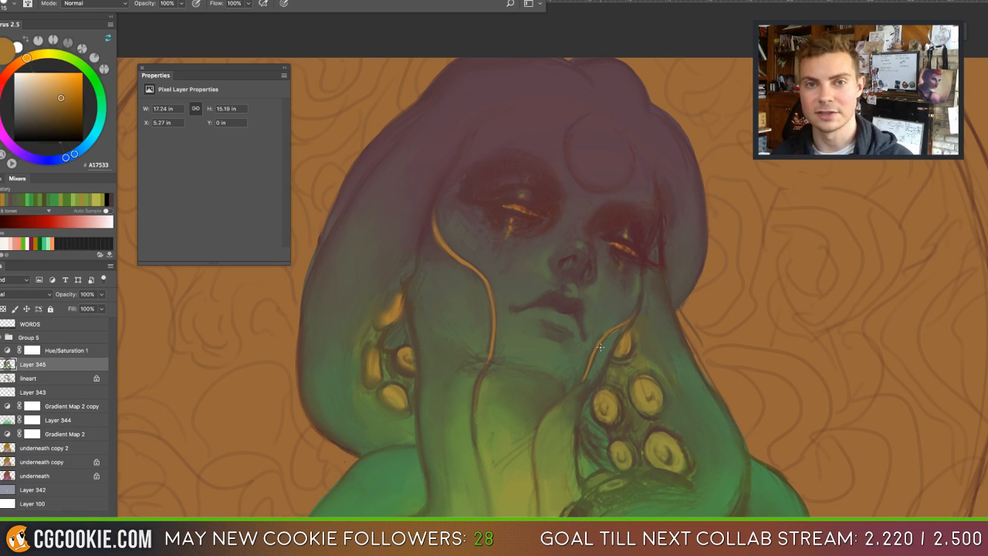
{"action": "left_click_drag", "start_coordinate": [721, 416], "coordinate": [531, 228]}
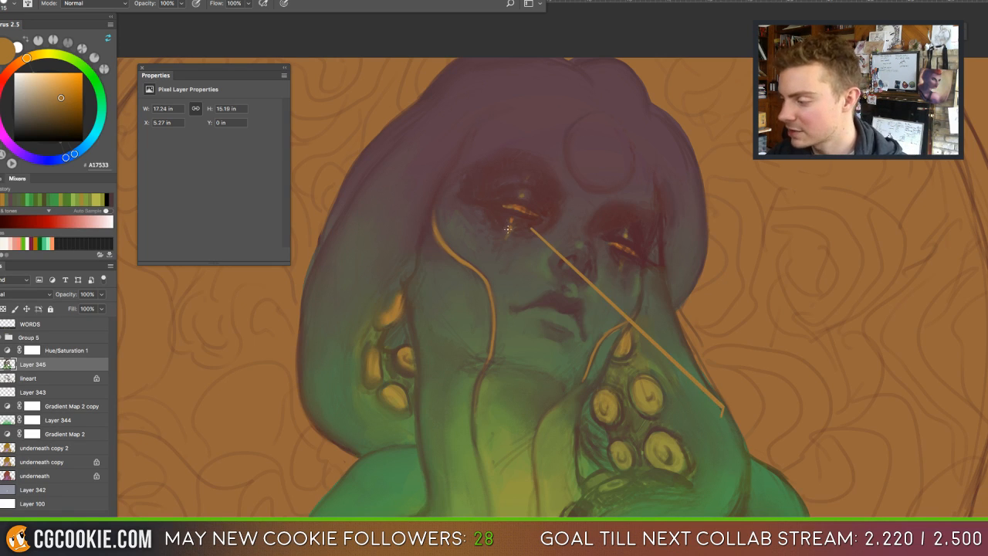
{"action": "left_click", "coordinate": [455, 210], "text": "alt"}
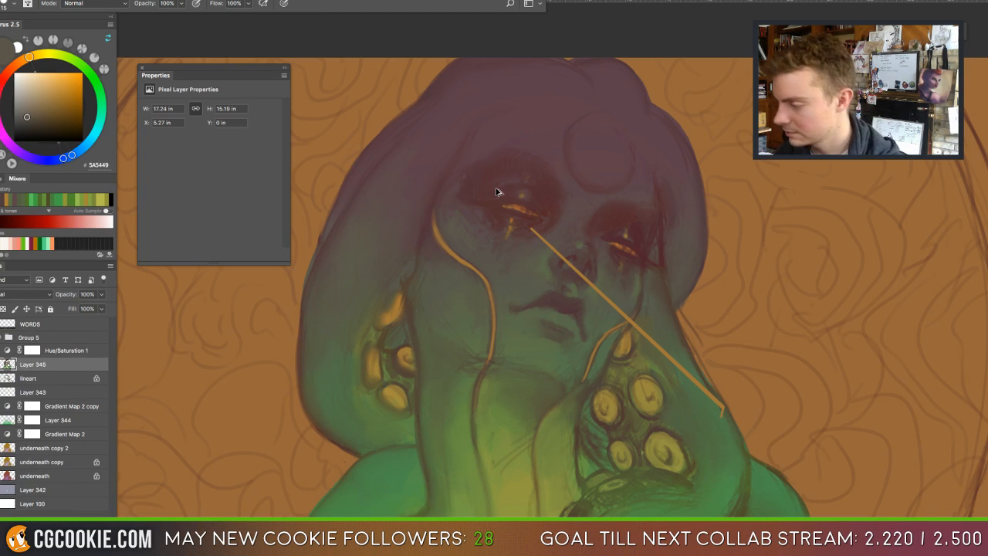
{"action": "key", "text": "ctrl+z"}
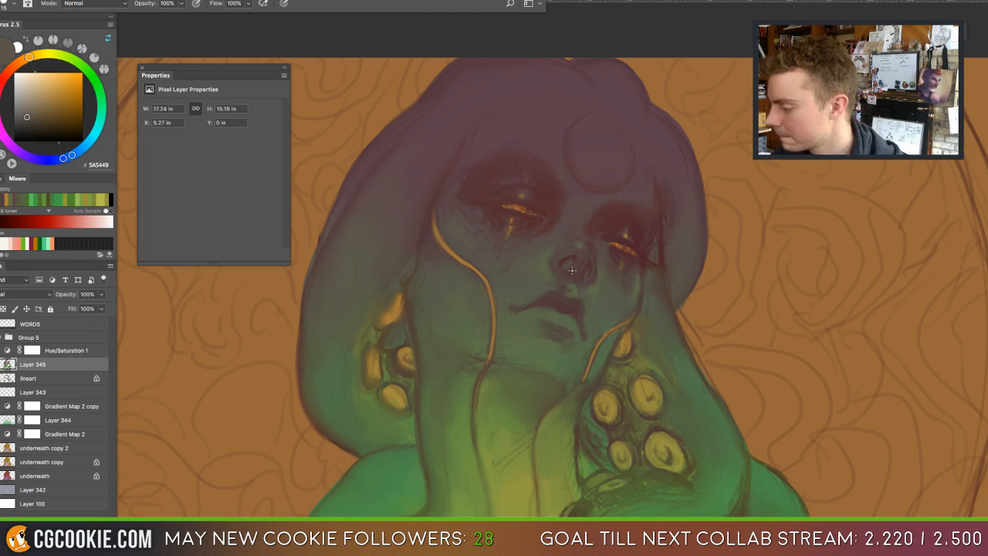
Refine the nose bridge and the area between the brows with green, brown and purple tones sampled from the surrounding skin.
{"action": "left_click", "coordinate": [541, 260], "text": "alt"}
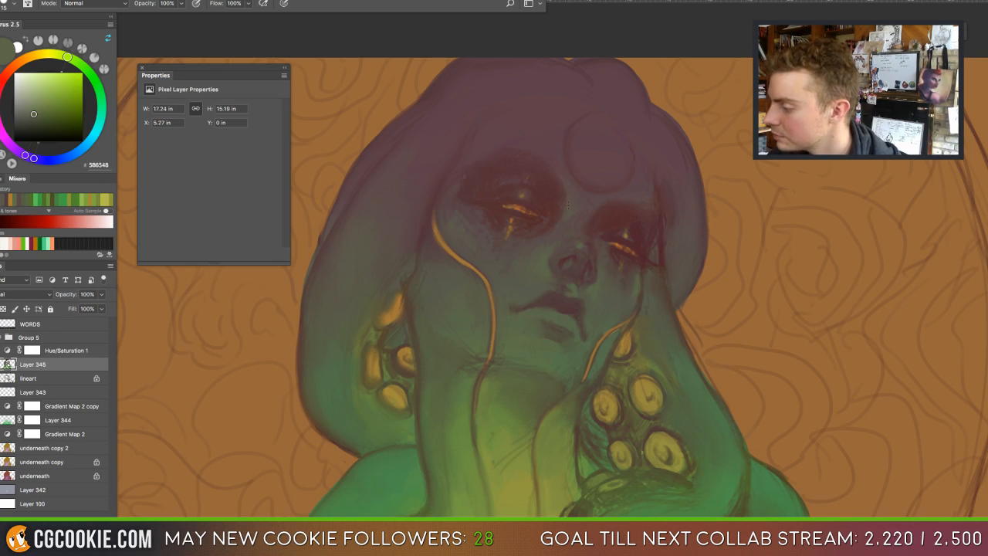
{"action": "left_click", "coordinate": [576, 197], "text": "alt"}
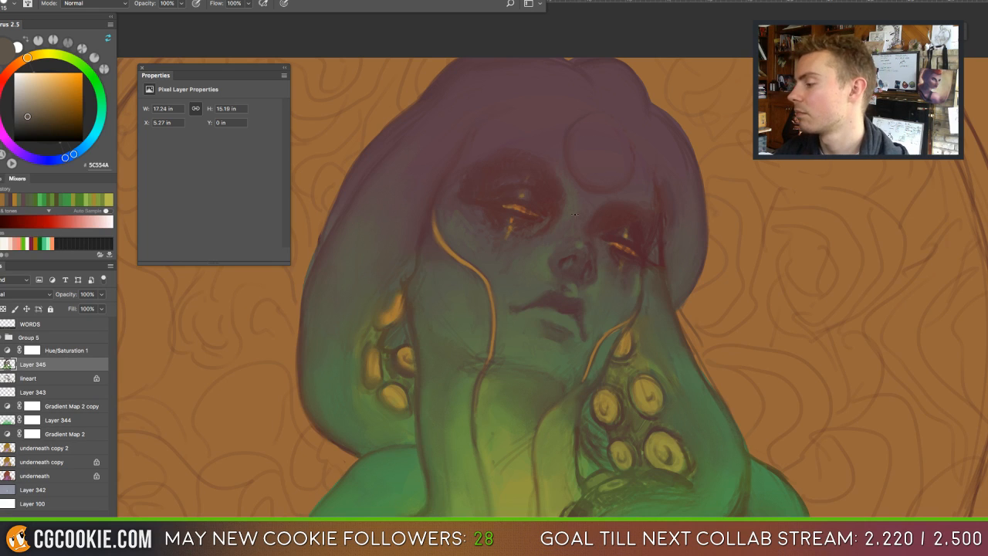
{"action": "left_click", "coordinate": [570, 158], "text": "alt"}
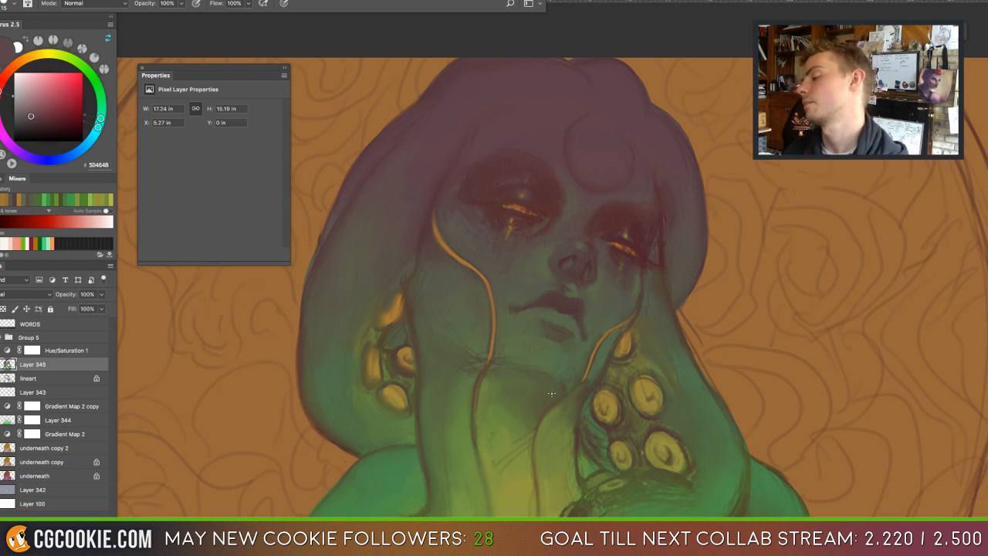
Continue both facial strands down the neck with the orange sampled from the cheek strand.
{"action": "left_click", "coordinate": [491, 345], "text": "alt"}
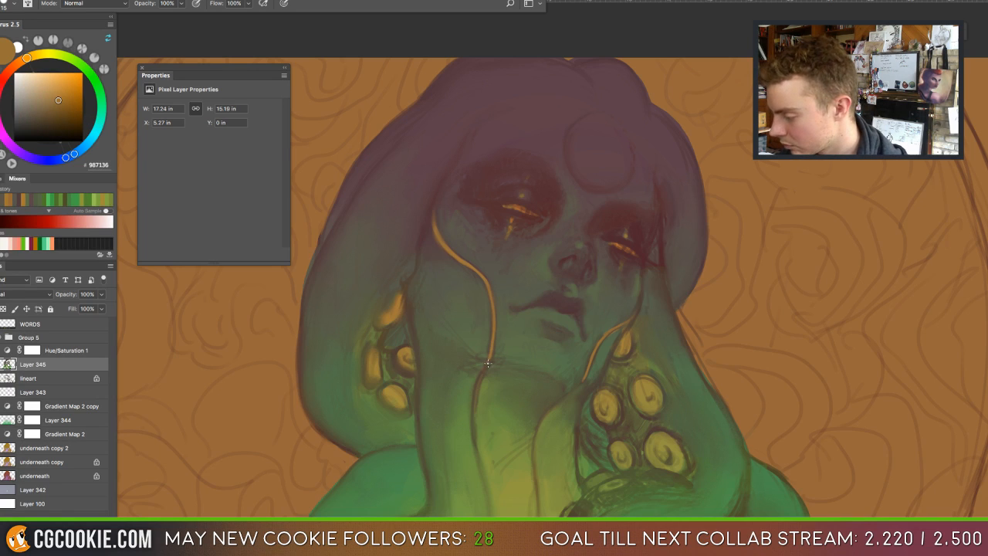
{"action": "left_click_drag", "start_coordinate": [487, 362], "coordinate": [471, 420]}
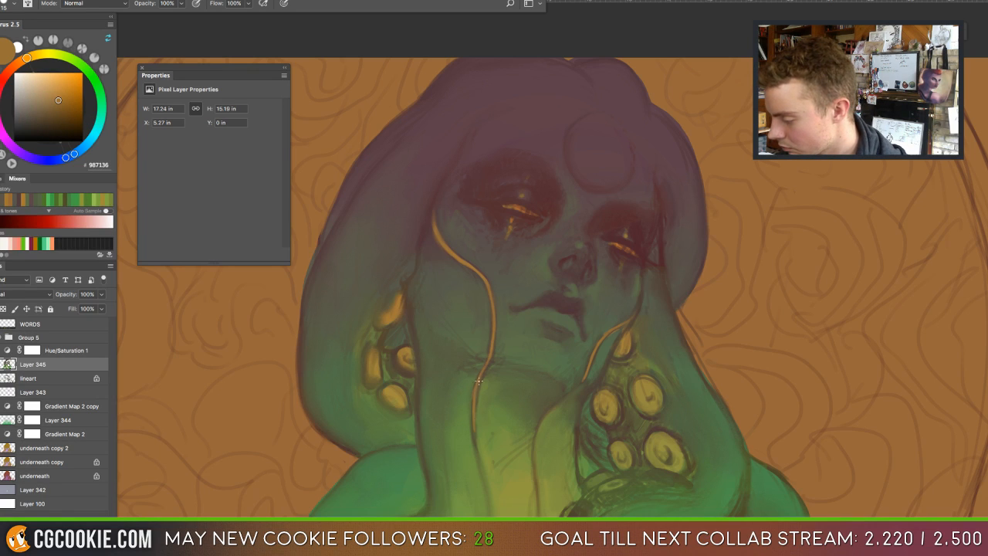
{"action": "left_click_drag", "start_coordinate": [478, 380], "coordinate": [477, 456]}
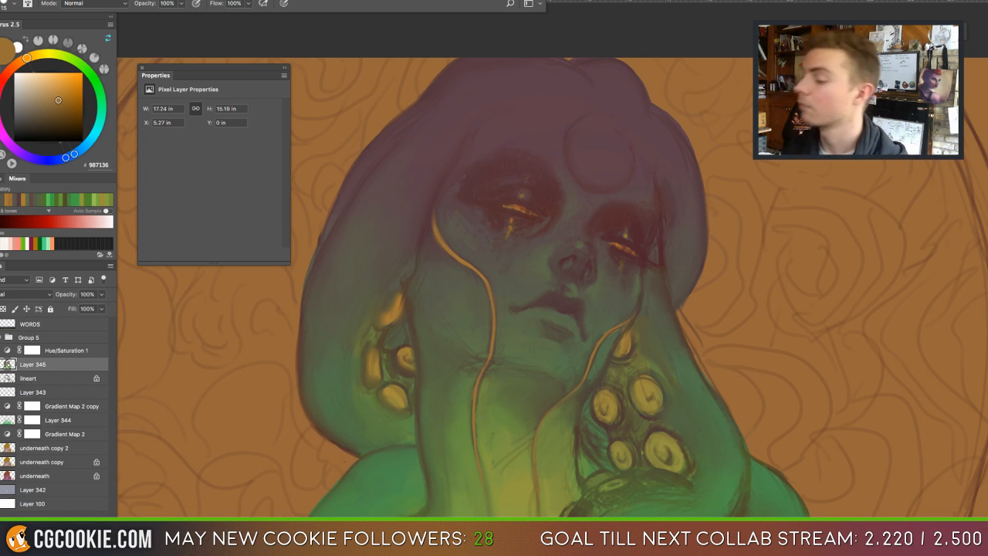
Flip the whole canvas horizontally to check the face.
{"action": "key", "text": "super+minus"}
{"action": "key", "text": "super+minus"}
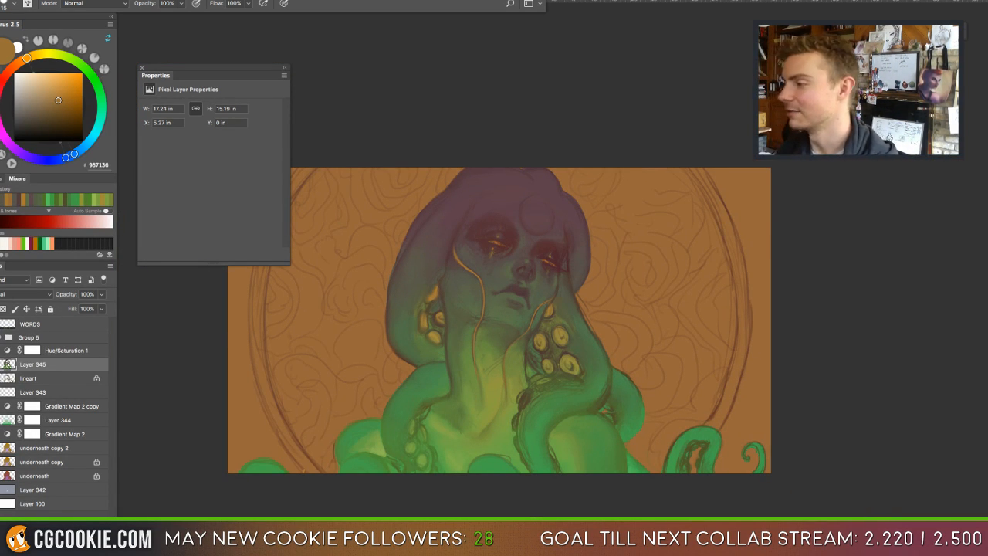
{"action": "key", "text": "super+shift+h"}
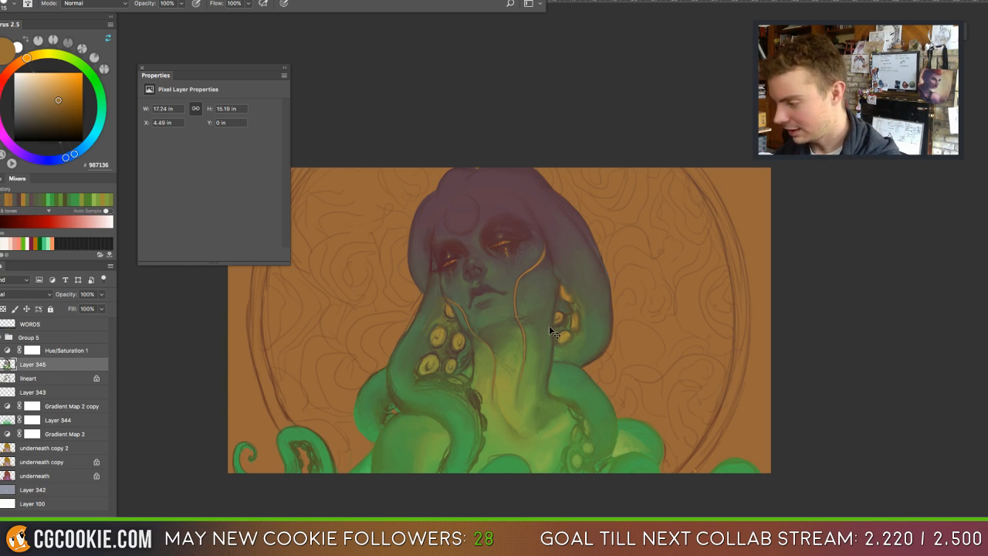
{"action": "scroll", "coordinate": [548, 324], "scroll_direction": "up", "scroll_amount": 2}
{"action": "scroll", "coordinate": [572, 321], "scroll_direction": "up", "scroll_amount": 2}
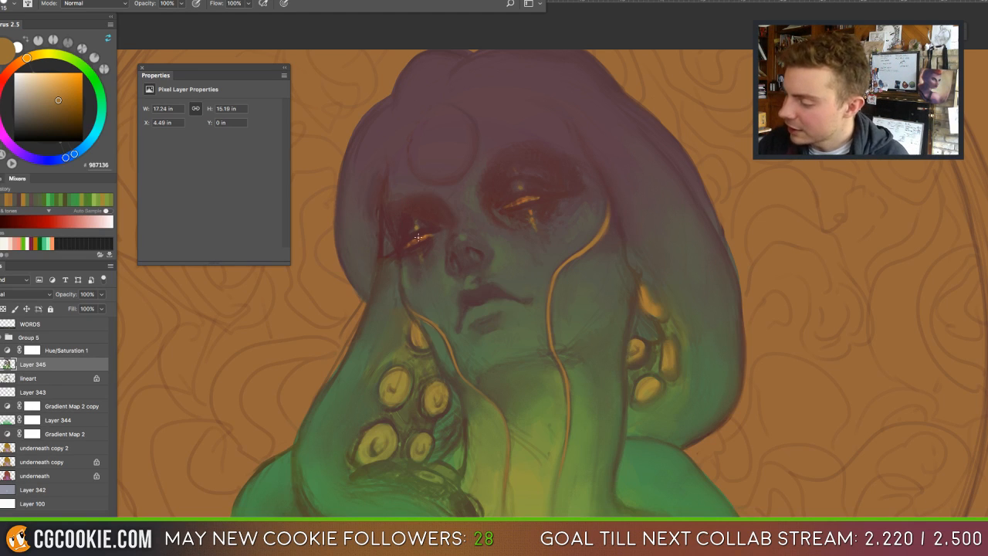
Circle the temple and the top of the raised tentacle with a temporary orange ellipse, and undo it.
{"action": "mouse_move", "coordinate": [418, 237]}
{"action": "left_mouse_down"}
{"action": "mouse_move", "coordinate": [367, 215]}
{"action": "mouse_move", "coordinate": [398, 354]}
{"action": "mouse_move", "coordinate": [438, 277]}
{"action": "mouse_move", "coordinate": [378, 206]}
{"action": "left_mouse_up"}
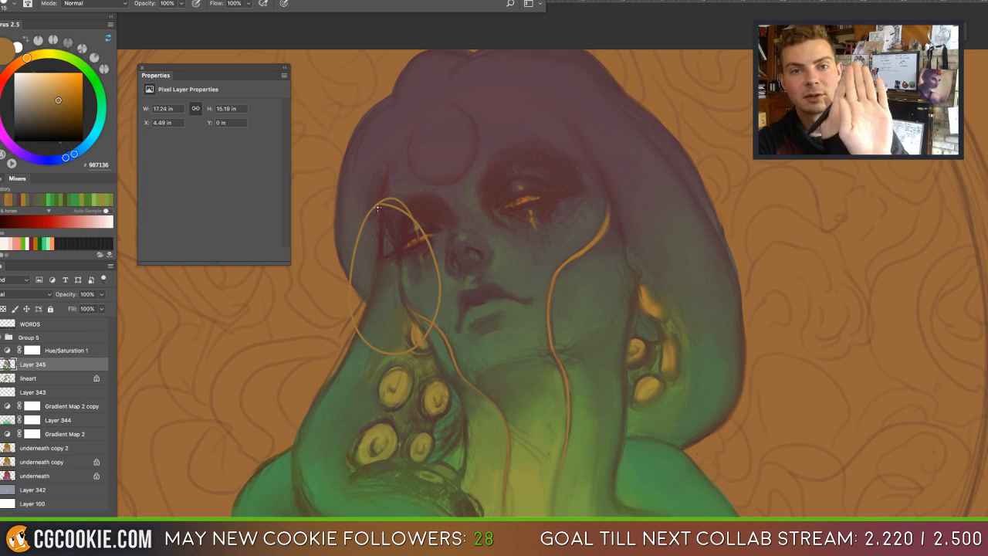
{"action": "key", "text": "ctrl+z"}
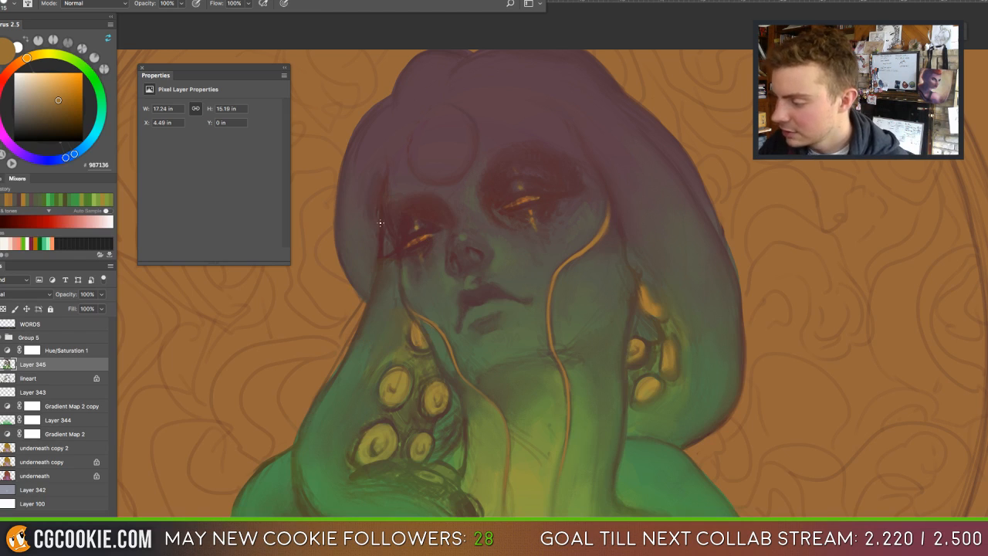
Darken the contour beside the temple down along the raised tentacle with sampled dark maroon, and soften it with a smaller Mixer Brush.
{"action": "left_click", "coordinate": [384, 251], "text": "alt"}
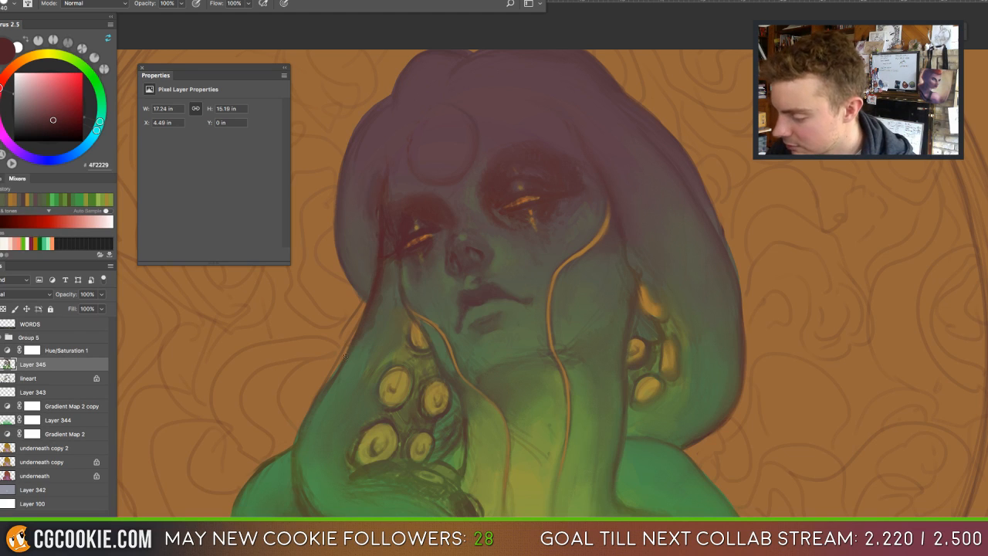
{"action": "key", "text": "shift+b"}
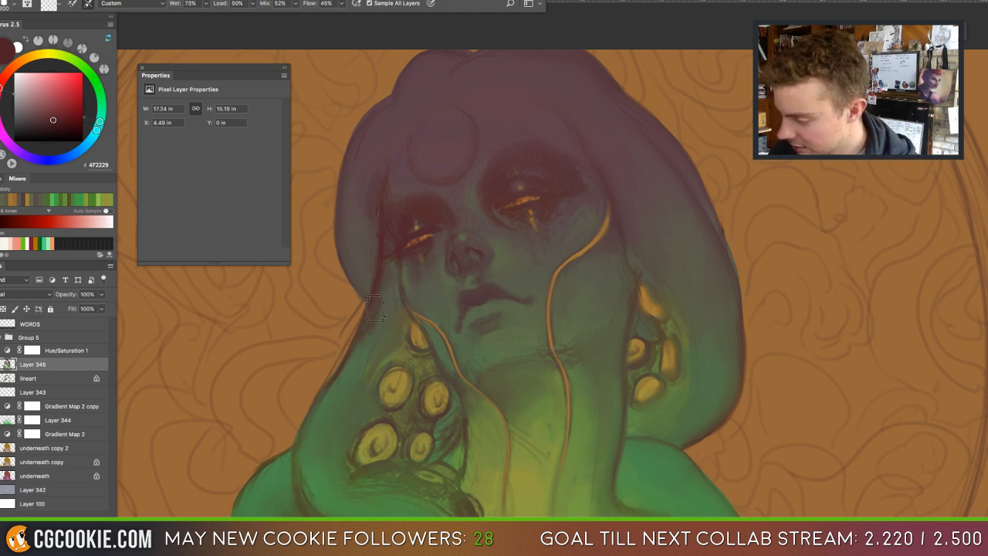
{"action": "key", "text": "["}
{"action": "key", "text": "["}
{"action": "key", "text": "["}
{"action": "key", "text": "["}
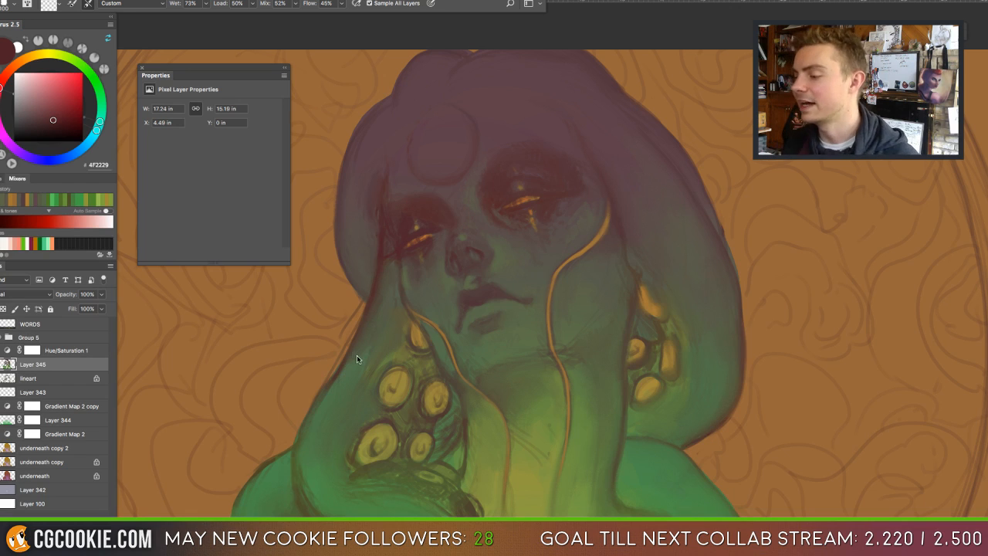
{"action": "key", "text": "b"}
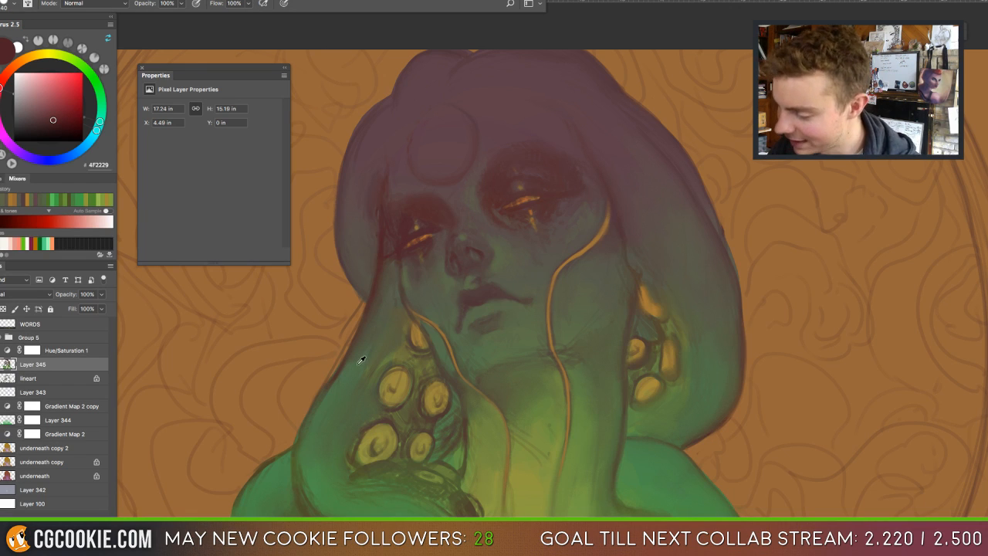
Refine the upper part of the raised tentacle beside the eye with greens and brown sampled from the surrounding paint.
{"action": "left_click", "coordinate": [377, 263], "text": "alt"}
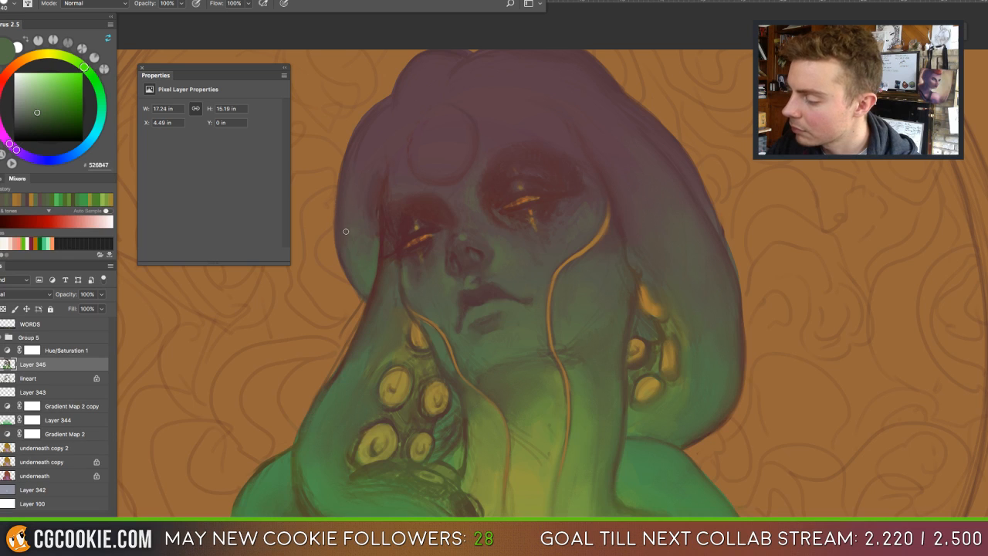
{"action": "key", "text": "shift+b"}
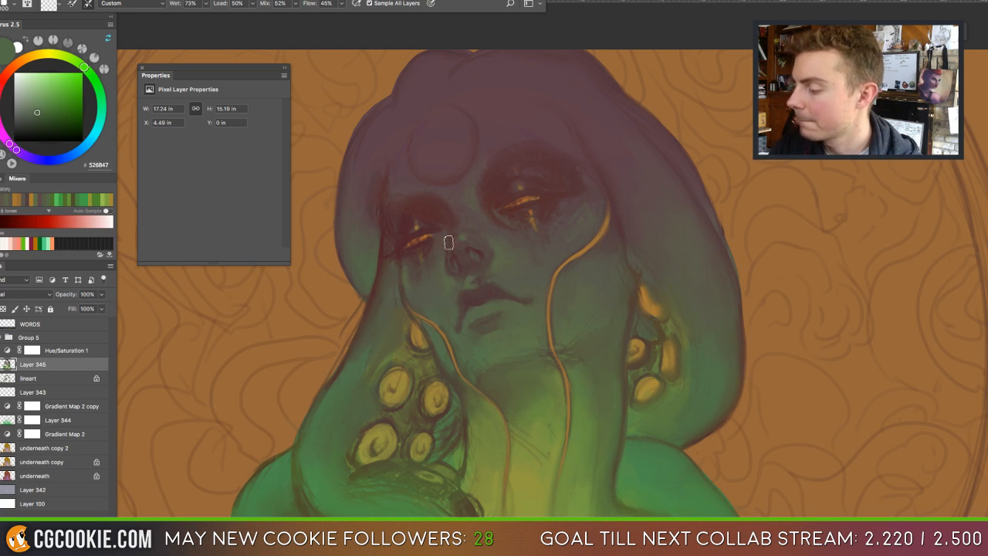
{"action": "key", "text": "shift+b"}
{"action": "left_click", "coordinate": [368, 287], "text": "alt"}
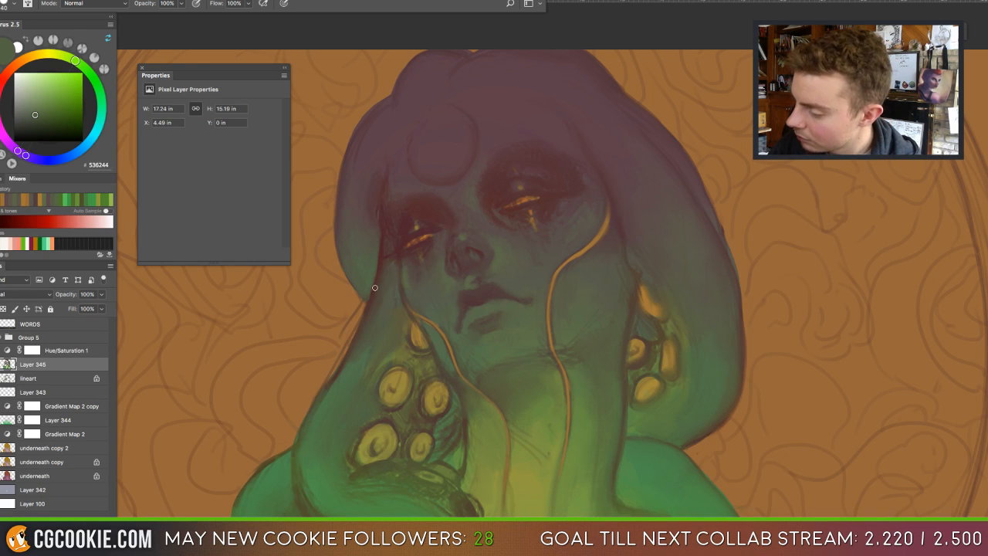
{"action": "left_click", "coordinate": [375, 287], "text": "alt"}
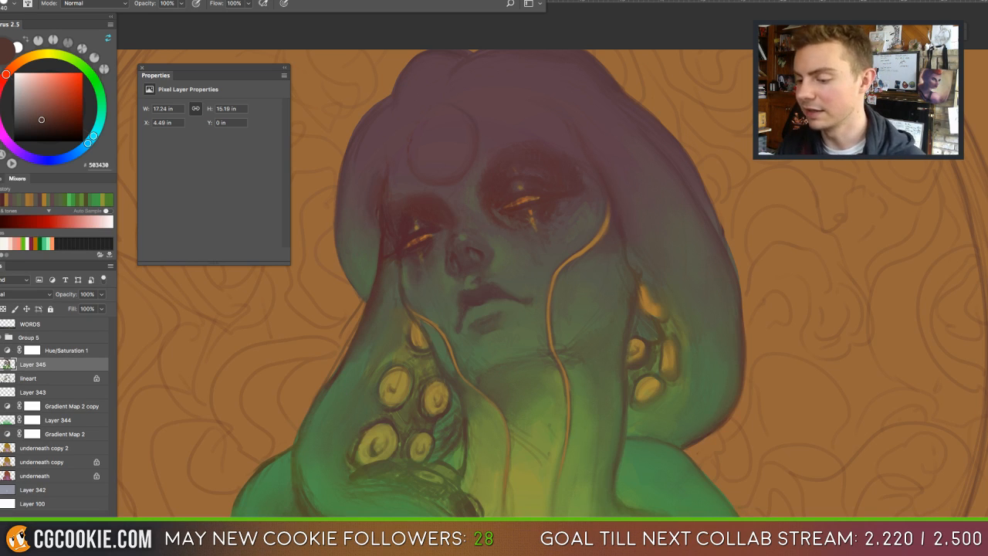
{"action": "key", "text": "super+comma"}
{"action": "key", "text": "super+comma"}
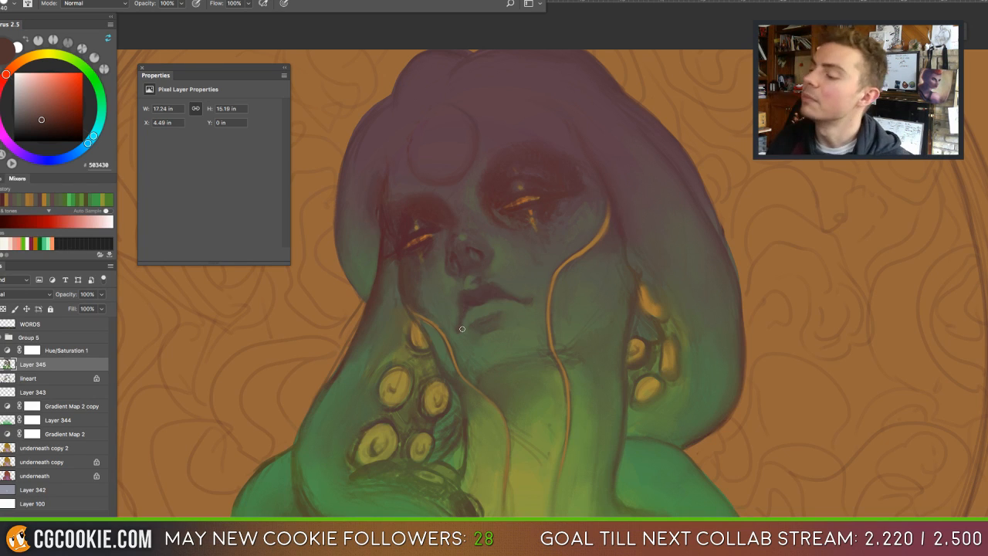
Shade the edge where the cheek meets the raised tentacle with sampled dark brown and green, blending it with the Mixer Brush.
{"action": "left_click", "coordinate": [417, 284], "text": "alt"}
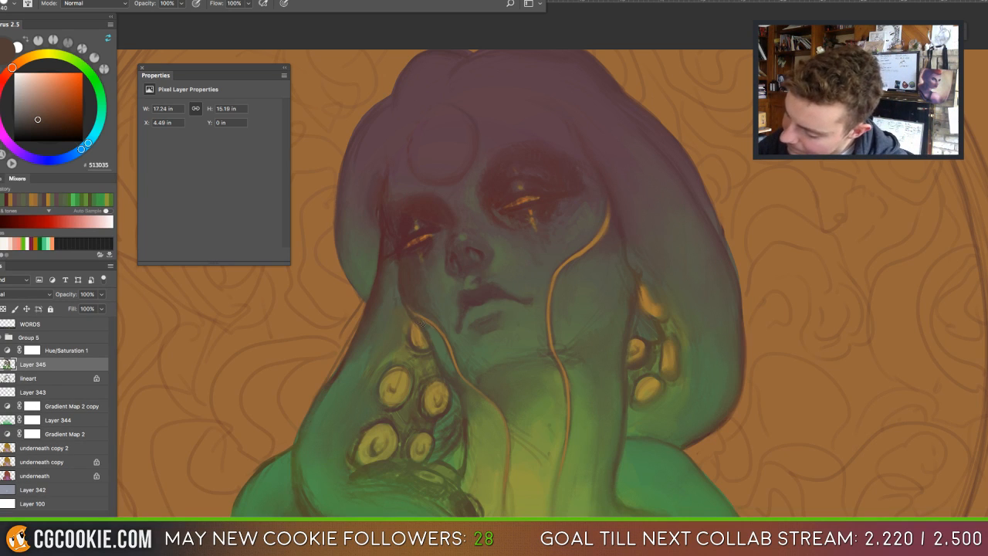
{"action": "key", "text": "shift+b"}
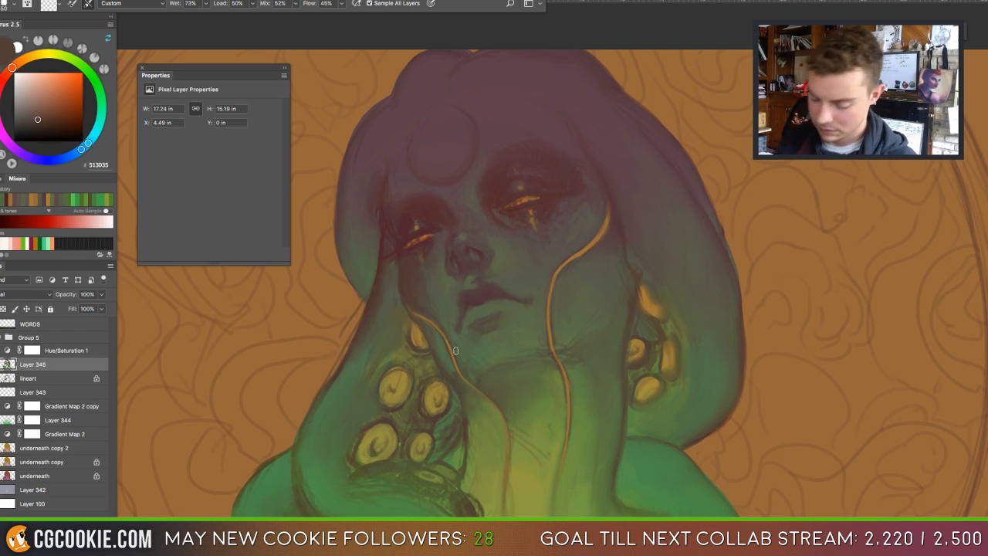
{"action": "key", "text": "shift+b"}
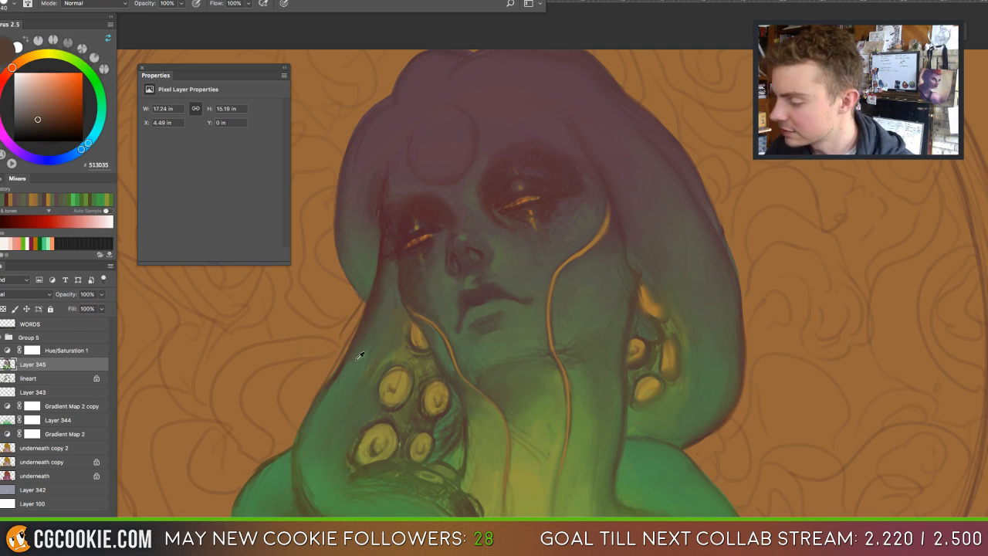
{"action": "left_click", "coordinate": [400, 305], "text": "alt"}
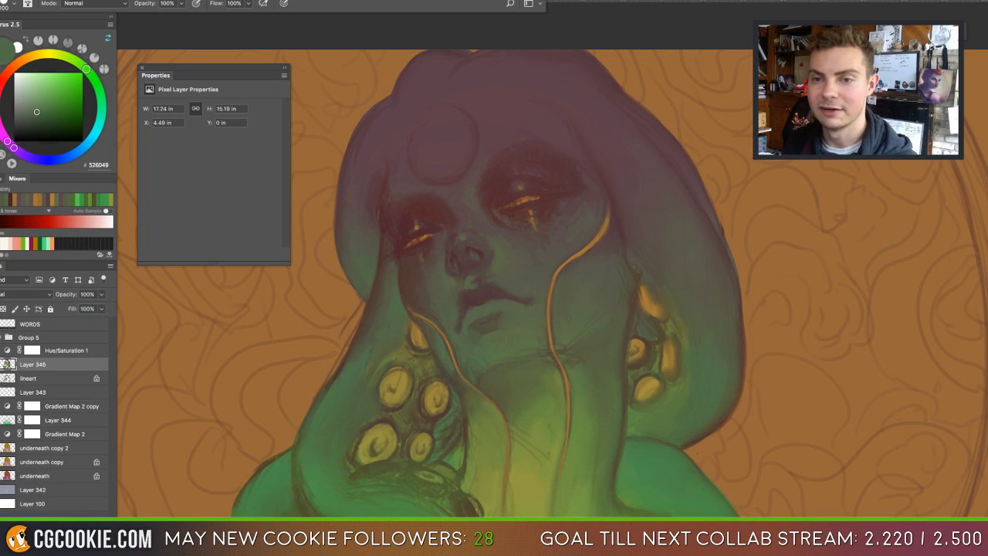
{"action": "key", "text": "ctrl+Tab"}
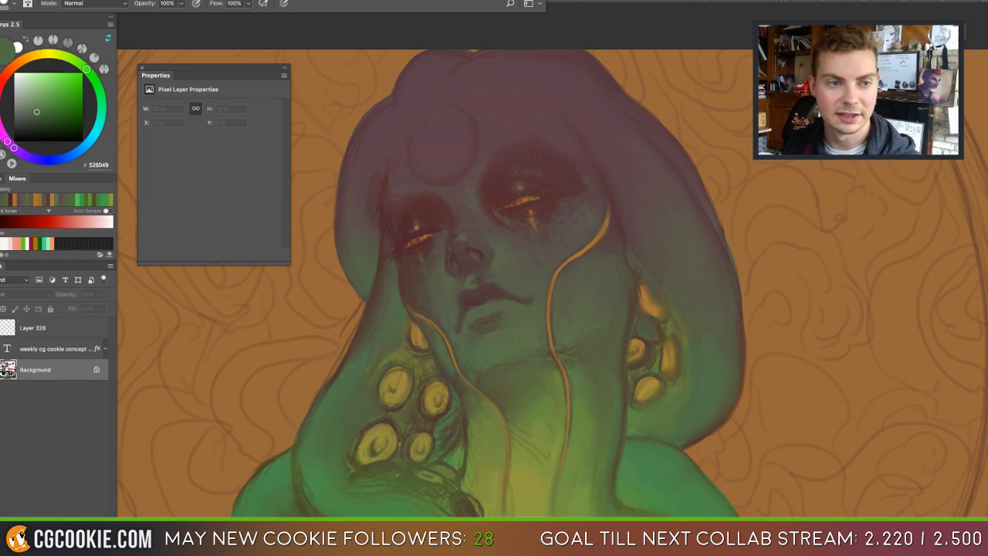
{"action": "key", "text": "Tab"}
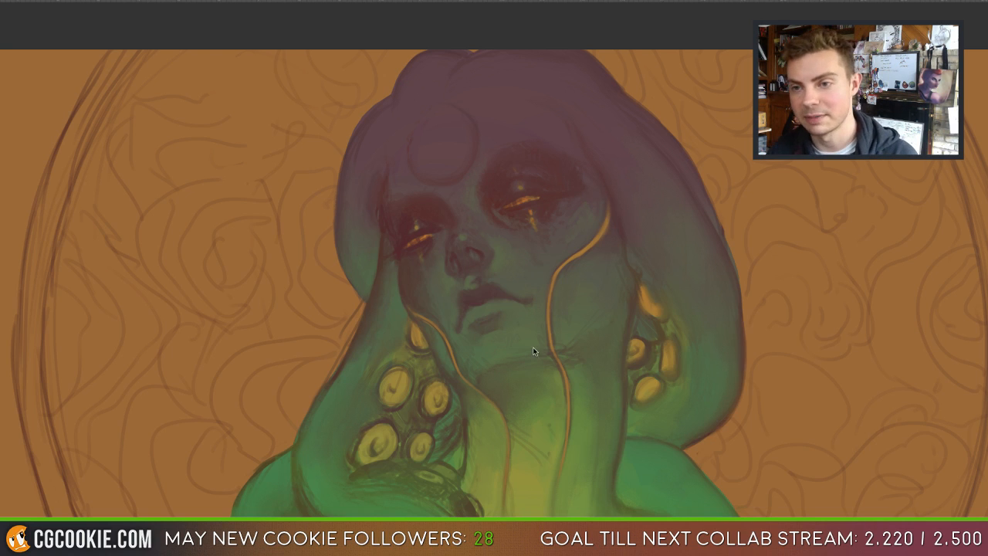
{"action": "key", "text": "Tab"}
Smooth the outer edge and bend of the raised tentacle with olive and green tones sampled along its contour.
{"action": "left_click_drag", "start_coordinate": [467, 423], "coordinate": [513, 391]}
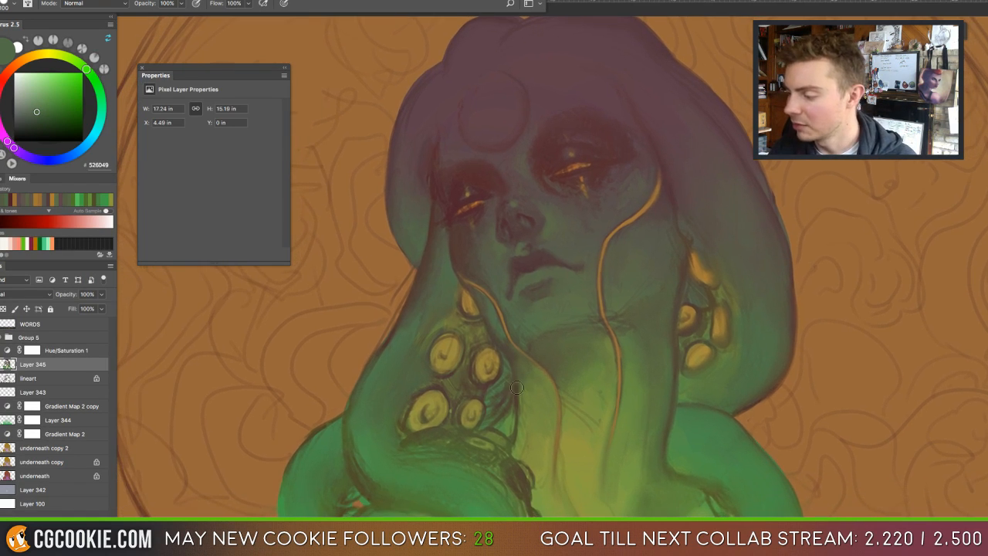
{"action": "left_click", "coordinate": [410, 317], "text": "alt"}
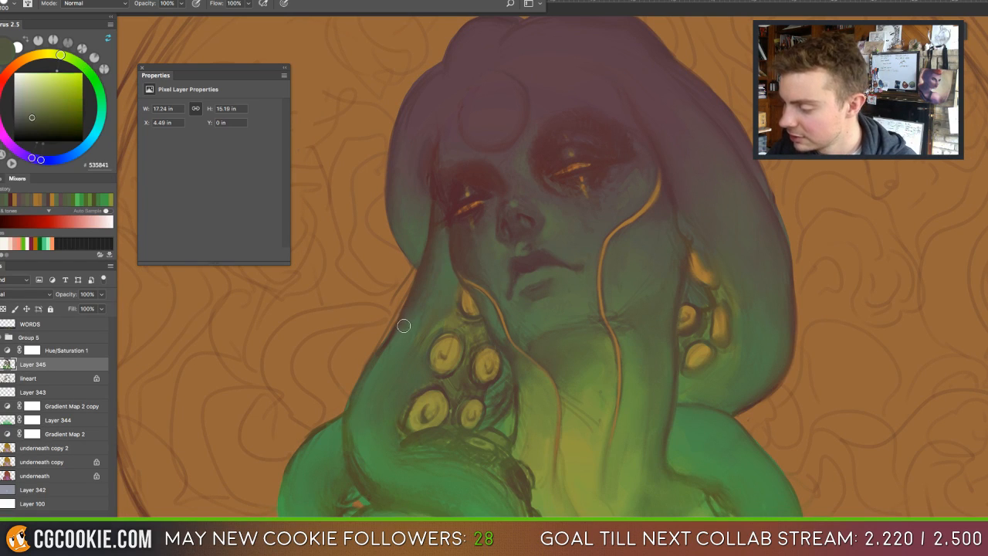
{"action": "left_click", "coordinate": [387, 361], "text": "alt"}
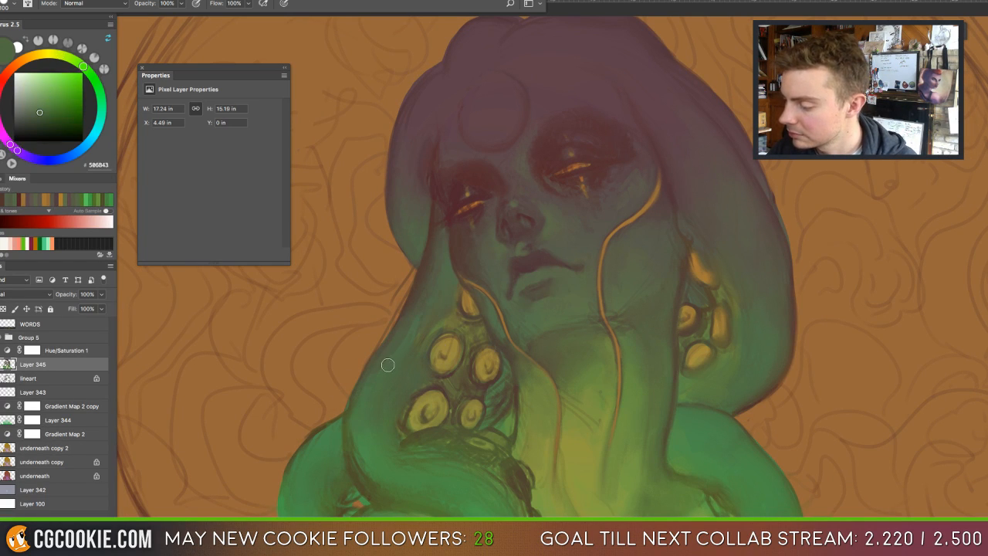
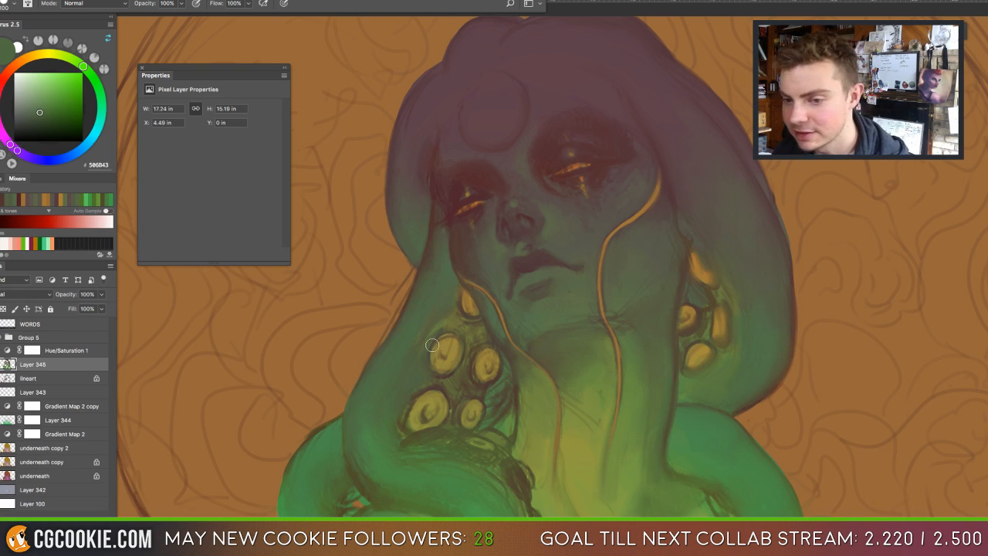
Paint dark shadows around the raised tentacle's suckers with a smaller brush in the sampled brown 4F3836.
{"action": "left_click_drag", "start_coordinate": [449, 356], "coordinate": [437, 359]}
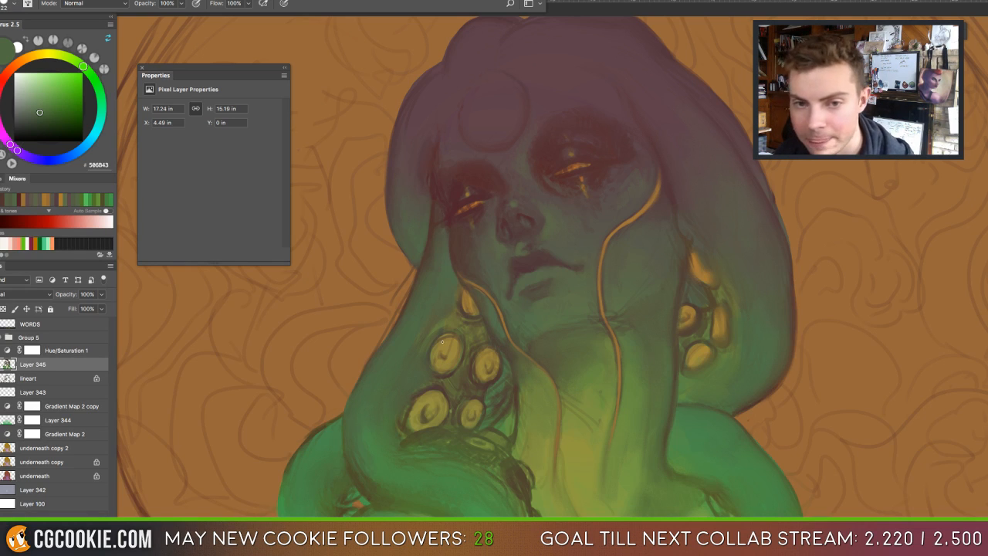
{"action": "left_click", "coordinate": [443, 374], "text": "alt"}
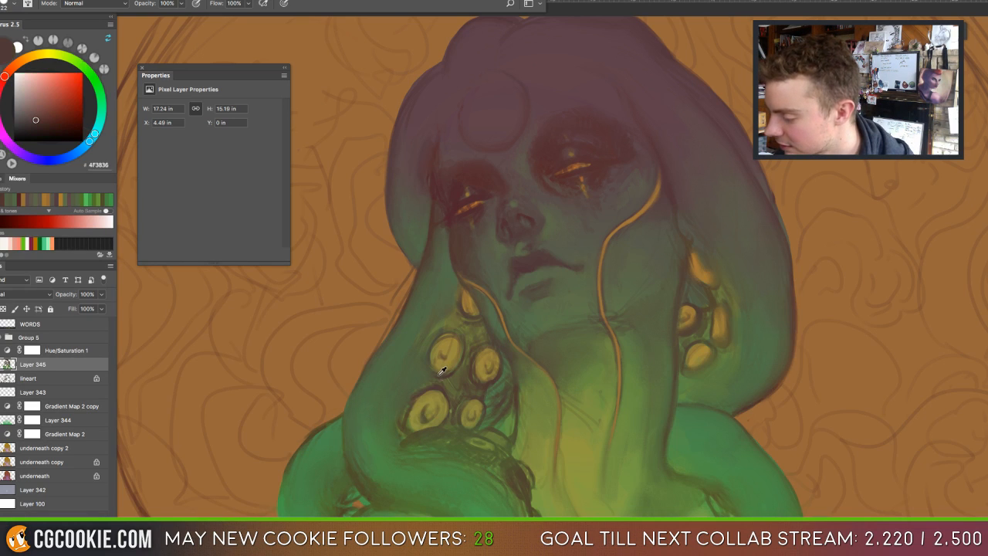
{"action": "mouse_move", "coordinate": [429, 359]}
{"action": "left_mouse_down"}
{"action": "mouse_move", "coordinate": [438, 341]}
{"action": "mouse_move", "coordinate": [463, 350]}
{"action": "left_mouse_up"}
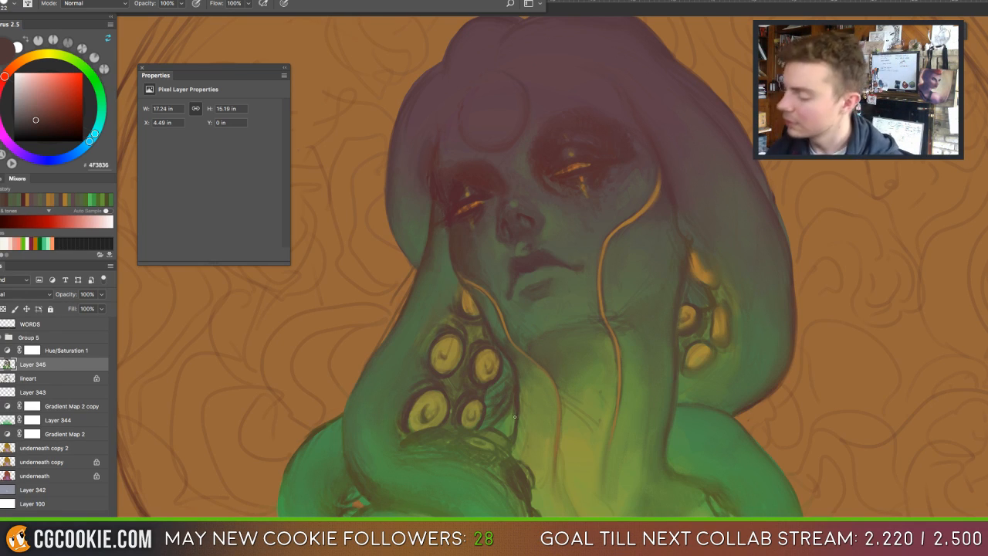
Circle the gap between the suckers and the neck with a temporary dark ellipse, and undo it.
{"action": "mouse_move", "coordinate": [540, 416]}
{"action": "left_mouse_down"}
{"action": "mouse_move", "coordinate": [482, 343]}
{"action": "mouse_move", "coordinate": [544, 449]}
{"action": "mouse_move", "coordinate": [558, 363]}
{"action": "left_mouse_up"}
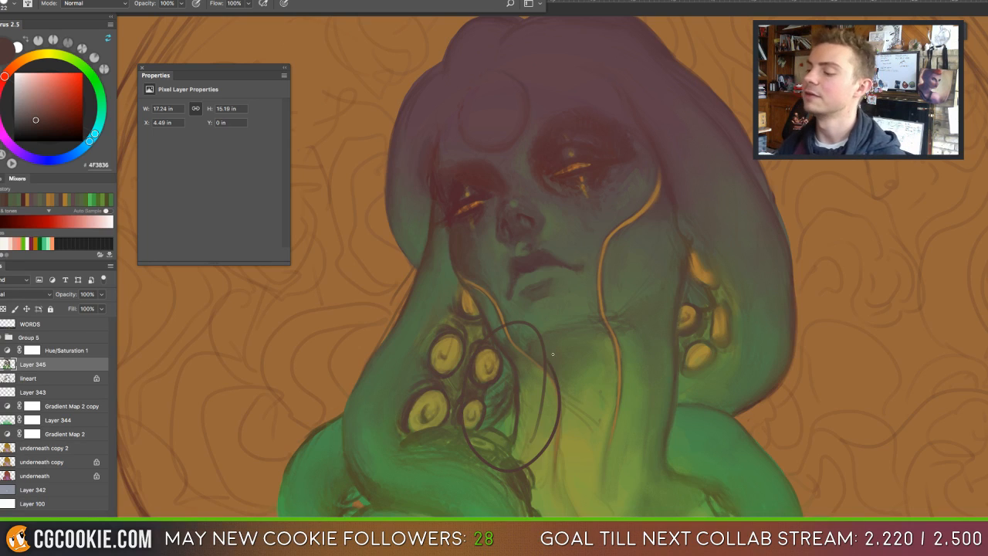
{"action": "key", "text": "super+z"}
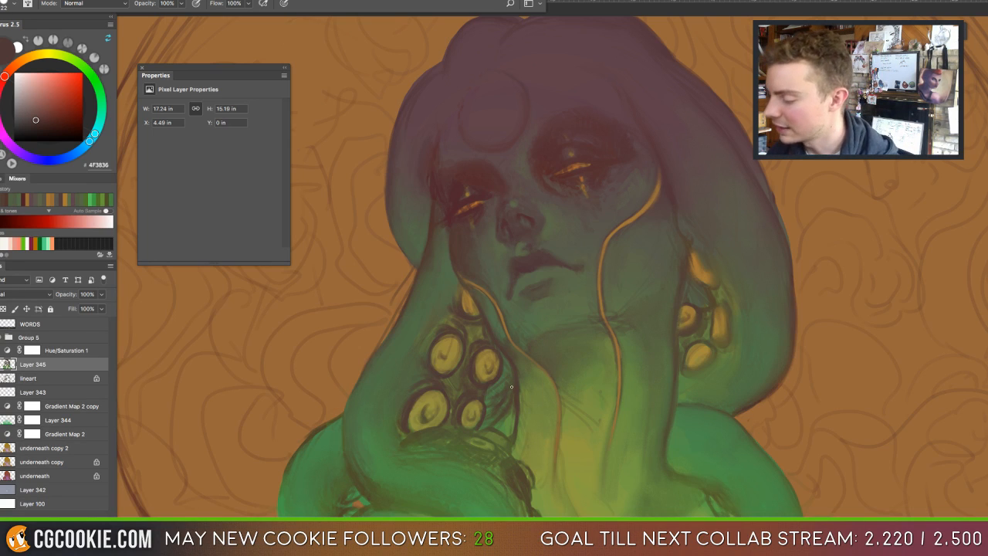
Fill the gap between the suckers and the neck with the lighter green 71A863.
{"action": "left_click", "coordinate": [486, 399], "text": "alt"}
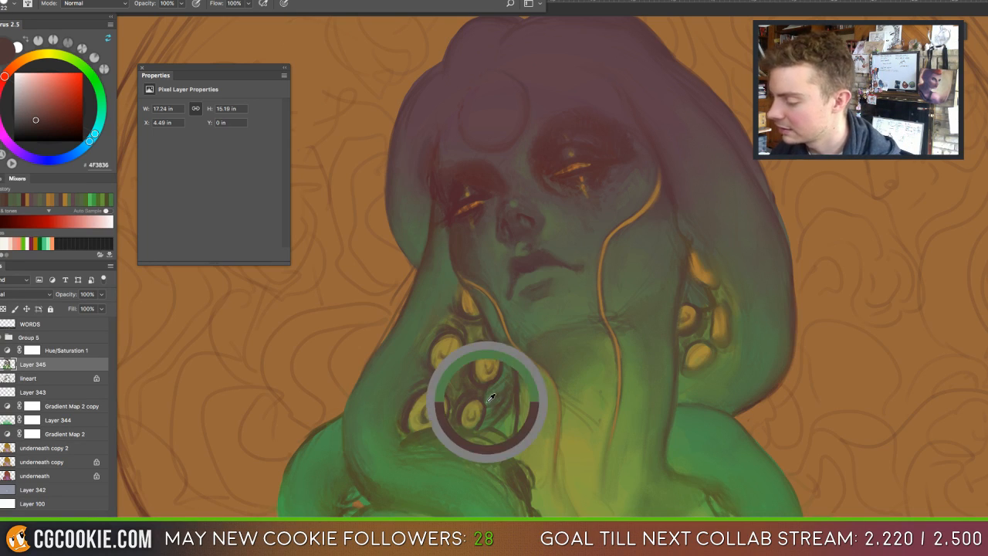
{"action": "left_click", "coordinate": [41, 96]}
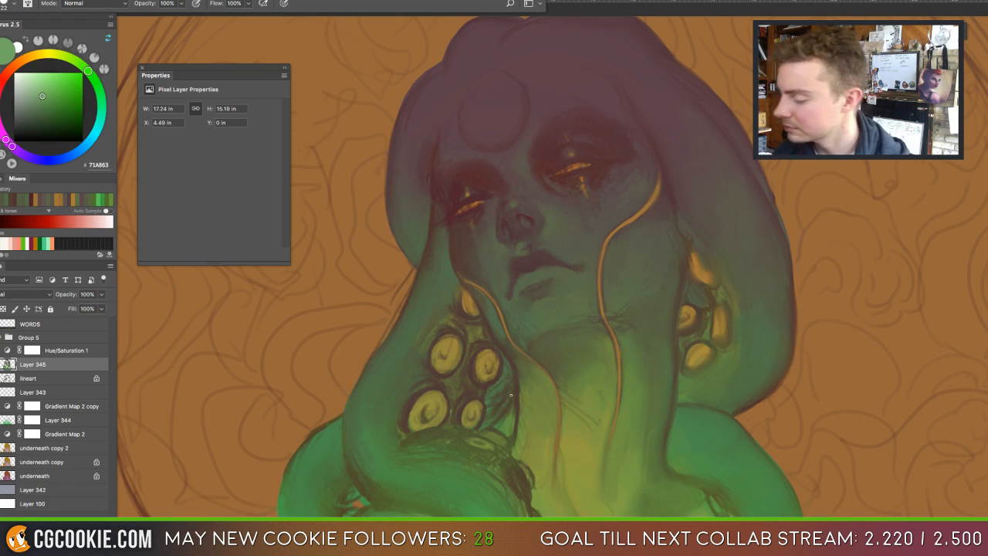
{"action": "left_click_drag", "start_coordinate": [487, 395], "coordinate": [483, 427]}
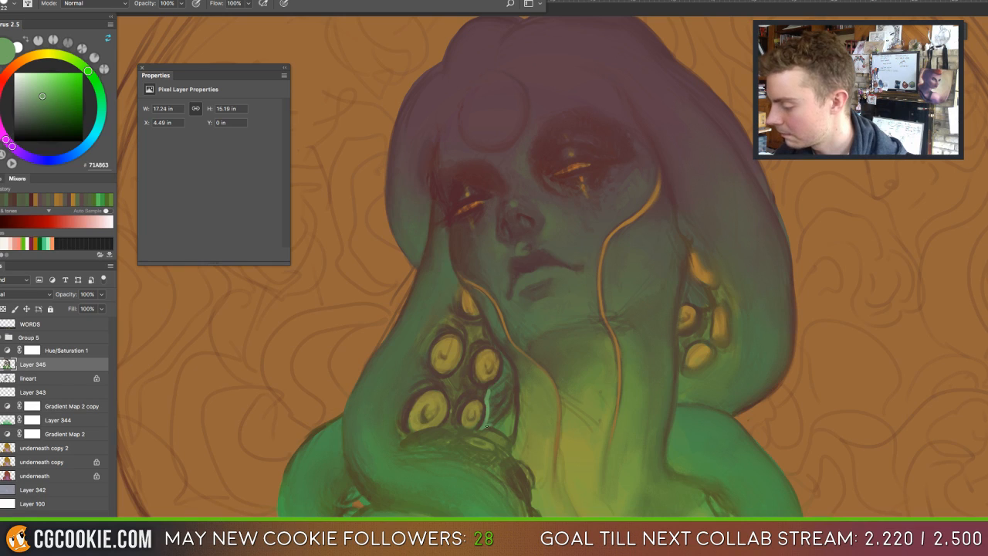
{"action": "mouse_move", "coordinate": [486, 424]}
{"action": "left_mouse_down"}
{"action": "mouse_move", "coordinate": [506, 375]}
{"action": "mouse_move", "coordinate": [490, 391]}
{"action": "mouse_move", "coordinate": [504, 358]}
{"action": "mouse_move", "coordinate": [516, 389]}
{"action": "mouse_move", "coordinate": [511, 432]}
{"action": "mouse_move", "coordinate": [494, 390]}
{"action": "mouse_move", "coordinate": [512, 379]}
{"action": "mouse_move", "coordinate": [492, 403]}
{"action": "mouse_move", "coordinate": [509, 394]}
{"action": "mouse_move", "coordinate": [510, 429]}
{"action": "mouse_move", "coordinate": [503, 412]}
{"action": "mouse_move", "coordinate": [498, 422]}
{"action": "mouse_move", "coordinate": [488, 418]}
{"action": "mouse_move", "coordinate": [489, 394]}
{"action": "left_mouse_up"}
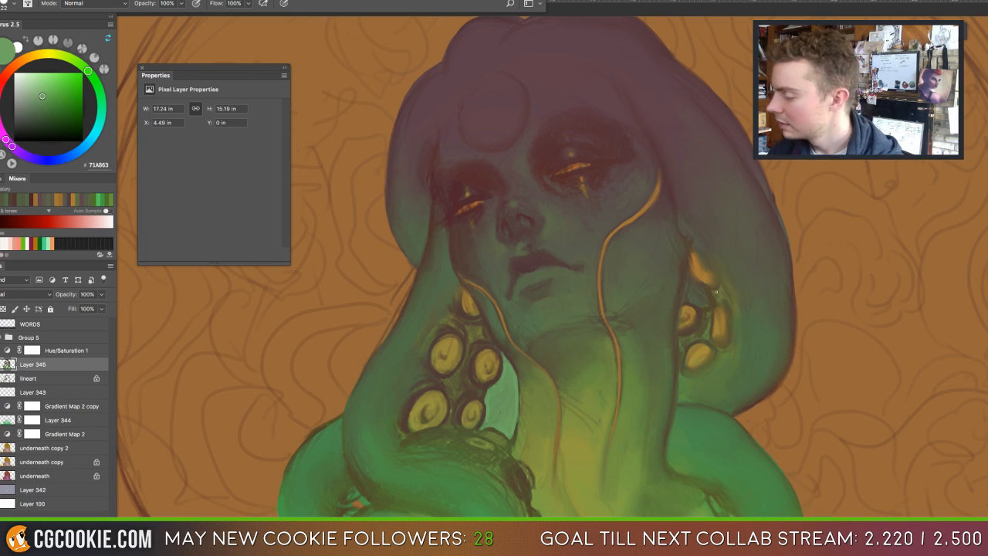
Refine the edges of the suckers beside the neck with sampled dark brown and muted gold.
{"action": "left_click", "coordinate": [500, 350], "text": "alt"}
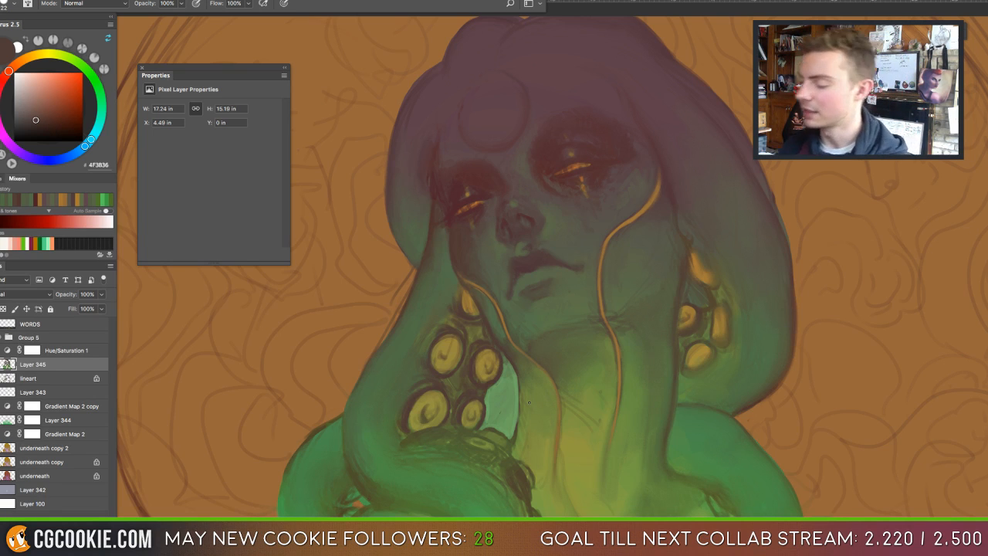
{"action": "left_click", "coordinate": [484, 376], "text": "alt"}
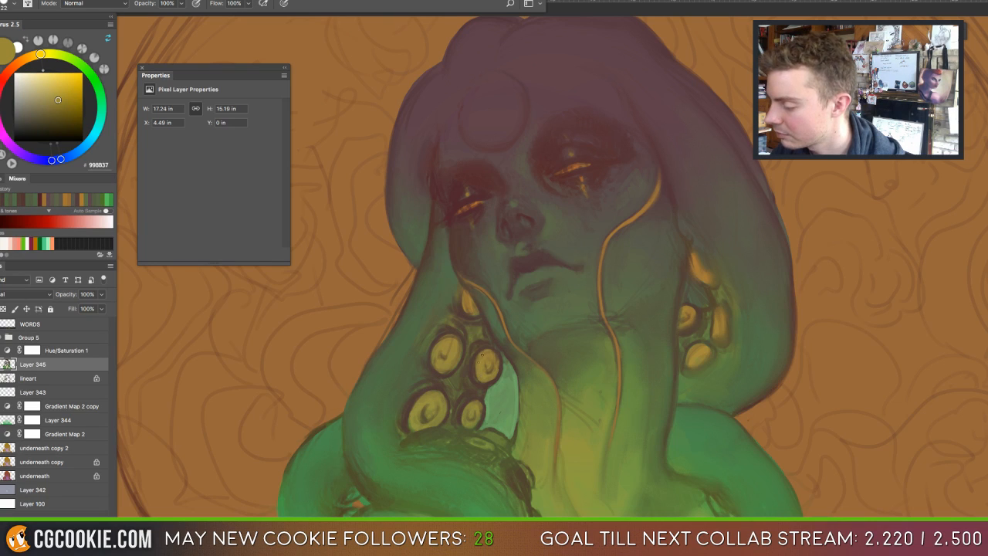
{"action": "left_click", "coordinate": [474, 361], "text": "alt"}
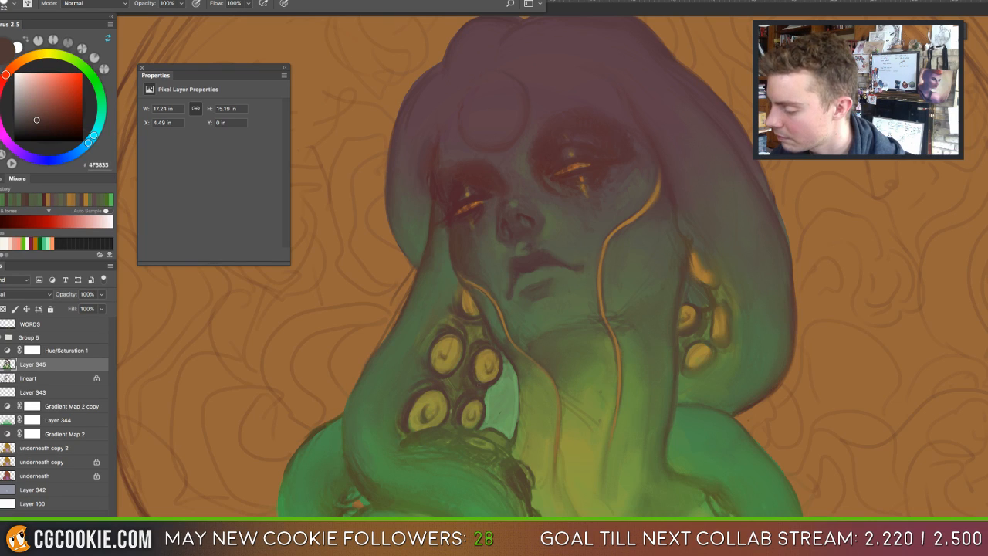
{"action": "left_click", "coordinate": [481, 373], "text": "alt"}
{"action": "left_click", "coordinate": [483, 371], "text": "alt"}
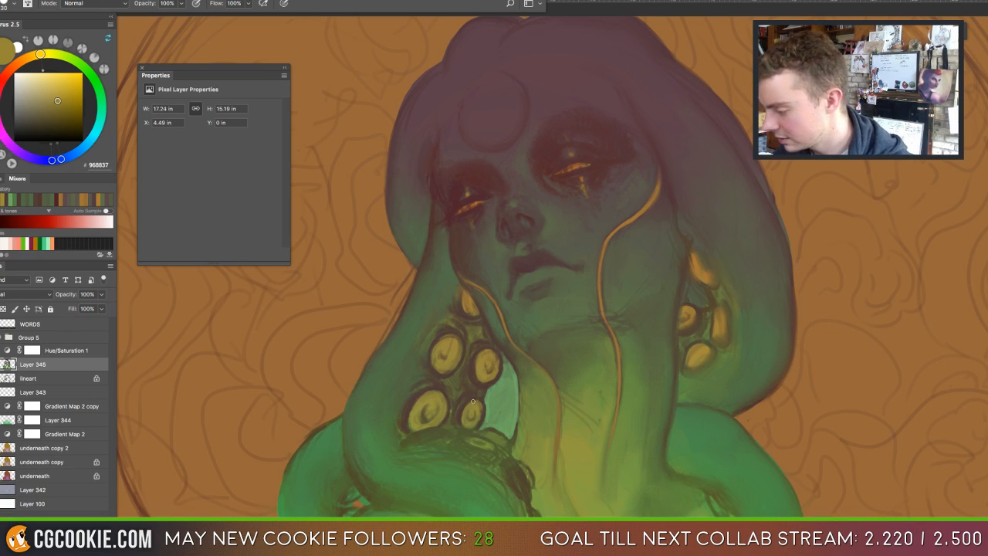
Repaint the lower suckers as flat golden ovals with a larger brush, extending them down the tentacle's edge beside the neck.
{"action": "key", "text": "bracketright"}
{"action": "key", "text": "bracketright"}
{"action": "mouse_move", "coordinate": [468, 406]}
{"action": "left_mouse_down"}
{"action": "mouse_move", "coordinate": [466, 422]}
{"action": "mouse_move", "coordinate": [481, 398]}
{"action": "mouse_move", "coordinate": [476, 426]}
{"action": "mouse_move", "coordinate": [462, 419]}
{"action": "mouse_move", "coordinate": [474, 398]}
{"action": "mouse_move", "coordinate": [459, 410]}
{"action": "mouse_move", "coordinate": [471, 416]}
{"action": "left_mouse_up"}
{"action": "mouse_move", "coordinate": [483, 358]}
{"action": "left_mouse_down"}
{"action": "mouse_move", "coordinate": [482, 382]}
{"action": "mouse_move", "coordinate": [494, 368]}
{"action": "mouse_move", "coordinate": [487, 355]}
{"action": "mouse_move", "coordinate": [457, 352]}
{"action": "mouse_move", "coordinate": [457, 344]}
{"action": "mouse_move", "coordinate": [458, 363]}
{"action": "mouse_move", "coordinate": [441, 373]}
{"action": "mouse_move", "coordinate": [437, 353]}
{"action": "mouse_move", "coordinate": [461, 348]}
{"action": "mouse_move", "coordinate": [479, 316]}
{"action": "left_mouse_up"}
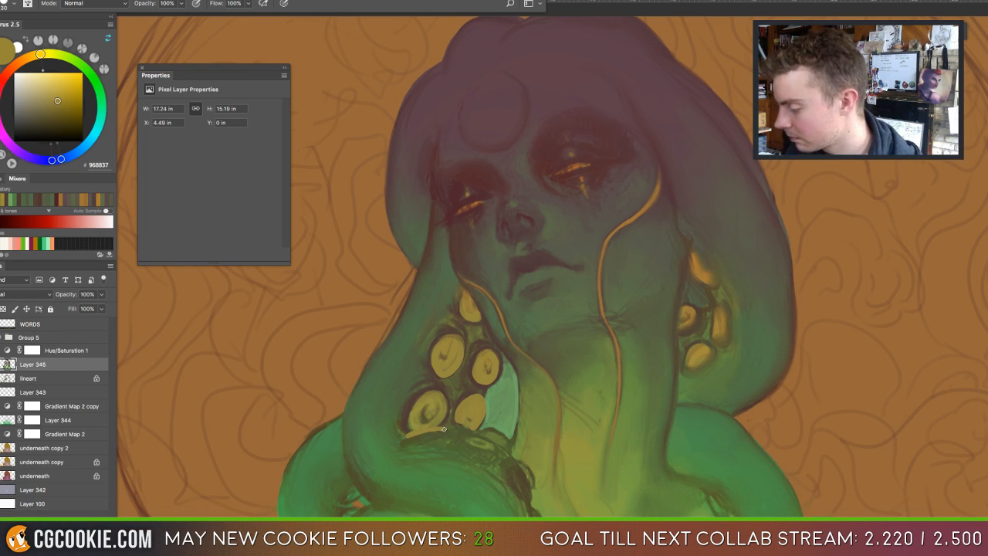
{"action": "mouse_move", "coordinate": [469, 436]}
{"action": "left_mouse_down"}
{"action": "mouse_move", "coordinate": [493, 447]}
{"action": "mouse_move", "coordinate": [459, 436]}
{"action": "mouse_move", "coordinate": [494, 448]}
{"action": "mouse_move", "coordinate": [463, 441]}
{"action": "mouse_move", "coordinate": [490, 444]}
{"action": "mouse_move", "coordinate": [498, 430]}
{"action": "mouse_move", "coordinate": [526, 498]}
{"action": "left_mouse_up"}
{"action": "key", "text": "super+z"}
{"action": "left_click_drag", "start_coordinate": [514, 465], "coordinate": [527, 492]}
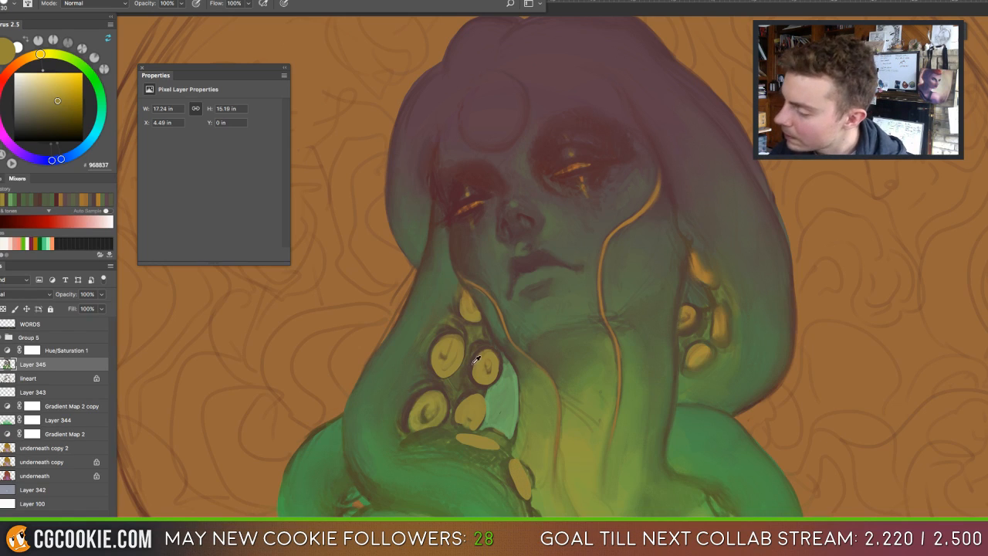
Paint sampled dark brown shadows around and beneath the lower suckers of the raised tentacle.
{"action": "left_click", "coordinate": [487, 419], "text": "alt"}
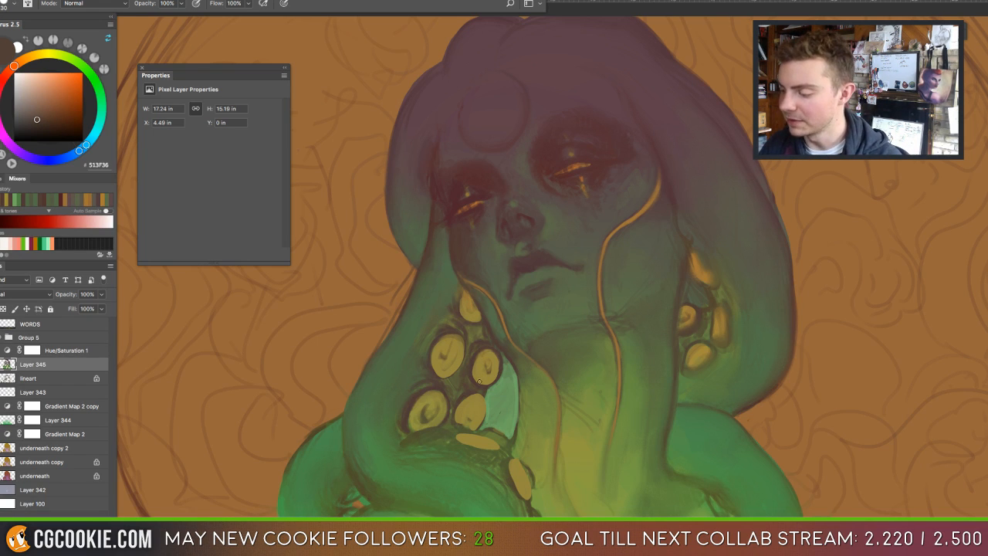
{"action": "left_click", "coordinate": [458, 404], "text": "alt"}
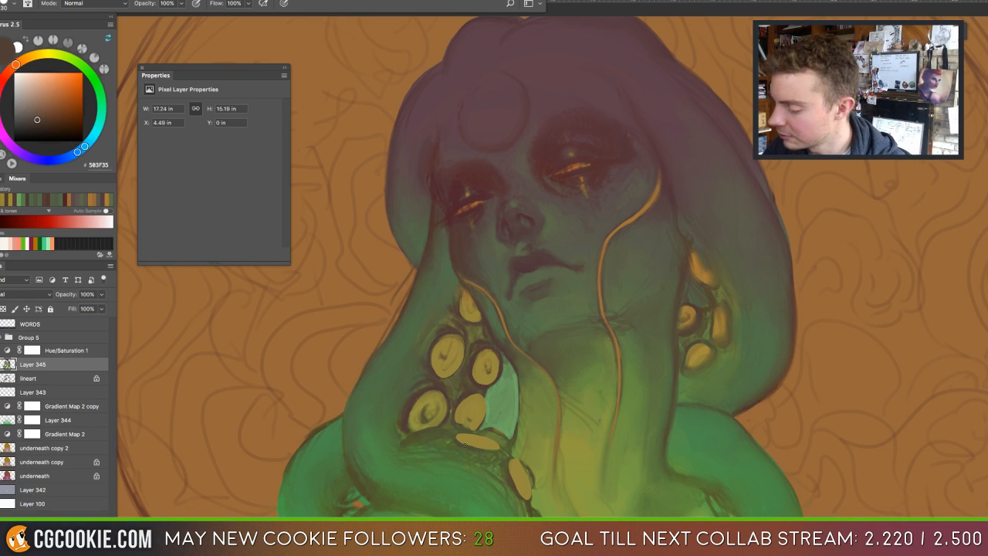
{"action": "left_click_drag", "start_coordinate": [484, 449], "coordinate": [500, 446]}
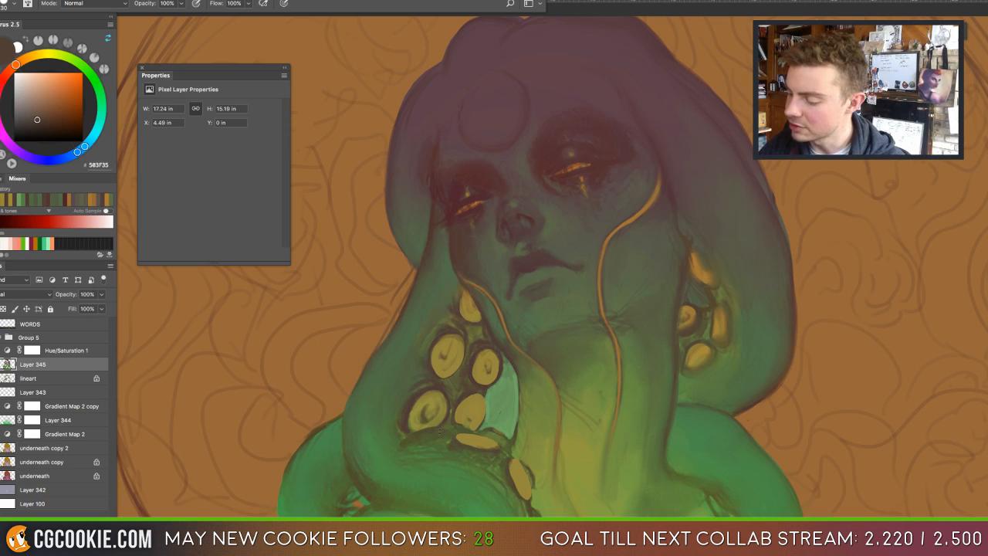
{"action": "left_click_drag", "start_coordinate": [440, 434], "coordinate": [409, 436]}
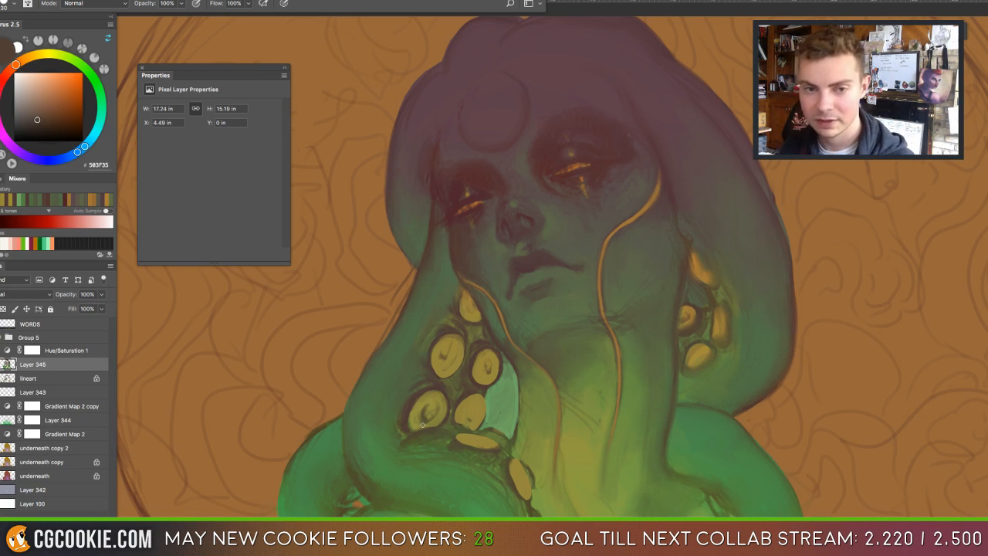
Clean up the topmost sucker and the rims of its neighbours with sampled olive gold and dark brown tones.
{"action": "left_click", "coordinate": [420, 391], "text": "alt"}
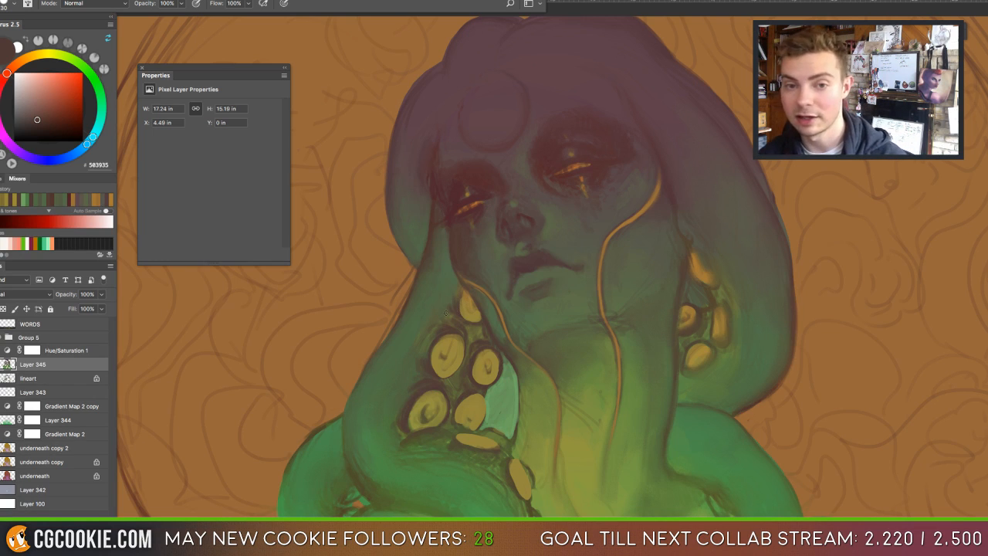
{"action": "left_click", "coordinate": [471, 303], "text": "alt"}
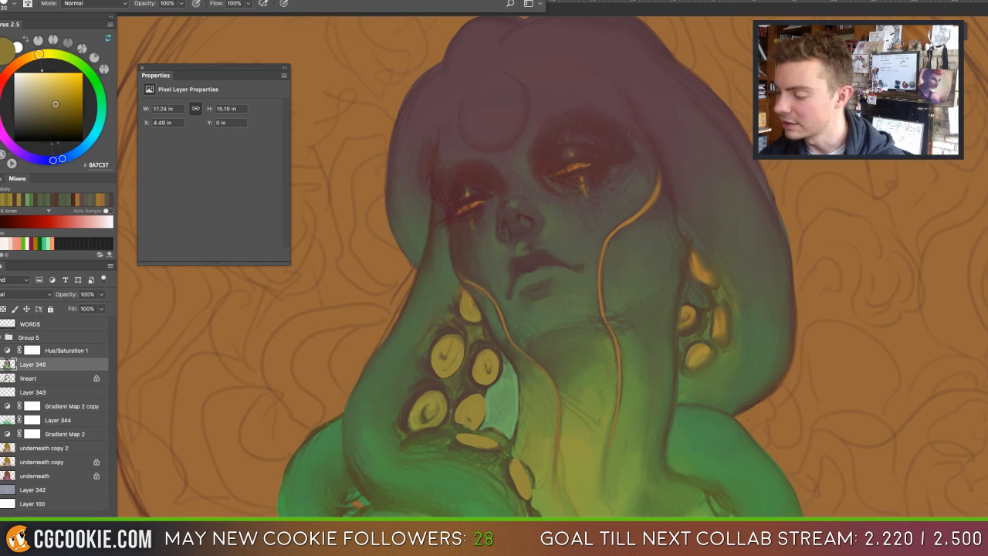
{"action": "left_click", "coordinate": [469, 284], "text": "alt"}
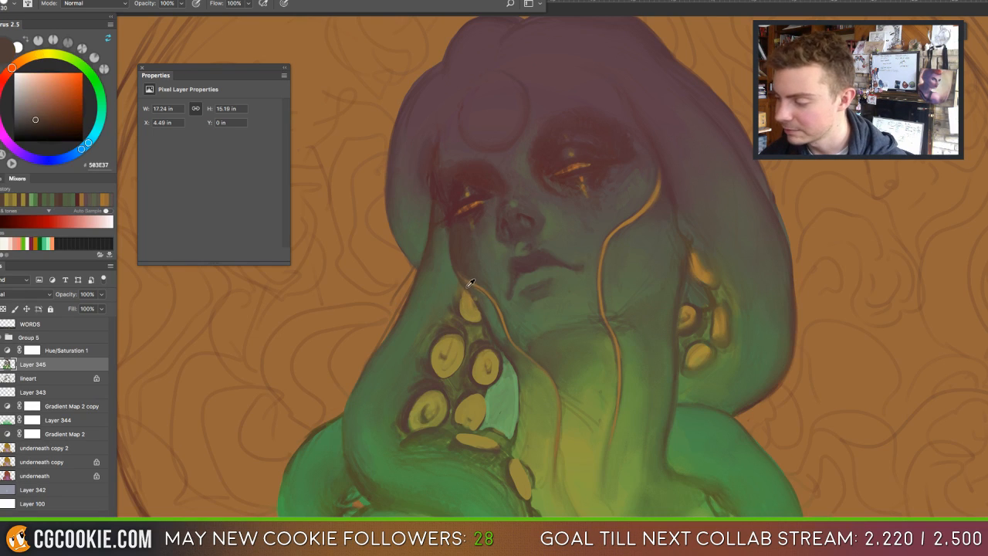
{"action": "left_click", "coordinate": [469, 283], "text": "alt"}
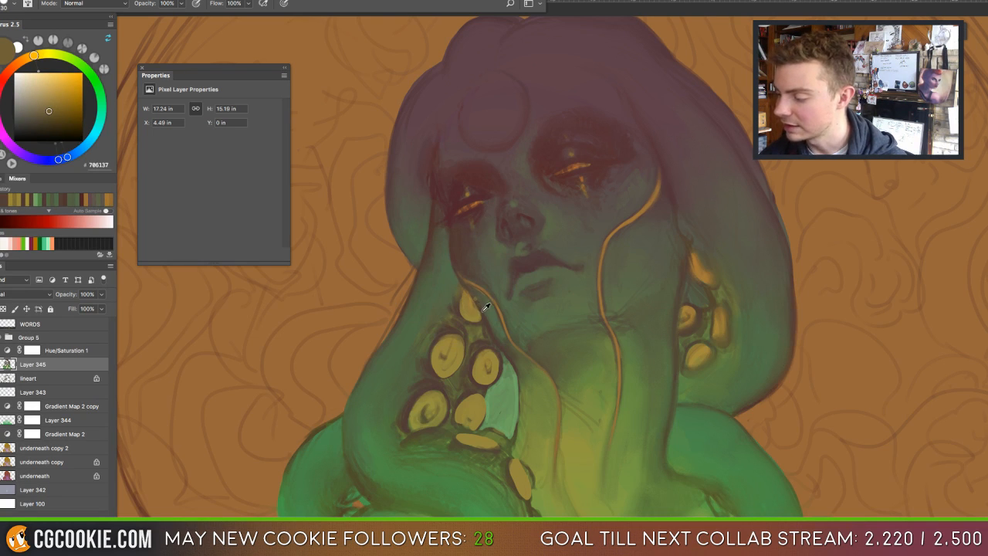
{"action": "left_click", "coordinate": [482, 307], "text": "alt"}
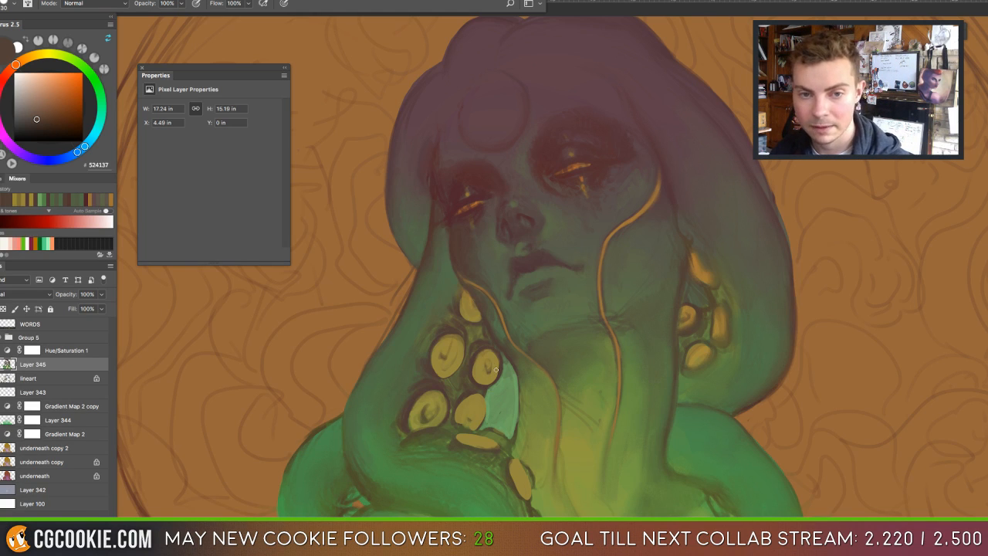
{"action": "left_click", "coordinate": [443, 357], "text": "alt"}
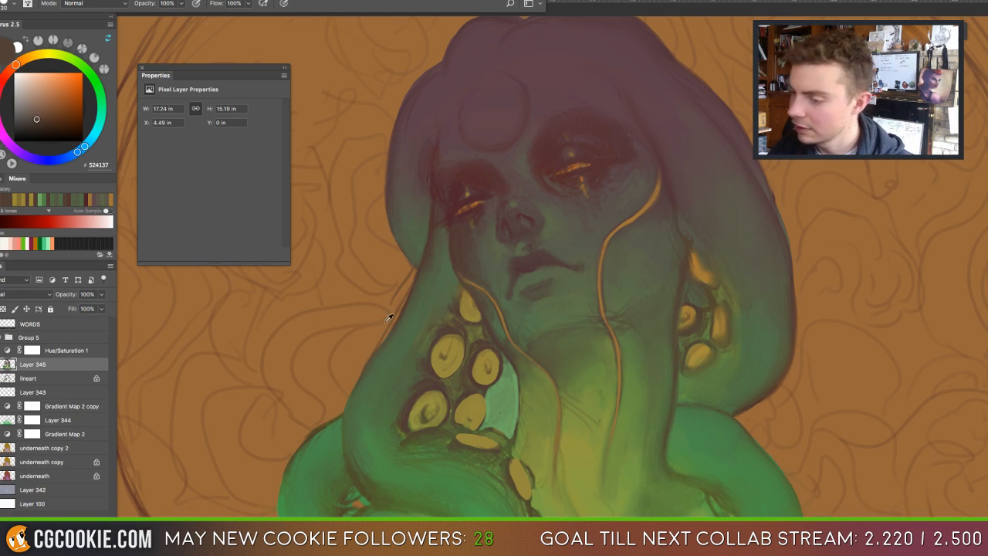
Brighten the sucker rims with yellow C7B33D and refine the upper large sucker's rim and centre with sampled tones.
{"action": "left_click", "coordinate": [62, 88]}
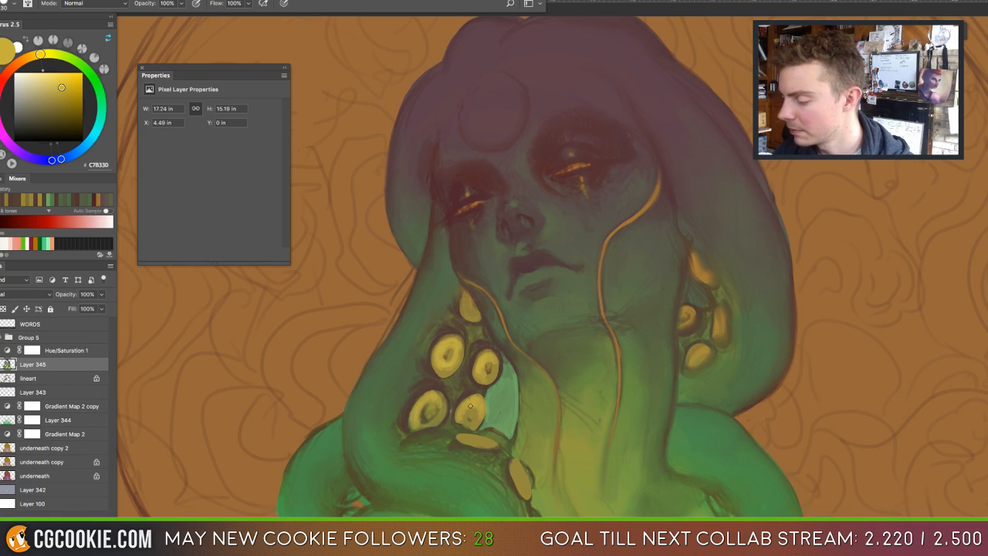
{"action": "left_click_drag", "start_coordinate": [469, 437], "coordinate": [488, 441]}
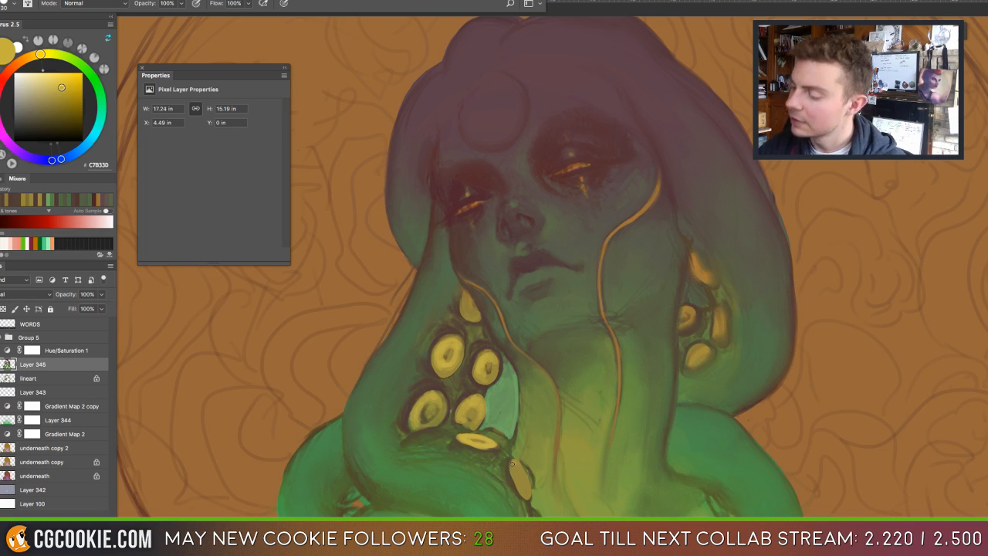
{"action": "left_click", "coordinate": [439, 334], "text": "alt"}
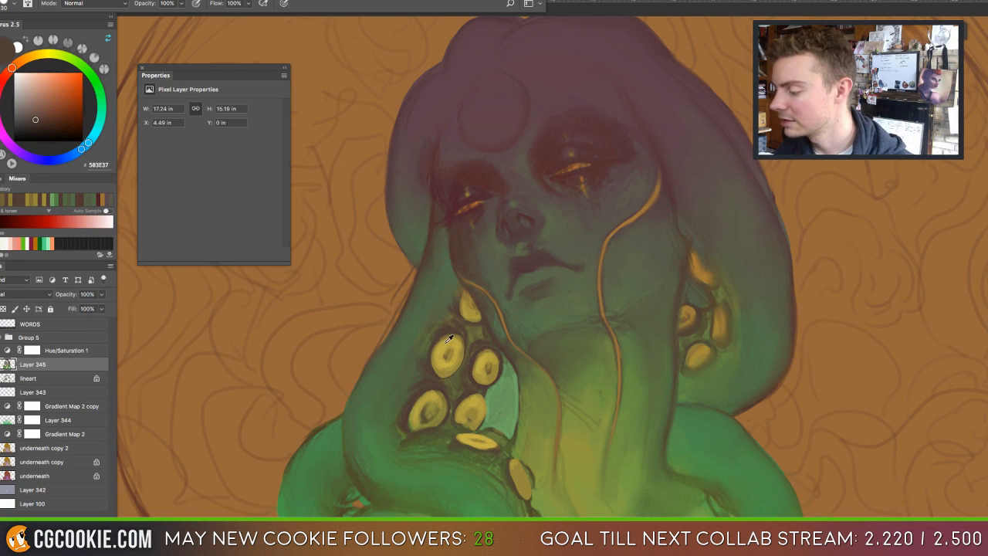
{"action": "left_click", "coordinate": [447, 340], "text": "alt"}
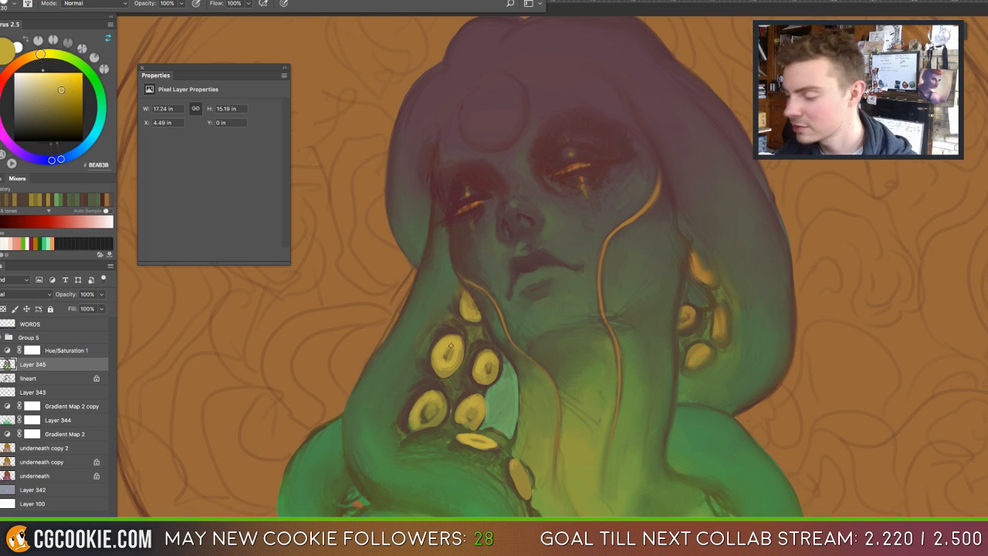
{"action": "left_click", "coordinate": [449, 351], "text": "alt"}
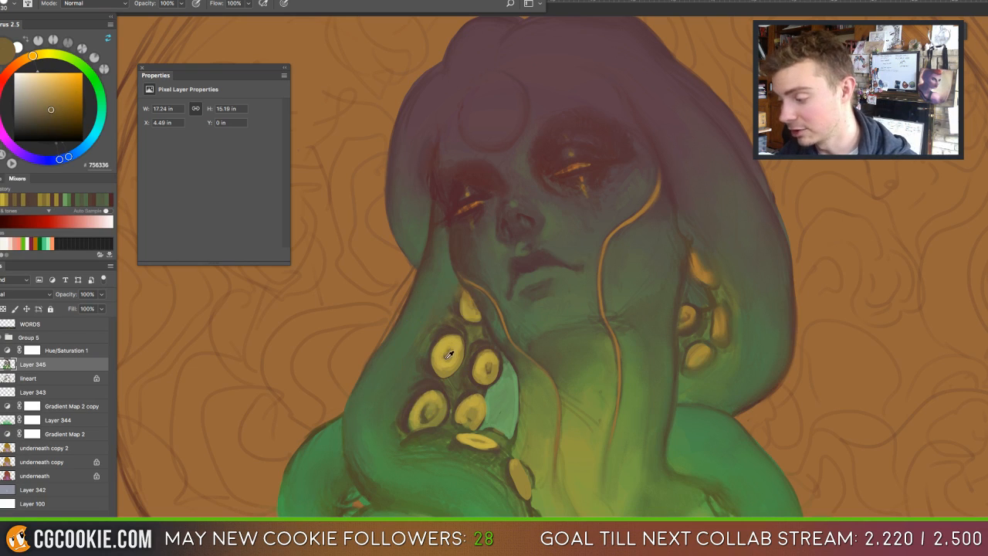
{"action": "left_click", "coordinate": [449, 353], "text": "alt"}
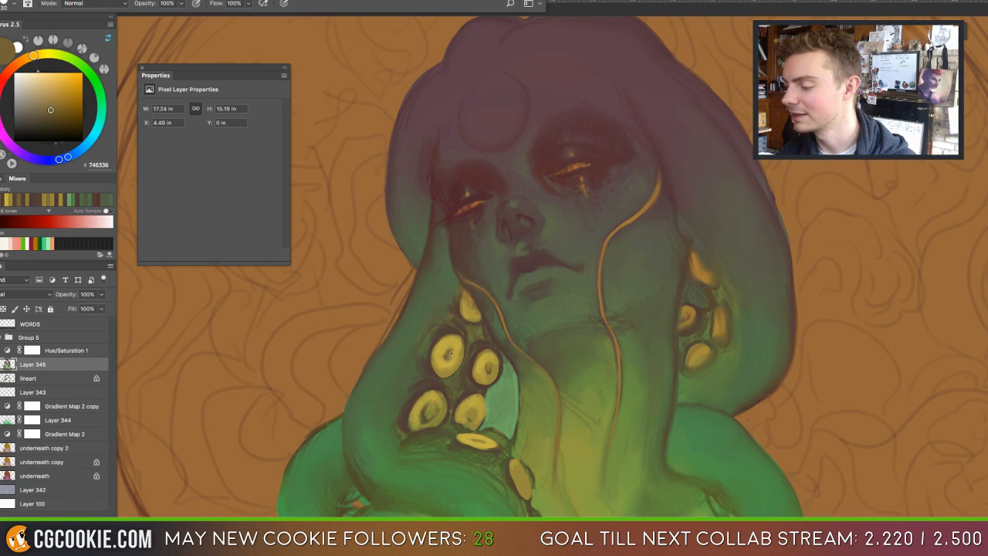
Define the centres of the remaining suckers with gold and darker olive tones sampled from them.
{"action": "left_click", "coordinate": [425, 399], "text": "alt"}
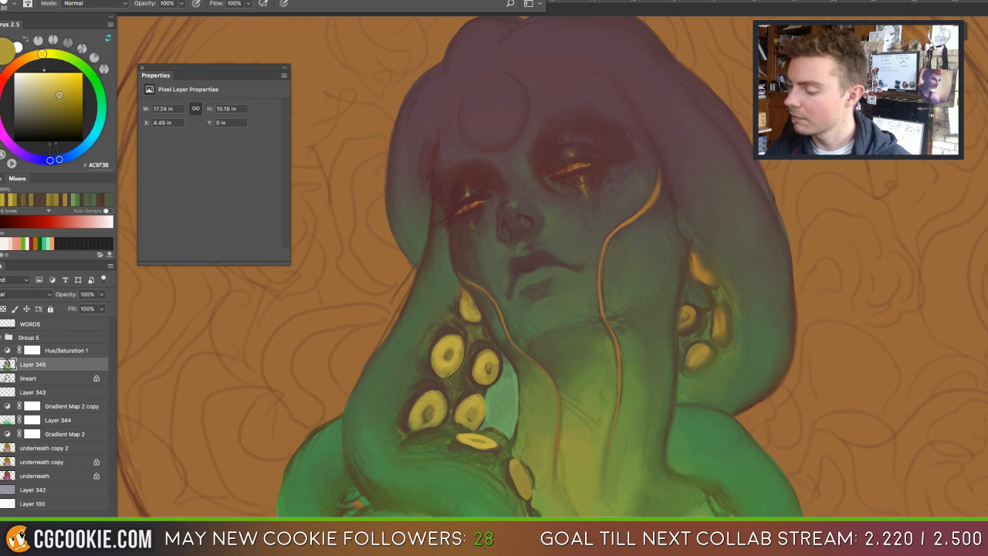
{"action": "left_click", "coordinate": [429, 407], "text": "alt"}
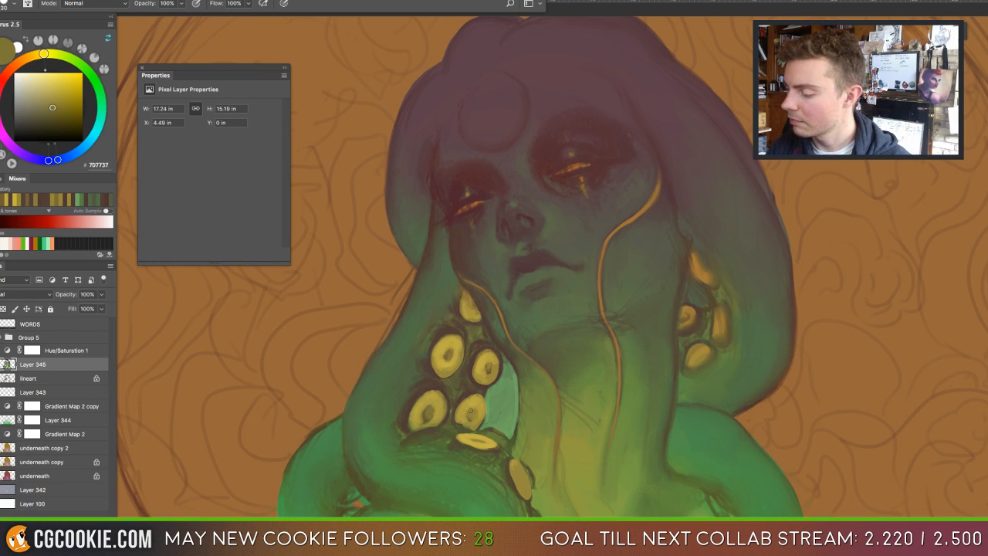
{"action": "left_click", "coordinate": [471, 403], "text": "alt"}
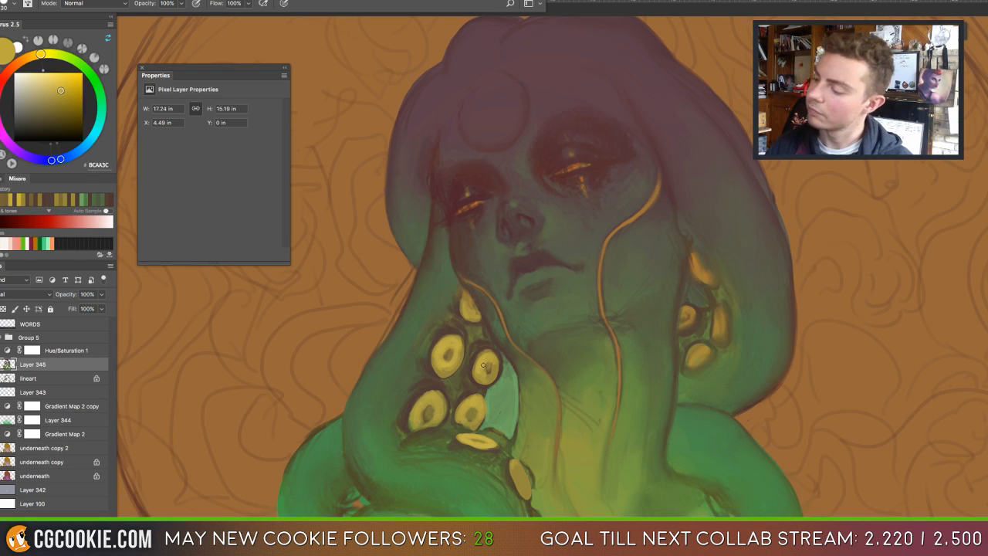
{"action": "left_click", "coordinate": [430, 408], "text": "alt"}
{"action": "left_click", "coordinate": [428, 411], "text": "alt"}
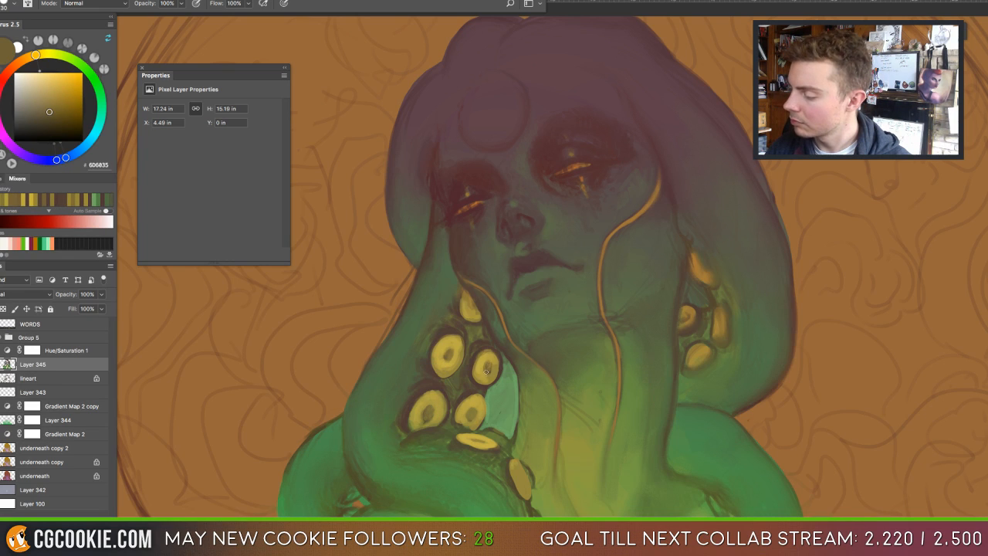
Texture the raised tentacle around the suckers with dark brown strokes and light green 68AC59 bumps, softened with the Mixer Brush.
{"action": "left_click", "coordinate": [474, 354], "text": "alt"}
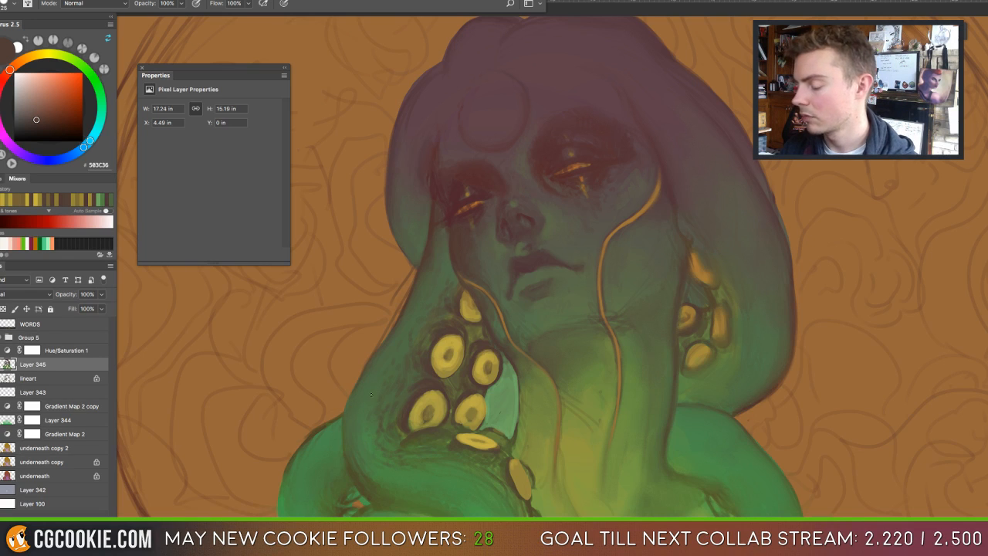
{"action": "left_click", "coordinate": [423, 466], "text": "alt"}
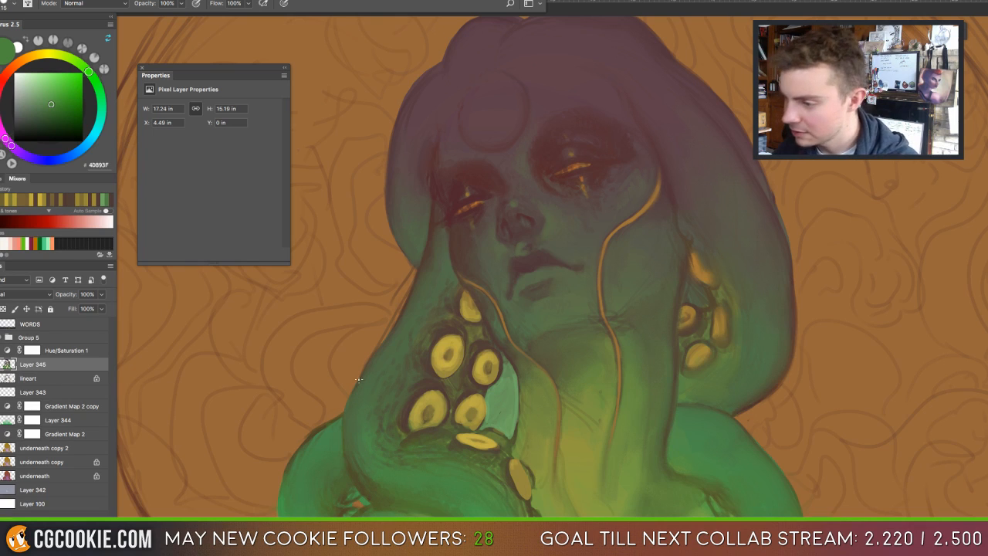
{"action": "left_click", "coordinate": [47, 94]}
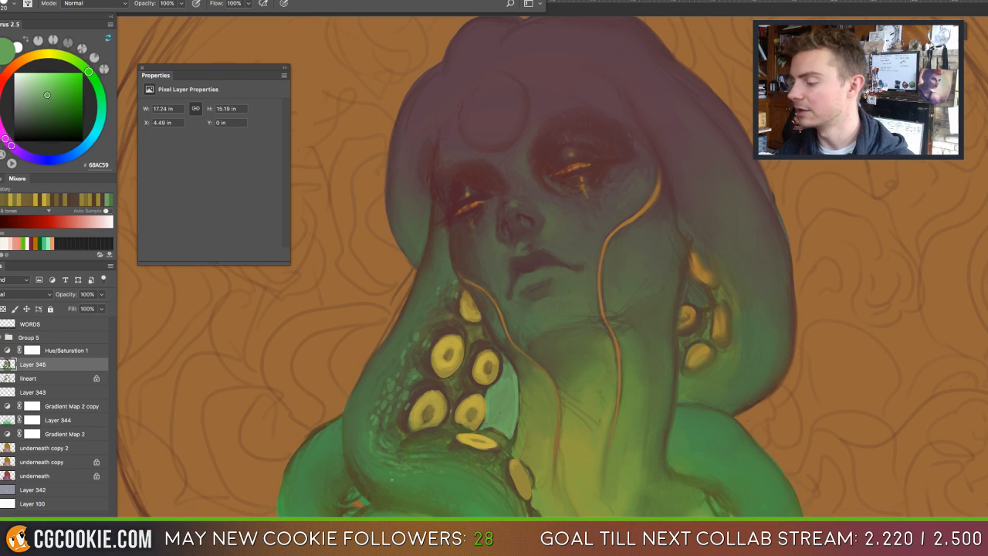
{"action": "key", "text": "v"}
{"action": "key", "text": "shift+b"}
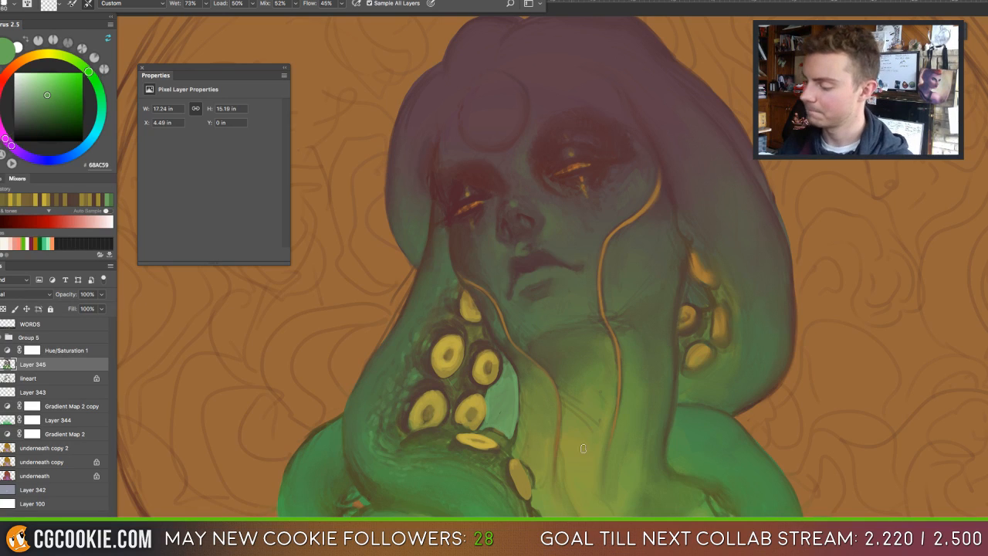
In the mirrored view, touch up the hood and the sucker shadows with sampled green and dark brown, and hide the interface panels.
{"action": "key", "text": "ctrl+minus"}
{"action": "key", "text": "ctrl+minus"}
{"action": "key", "text": "ctrl+minus"}
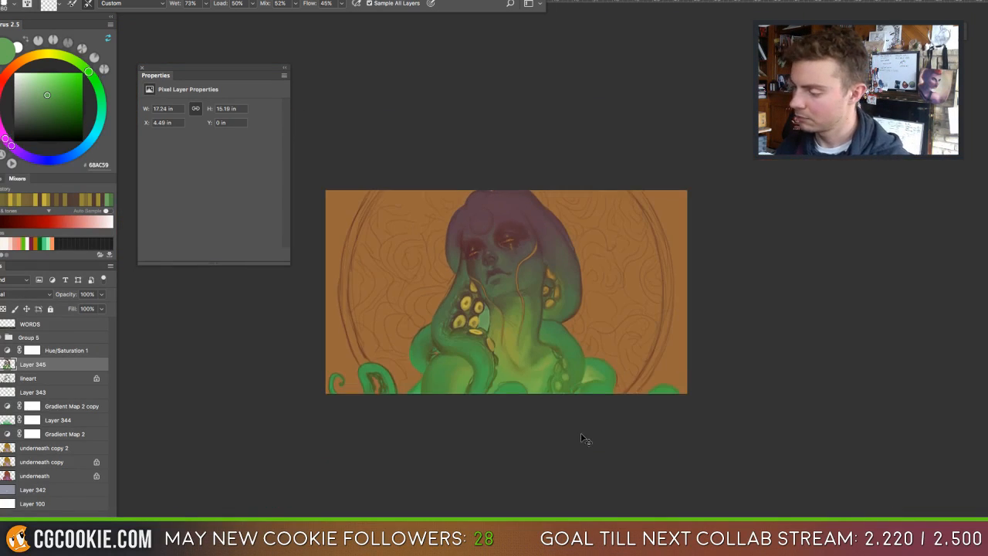
{"action": "key", "text": "ctrl+plus"}
{"action": "key", "text": "ctrl+plus"}
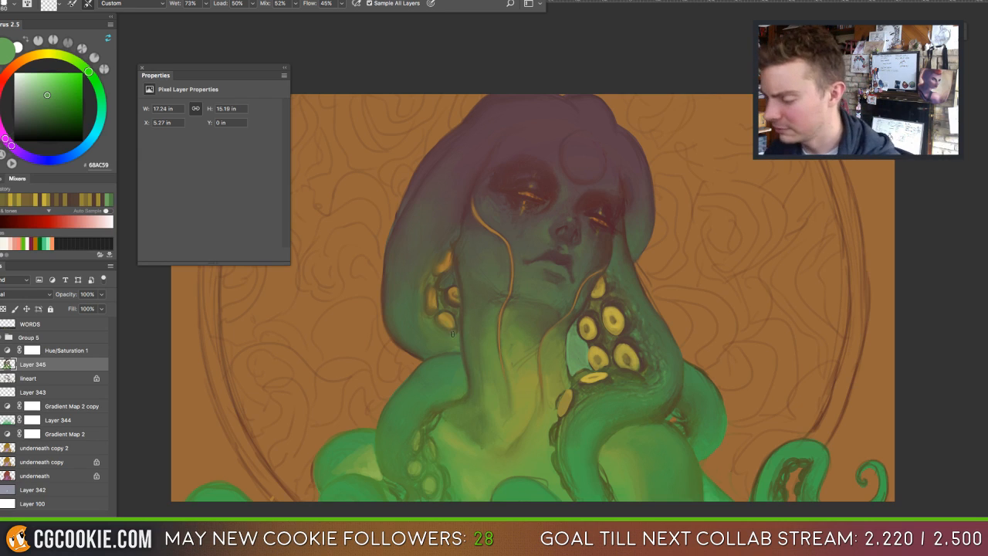
{"action": "key", "text": "shift+b"}
{"action": "left_click", "coordinate": [414, 340], "text": "alt"}
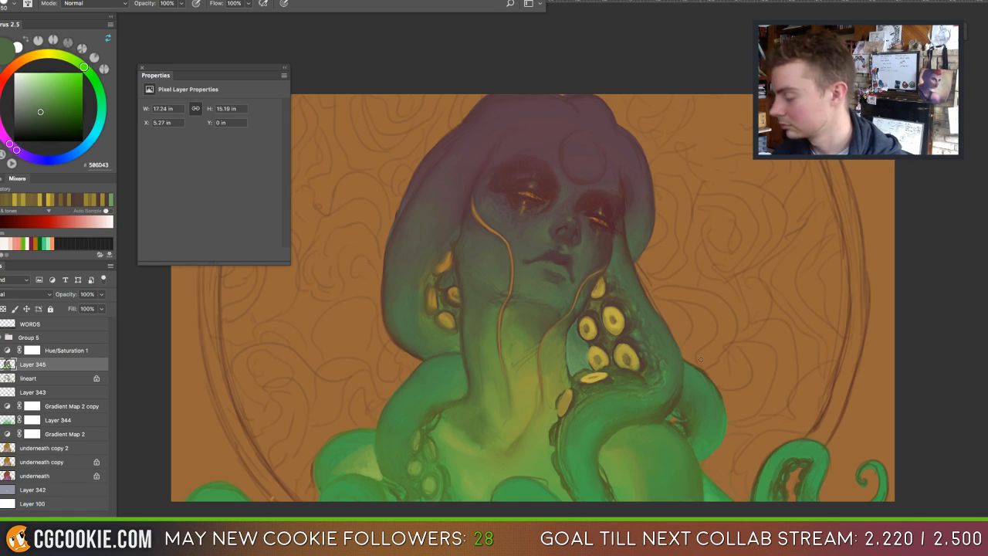
{"action": "left_click", "coordinate": [597, 337], "text": "alt"}
{"action": "key", "text": "["}
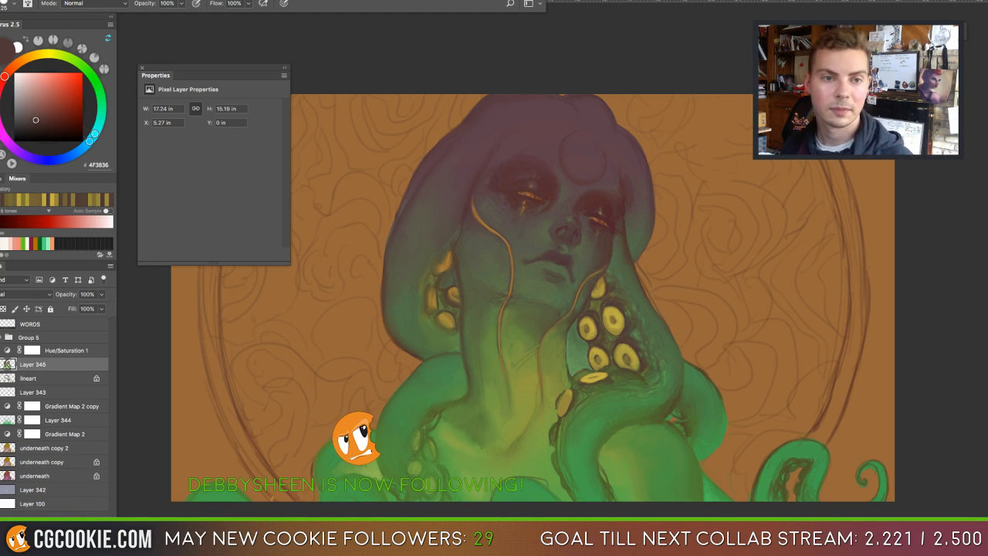
{"action": "key", "text": "Tab"}
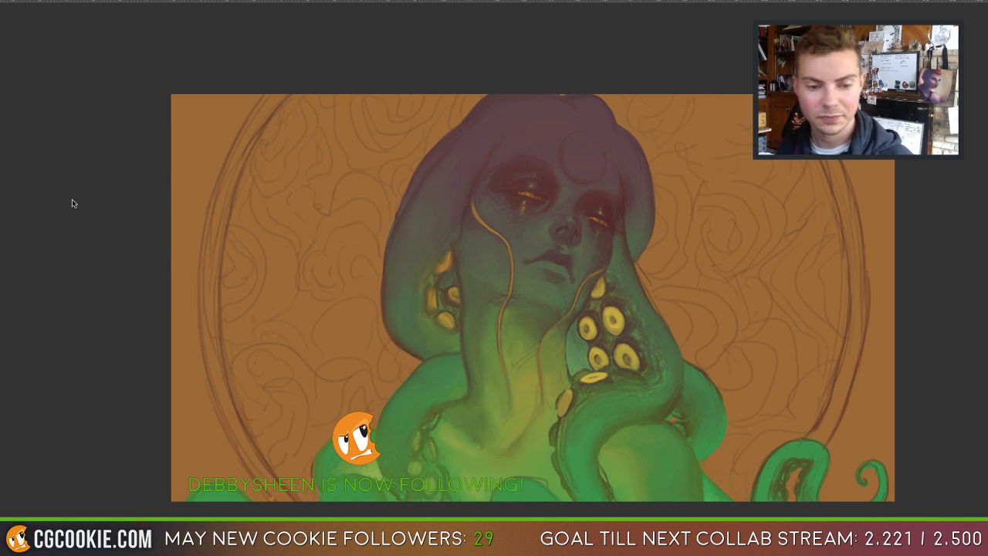
Copy the merged visible artwork and paste it as a new layer above Layer 345, keeping the separate layers.
{"action": "key", "text": "Tab"}
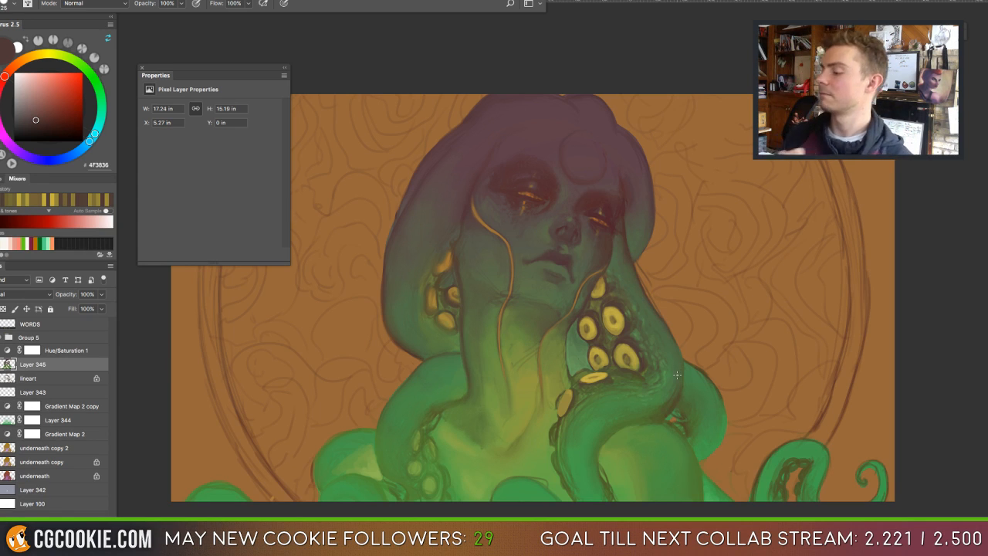
{"action": "left_click", "coordinate": [669, 415], "text": "alt"}
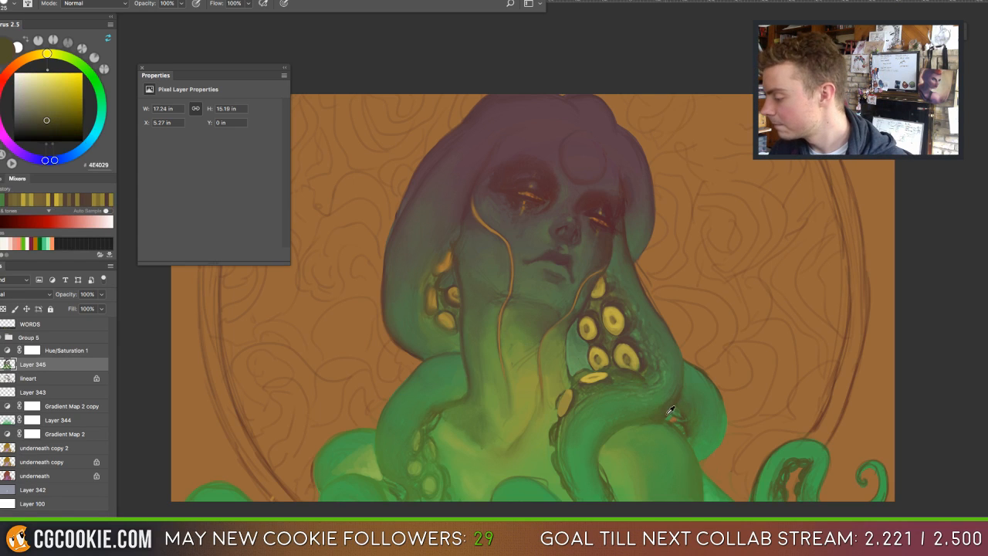
{"action": "left_click", "coordinate": [668, 415], "text": "alt"}
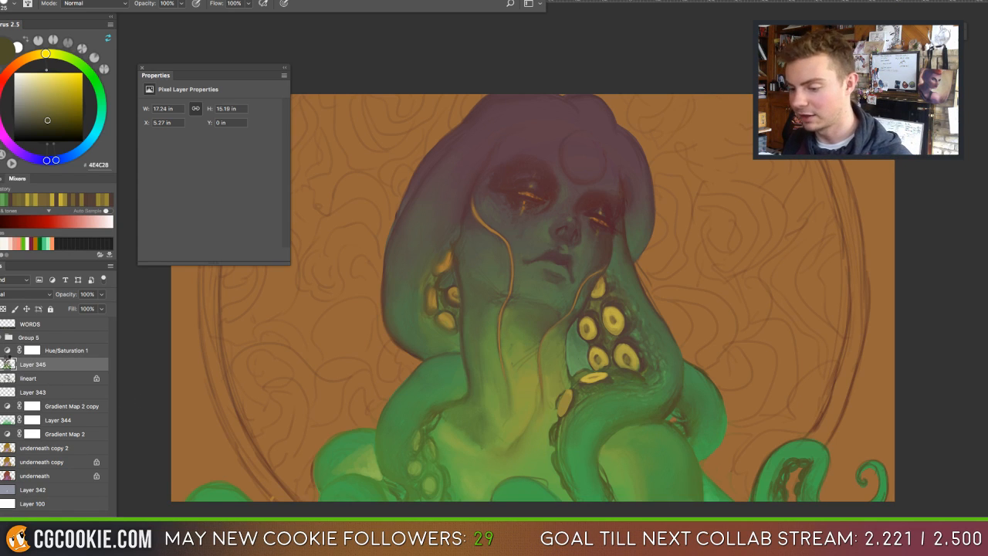
{"action": "key", "text": "super+shift+e"}
{"action": "key", "text": "super+a"}
{"action": "key", "text": "super+c"}
{"action": "key", "text": "super+alt+z"}
{"action": "key", "text": "super+alt+z"}
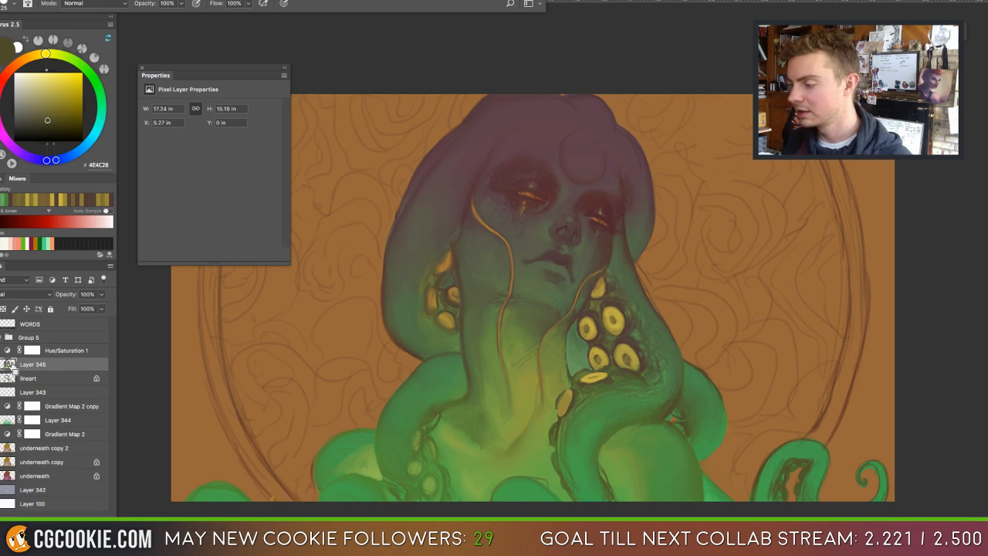
{"action": "key", "text": "super+v"}
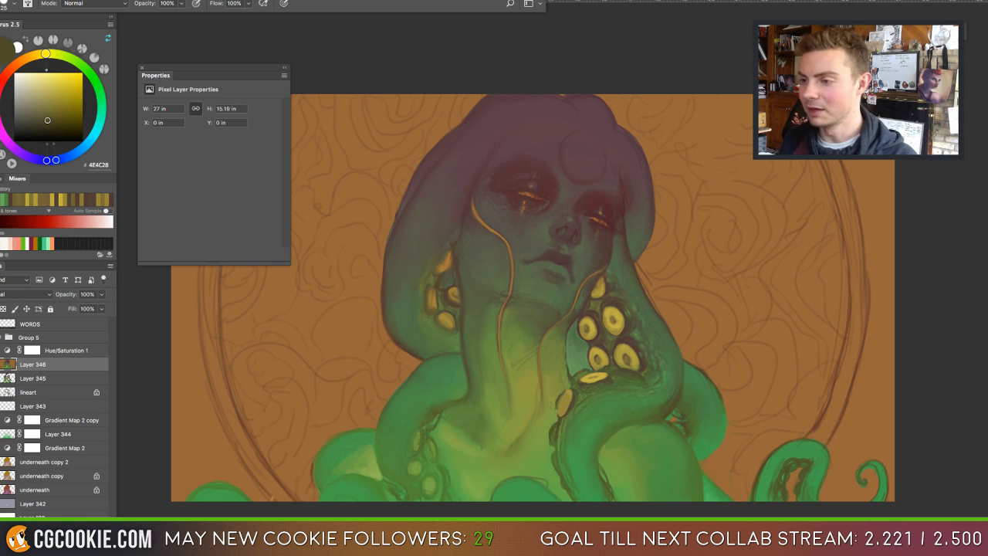
Start a Color Balance adjustment on the pasted layer with shadows at +19, -14 and +25.
{"action": "left_click", "coordinate": [105, 1]}
{"action": "mouse_move", "coordinate": [114, 16]}
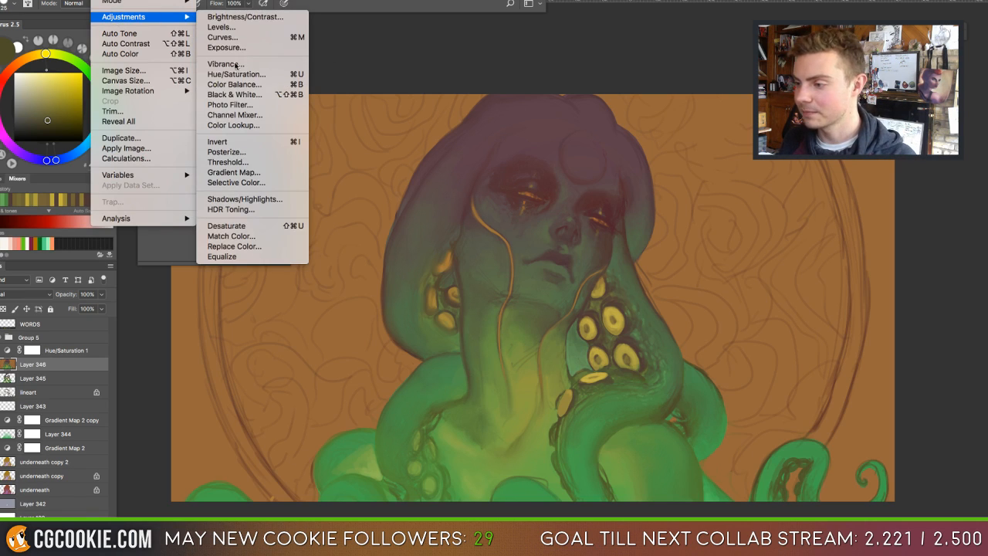
{"action": "left_click", "coordinate": [241, 84]}
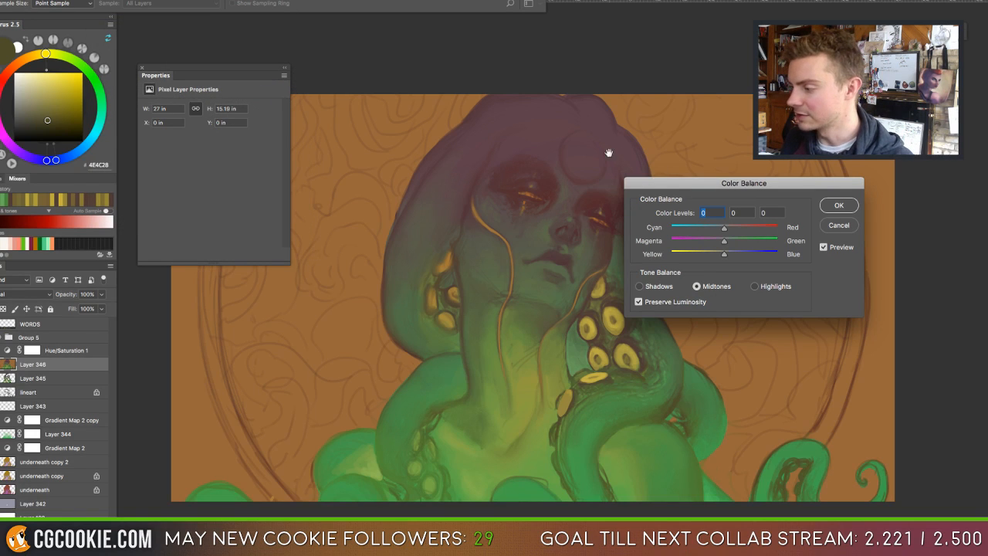
{"action": "left_click_drag", "start_coordinate": [608, 152], "coordinate": [556, 157]}
{"action": "mouse_move", "coordinate": [724, 228]}
{"action": "left_mouse_down"}
{"action": "mouse_move", "coordinate": [760, 227]}
{"action": "mouse_move", "coordinate": [692, 233]}
{"action": "mouse_move", "coordinate": [709, 253]}
{"action": "mouse_move", "coordinate": [680, 257]}
{"action": "mouse_move", "coordinate": [736, 259]}
{"action": "mouse_move", "coordinate": [712, 243]}
{"action": "mouse_move", "coordinate": [734, 230]}
{"action": "left_mouse_up"}
{"action": "left_click", "coordinate": [675, 285]}
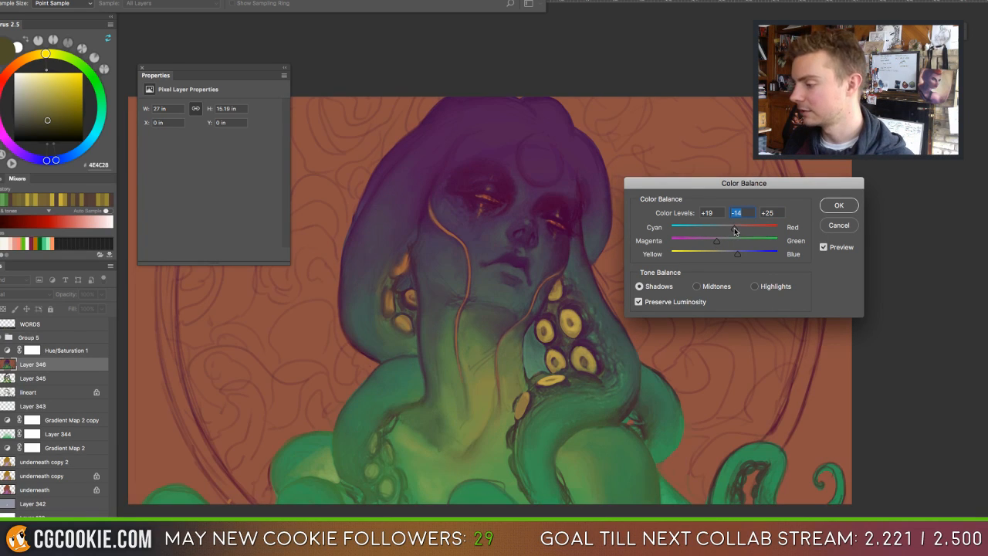
Set the Color Balance highlights to -49, -12 and +18, apply the adjustment and compare the artwork before and after.
{"action": "left_click", "coordinate": [754, 285]}
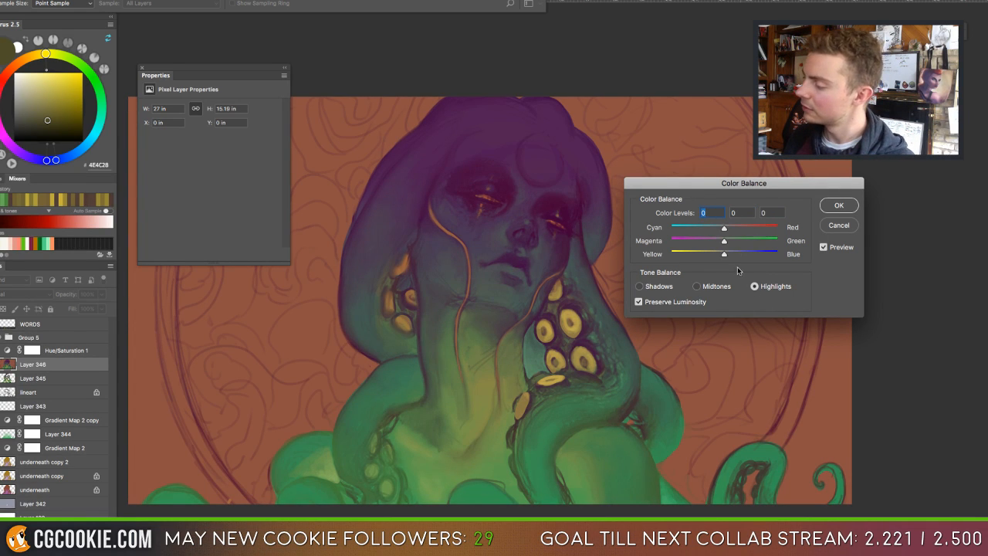
{"action": "left_click_drag", "start_coordinate": [734, 255], "coordinate": [696, 229]}
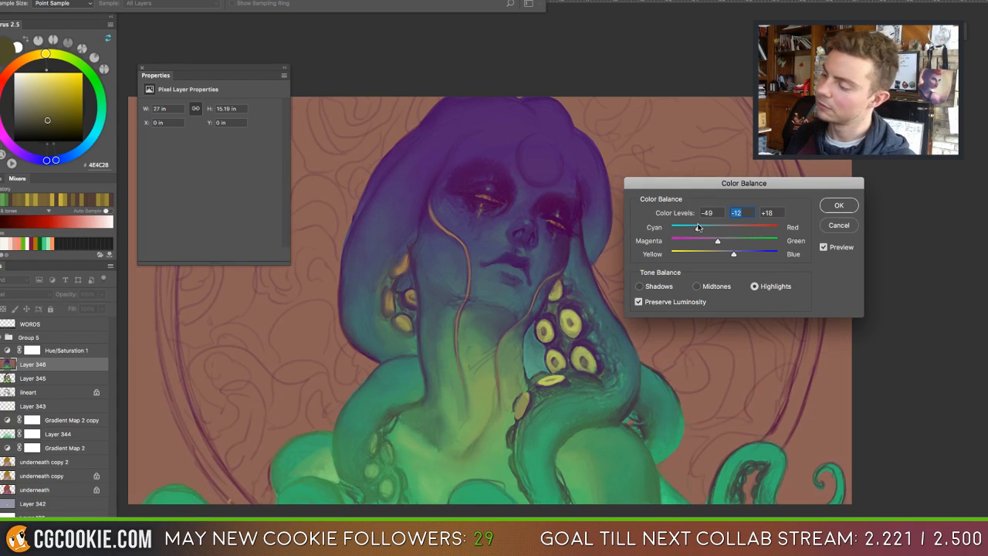
{"action": "left_click", "coordinate": [839, 207]}
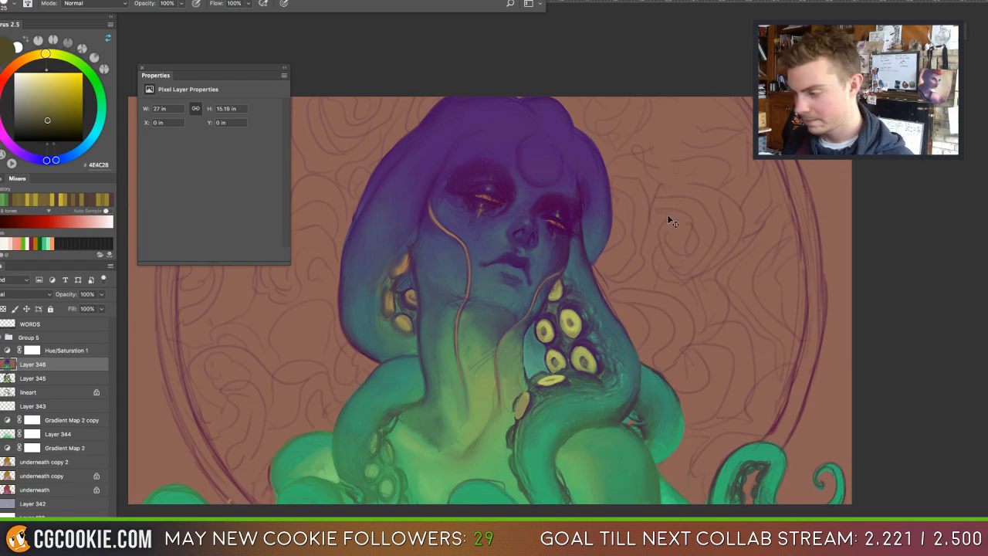
{"action": "key", "text": "super+z"}
{"action": "key", "text": "super+z"}
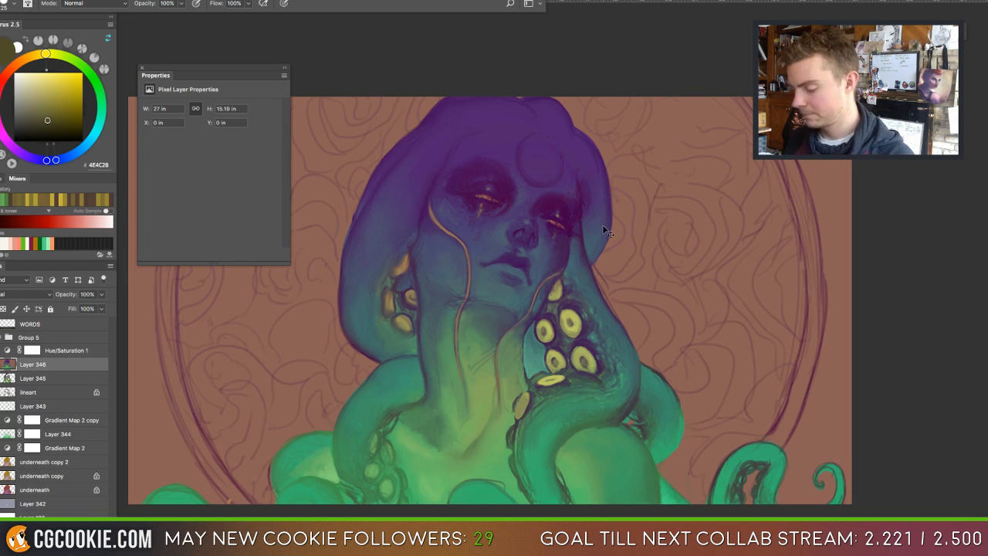
Try Hue/Saturation variations on the colour-balanced layer with saturation at -43 and hues between -175 and +121, and discard them.
{"action": "key", "text": "super+u"}
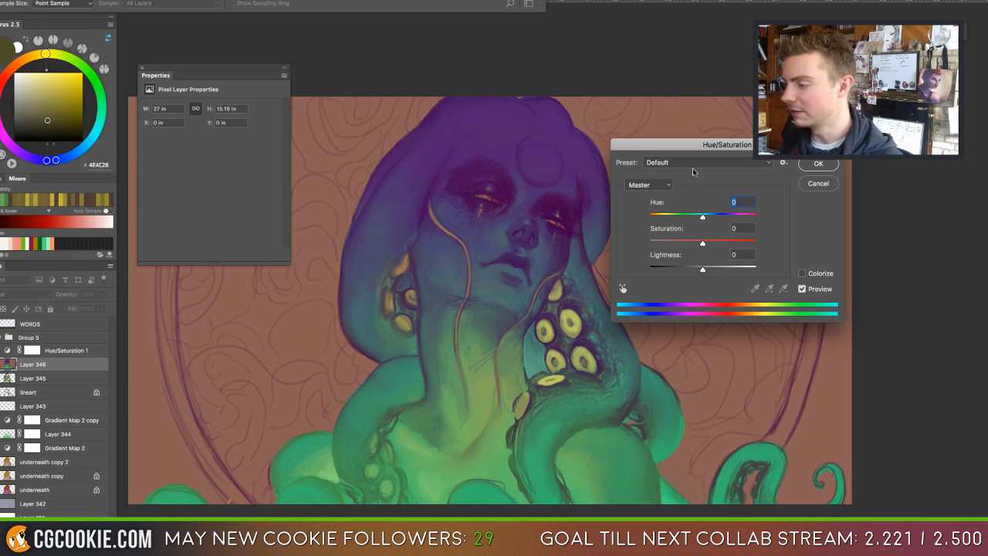
{"action": "left_click_drag", "start_coordinate": [673, 145], "coordinate": [733, 135]}
{"action": "left_click_drag", "start_coordinate": [761, 206], "coordinate": [710, 209]}
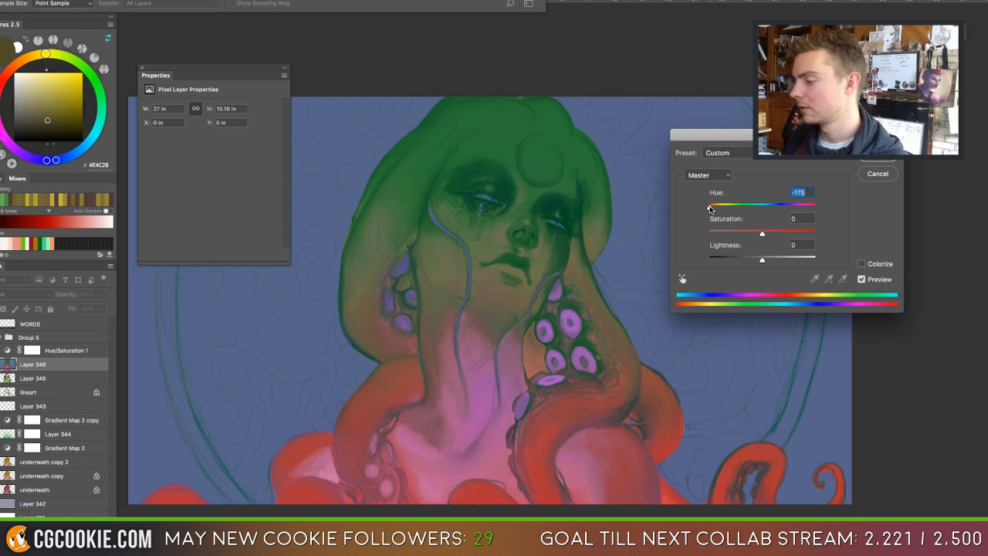
{"action": "left_click", "coordinate": [740, 232]}
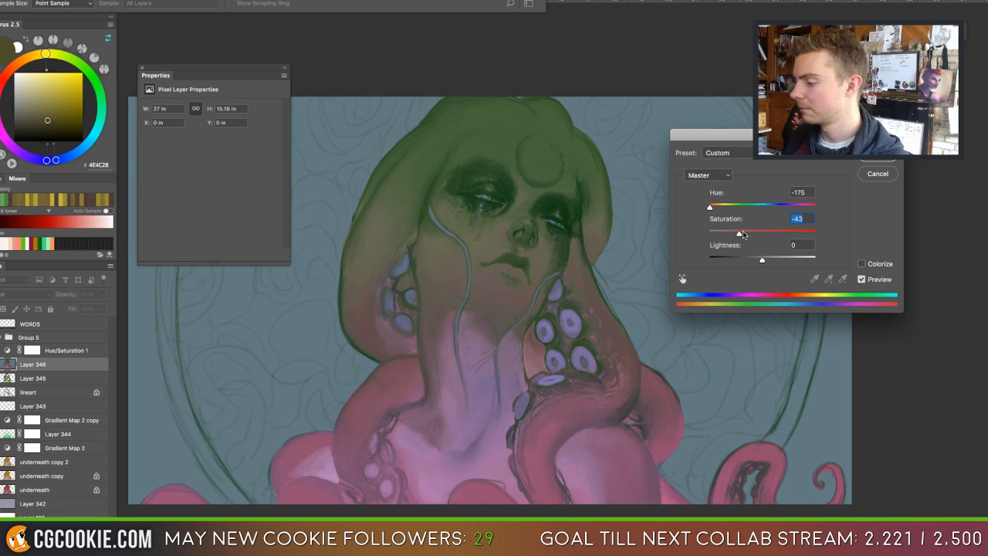
{"action": "left_click", "coordinate": [794, 208]}
{"action": "left_click_drag", "start_coordinate": [805, 209], "coordinate": [769, 208]}
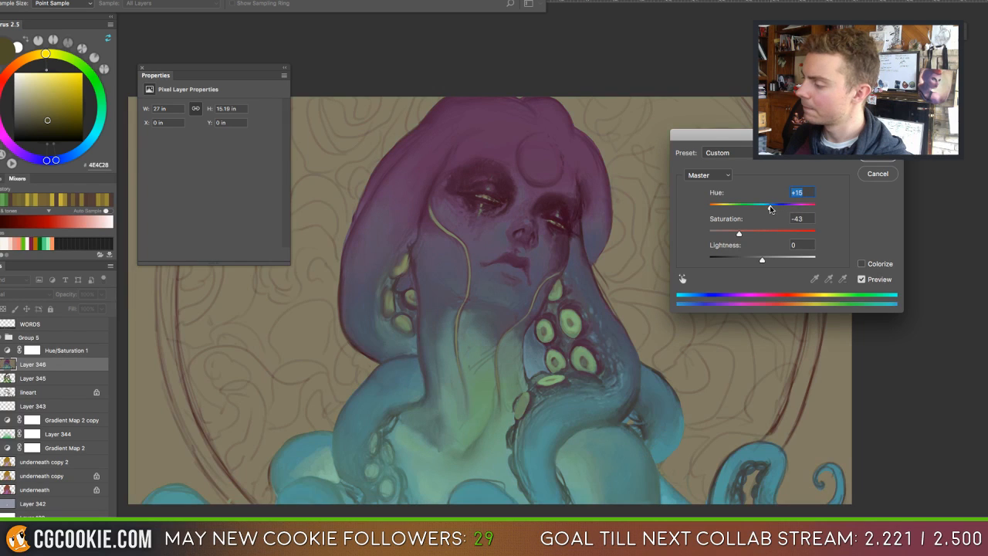
{"action": "left_click", "coordinate": [803, 208]}
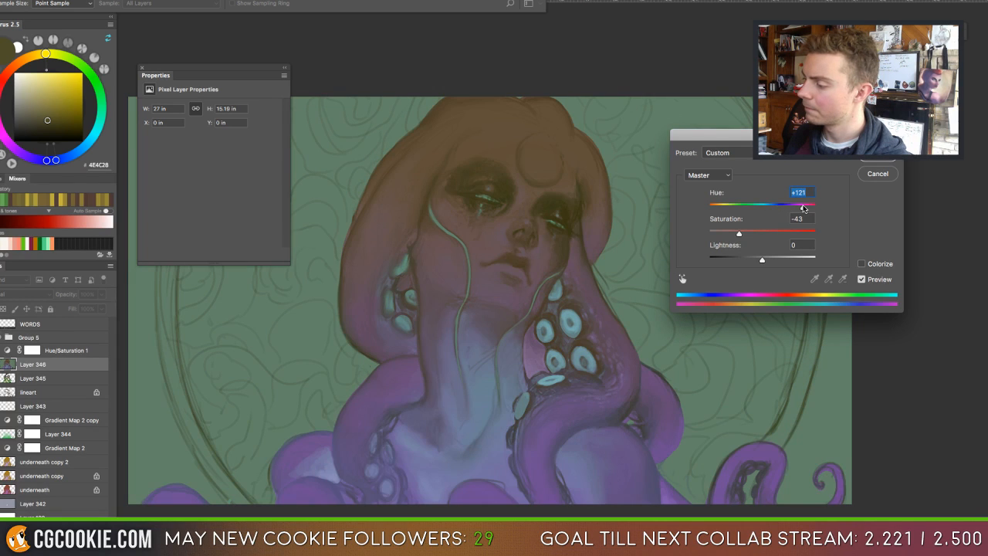
{"action": "left_click", "coordinate": [750, 208]}
{"action": "left_click", "coordinate": [741, 208]}
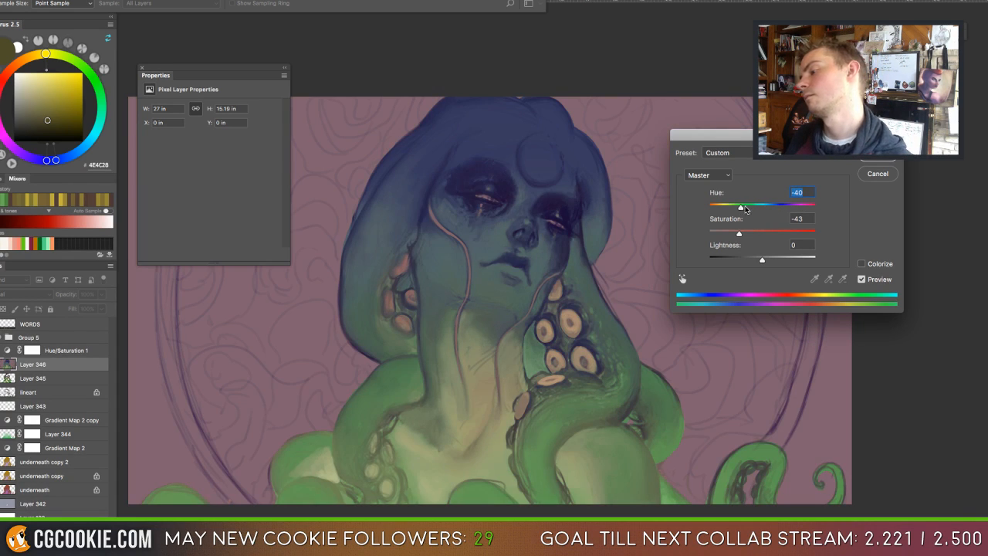
{"action": "left_click", "coordinate": [733, 208]}
{"action": "left_click", "coordinate": [726, 208]}
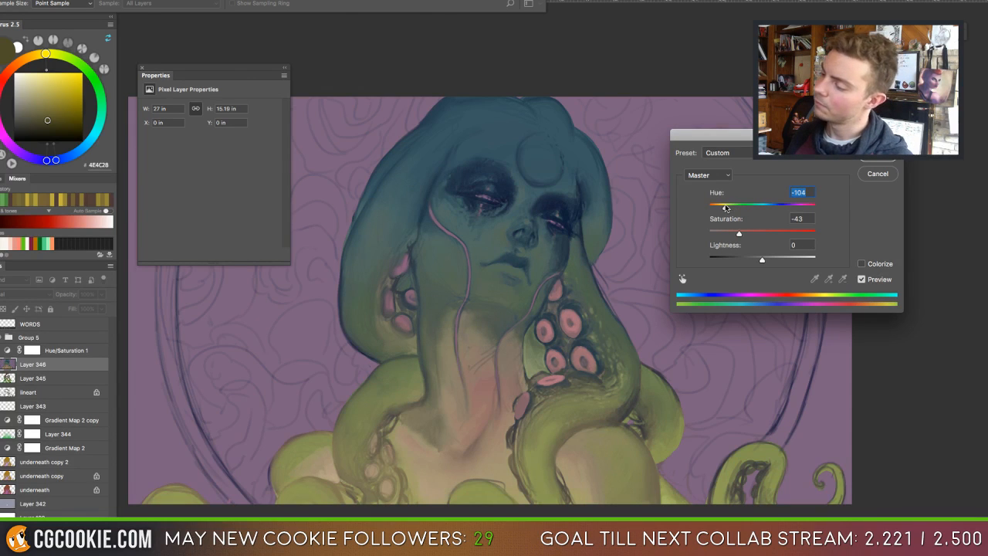
{"action": "left_click", "coordinate": [720, 207]}
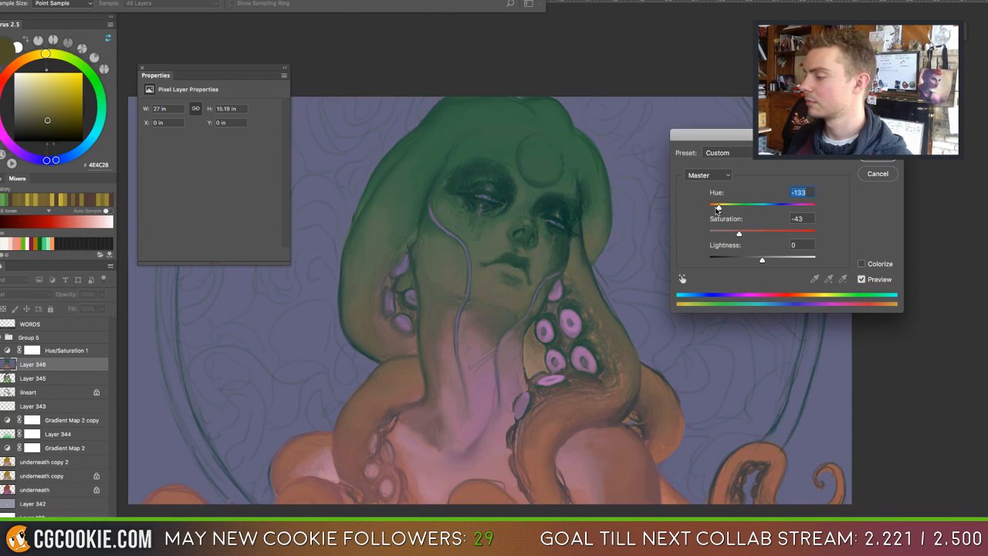
{"action": "left_click", "coordinate": [712, 207]}
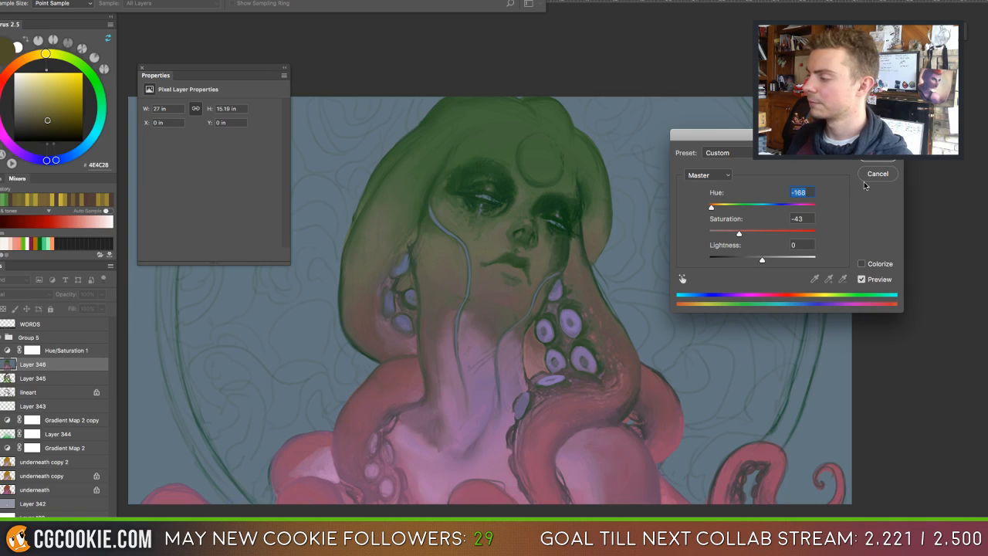
{"action": "left_click", "coordinate": [870, 177]}
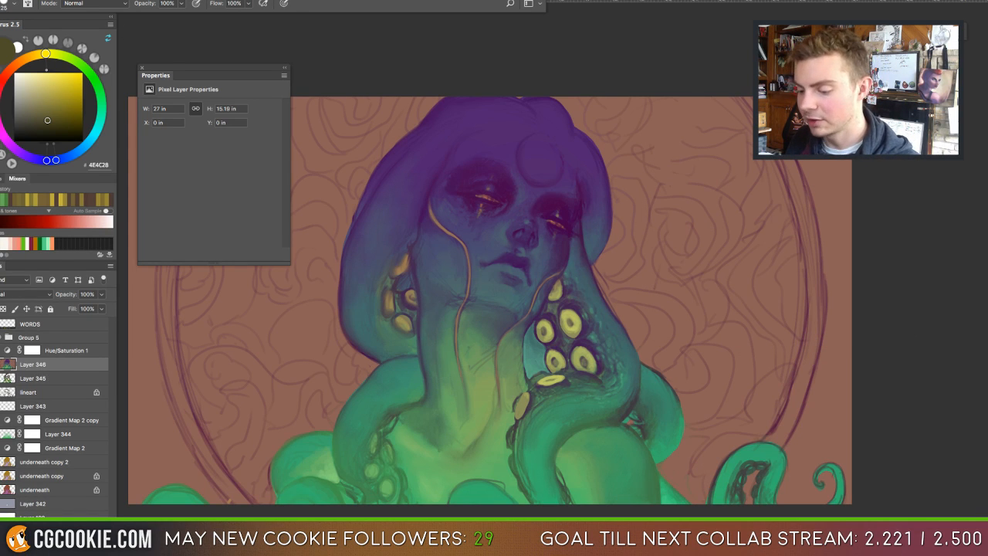
Duplicate the colour-balanced layer and add a Gradient Map adjustment layer above the copy.
{"action": "key", "text": "ctrl+j"}
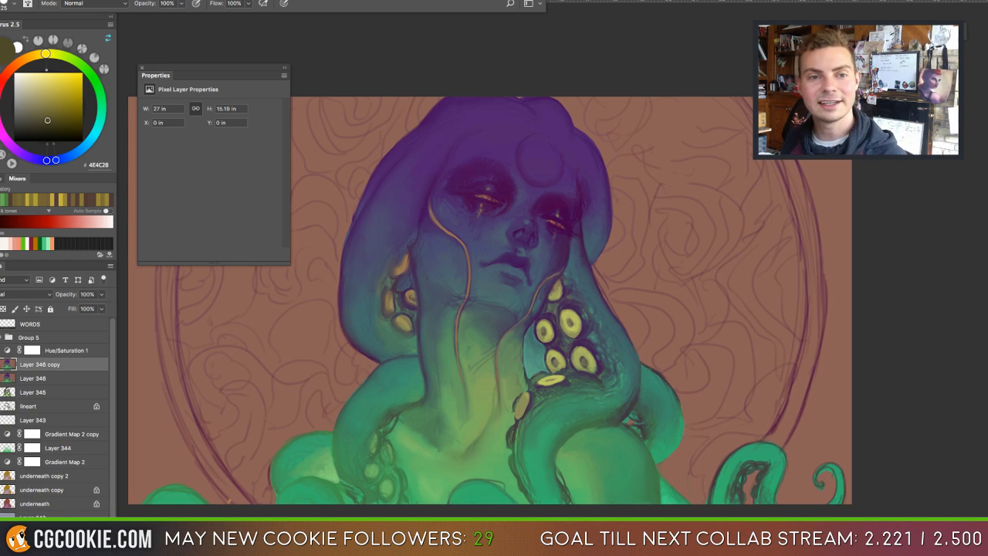
{"action": "key", "text": "Tab"}
{"action": "key", "text": "Tab"}
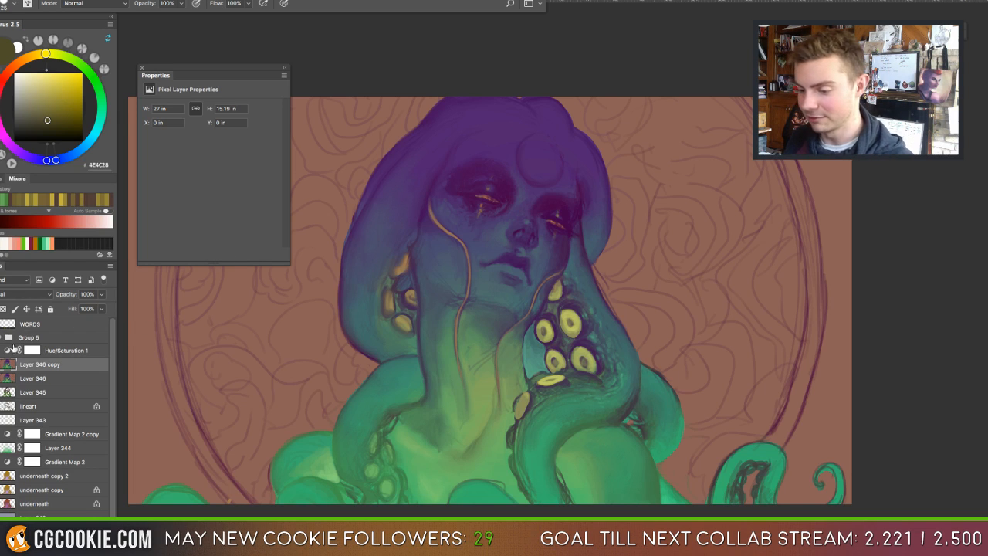
{"action": "left_click", "coordinate": [53, 523]}
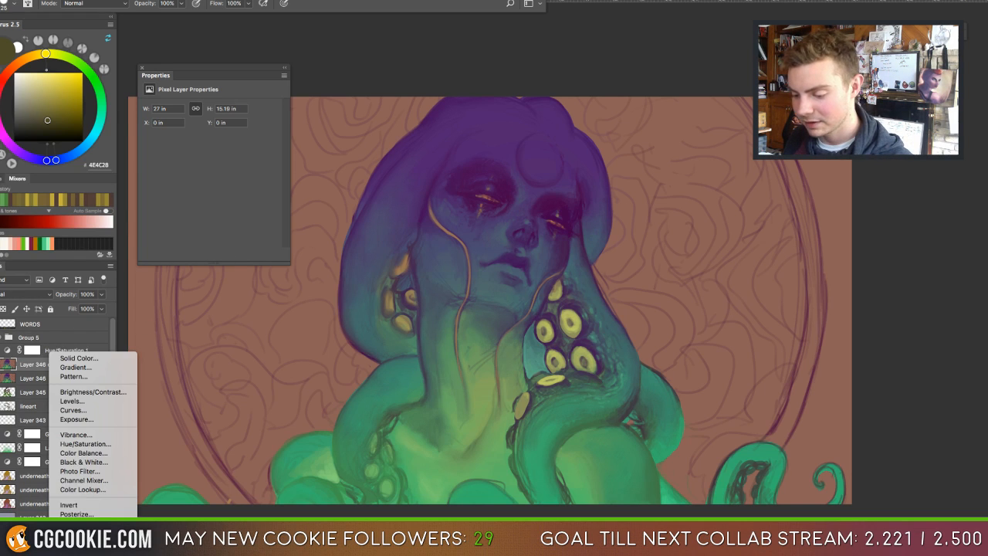
{"action": "left_click", "coordinate": [77, 532]}
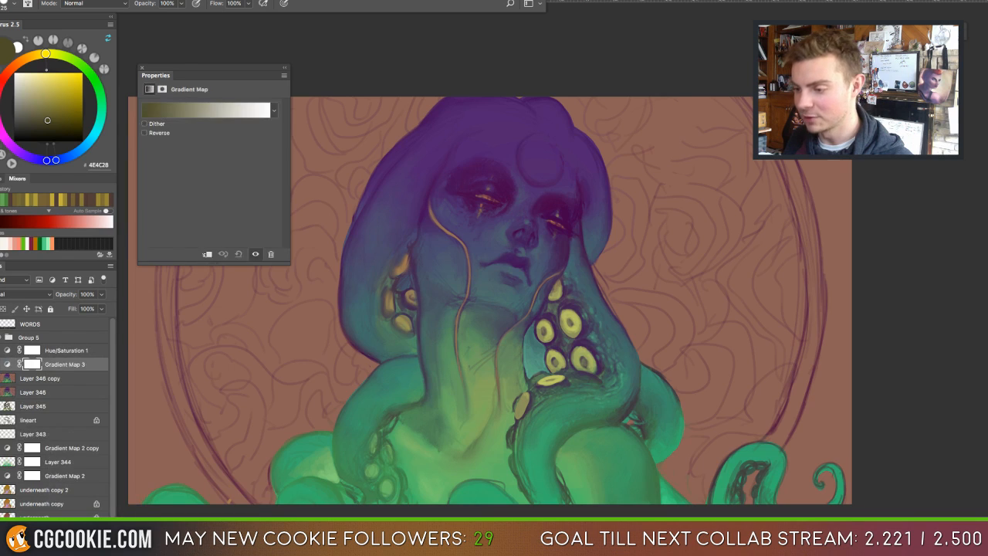
Change the Gradient Map's gradient type to Noise, randomize it once and set its roughness to 22%.
{"action": "left_click", "coordinate": [187, 109]}
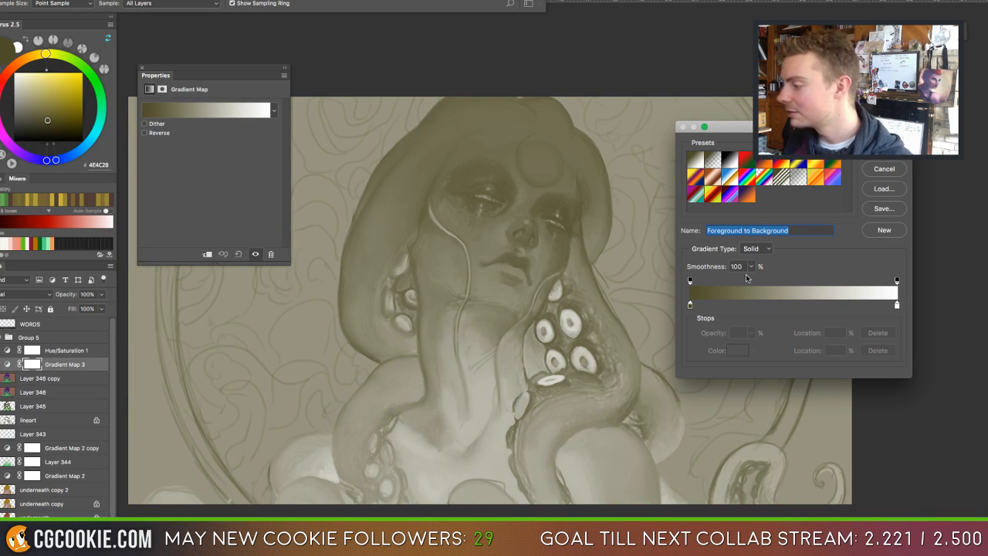
{"action": "left_click", "coordinate": [759, 249]}
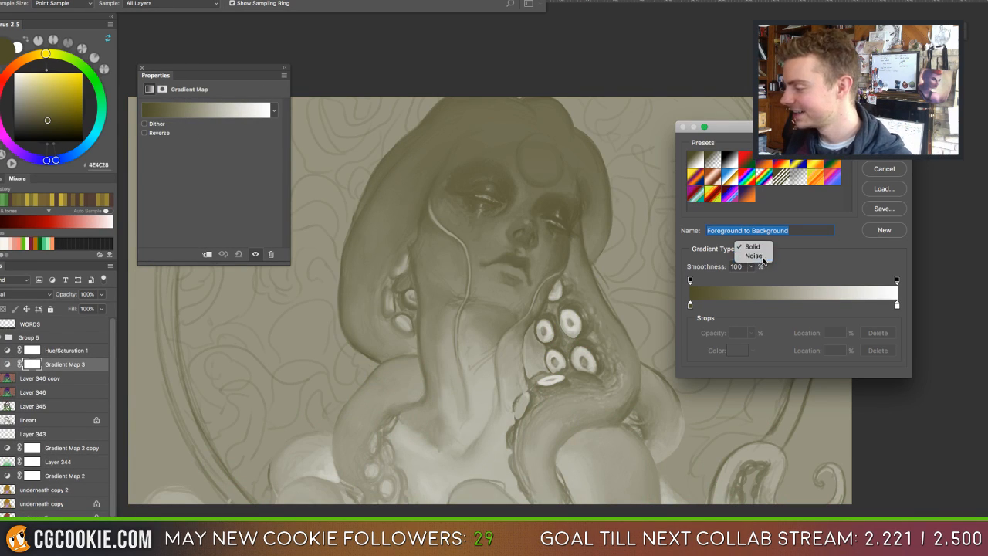
{"action": "left_click", "coordinate": [753, 257]}
{"action": "left_click", "coordinate": [851, 349]}
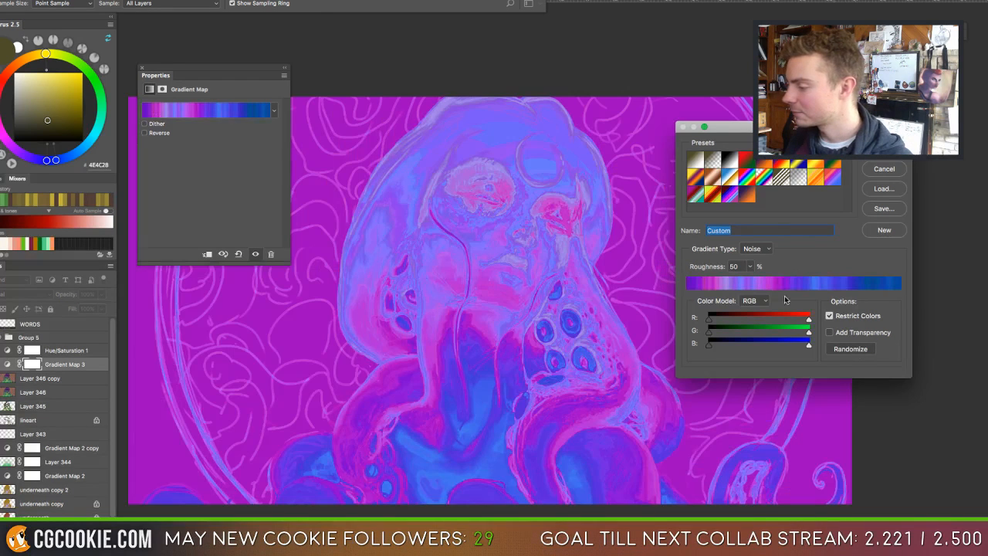
{"action": "left_click", "coordinate": [749, 267]}
{"action": "left_click_drag", "start_coordinate": [747, 281], "coordinate": [737, 283]}
Randomize the Gradient Map's noise gradient repeatedly at 22% roughness until it runs from crimson through olive to green, and accept it.
{"action": "left_click", "coordinate": [850, 349]}
{"action": "left_click", "coordinate": [850, 348]}
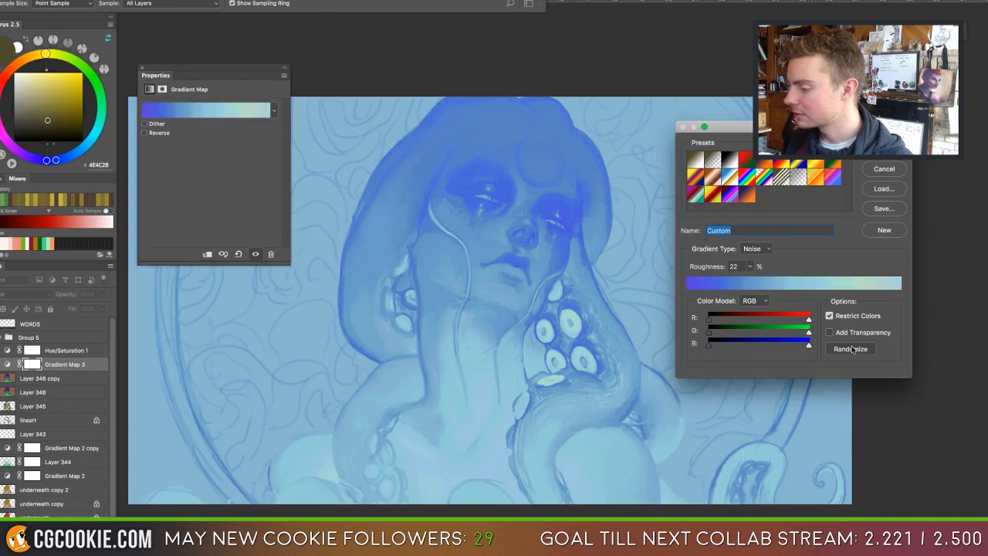
{"action": "left_click", "coordinate": [850, 349]}
{"action": "left_click", "coordinate": [850, 349]}
{"action": "left_click", "coordinate": [850, 349]}
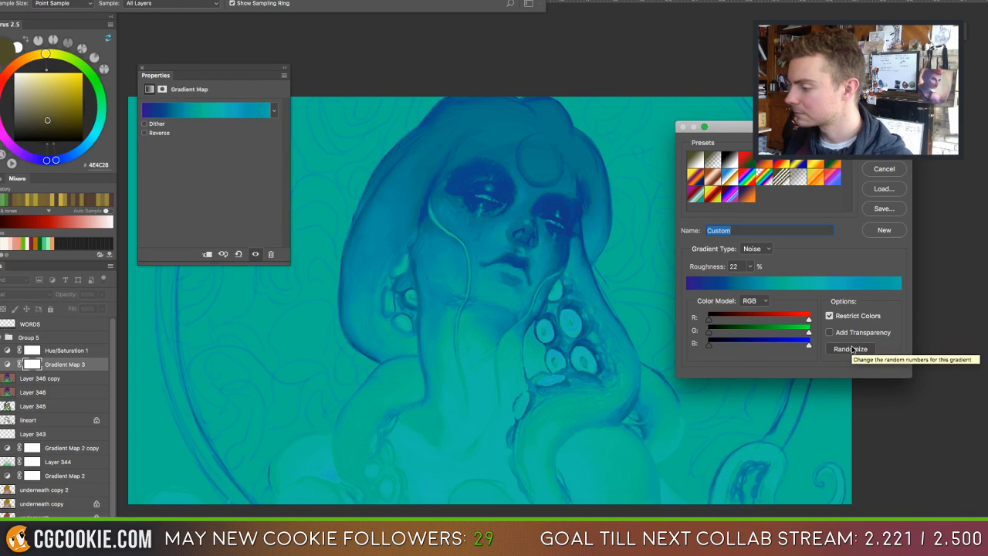
{"action": "left_click", "coordinate": [851, 349]}
{"action": "left_click", "coordinate": [850, 348]}
{"action": "left_click", "coordinate": [850, 349]}
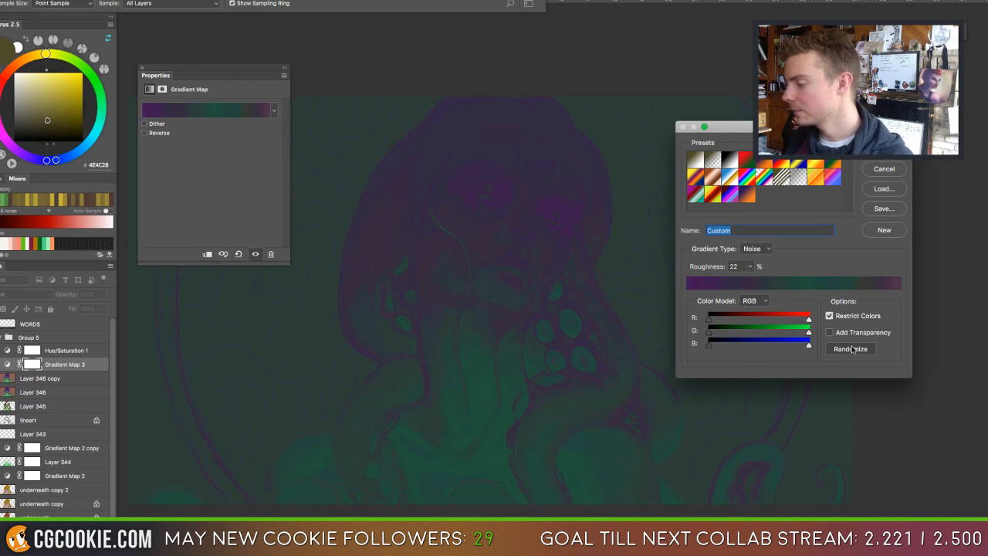
{"action": "left_click", "coordinate": [850, 348]}
{"action": "left_click", "coordinate": [852, 348]}
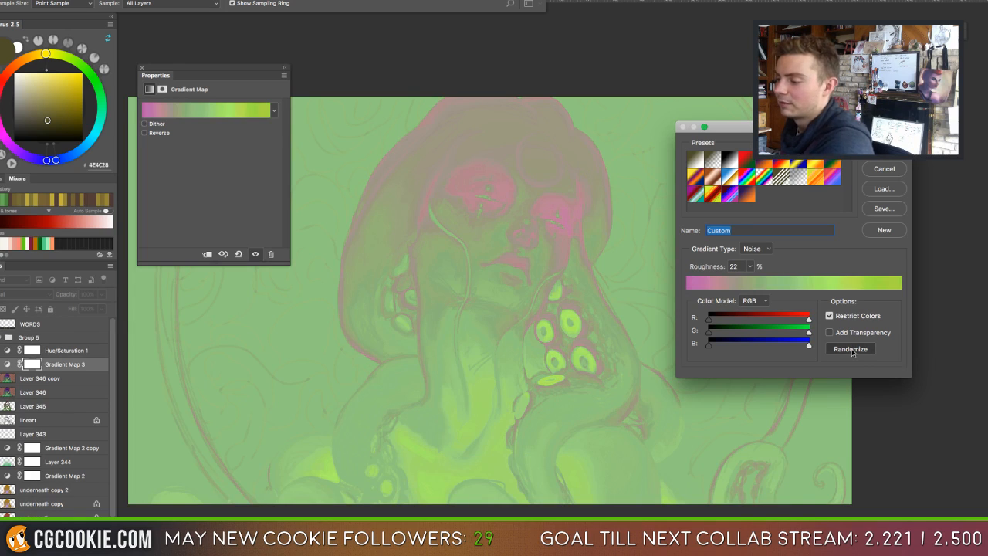
{"action": "left_click", "coordinate": [851, 350]}
{"action": "left_click", "coordinate": [852, 351]}
{"action": "left_click", "coordinate": [852, 353]}
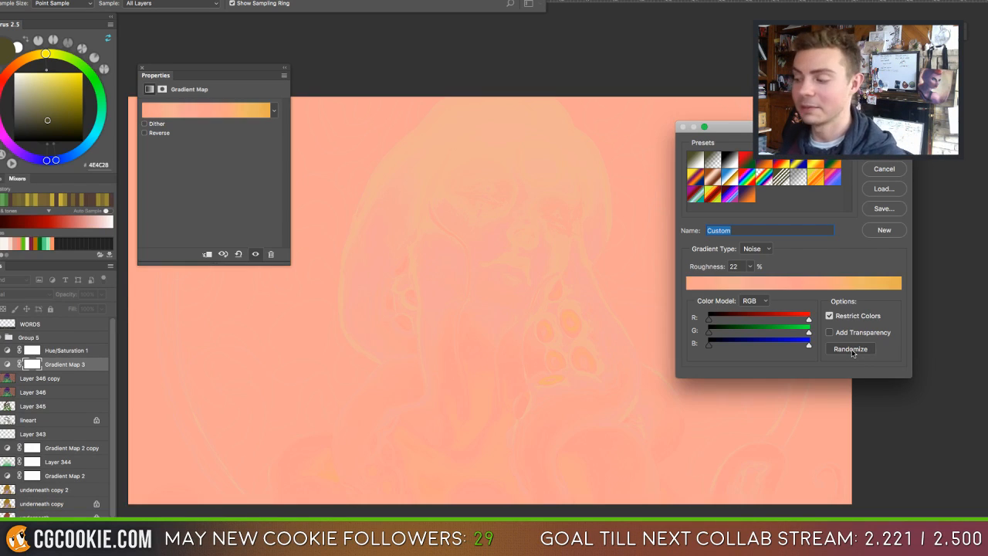
{"action": "left_click", "coordinate": [852, 352]}
{"action": "left_click", "coordinate": [852, 352]}
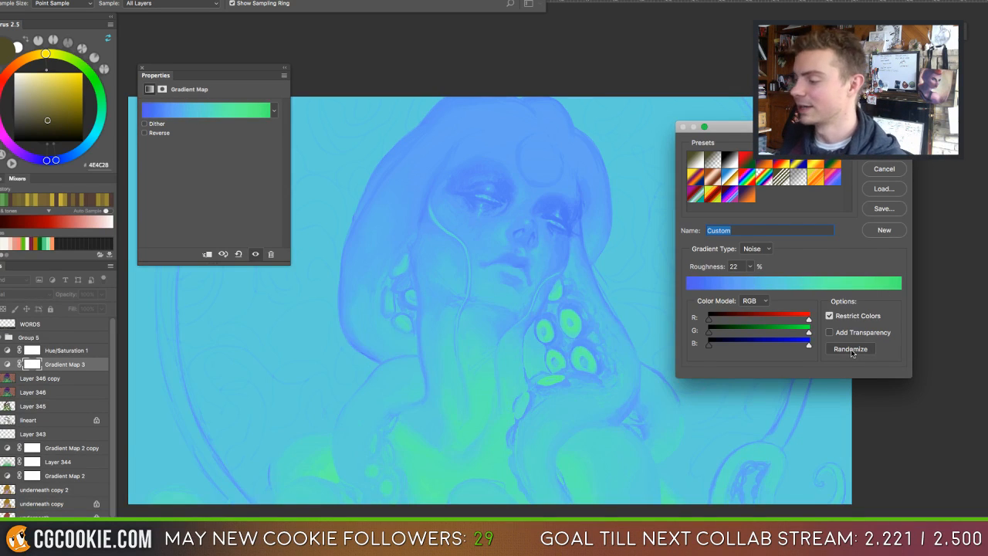
{"action": "left_click", "coordinate": [852, 353]}
{"action": "left_click", "coordinate": [852, 353]}
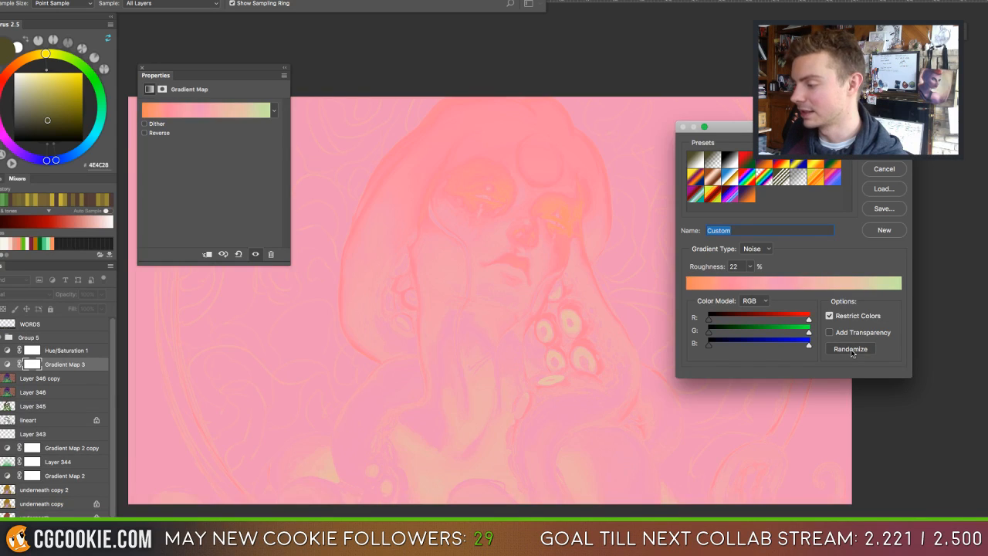
{"action": "left_click", "coordinate": [852, 352]}
{"action": "left_click", "coordinate": [852, 352]}
{"action": "left_click", "coordinate": [852, 352]}
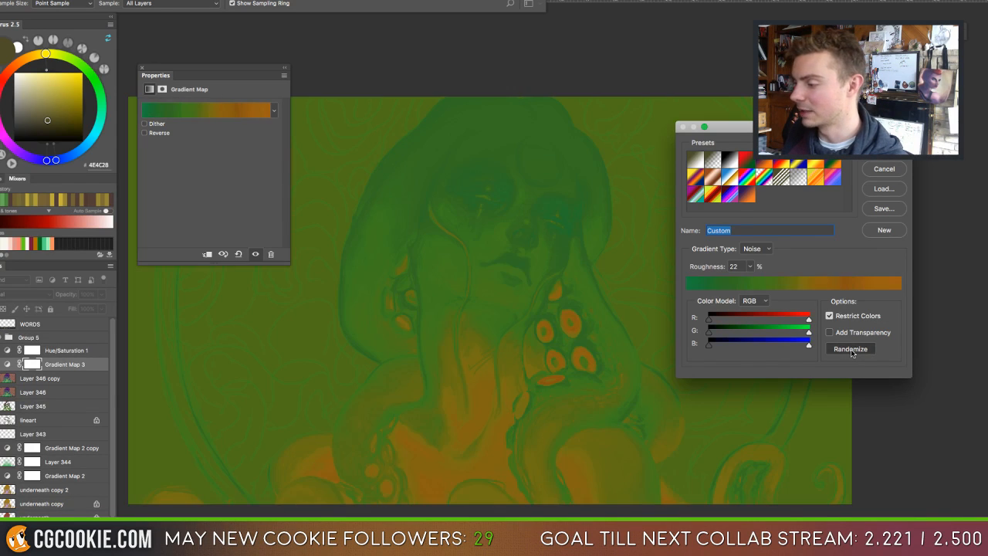
{"action": "left_click", "coordinate": [852, 353]}
{"action": "left_click", "coordinate": [852, 353]}
{"action": "left_click", "coordinate": [852, 353]}
{"action": "left_click", "coordinate": [852, 352]}
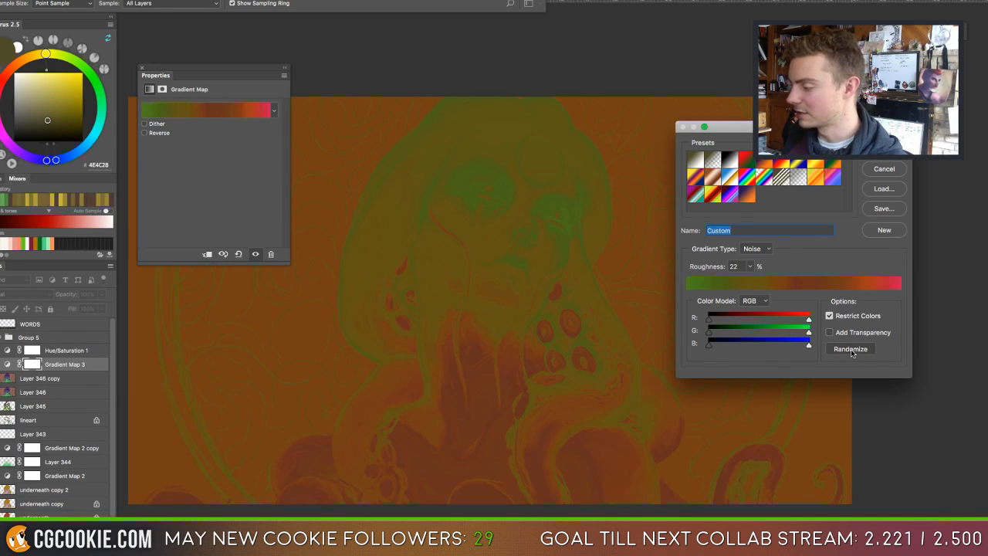
{"action": "left_click", "coordinate": [852, 352]}
{"action": "left_click", "coordinate": [852, 353]}
{"action": "left_click", "coordinate": [852, 353]}
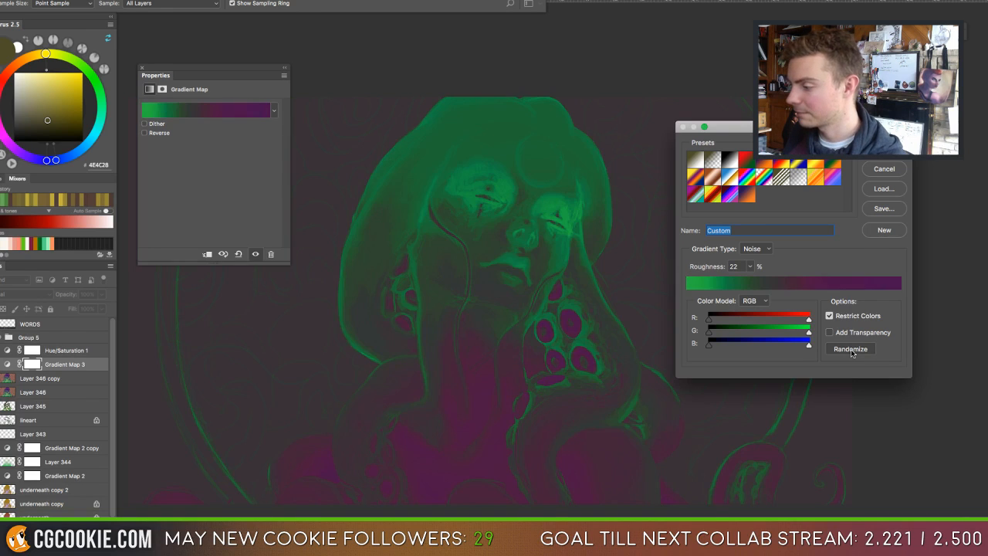
{"action": "left_click", "coordinate": [852, 352]}
{"action": "left_click", "coordinate": [851, 352]}
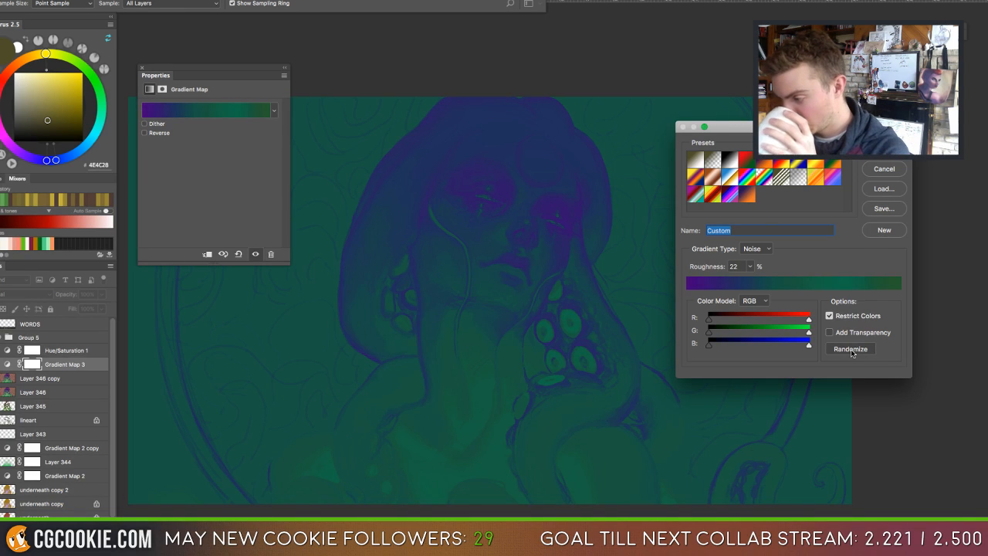
{"action": "left_click", "coordinate": [852, 352]}
{"action": "left_click", "coordinate": [852, 353]}
{"action": "left_click", "coordinate": [852, 353]}
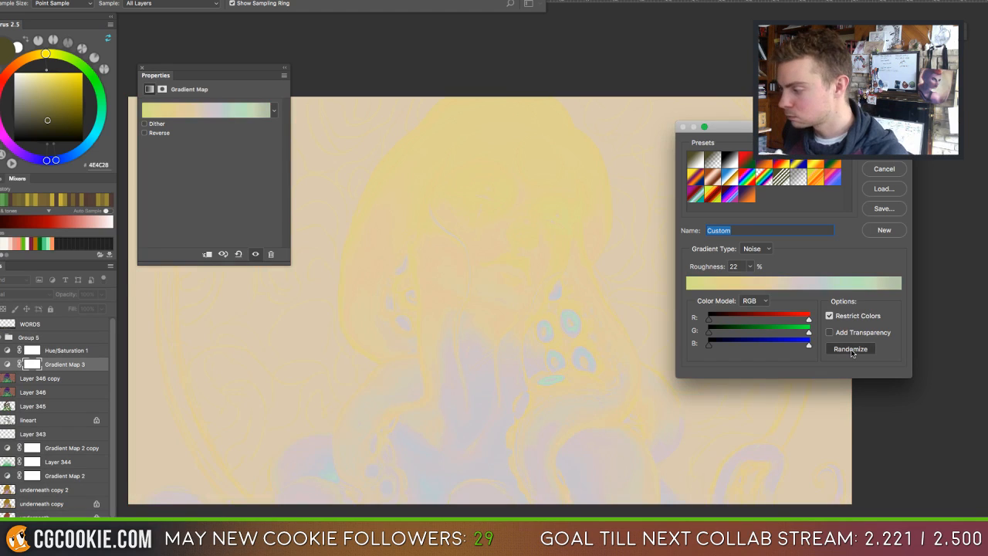
{"action": "left_click", "coordinate": [852, 352]}
{"action": "left_click", "coordinate": [852, 353]}
{"action": "left_click", "coordinate": [852, 353]}
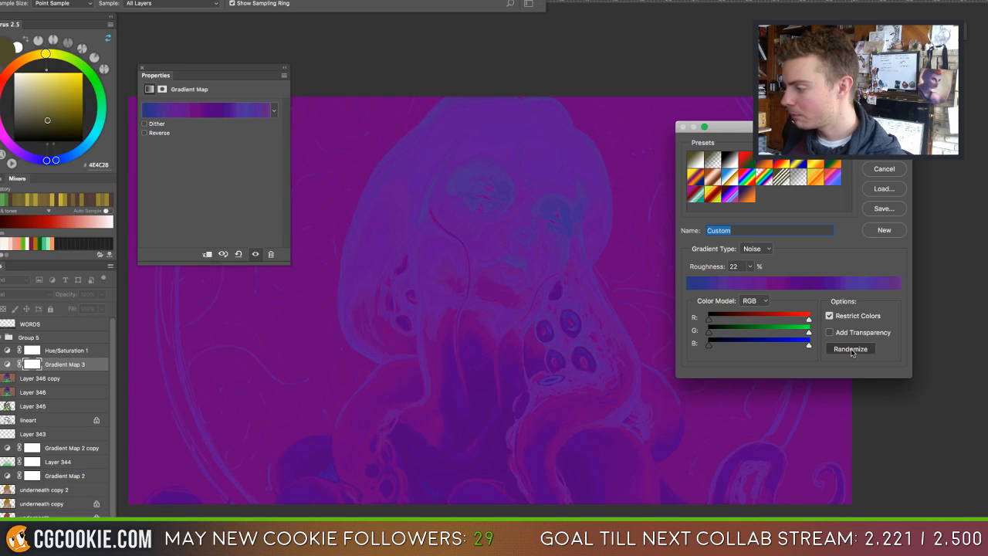
{"action": "left_click", "coordinate": [851, 353]}
{"action": "left_click", "coordinate": [852, 353]}
{"action": "left_click", "coordinate": [852, 352]}
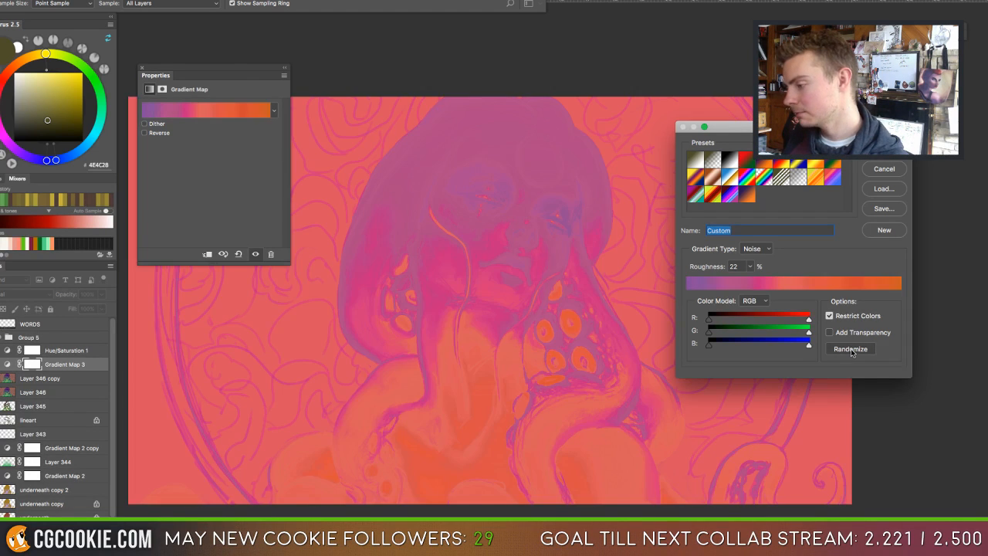
{"action": "left_click", "coordinate": [852, 353]}
{"action": "left_click", "coordinate": [852, 353]}
{"action": "left_click", "coordinate": [852, 353]}
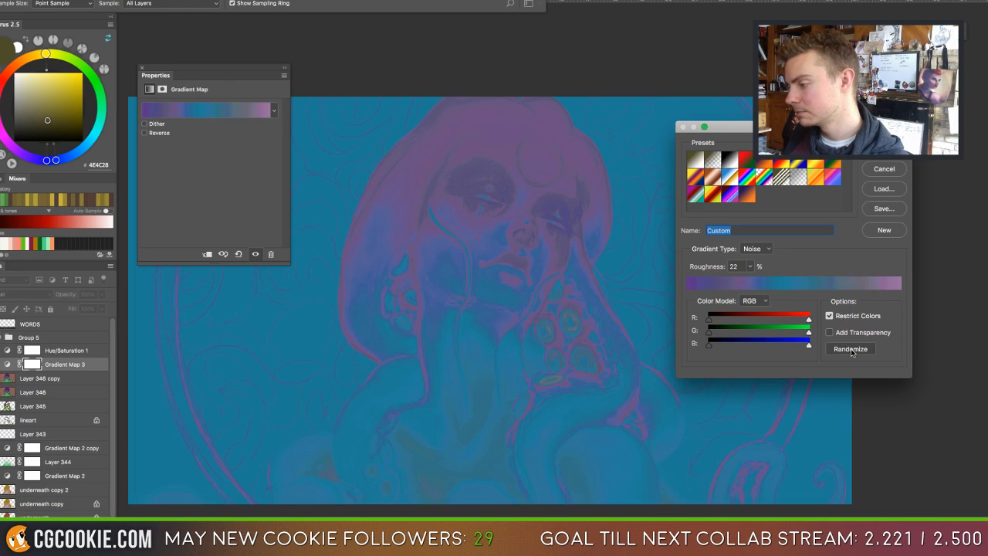
{"action": "left_click", "coordinate": [852, 352]}
{"action": "left_click", "coordinate": [852, 351]}
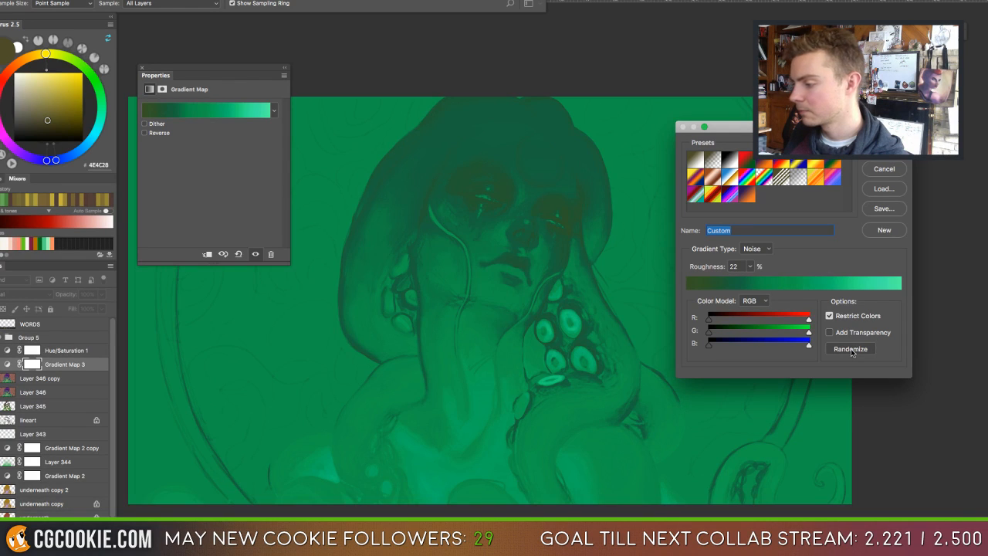
{"action": "left_click", "coordinate": [852, 352]}
{"action": "left_click", "coordinate": [852, 352]}
{"action": "left_click", "coordinate": [852, 352]}
{"action": "left_click", "coordinate": [852, 352]}
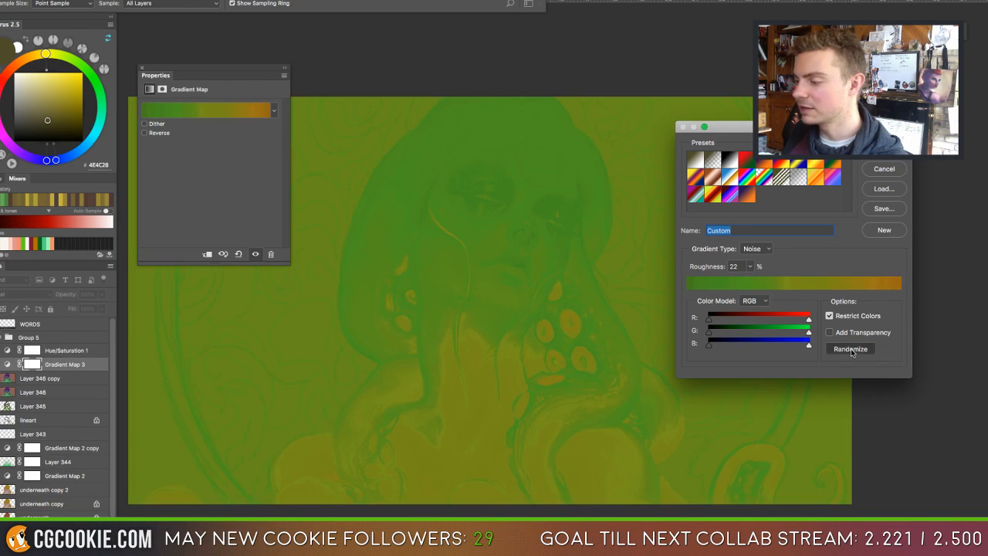
{"action": "left_click", "coordinate": [852, 352]}
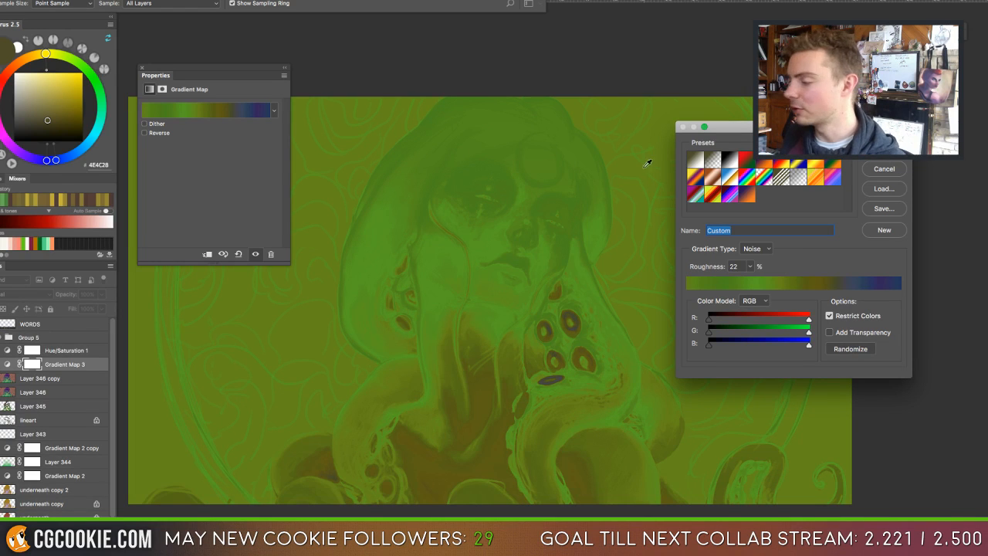
{"action": "left_click", "coordinate": [856, 351]}
{"action": "left_click", "coordinate": [861, 351]}
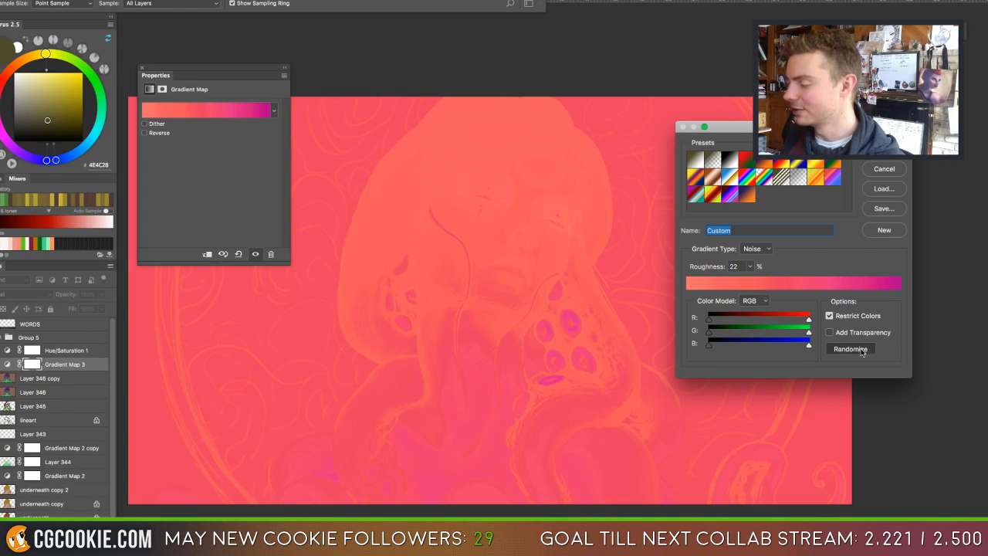
{"action": "left_click", "coordinate": [862, 352]}
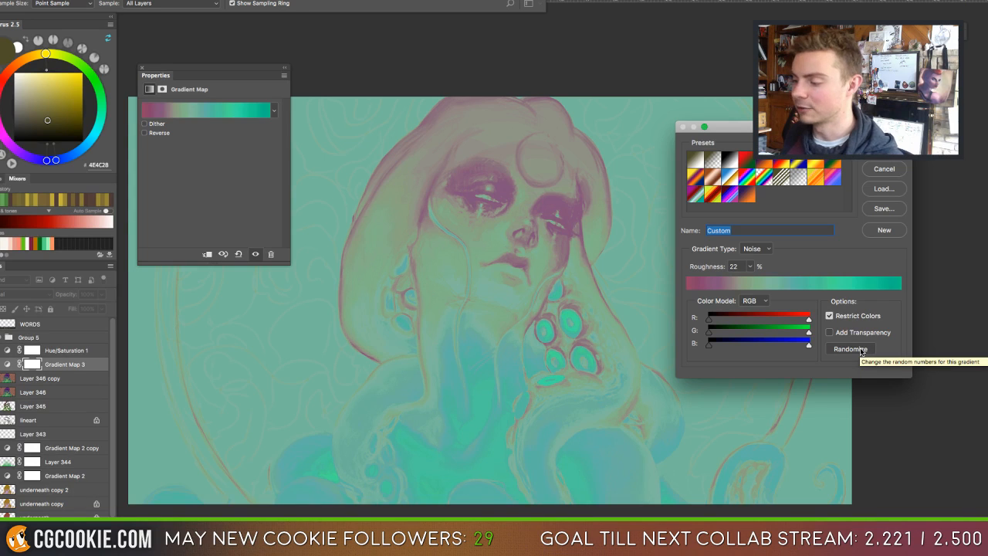
{"action": "left_click", "coordinate": [861, 351]}
{"action": "left_click", "coordinate": [861, 351]}
{"action": "left_click", "coordinate": [861, 351]}
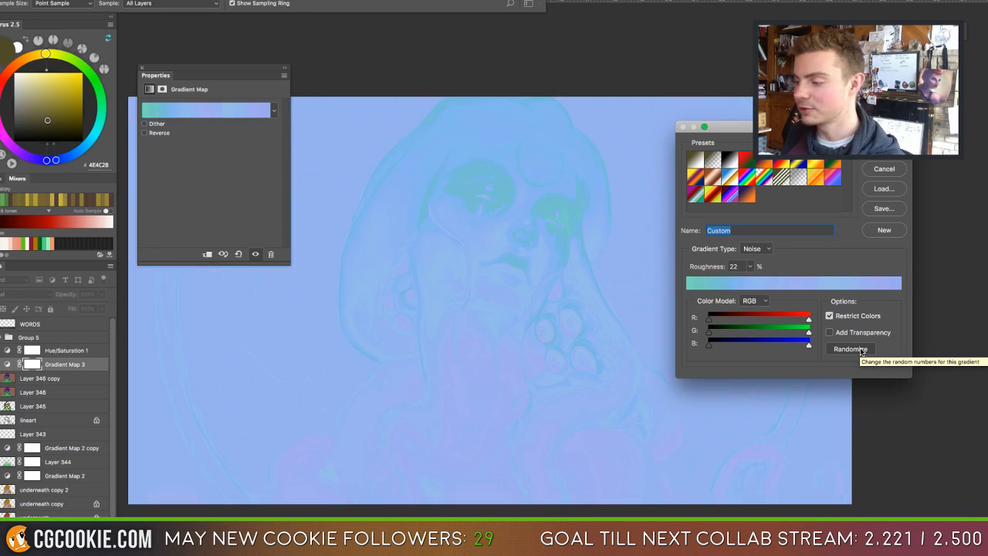
{"action": "left_click", "coordinate": [861, 351]}
{"action": "left_click", "coordinate": [858, 351]}
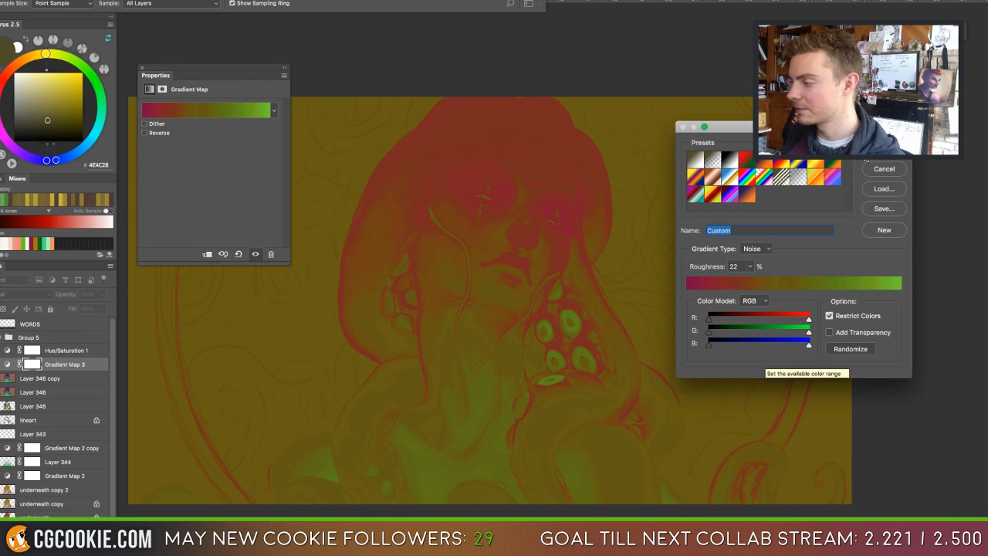
{"action": "left_click", "coordinate": [882, 149]}
Reset the painting colours to default and try the Gradient Map layer at 45% and 0% opacity before restoring it to 100%.
{"action": "key", "text": "d"}
{"action": "left_click", "coordinate": [101, 294]}
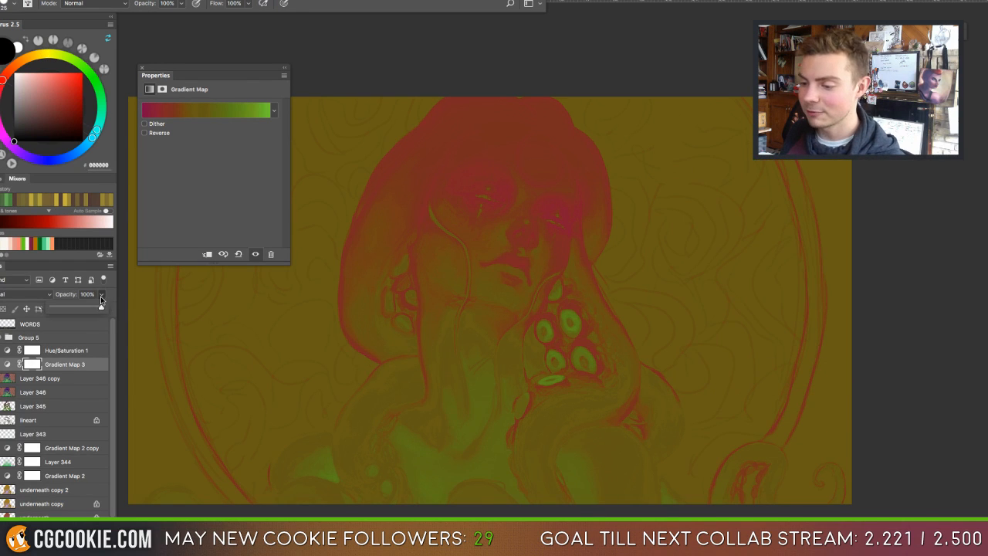
{"action": "left_click_drag", "start_coordinate": [103, 308], "coordinate": [74, 307]}
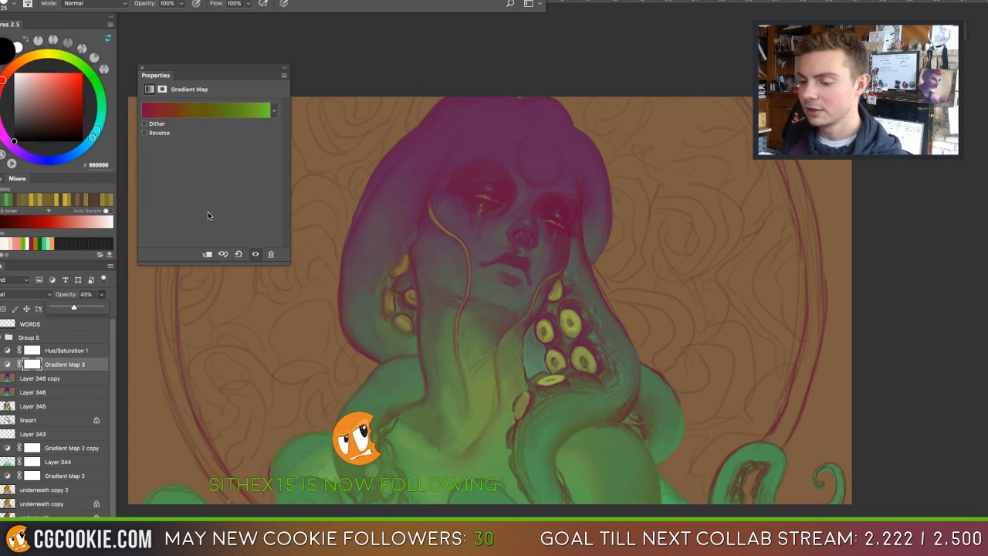
{"action": "left_click", "coordinate": [84, 308]}
{"action": "left_click_drag", "start_coordinate": [85, 309], "coordinate": [10, 300]}
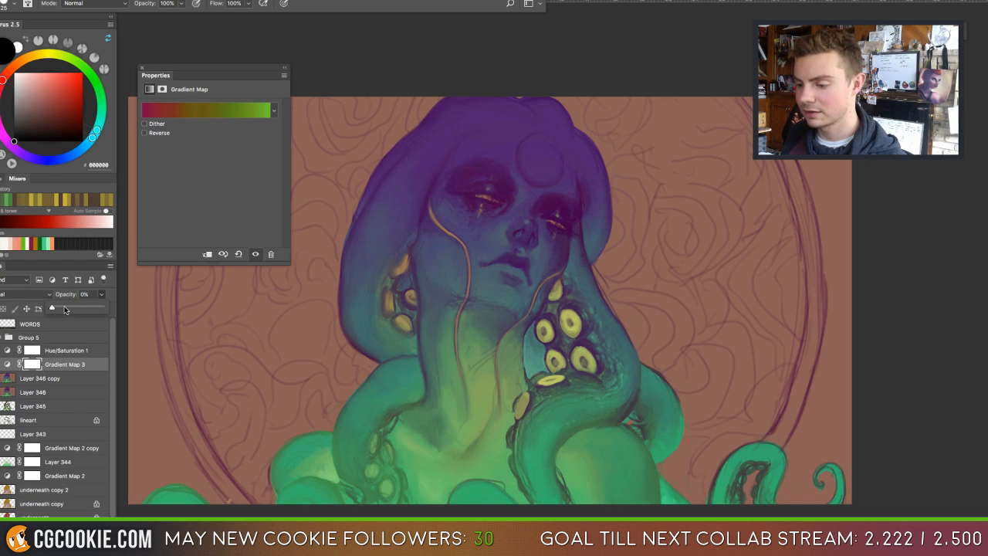
{"action": "left_click_drag", "start_coordinate": [85, 308], "coordinate": [108, 308]}
Reopen the Gradient Map's noise gradient and randomize it repeatedly in the RGB colour model at 22% roughness.
{"action": "left_click", "coordinate": [215, 114]}
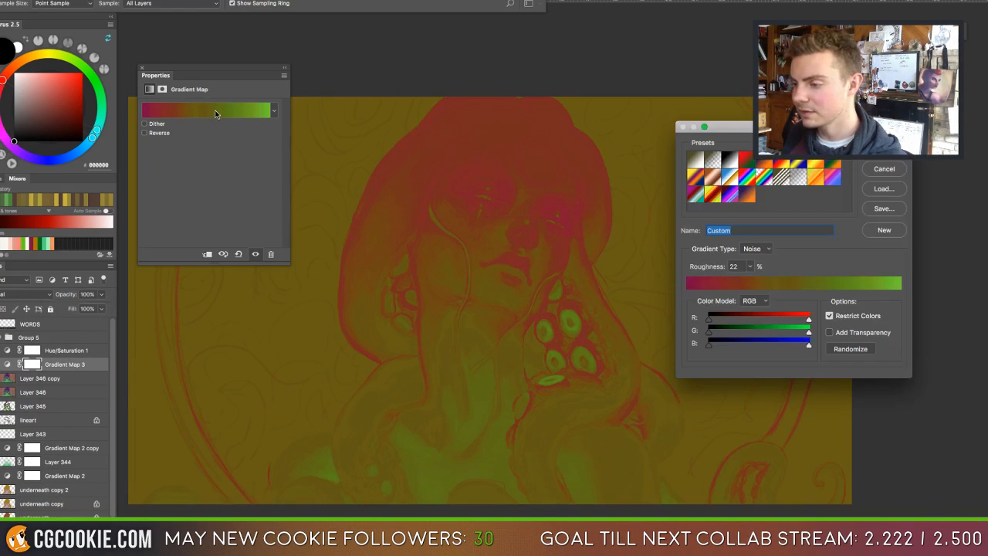
{"action": "left_click", "coordinate": [845, 350]}
{"action": "left_click", "coordinate": [845, 349]}
{"action": "left_click", "coordinate": [845, 350]}
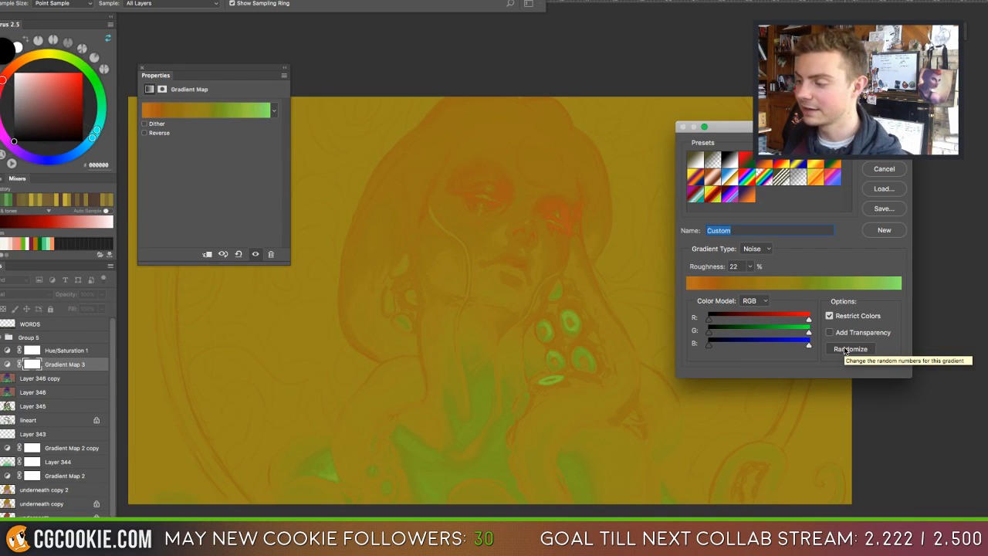
{"action": "left_click", "coordinate": [845, 349]}
{"action": "left_click", "coordinate": [845, 350]}
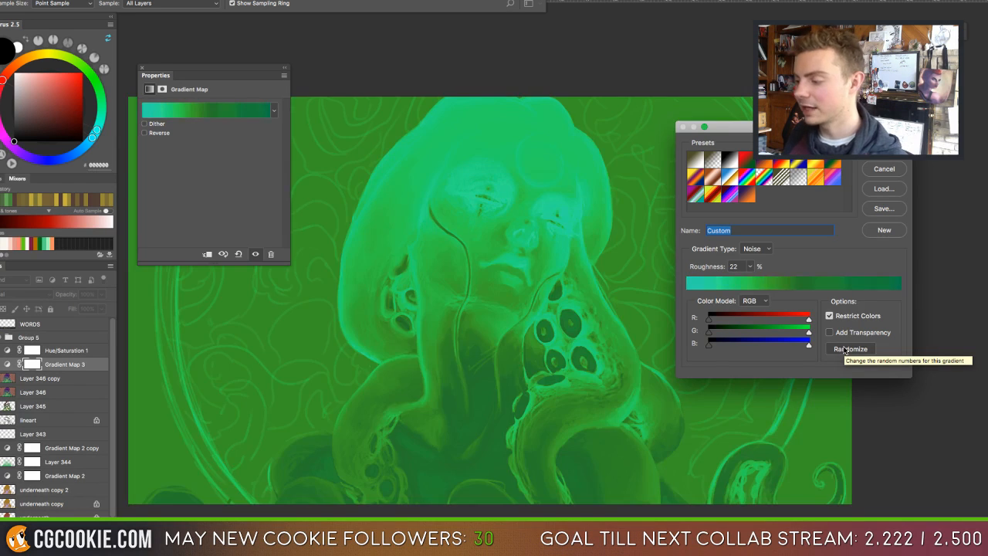
{"action": "left_click", "coordinate": [845, 349]}
{"action": "left_click", "coordinate": [845, 349]}
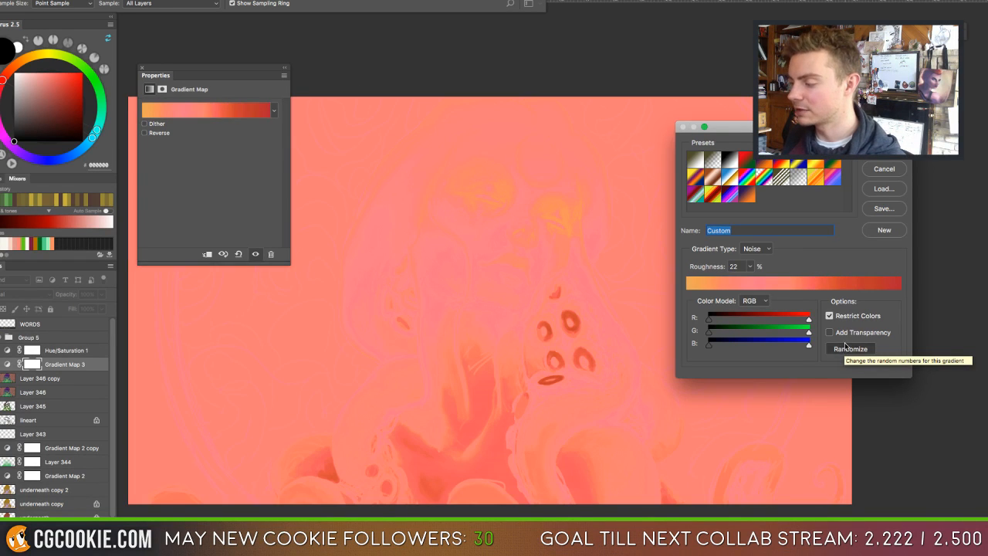
{"action": "left_click", "coordinate": [844, 349]}
{"action": "left_click", "coordinate": [845, 349]}
{"action": "left_click", "coordinate": [845, 349]}
{"action": "left_click", "coordinate": [845, 349]}
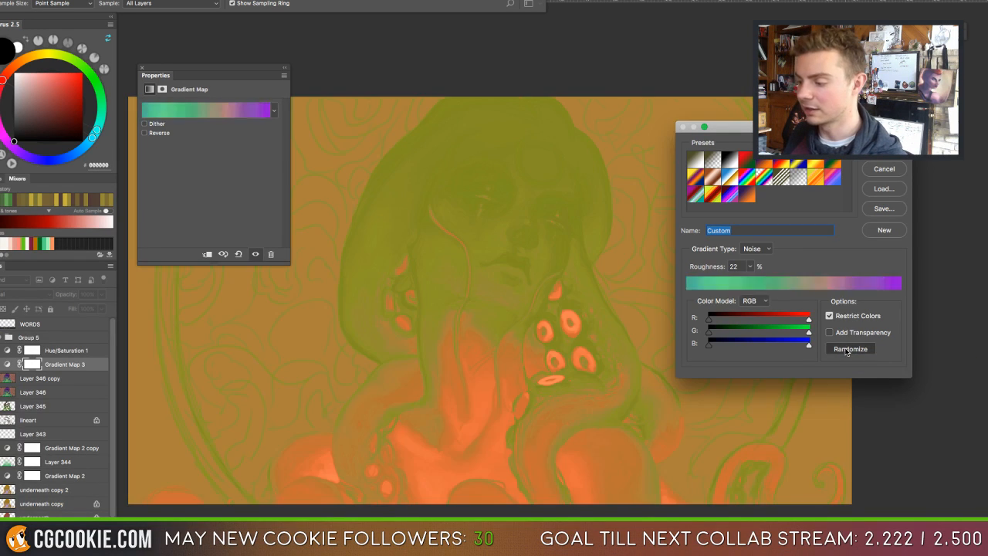
{"action": "left_click", "coordinate": [846, 350]}
{"action": "left_click", "coordinate": [845, 349]}
{"action": "left_click", "coordinate": [846, 349]}
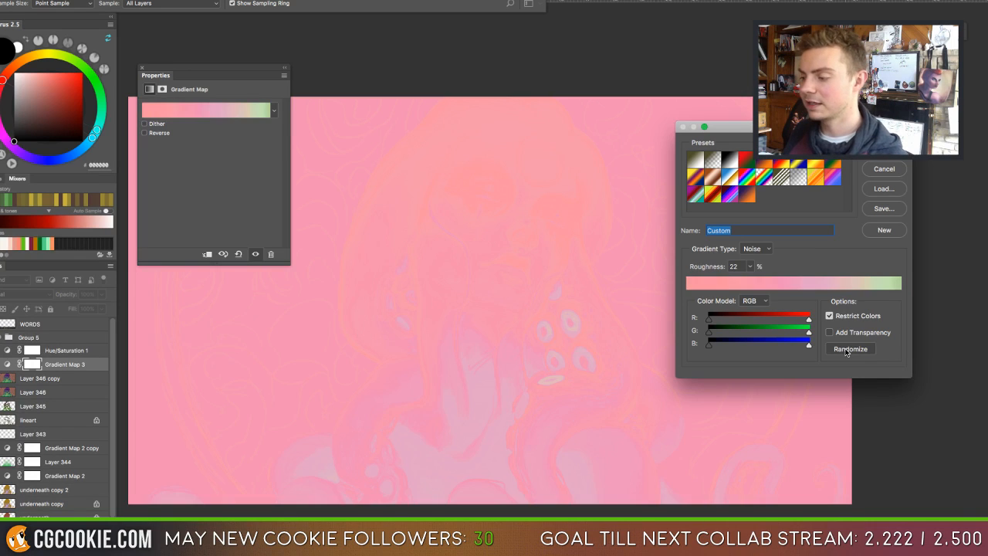
{"action": "left_click", "coordinate": [845, 350]}
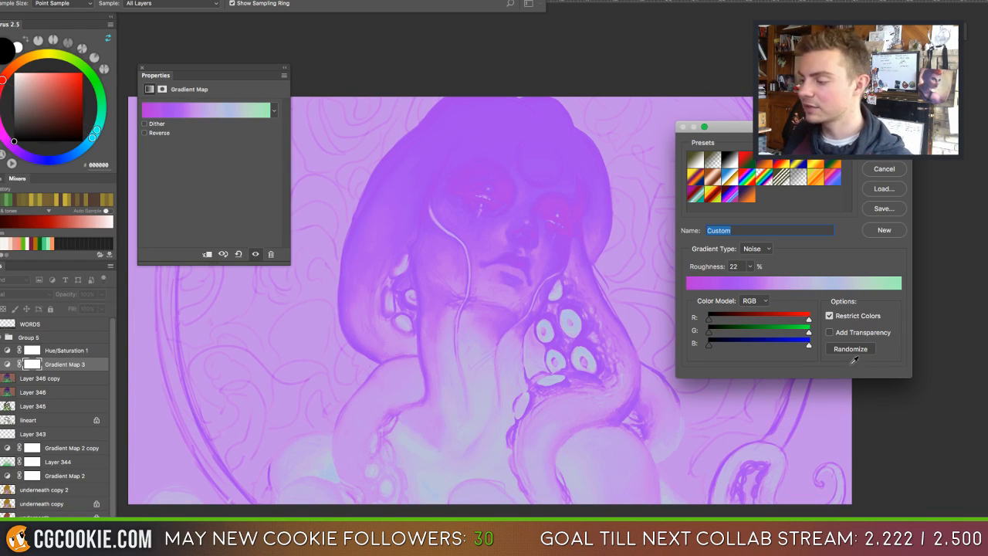
{"action": "left_click", "coordinate": [864, 349]}
{"action": "left_click", "coordinate": [862, 350]}
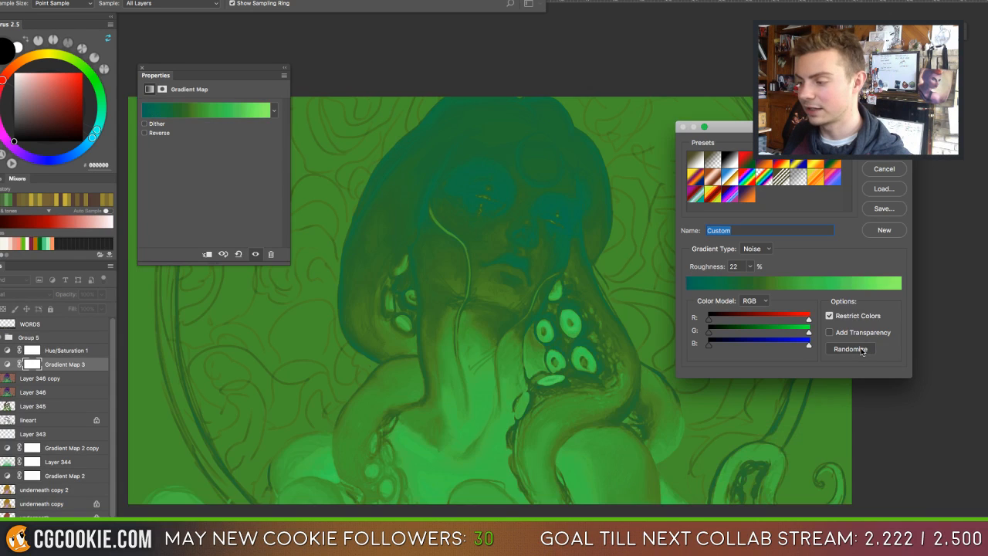
{"action": "left_click", "coordinate": [862, 351]}
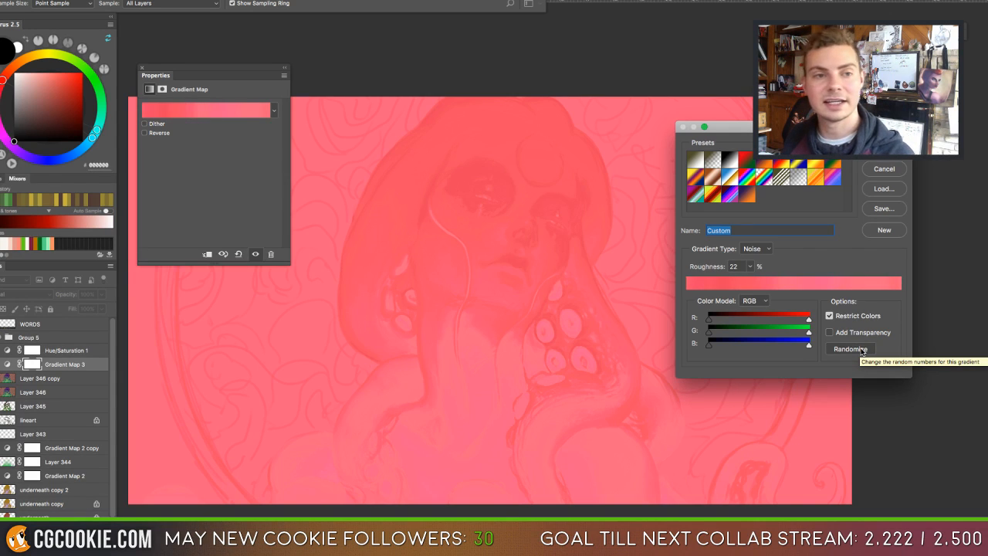
{"action": "left_click", "coordinate": [862, 350]}
{"action": "left_click", "coordinate": [862, 350]}
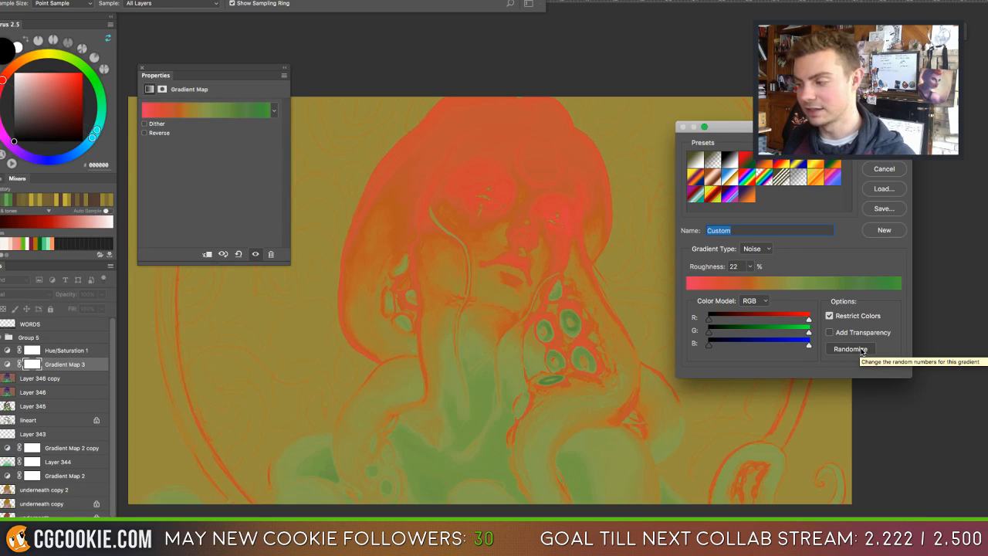
{"action": "left_click", "coordinate": [862, 350]}
{"action": "left_click", "coordinate": [862, 350]}
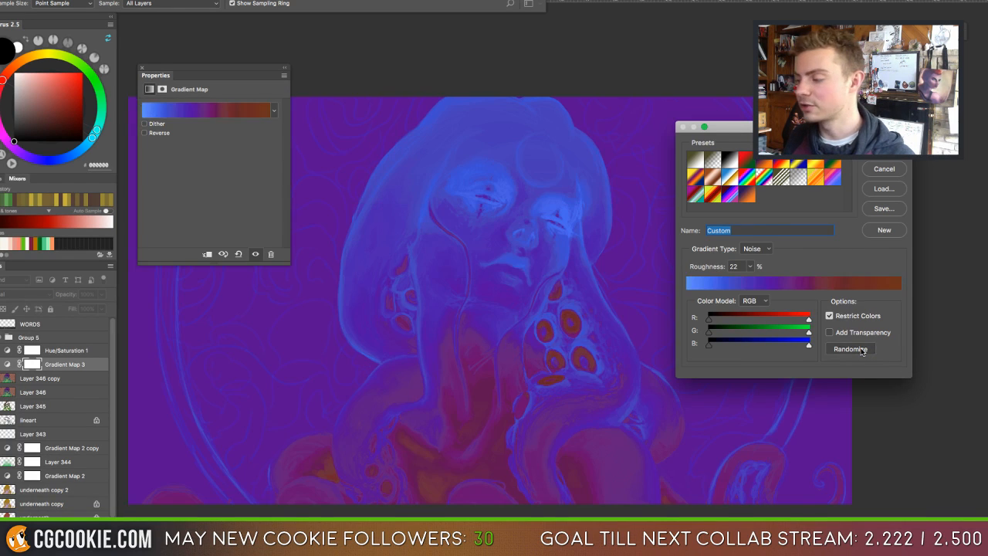
{"action": "left_click", "coordinate": [862, 350]}
{"action": "left_click", "coordinate": [862, 351]}
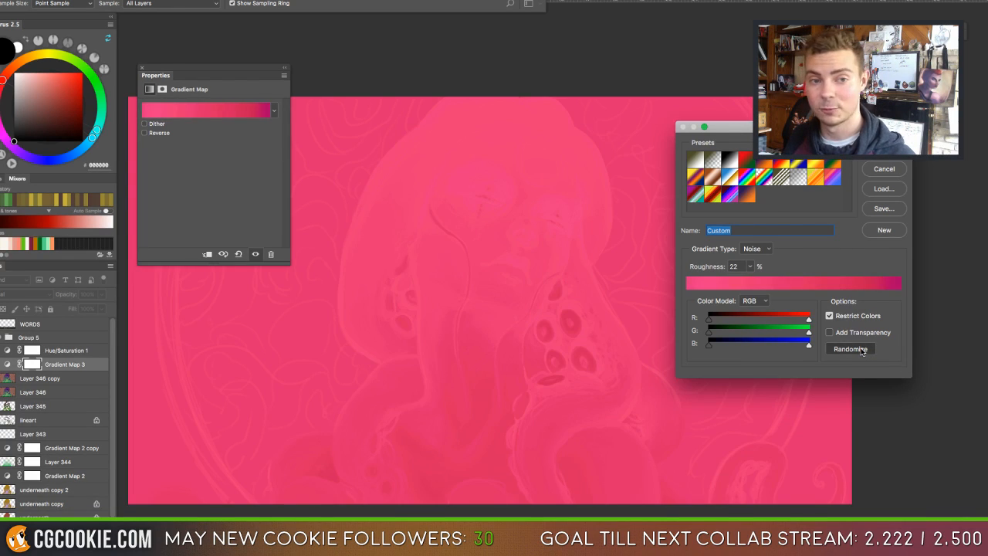
{"action": "left_click", "coordinate": [862, 350]}
{"action": "left_click", "coordinate": [862, 350]}
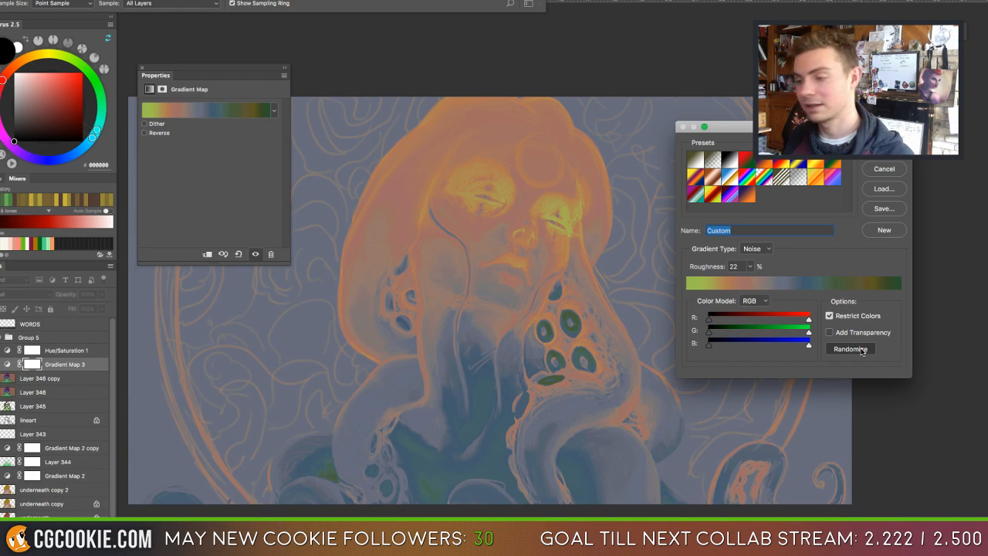
{"action": "left_click", "coordinate": [857, 349]}
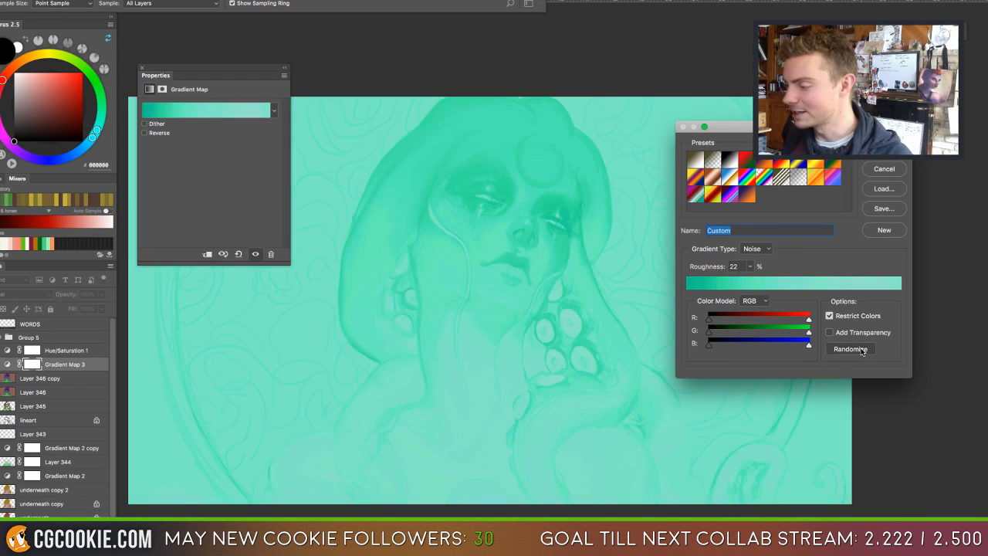
{"action": "left_click", "coordinate": [856, 349]}
{"action": "left_click", "coordinate": [852, 349]}
Switch the noise gradient's colour model to LAB and randomize its colours repeatedly.
{"action": "left_click", "coordinate": [760, 305]}
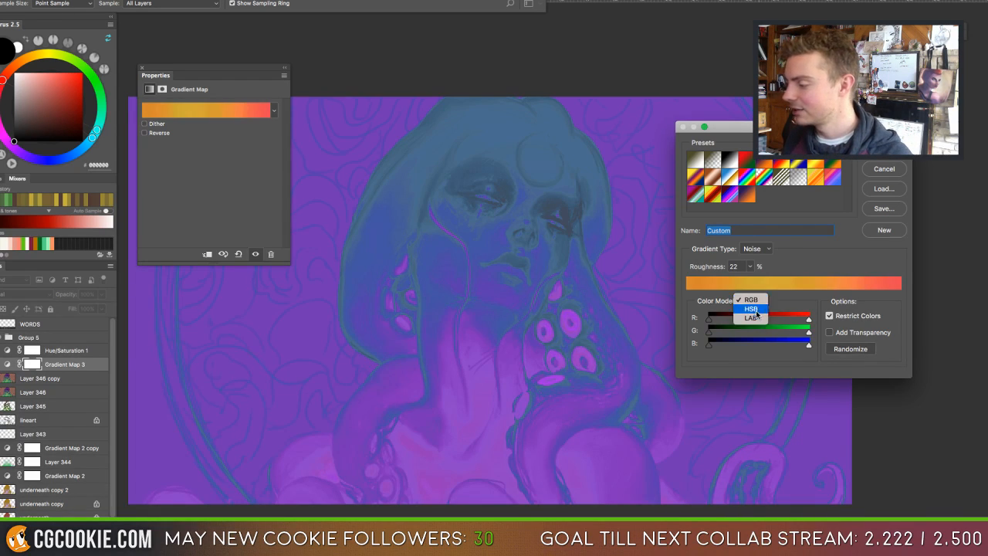
{"action": "left_click", "coordinate": [748, 321]}
{"action": "left_click", "coordinate": [839, 348]}
{"action": "left_click", "coordinate": [839, 349]}
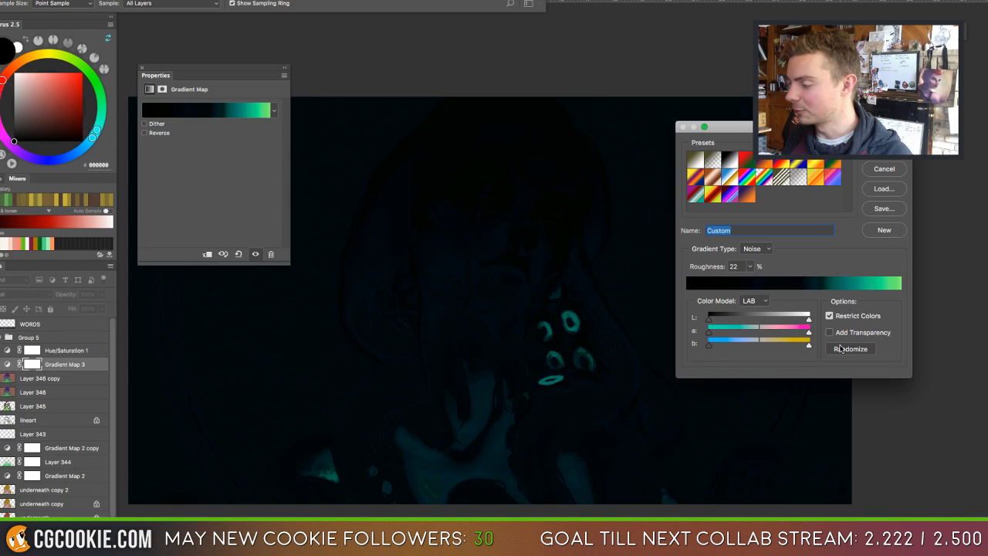
{"action": "left_click", "coordinate": [839, 349]}
{"action": "left_click", "coordinate": [839, 349]}
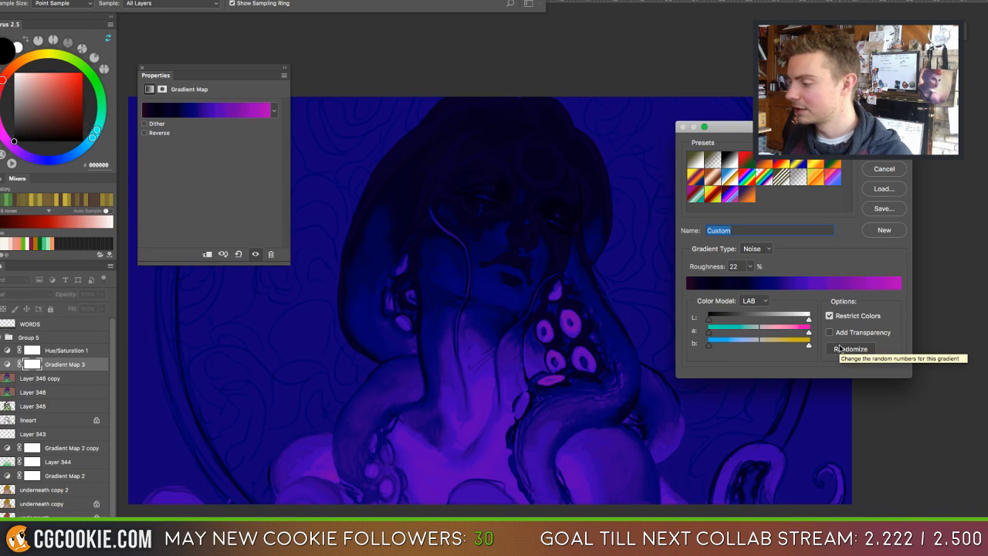
{"action": "left_click", "coordinate": [839, 349]}
{"action": "left_click", "coordinate": [839, 349]}
{"action": "left_click", "coordinate": [839, 349]}
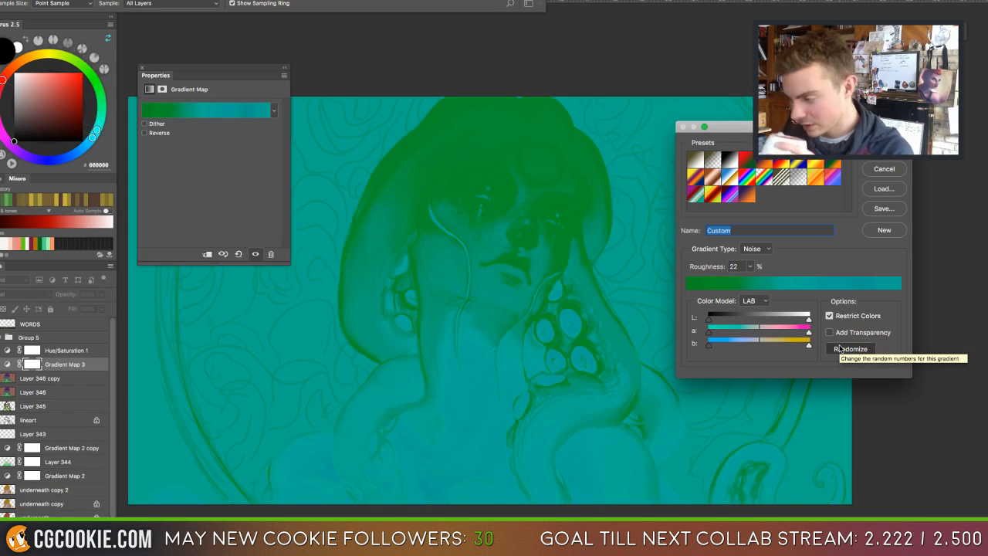
{"action": "left_click", "coordinate": [840, 349]}
{"action": "left_click", "coordinate": [840, 349]}
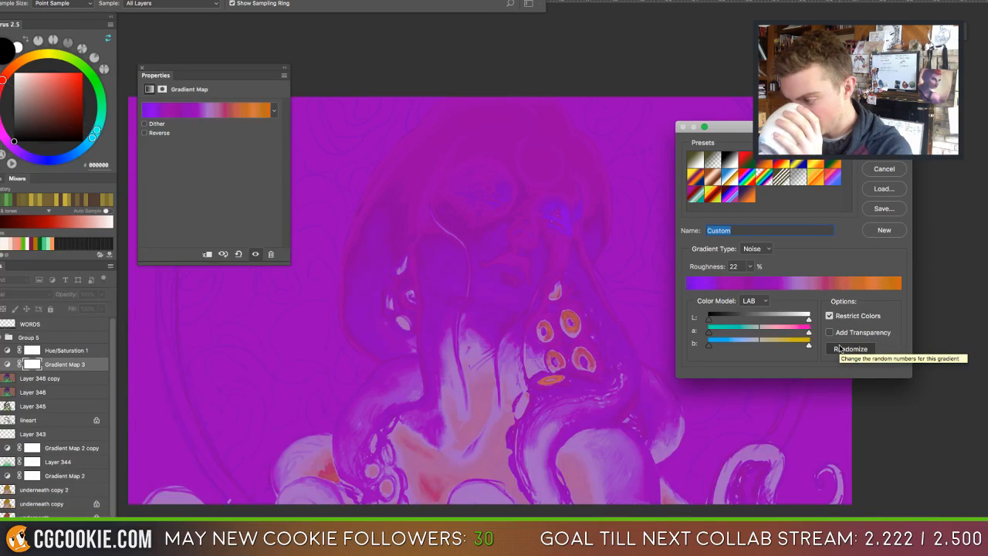
{"action": "left_click", "coordinate": [837, 349]}
{"action": "left_click", "coordinate": [837, 348]}
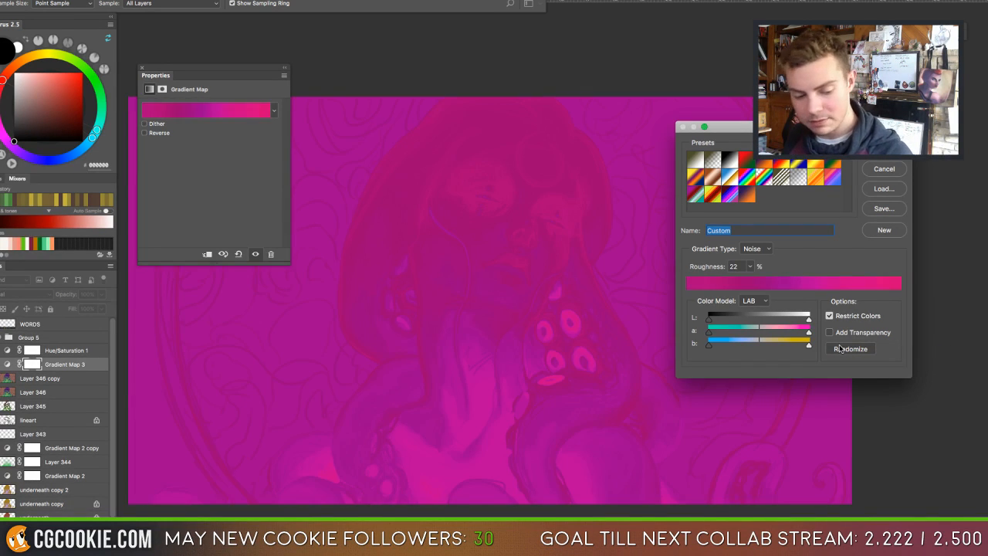
{"action": "left_click", "coordinate": [837, 349]}
{"action": "left_click", "coordinate": [837, 348]}
{"action": "left_click", "coordinate": [837, 349]}
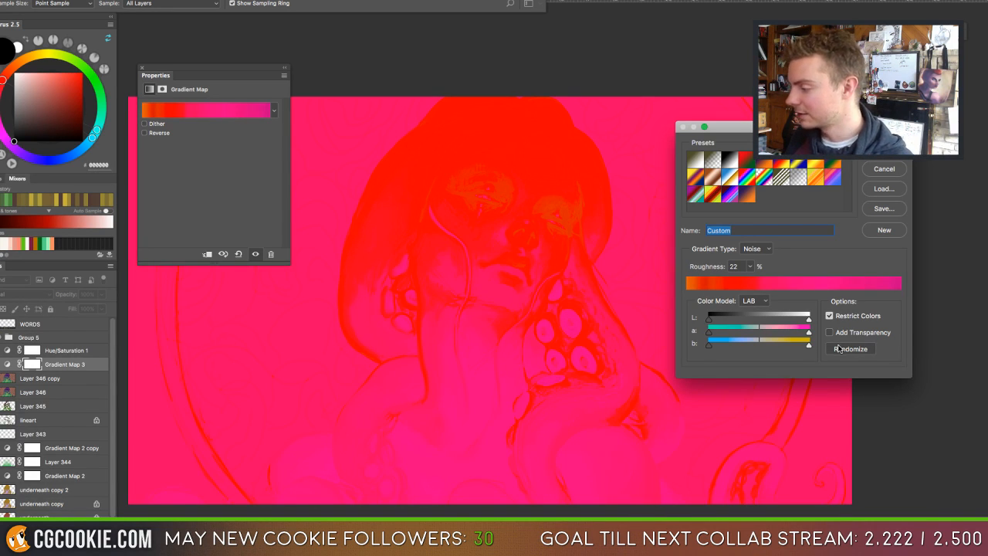
Toggle Restrict Colors off and back on, and keep randomizing the LAB noise gradient.
{"action": "left_click", "coordinate": [829, 316]}
{"action": "left_click", "coordinate": [830, 316]}
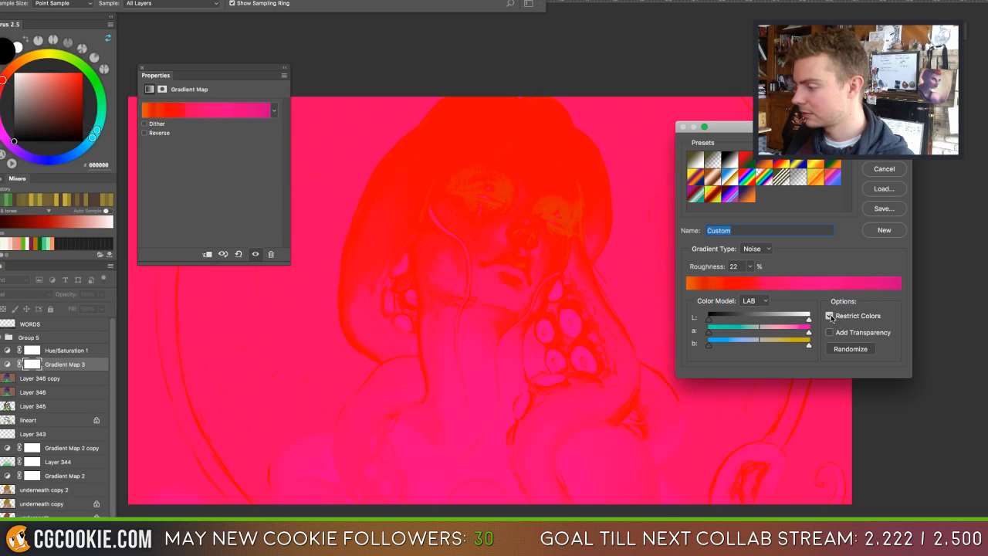
{"action": "left_click", "coordinate": [847, 351]}
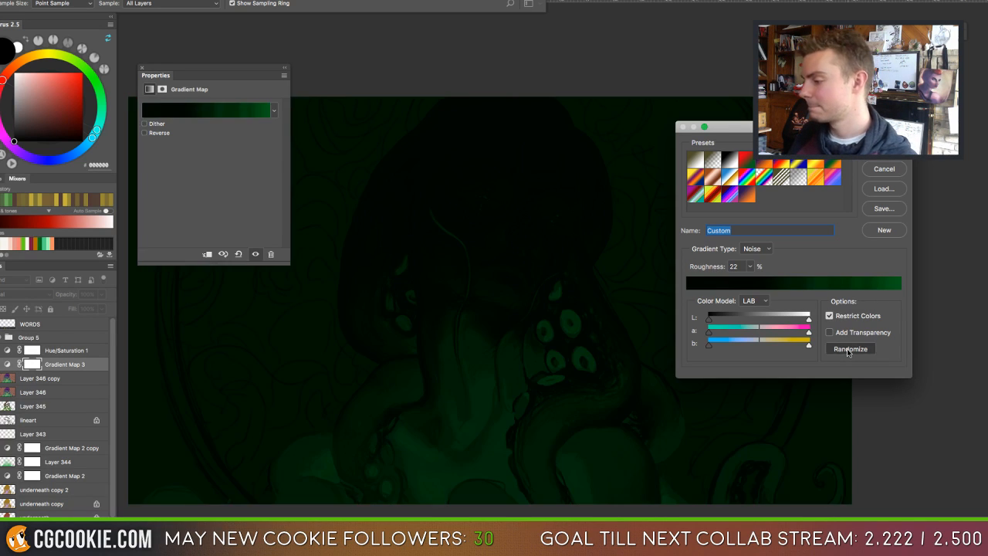
{"action": "left_click", "coordinate": [847, 351]}
{"action": "left_click", "coordinate": [847, 351]}
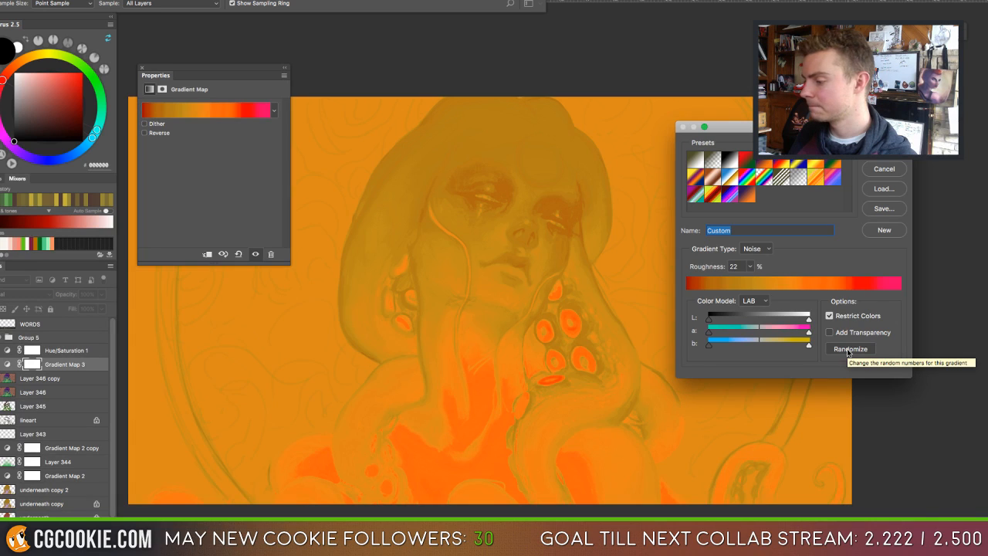
{"action": "left_click", "coordinate": [847, 351]}
{"action": "left_click", "coordinate": [847, 351]}
{"action": "left_click", "coordinate": [847, 351]}
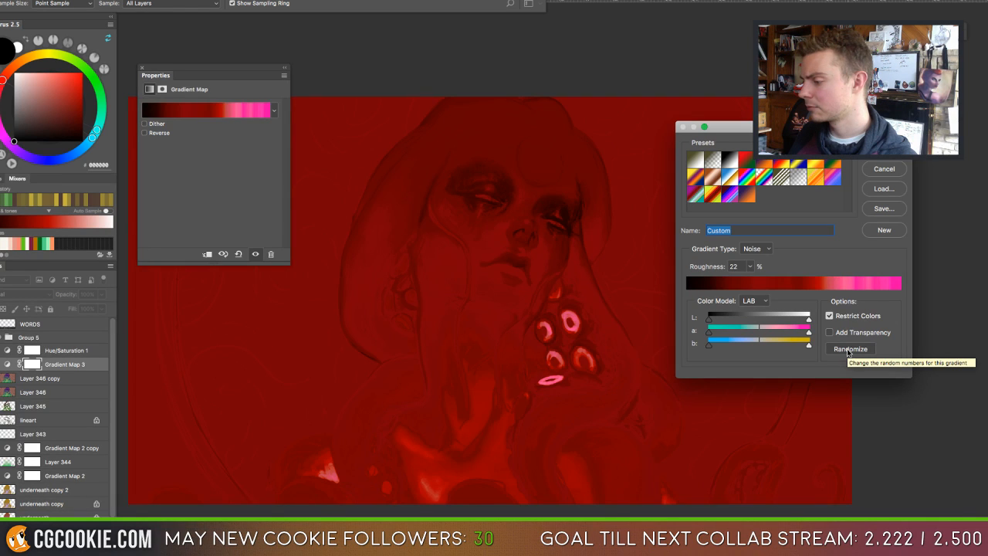
{"action": "left_click", "coordinate": [847, 351]}
{"action": "left_click", "coordinate": [848, 351]}
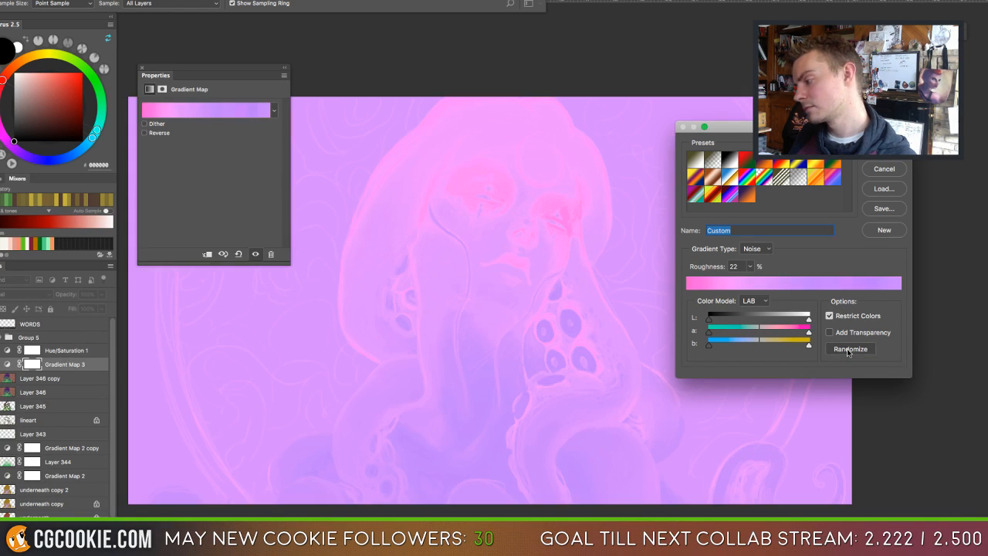
{"action": "left_click", "coordinate": [847, 351]}
{"action": "left_click", "coordinate": [848, 351]}
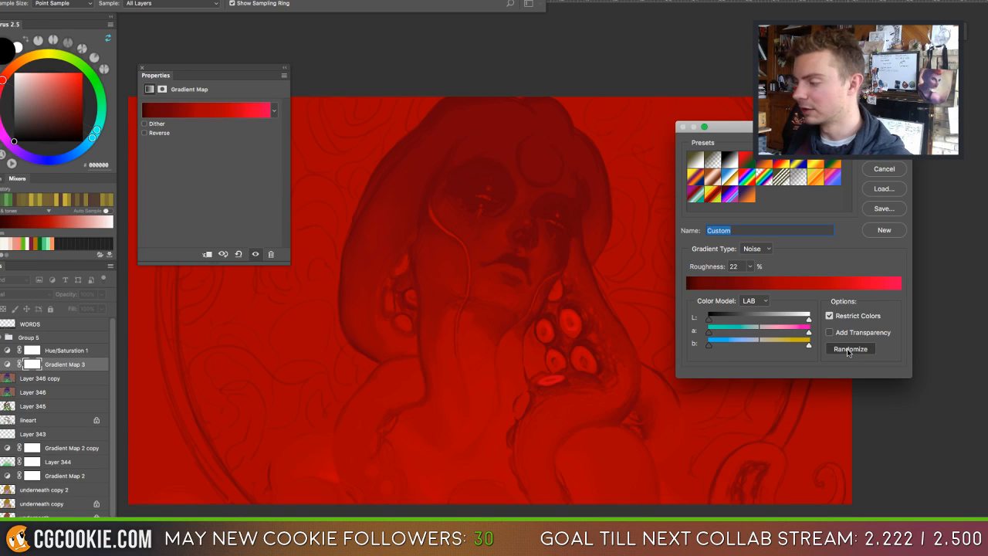
{"action": "left_click", "coordinate": [847, 351]}
{"action": "left_click", "coordinate": [848, 351]}
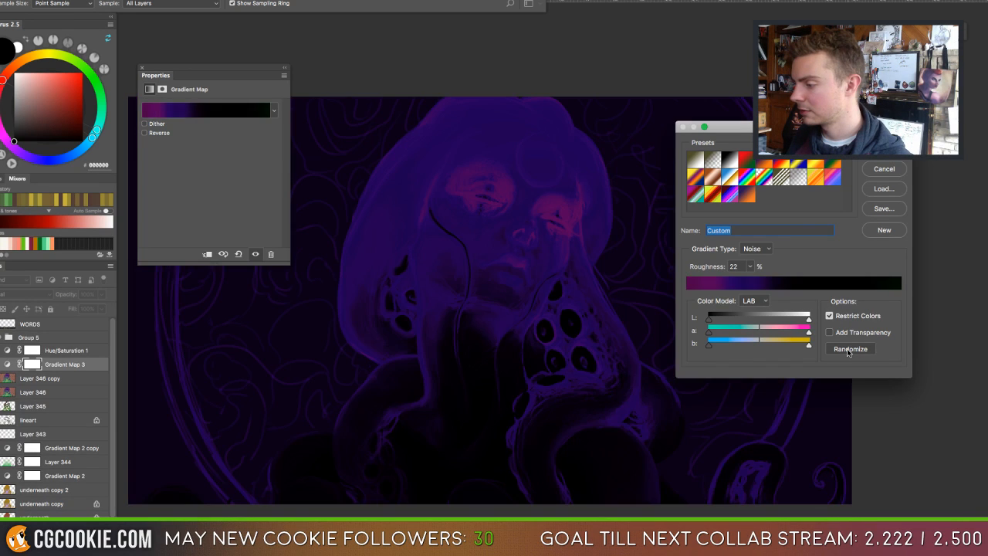
{"action": "left_click", "coordinate": [848, 351]}
Replace the random gradient with the yellow-and-red noise preset, set its roughness to 35%, and accept it.
{"action": "left_click", "coordinate": [710, 195]}
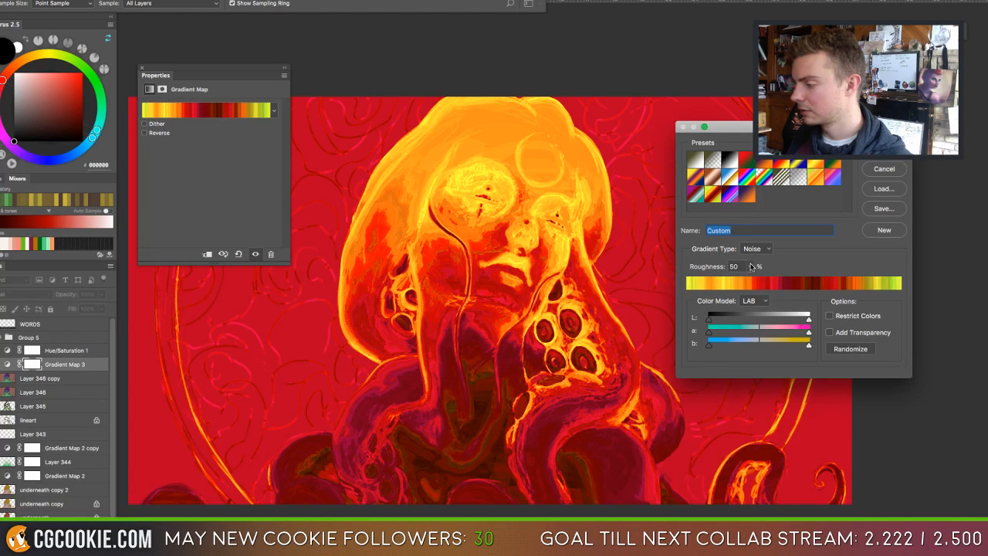
{"action": "mouse_move", "coordinate": [750, 267]}
{"action": "left_mouse_down"}
{"action": "mouse_move", "coordinate": [733, 281]}
{"action": "mouse_move", "coordinate": [742, 280]}
{"action": "left_mouse_up"}
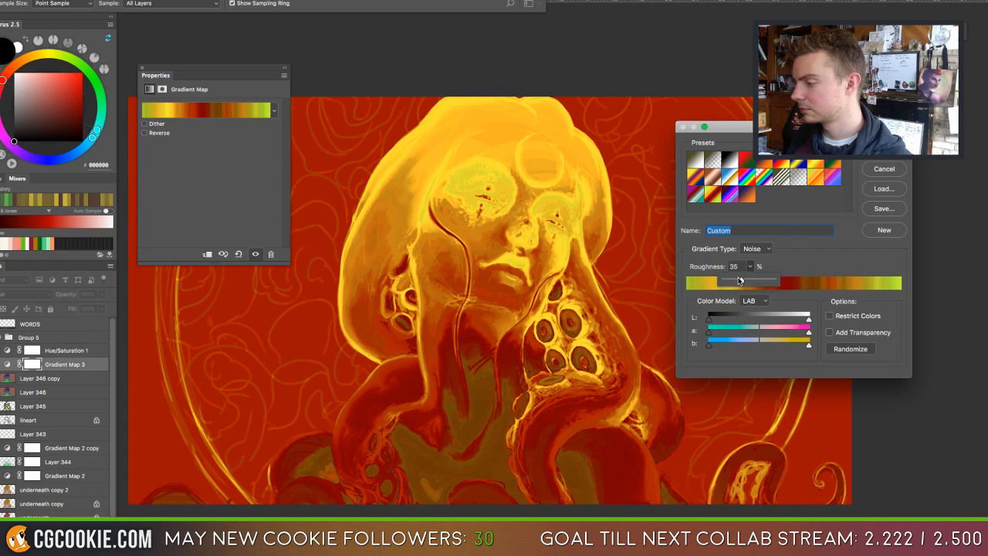
{"action": "left_click", "coordinate": [884, 149]}
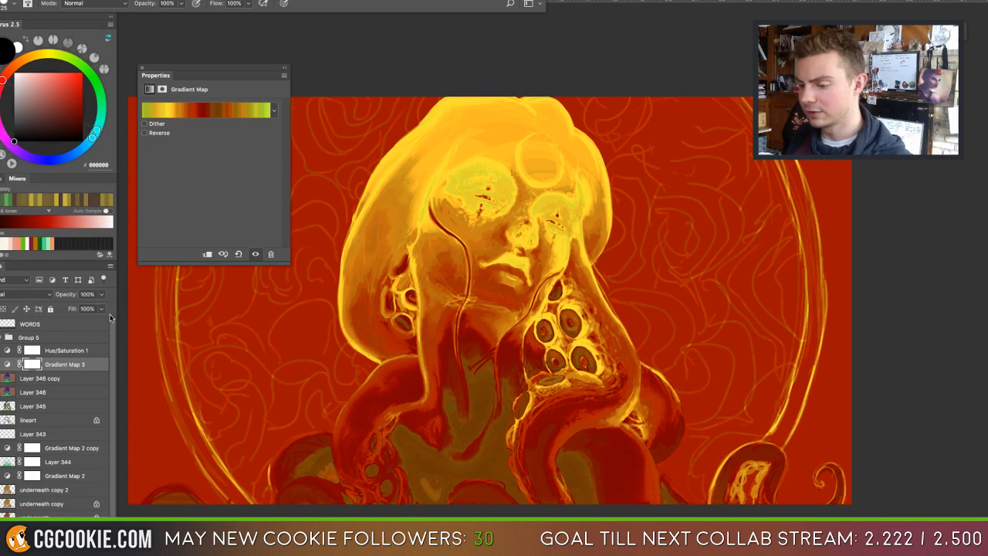
Try the Gradient Map layer at 24% opacity and raise it back to 95%.
{"action": "left_click", "coordinate": [101, 294]}
{"action": "left_click_drag", "start_coordinate": [103, 307], "coordinate": [64, 307]}
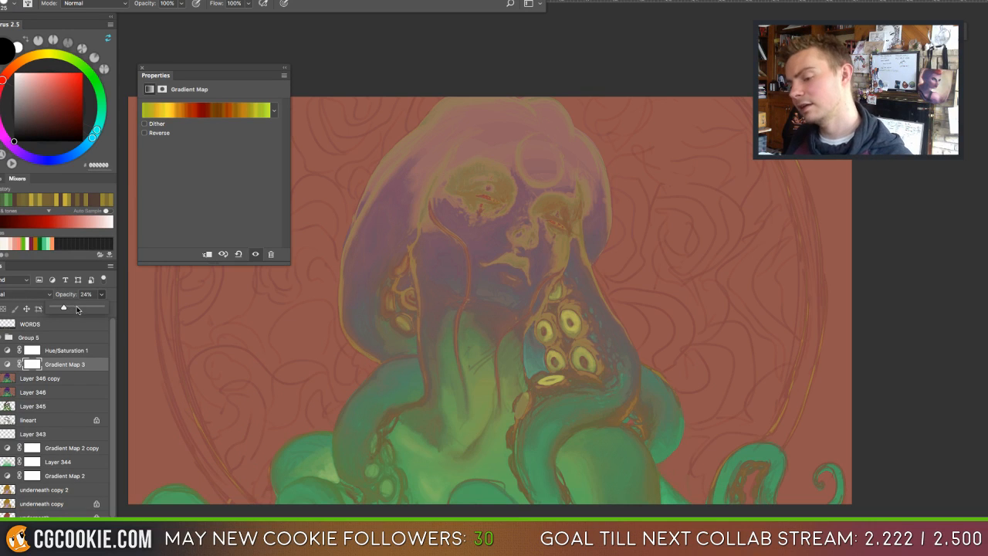
{"action": "left_click_drag", "start_coordinate": [63, 307], "coordinate": [100, 309]}
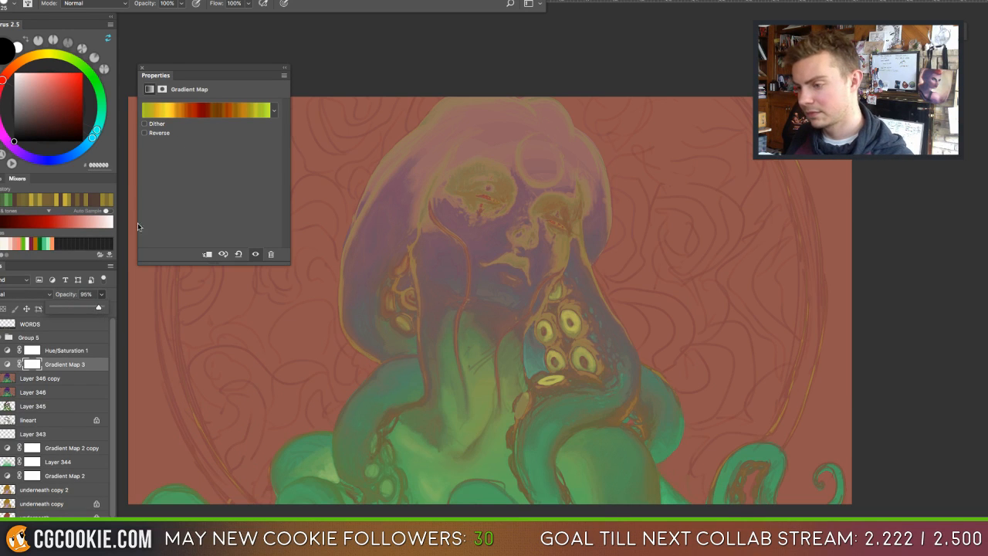
Reopen the Gradient Map's gradient and lower its noise roughness to 23%.
{"action": "left_click", "coordinate": [205, 104]}
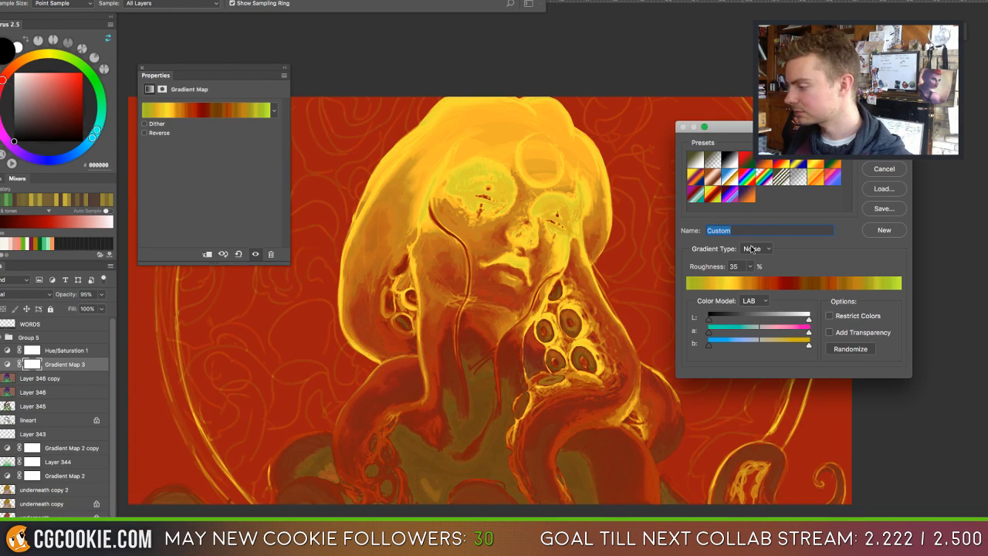
{"action": "left_click", "coordinate": [753, 266]}
{"action": "left_click_drag", "start_coordinate": [746, 282], "coordinate": [742, 283]}
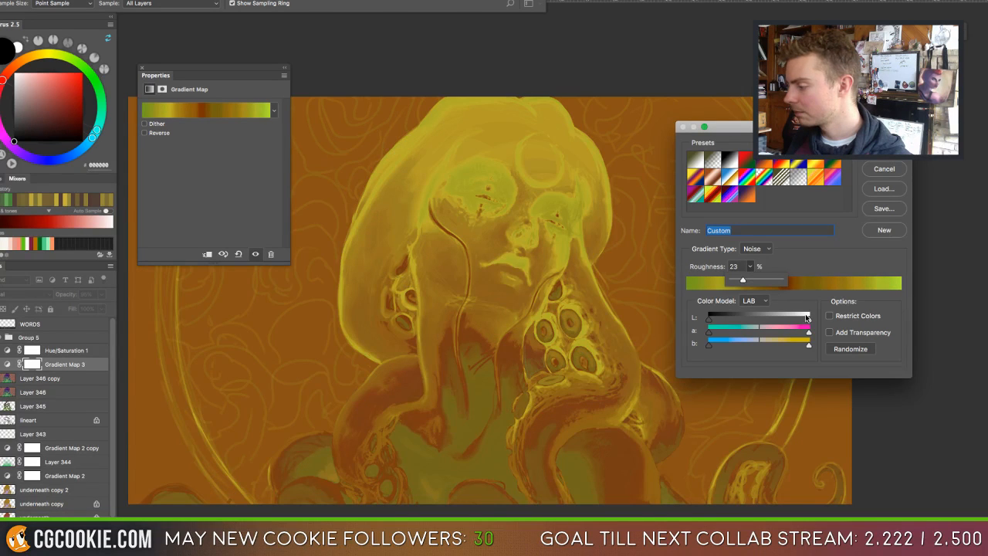
Switch the noise gradient to the HSB color model, randomize it several times, and preview the painting without the panels.
{"action": "left_click", "coordinate": [764, 301]}
{"action": "left_click", "coordinate": [750, 287]}
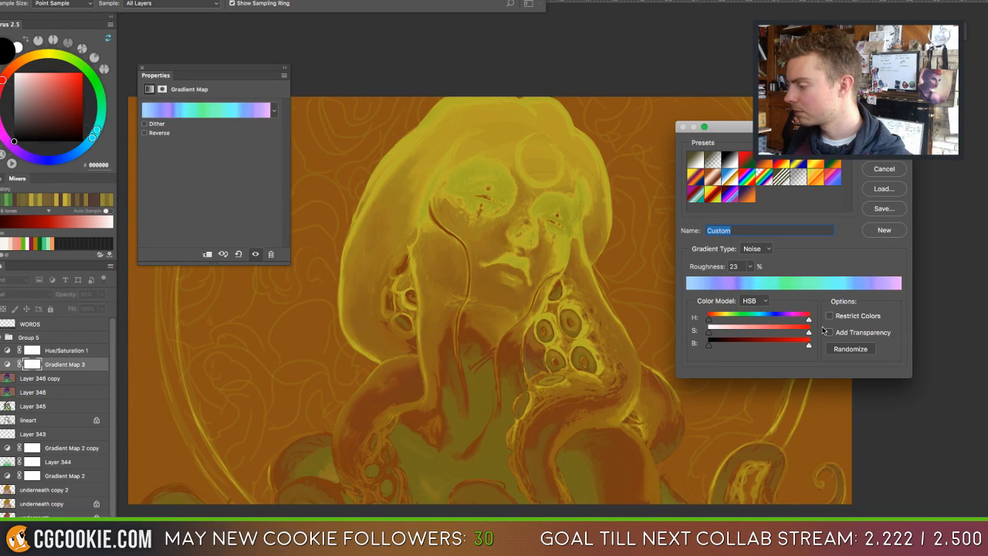
{"action": "left_click", "coordinate": [855, 352]}
{"action": "left_click", "coordinate": [855, 352]}
{"action": "left_click", "coordinate": [855, 352]}
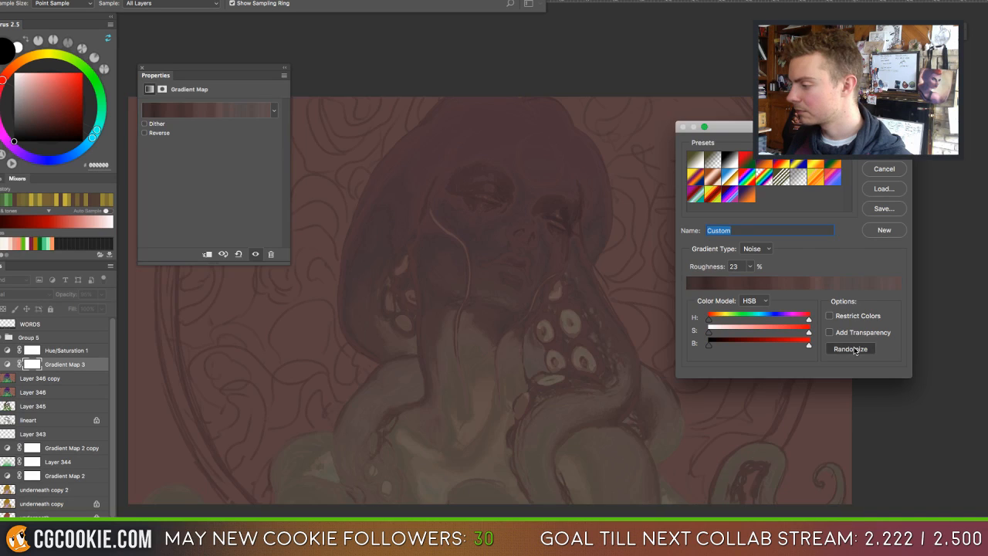
{"action": "left_click", "coordinate": [855, 352]}
{"action": "left_click", "coordinate": [855, 352]}
{"action": "left_click", "coordinate": [855, 351]}
{"action": "left_click", "coordinate": [854, 351]}
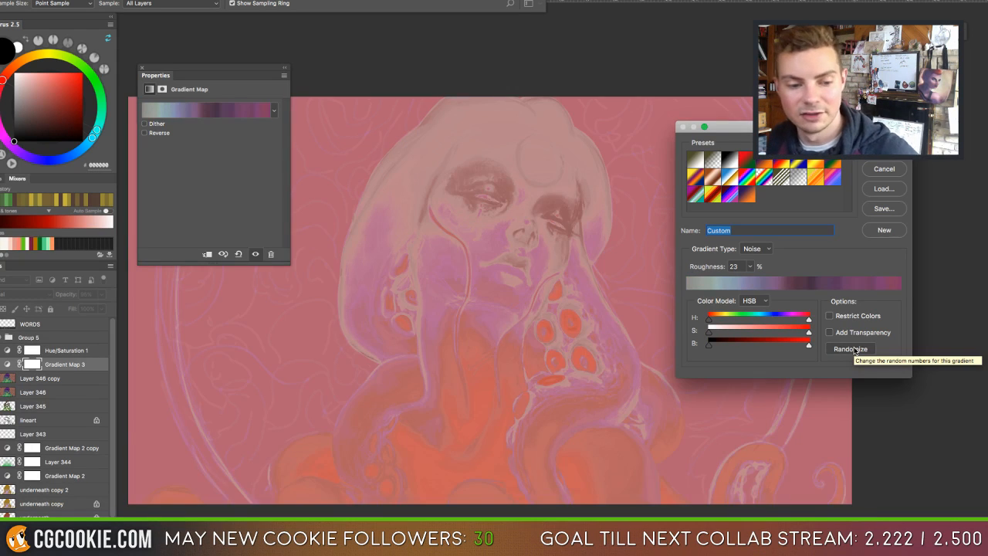
{"action": "key", "text": "super+Tab"}
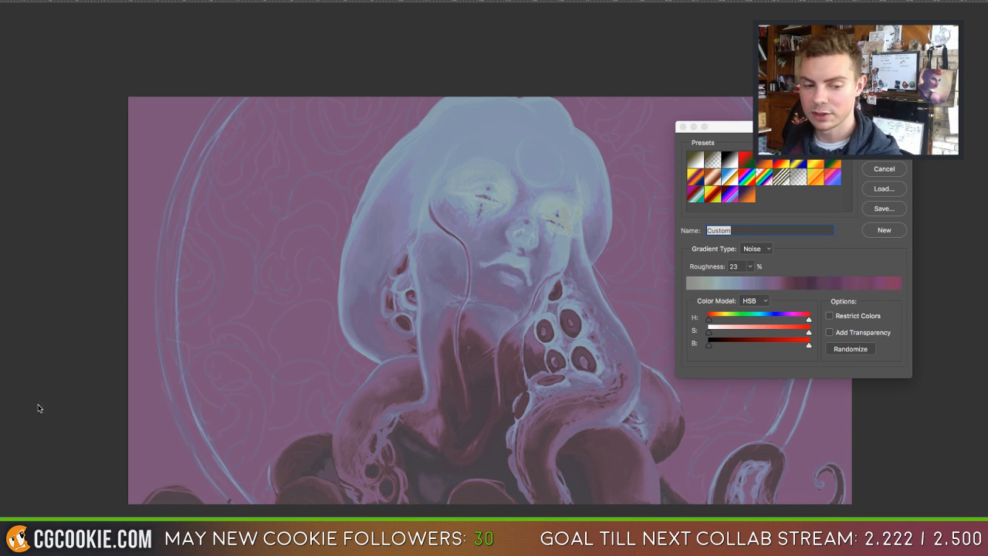
{"action": "key", "text": "super+Tab"}
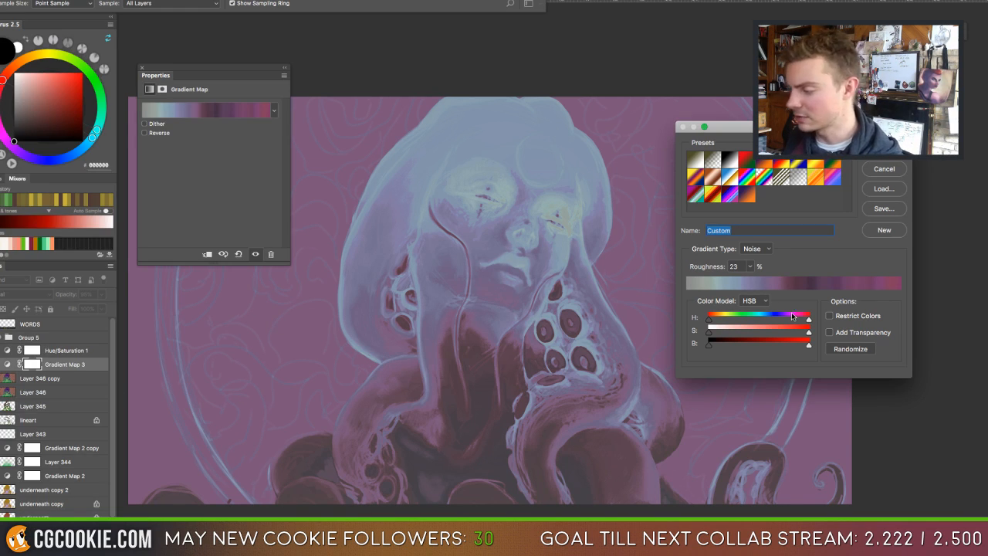
Keep randomizing the HSB noise gradient at 23% roughness to explore alternative colour schemes for the painting.
{"action": "left_click", "coordinate": [844, 352]}
{"action": "left_click", "coordinate": [844, 351]}
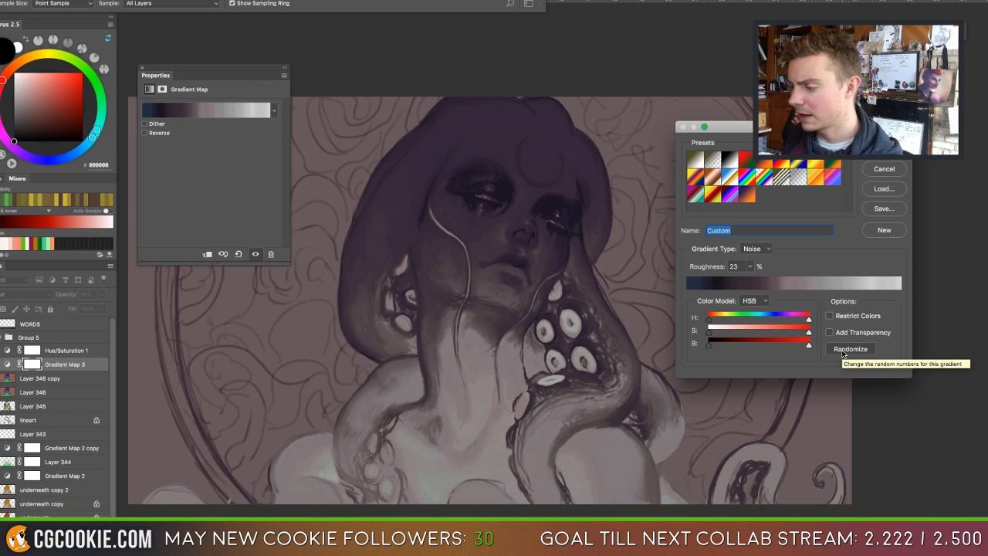
{"action": "left_click", "coordinate": [844, 352]}
{"action": "left_click", "coordinate": [844, 352]}
{"action": "left_click", "coordinate": [844, 351]}
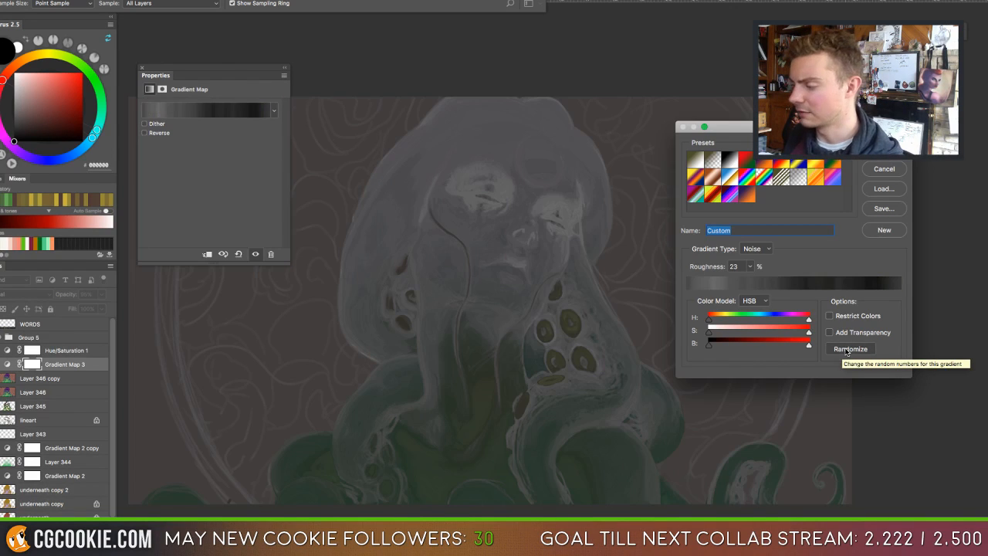
{"action": "left_click", "coordinate": [845, 351]}
{"action": "left_click", "coordinate": [845, 351]}
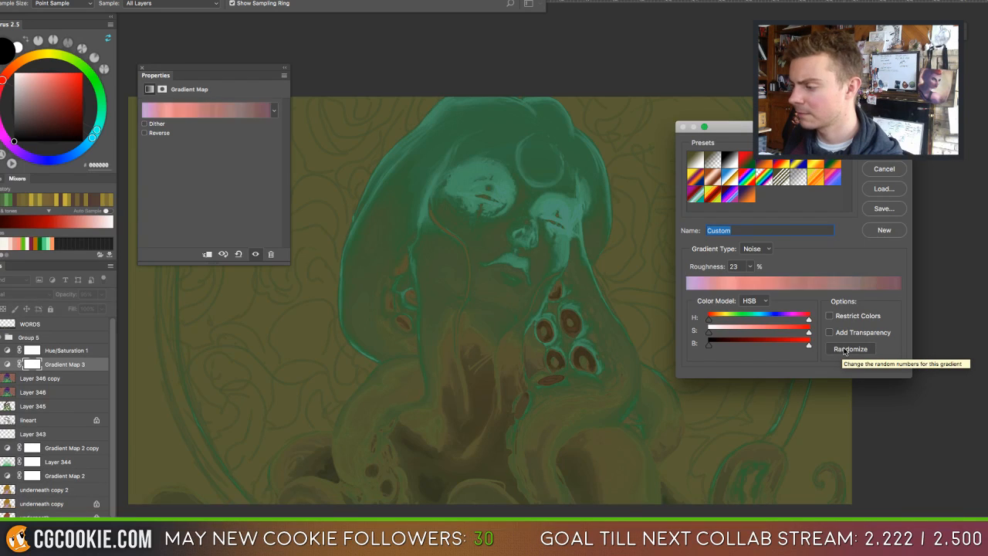
{"action": "left_click", "coordinate": [845, 352]}
{"action": "left_click", "coordinate": [844, 351]}
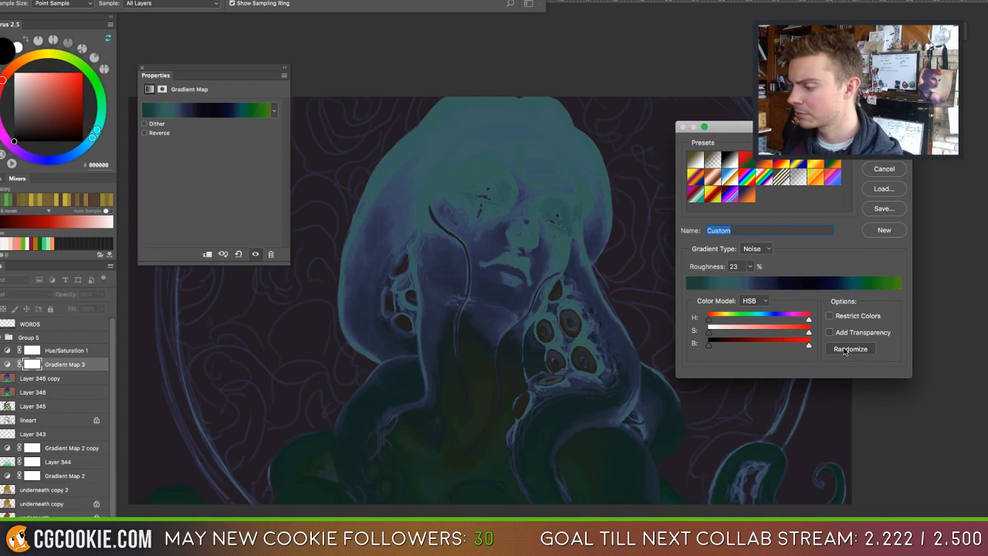
{"action": "left_click", "coordinate": [844, 351]}
{"action": "left_click", "coordinate": [845, 351]}
{"action": "left_click", "coordinate": [844, 351]}
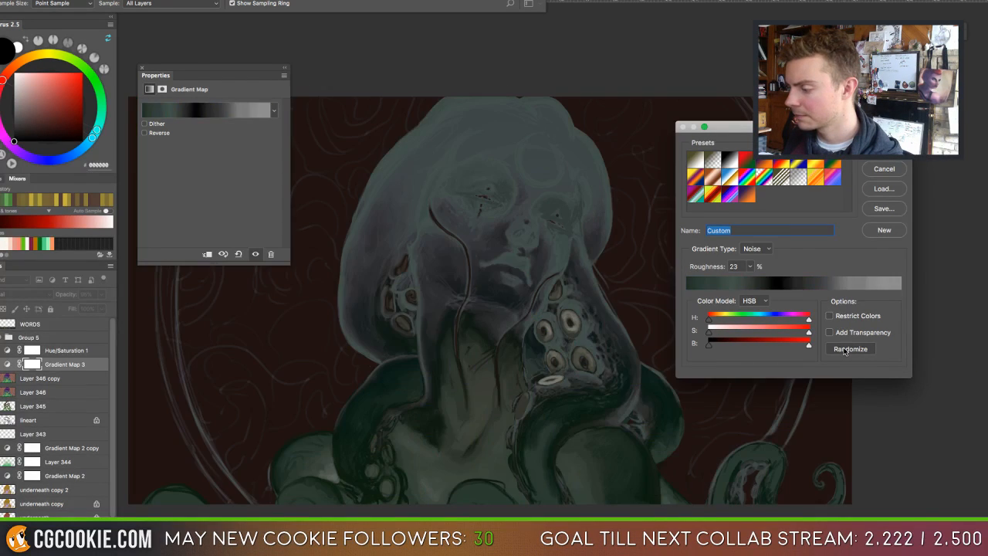
{"action": "left_click", "coordinate": [844, 352]}
{"action": "left_click", "coordinate": [844, 351]}
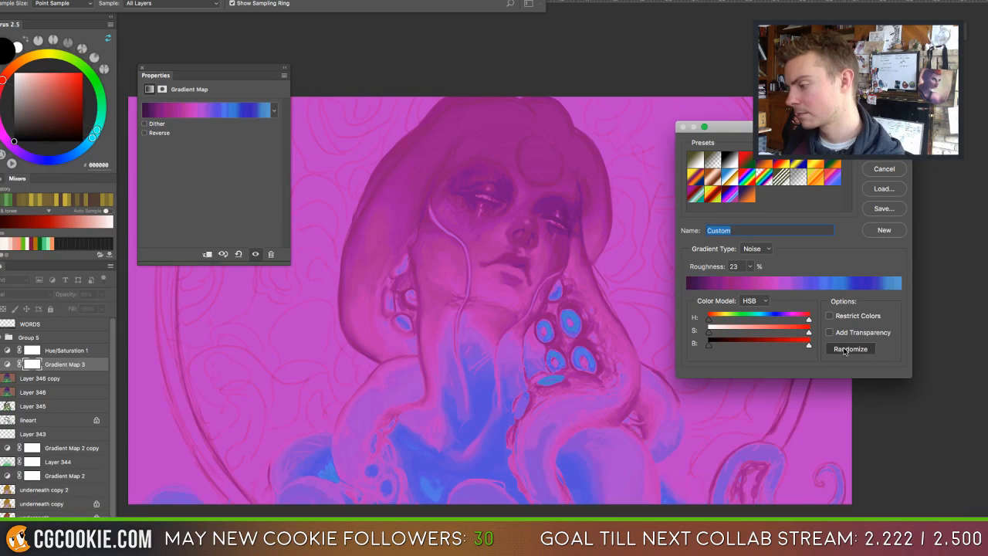
{"action": "left_click", "coordinate": [844, 351]}
{"action": "left_click", "coordinate": [844, 351]}
{"action": "left_click", "coordinate": [844, 351]}
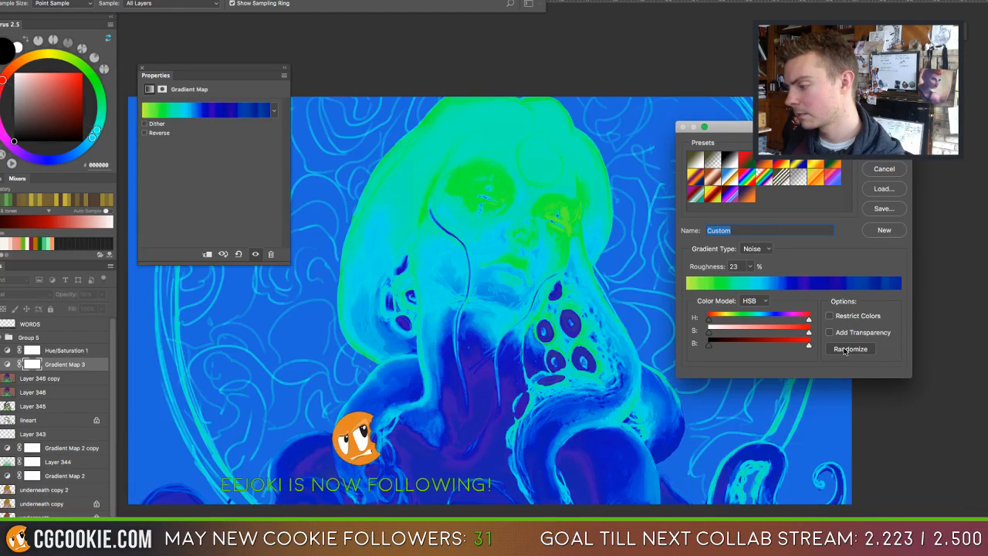
{"action": "left_click", "coordinate": [844, 351]}
{"action": "left_click", "coordinate": [844, 351]}
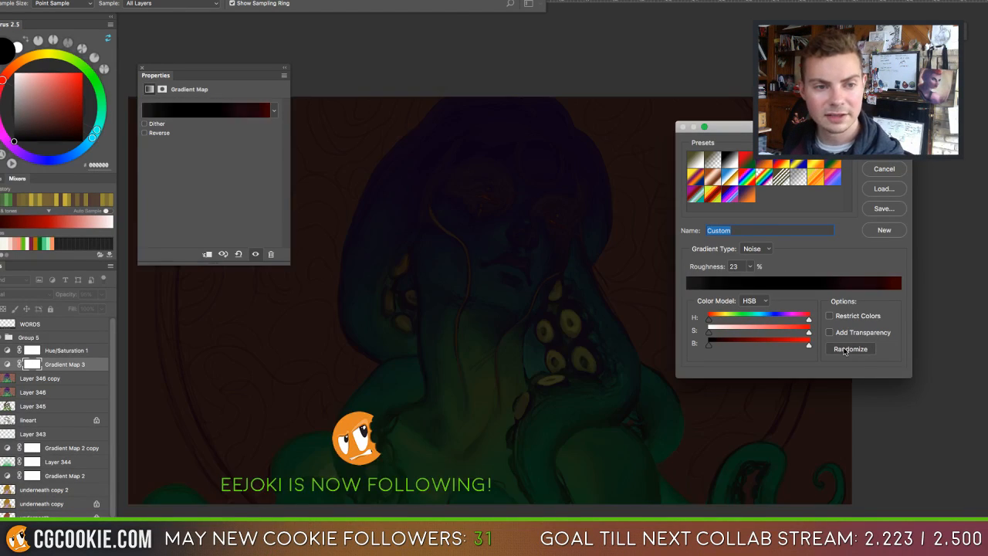
{"action": "left_click", "coordinate": [844, 351]}
{"action": "left_click", "coordinate": [845, 351]}
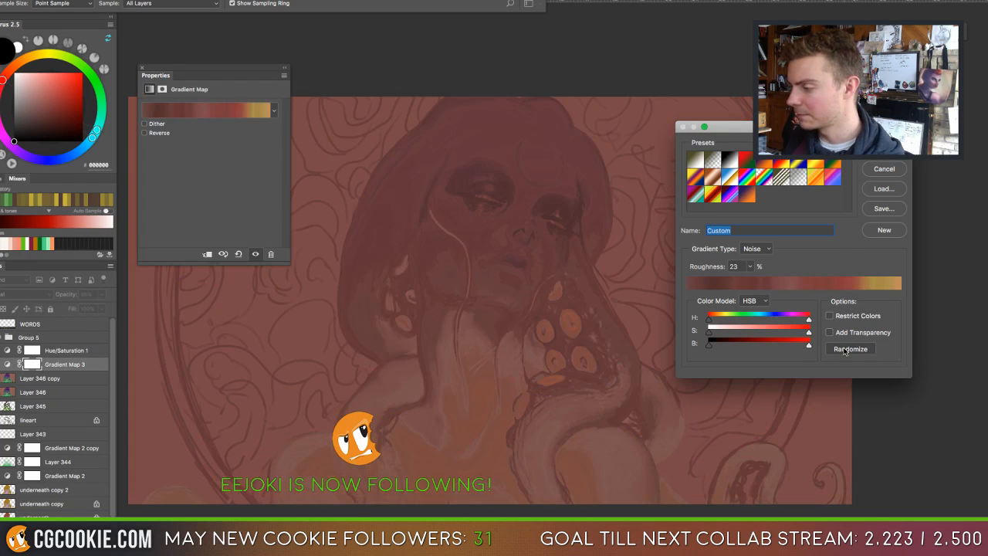
{"action": "left_click", "coordinate": [844, 351]}
{"action": "left_click", "coordinate": [844, 351]}
{"action": "left_click", "coordinate": [844, 351]}
{"action": "left_click", "coordinate": [844, 351]}
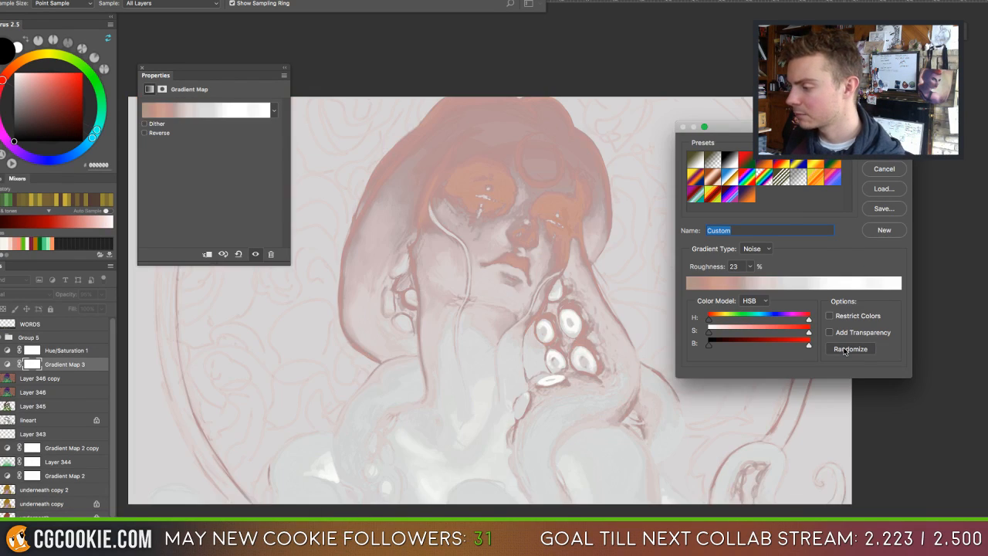
{"action": "left_click", "coordinate": [844, 351]}
{"action": "left_click", "coordinate": [844, 351]}
{"action": "left_click", "coordinate": [845, 351]}
{"action": "left_click", "coordinate": [844, 351]}
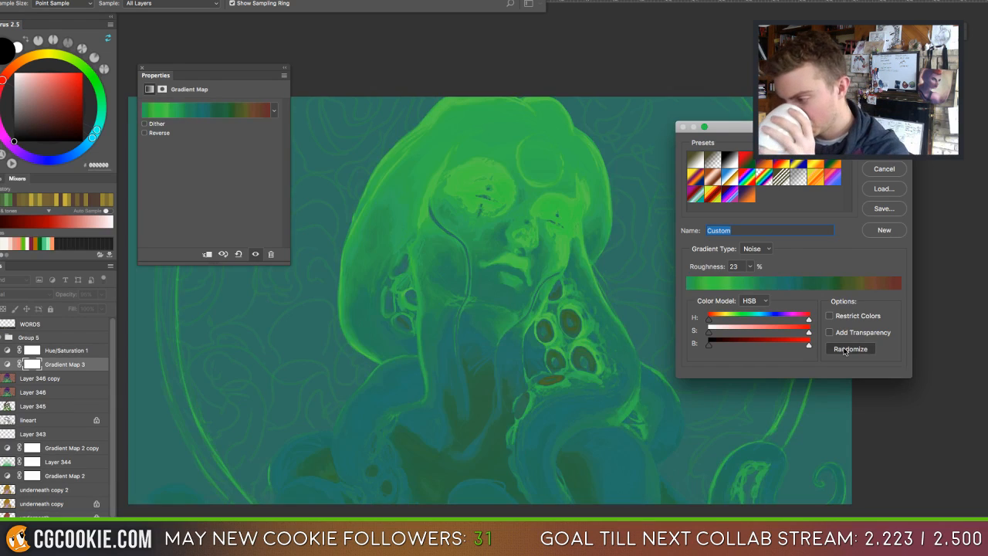
{"action": "left_click", "coordinate": [845, 351]}
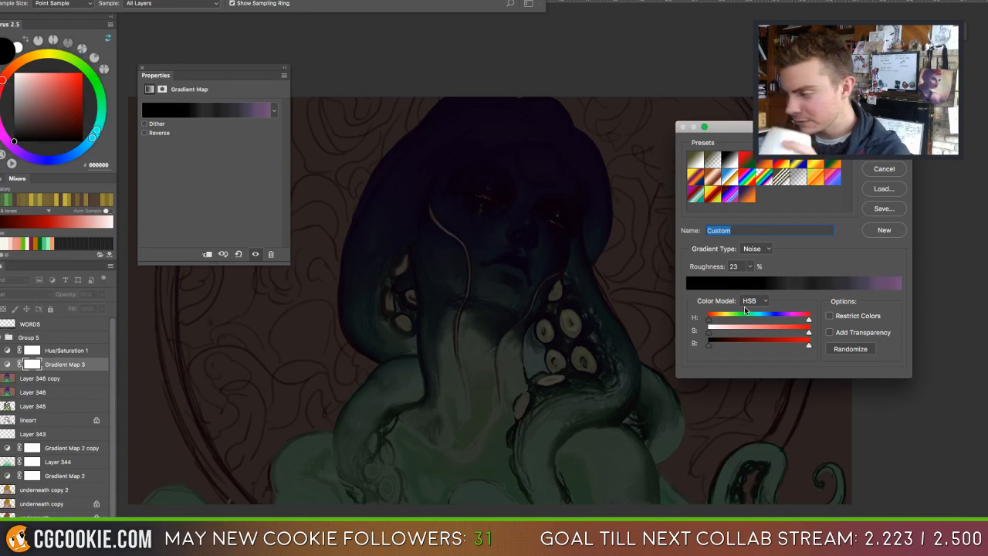
Lower the noise gradient's roughness to 13% and randomize its colours several more times.
{"action": "left_click", "coordinate": [749, 267]}
{"action": "left_click_drag", "start_coordinate": [741, 280], "coordinate": [745, 282]}
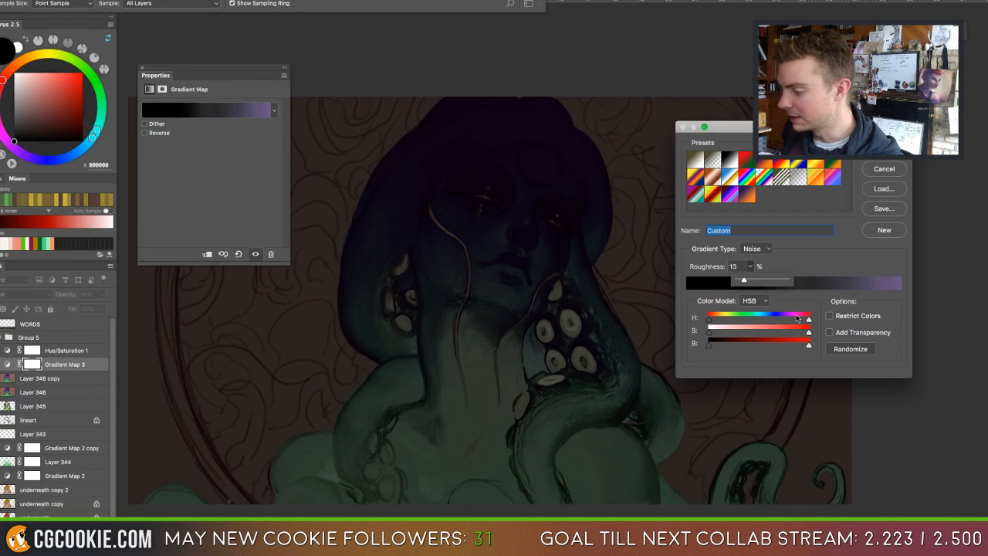
{"action": "left_click", "coordinate": [847, 349]}
{"action": "left_click", "coordinate": [847, 348]}
{"action": "left_click", "coordinate": [847, 349]}
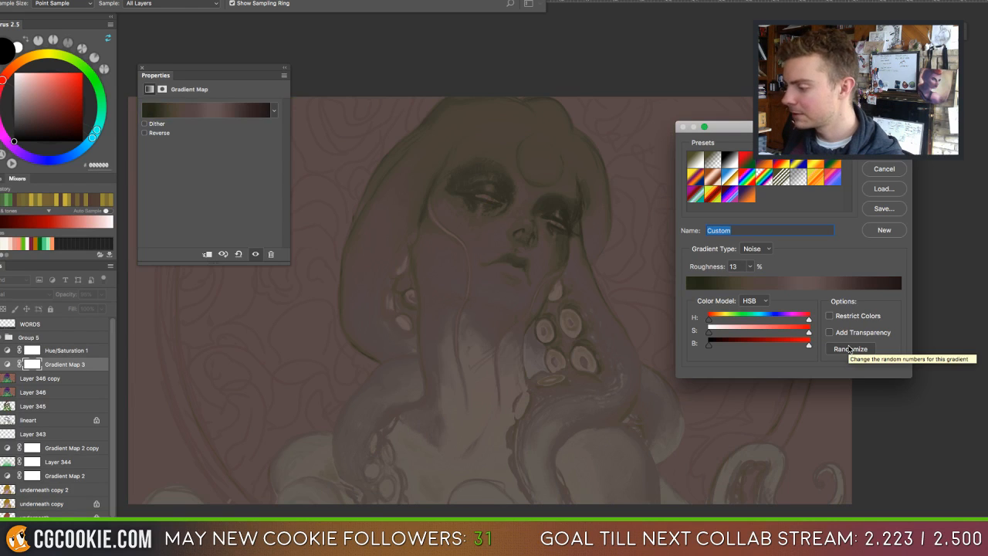
{"action": "left_click", "coordinate": [849, 349]}
{"action": "left_click", "coordinate": [849, 349]}
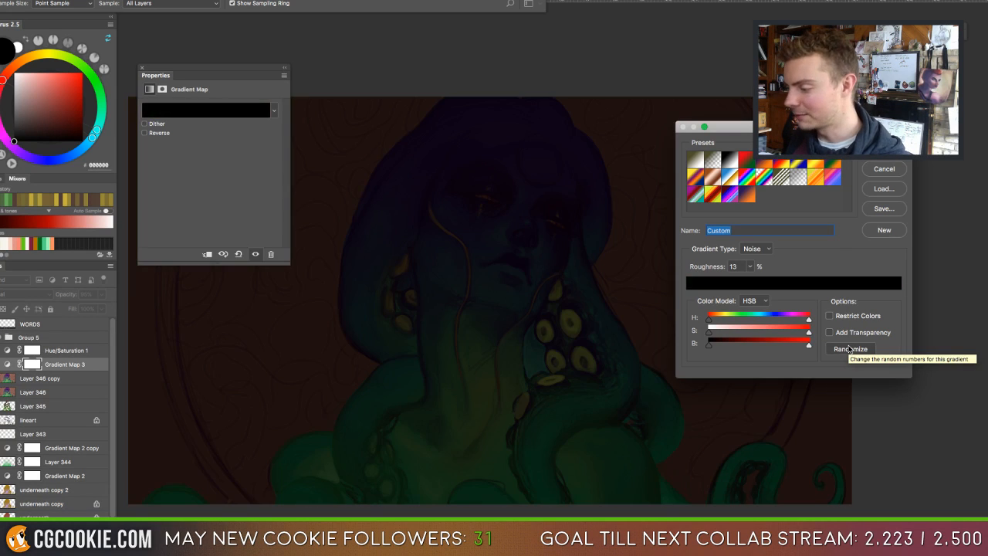
{"action": "left_click", "coordinate": [849, 349]}
{"action": "left_click", "coordinate": [849, 349]}
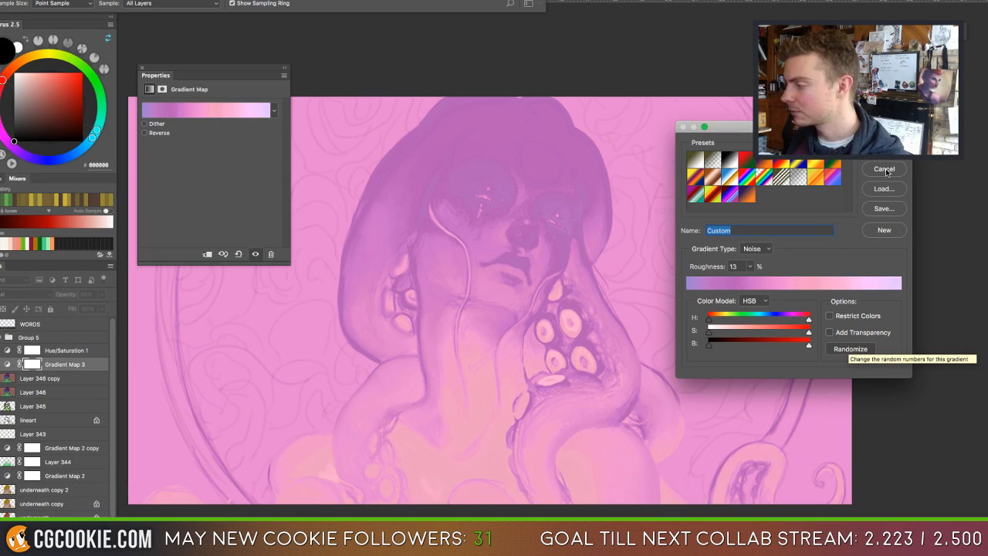
Discard the gradient edits and delete the Gradient Map 3 layer.
{"action": "left_click", "coordinate": [884, 170]}
{"action": "key", "text": "Delete"}
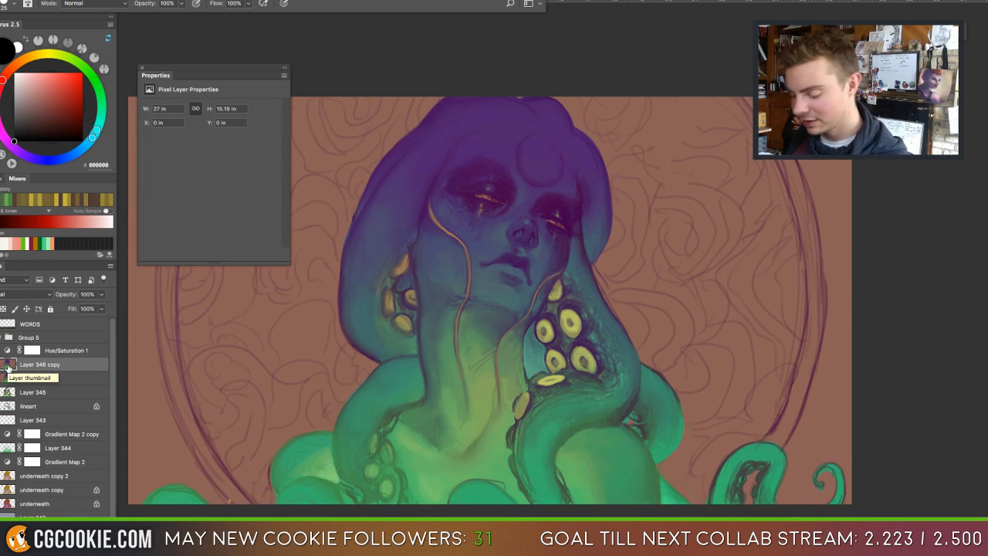
Apply a Hue/Saturation adjustment to Layer 346 copy with Saturation at -37.
{"action": "key", "text": "ctrl+u"}
{"action": "left_click_drag", "start_coordinate": [745, 229], "coordinate": [743, 233]}
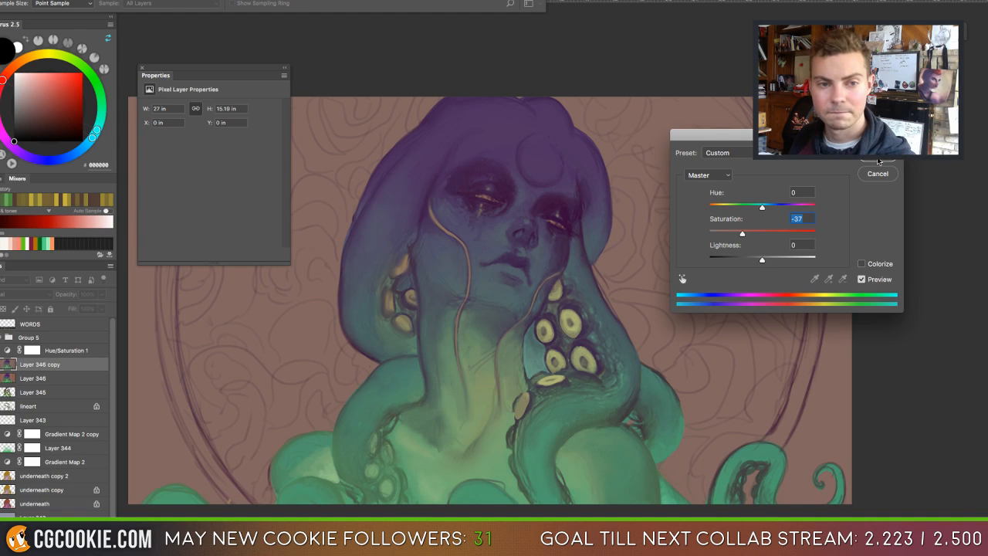
{"action": "left_click", "coordinate": [878, 159]}
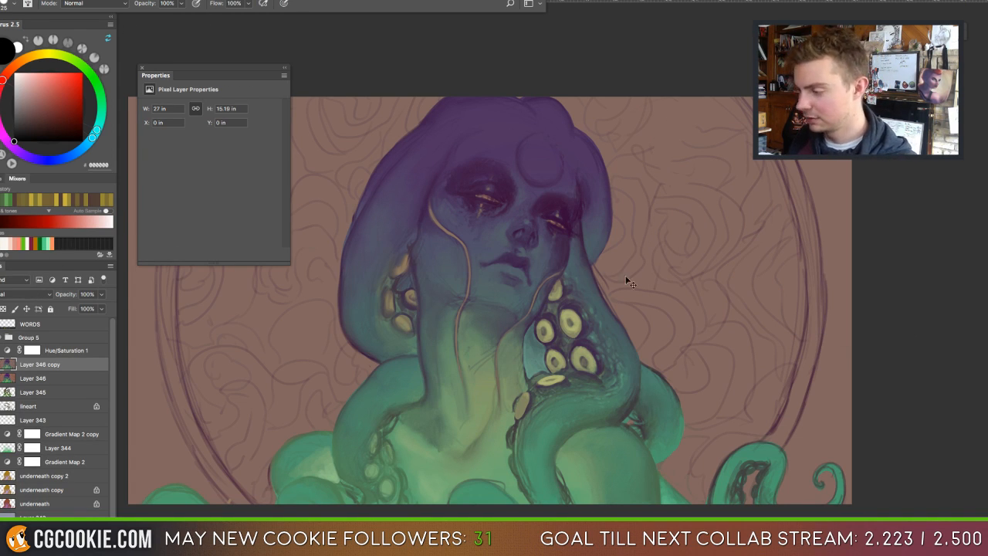
Try strong hue shifts on Layer 346 copy with Hue/Saturation and cancel the adjustment.
{"action": "key", "text": "ctrl+u"}
{"action": "left_click_drag", "start_coordinate": [761, 206], "coordinate": [712, 209]}
{"action": "left_click_drag", "start_coordinate": [789, 209], "coordinate": [721, 208]}
{"action": "left_click", "coordinate": [865, 176]}
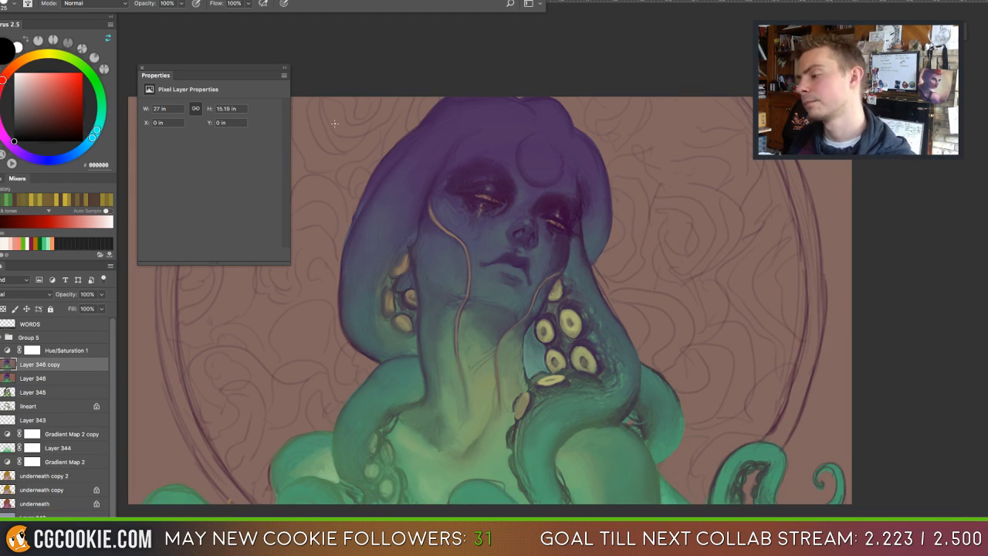
Start a Color Balance adjustment on Layer 346 copy and set the midtones to +81, -34, -79.
{"action": "left_click", "coordinate": [104, 0]}
{"action": "mouse_move", "coordinate": [114, 17]}
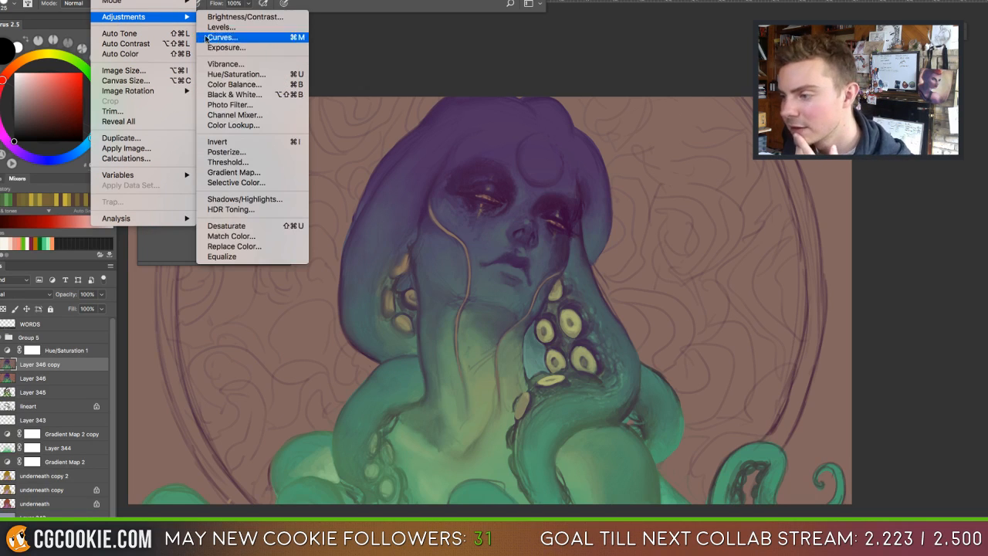
{"action": "left_click", "coordinate": [231, 84]}
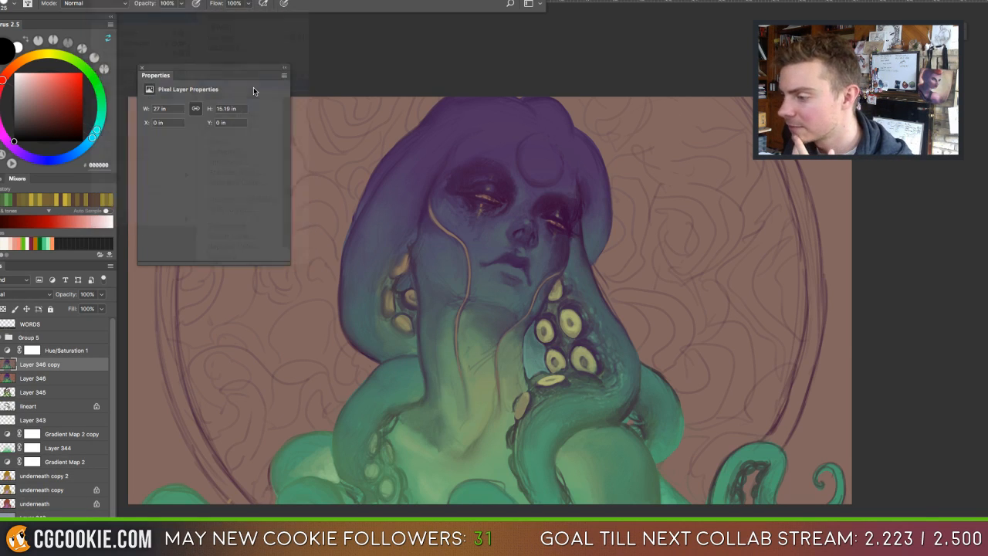
{"action": "left_click_drag", "start_coordinate": [725, 229], "coordinate": [705, 241]}
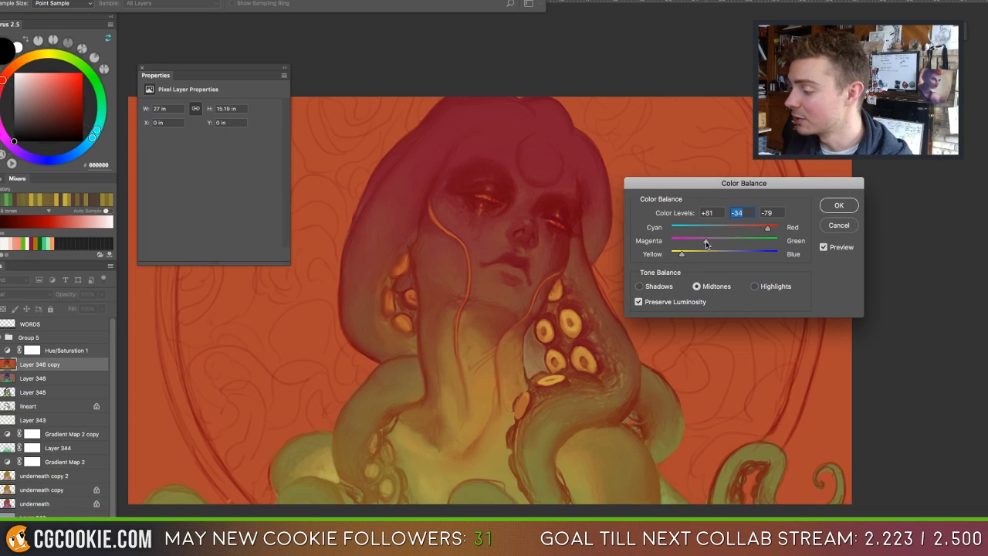
Set the Color Balance shadows to 0, -44, +23 and the highlights to 0, -21, -24, and accept the adjustment.
{"action": "left_click", "coordinate": [659, 287]}
{"action": "left_click_drag", "start_coordinate": [717, 254], "coordinate": [700, 243]}
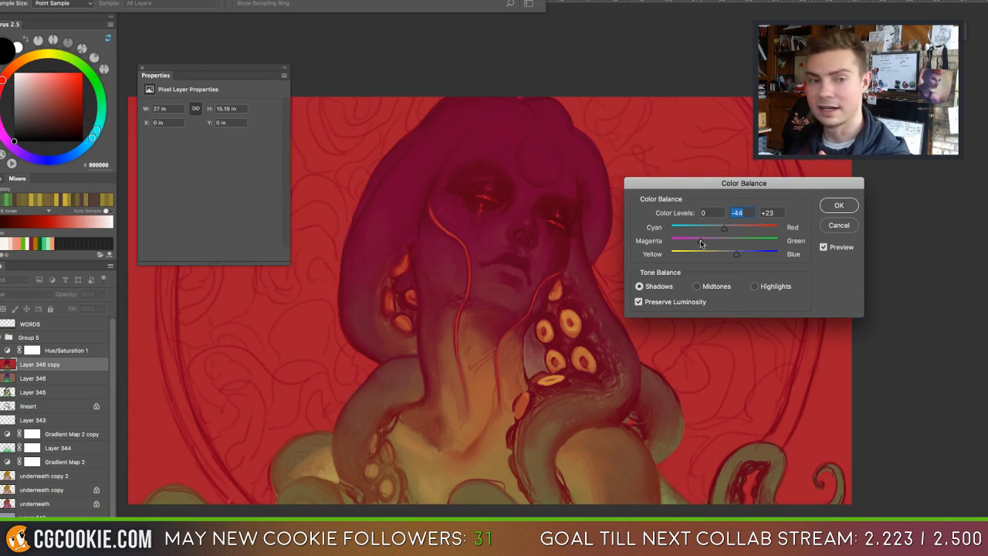
{"action": "mouse_move", "coordinate": [722, 231]}
{"action": "left_mouse_down"}
{"action": "mouse_move", "coordinate": [738, 231]}
{"action": "mouse_move", "coordinate": [703, 232]}
{"action": "mouse_move", "coordinate": [714, 229]}
{"action": "mouse_move", "coordinate": [717, 254]}
{"action": "mouse_move", "coordinate": [693, 254]}
{"action": "mouse_move", "coordinate": [720, 256]}
{"action": "mouse_move", "coordinate": [711, 254]}
{"action": "mouse_move", "coordinate": [733, 244]}
{"action": "mouse_move", "coordinate": [716, 241]}
{"action": "mouse_move", "coordinate": [732, 241]}
{"action": "mouse_move", "coordinate": [692, 242]}
{"action": "mouse_move", "coordinate": [739, 232]}
{"action": "mouse_move", "coordinate": [710, 231]}
{"action": "mouse_move", "coordinate": [725, 230]}
{"action": "left_mouse_up"}
{"action": "left_click", "coordinate": [755, 287]}
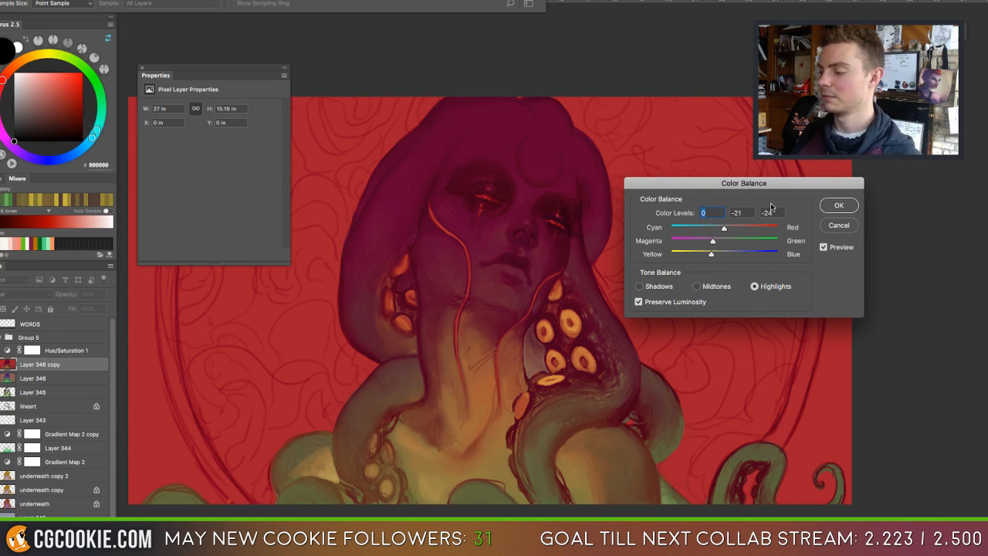
{"action": "left_click", "coordinate": [830, 208]}
Compare the painting before and after the colour balance, and view it with the panels hidden.
{"action": "key", "text": "super+z"}
{"action": "key", "text": "super+z"}
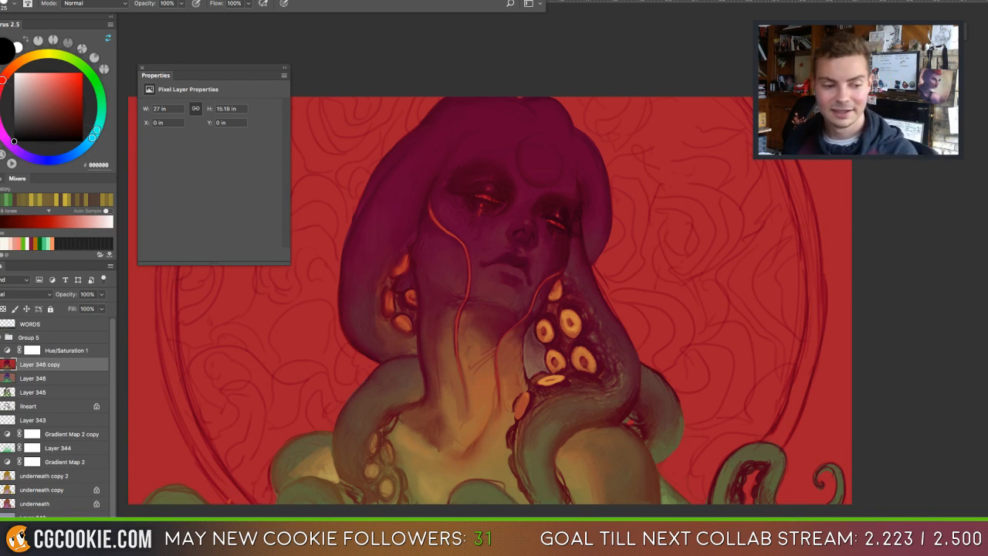
{"action": "key", "text": "Tab"}
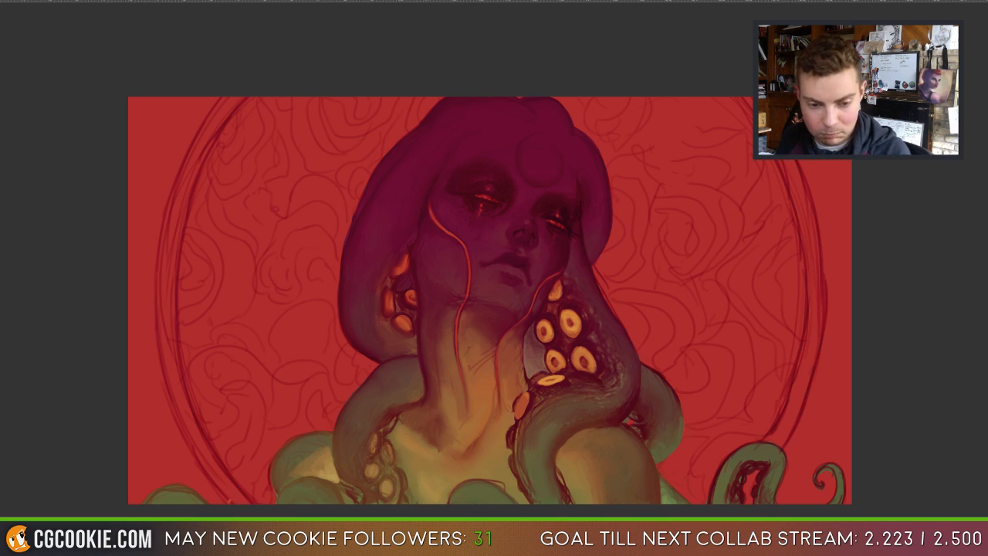
{"action": "key", "text": "Tab"}
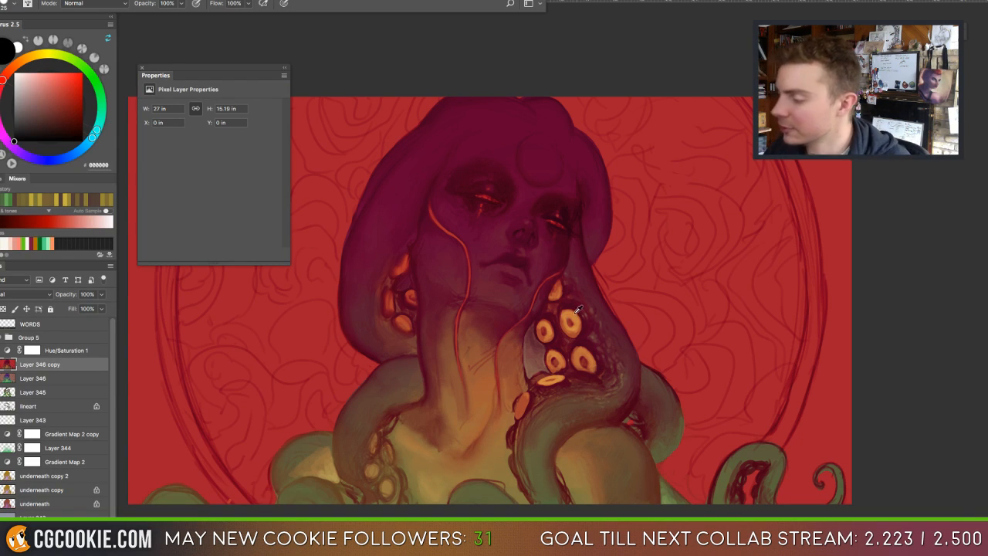
Sample the orange of the sucker beside her neck as the foreground colour, and cancel creating a new layer.
{"action": "left_click", "coordinate": [400, 320], "text": "alt"}
{"action": "key", "text": "ctrl+shift+n"}
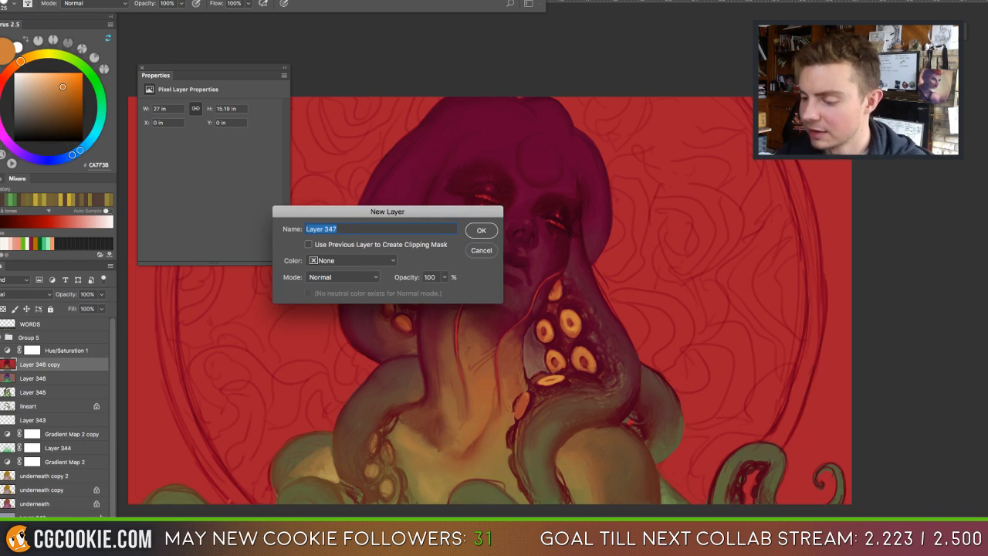
{"action": "left_click", "coordinate": [476, 251]}
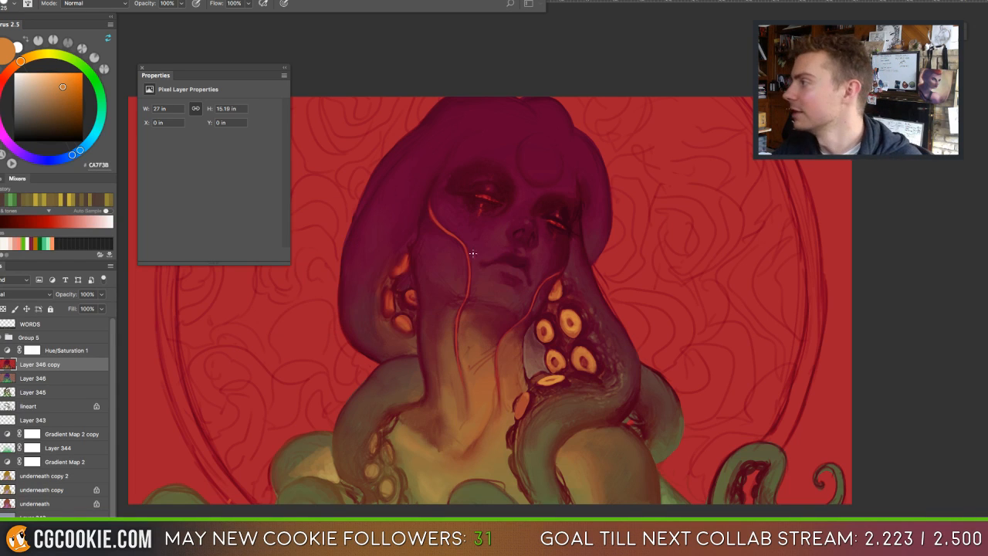
Add a new layer above Layer 346 copy and paint the upper part of the cheek strand with orange sampled from the suckers.
{"action": "left_click", "coordinate": [577, 315], "text": "alt"}
{"action": "key", "text": "ctrl+shift+n"}
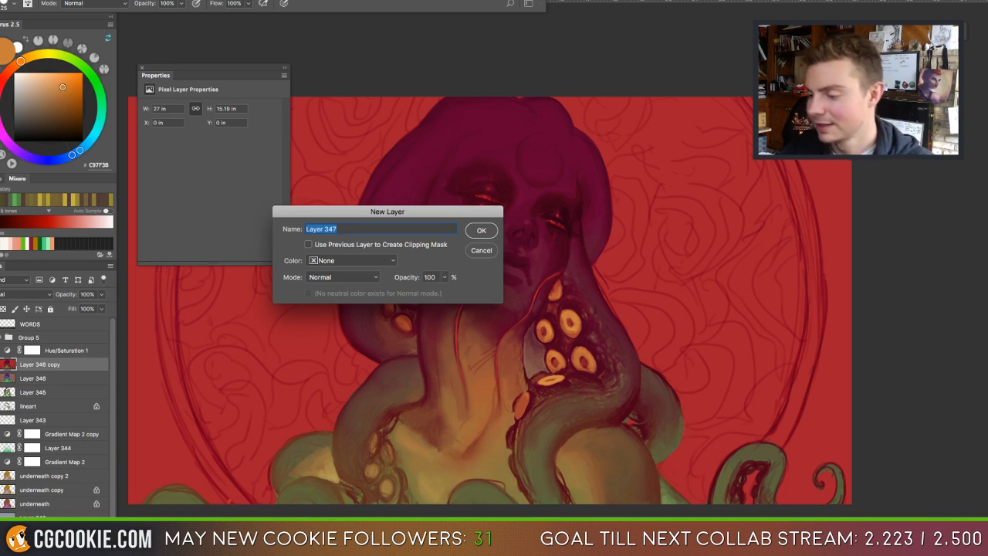
{"action": "left_click", "coordinate": [478, 251]}
{"action": "key", "text": "ctrl+shift+alt+n"}
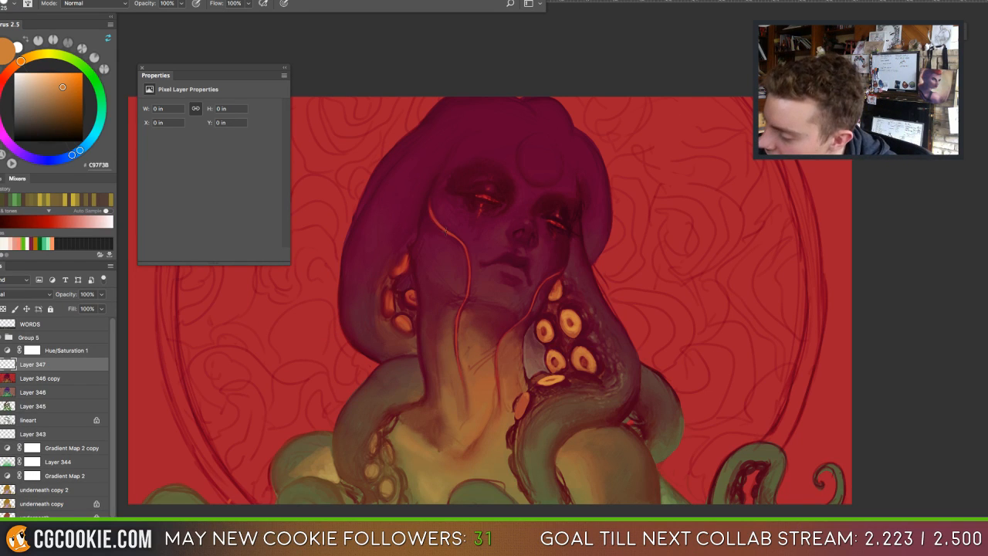
{"action": "mouse_move", "coordinate": [446, 231]}
{"action": "left_mouse_down"}
{"action": "mouse_move", "coordinate": [434, 219]}
{"action": "mouse_move", "coordinate": [465, 244]}
{"action": "left_mouse_up"}
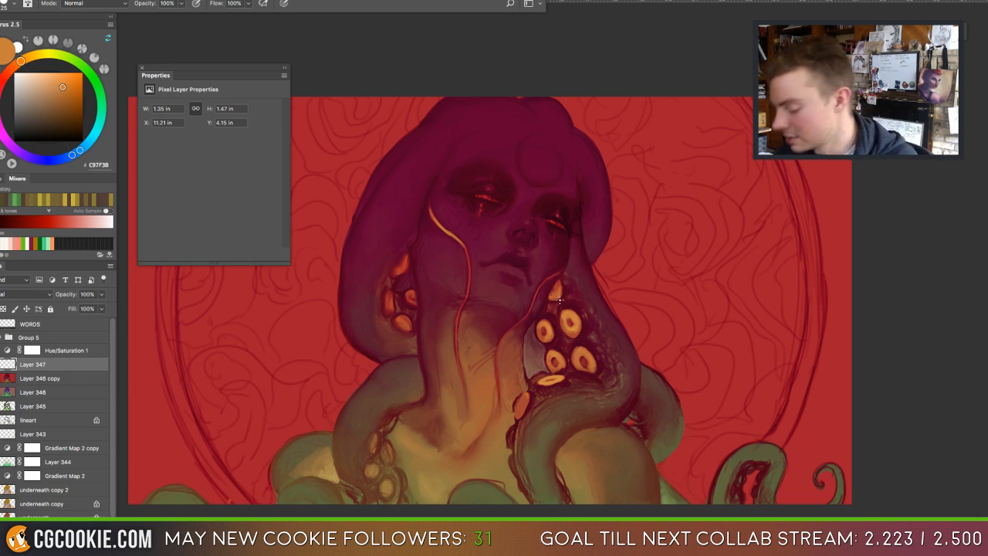
Paint an orange highlight along the upper end of the strand beside the jaw and suckers, redoing the first stroke.
{"action": "left_click_drag", "start_coordinate": [554, 275], "coordinate": [548, 279]}
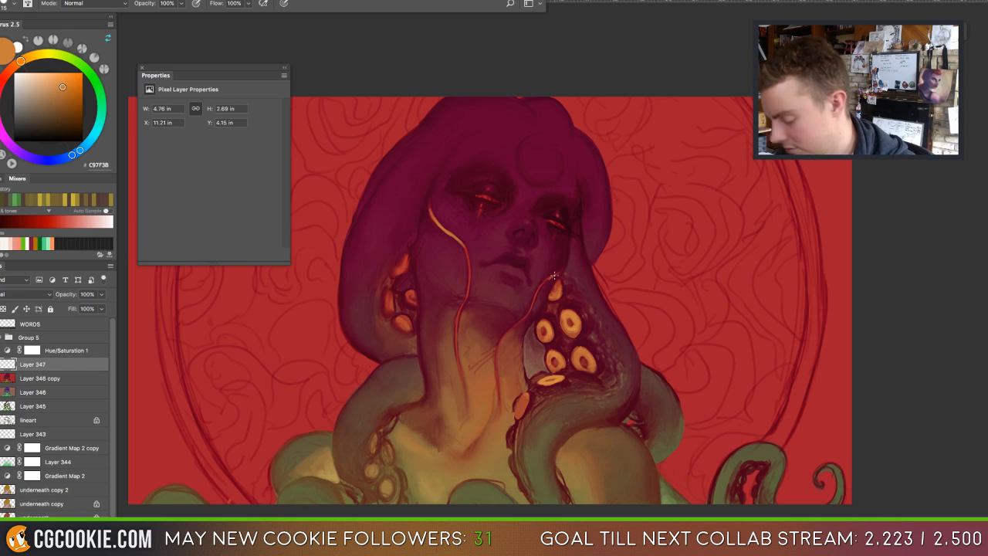
{"action": "key", "text": "ctrl+z"}
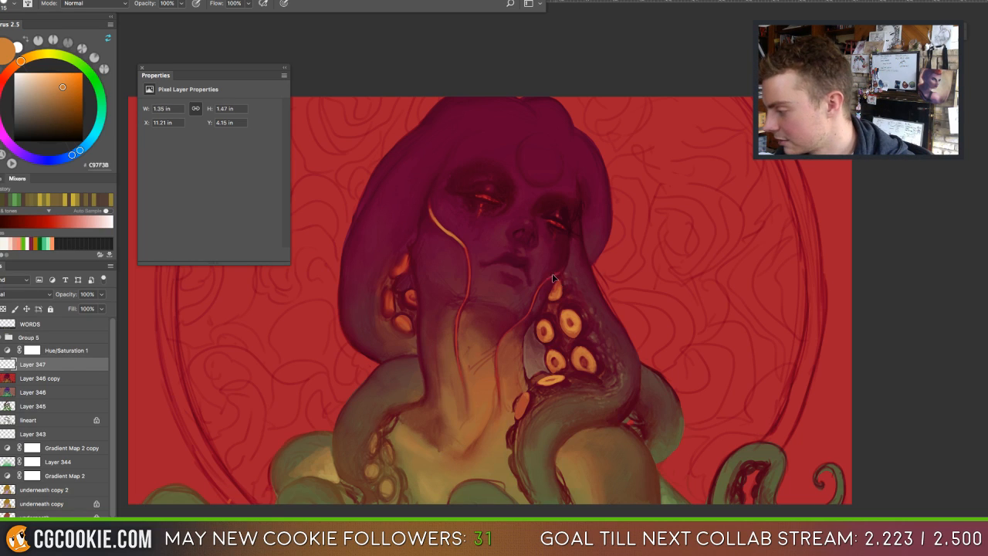
{"action": "left_click_drag", "start_coordinate": [554, 274], "coordinate": [548, 276]}
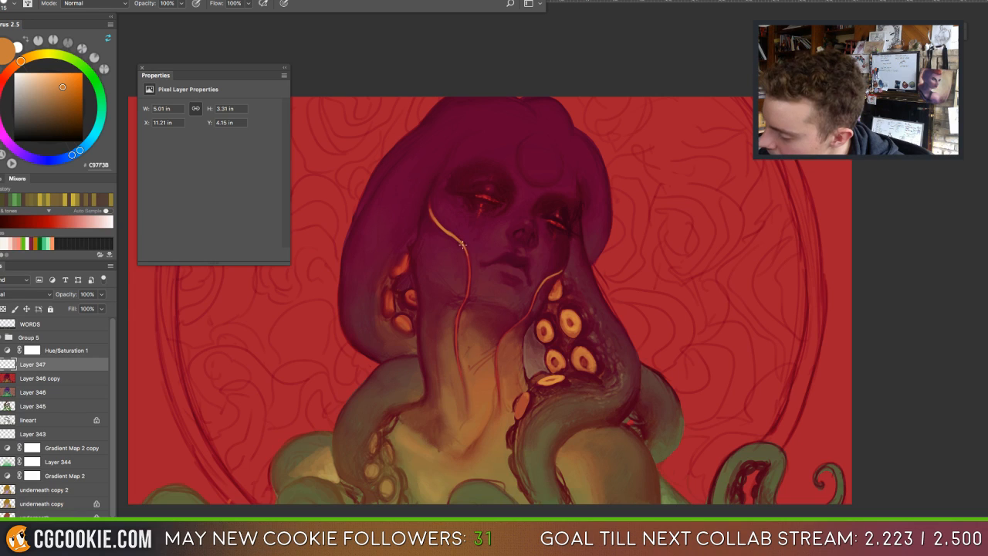
Extend the orange highlights down the two neck strands, softening them with the Eraser, and undo the last stroke.
{"action": "key", "text": "e"}
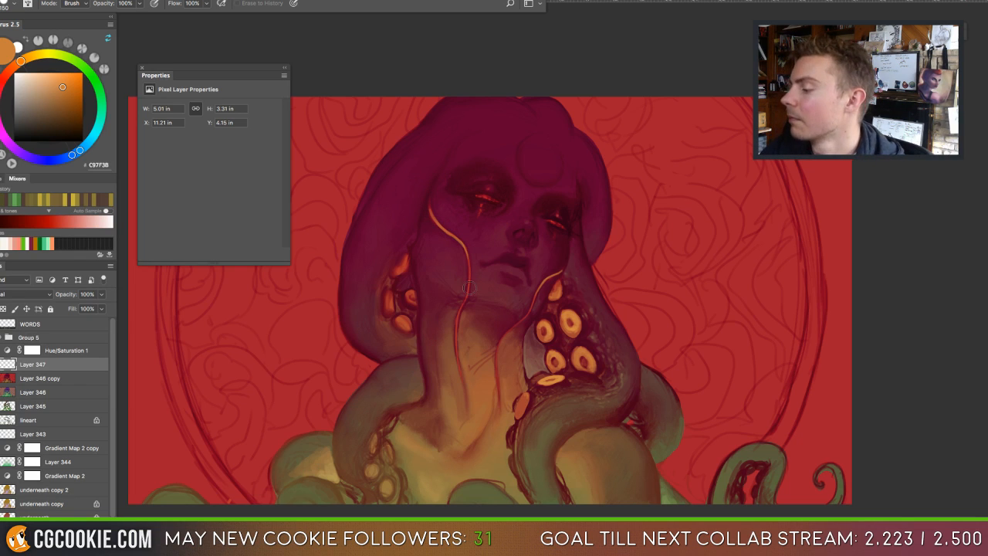
{"action": "key", "text": "b"}
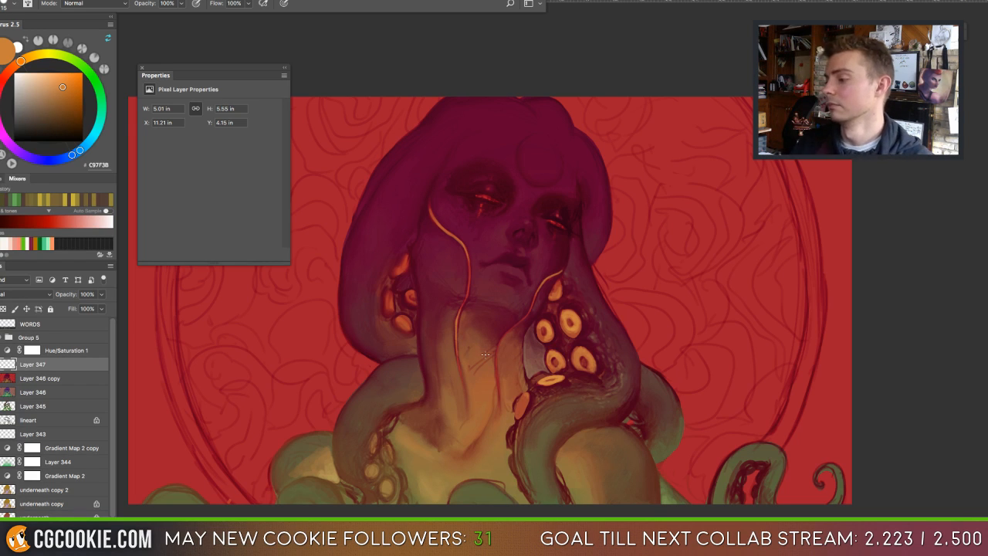
{"action": "key", "text": "e"}
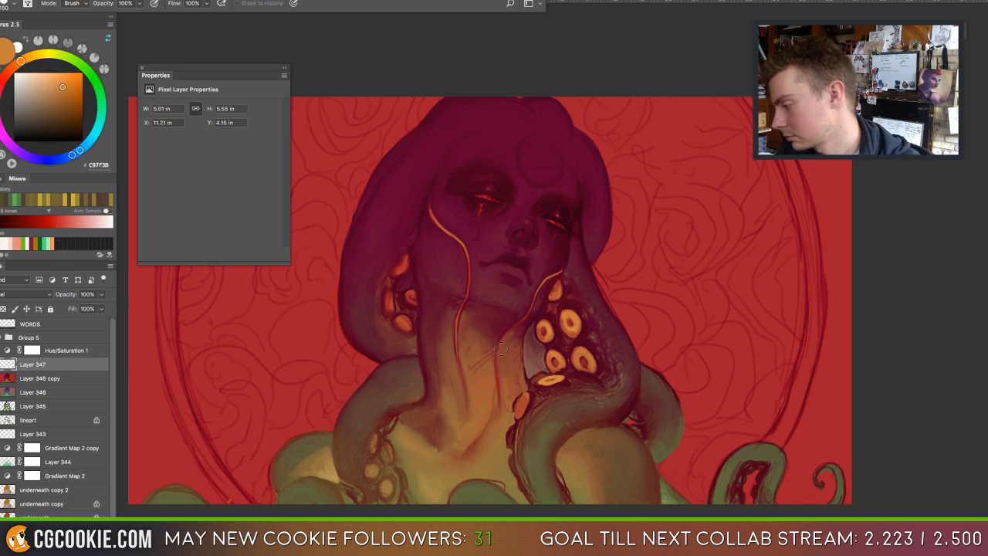
{"action": "key", "text": "b"}
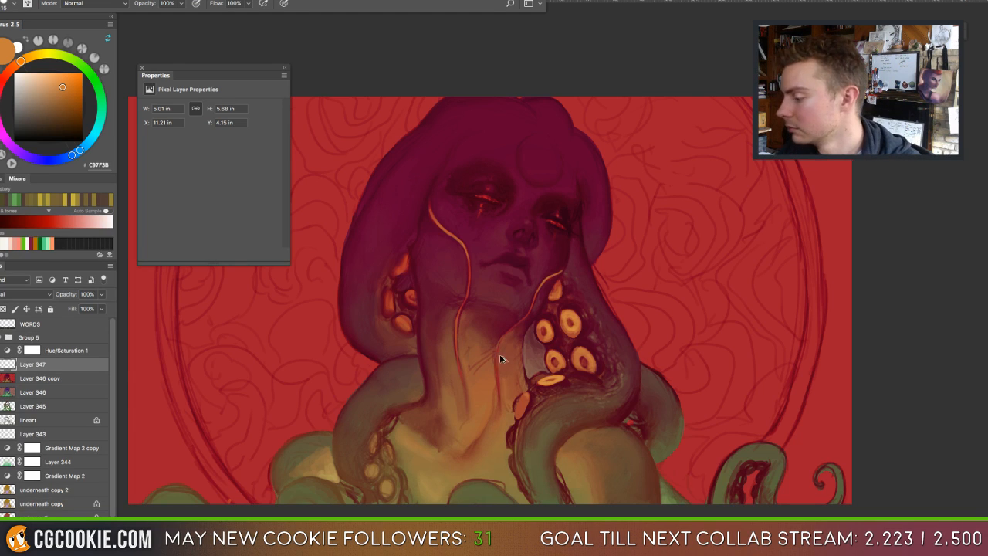
{"action": "key", "text": "super+z"}
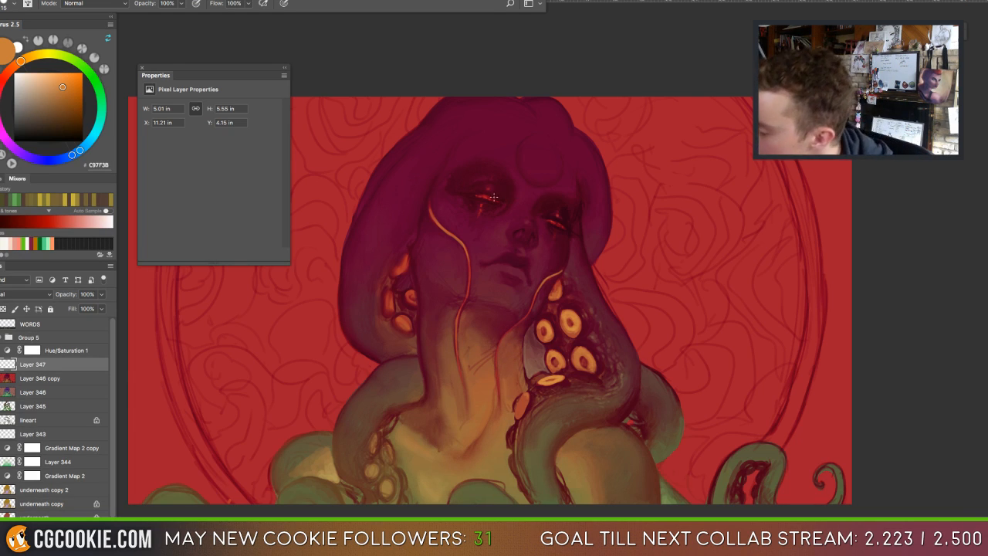
Paint orange highlights in the slits of both eyes and blend the glow with the Mixer Brush.
{"action": "left_click_drag", "start_coordinate": [485, 196], "coordinate": [480, 197]}
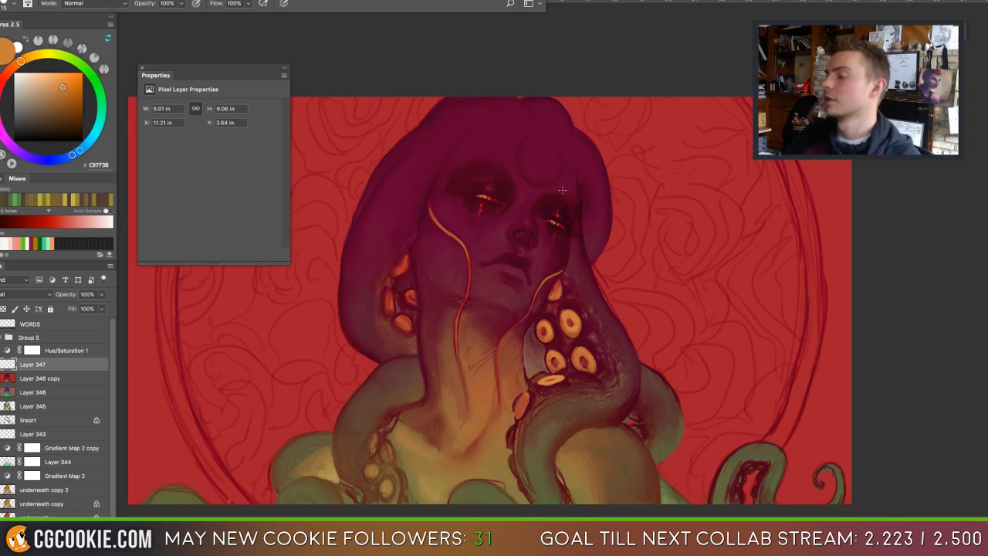
{"action": "key", "text": "ctrl+plus"}
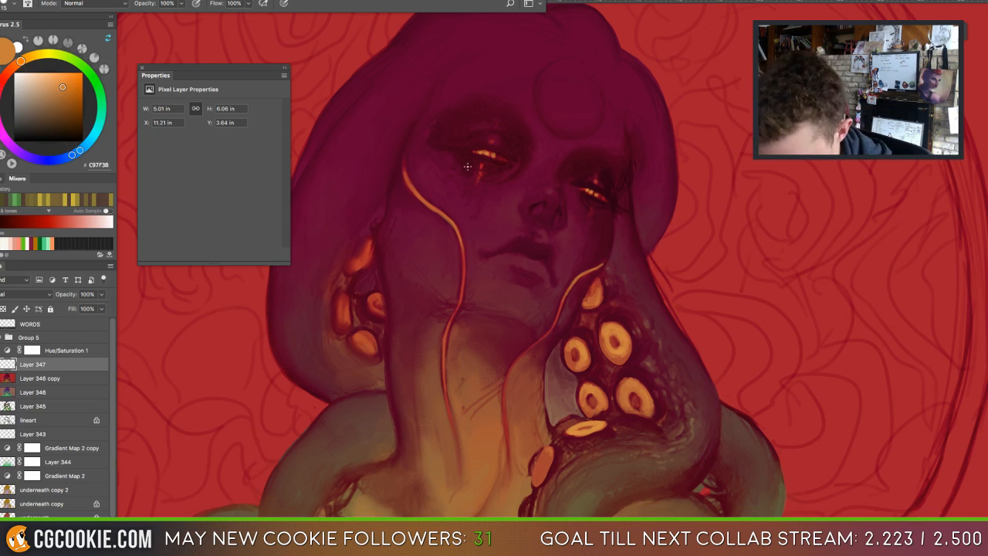
{"action": "key", "text": "shift+b"}
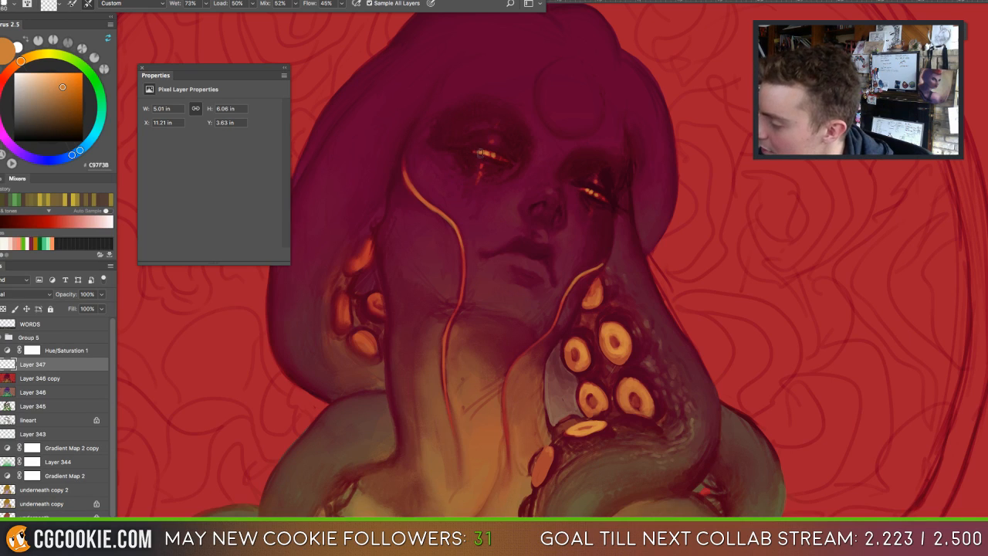
{"action": "left_click_drag", "start_coordinate": [480, 152], "coordinate": [492, 154]}
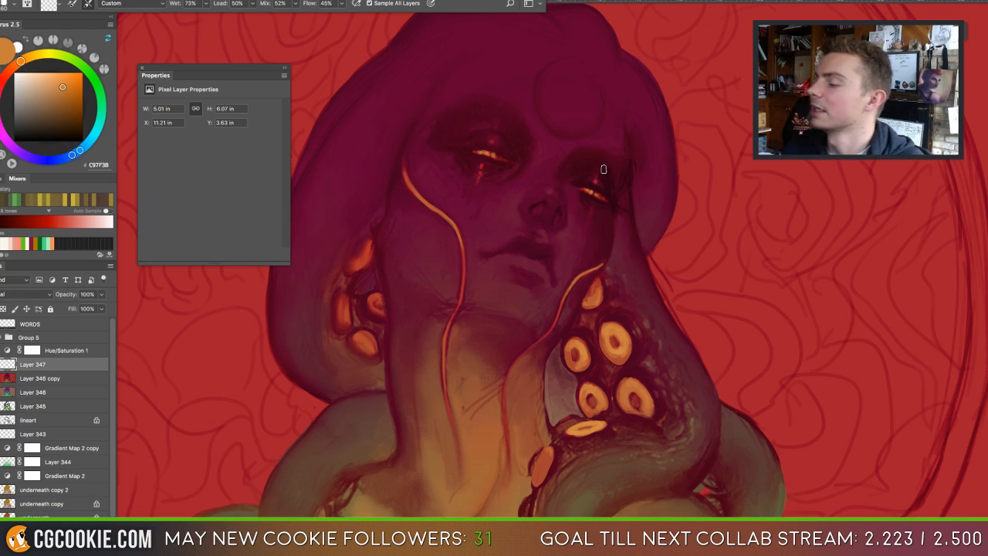
{"action": "key", "text": "shift+b"}
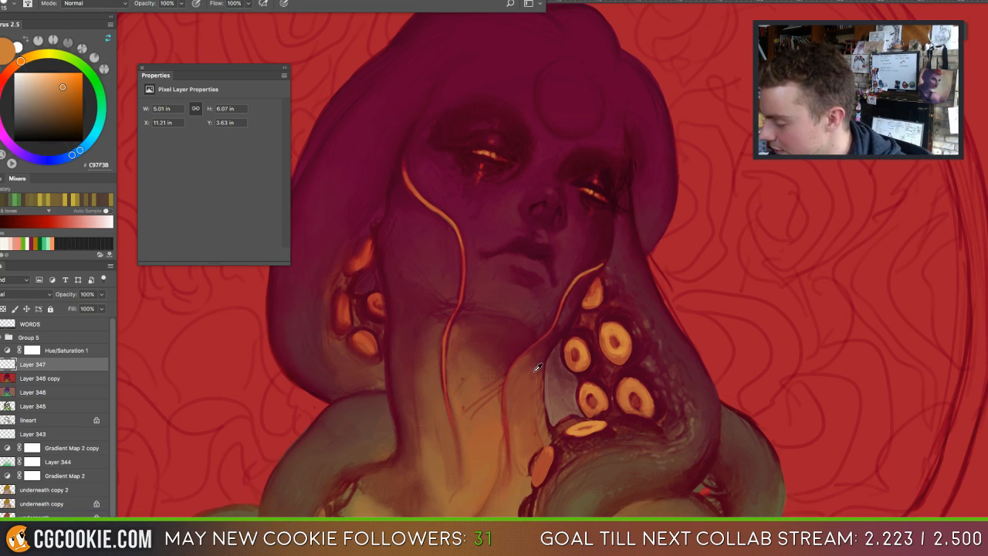
Touch up the area around the grey patch with nearby sampled colours, and undo the dark maroon stroke beside the suckers.
{"action": "left_click", "coordinate": [523, 378], "text": "alt"}
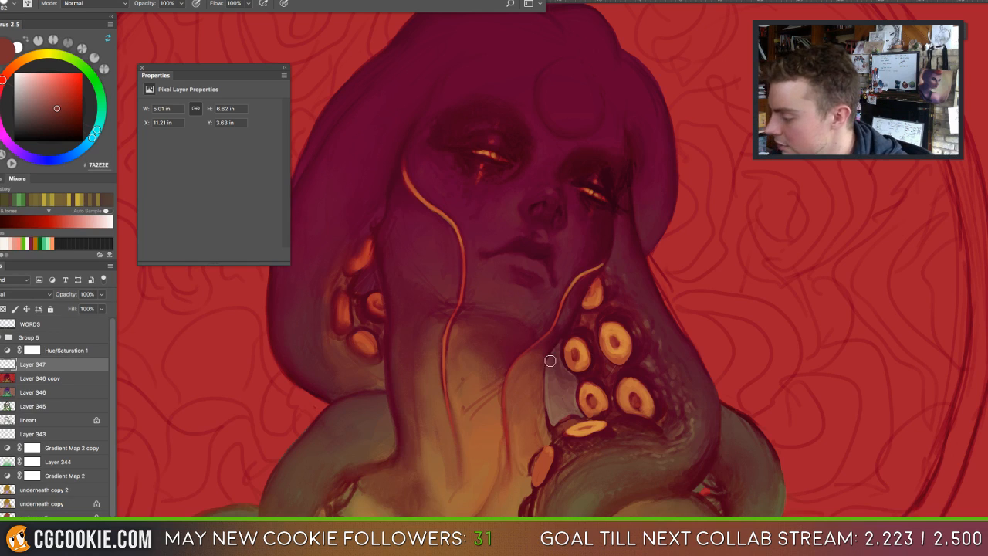
{"action": "left_click", "coordinate": [550, 400], "text": "alt"}
{"action": "left_click_drag", "start_coordinate": [583, 387], "coordinate": [592, 402]}
{"action": "key", "text": "ctrl+z"}
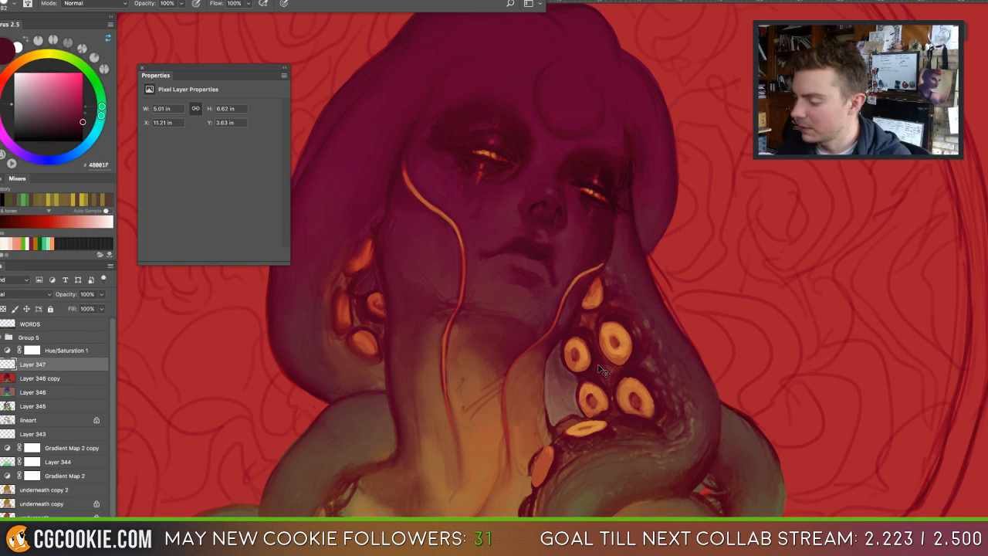
Blend the lower edge of the grey patch beside the suckers with the Mixer Brush, and return to the regular Brush.
{"action": "scroll", "coordinate": [595, 386], "scroll_direction": "up", "scroll_amount": 3}
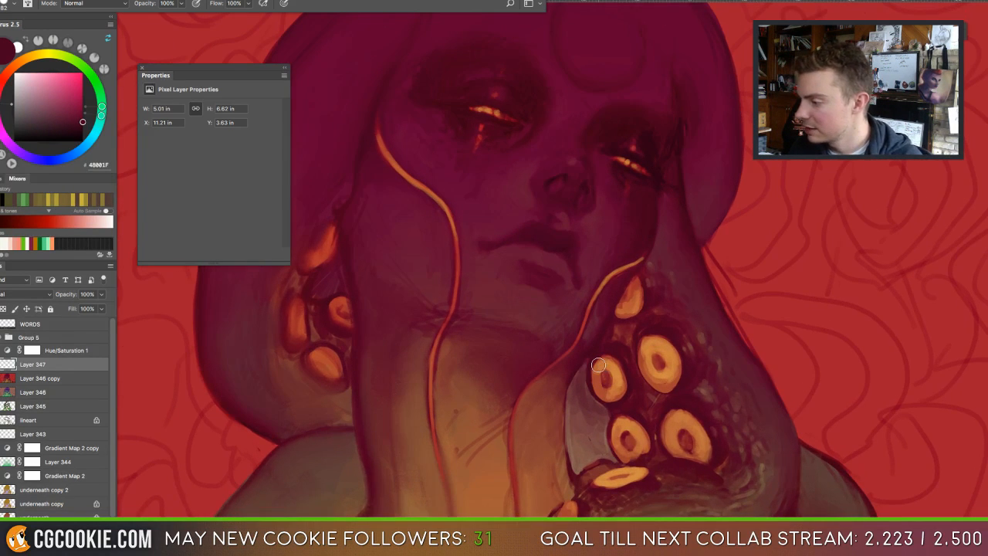
{"action": "left_click_drag", "start_coordinate": [651, 410], "coordinate": [597, 344]}
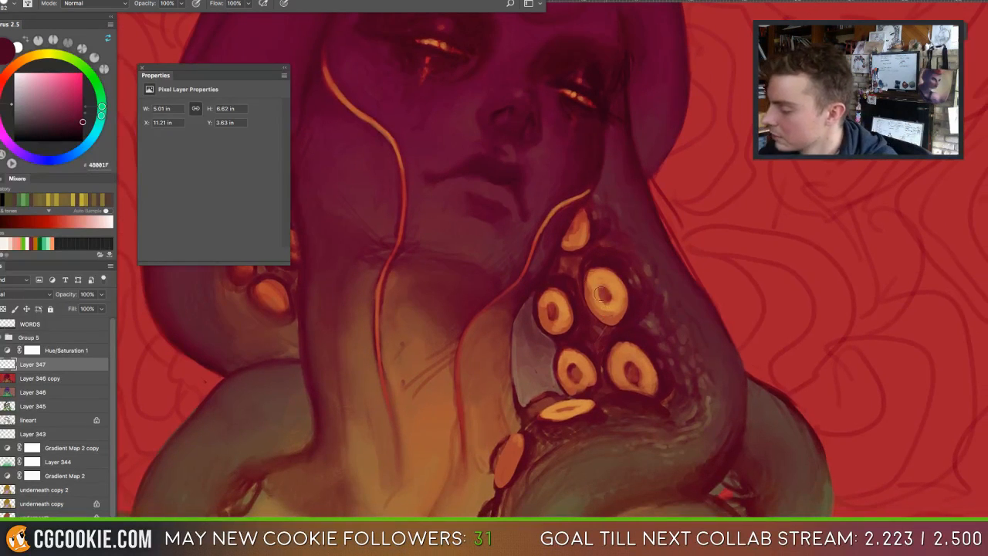
{"action": "key", "text": "b"}
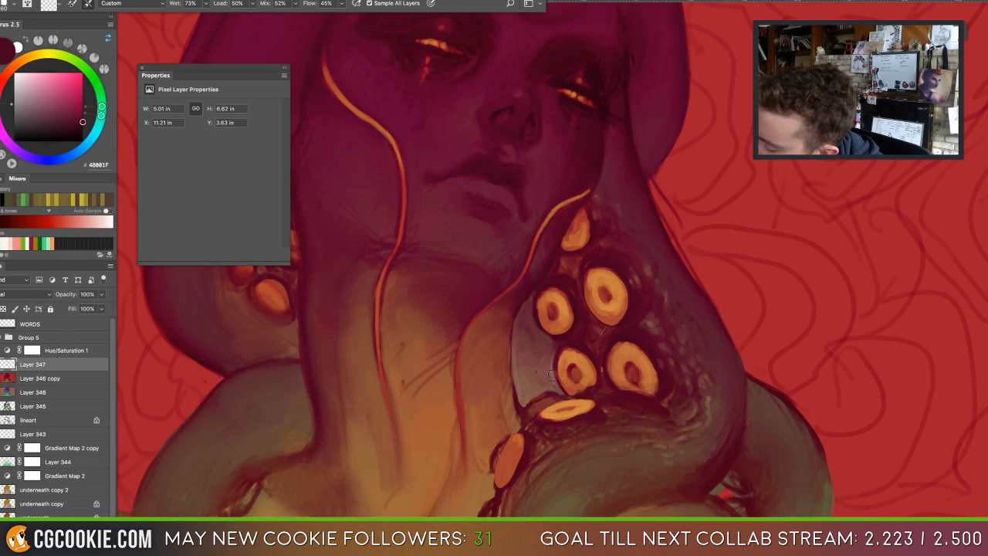
{"action": "key", "text": "b"}
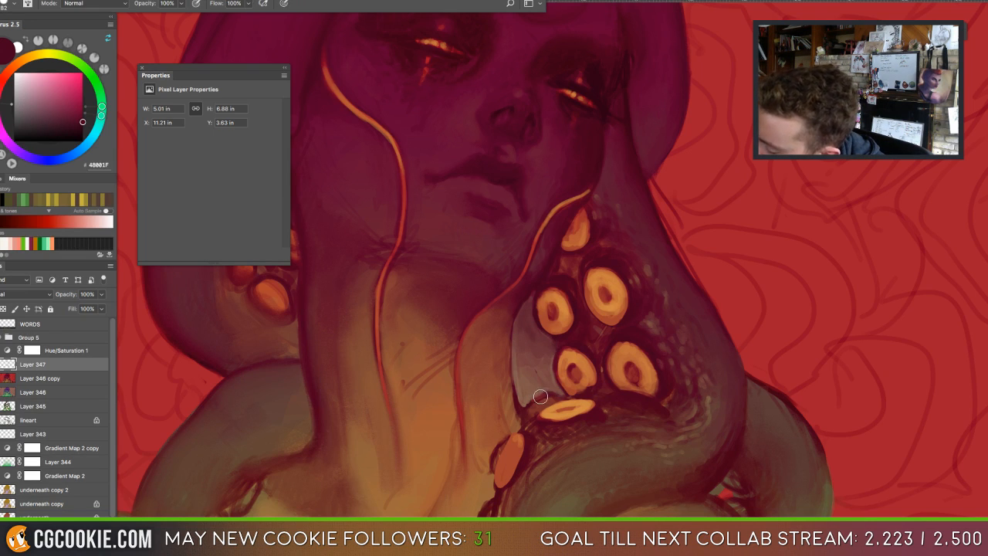
Sample the dark red below the grey patch and choose the ragged texture brush at 45 px, undoing the test stroke.
{"action": "left_click", "coordinate": [544, 389], "text": "alt"}
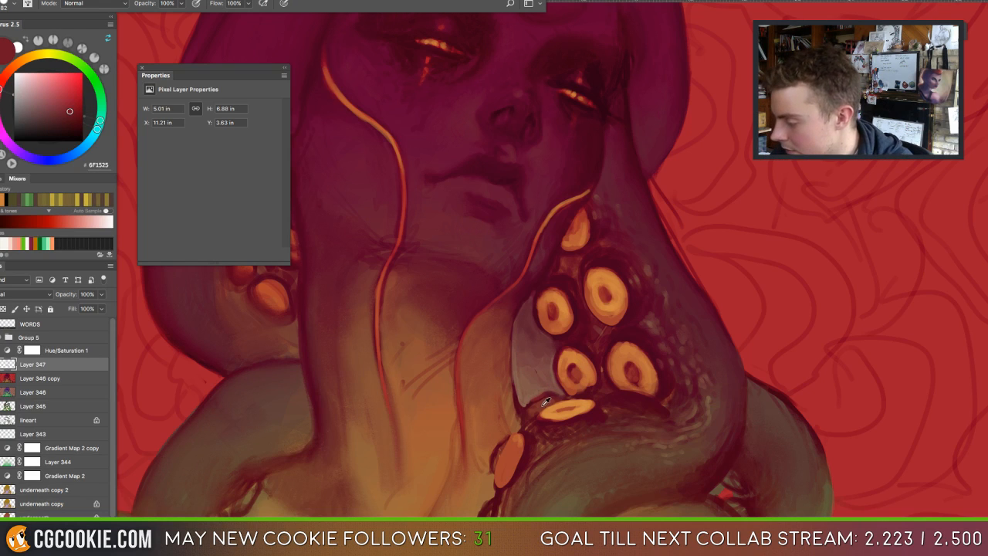
{"action": "scroll", "coordinate": [544, 395], "scroll_direction": "up", "scroll_amount": 2}
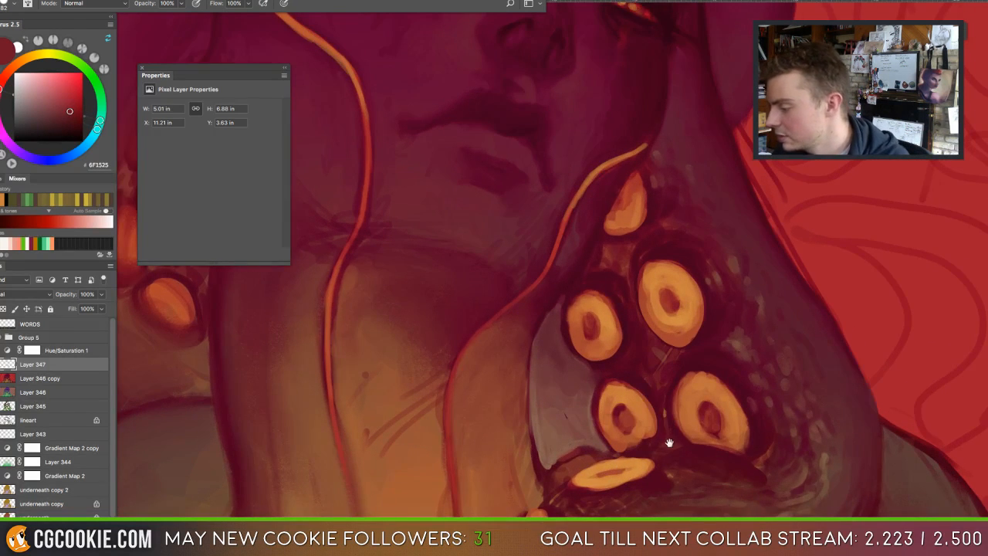
{"action": "scroll", "coordinate": [618, 370], "scroll_direction": "up", "scroll_amount": 2}
{"action": "scroll", "coordinate": [604, 364], "scroll_direction": "up", "scroll_amount": 1}
{"action": "scroll", "coordinate": [604, 372], "scroll_direction": "up", "scroll_amount": 1}
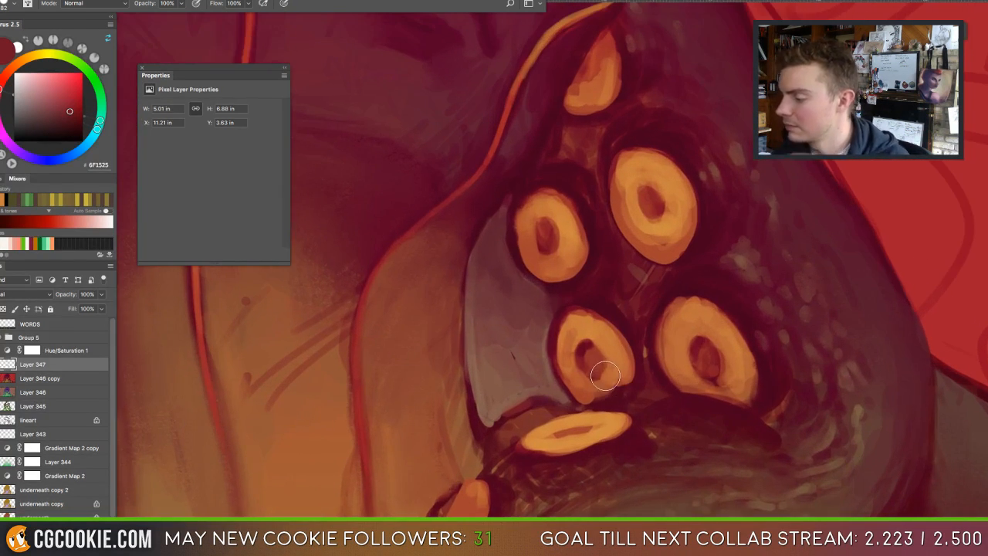
{"action": "right_click", "coordinate": [575, 330]}
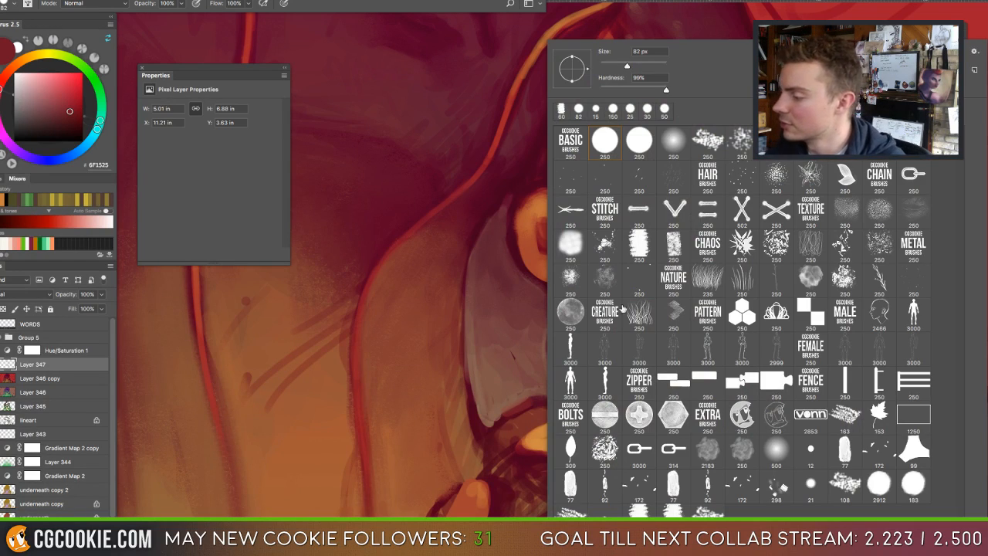
{"action": "left_click", "coordinate": [710, 148]}
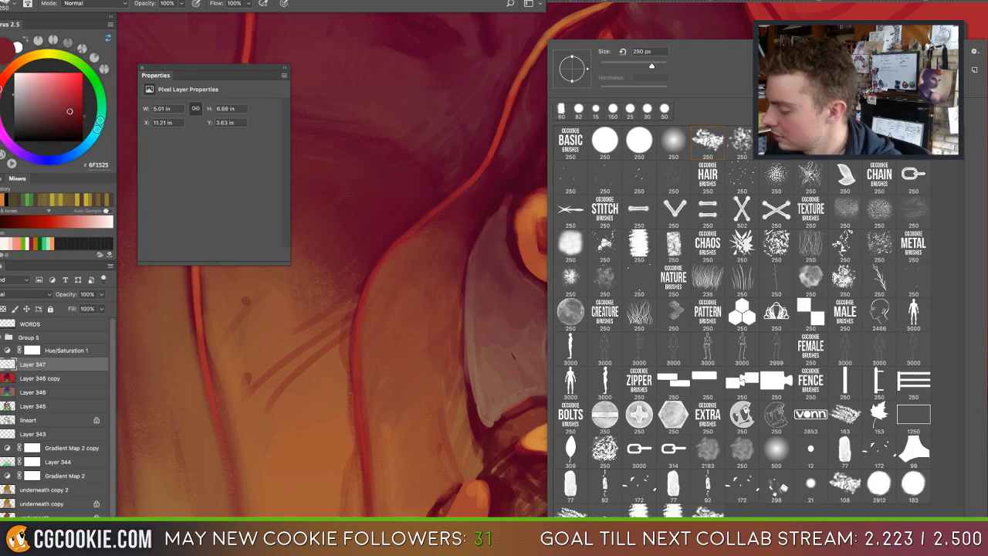
{"action": "left_click", "coordinate": [448, 356]}
{"action": "left_click_drag", "start_coordinate": [448, 352], "coordinate": [439, 394]}
{"action": "key", "text": "super+z"}
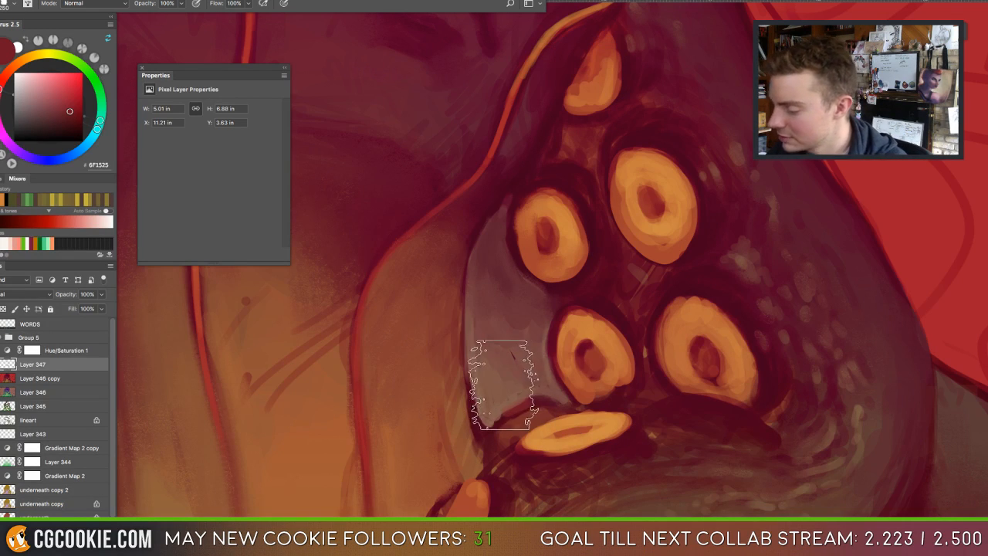
{"action": "key", "text": "bracketleft"}
{"action": "key", "text": "bracketleft"}
{"action": "key", "text": "bracketleft"}
{"action": "key", "text": "bracketleft"}
{"action": "key", "text": "bracketleft"}
{"action": "key", "text": "bracketleft"}
{"action": "key", "text": "bracketleft"}
{"action": "key", "text": "bracketleft"}
{"action": "key", "text": "bracketleft"}
{"action": "key", "text": "bracketleft"}
{"action": "key", "text": "bracketleft"}
{"action": "key", "text": "bracketleft"}
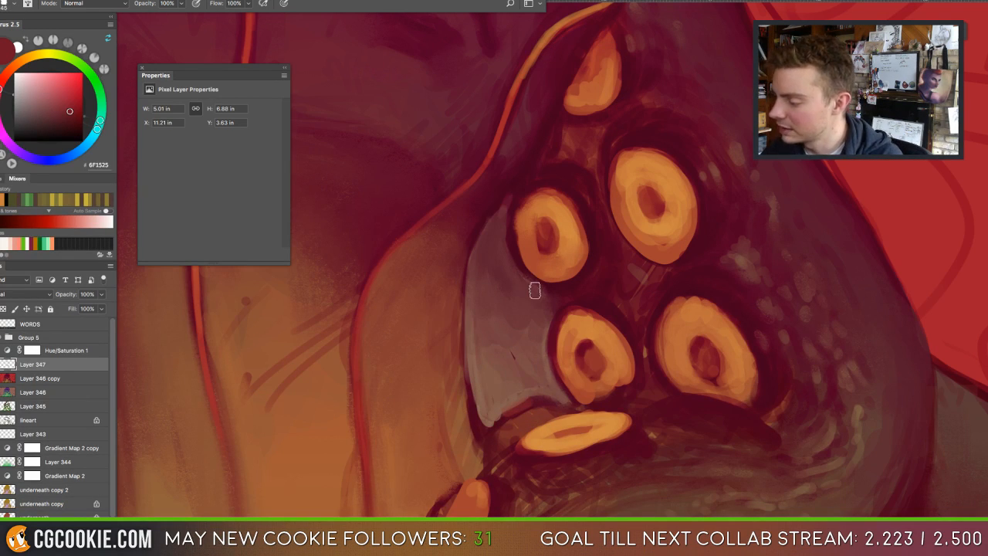
Refine the grey patch's edge along the suckers with sampled tones, undo the last stroke, and reduce the brush to 25 px.
{"action": "left_click", "coordinate": [528, 284], "text": "alt"}
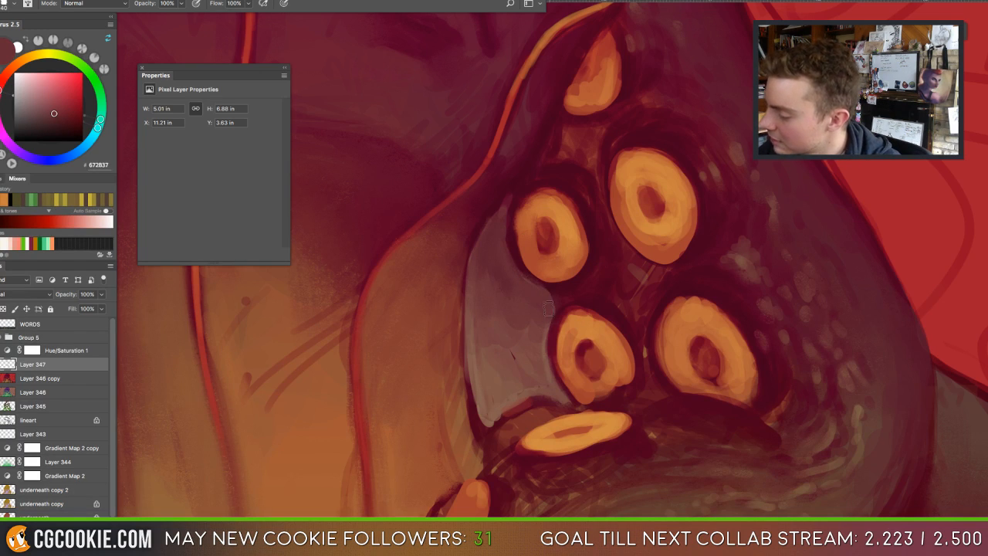
{"action": "left_click", "coordinate": [548, 375], "text": "alt"}
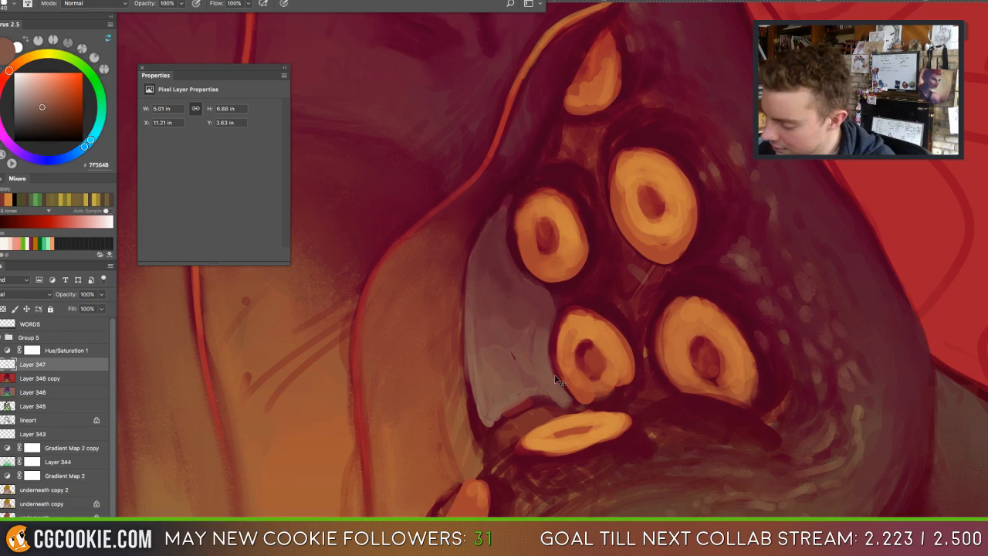
{"action": "key", "text": "super+z"}
{"action": "key", "text": "["}
{"action": "key", "text": "["}
{"action": "key", "text": "["}
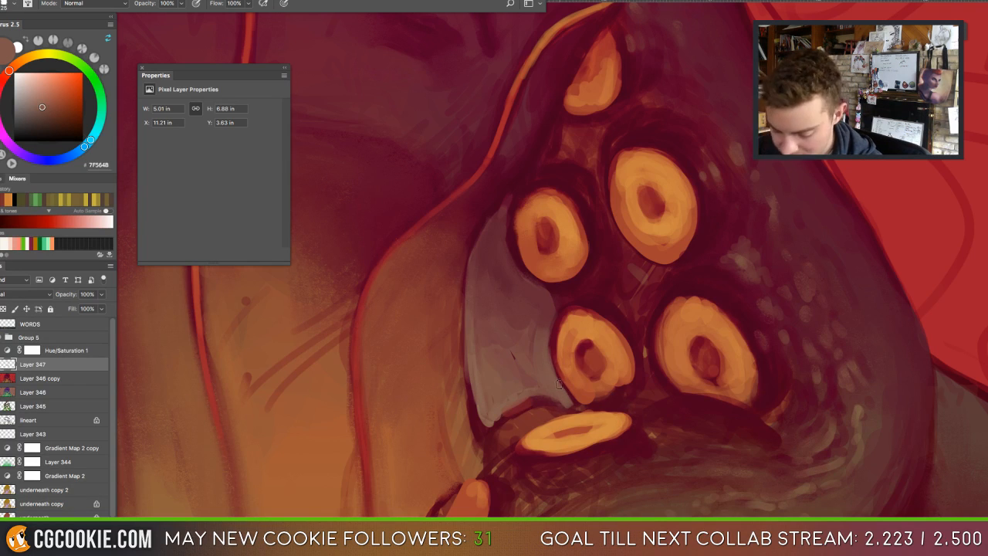
Redraw the lower sucker's dark outline against the grey patch in sampled maroon, and repaint its adjoining rim in sampled orange.
{"action": "left_click", "coordinate": [556, 349], "text": "alt"}
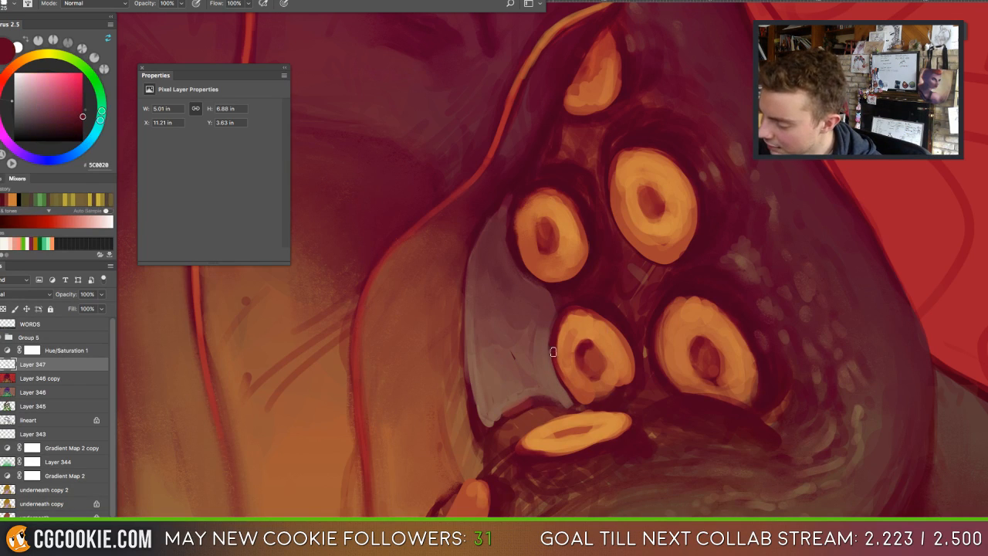
{"action": "left_click_drag", "start_coordinate": [555, 361], "coordinate": [582, 402]}
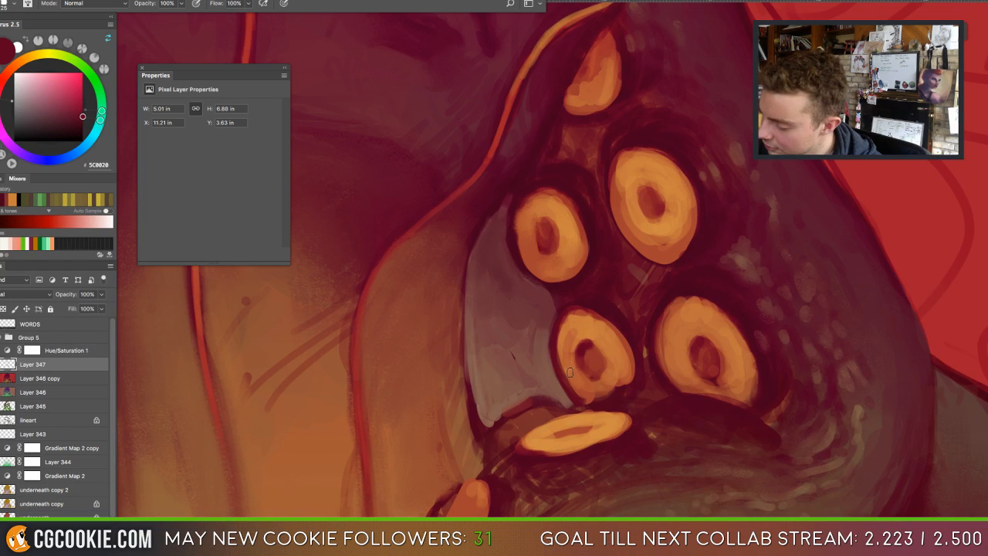
{"action": "left_click", "coordinate": [565, 341], "text": "alt"}
{"action": "mouse_move", "coordinate": [565, 343]}
{"action": "left_mouse_down"}
{"action": "mouse_move", "coordinate": [558, 353]}
{"action": "mouse_move", "coordinate": [577, 389]}
{"action": "left_mouse_up"}
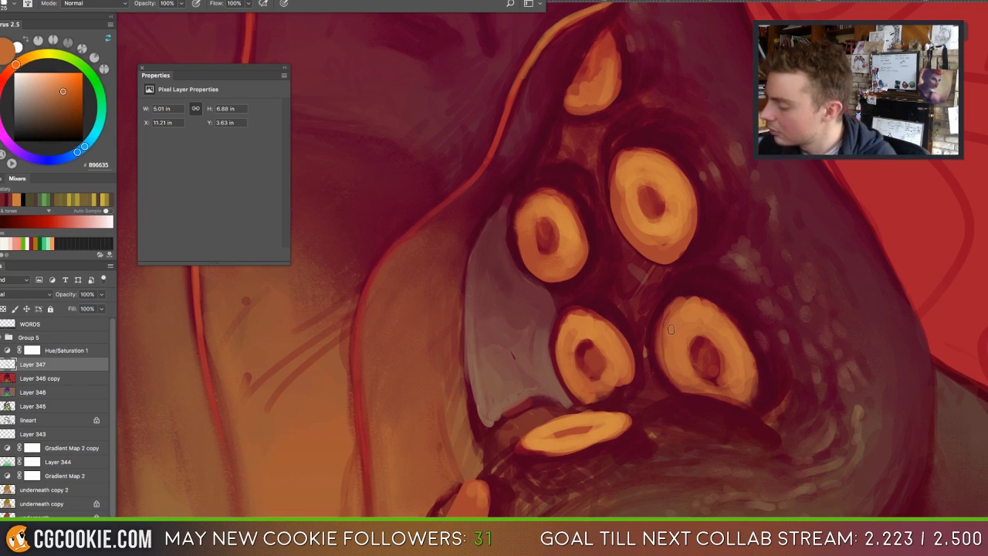
Repaint the lower edge of the lower-left sucker's rim in orange, and smooth the grey patch beside it with a sampled tone.
{"action": "left_click_drag", "start_coordinate": [593, 399], "coordinate": [620, 389]}
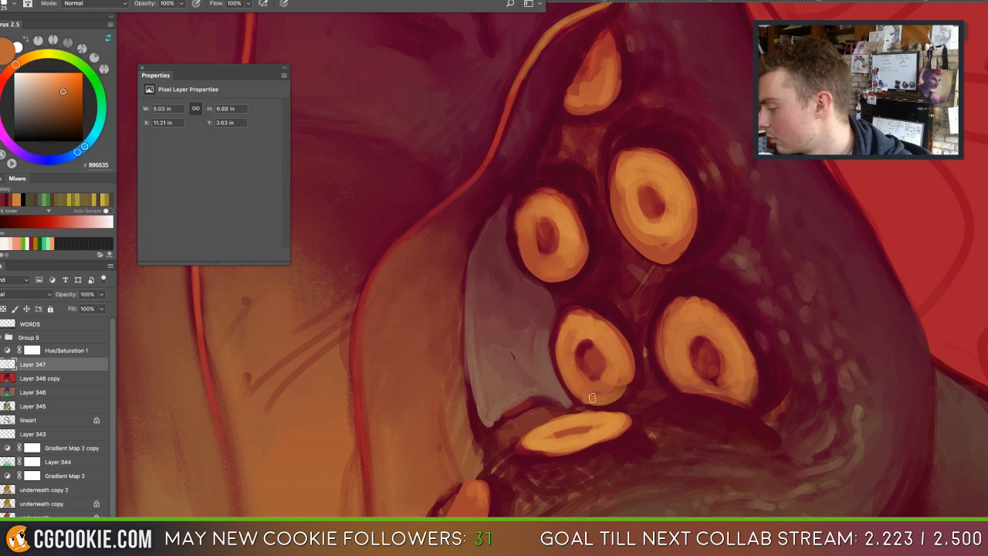
{"action": "left_click", "coordinate": [540, 360], "text": "alt"}
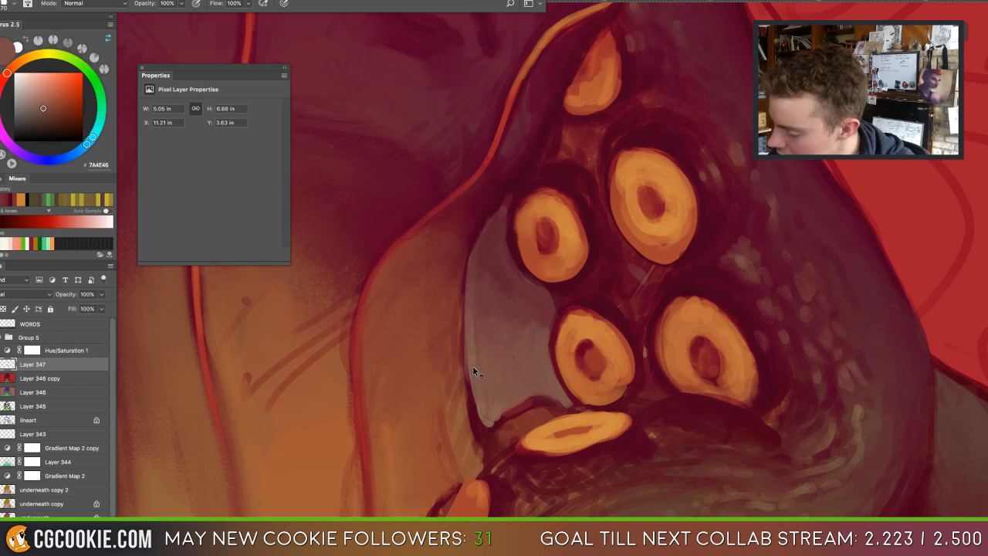
{"action": "key", "text": "e"}
{"action": "key", "text": "b"}
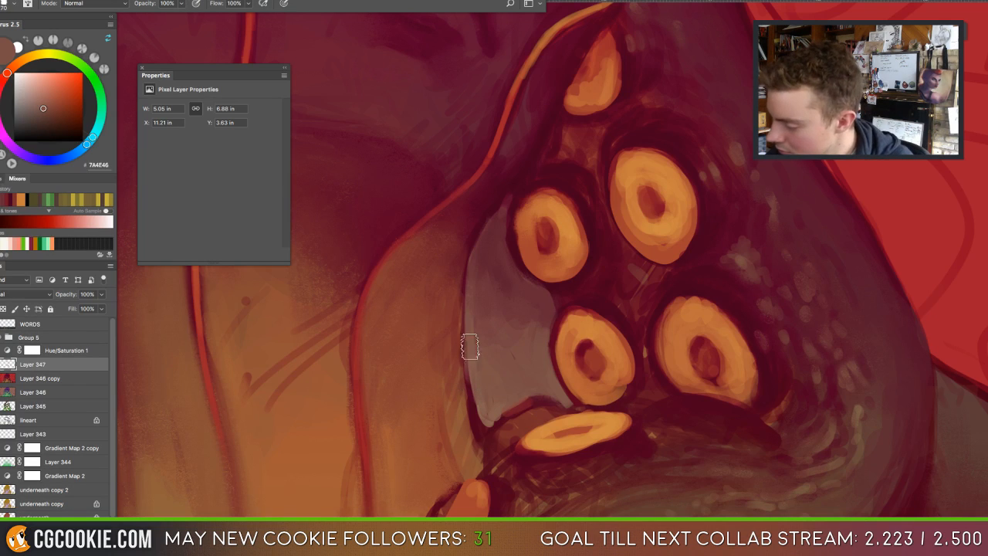
Paint over the dark outline along the grey patch's outer edge with sampled maroon and reddish-brown neck tones.
{"action": "left_click", "coordinate": [458, 307], "text": "alt"}
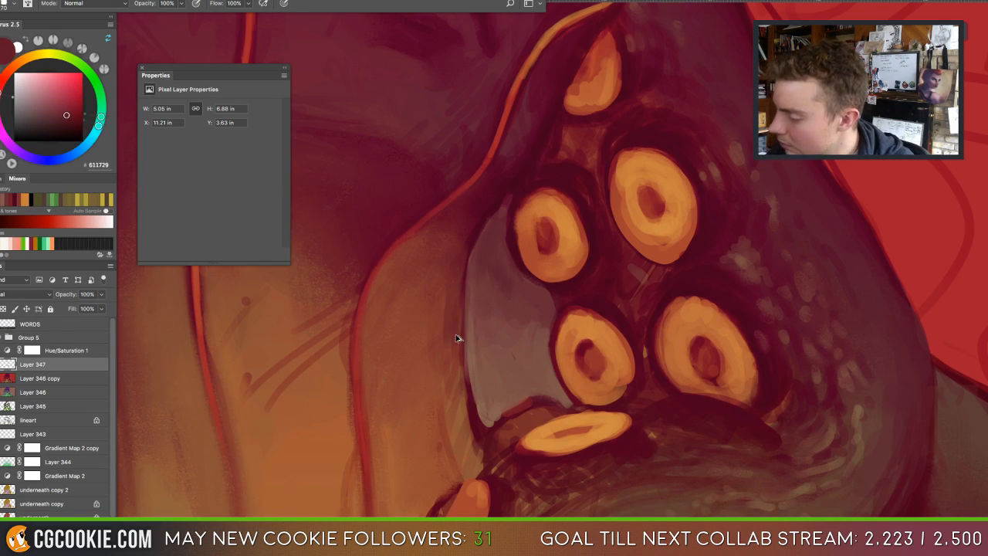
{"action": "left_click", "coordinate": [456, 297], "text": "alt"}
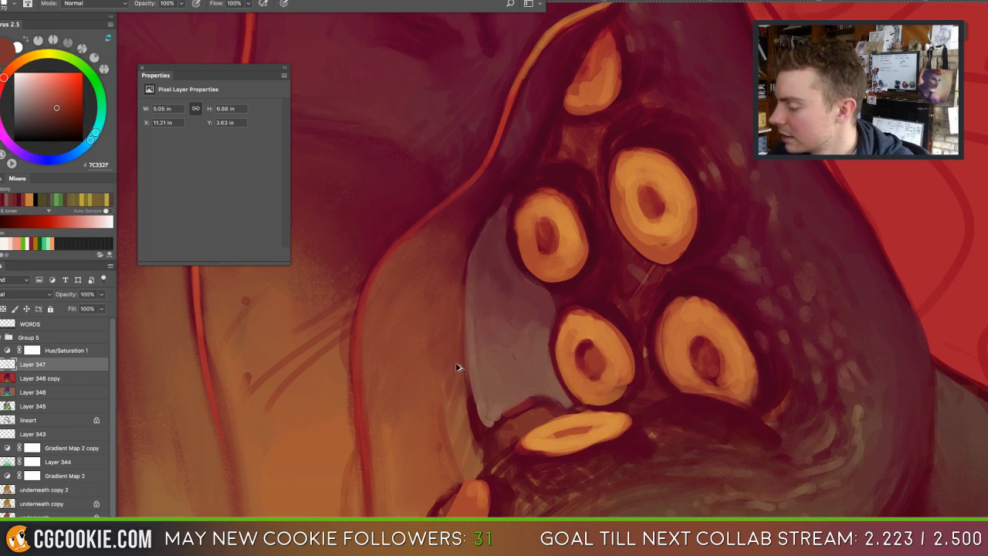
{"action": "left_click_drag", "start_coordinate": [454, 324], "coordinate": [469, 428]}
{"action": "left_click", "coordinate": [473, 409], "text": "alt"}
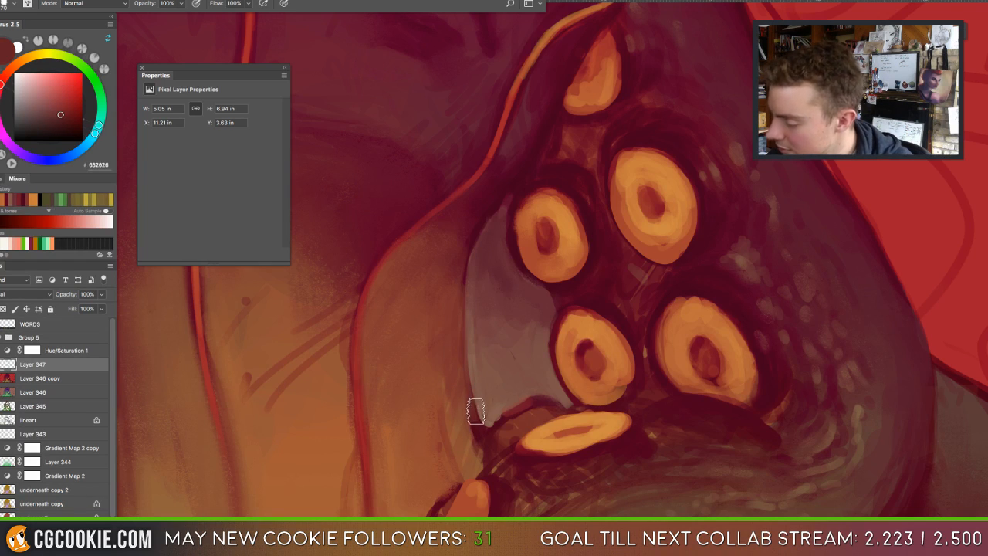
{"action": "key", "text": "bracketleft"}
{"action": "key", "text": "bracketleft"}
{"action": "key", "text": "bracketleft"}
{"action": "mouse_move", "coordinate": [466, 389]}
{"action": "left_mouse_down"}
{"action": "mouse_move", "coordinate": [468, 428]}
{"action": "mouse_move", "coordinate": [479, 430]}
{"action": "mouse_move", "coordinate": [462, 379]}
{"action": "mouse_move", "coordinate": [474, 446]}
{"action": "mouse_move", "coordinate": [516, 457]}
{"action": "mouse_move", "coordinate": [478, 435]}
{"action": "mouse_move", "coordinate": [476, 459]}
{"action": "mouse_move", "coordinate": [479, 433]}
{"action": "mouse_move", "coordinate": [479, 465]}
{"action": "mouse_move", "coordinate": [461, 389]}
{"action": "left_mouse_up"}
Clean up the neck beside the grey patch's lower corner with sampled orange-brown, using a 50 px brush.
{"action": "left_click", "coordinate": [480, 437], "text": "alt"}
{"action": "key", "text": "bracketright"}
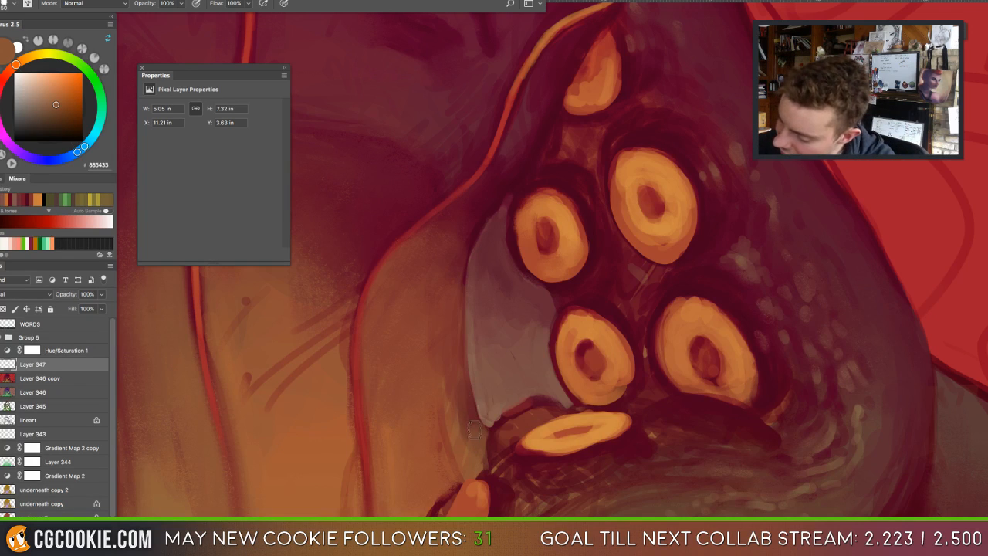
{"action": "mouse_move", "coordinate": [474, 430]}
{"action": "left_mouse_down"}
{"action": "mouse_move", "coordinate": [464, 403]}
{"action": "mouse_move", "coordinate": [466, 448]}
{"action": "mouse_move", "coordinate": [469, 455]}
{"action": "mouse_move", "coordinate": [474, 437]}
{"action": "mouse_move", "coordinate": [477, 457]}
{"action": "mouse_move", "coordinate": [439, 489]}
{"action": "mouse_move", "coordinate": [450, 478]}
{"action": "mouse_move", "coordinate": [442, 476]}
{"action": "mouse_move", "coordinate": [446, 433]}
{"action": "left_mouse_up"}
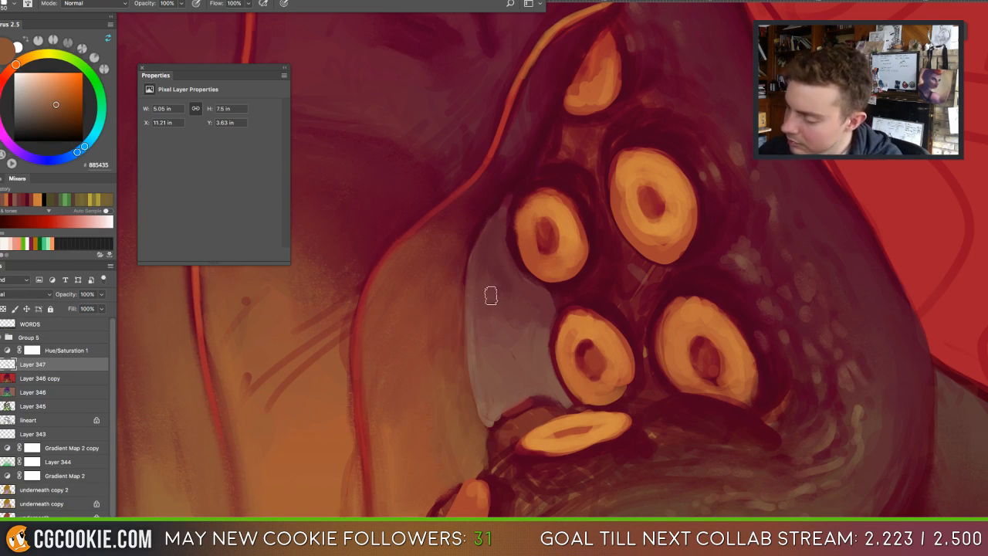
Sample the patch's muted brown and outline the lower part of the grey patch with a freehand Lasso selection.
{"action": "left_click", "coordinate": [483, 406], "text": "alt"}
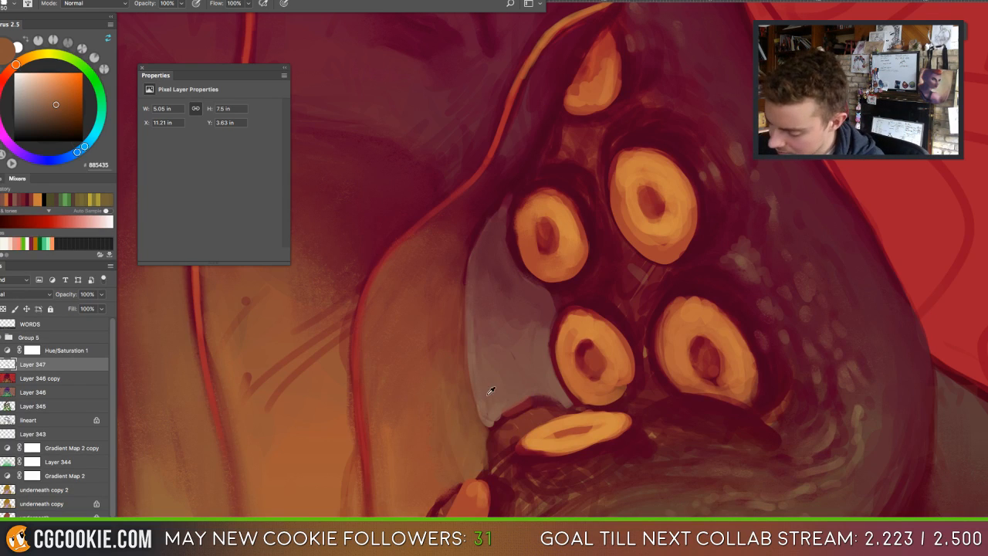
{"action": "left_click", "coordinate": [488, 392], "text": "alt"}
{"action": "key", "text": "l"}
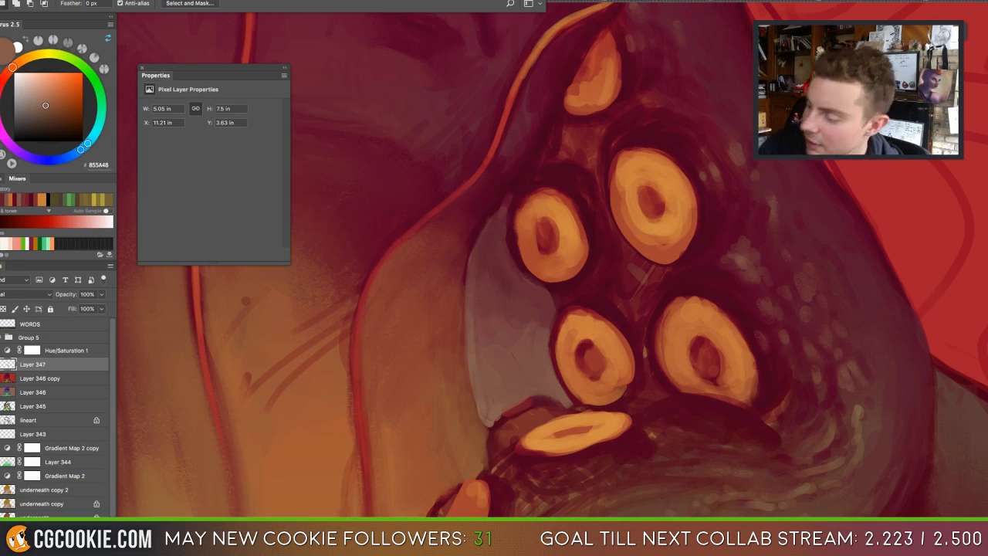
{"action": "left_click", "coordinate": [1, 63]}
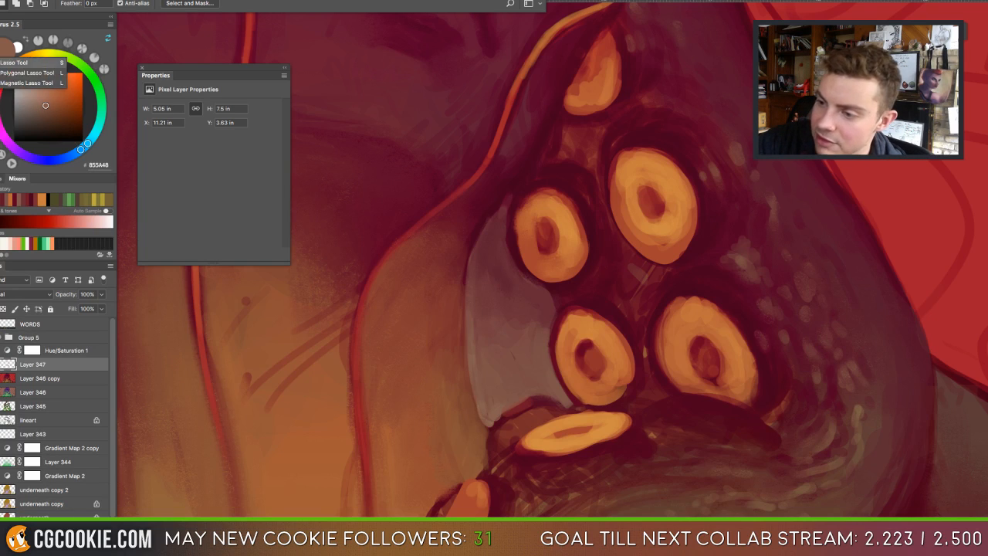
{"action": "left_click", "coordinate": [14, 63]}
{"action": "mouse_move", "coordinate": [466, 311]}
{"action": "left_mouse_down"}
{"action": "mouse_move", "coordinate": [470, 394]}
{"action": "mouse_move", "coordinate": [490, 436]}
{"action": "mouse_move", "coordinate": [532, 406]}
{"action": "mouse_move", "coordinate": [562, 416]}
{"action": "mouse_move", "coordinate": [568, 403]}
{"action": "mouse_move", "coordinate": [545, 373]}
{"action": "mouse_move", "coordinate": [467, 291]}
{"action": "left_mouse_up"}
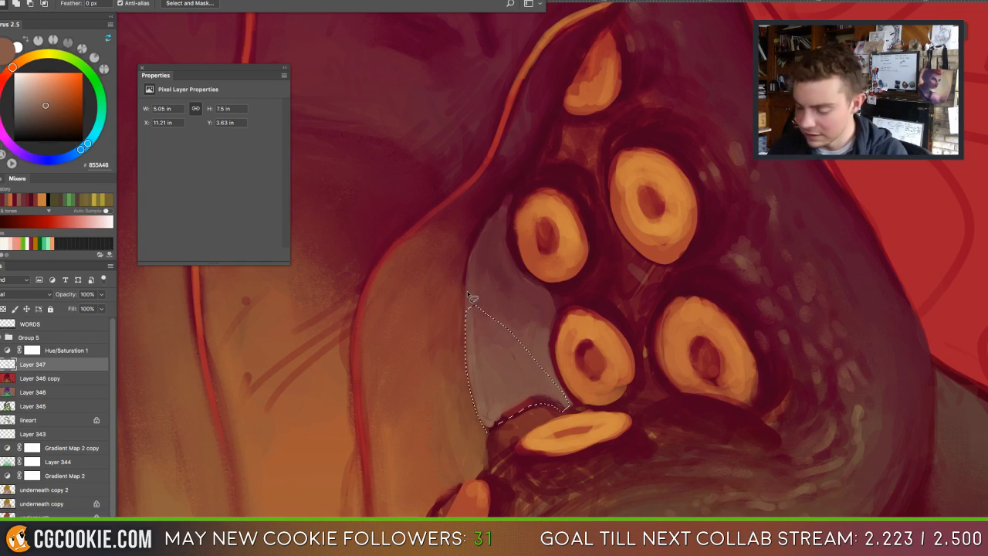
Fill the selected lower part of the grey patch with sampled grey-brown brush strokes up to its edges, and deselect it.
{"action": "key", "text": "b"}
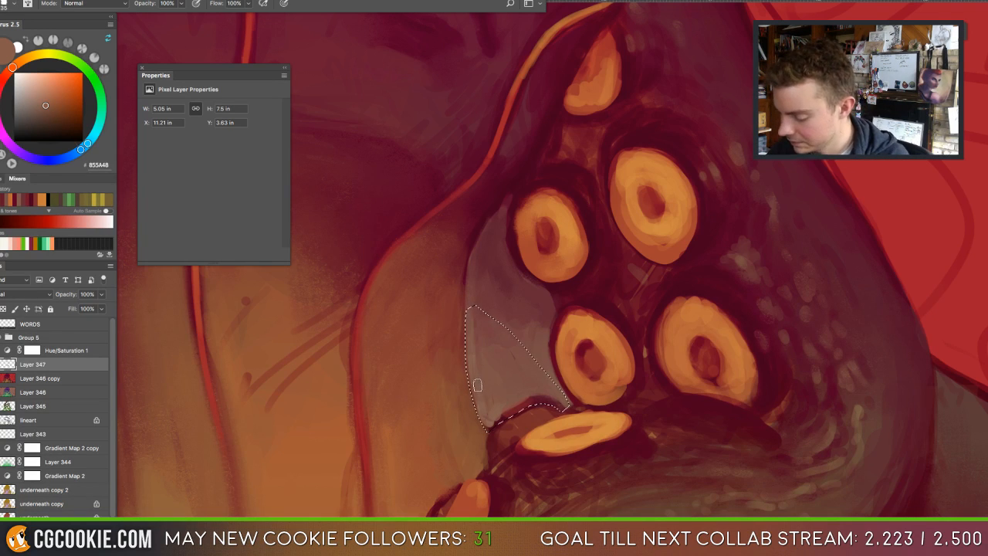
{"action": "key", "text": "]"}
{"action": "left_click", "coordinate": [479, 386], "text": "alt"}
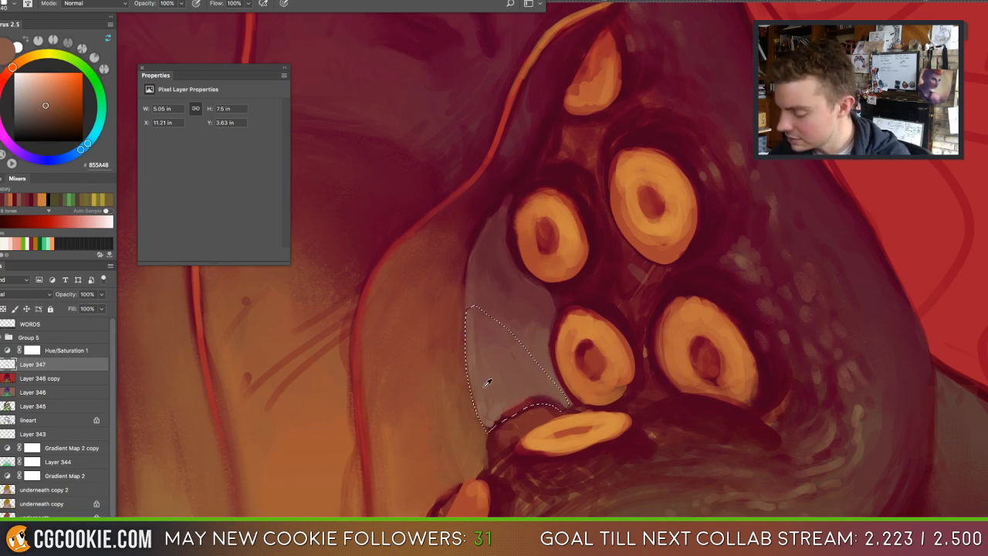
{"action": "key", "text": "]"}
{"action": "key", "text": "]"}
{"action": "key", "text": "]"}
{"action": "key", "text": "]"}
{"action": "mouse_move", "coordinate": [483, 393]}
{"action": "left_mouse_down"}
{"action": "mouse_move", "coordinate": [477, 403]}
{"action": "mouse_move", "coordinate": [466, 361]}
{"action": "mouse_move", "coordinate": [470, 315]}
{"action": "mouse_move", "coordinate": [485, 430]}
{"action": "mouse_move", "coordinate": [514, 409]}
{"action": "mouse_move", "coordinate": [552, 408]}
{"action": "mouse_move", "coordinate": [489, 428]}
{"action": "mouse_move", "coordinate": [507, 394]}
{"action": "mouse_move", "coordinate": [553, 404]}
{"action": "left_mouse_up"}
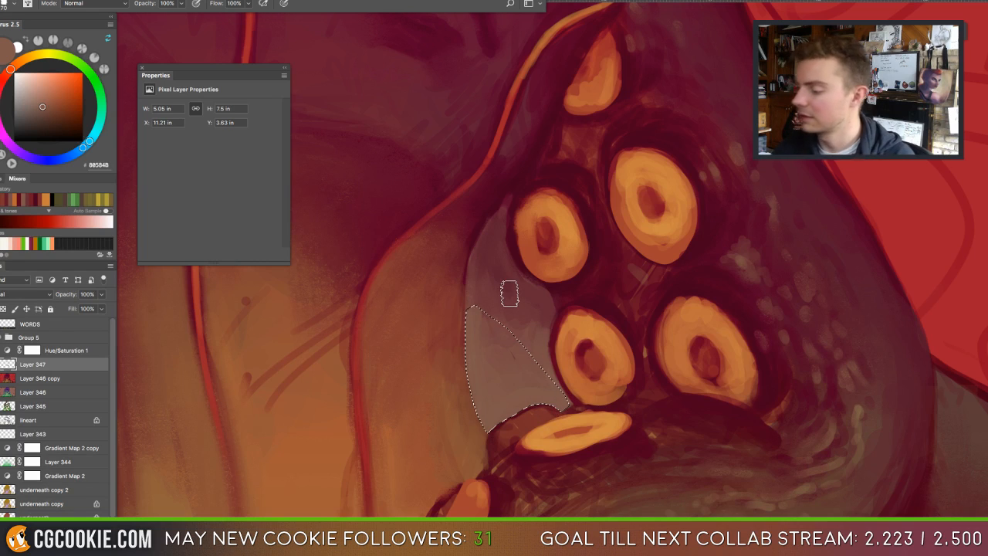
{"action": "key", "text": "ctrl+d"}
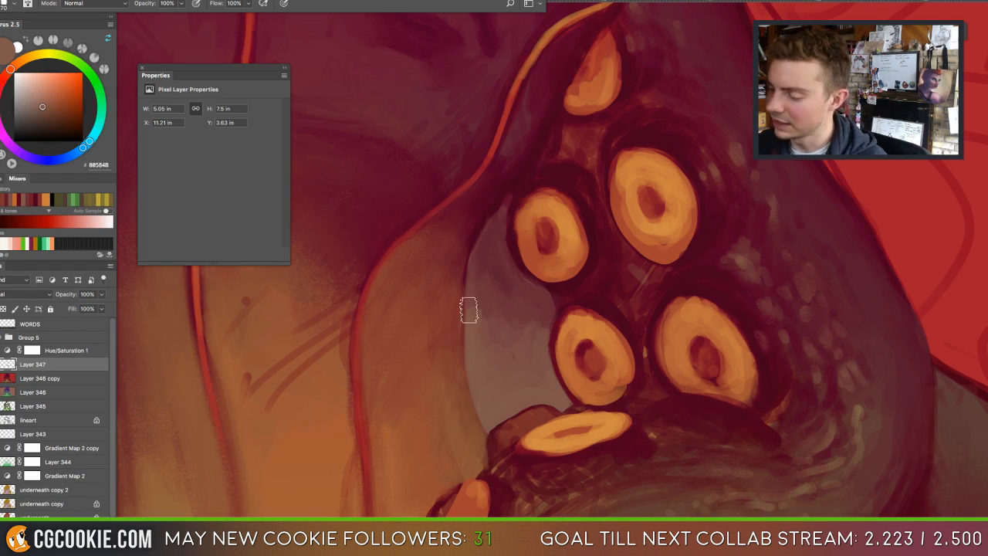
Shade the grey patch with a sampled muted purple-brown, enlarging the brush to 80 px.
{"action": "left_click", "coordinate": [487, 305], "text": "alt"}
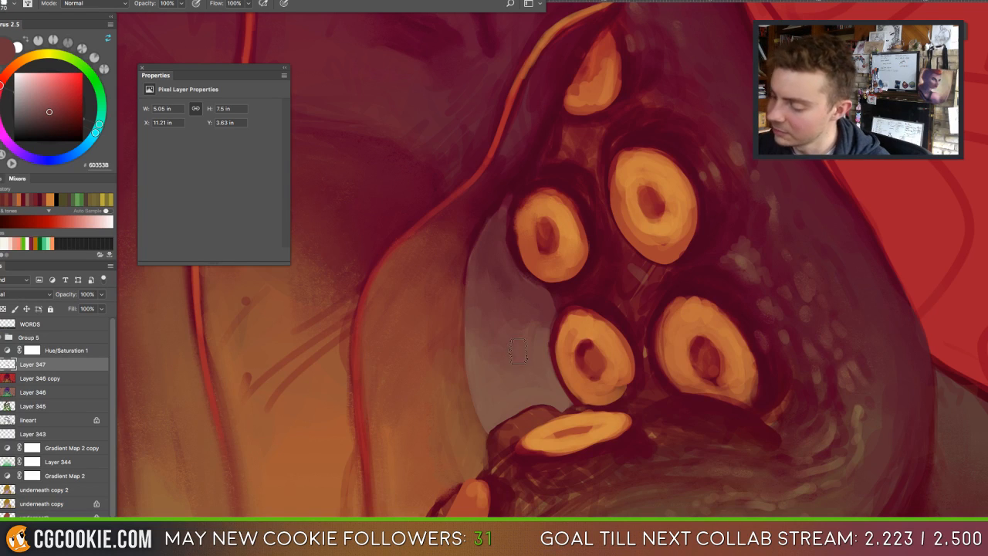
{"action": "key", "text": "bracketright"}
{"action": "key", "text": "bracketright"}
{"action": "key", "text": "bracketright"}
{"action": "key", "text": "bracketright"}
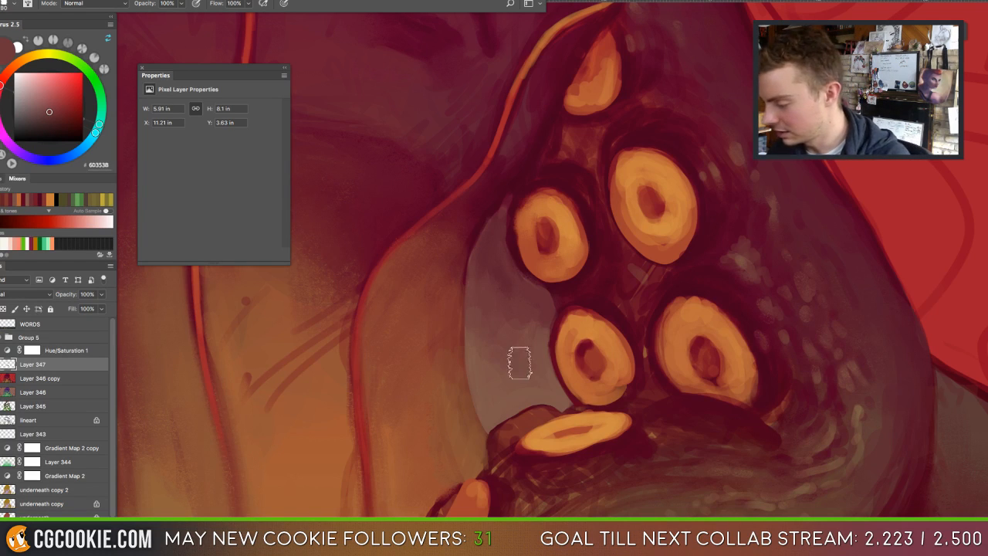
Darken the fold between the grey patch and the flat sucker with sampled dark maroon, using a smaller brush.
{"action": "key", "text": "bracketleft"}
{"action": "key", "text": "bracketleft"}
{"action": "key", "text": "bracketleft"}
{"action": "key", "text": "bracketleft"}
{"action": "key", "text": "bracketleft"}
{"action": "key", "text": "bracketleft"}
{"action": "key", "text": "bracketleft"}
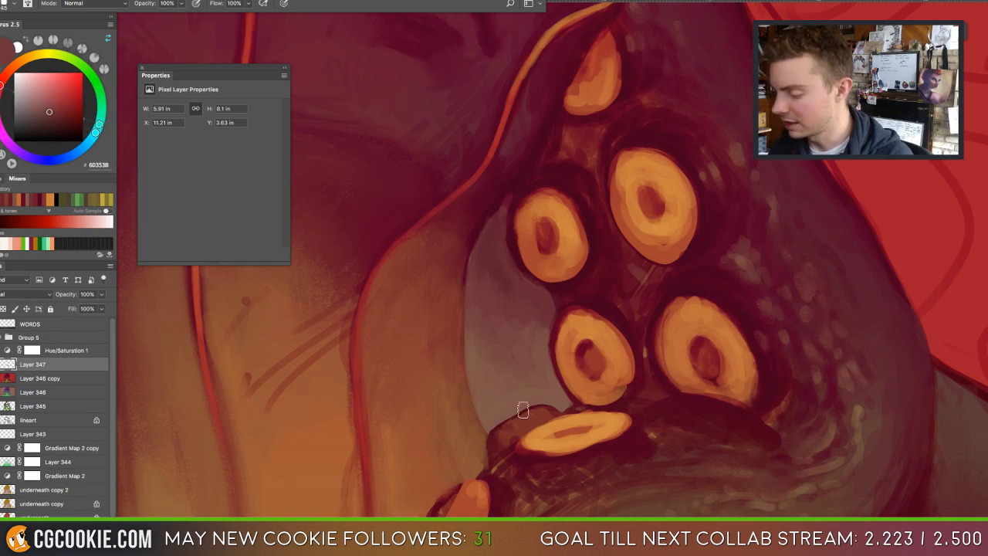
{"action": "left_click", "coordinate": [493, 433], "text": "alt"}
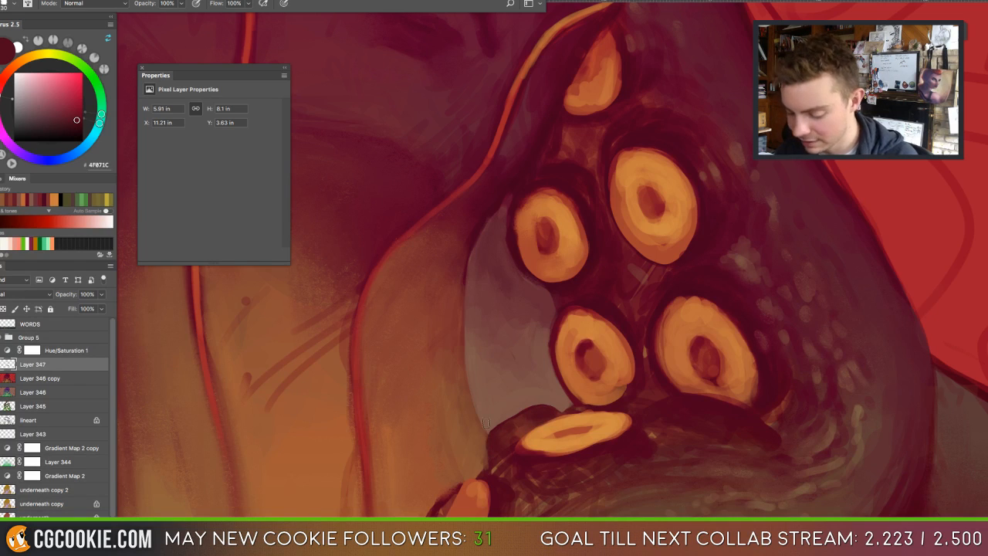
Lasso the neck area beside the dark fold, paint it with sampled brown to sharpen the fold's edge, and deselect.
{"action": "key", "text": "l"}
{"action": "mouse_move", "coordinate": [488, 434]}
{"action": "left_mouse_down"}
{"action": "mouse_move", "coordinate": [494, 469]}
{"action": "mouse_move", "coordinate": [468, 490]}
{"action": "mouse_move", "coordinate": [452, 489]}
{"action": "mouse_move", "coordinate": [466, 410]}
{"action": "left_mouse_up"}
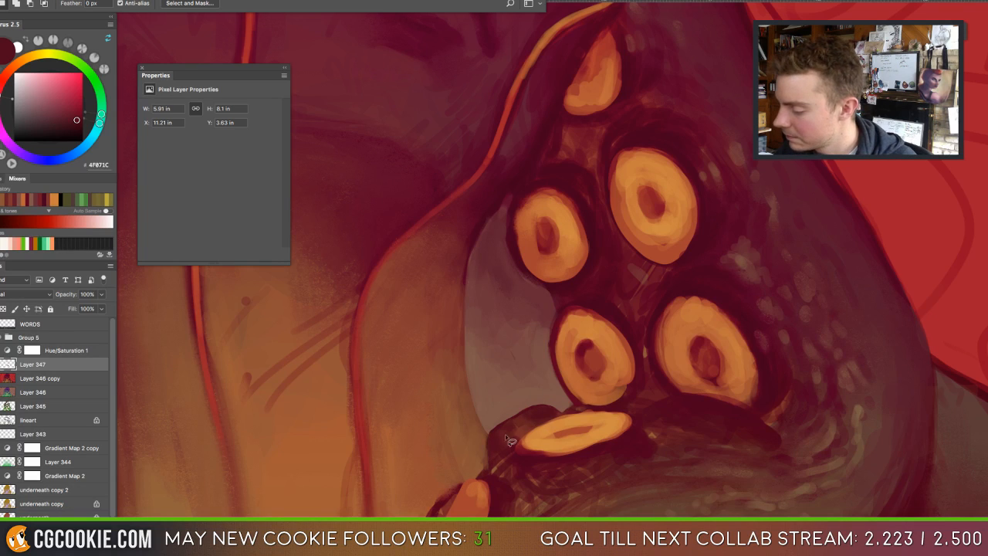
{"action": "key", "text": "b"}
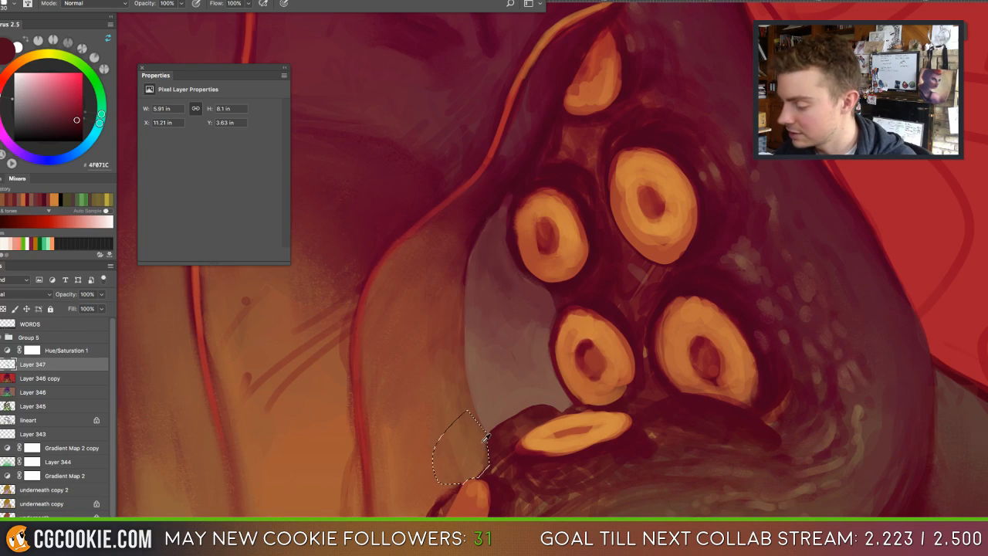
{"action": "left_click", "coordinate": [482, 442], "text": "alt"}
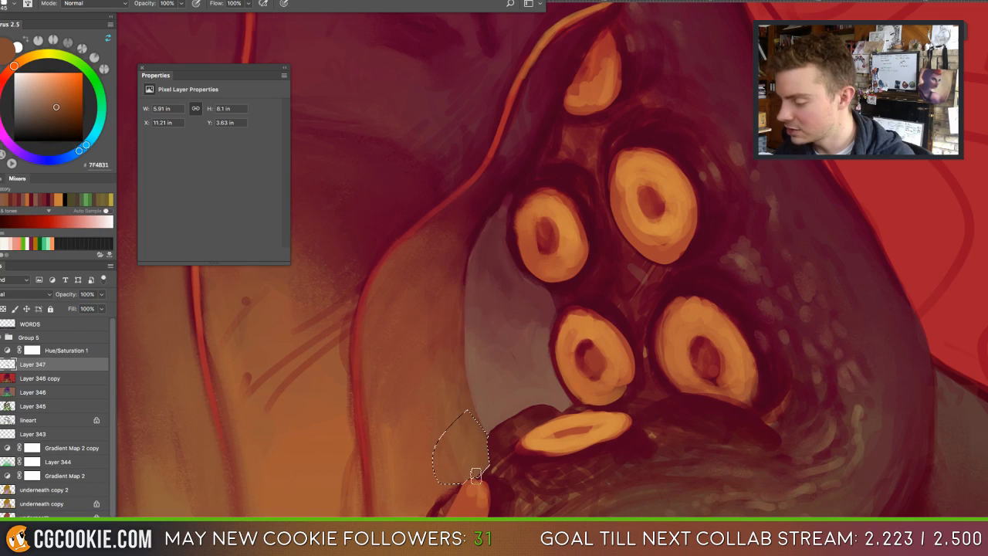
{"action": "key", "text": "ctrl+d"}
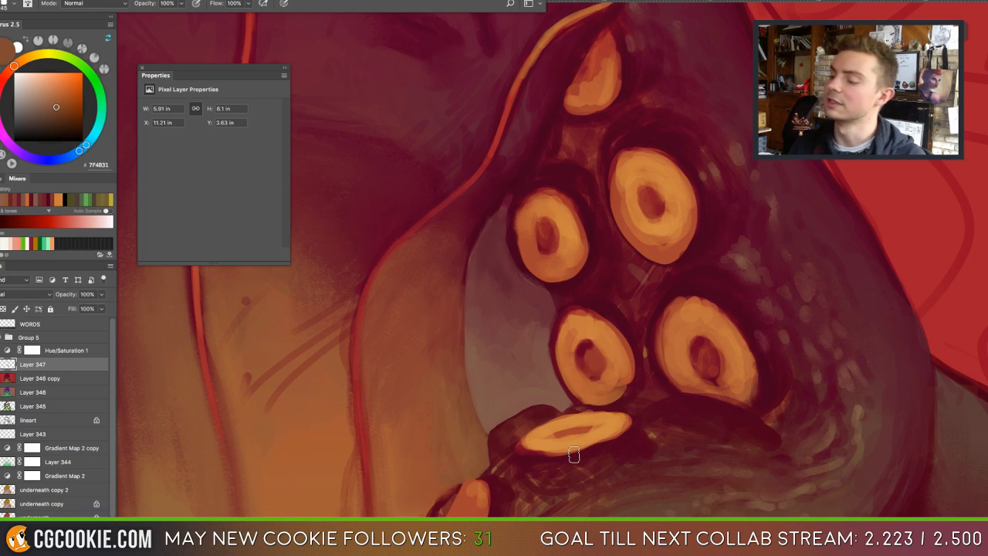
Refine the dark fold beside the flat sucker with sampled maroon and dark red, using a 15 px brush.
{"action": "left_click", "coordinate": [495, 430], "text": "alt"}
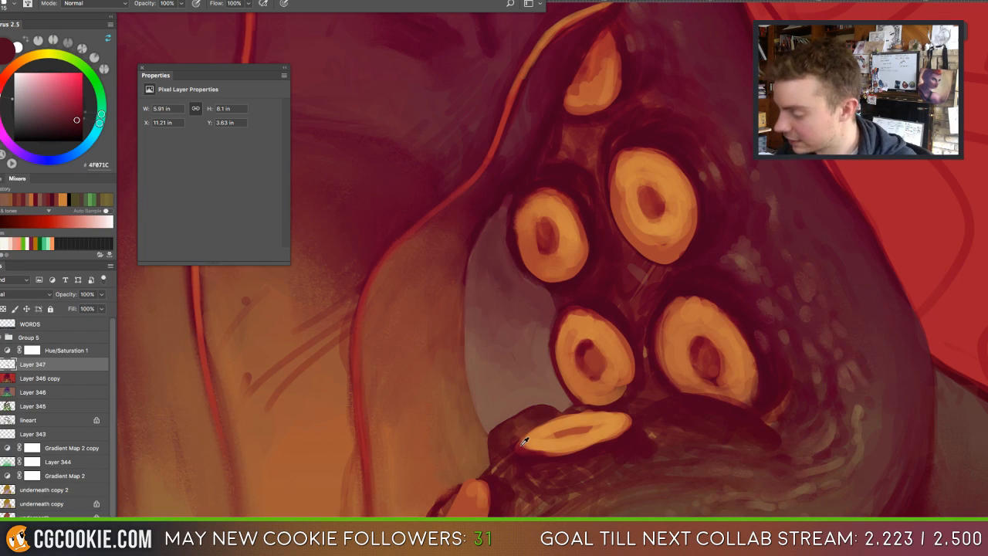
{"action": "left_click", "coordinate": [522, 442], "text": "alt"}
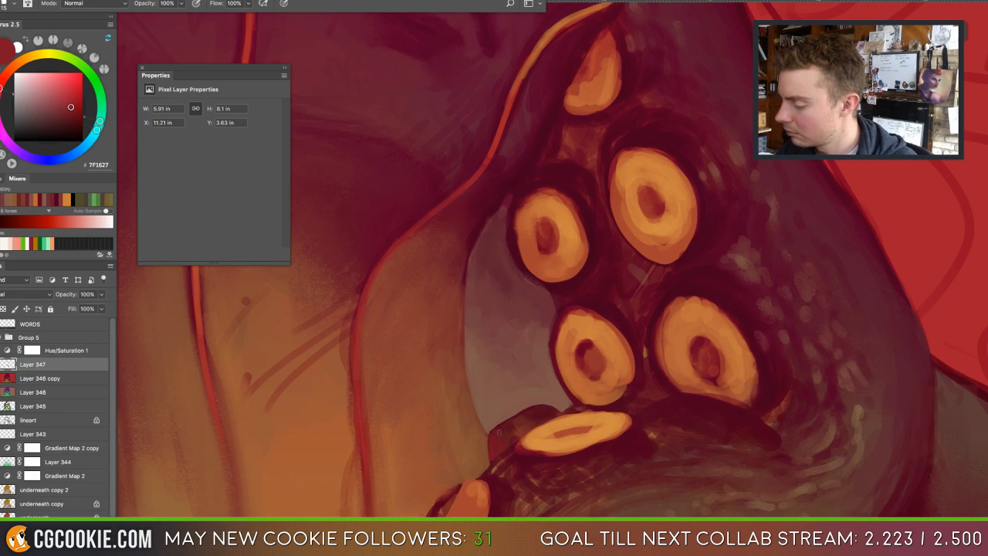
Examine the repainted sucker area against the whole illustration and up close with the interface hidden.
{"action": "key", "text": "ctrl+minus"}
{"action": "key", "text": "ctrl+minus"}
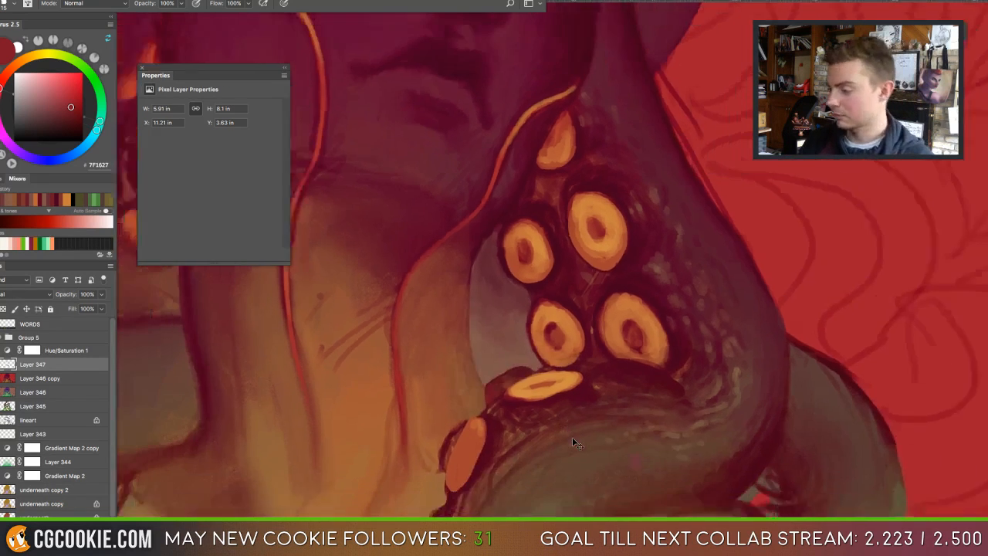
{"action": "key", "text": "ctrl+minus"}
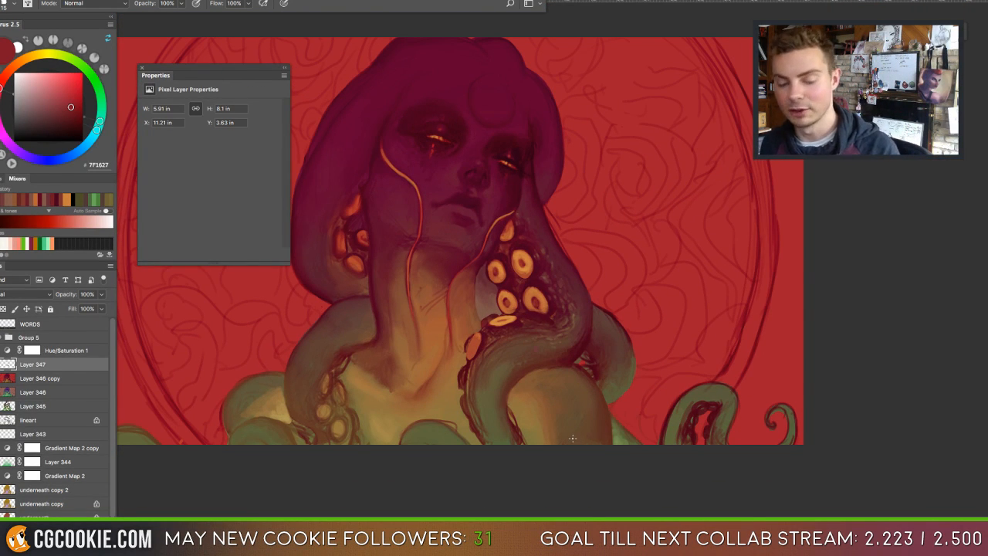
{"action": "key", "text": "ctrl+plus"}
{"action": "key", "text": "ctrl+plus"}
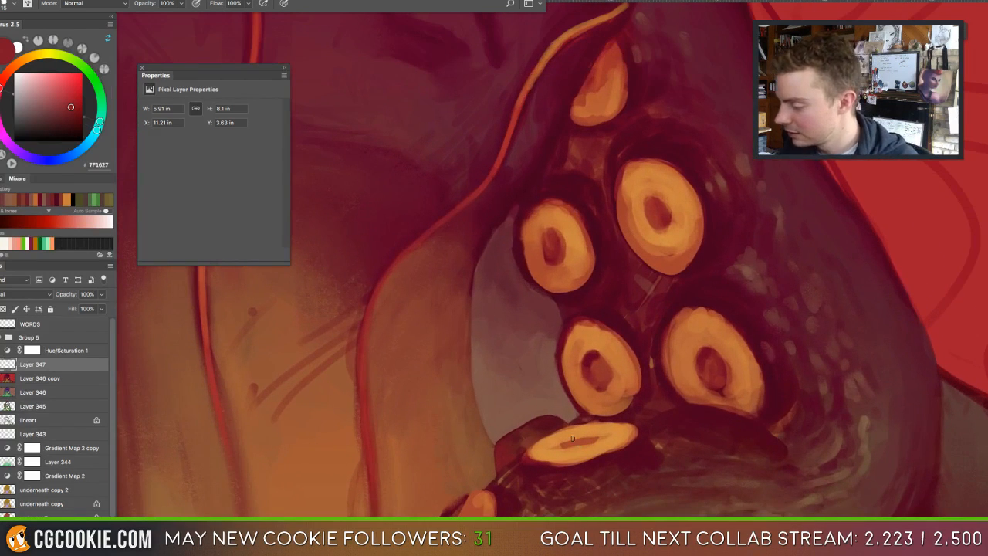
{"action": "left_click_drag", "start_coordinate": [569, 455], "coordinate": [582, 390]}
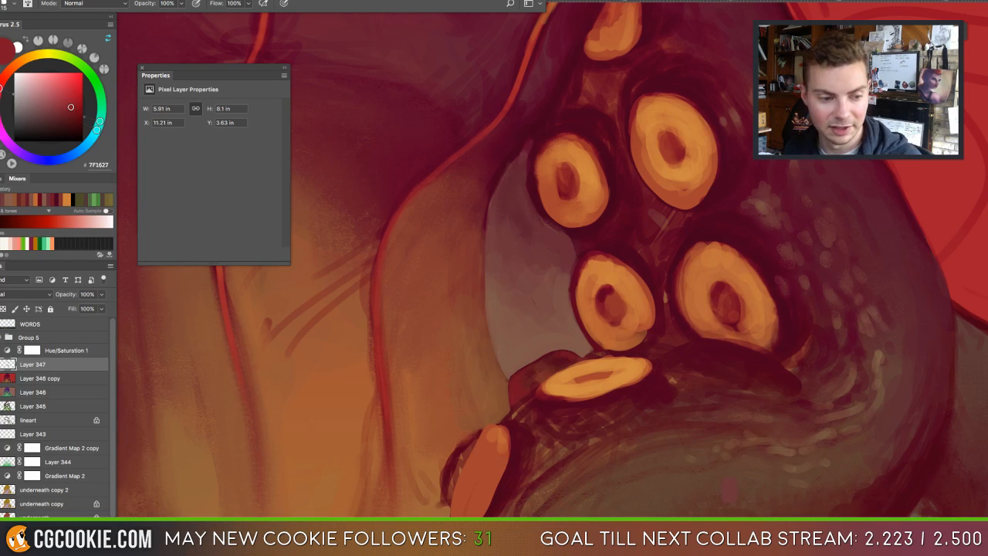
{"action": "key", "text": "Tab"}
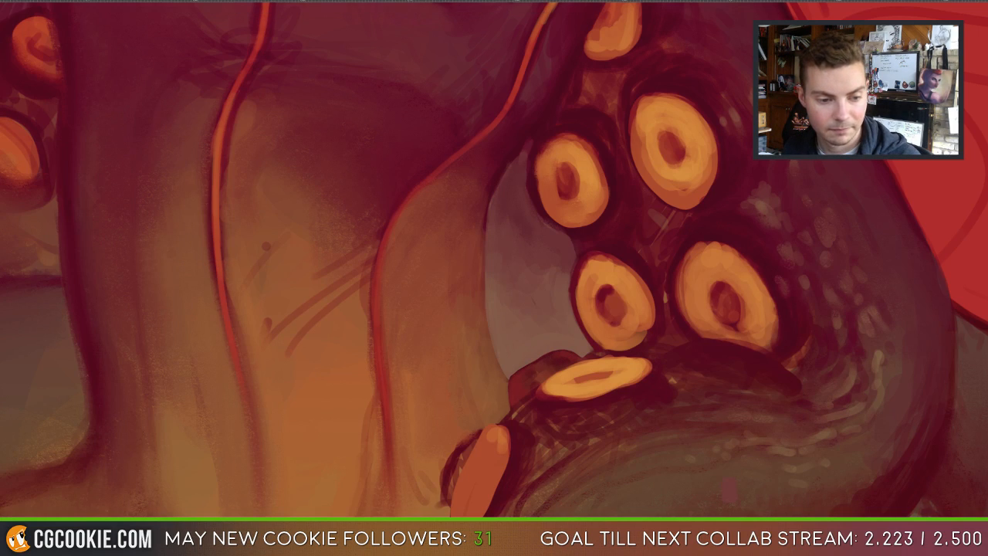
{"action": "key", "text": "Tab"}
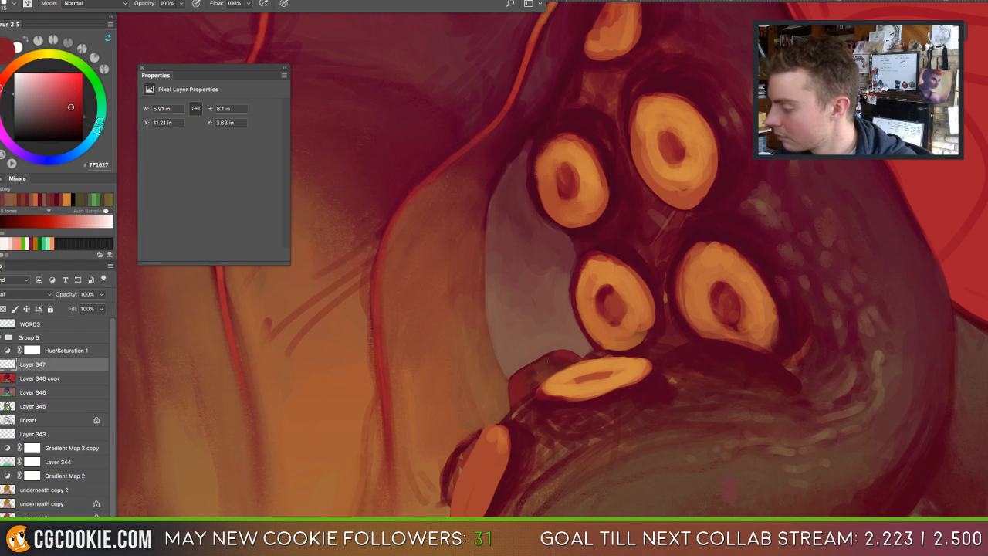
Refine the outlines of the grey patch and dark fold against the neck with sampled maroon and reddish-brown tones.
{"action": "left_click", "coordinate": [546, 205], "text": "alt"}
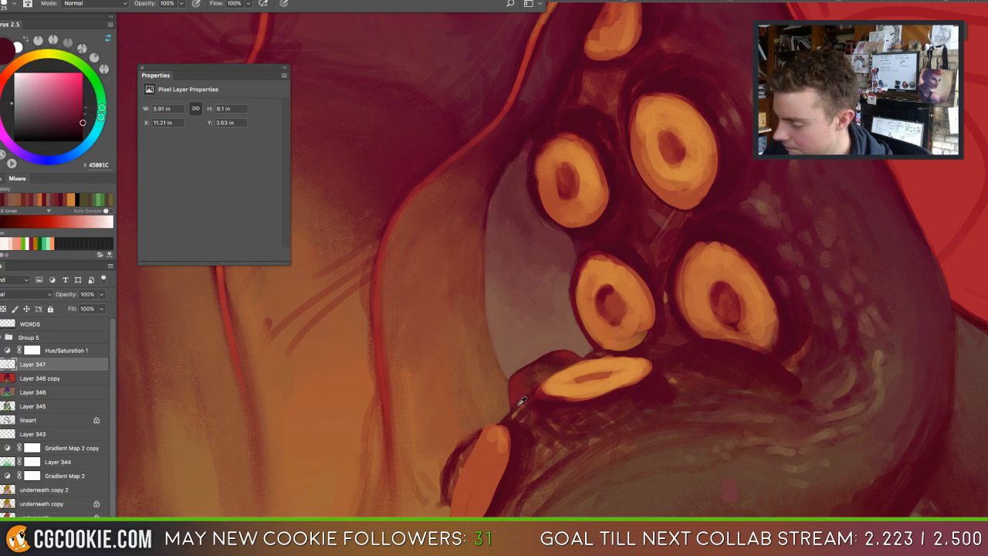
{"action": "left_click", "coordinate": [518, 406], "text": "alt"}
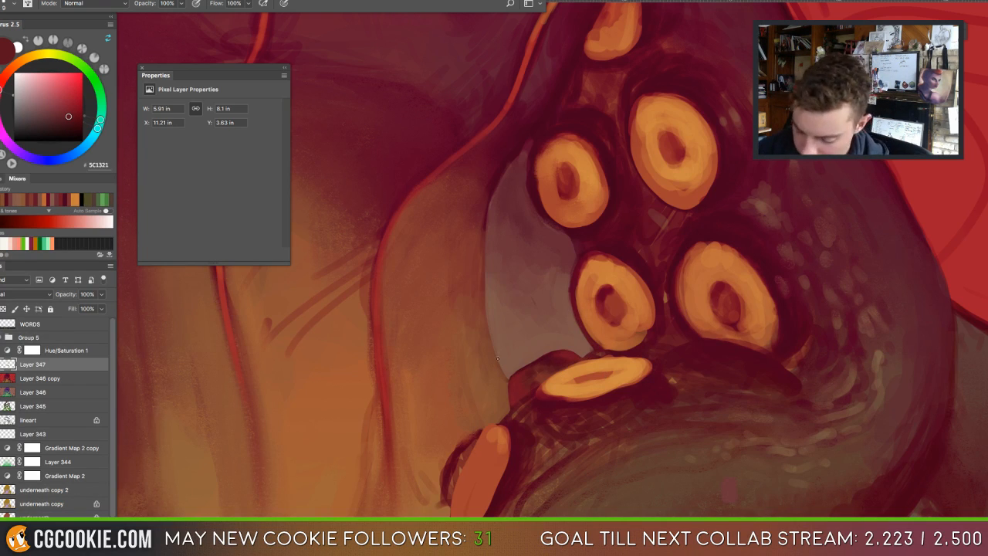
{"action": "left_click", "coordinate": [479, 286], "text": "alt"}
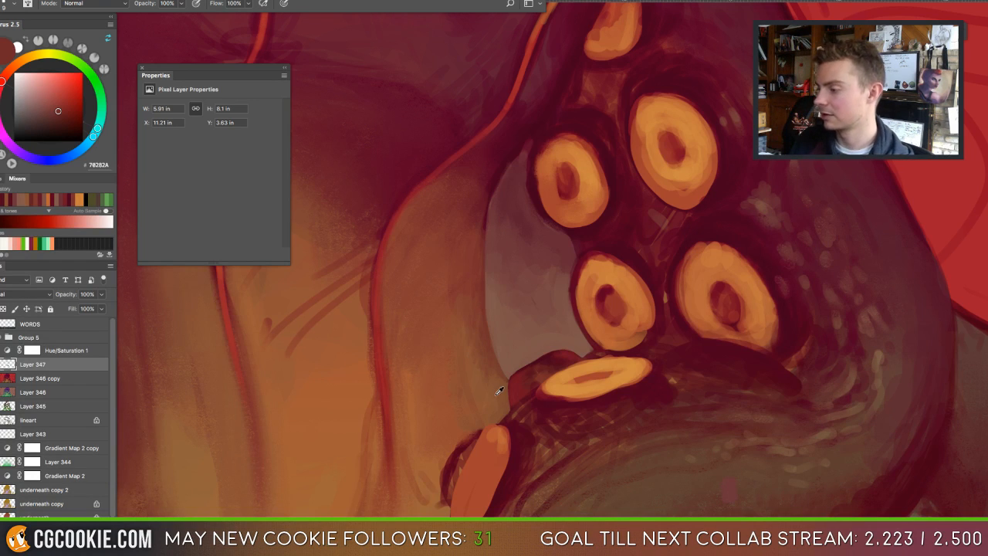
{"action": "scroll", "coordinate": [494, 394], "scroll_direction": "down", "scroll_amount": 10}
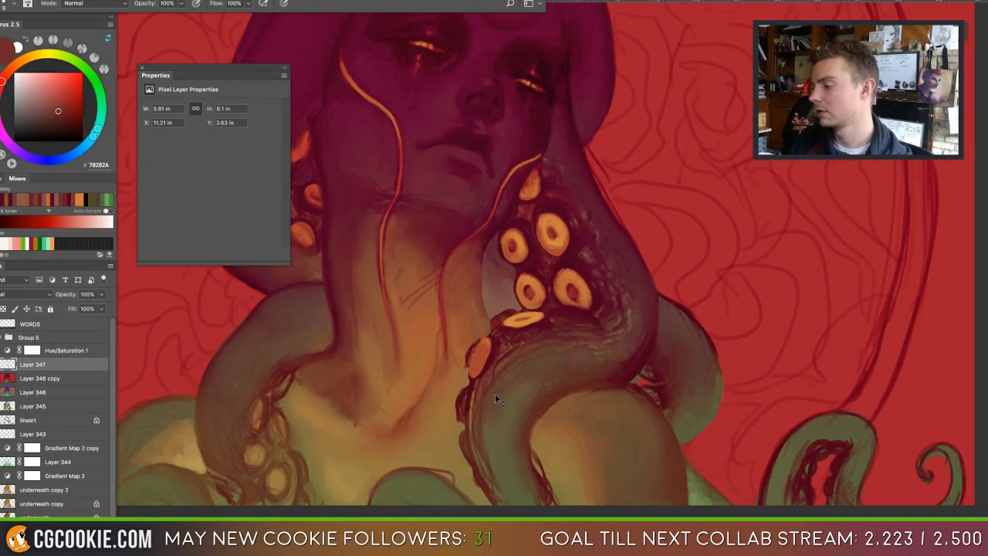
{"action": "scroll", "coordinate": [494, 395], "scroll_direction": "down", "scroll_amount": 2}
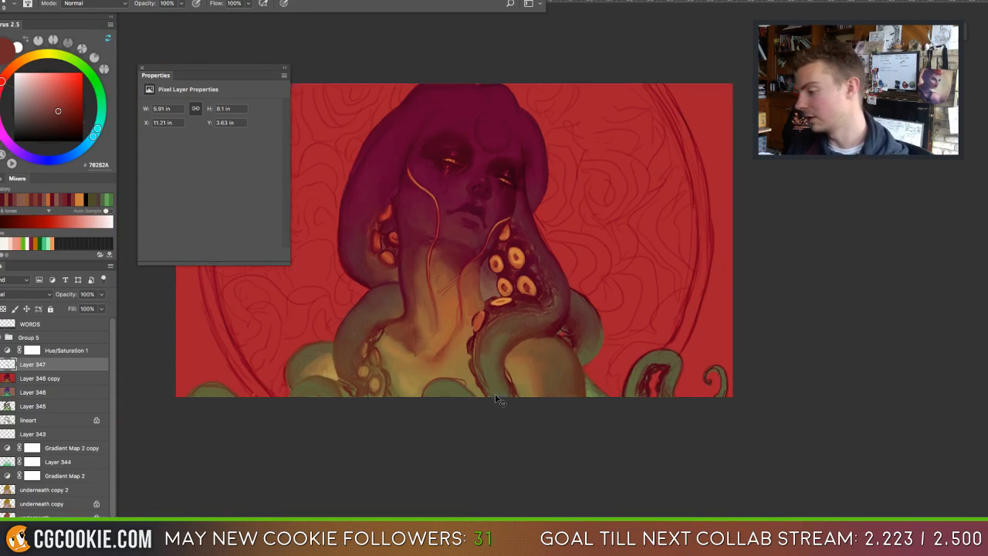
{"action": "scroll", "coordinate": [494, 395], "scroll_direction": "up", "scroll_amount": 6}
{"action": "scroll", "coordinate": [495, 394], "scroll_direction": "up", "scroll_amount": 8}
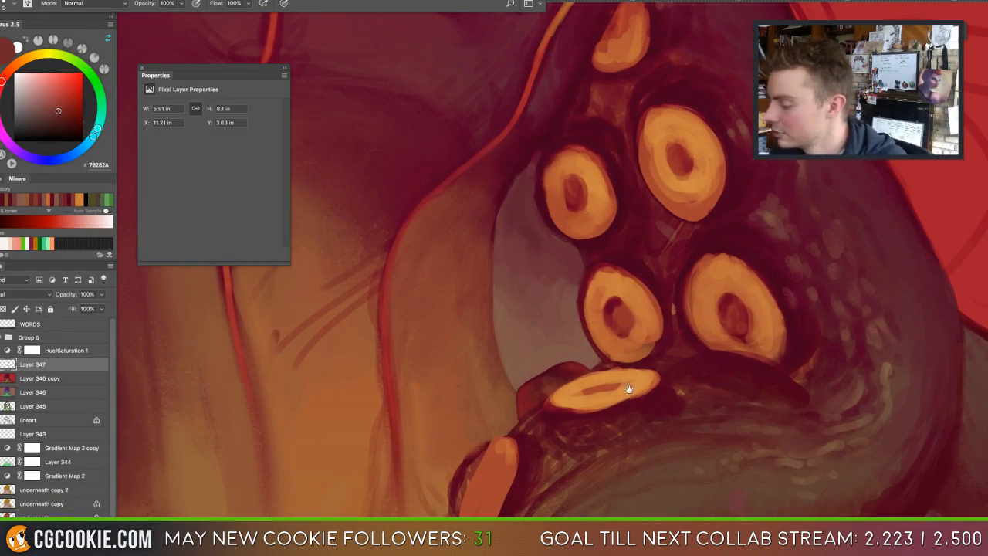
{"action": "scroll", "coordinate": [631, 386], "scroll_direction": "down", "scroll_amount": 4}
{"action": "mouse_move", "coordinate": [691, 337]}
{"action": "left_mouse_down"}
{"action": "mouse_move", "coordinate": [509, 263]}
{"action": "mouse_move", "coordinate": [419, 374]}
{"action": "mouse_move", "coordinate": [480, 467]}
{"action": "mouse_move", "coordinate": [718, 424]}
{"action": "left_mouse_up"}
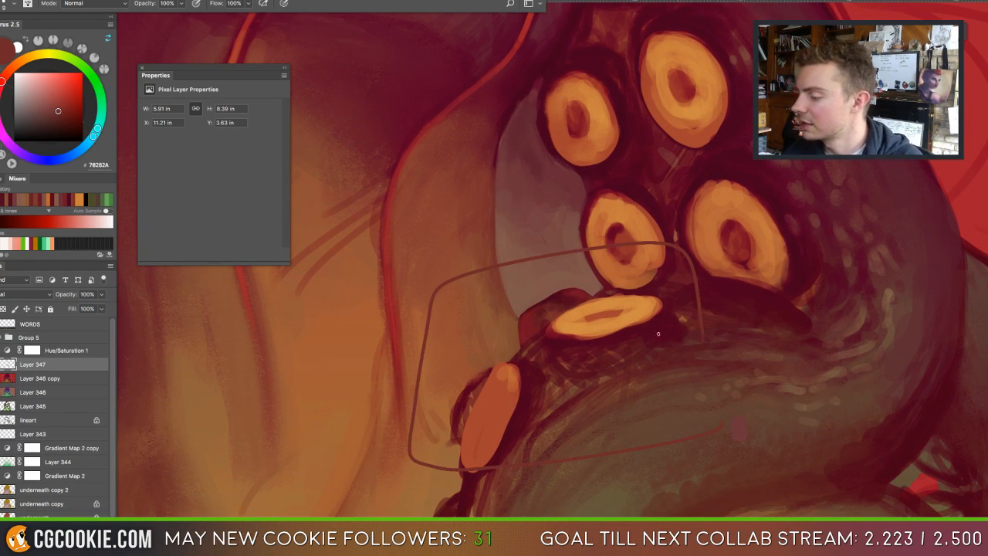
{"action": "key", "text": "super+z"}
Examine the flat sucker and the dark fold around it against the whole illustration and up close.
{"action": "left_click", "coordinate": [551, 341], "text": "alt"}
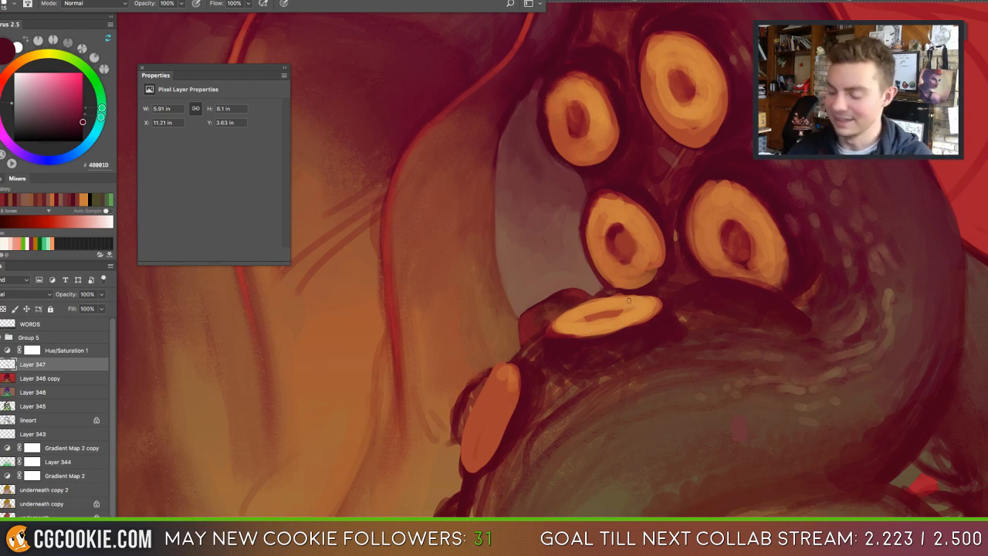
{"action": "key", "text": "super+minus"}
{"action": "key", "text": "super+minus"}
{"action": "key", "text": "super+minus"}
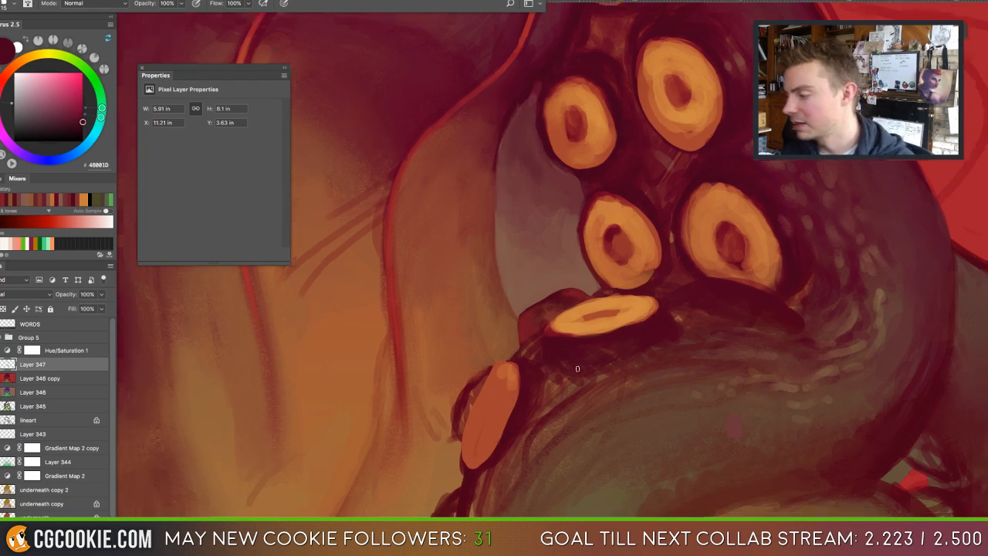
{"action": "key", "text": "super+minus"}
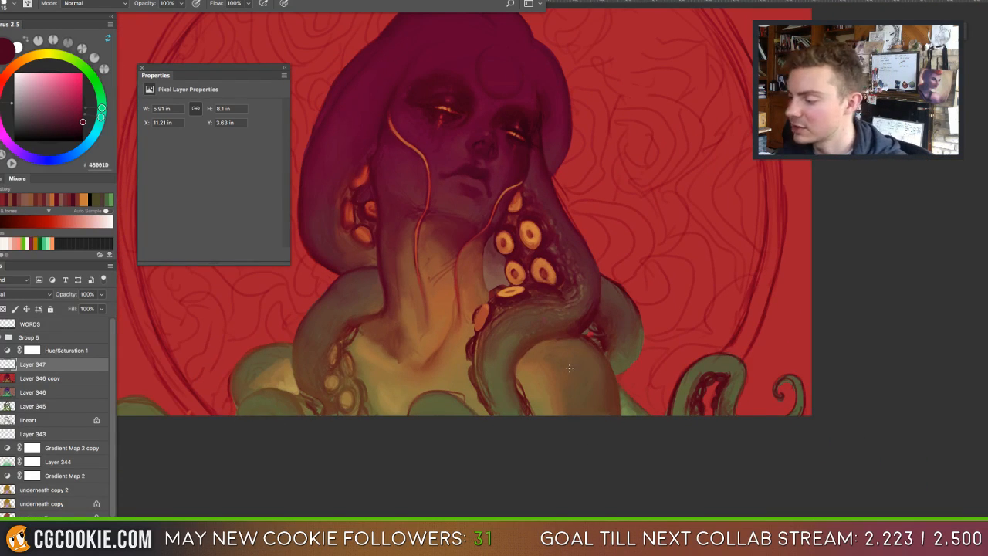
{"action": "key", "text": "super+plus"}
{"action": "key", "text": "super+plus"}
{"action": "key", "text": "super+plus"}
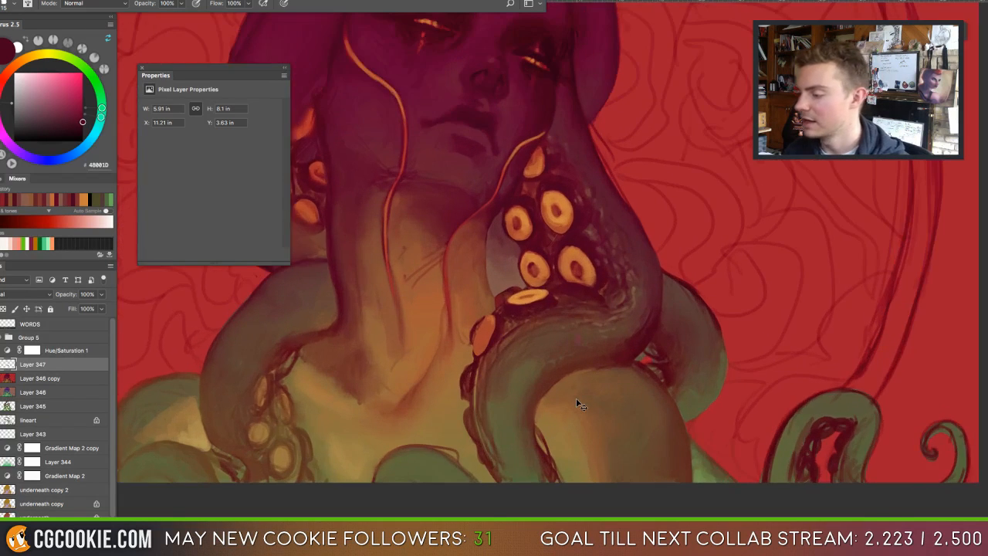
{"action": "key", "text": "super+plus"}
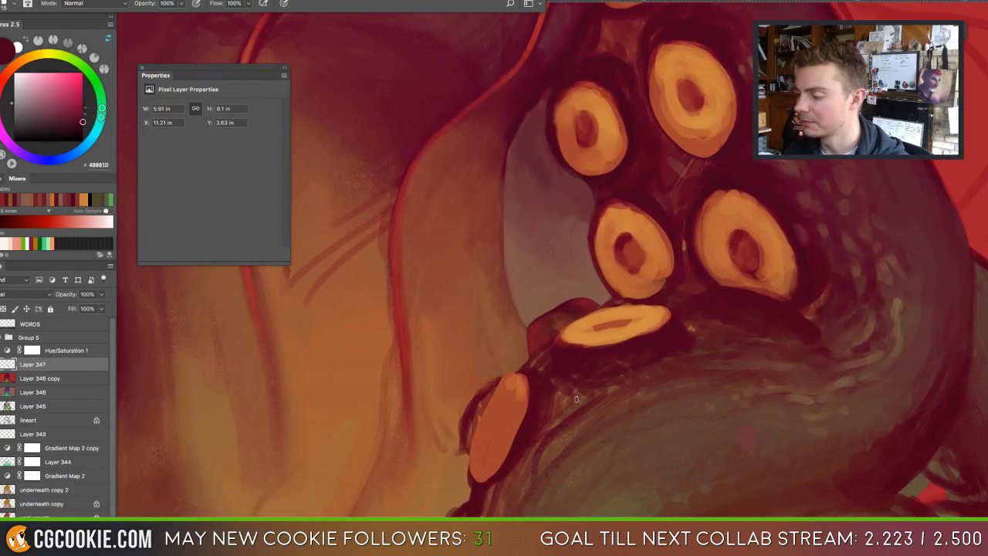
Paint the flat sucker's dark red side beneath its orange face, and trim the face's edge with sampled maroon #4C031D.
{"action": "left_click", "coordinate": [529, 336], "text": "alt"}
{"action": "left_click", "coordinate": [66, 95]}
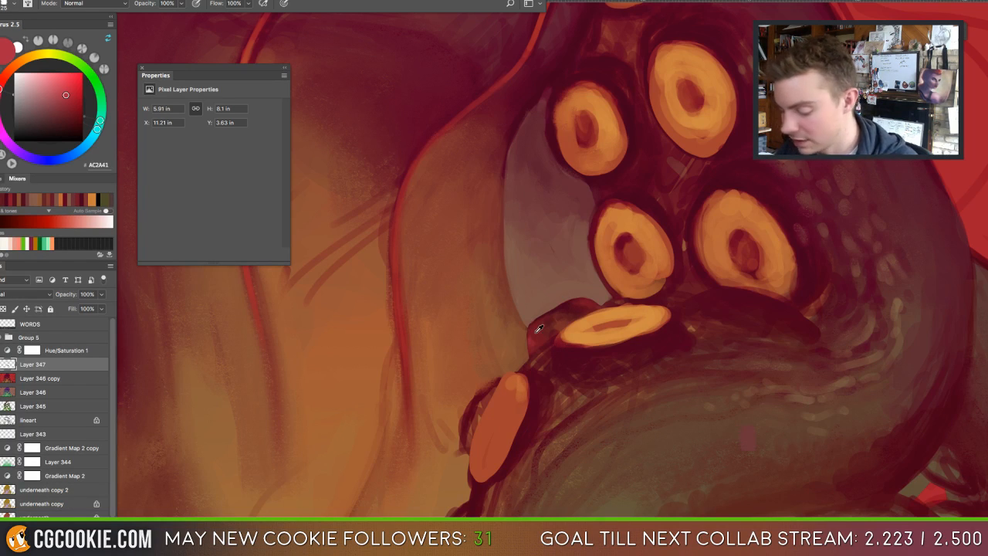
{"action": "left_click", "coordinate": [574, 353], "text": "alt"}
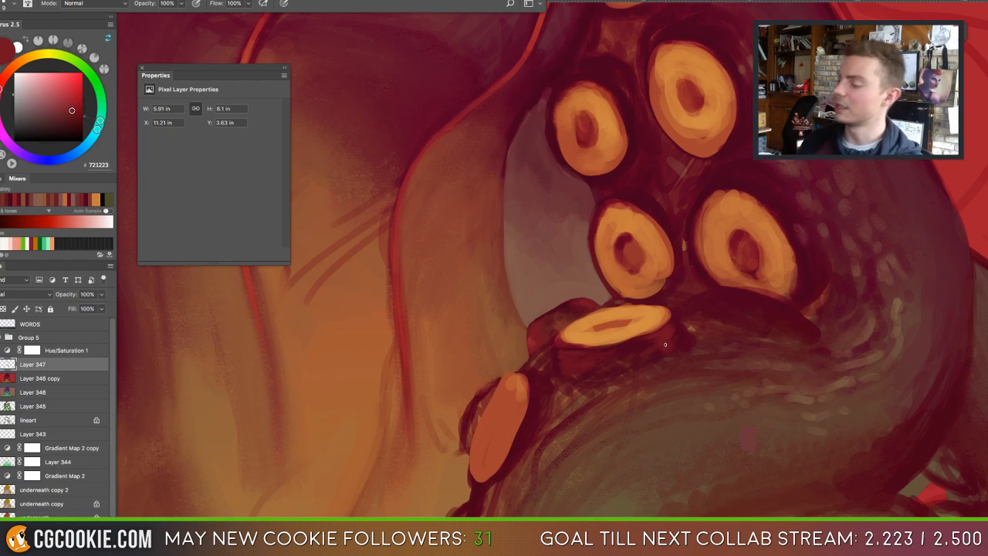
{"action": "left_click", "coordinate": [643, 294], "text": "alt"}
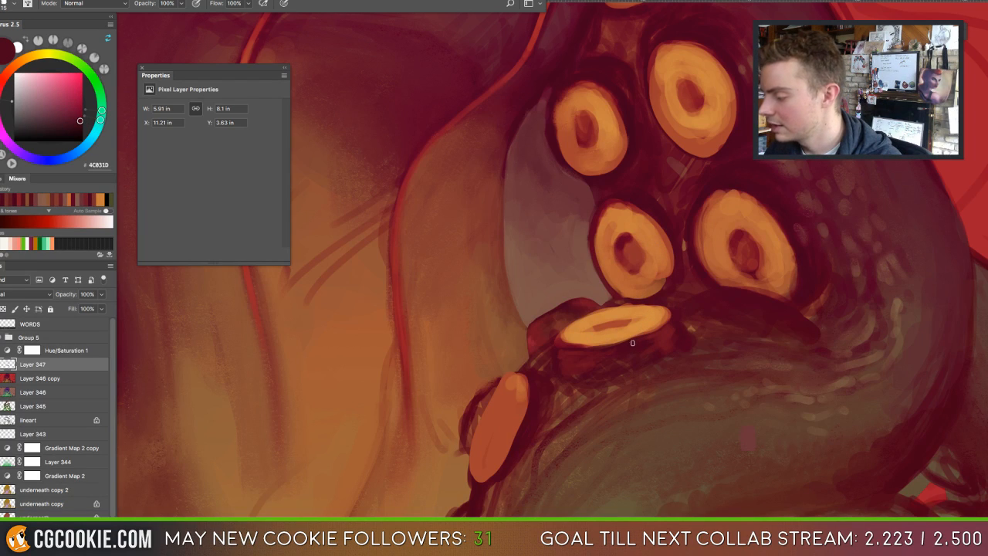
{"action": "left_click_drag", "start_coordinate": [610, 346], "coordinate": [669, 313]}
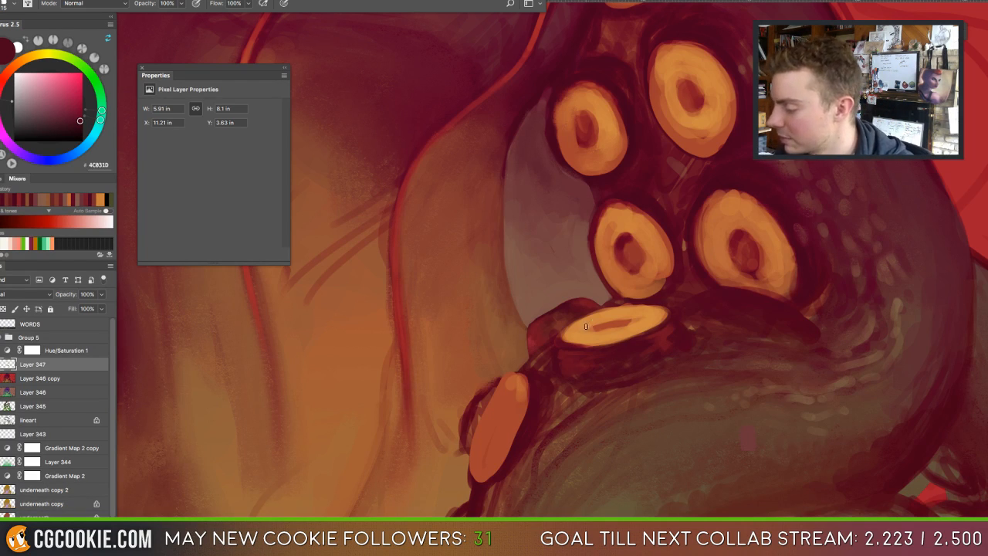
Reshape the flat sucker's central opening into a small dark oval with sampled oranges, reddish brown and maroon.
{"action": "left_click", "coordinate": [587, 322], "text": "alt"}
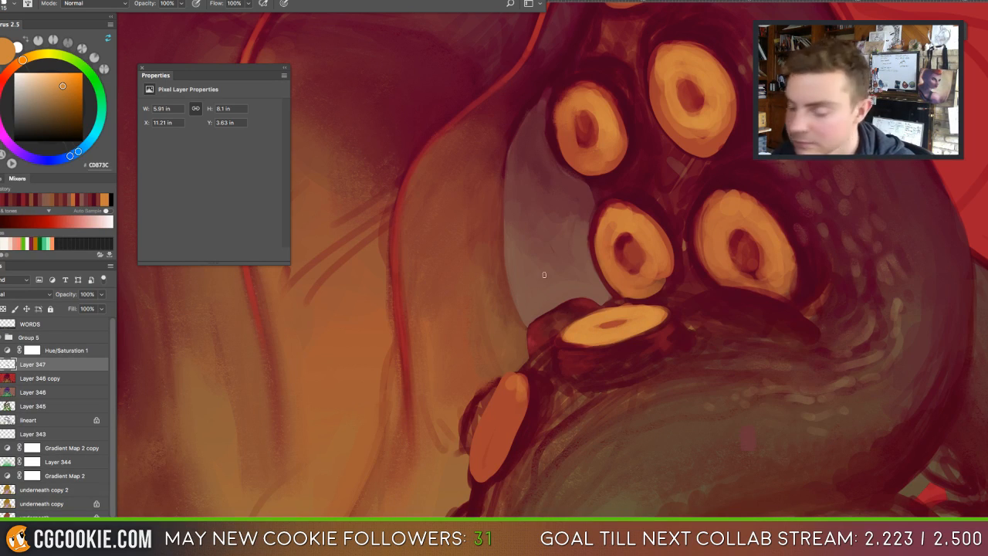
{"action": "left_click", "coordinate": [621, 323], "text": "alt"}
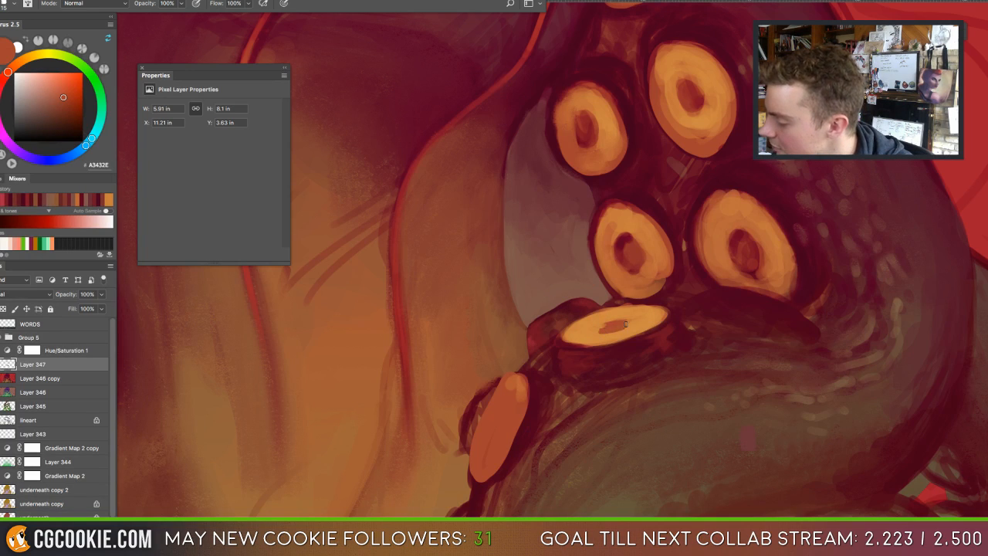
{"action": "mouse_move", "coordinate": [602, 330]}
{"action": "left_mouse_down"}
{"action": "mouse_move", "coordinate": [628, 325]}
{"action": "mouse_move", "coordinate": [605, 330]}
{"action": "left_mouse_up"}
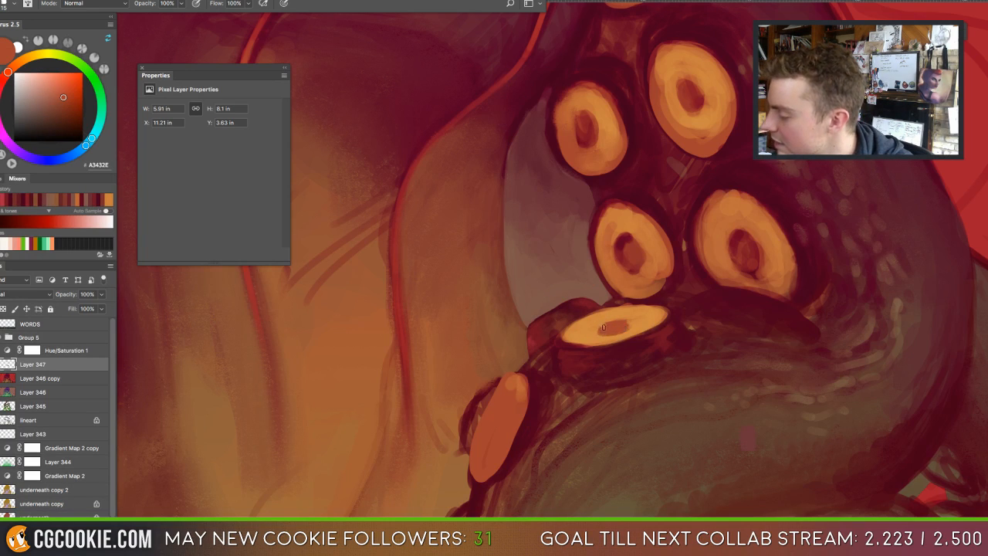
{"action": "left_click", "coordinate": [597, 326], "text": "alt"}
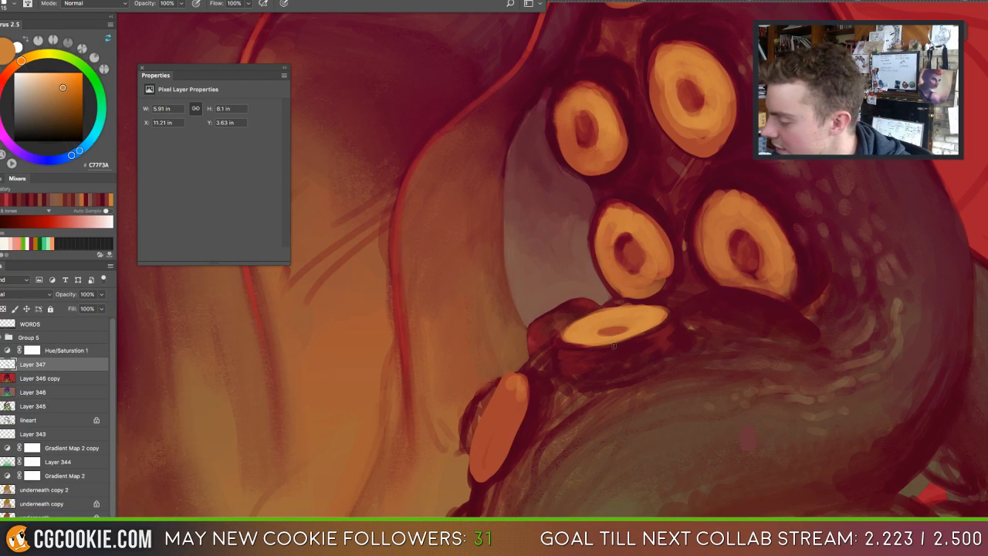
{"action": "left_click", "coordinate": [612, 330], "text": "alt"}
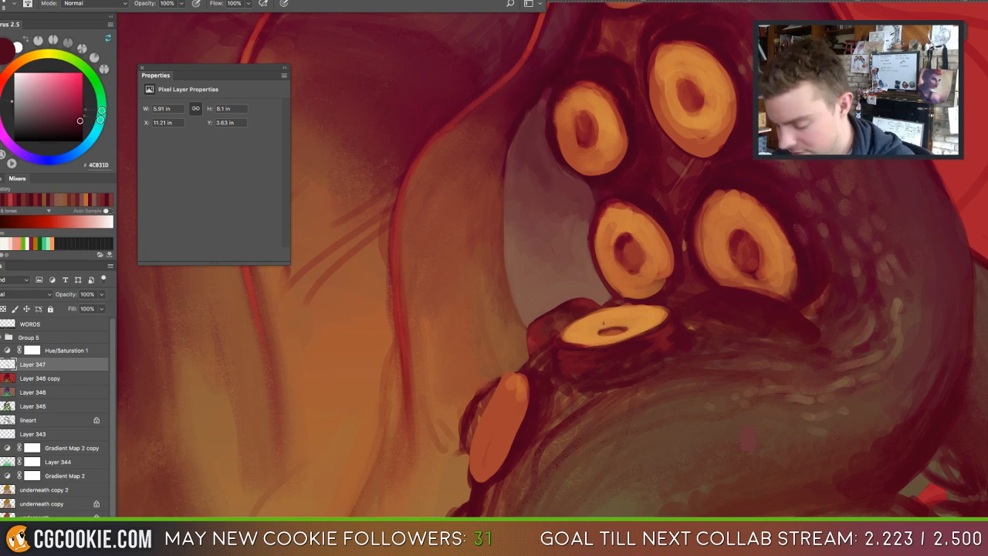
{"action": "left_click", "coordinate": [603, 310], "text": "alt"}
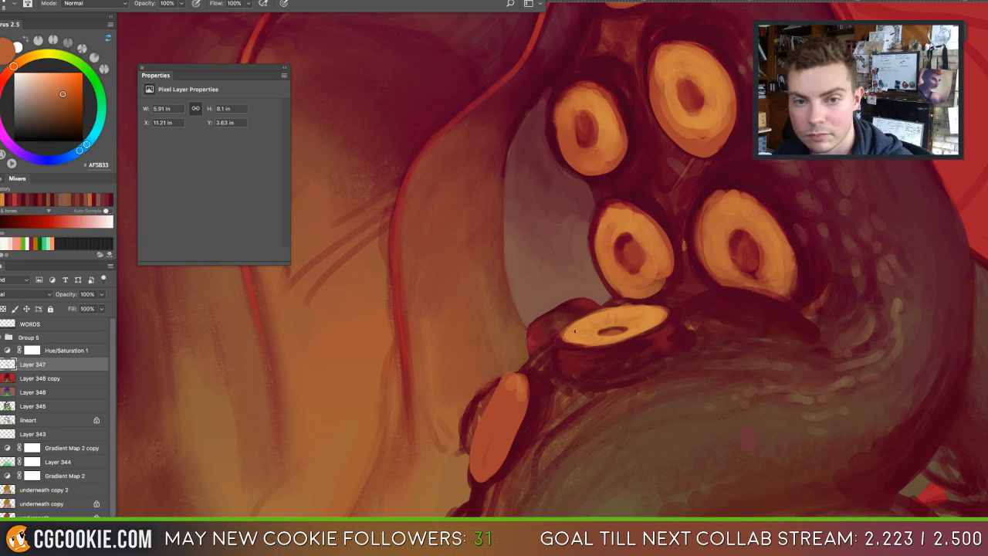
Refine the flat sucker's outline with dark maroon #400517, and touch up its side and face with sampled dark reds and reddish orange.
{"action": "left_click", "coordinate": [655, 329], "text": "alt"}
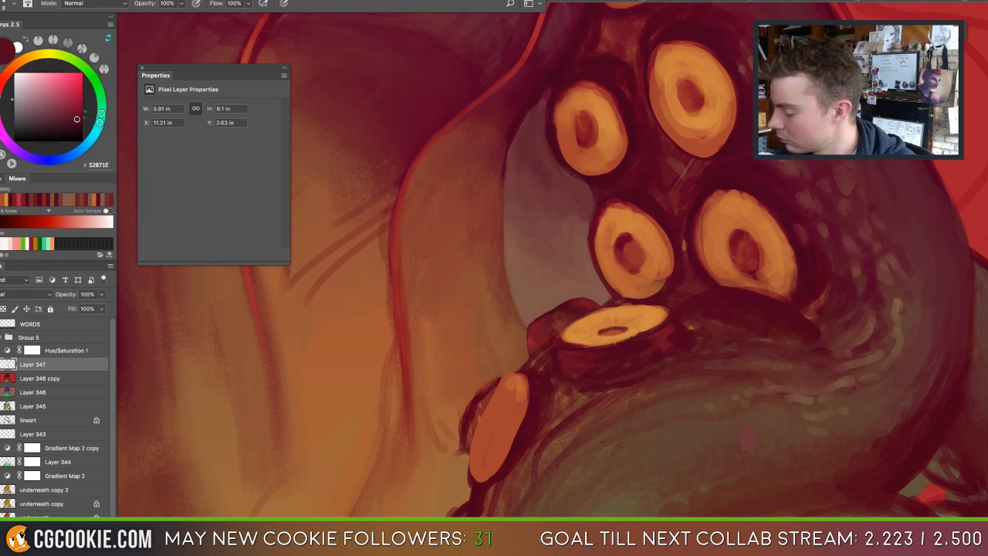
{"action": "left_click", "coordinate": [79, 119]}
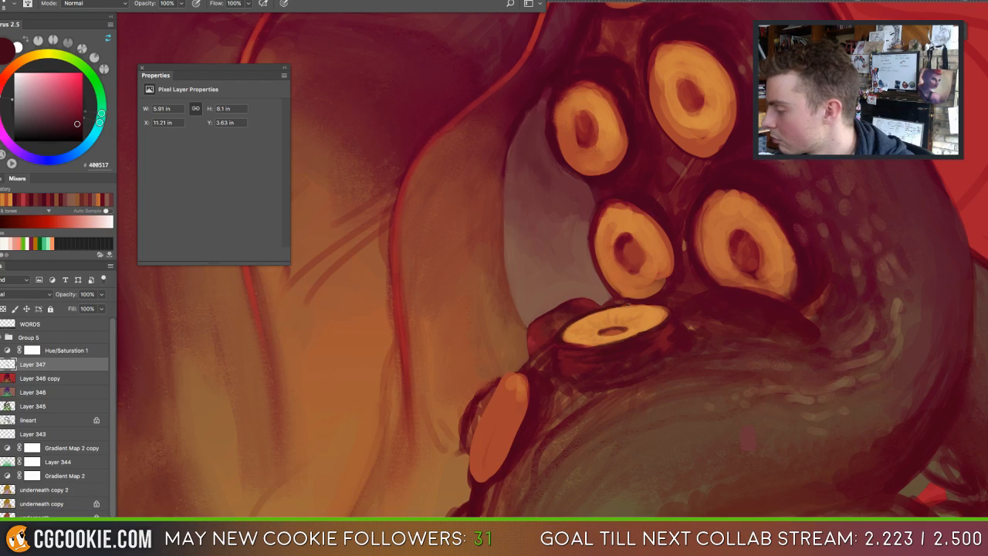
{"action": "left_click_drag", "start_coordinate": [640, 305], "coordinate": [666, 310]}
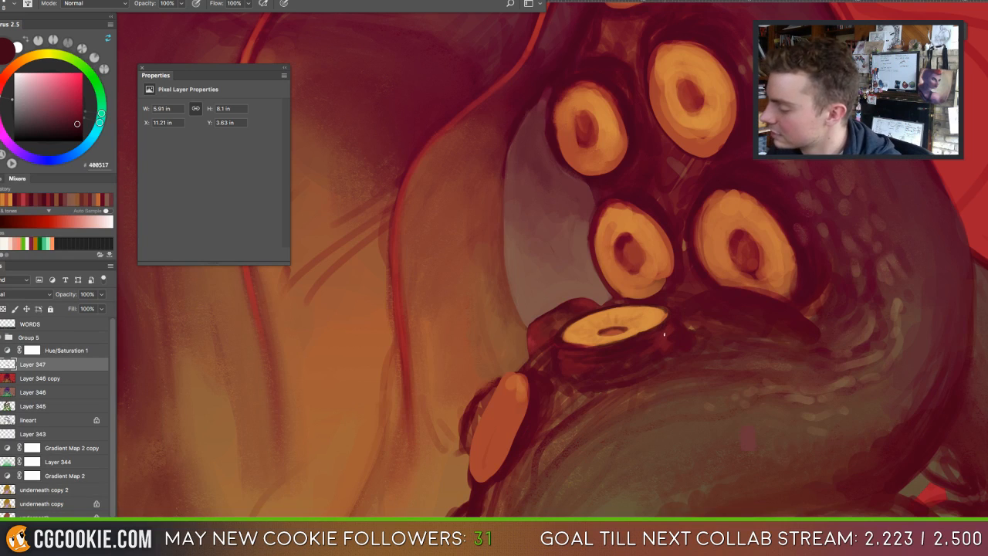
{"action": "left_click", "coordinate": [664, 333], "text": "alt"}
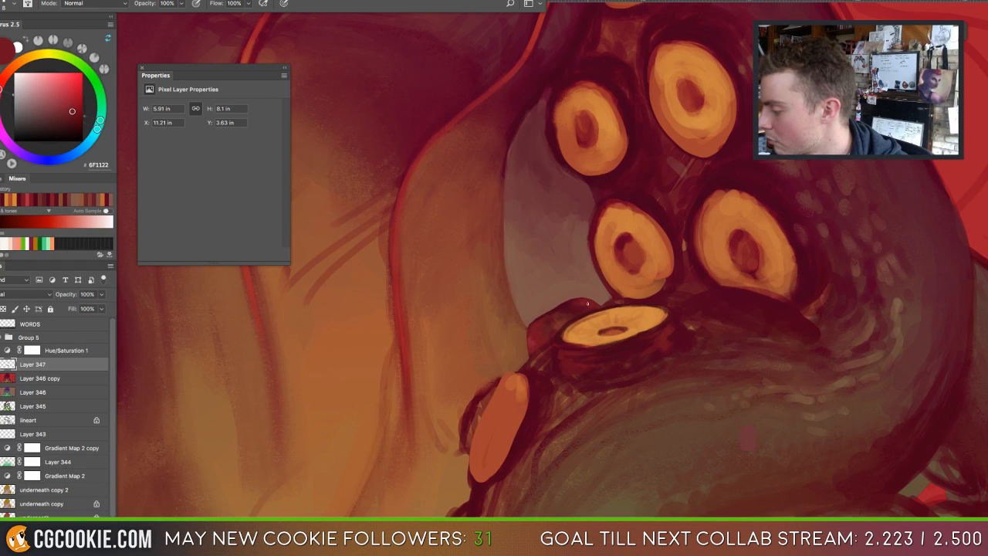
{"action": "left_click", "coordinate": [587, 305], "text": "alt"}
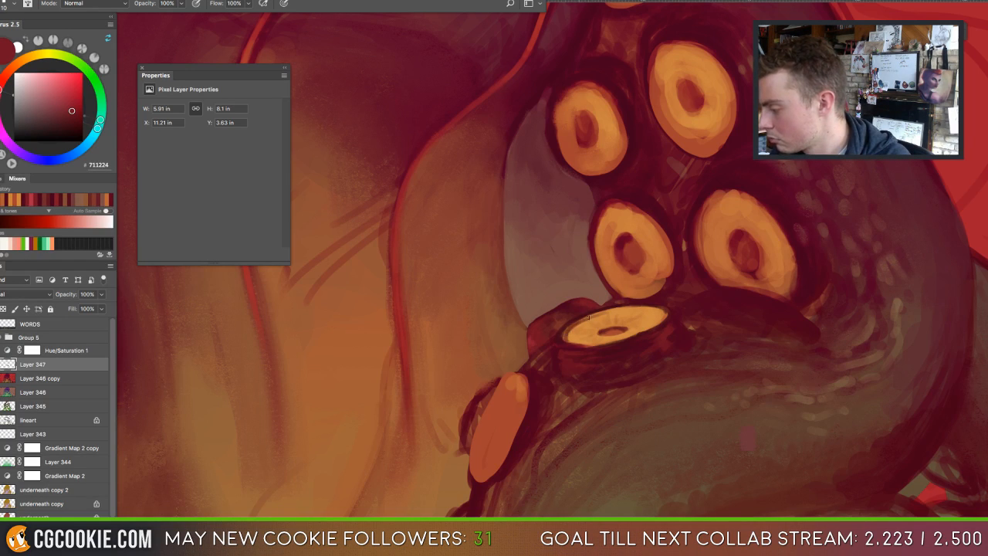
{"action": "left_click", "coordinate": [616, 326], "text": "alt"}
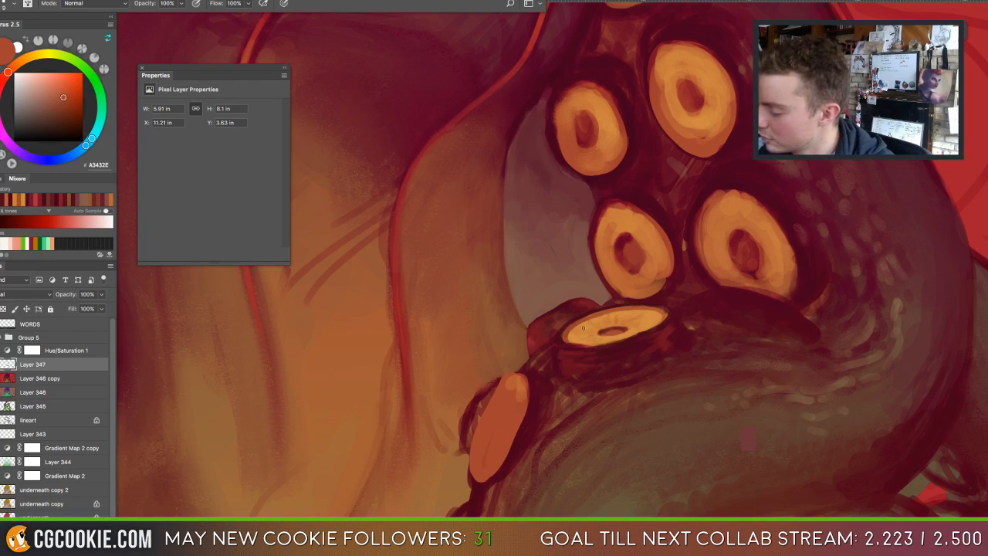
Examine the repainted flat sucker against the whole illustration and at a medium magnification.
{"action": "key", "text": "shift+b"}
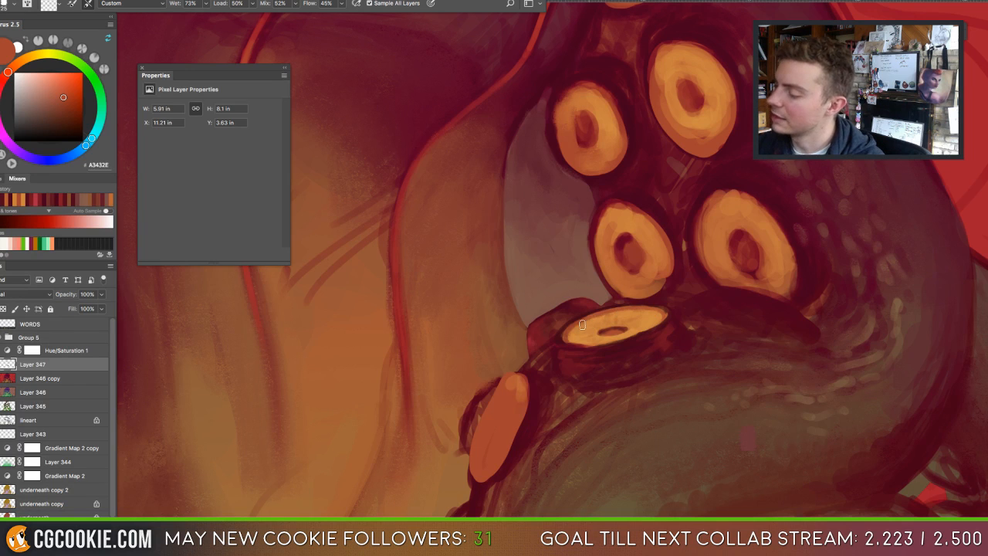
{"action": "key", "text": "super+minus"}
{"action": "key", "text": "super+minus"}
{"action": "key", "text": "super+minus"}
{"action": "key", "text": "super+minus"}
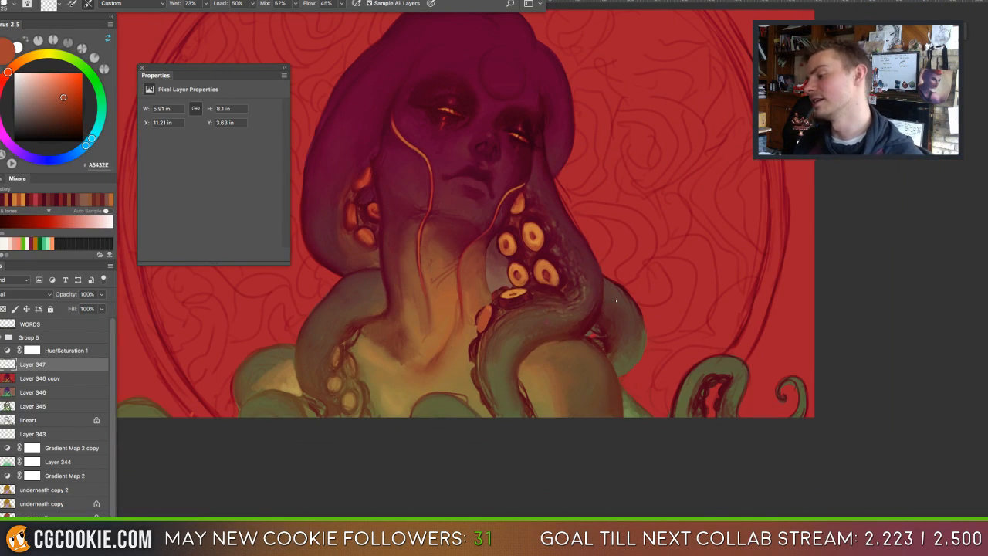
{"action": "key", "text": "super+plus"}
{"action": "key", "text": "super+plus"}
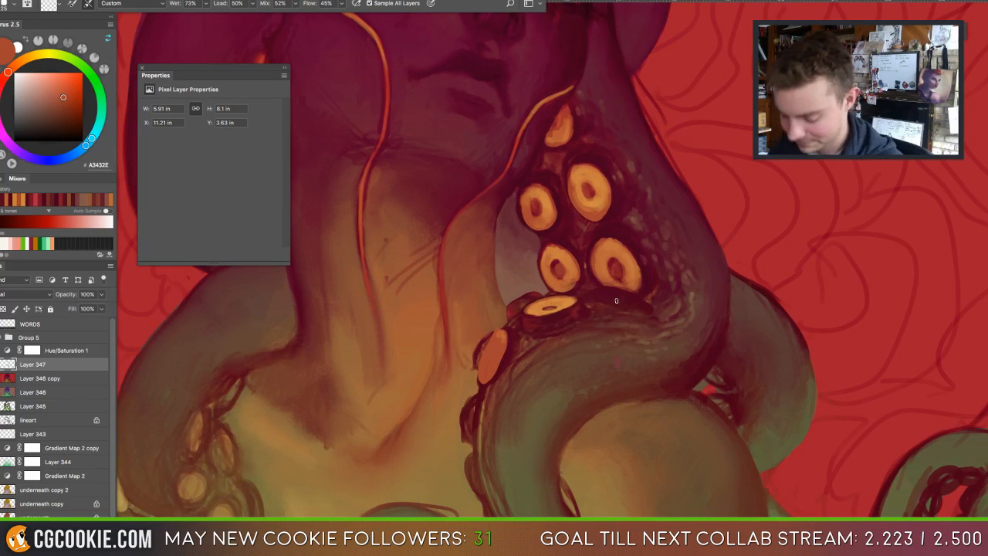
{"action": "key", "text": "shift+b"}
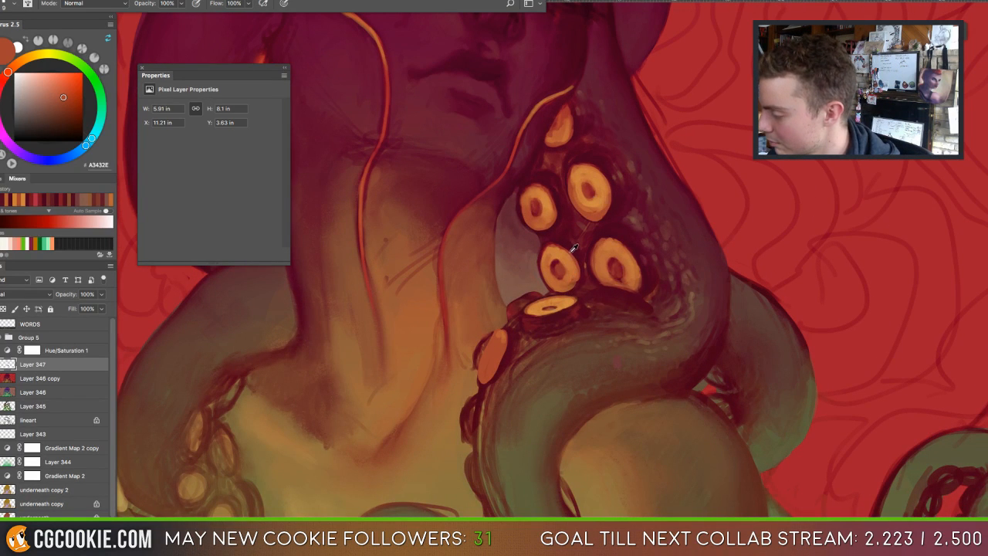
Touch up the dark fold beside the flat sucker with sampled dark reds, starting with a brush enlarged to 30 px.
{"action": "left_click", "coordinate": [563, 298], "text": "alt"}
{"action": "key", "text": "bracketright"}
{"action": "key", "text": "bracketright"}
{"action": "key", "text": "bracketright"}
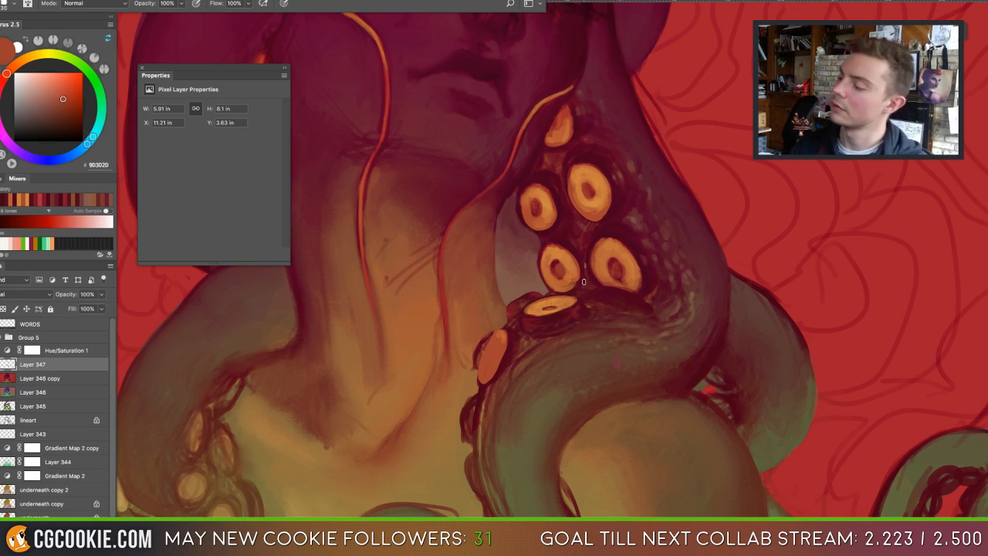
{"action": "left_click", "coordinate": [523, 309], "text": "alt"}
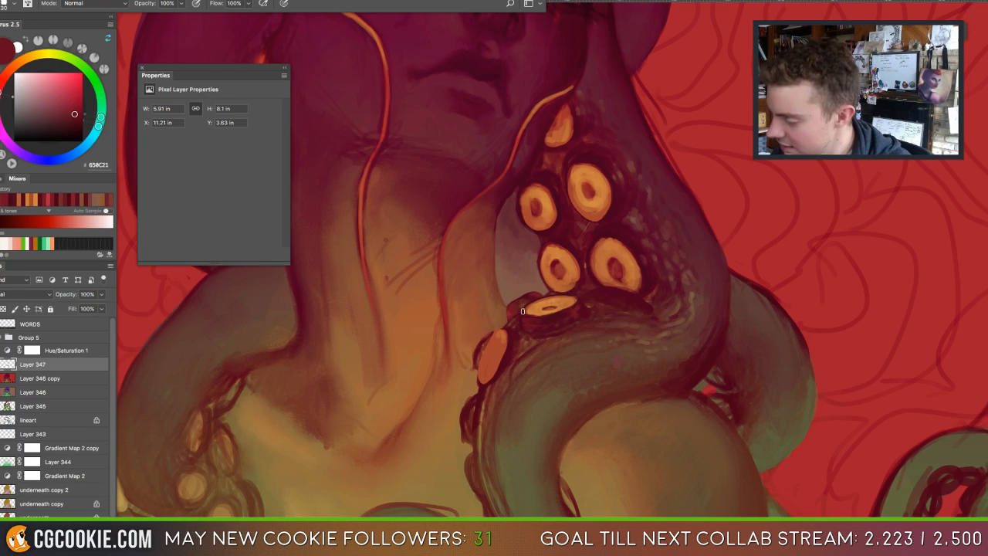
{"action": "left_click", "coordinate": [527, 309], "text": "alt"}
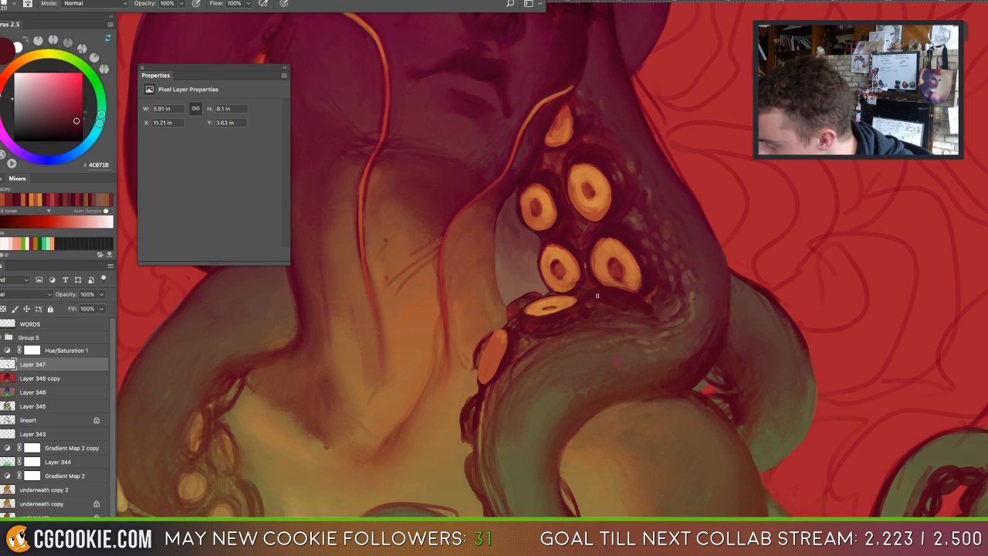
Darken the fold beside the flat sucker and blend the tentacle surface below it with sampled maroon #410517 and dark reds #662822 and #5E2124.
{"action": "left_click", "coordinate": [543, 295], "text": "alt"}
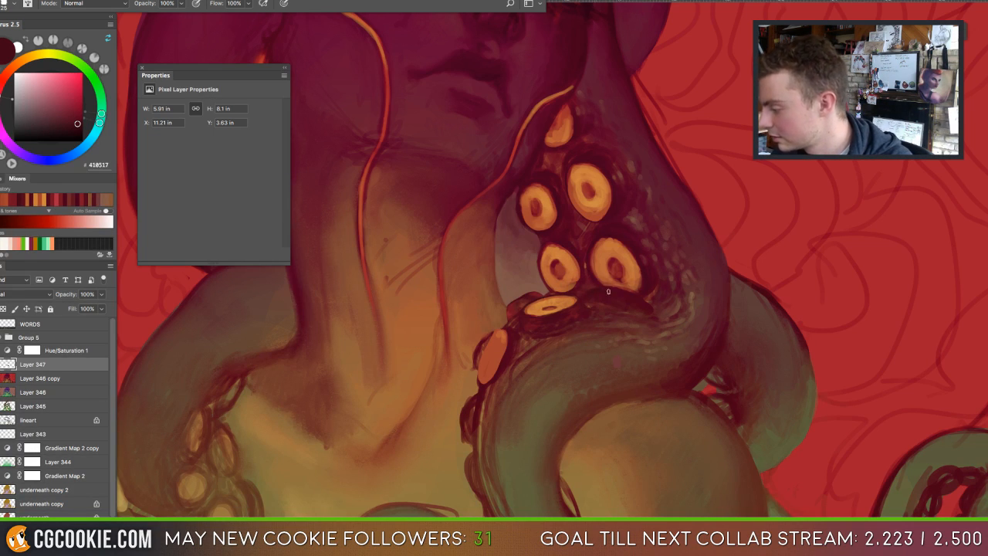
{"action": "left_click_drag", "start_coordinate": [616, 300], "coordinate": [640, 303]}
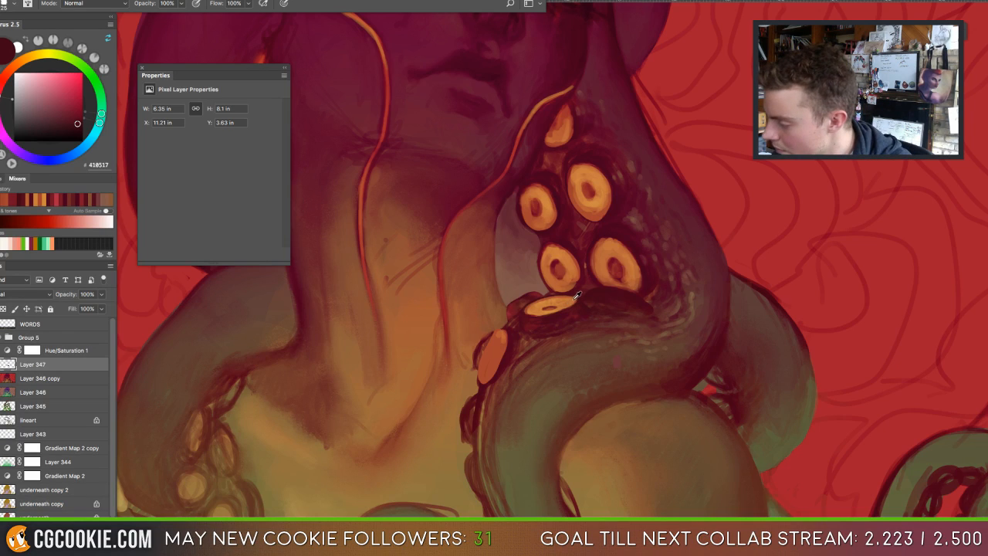
{"action": "left_click", "coordinate": [599, 304], "text": "alt"}
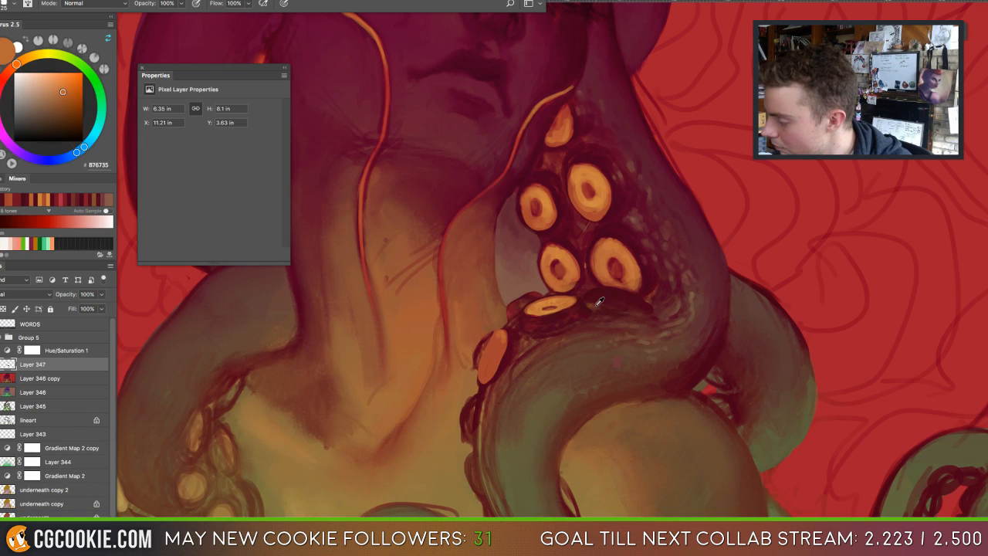
{"action": "left_click", "coordinate": [598, 306], "text": "alt"}
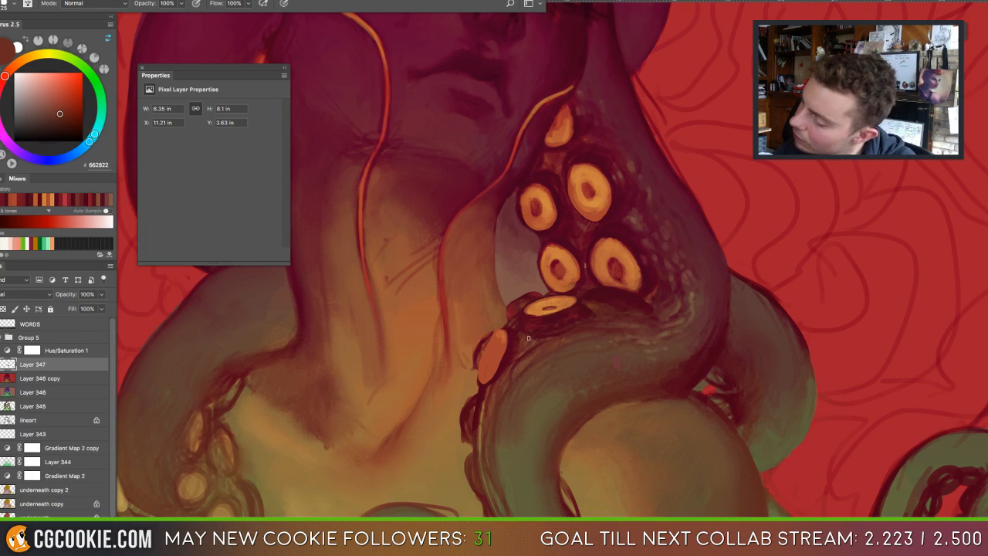
{"action": "left_click", "coordinate": [569, 335], "text": "alt"}
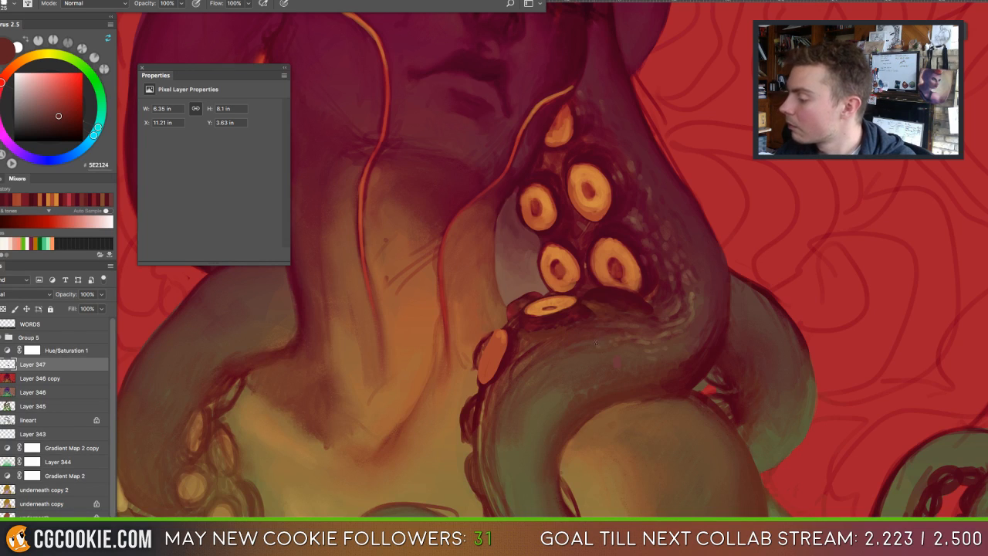
{"action": "left_click_drag", "start_coordinate": [594, 342], "coordinate": [620, 325]}
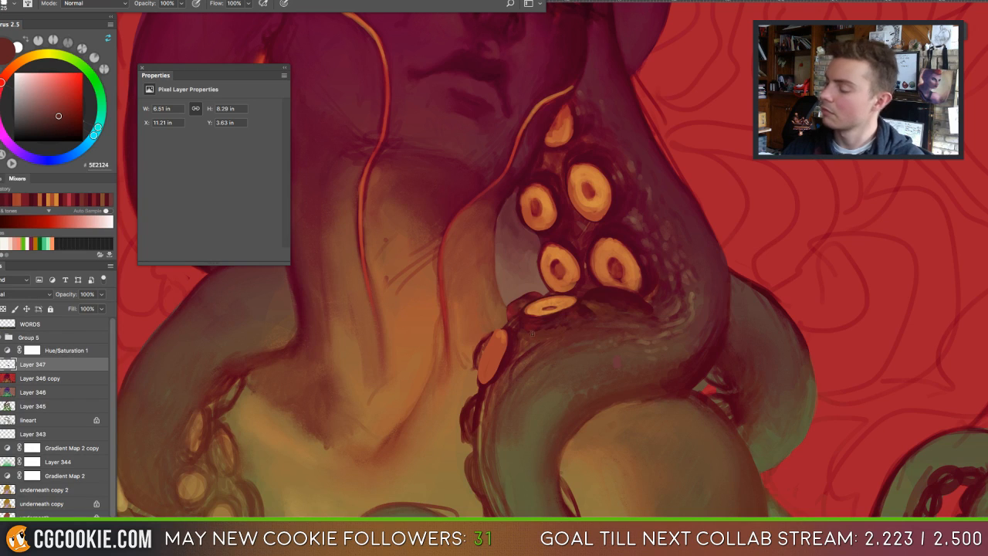
Add fine texture marks beneath the flat sucker in sampled dark red #771426, using a brush reduced to 9 px.
{"action": "key", "text": "super+plus"}
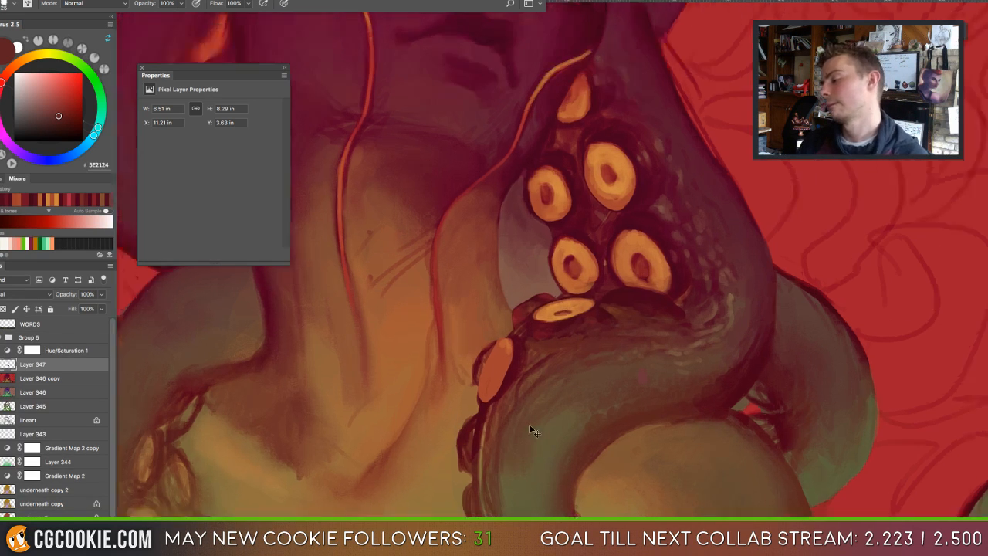
{"action": "key", "text": "super+plus"}
{"action": "left_click_drag", "start_coordinate": [646, 419], "coordinate": [599, 370]}
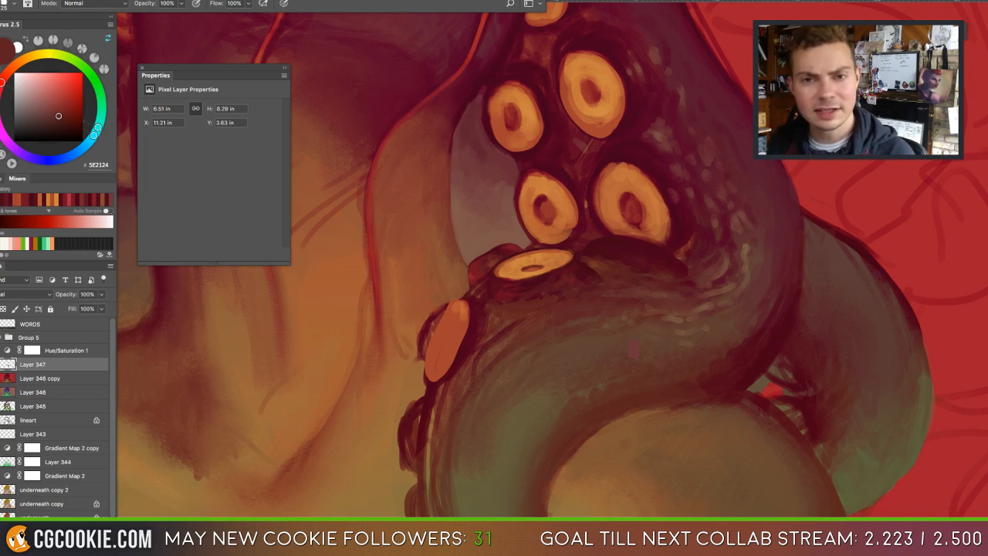
{"action": "left_click", "coordinate": [470, 275], "text": "alt"}
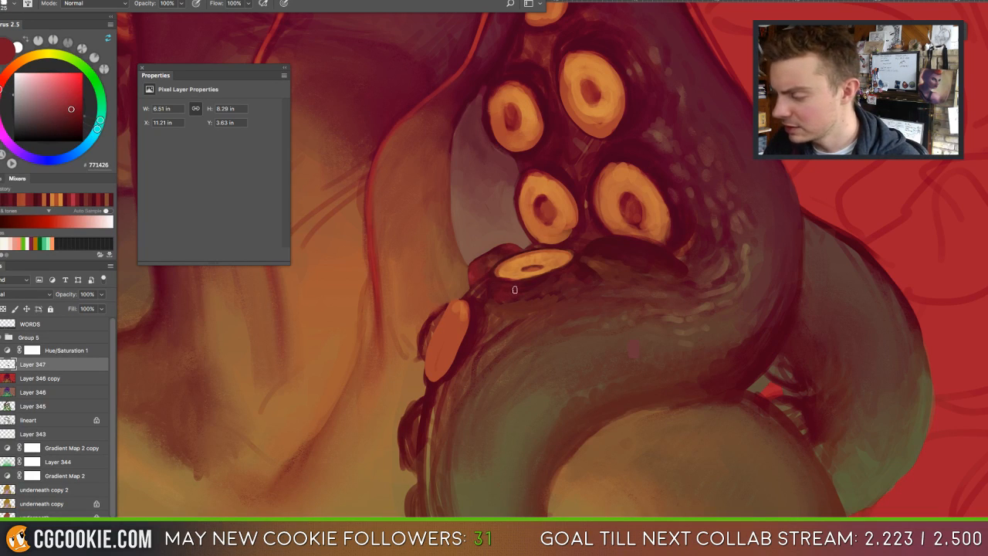
{"action": "key", "text": "bracketleft"}
{"action": "key", "text": "bracketleft"}
{"action": "key", "text": "bracketleft"}
{"action": "key", "text": "bracketleft"}
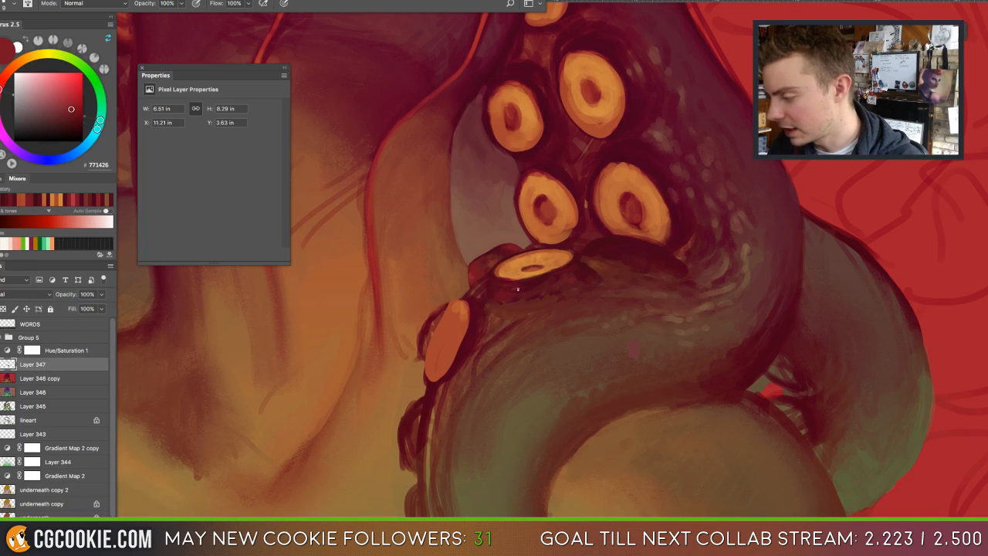
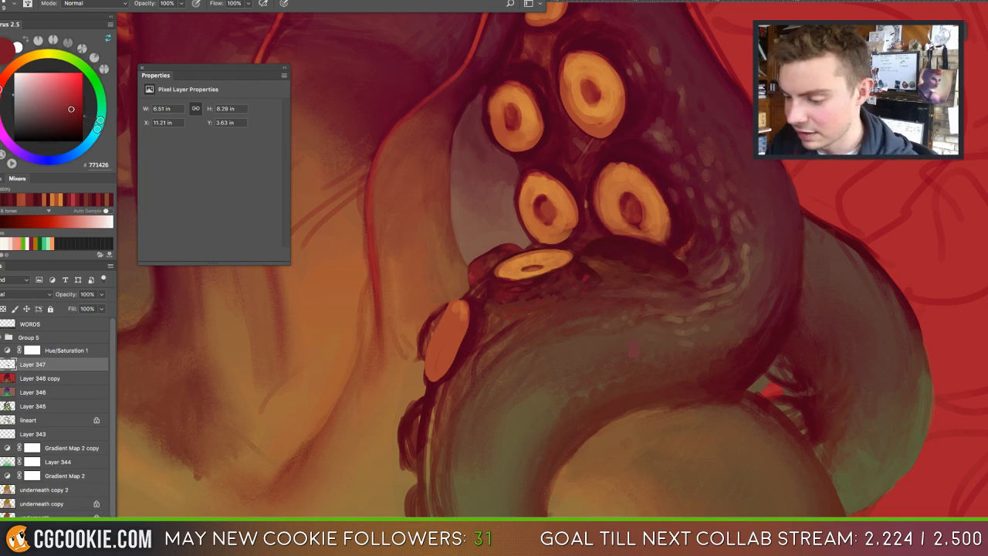
Add a new layer above Layer 347 and choose near-white #EBE4E4 as the painting colour for highlights.
{"action": "left_click", "coordinate": [84, 522]}
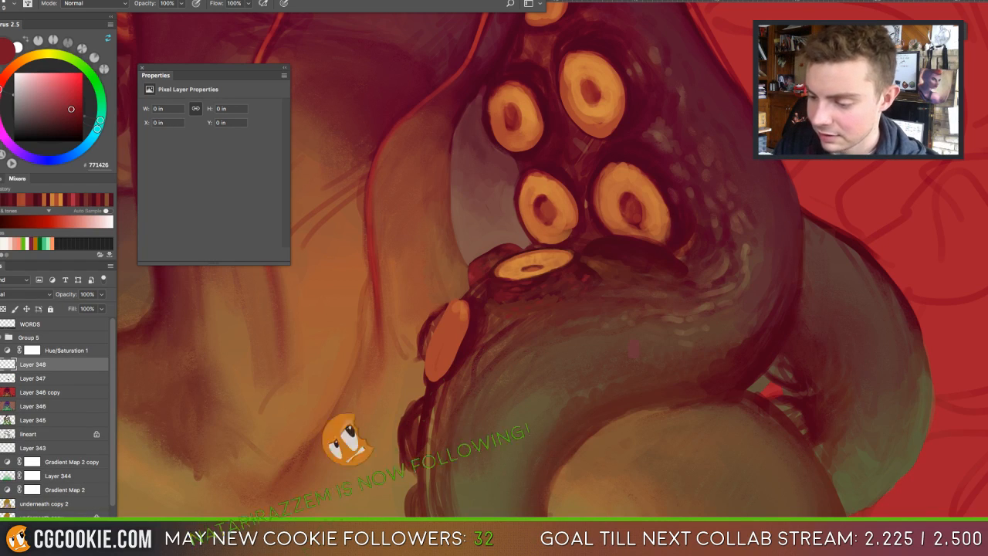
{"action": "key", "text": "x"}
{"action": "left_click", "coordinate": [17, 77]}
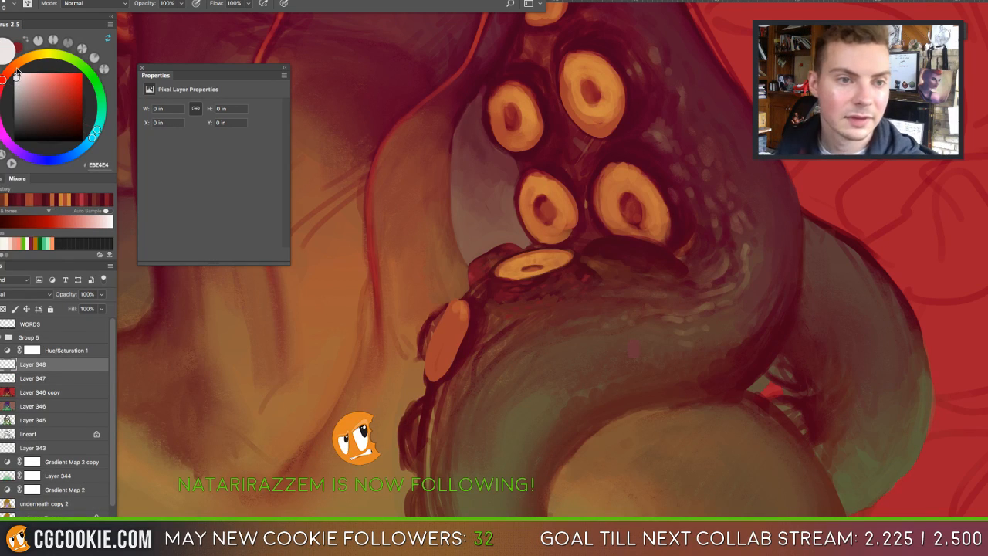
{"action": "key", "text": "Tab"}
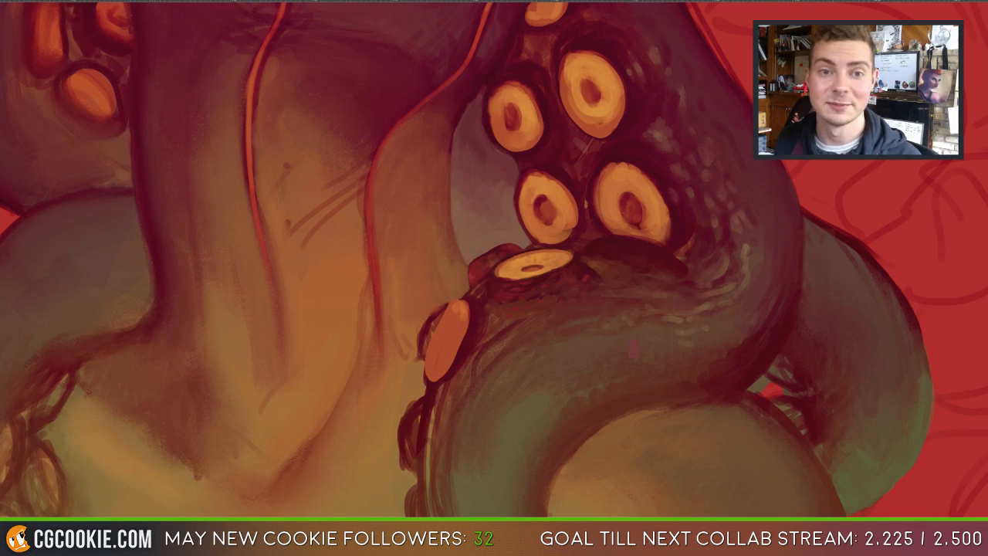
{"action": "key", "text": "Tab"}
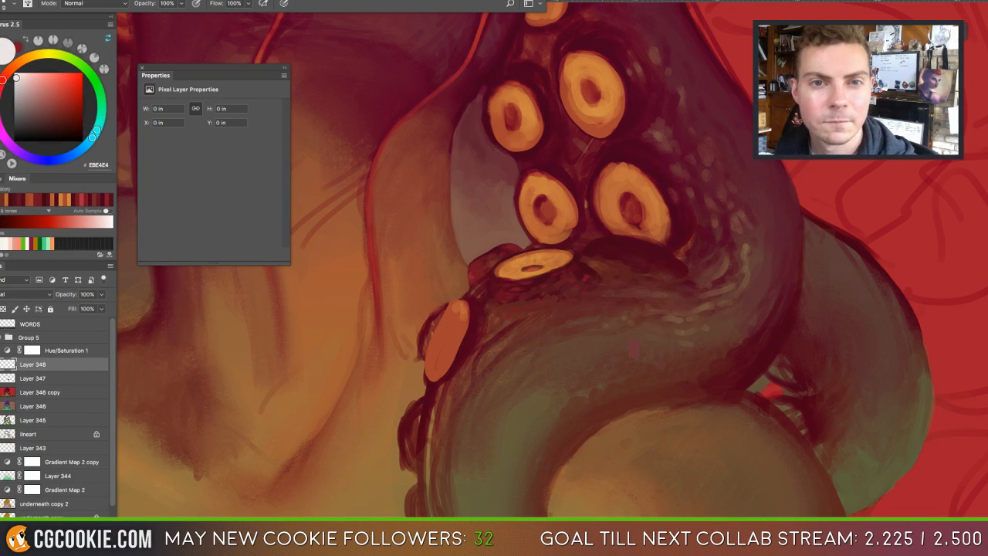
{"action": "key", "text": "Tab"}
{"action": "key", "text": "Tab"}
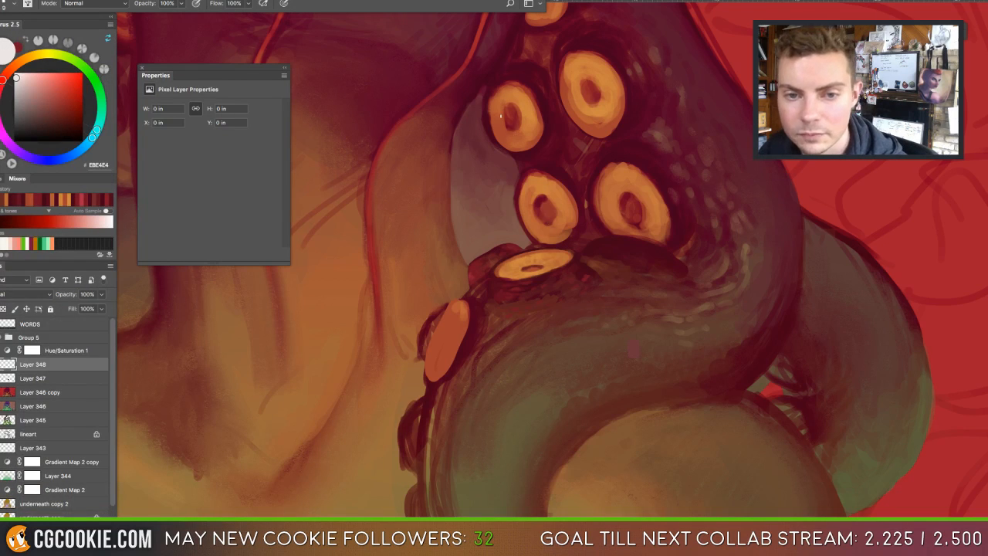
Paint tiny near-white highlights along the flat sucker's lower rim and across the far side of its face.
{"action": "left_click", "coordinate": [530, 277]}
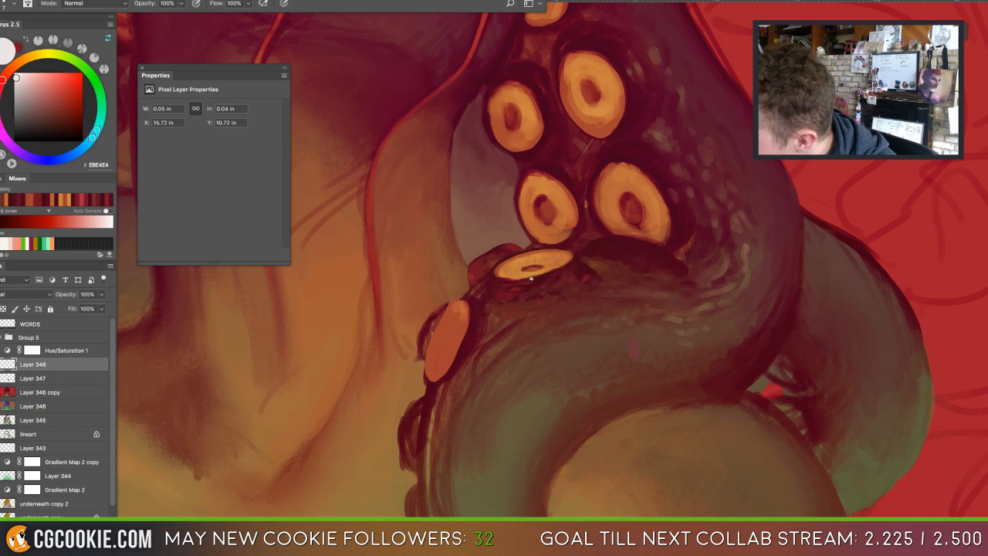
{"action": "left_click", "coordinate": [530, 278]}
{"action": "left_click", "coordinate": [530, 277]}
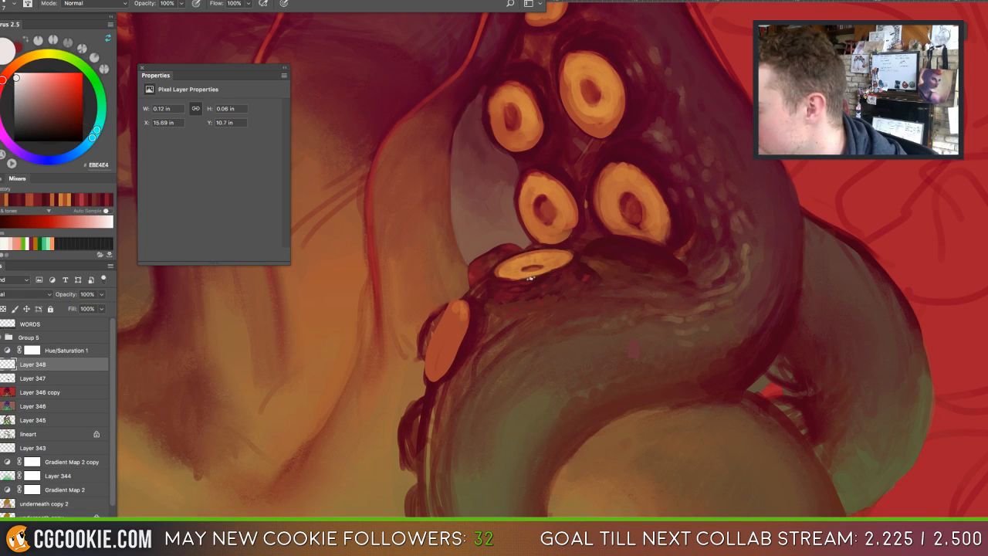
{"action": "left_click", "coordinate": [529, 278]}
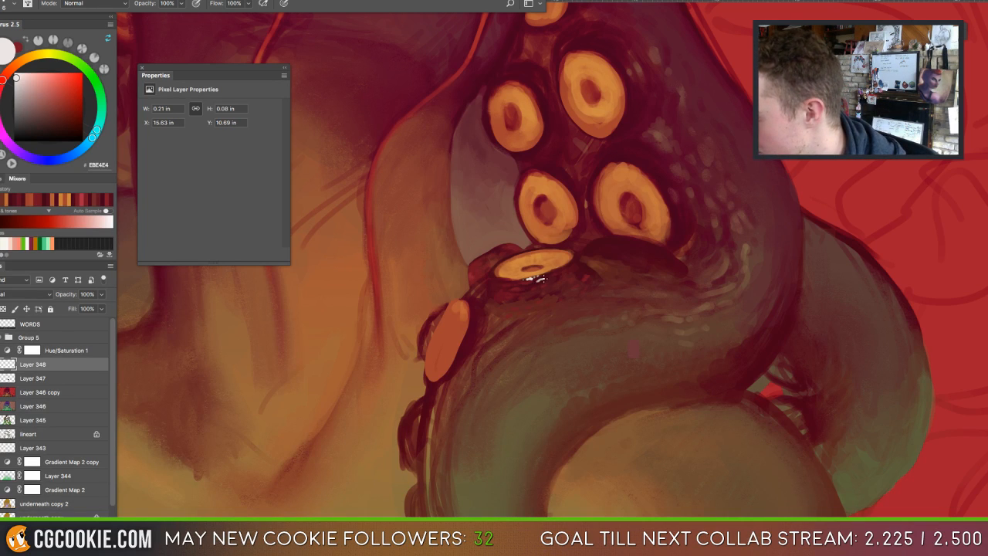
{"action": "left_click_drag", "start_coordinate": [534, 278], "coordinate": [534, 282]}
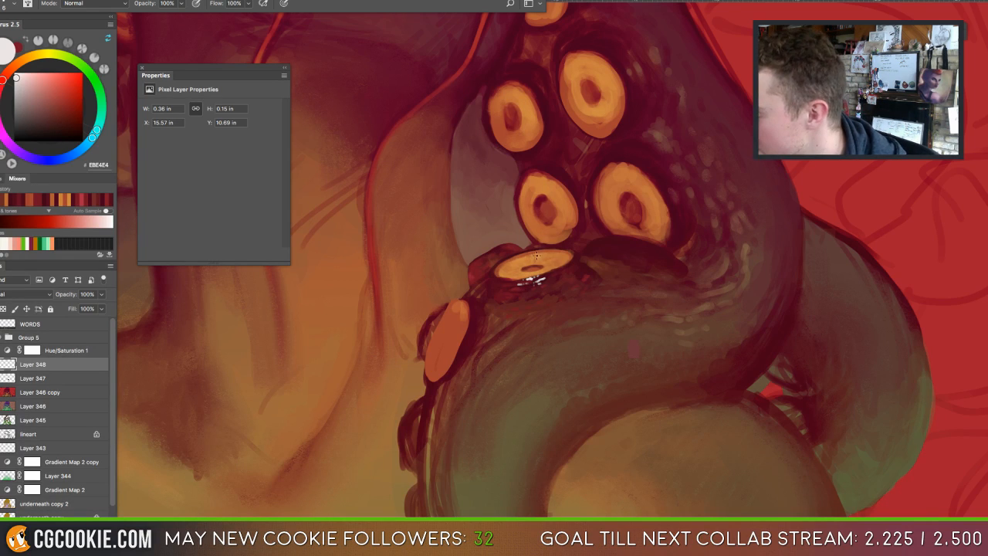
{"action": "mouse_move", "coordinate": [537, 253]}
{"action": "left_mouse_down"}
{"action": "mouse_move", "coordinate": [534, 261]}
{"action": "mouse_move", "coordinate": [551, 256]}
{"action": "mouse_move", "coordinate": [534, 247]}
{"action": "left_mouse_up"}
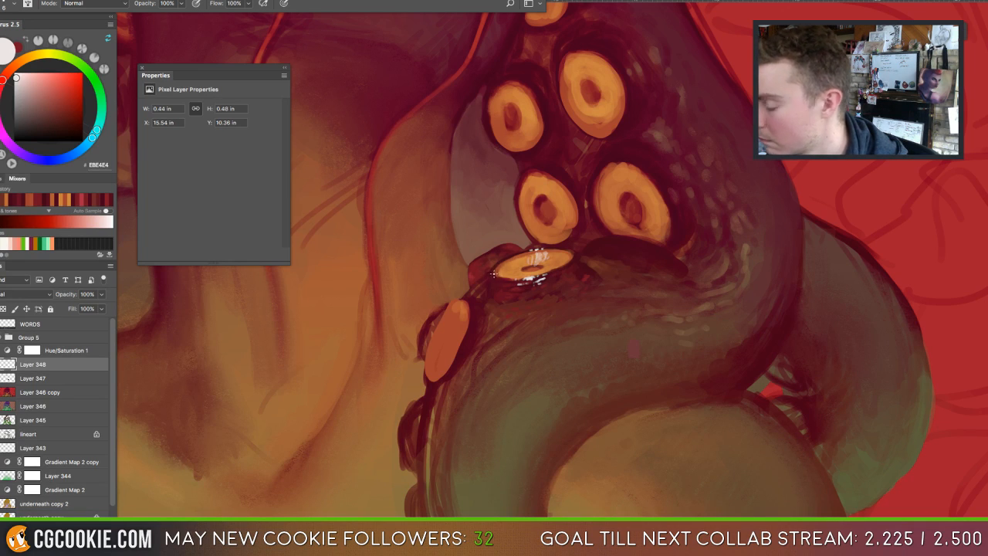
Scatter small near-white highlight dots around the flat sucker's ends and over the dark skin beneath it.
{"action": "left_click", "coordinate": [495, 277]}
{"action": "left_click", "coordinate": [504, 286]}
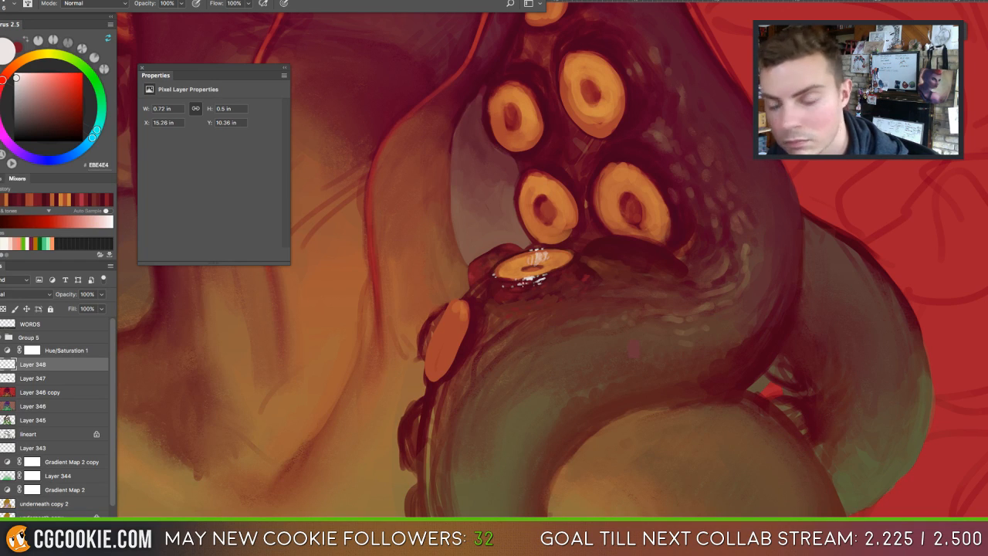
{"action": "left_click", "coordinate": [569, 269]}
{"action": "left_click", "coordinate": [550, 293]}
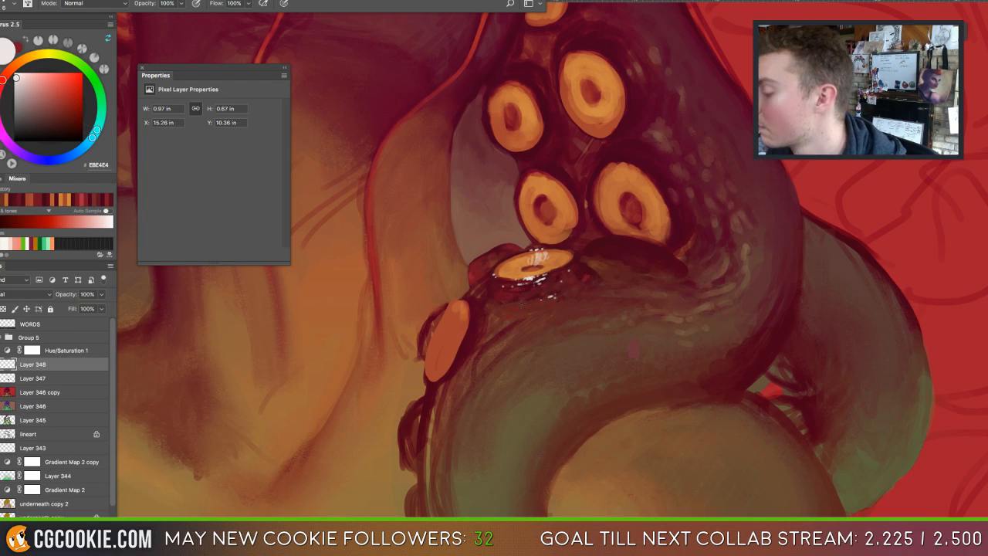
{"action": "left_click", "coordinate": [522, 303]}
{"action": "left_click", "coordinate": [577, 281]}
Examine the flat sucker's white highlights against the whole illustration and at a medium magnification.
{"action": "key", "text": "super+minus"}
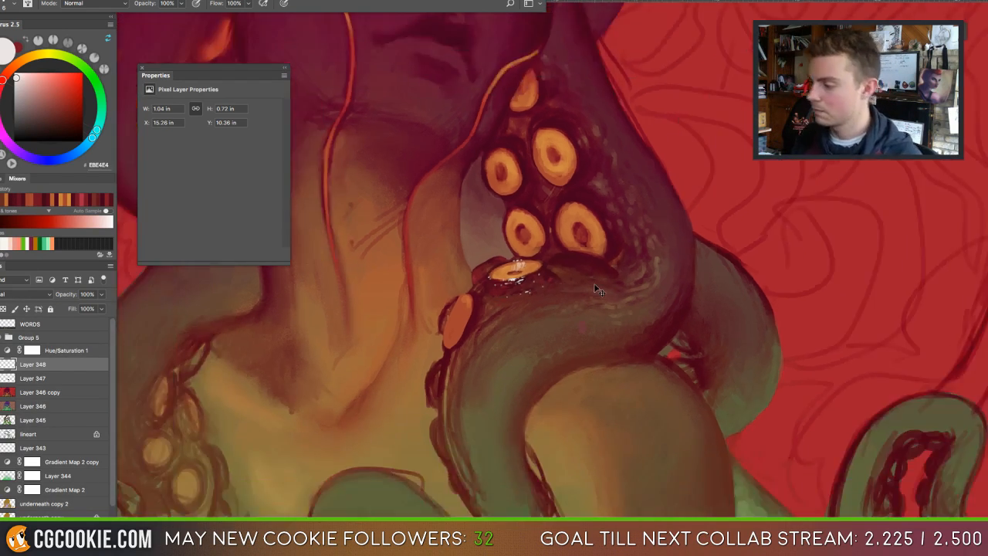
{"action": "key", "text": "super+minus"}
{"action": "key", "text": "super+minus"}
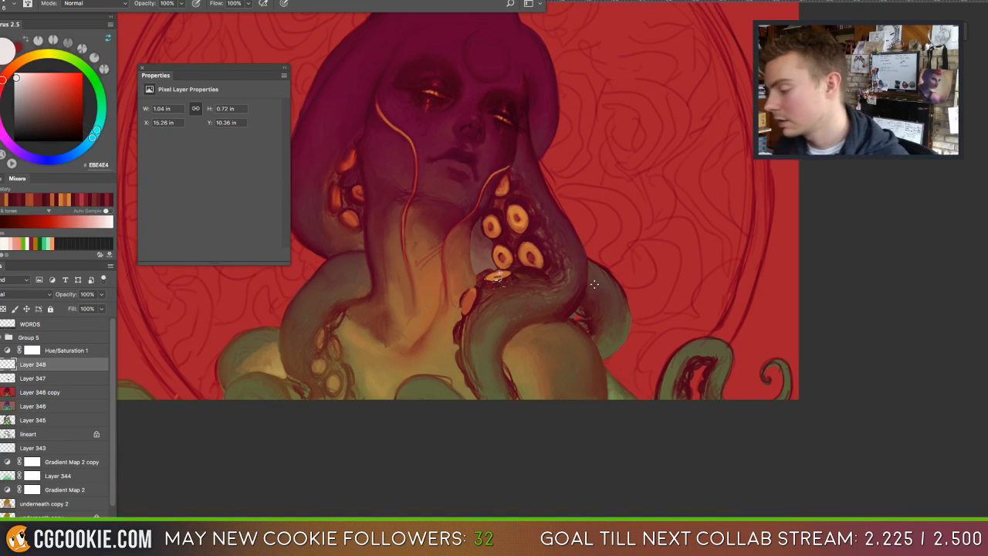
{"action": "left_click_drag", "start_coordinate": [566, 295], "coordinate": [618, 308]}
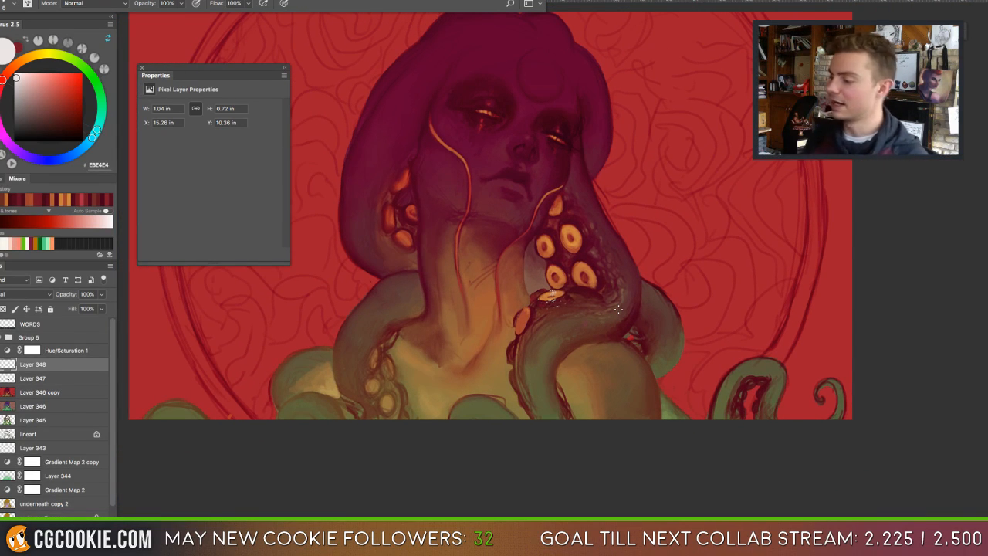
{"action": "key", "text": "super+plus"}
{"action": "key", "text": "super+plus"}
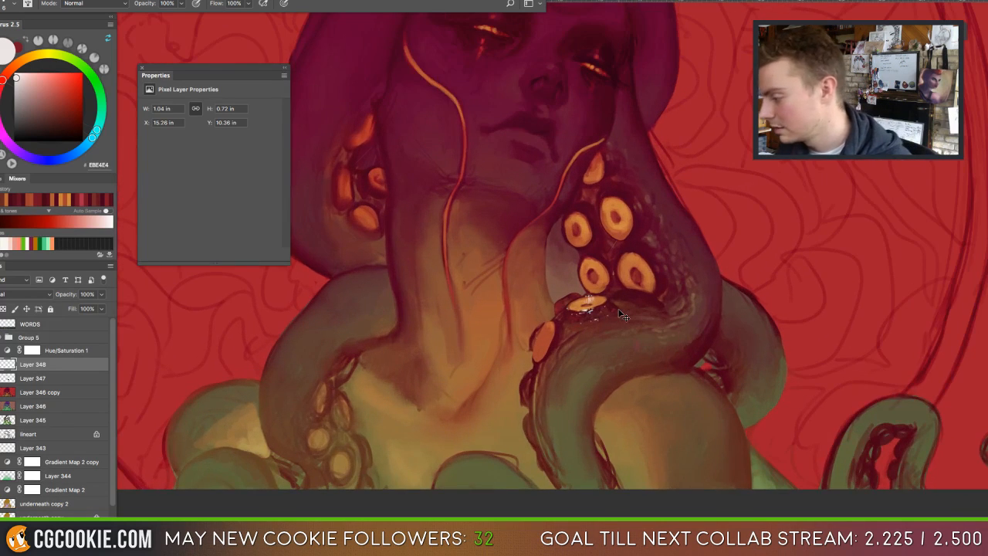
{"action": "left_click_drag", "start_coordinate": [738, 361], "coordinate": [685, 375]}
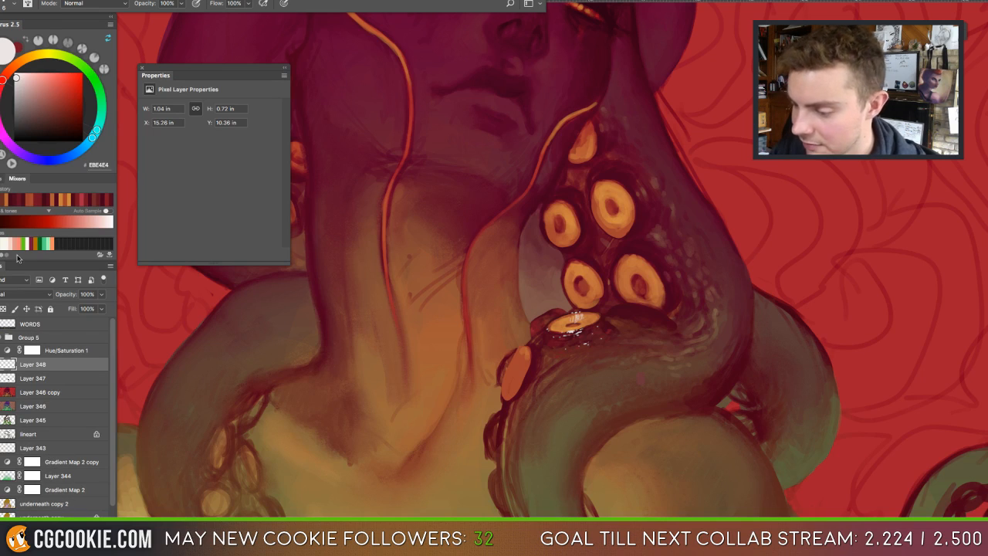
Lock the highlight layer's transparent pixels and set up a much larger brush in pale cyan #BFE7E9.
{"action": "left_click", "coordinate": [3, 309]}
{"action": "left_click", "coordinate": [93, 139]}
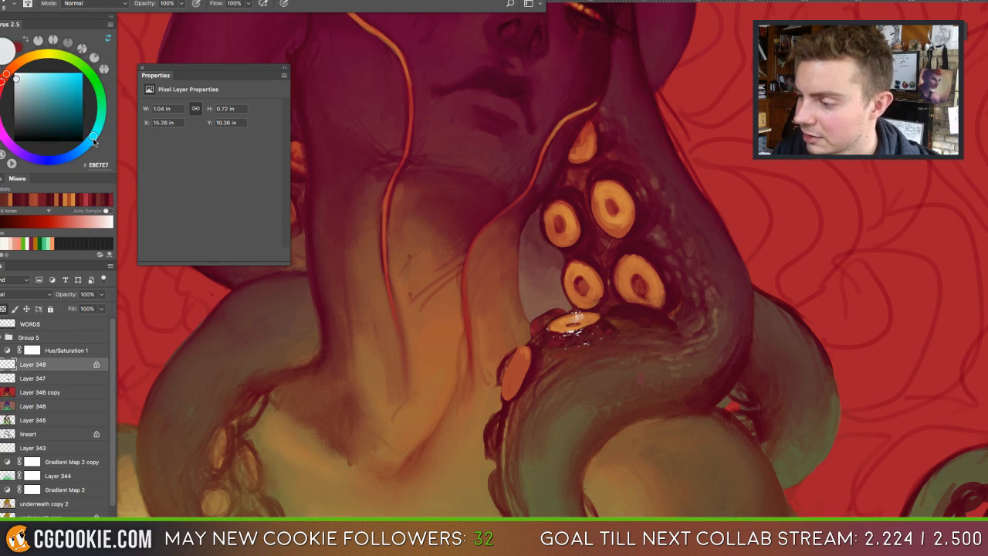
{"action": "left_click", "coordinate": [24, 79]}
{"action": "left_click", "coordinate": [26, 78]}
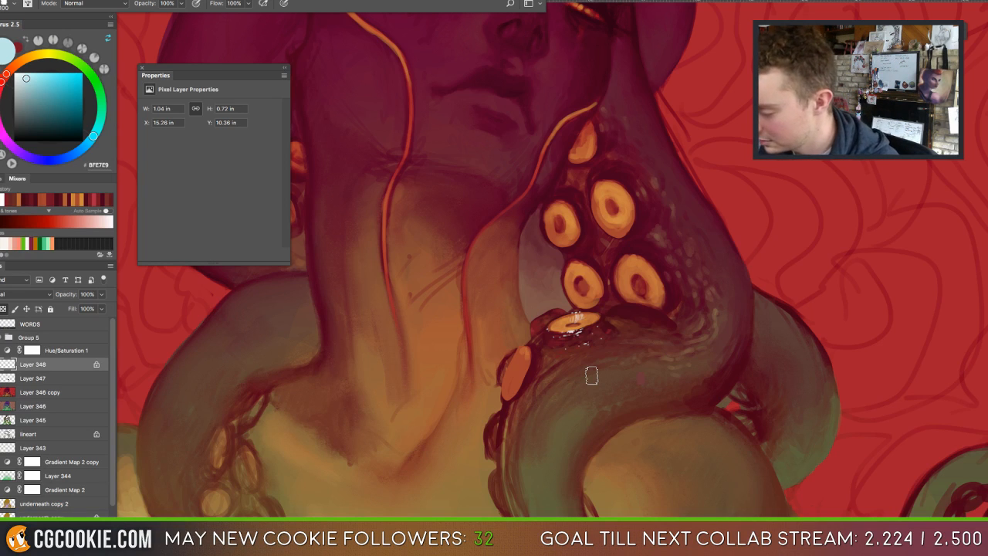
{"action": "key", "text": "ctrl+minus"}
{"action": "key", "text": "ctrl+minus"}
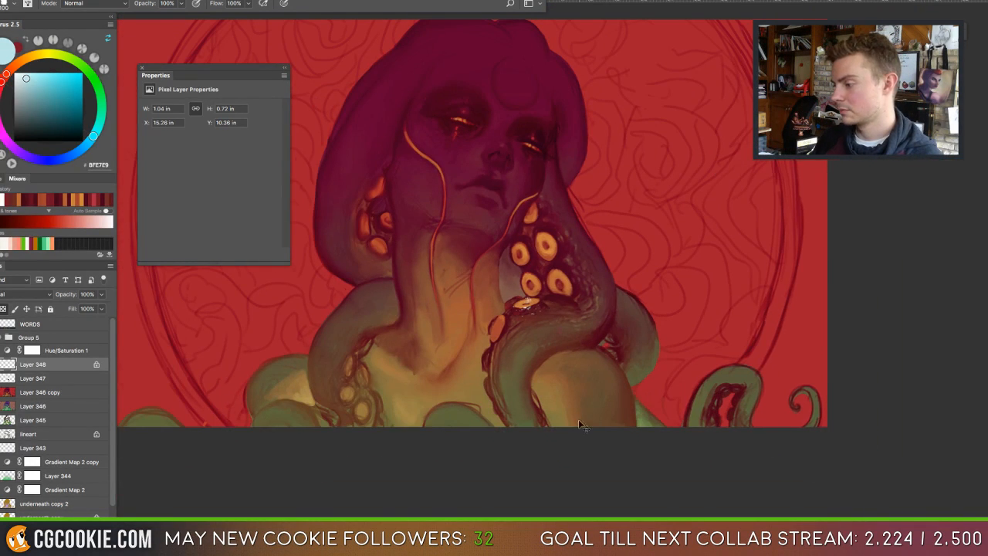
{"action": "key", "text": "ctrl+plus"}
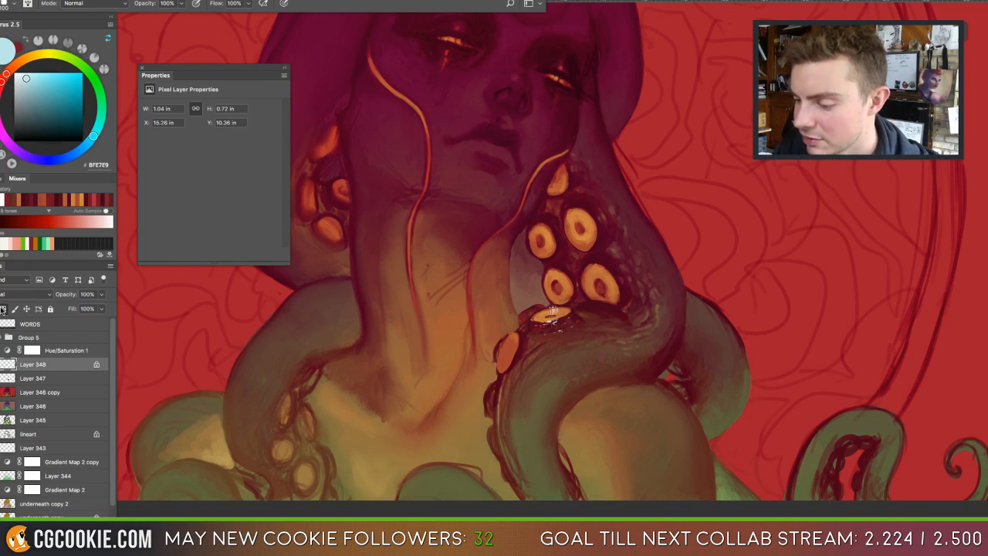
Set the painting colour to a warm off-white (#EEEEE7) and reduce the brush size to 15.
{"action": "left_click", "coordinate": [16, 77]}
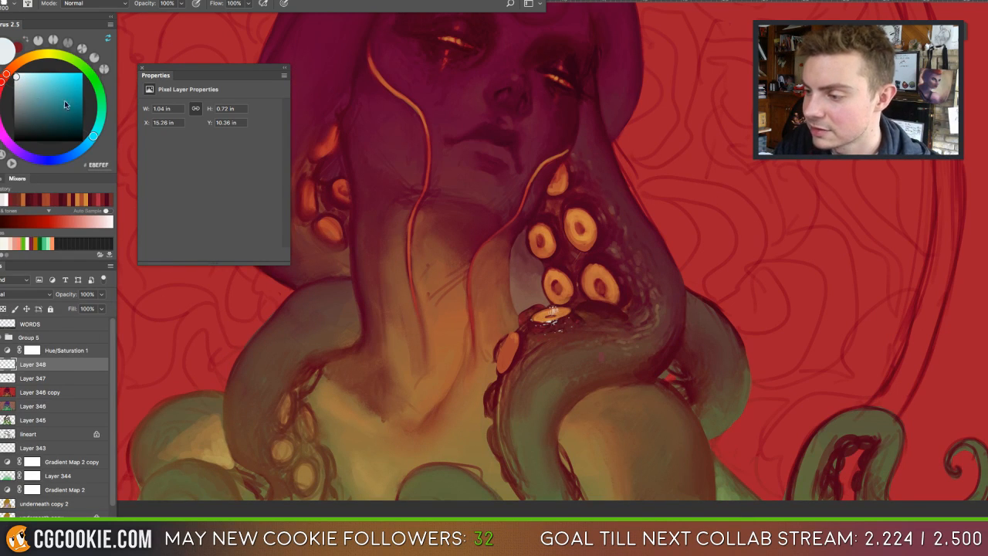
{"action": "left_click", "coordinate": [45, 53]}
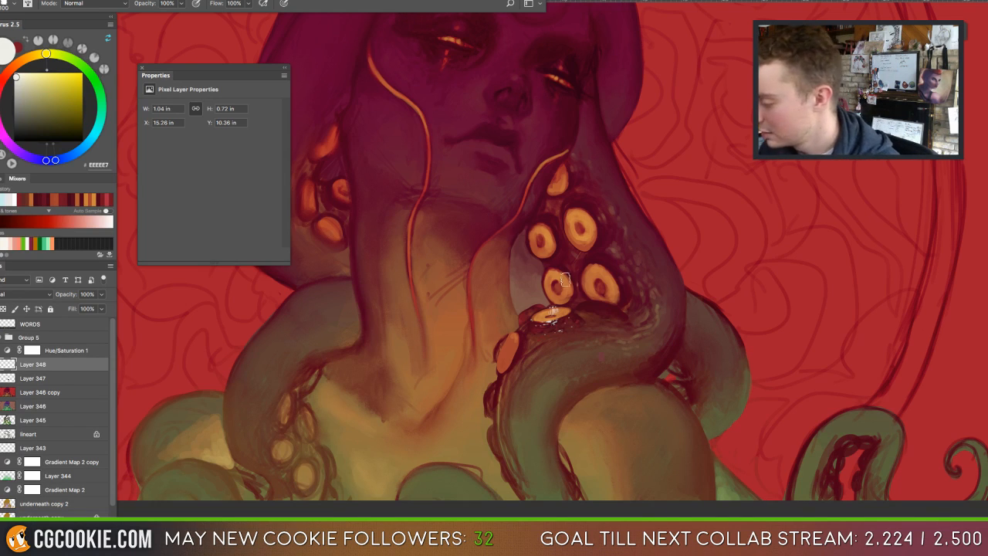
{"action": "key", "text": "["}
{"action": "key", "text": "["}
{"action": "key", "text": "["}
{"action": "key", "text": "["}
{"action": "key", "text": "["}
{"action": "key", "text": "["}
{"action": "key", "text": "["}
{"action": "key", "text": "["}
{"action": "key", "text": "["}
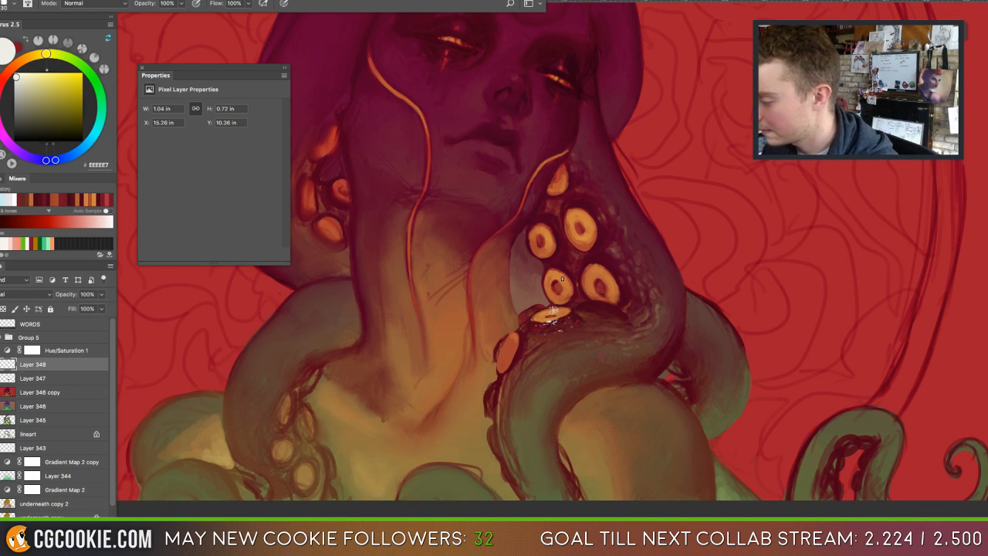
{"action": "key", "text": "["}
Paint small specular highlights on the nose tip, the lower lip, and the eyelid and tear of the eye on the left.
{"action": "left_click_drag", "start_coordinate": [560, 241], "coordinate": [602, 394]}
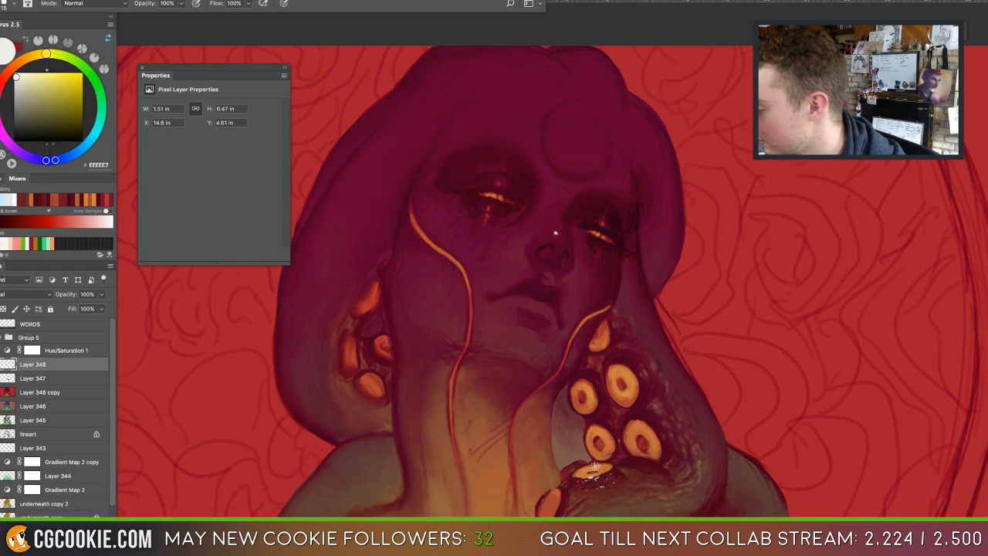
{"action": "left_click", "coordinate": [528, 303]}
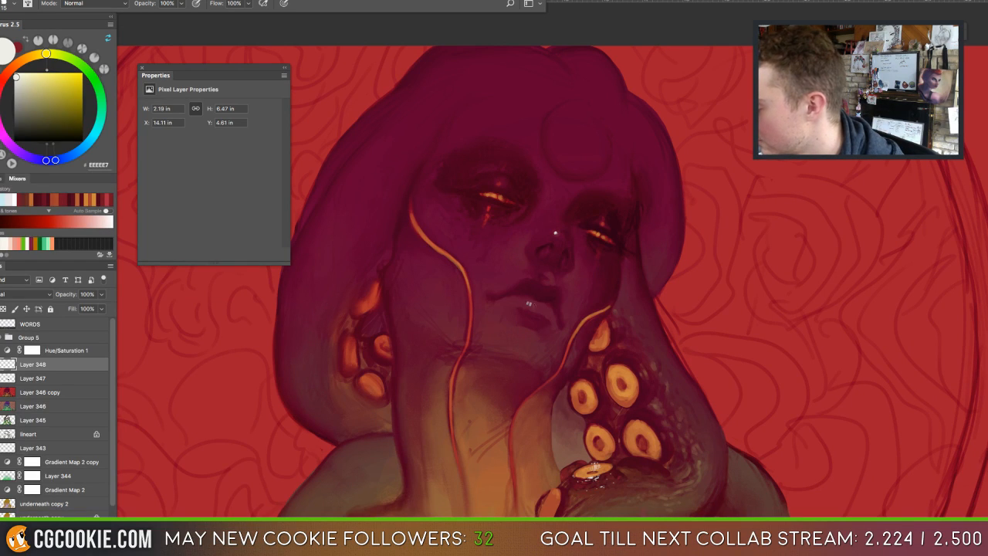
{"action": "left_click", "coordinate": [528, 304]}
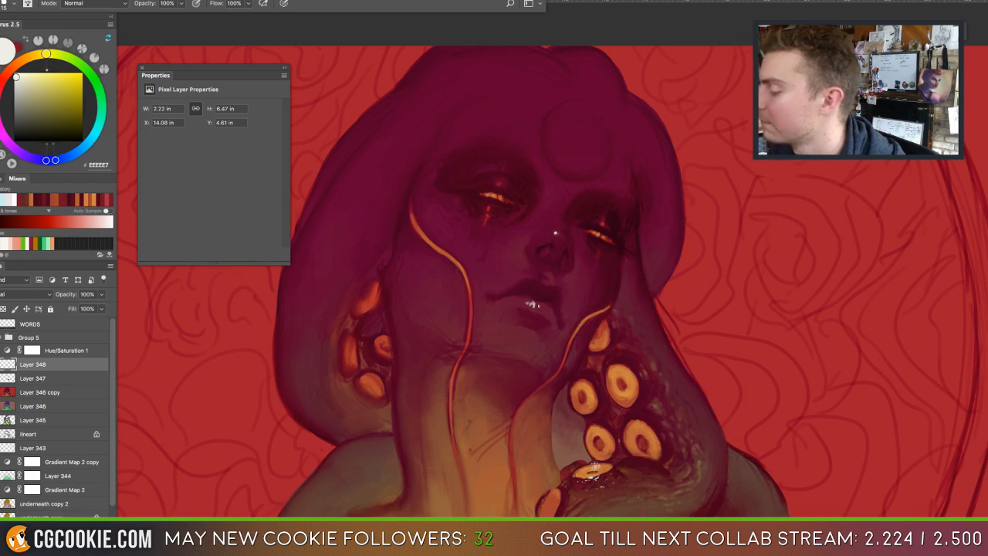
{"action": "left_click", "coordinate": [488, 208]}
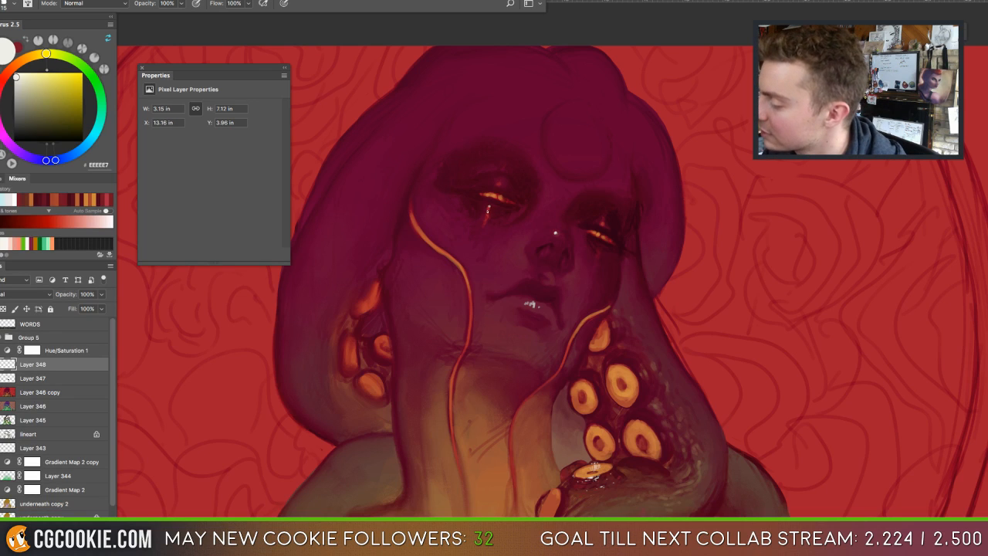
{"action": "left_click", "coordinate": [498, 183]}
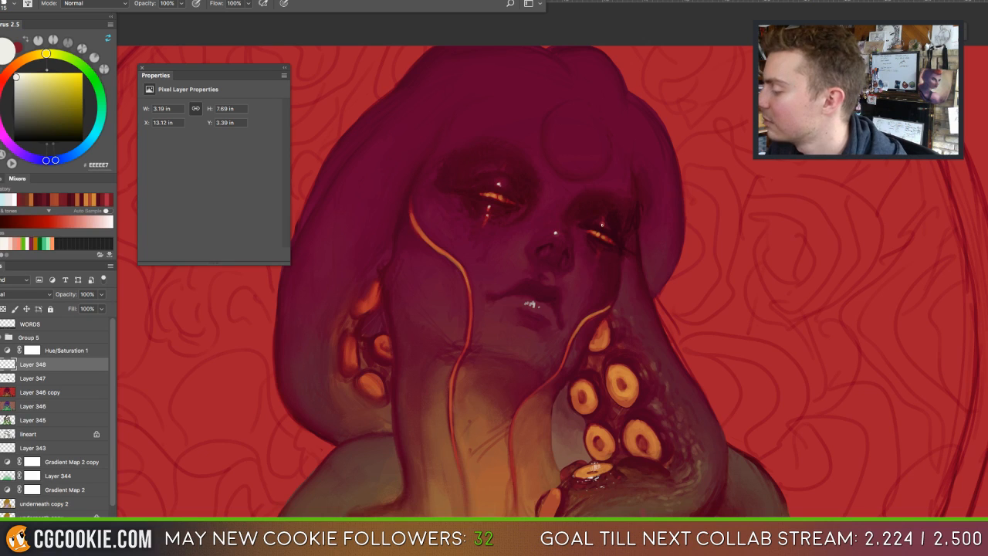
Paint off-white highlight strokes on the left side of the octopus hood, its lower bulge and the left shoulder tentacle.
{"action": "left_click", "coordinate": [378, 169]}
{"action": "left_click_drag", "start_coordinate": [377, 170], "coordinate": [362, 187]}
{"action": "left_click", "coordinate": [365, 185]}
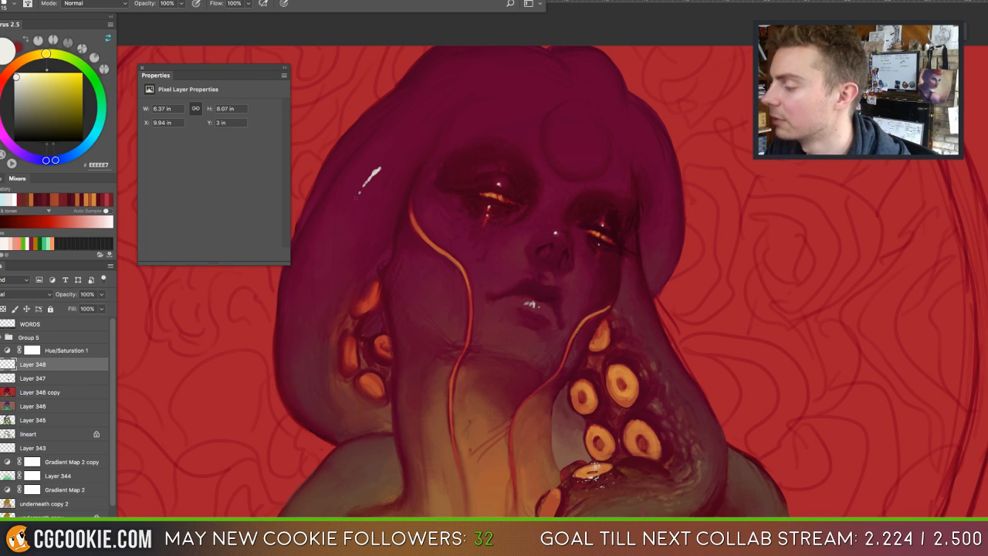
{"action": "left_click", "coordinate": [394, 158]}
{"action": "left_click_drag", "start_coordinate": [309, 385], "coordinate": [307, 392]}
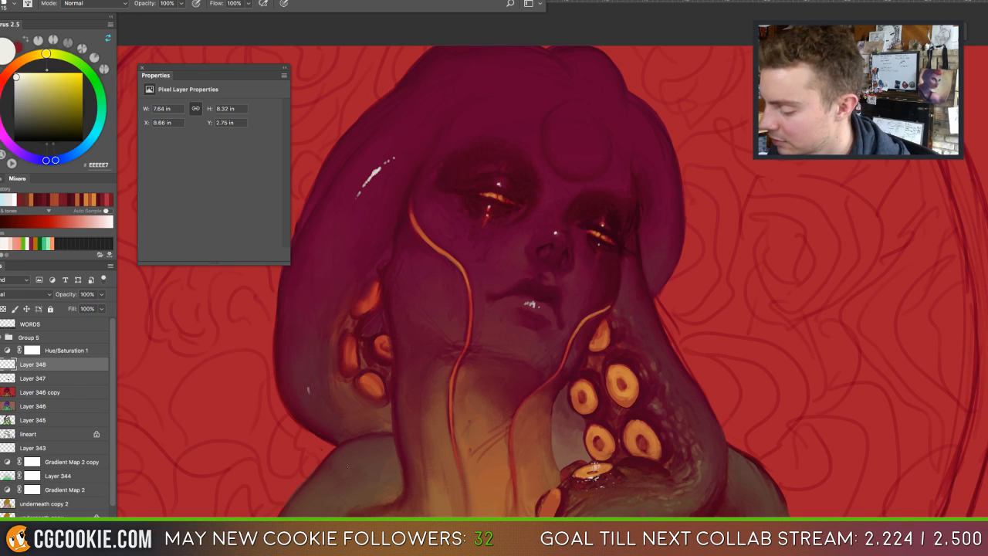
{"action": "left_click_drag", "start_coordinate": [360, 472], "coordinate": [353, 474]}
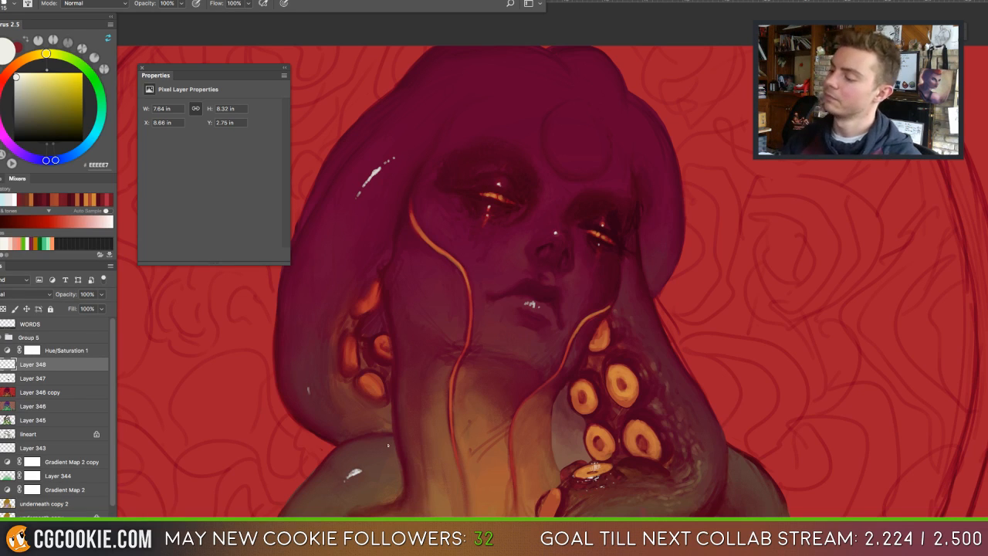
Add highlights to the cheek-side tentacle, the hood's right side and crown, and the eyelid, and extend the hood's left highlight.
{"action": "left_click", "coordinate": [648, 336]}
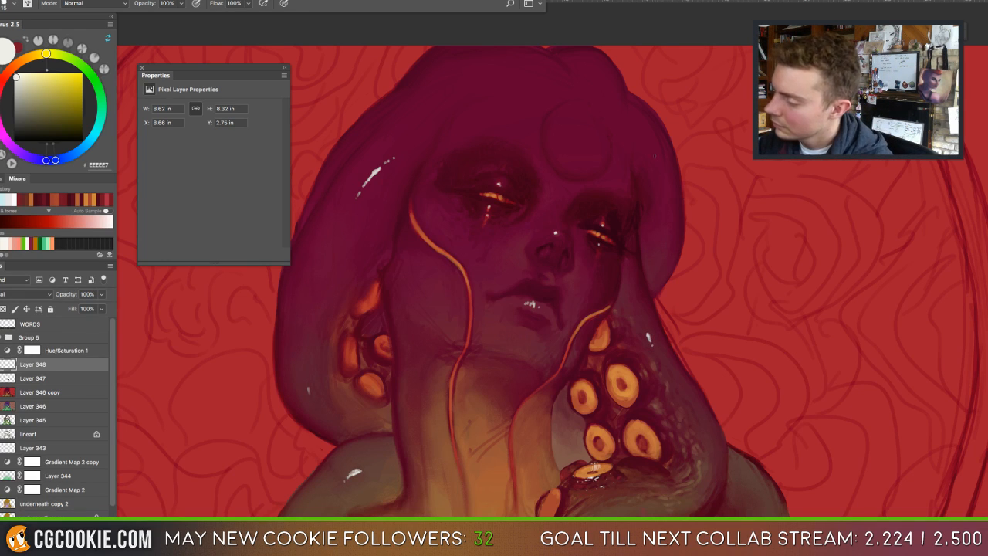
{"action": "left_click_drag", "start_coordinate": [589, 66], "coordinate": [591, 69]}
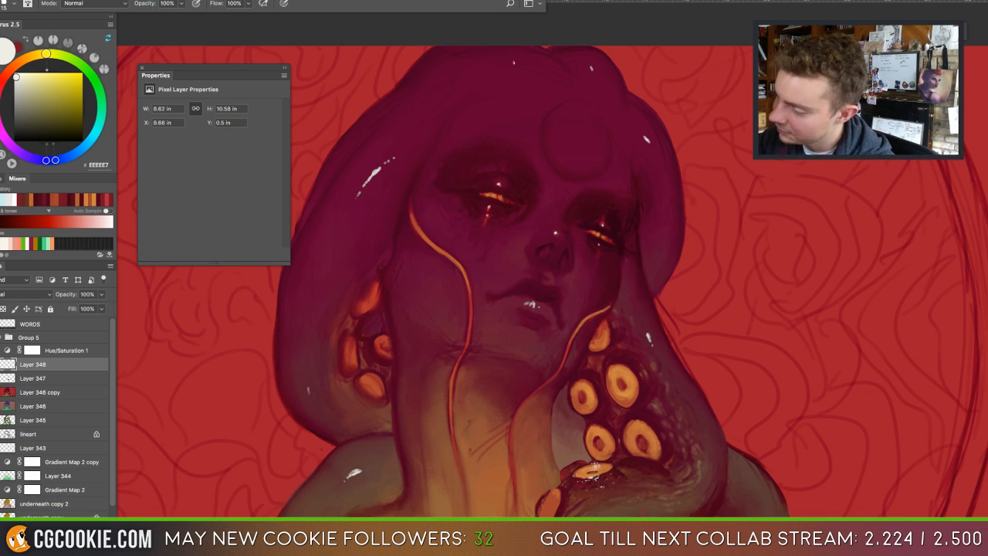
{"action": "left_click", "coordinate": [501, 62]}
{"action": "left_click", "coordinate": [496, 146]}
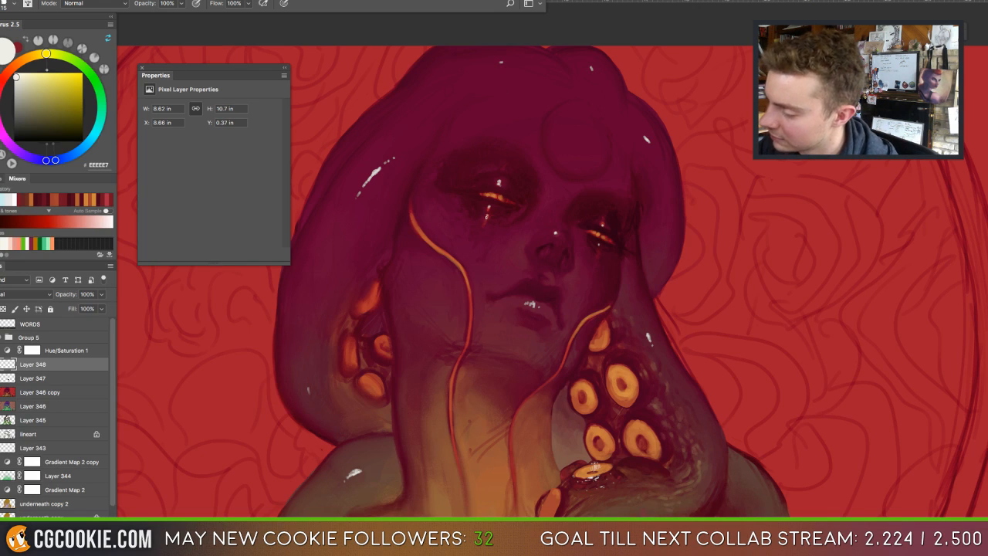
{"action": "left_click_drag", "start_coordinate": [359, 190], "coordinate": [351, 202]}
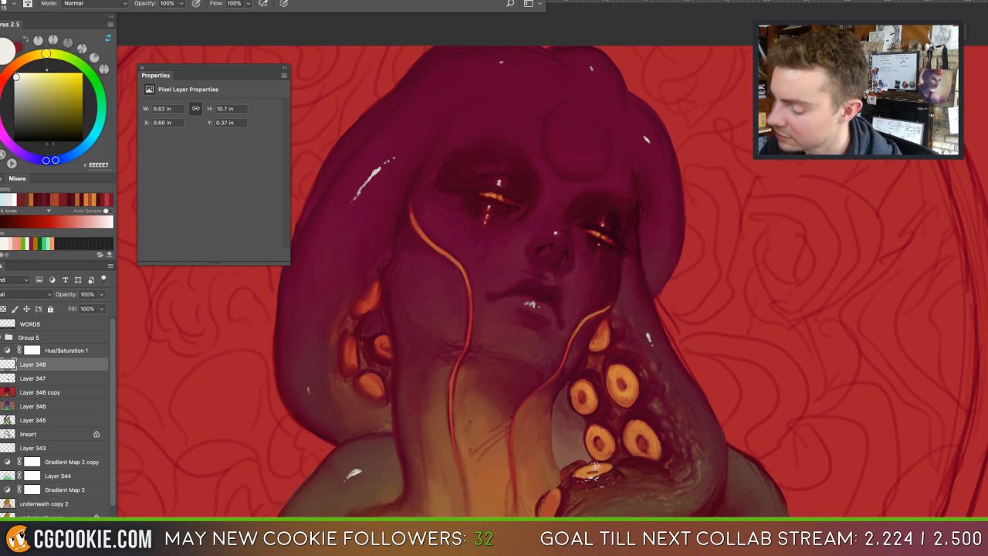
Paint a highlight on the lower-left green tentacle and soften the left shoulder tentacle's highlight with the Mixer Brush.
{"action": "left_click_drag", "start_coordinate": [628, 379], "coordinate": [635, 297]}
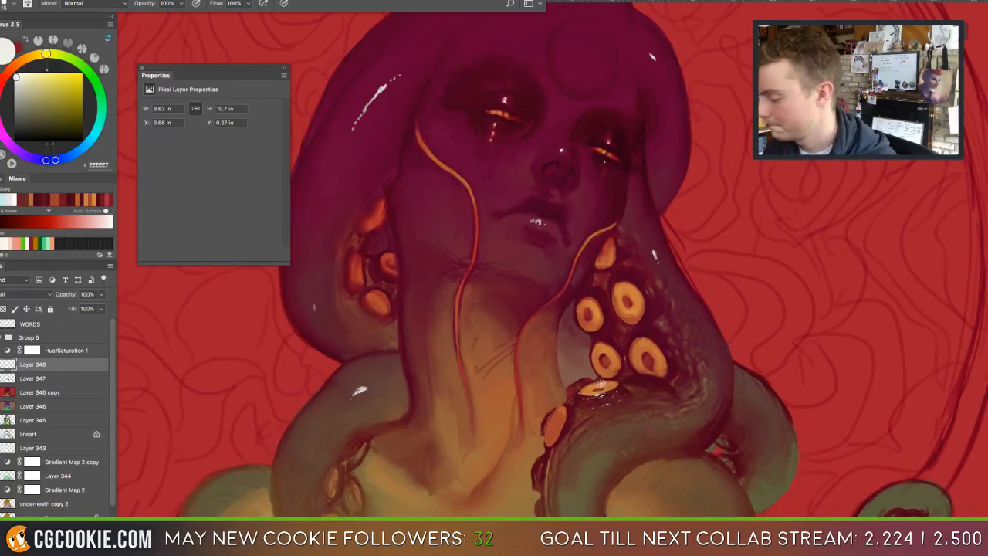
{"action": "left_click_drag", "start_coordinate": [217, 498], "coordinate": [226, 493]}
{"action": "key", "text": "shift+b"}
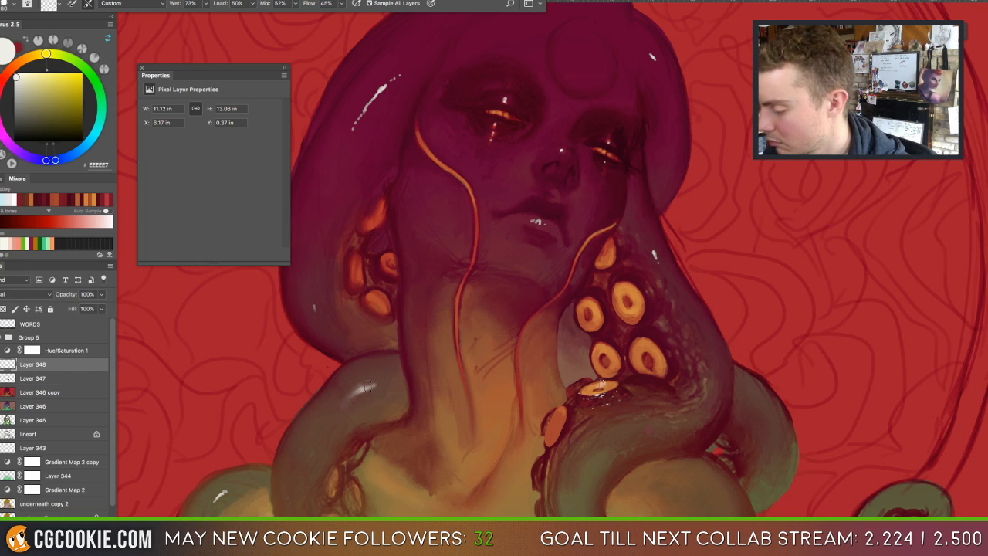
{"action": "key", "text": "b"}
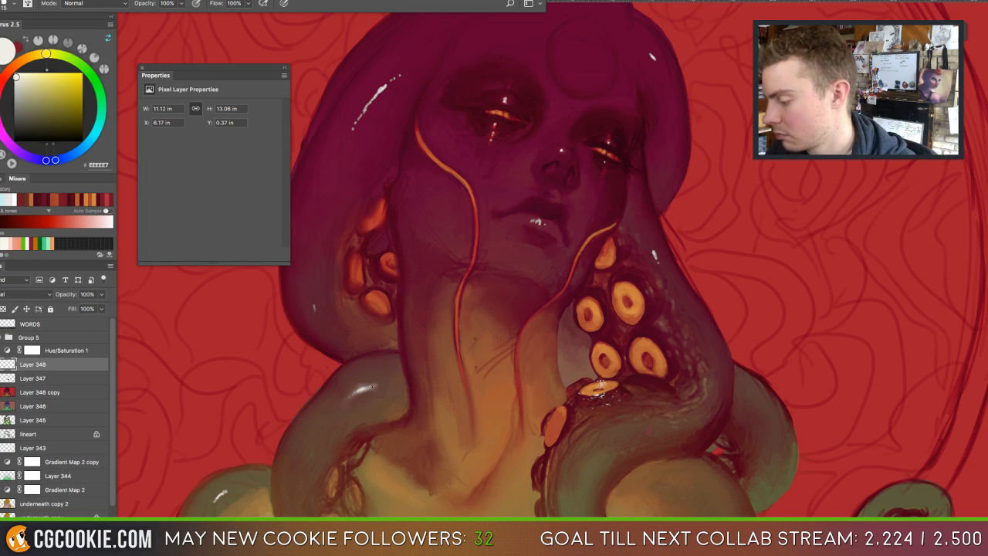
Blend the highlights on the left and right sides of the hood into the skin with the Mixer Brush.
{"action": "key", "text": "b"}
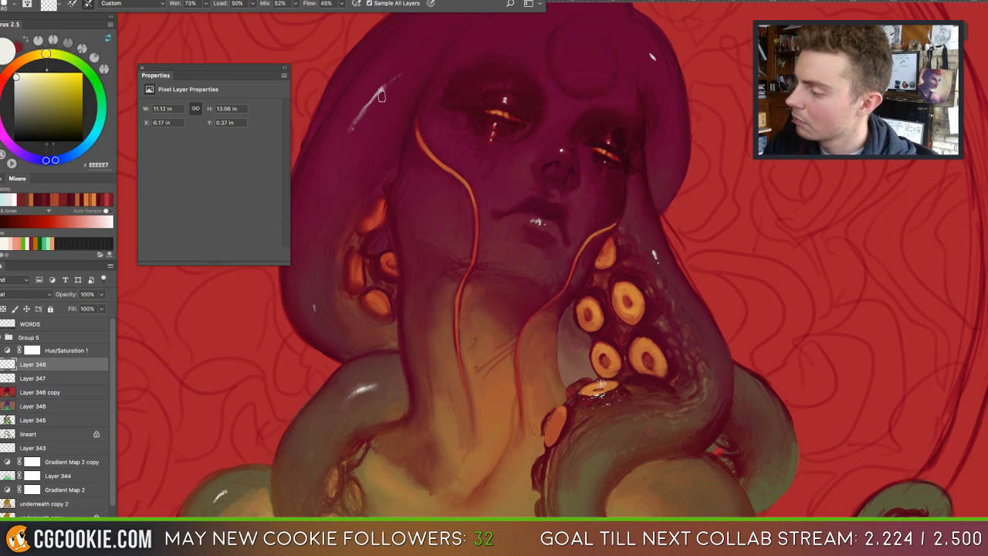
{"action": "key", "text": "b"}
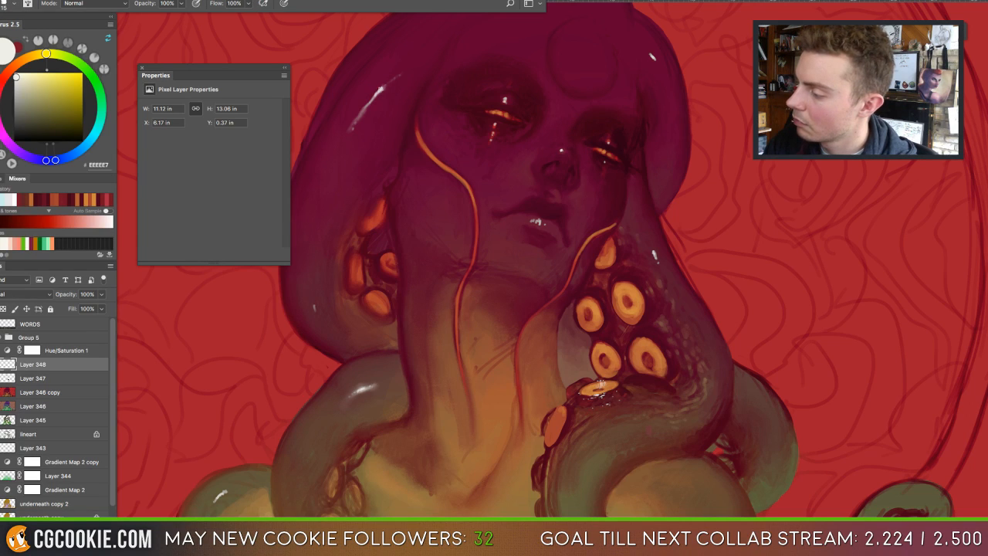
{"action": "key", "text": "shift+b"}
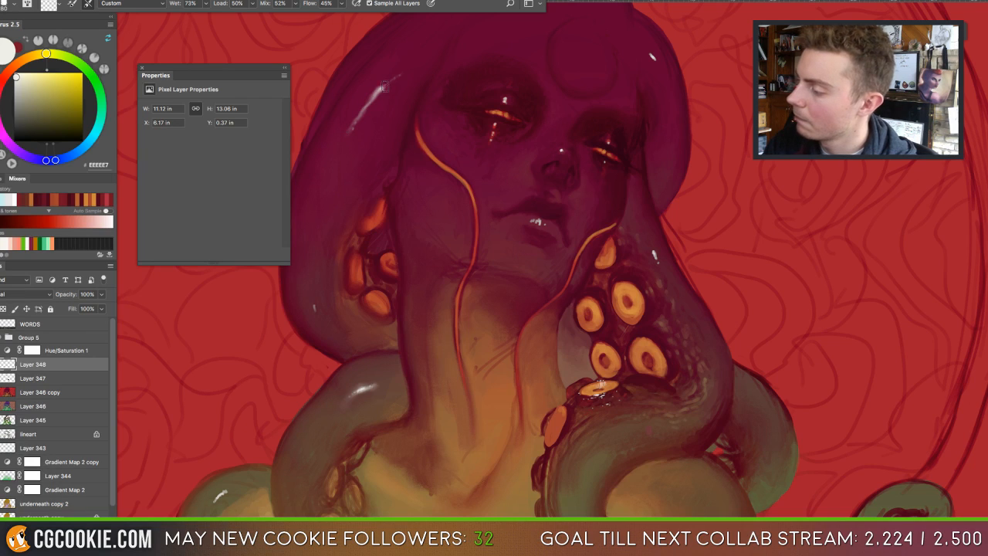
{"action": "left_click_drag", "start_coordinate": [651, 54], "coordinate": [657, 60]}
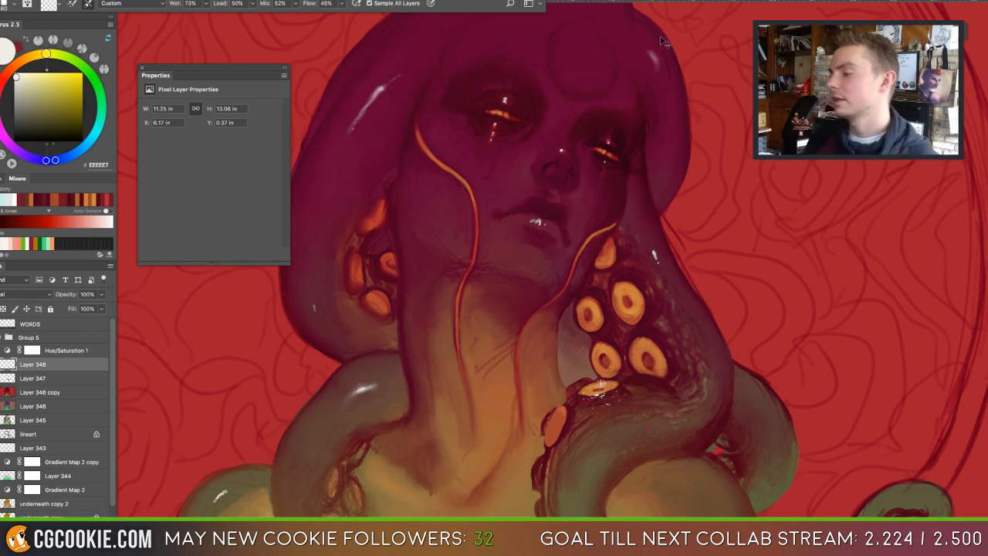
Soften the highlights on the hood's crown, the lower lip and the cheek-side tentacle with the Mixer Brush.
{"action": "key", "text": "ctrl+minus"}
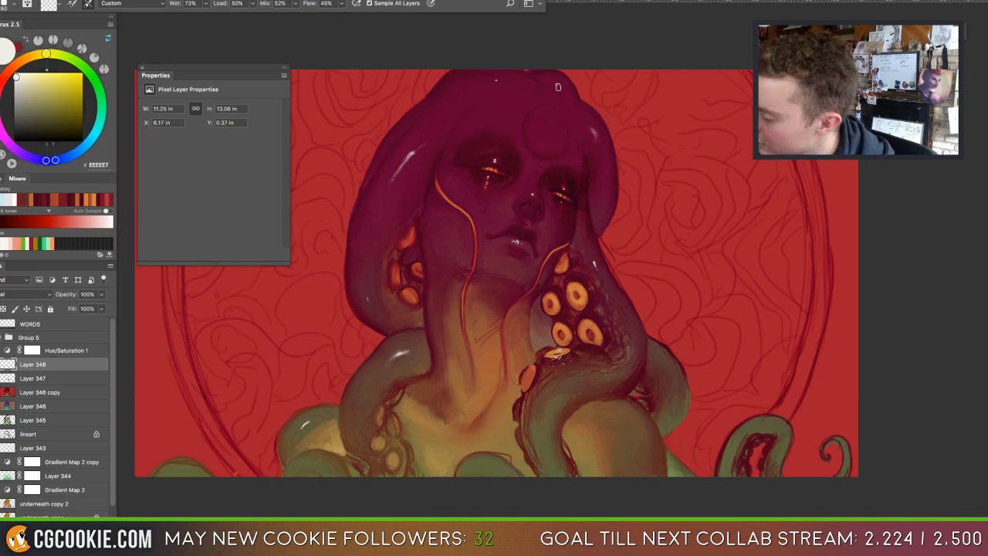
{"action": "left_click", "coordinate": [498, 80]}
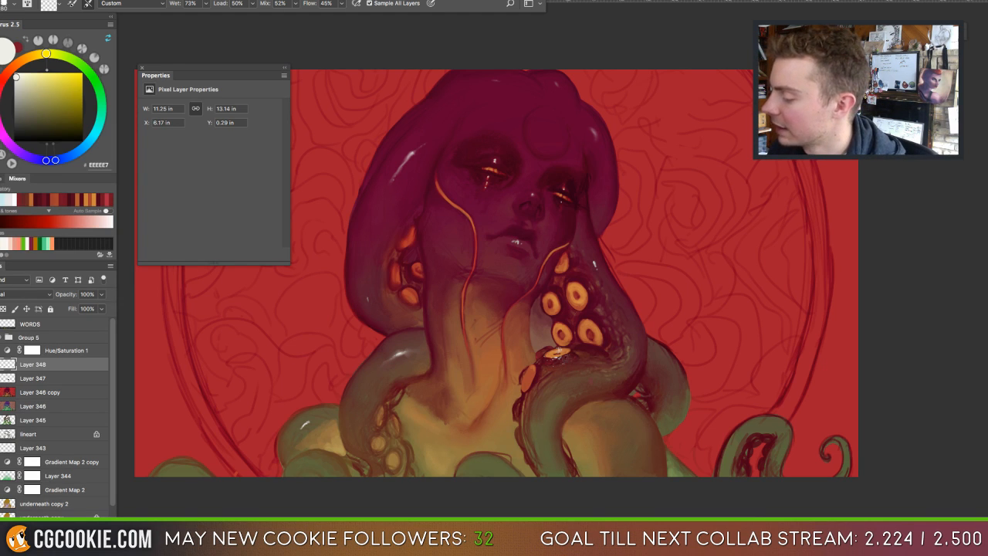
{"action": "left_click_drag", "start_coordinate": [595, 268], "coordinate": [593, 260]}
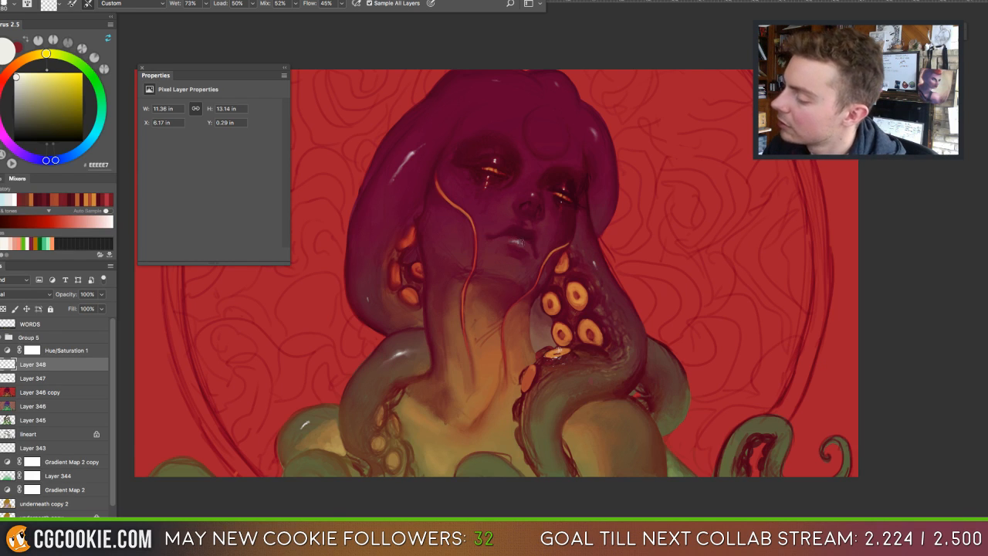
Strengthen the hood's left highlight with a short brush stroke and blend the lower-left green tentacle's highlight with the Mixer Brush.
{"action": "key", "text": "b"}
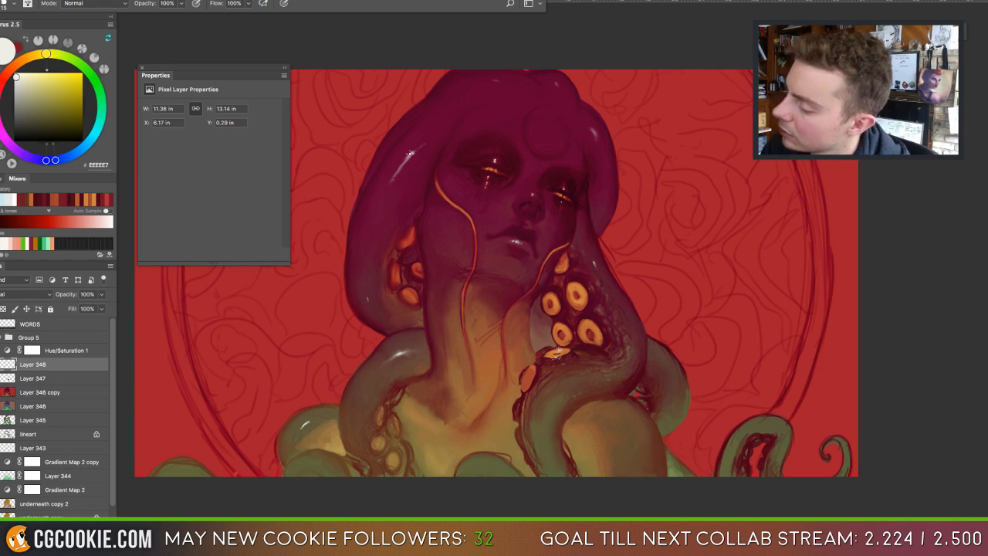
{"action": "left_click_drag", "start_coordinate": [409, 153], "coordinate": [402, 163]}
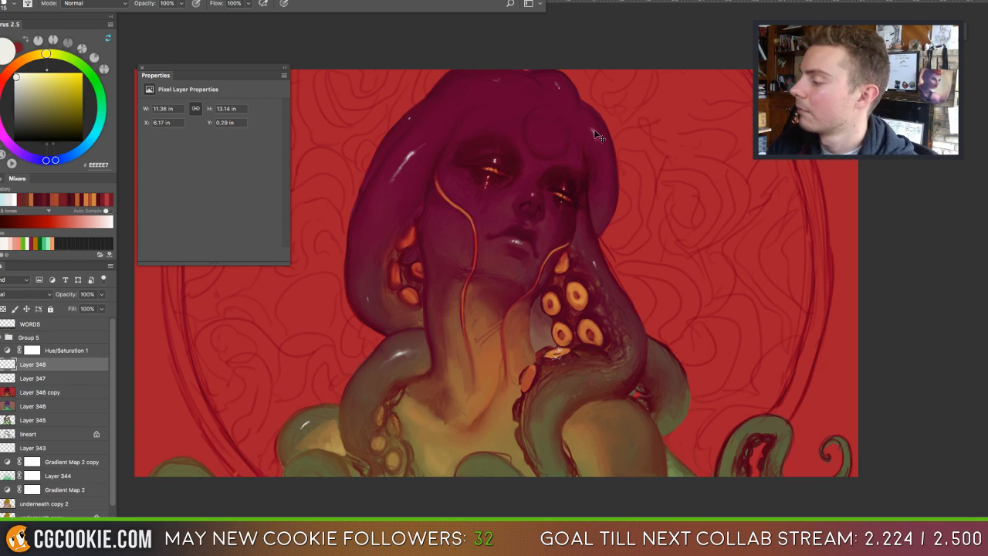
{"action": "key", "text": "shift+b"}
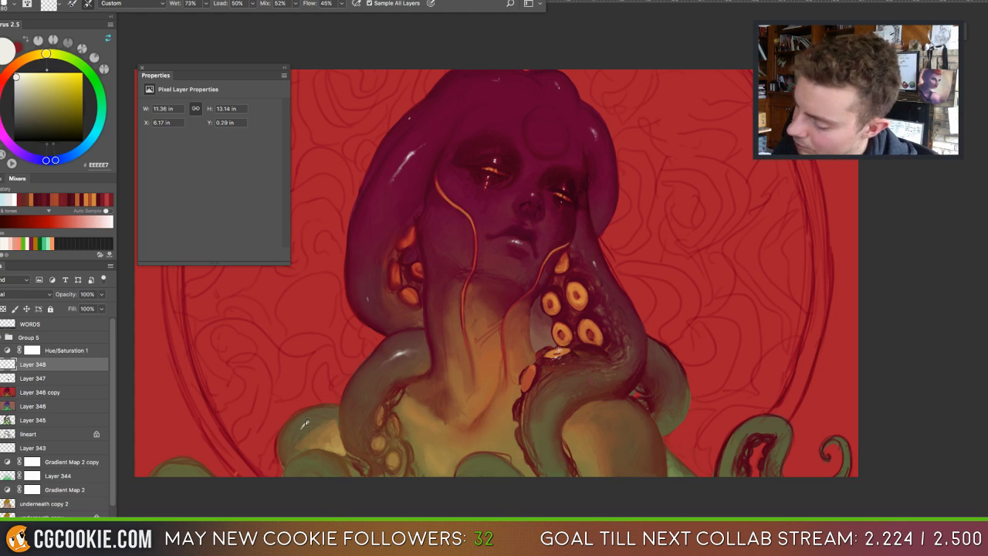
{"action": "left_click_drag", "start_coordinate": [313, 421], "coordinate": [299, 430]}
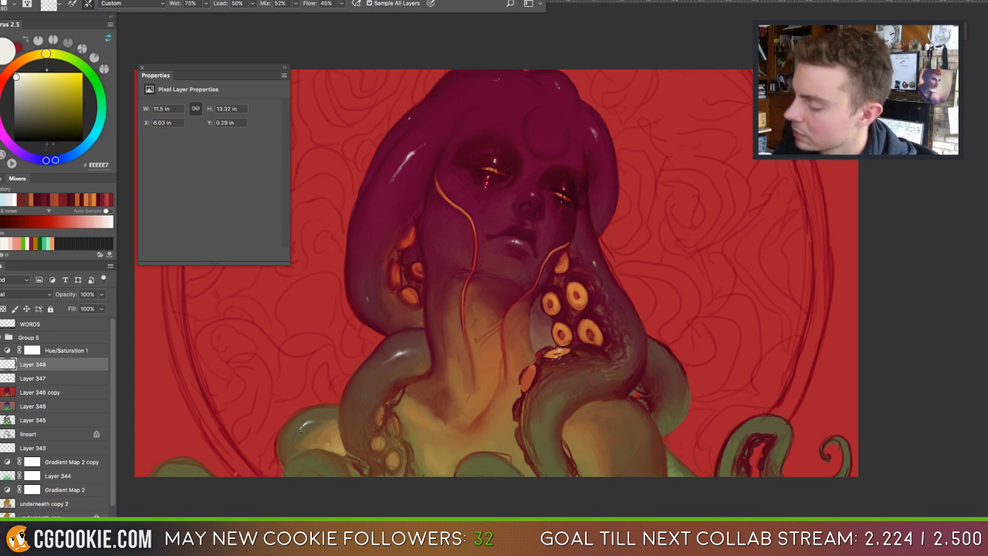
Refine the hood's left highlight with small off-white brush specks and the Eraser, and check the painting briefly without the interface panels.
{"action": "key", "text": "shift+b"}
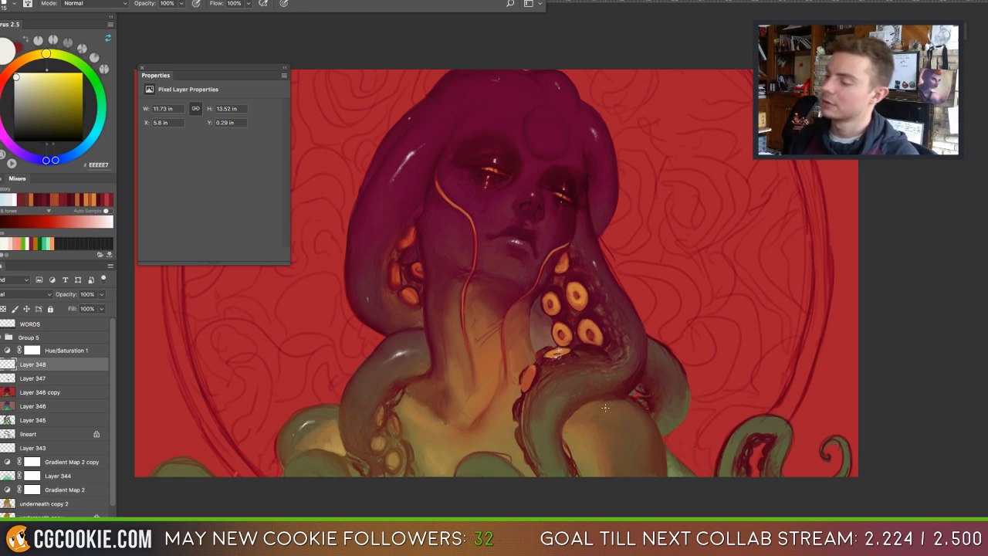
{"action": "key", "text": "e"}
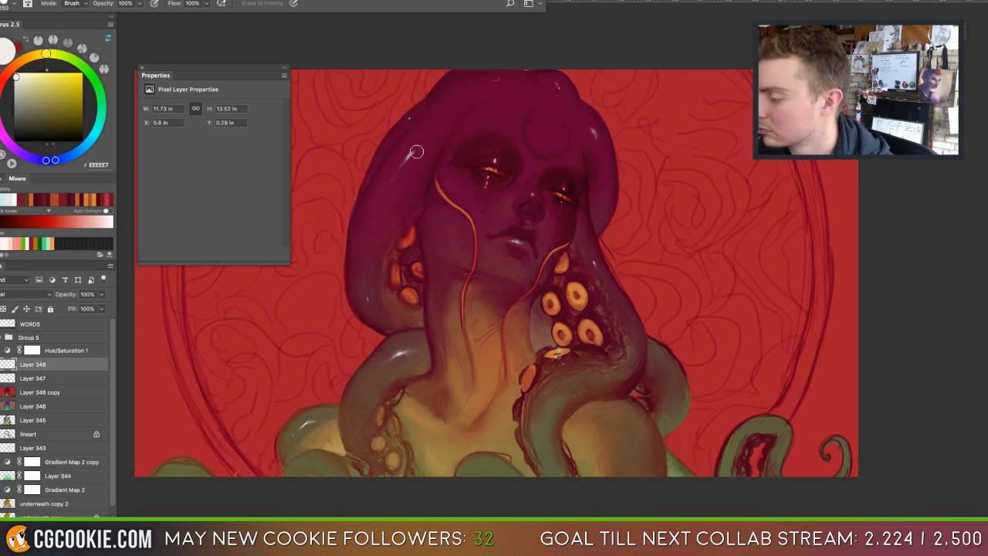
{"action": "key", "text": "b"}
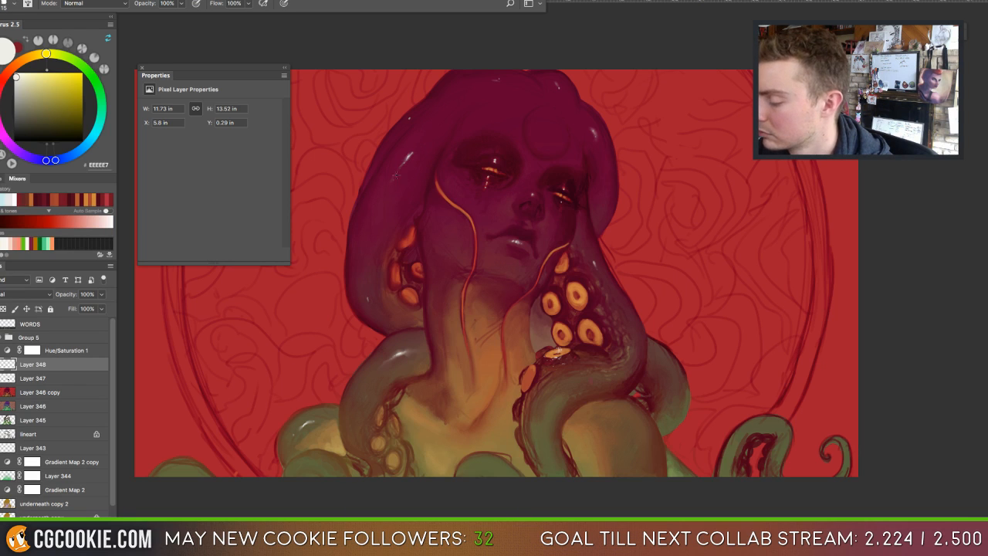
{"action": "key", "text": "e"}
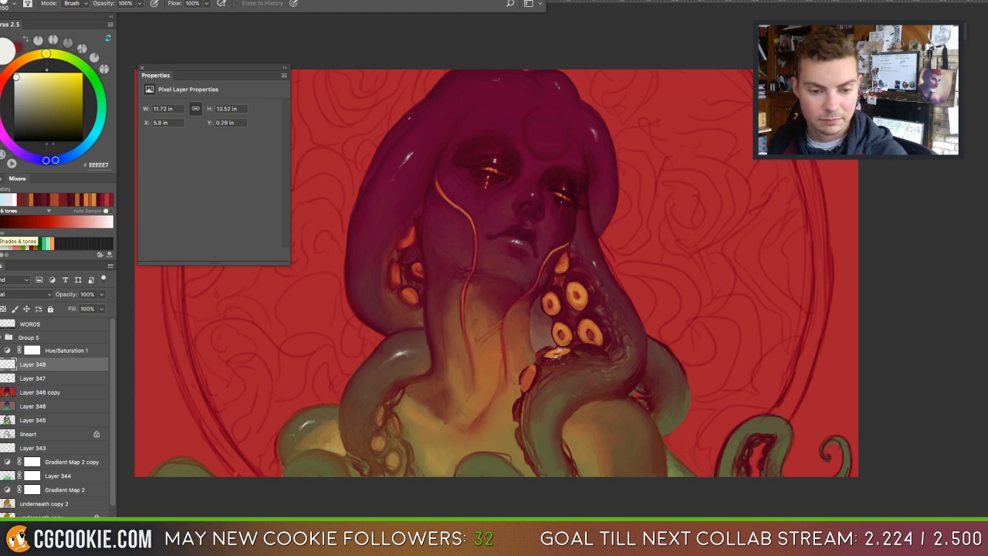
{"action": "key", "text": "Tab"}
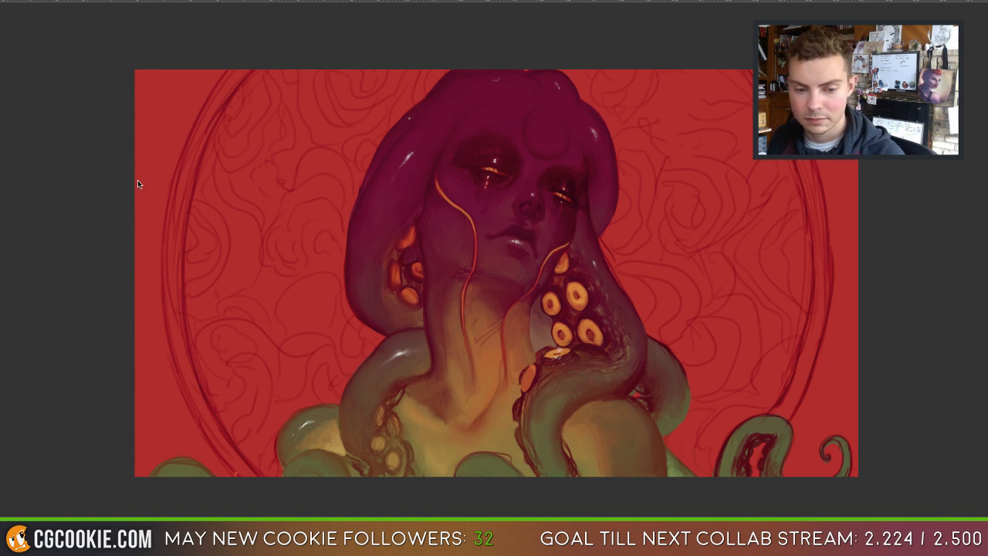
{"action": "key", "text": "Tab"}
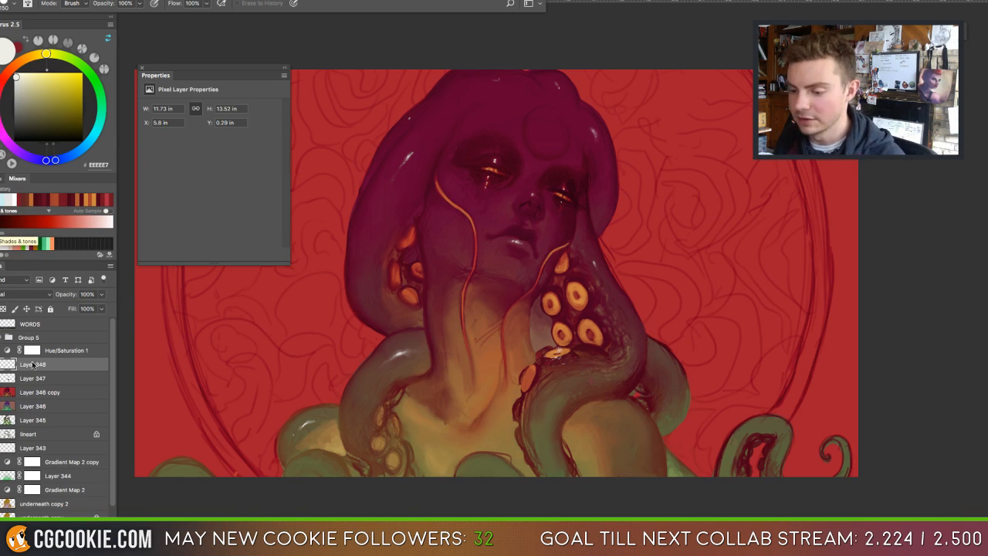
Toggle the visibility of Layer 348 repeatedly to compare the painting with and without its specular highlights.
{"action": "left_click", "coordinate": [1, 364]}
{"action": "left_click", "coordinate": [2, 364]}
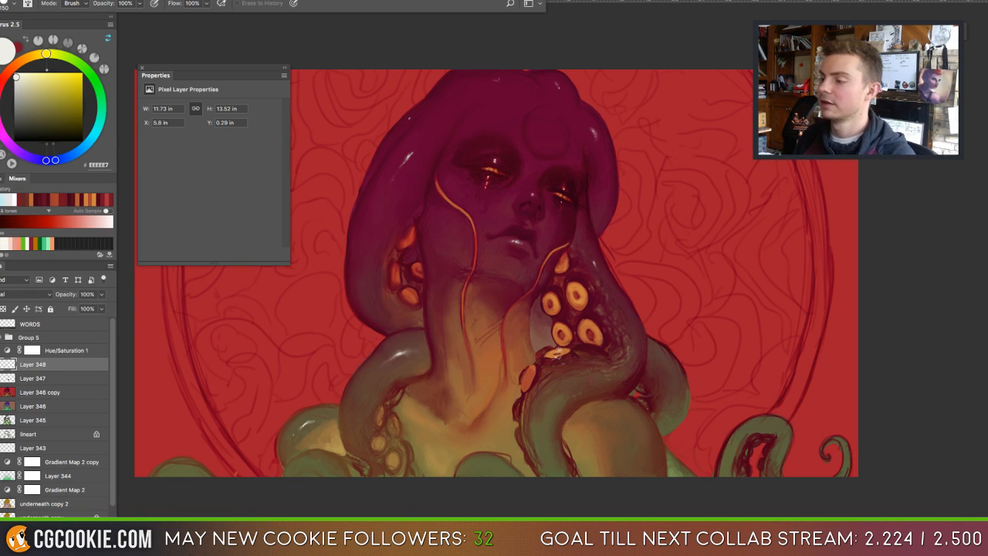
{"action": "left_click", "coordinate": [2, 364]}
{"action": "left_click", "coordinate": [1, 364]}
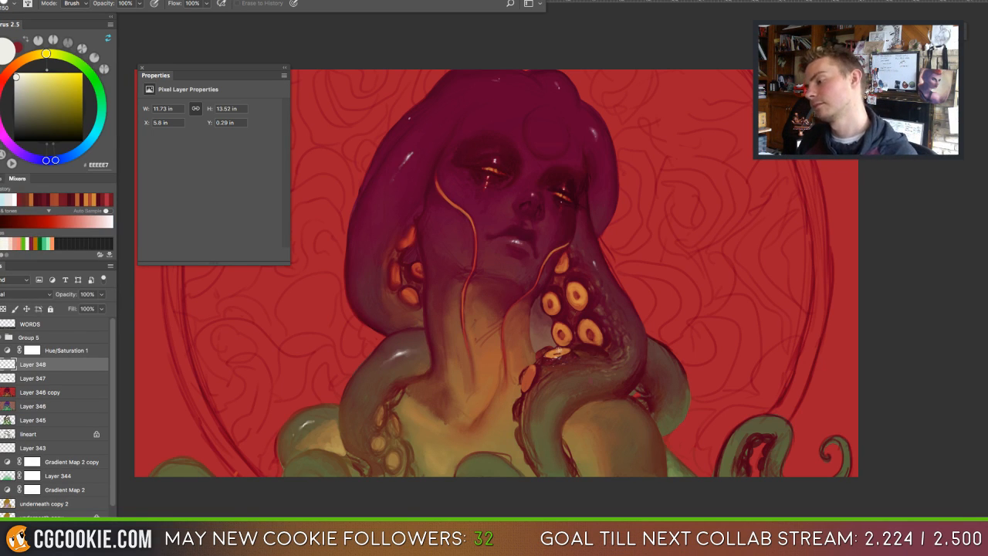
{"action": "left_click", "coordinate": [2, 364]}
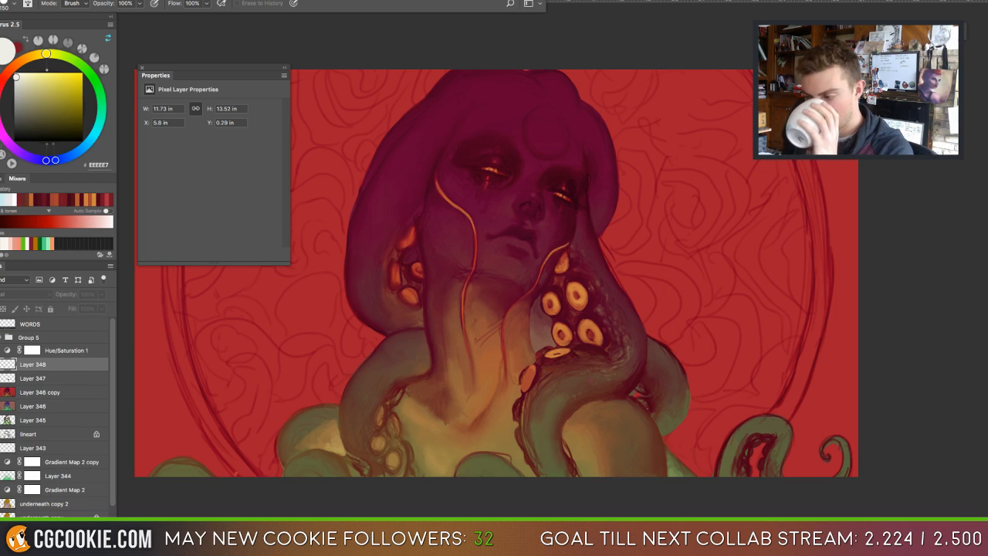
{"action": "left_click", "coordinate": [1, 364]}
{"action": "left_click", "coordinate": [1, 365]}
{"action": "left_click", "coordinate": [2, 364]}
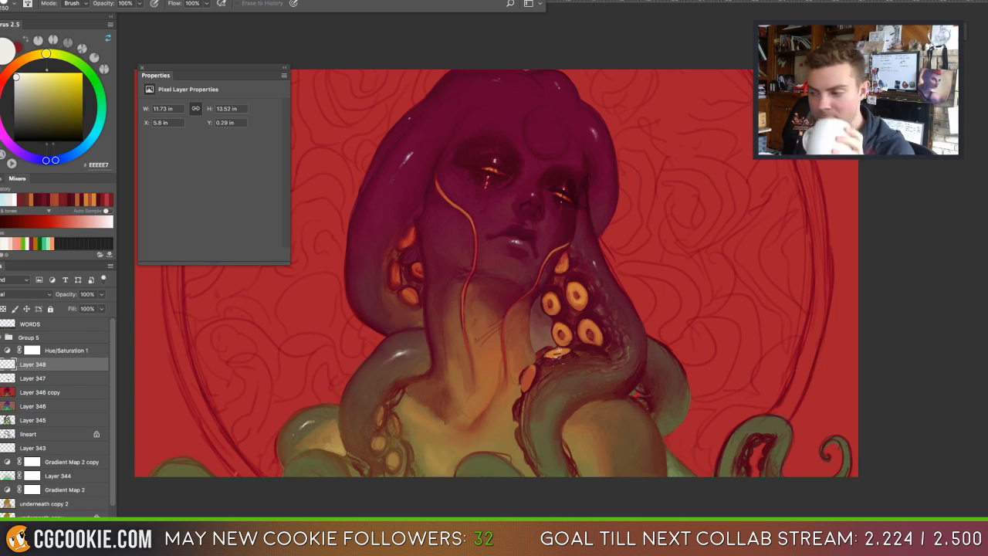
{"action": "left_click", "coordinate": [2, 364]}
{"action": "left_click", "coordinate": [2, 364]}
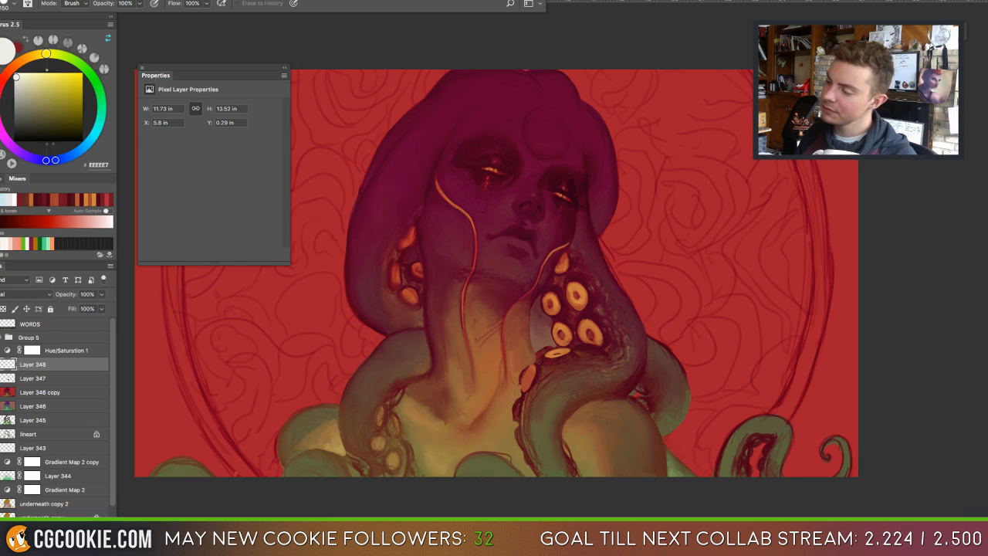
{"action": "left_click", "coordinate": [1, 364]}
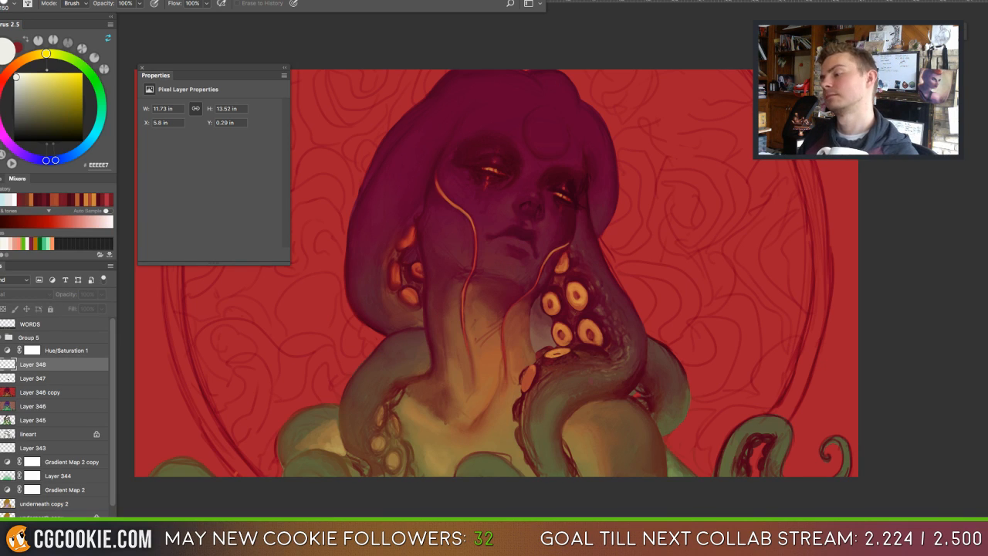
{"action": "left_click", "coordinate": [1, 364]}
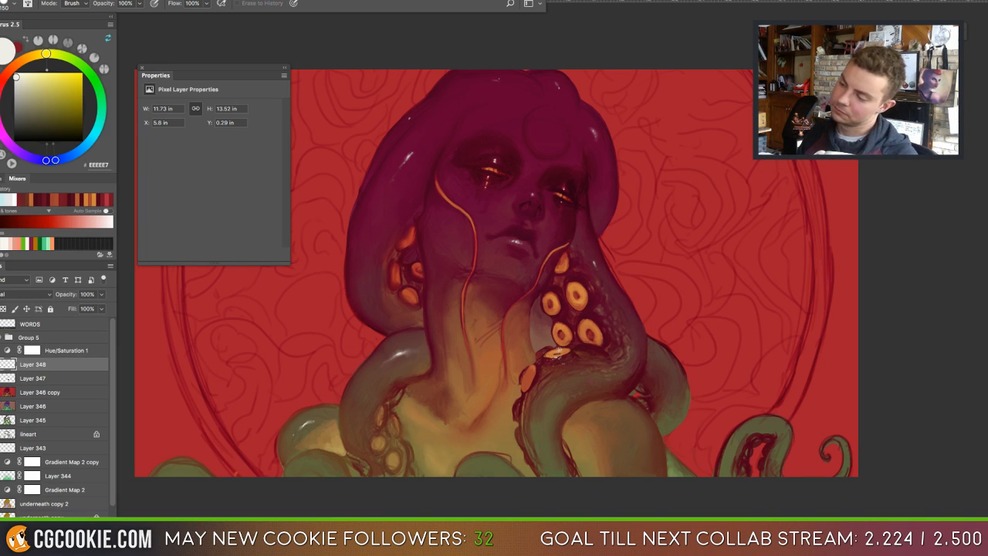
{"action": "left_click", "coordinate": [2, 365]}
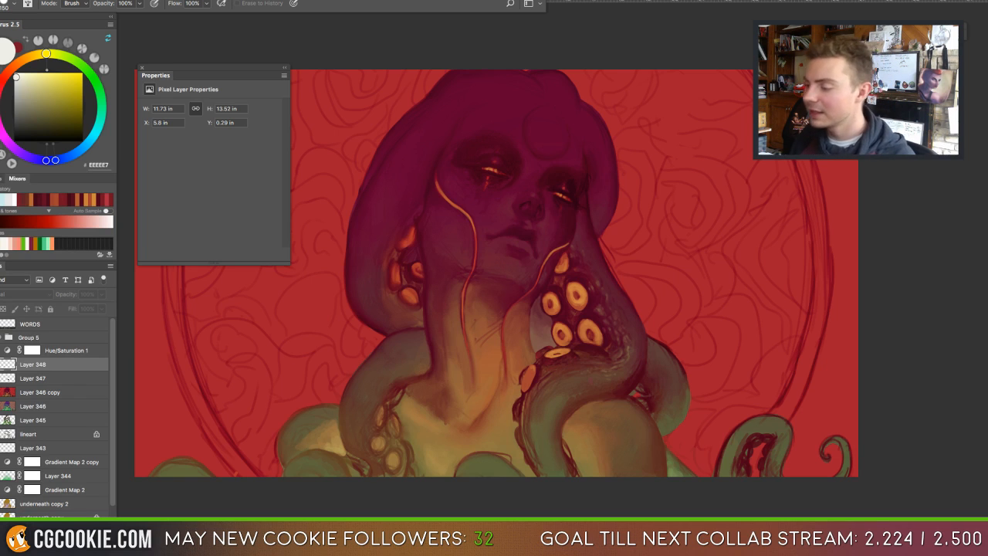
{"action": "left_click", "coordinate": [1, 364]}
{"action": "left_click", "coordinate": [1, 365]}
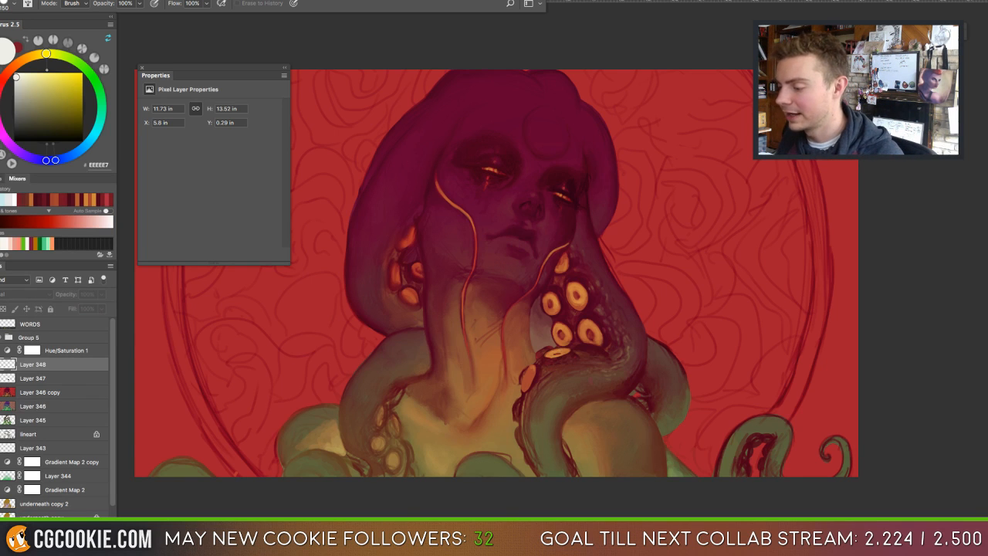
Show Layer 348 once more using its layer visibility option, and hide it again.
{"action": "right_click", "coordinate": [3, 364]}
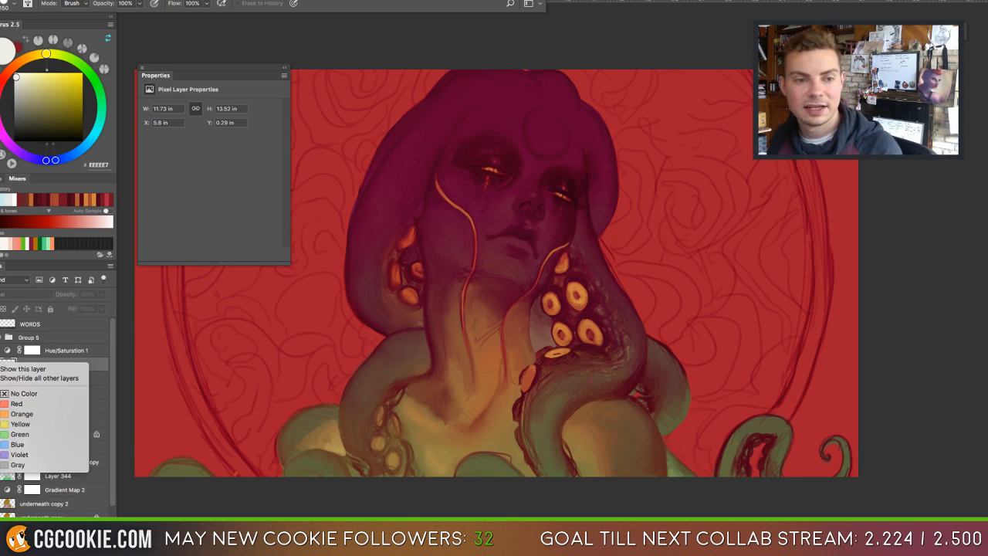
{"action": "left_click", "coordinate": [23, 368]}
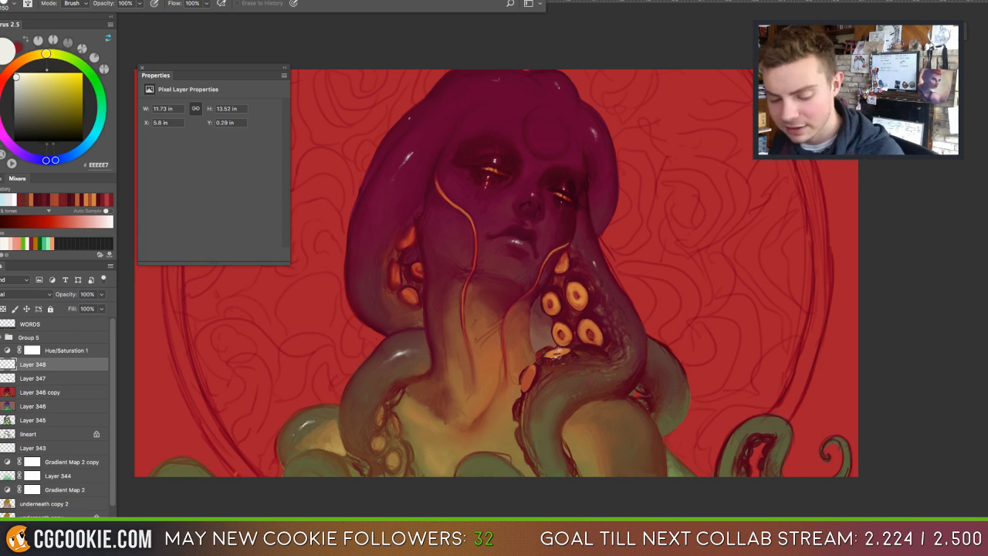
{"action": "key", "text": "super+comma"}
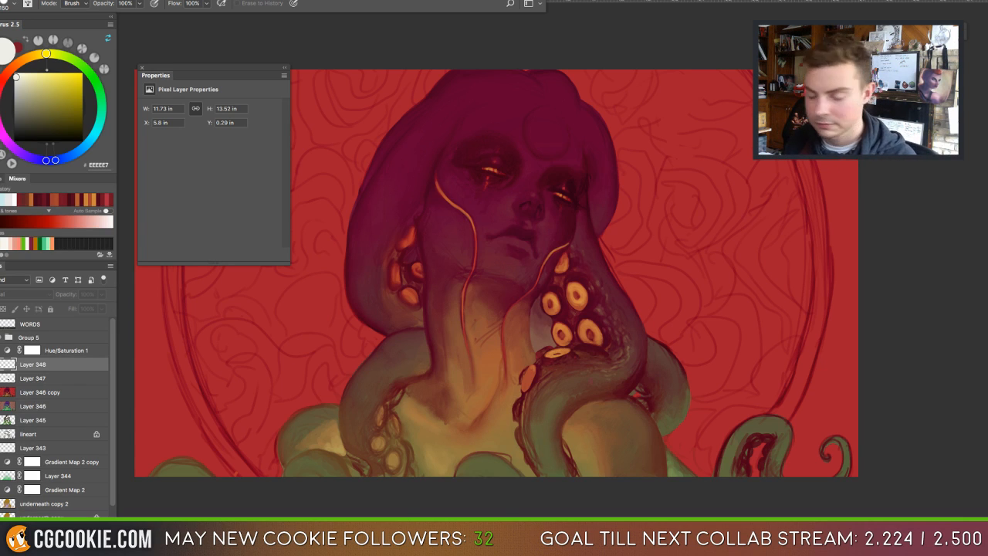
Try to erase on hidden Layer 348, and make Layer 347 active with the Mixer Brush for work around the cheek-side tentacle.
{"action": "left_click", "coordinate": [596, 359]}
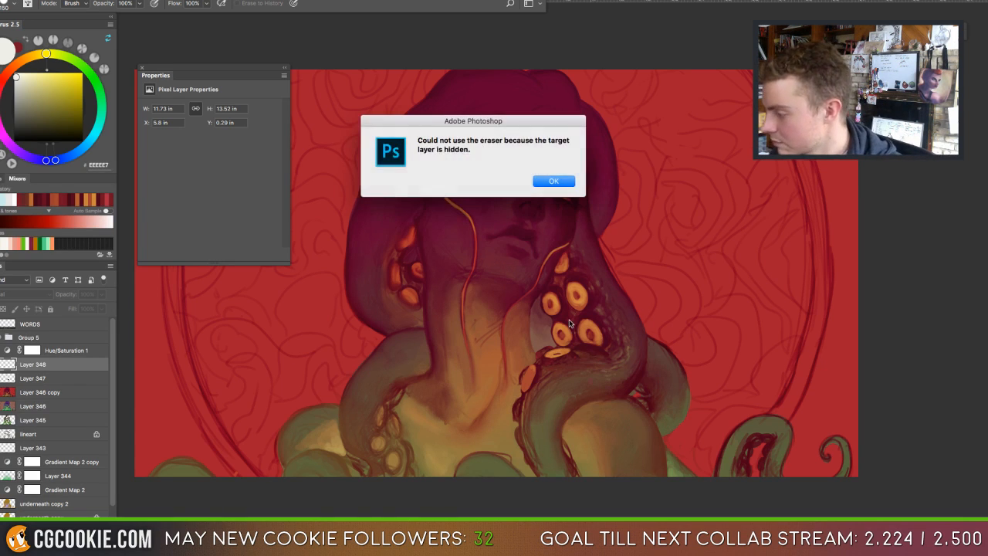
{"action": "key", "text": "Return"}
{"action": "key", "text": "super+equal"}
{"action": "key", "text": "super+equal"}
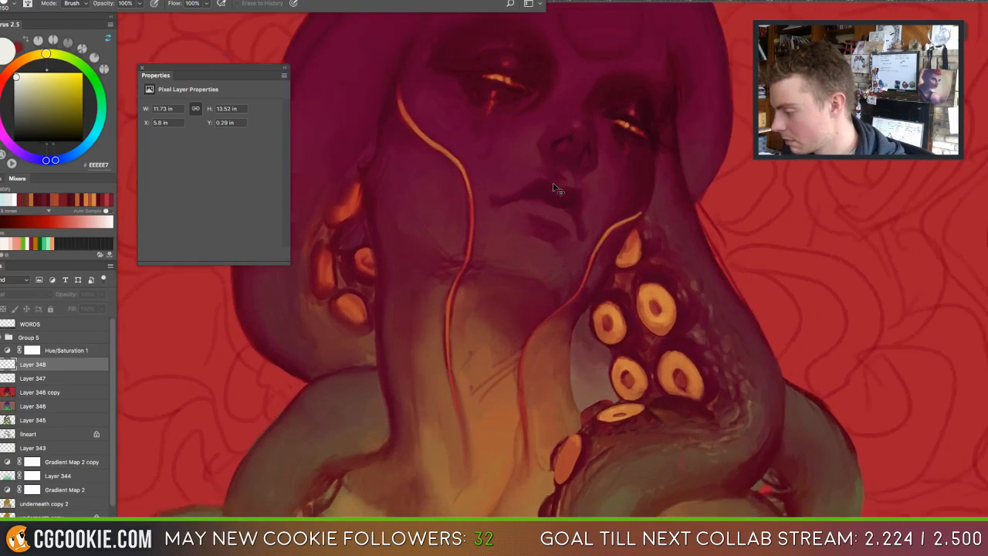
{"action": "left_click_drag", "start_coordinate": [638, 420], "coordinate": [580, 333]}
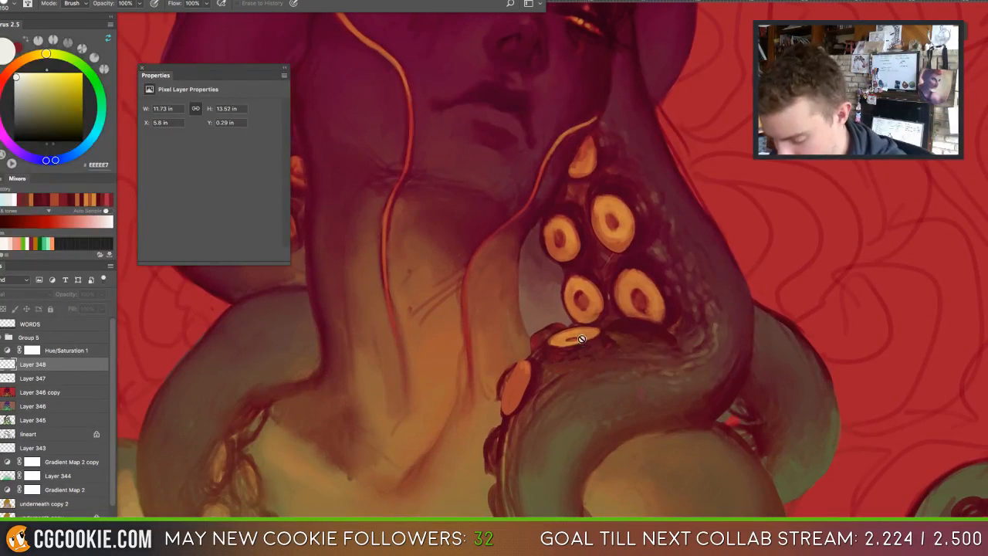
{"action": "key", "text": "b"}
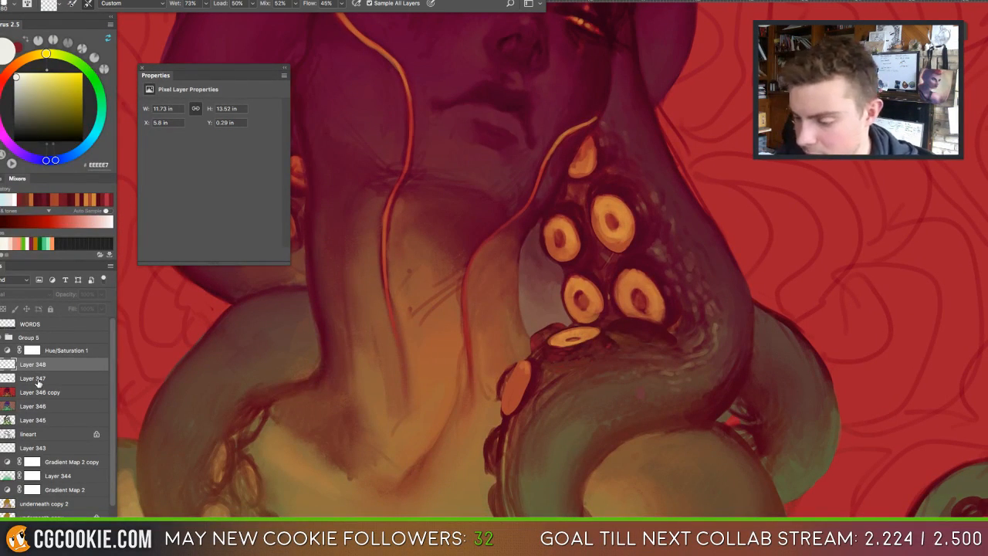
{"action": "key", "text": "alt+bracketleft"}
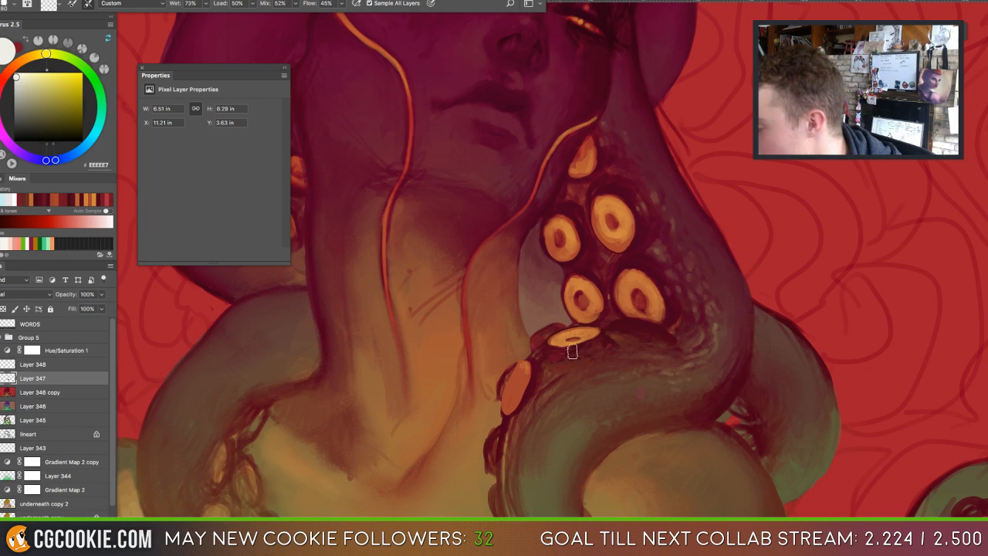
Examine the cheek-side tentacle's suckers close up and within the whole painting, and set the Mixer Brush's Wet value to 100%.
{"action": "scroll", "coordinate": [638, 377], "scroll_direction": "up", "scroll_amount": 5}
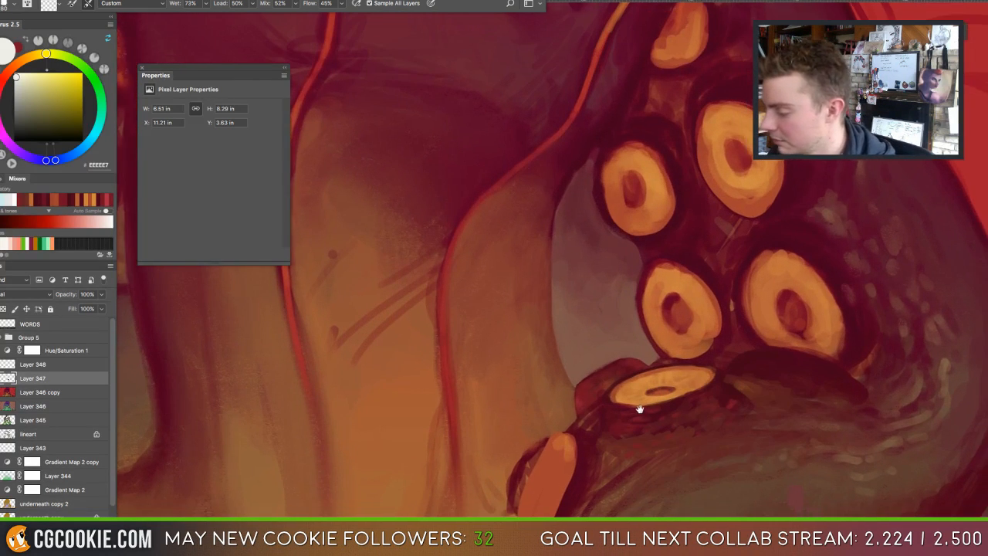
{"action": "left_click_drag", "start_coordinate": [639, 409], "coordinate": [589, 378]}
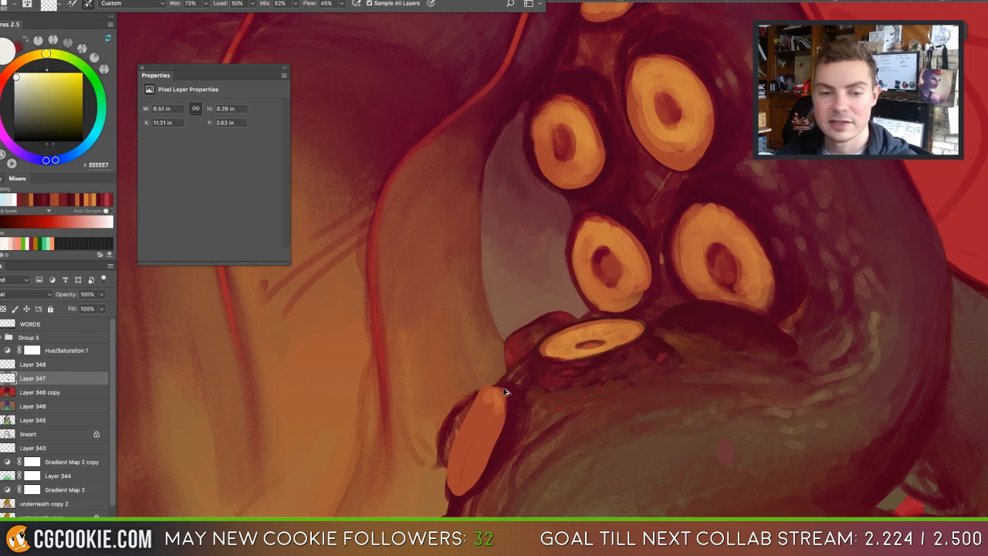
{"action": "scroll", "coordinate": [519, 396], "scroll_direction": "down", "scroll_amount": 5}
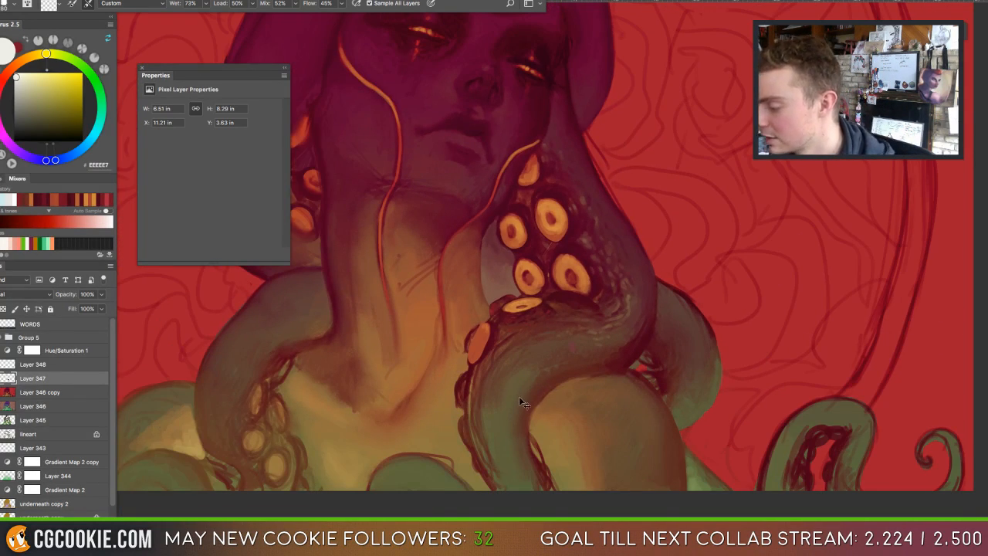
{"action": "scroll", "coordinate": [518, 396], "scroll_direction": "down", "scroll_amount": 4}
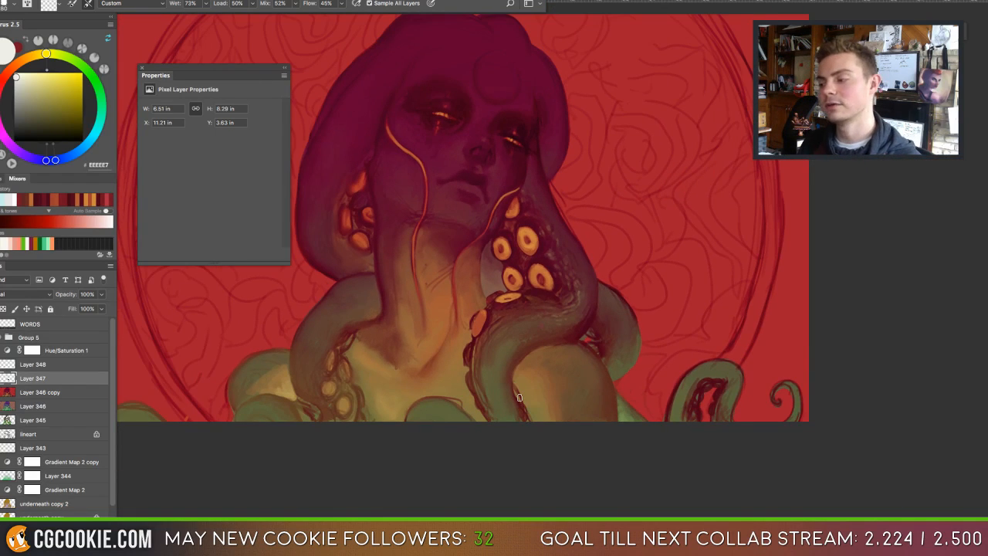
{"action": "scroll", "coordinate": [520, 396], "scroll_direction": "up", "scroll_amount": 8}
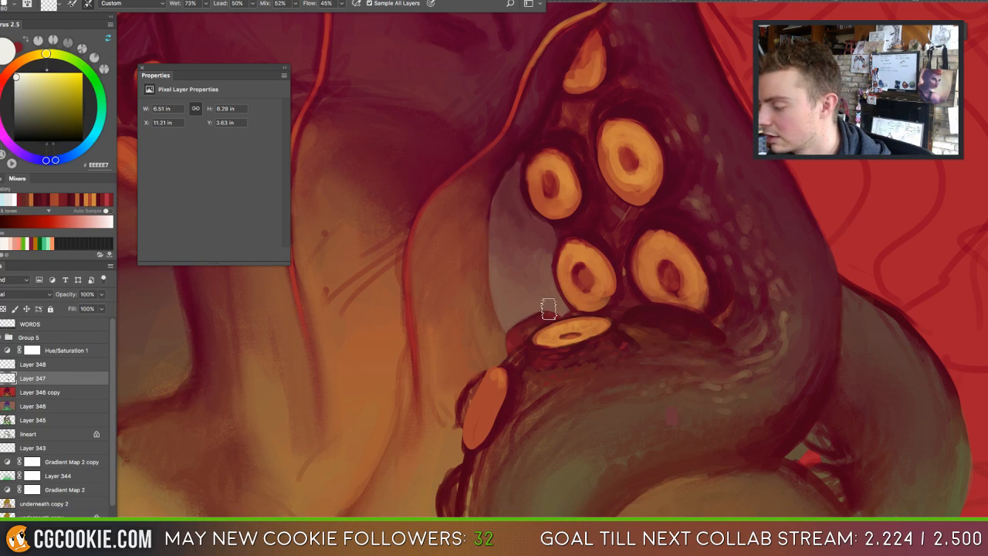
{"action": "key", "text": "0"}
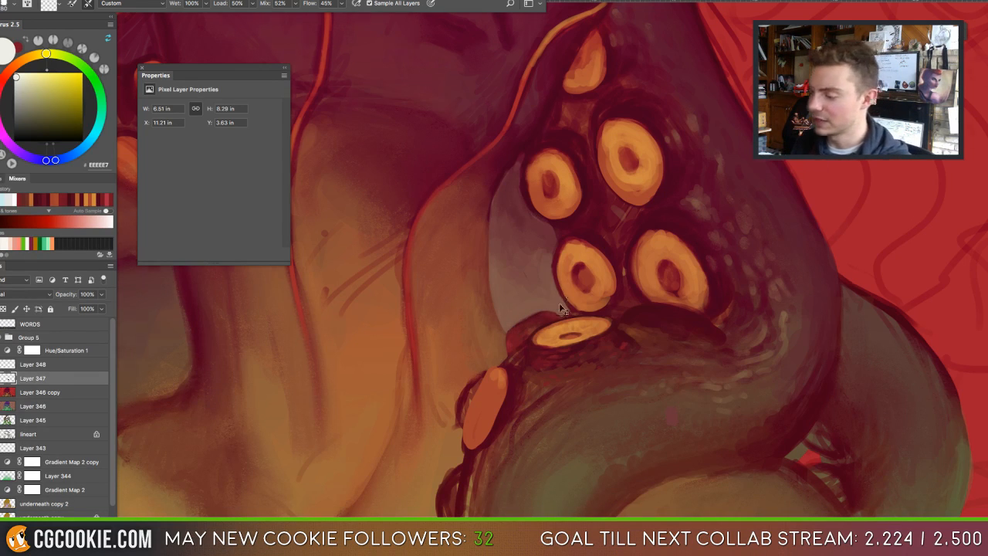
{"action": "scroll", "coordinate": [558, 303], "scroll_direction": "down", "scroll_amount": 6}
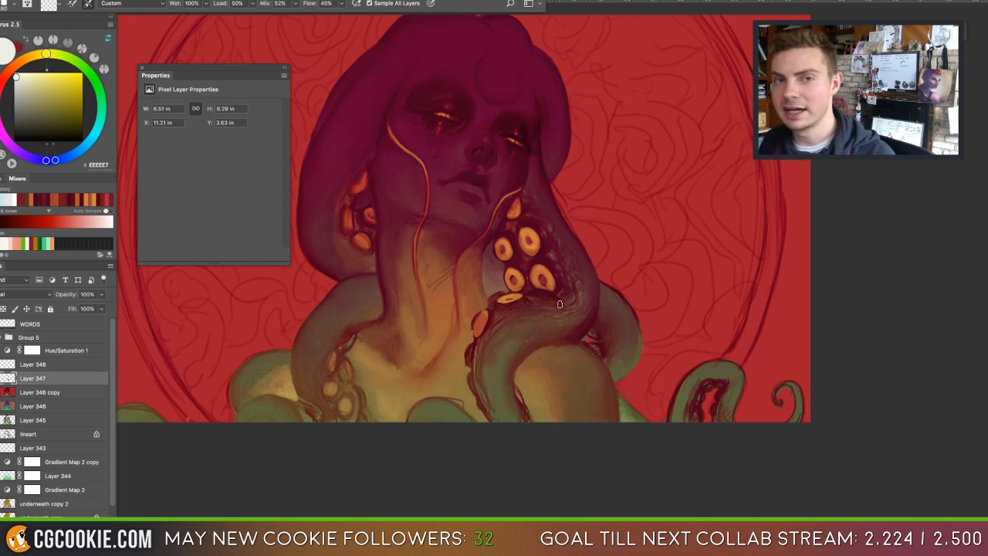
{"action": "scroll", "coordinate": [560, 304], "scroll_direction": "down", "scroll_amount": 1}
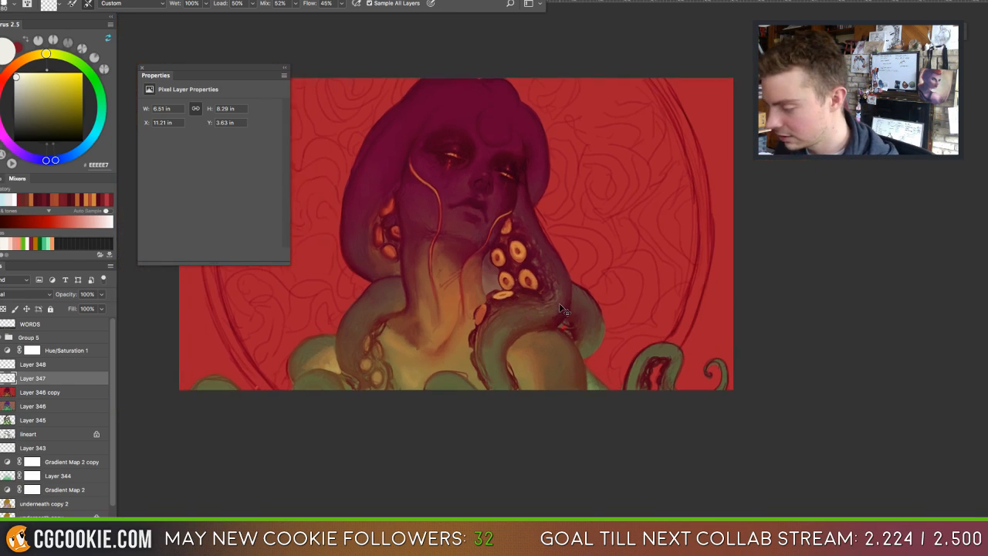
Sample dark maroon #460018 with the Brush and paint the dark sucker rim just below the orange sucker on the tentacle's inner edge.
{"action": "scroll", "coordinate": [560, 303], "scroll_direction": "up", "scroll_amount": 3}
{"action": "key", "text": "shift+b"}
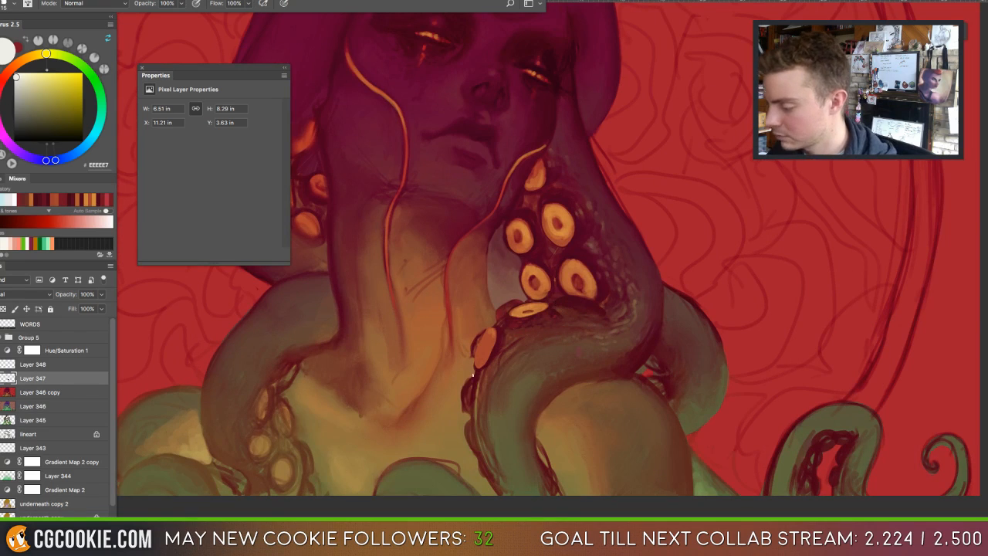
{"action": "left_click", "coordinate": [474, 374], "text": "alt"}
{"action": "left_click", "coordinate": [474, 376], "text": "alt"}
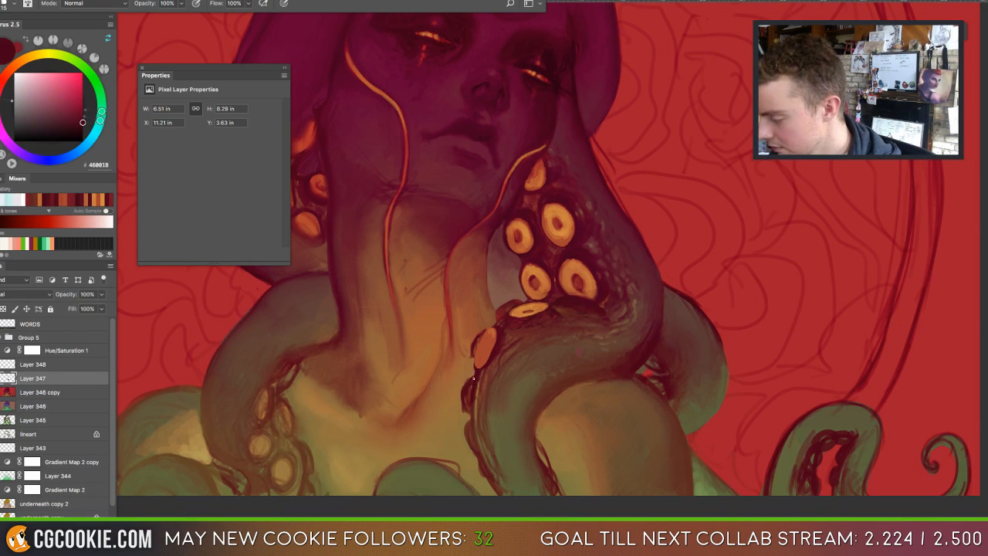
{"action": "left_click_drag", "start_coordinate": [462, 393], "coordinate": [464, 412]}
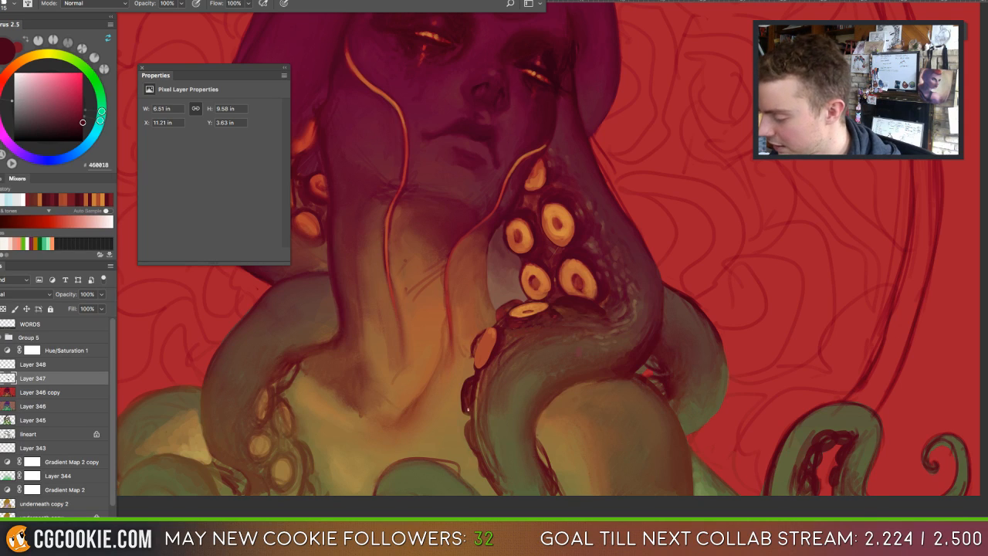
Sample maroon #480015 and reddish brown #591F1D from the tentacle's inner edge and extend the dark sucker shapes down toward the chest.
{"action": "left_click", "coordinate": [468, 408], "text": "alt"}
{"action": "left_click", "coordinate": [467, 408], "text": "alt"}
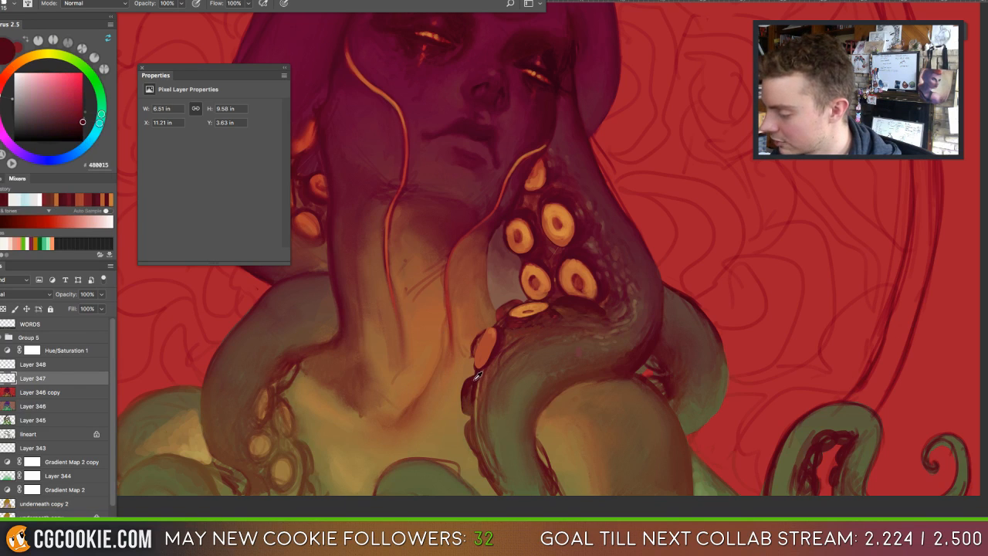
{"action": "left_click", "coordinate": [472, 378], "text": "alt"}
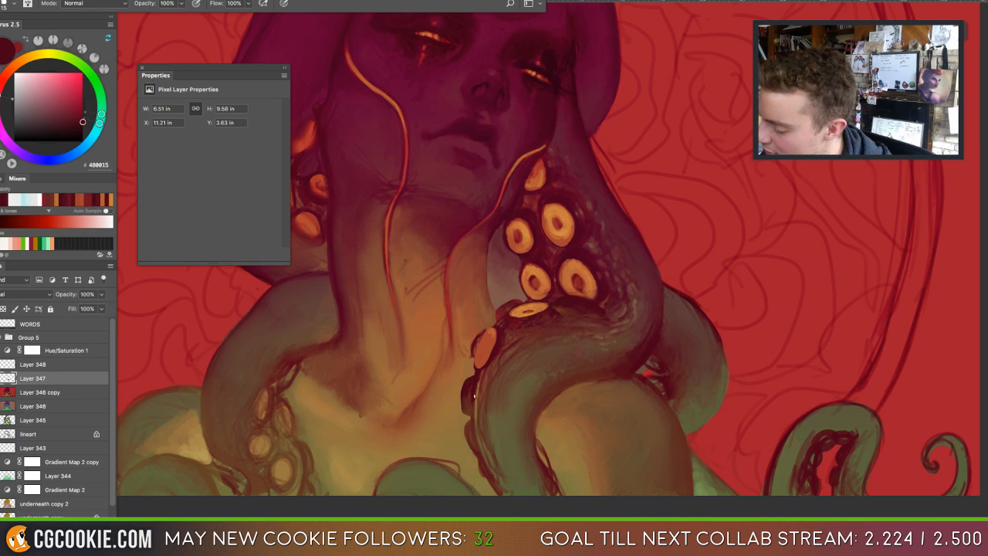
{"action": "left_click", "coordinate": [466, 430], "text": "alt"}
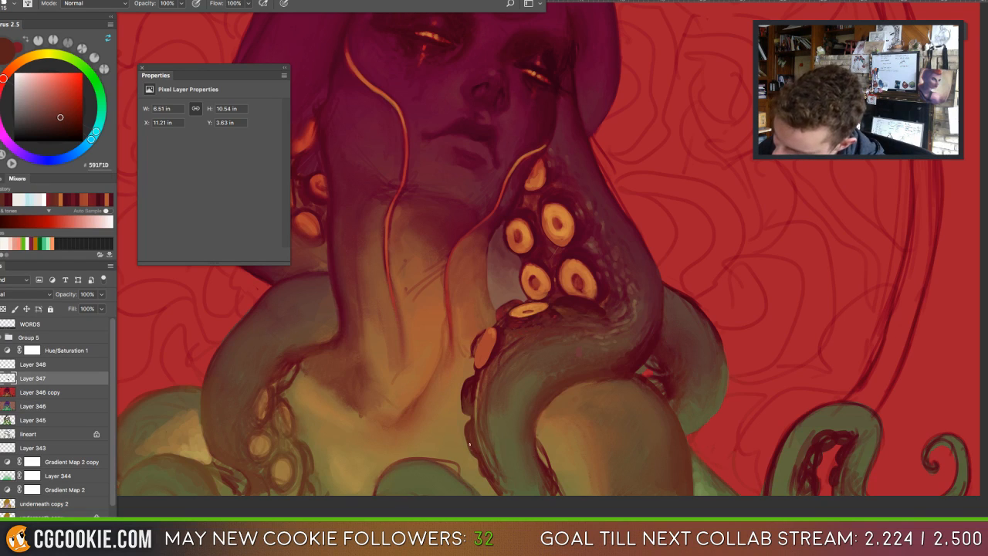
Sample ochre #8A743C from the tentacle's lower inner edge and continue painting that edge down toward the canvas bottom.
{"action": "left_click", "coordinate": [477, 458], "text": "alt"}
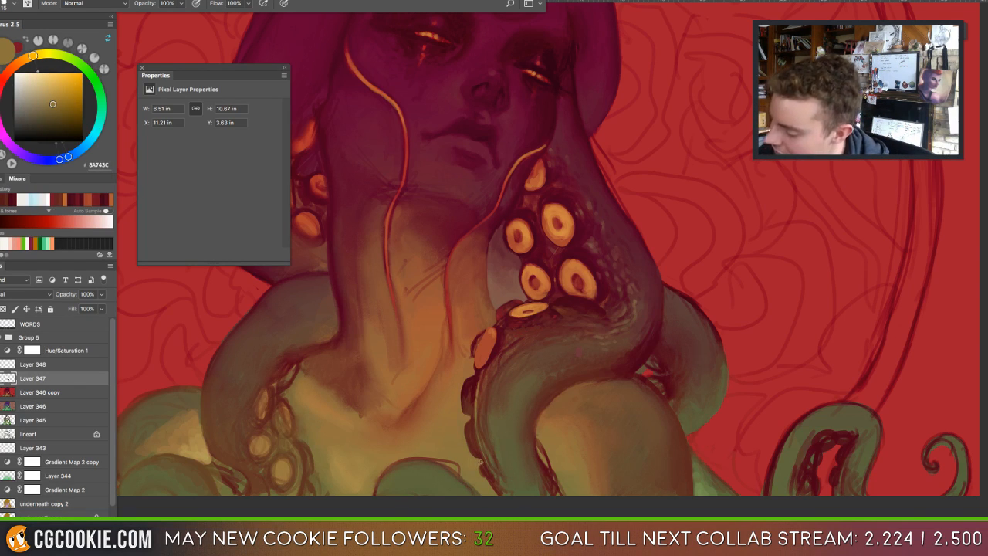
{"action": "left_click_drag", "start_coordinate": [479, 462], "coordinate": [480, 467]}
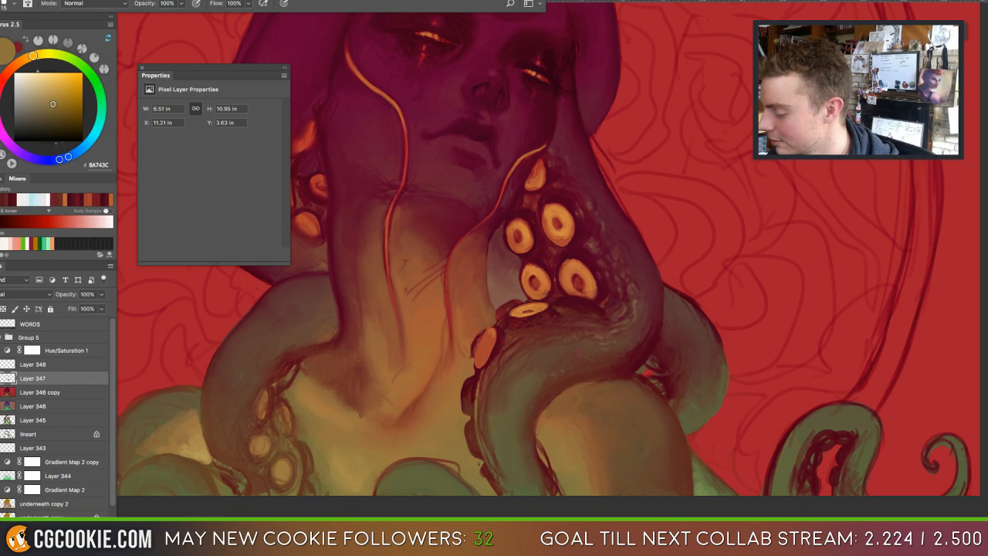
{"action": "left_click_drag", "start_coordinate": [482, 464], "coordinate": [491, 486]}
Finish the lowest sucker edge at the canvas bottom with sampled #55151C, #82763C and #5C2420, and blend it with the Mixer Brush.
{"action": "left_click", "coordinate": [483, 466], "text": "alt"}
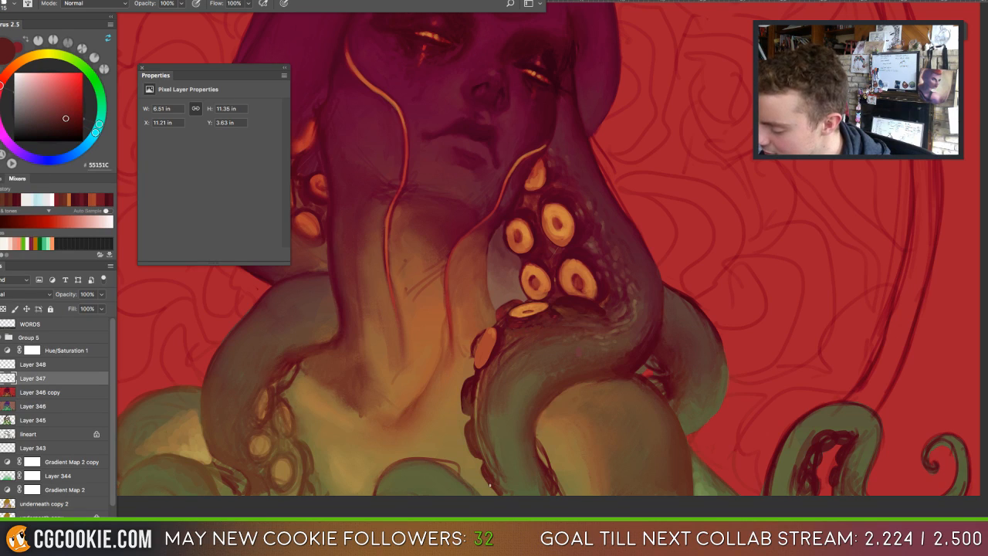
{"action": "key", "text": "e"}
{"action": "key", "text": "b"}
{"action": "left_click", "coordinate": [491, 489], "text": "alt"}
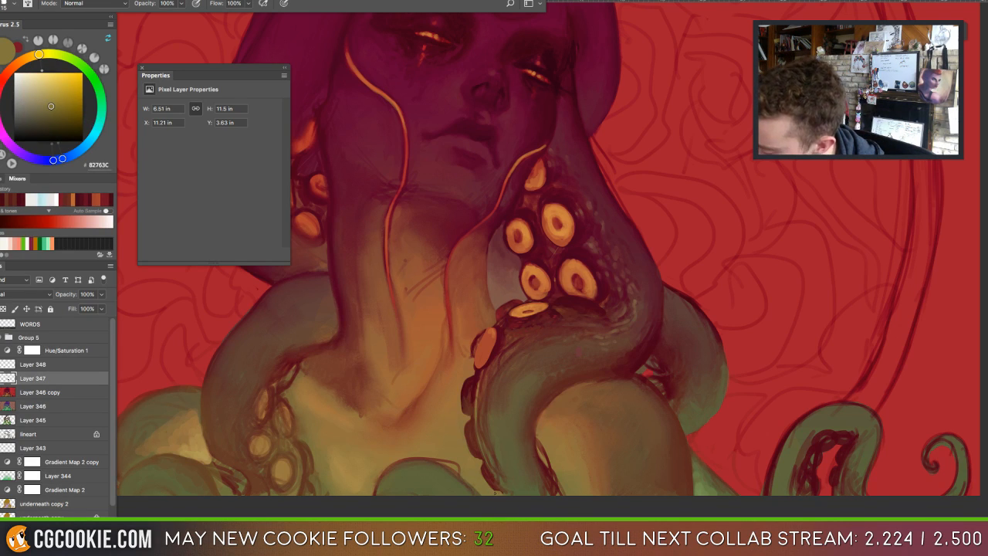
{"action": "left_click_drag", "start_coordinate": [495, 490], "coordinate": [499, 491]}
{"action": "left_click", "coordinate": [498, 488], "text": "alt"}
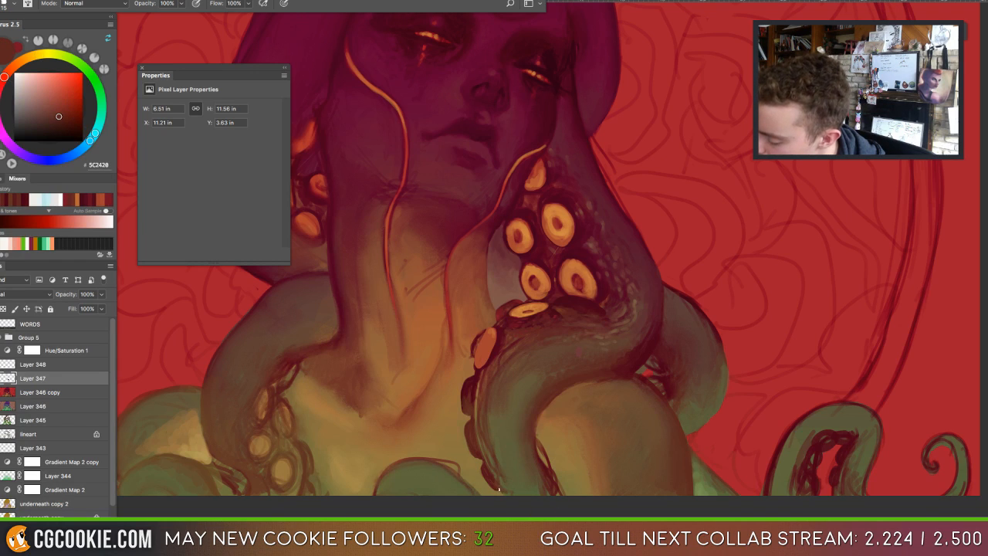
{"action": "key", "text": "shift+b"}
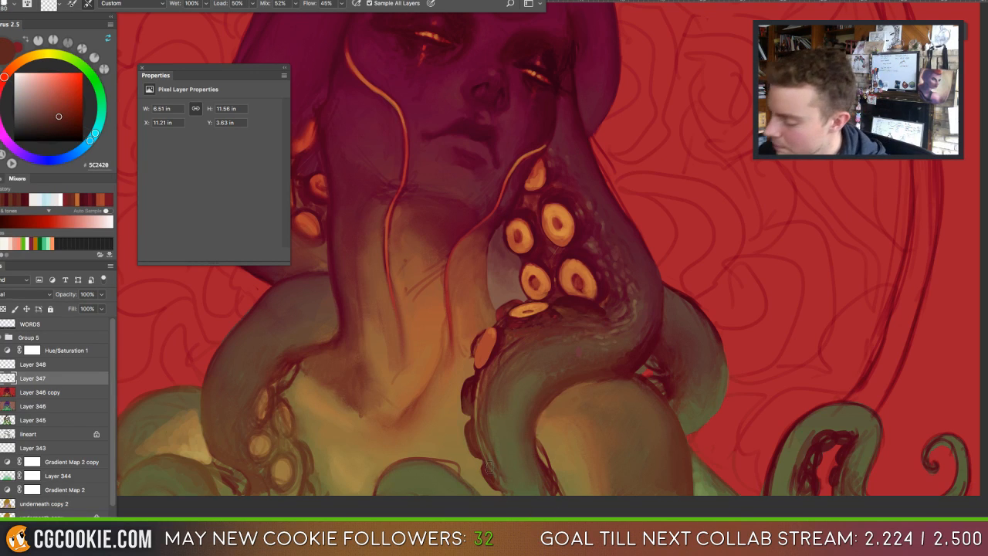
{"action": "left_click_drag", "start_coordinate": [494, 479], "coordinate": [506, 486]}
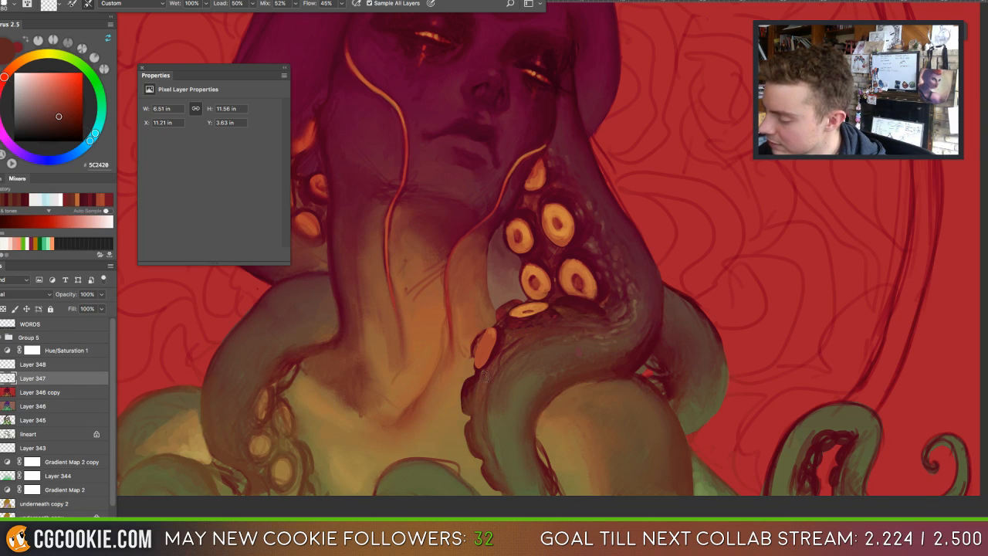
Try a box-shaped outline in sampled olive #635E39 on the tentacle below the orange sucker, and undo it.
{"action": "key", "text": "b"}
{"action": "left_click", "coordinate": [503, 434], "text": "alt"}
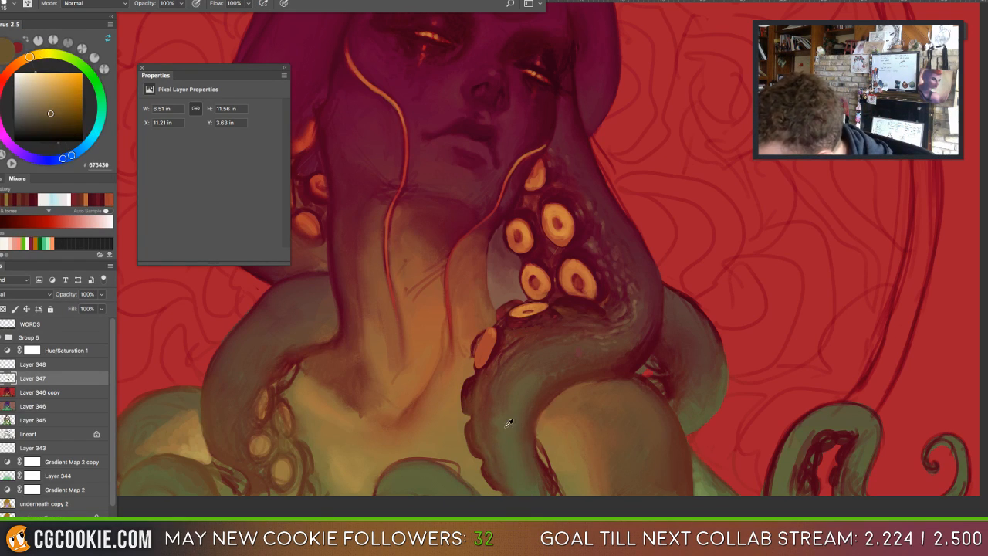
{"action": "left_click", "coordinate": [509, 422], "text": "alt"}
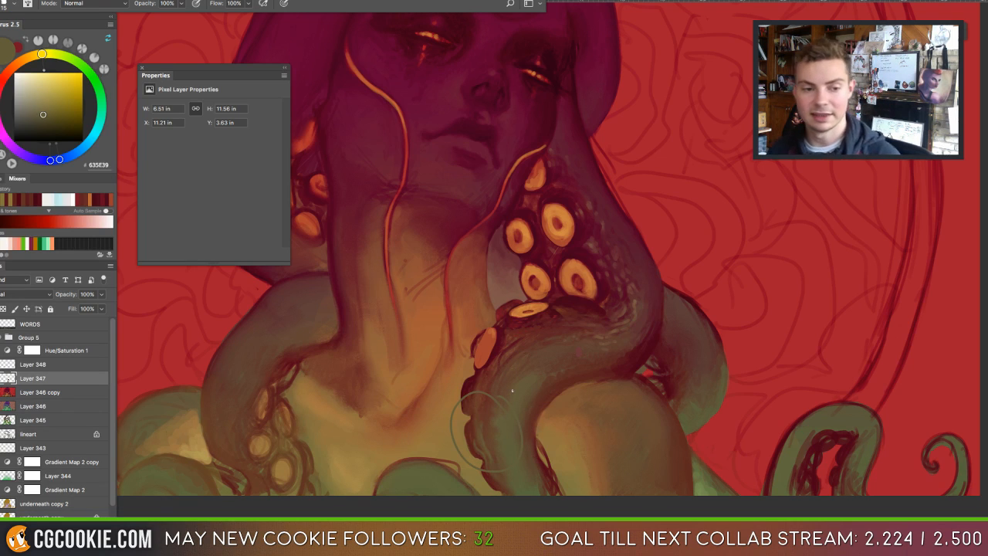
{"action": "scroll", "coordinate": [511, 390], "scroll_direction": "up", "scroll_amount": 3}
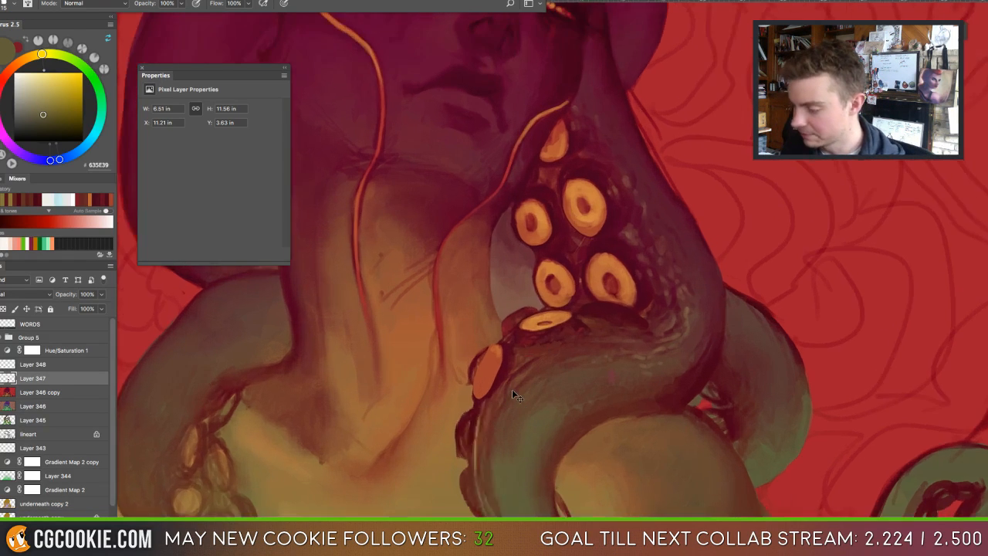
{"action": "left_click_drag", "start_coordinate": [574, 388], "coordinate": [540, 190]}
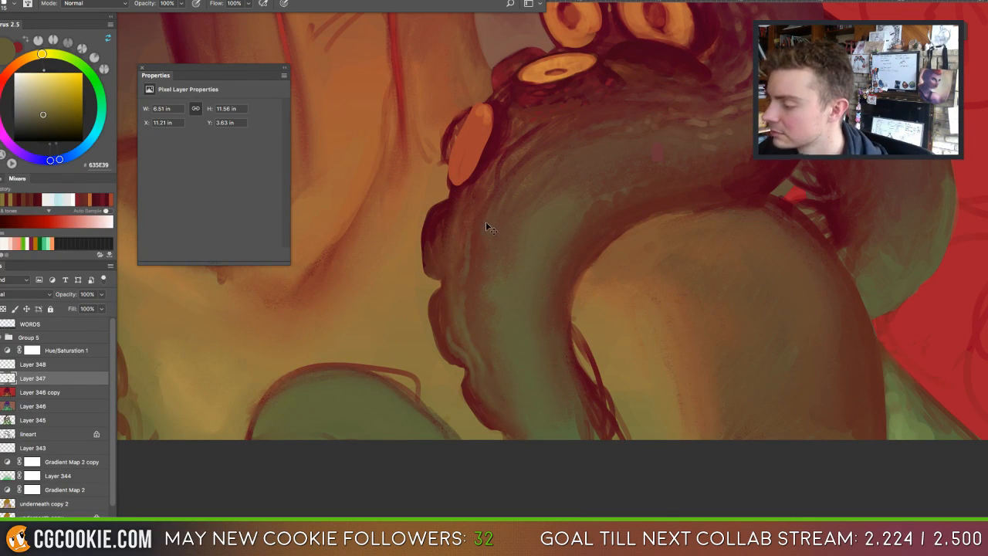
{"action": "mouse_move", "coordinate": [494, 206]}
{"action": "left_mouse_down"}
{"action": "mouse_move", "coordinate": [459, 202]}
{"action": "mouse_move", "coordinate": [465, 302]}
{"action": "mouse_move", "coordinate": [497, 262]}
{"action": "mouse_move", "coordinate": [485, 195]}
{"action": "left_mouse_up"}
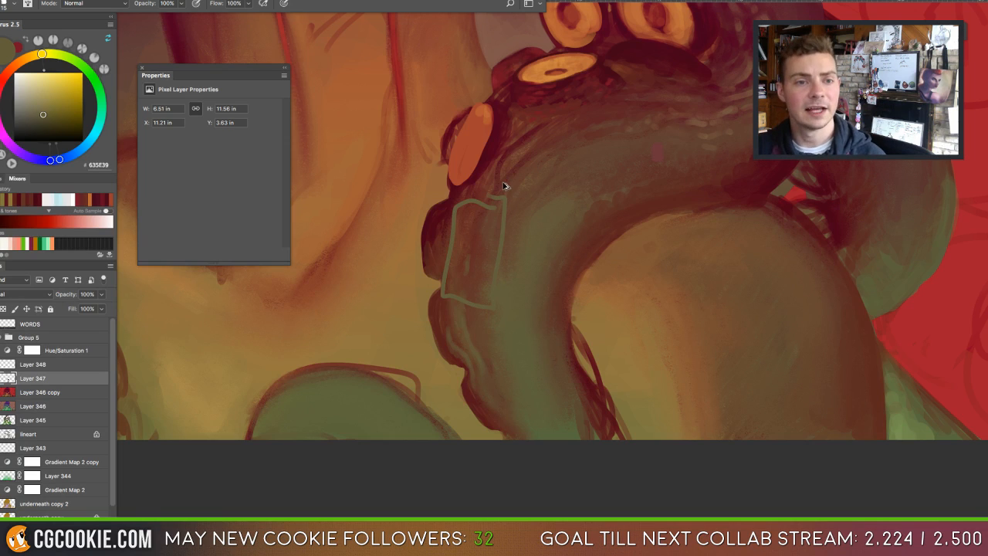
{"action": "key", "text": "super+z"}
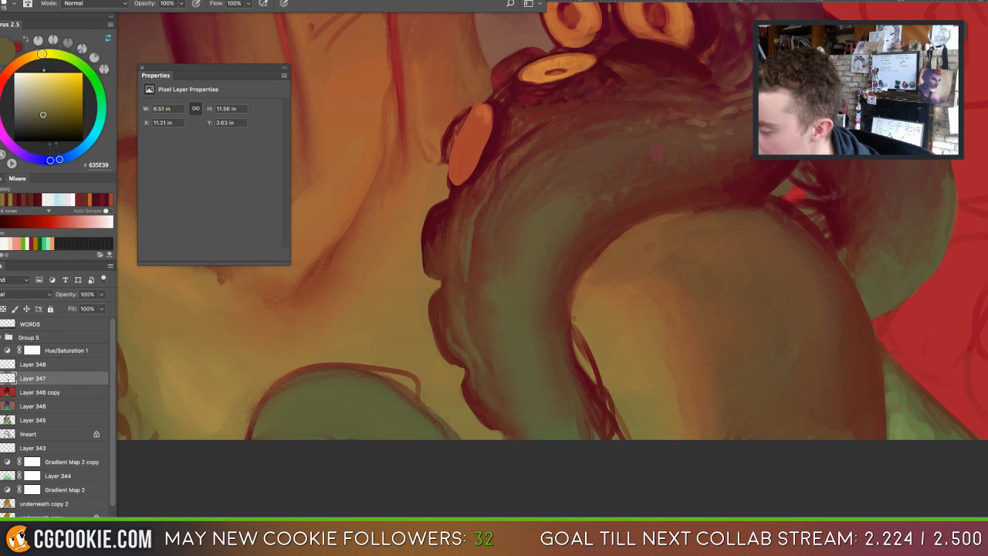
Paint ridges beside the suckers below the orange one using sampled #652025 and #655636, and sample dark maroon #52031C for the rims.
{"action": "left_click", "coordinate": [461, 226], "text": "alt"}
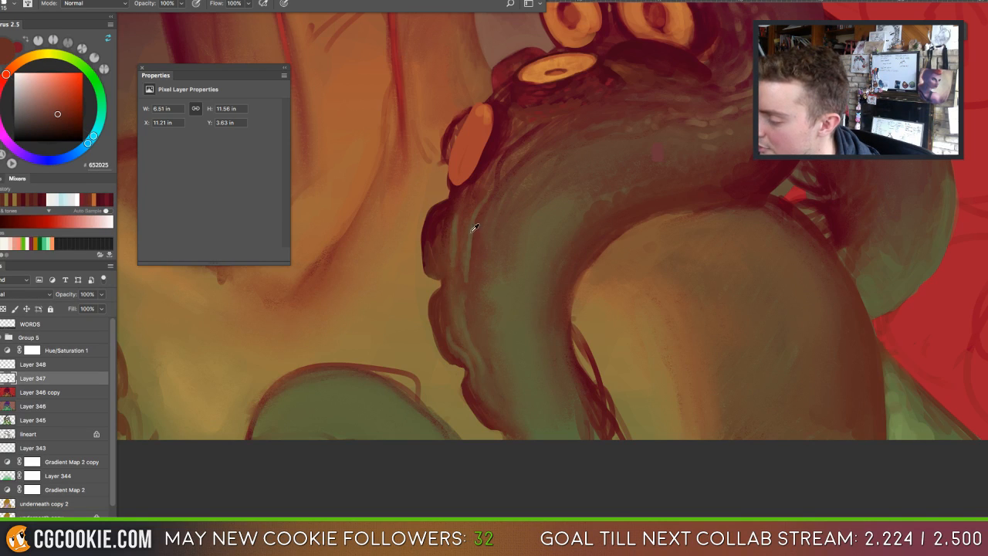
{"action": "left_click", "coordinate": [468, 229], "text": "alt"}
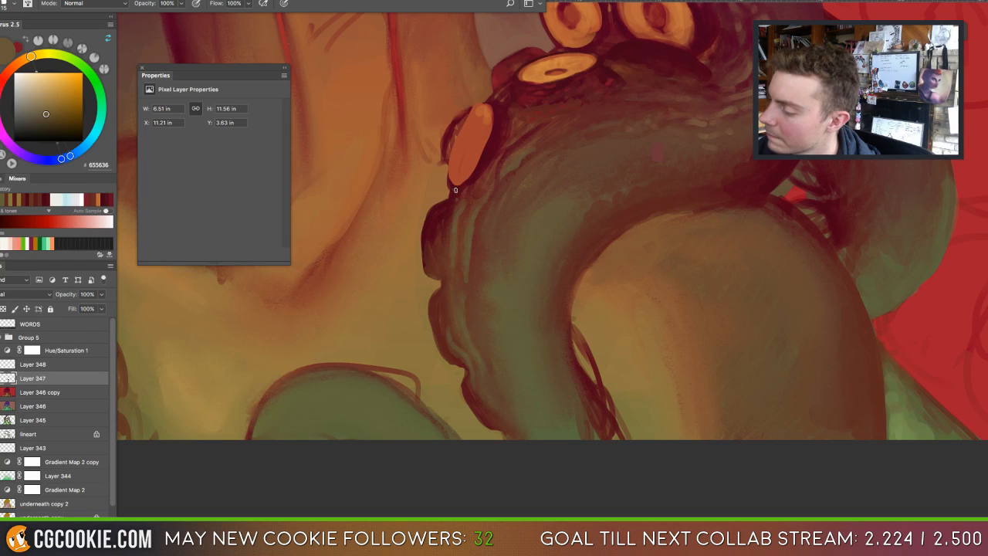
{"action": "left_click", "coordinate": [456, 189], "text": "alt"}
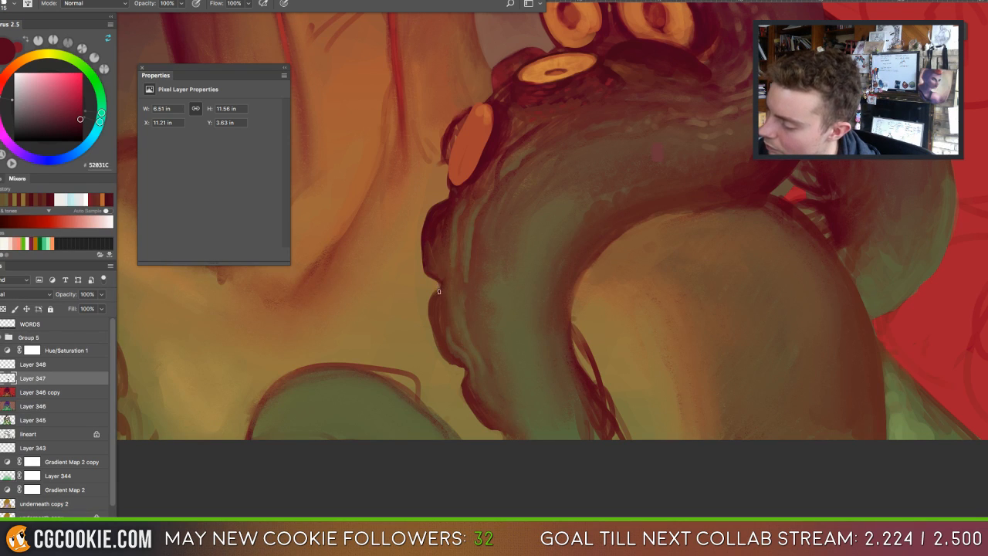
Refine the lower sucker rims with sampled reddish browns such as #5A211E, and blend the tentacle's inner edge with the Mixer Brush.
{"action": "left_click", "coordinate": [448, 321], "text": "alt"}
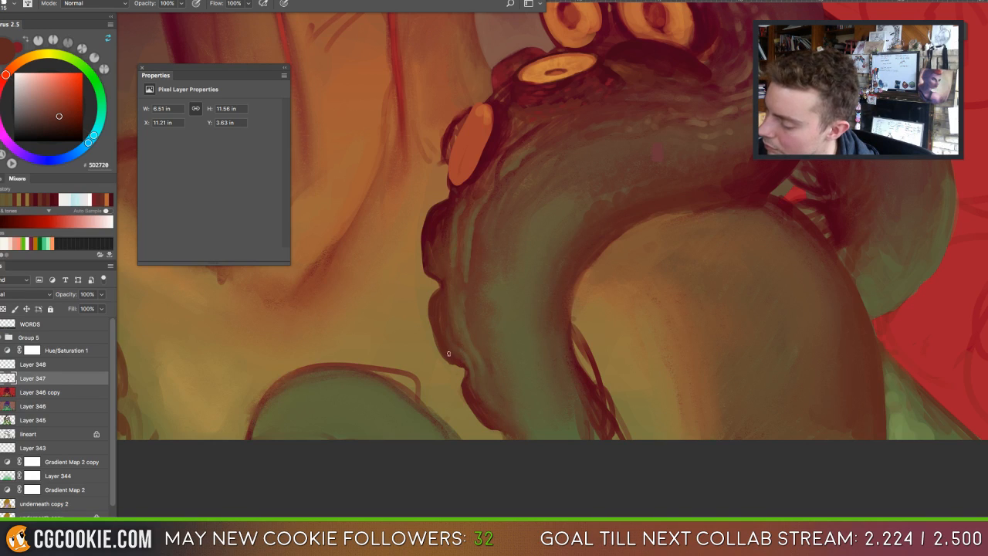
{"action": "left_click", "coordinate": [450, 352], "text": "alt"}
{"action": "left_click", "coordinate": [448, 350], "text": "alt"}
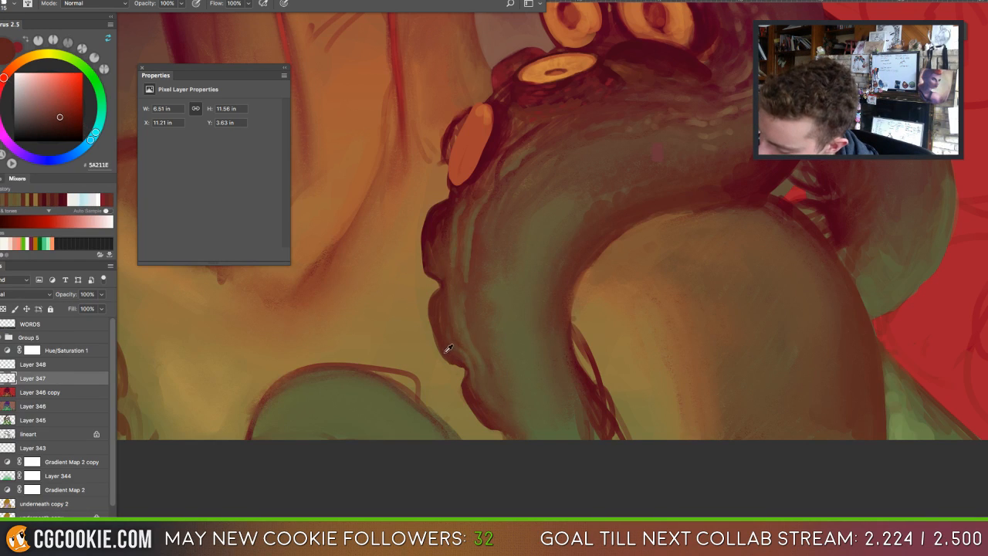
{"action": "left_click", "coordinate": [447, 354], "text": "alt"}
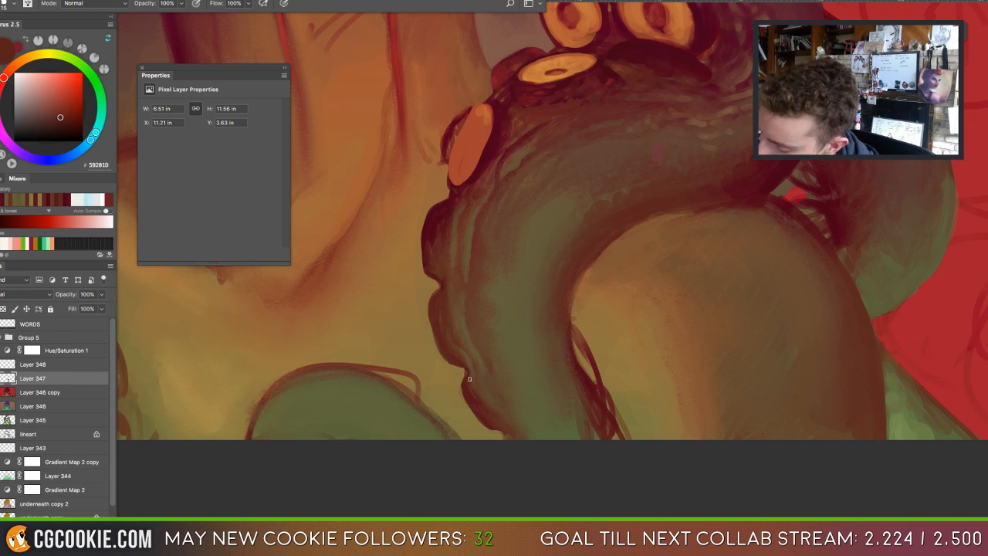
{"action": "left_click", "coordinate": [469, 375], "text": "alt"}
{"action": "left_click", "coordinate": [468, 371], "text": "alt"}
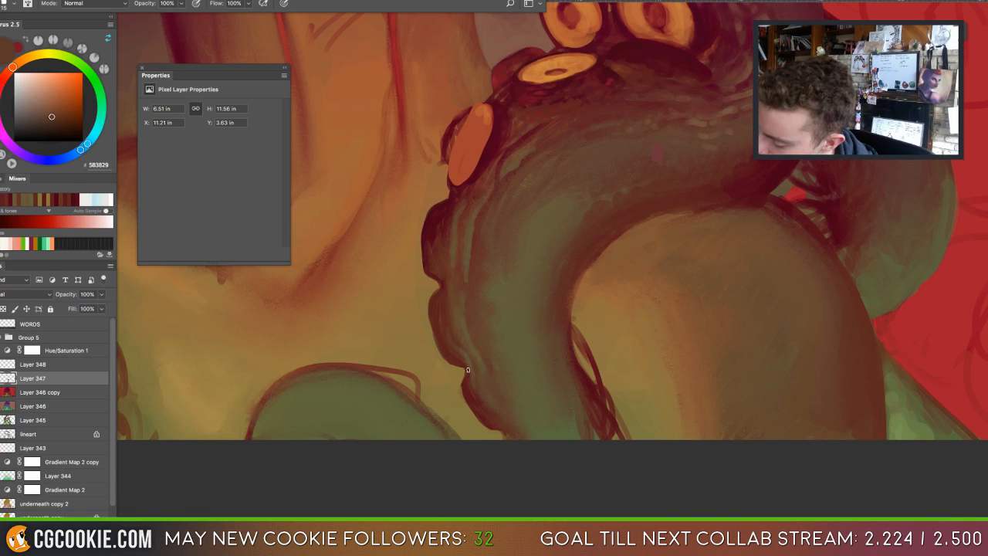
{"action": "key", "text": "shift+b"}
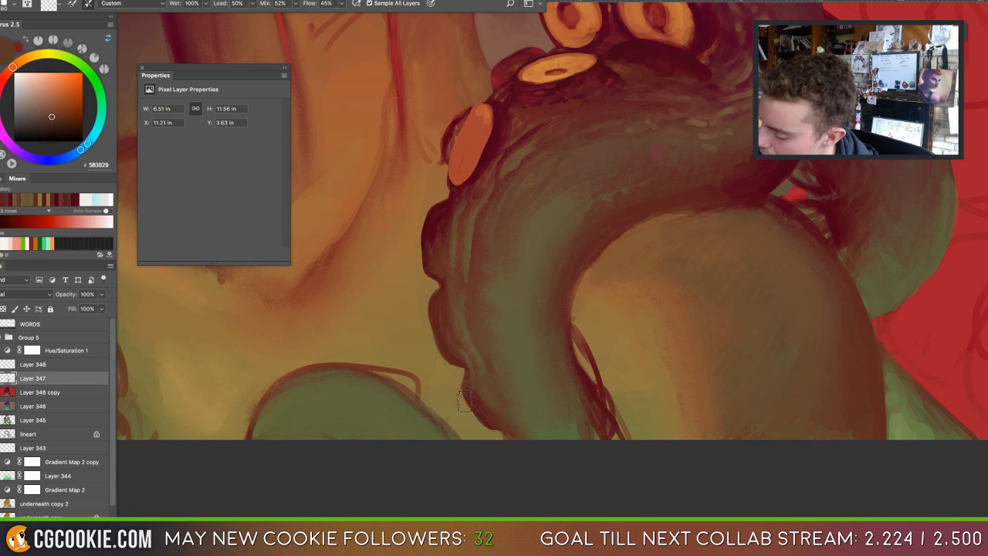
{"action": "mouse_move", "coordinate": [480, 421]}
{"action": "left_mouse_down"}
{"action": "mouse_move", "coordinate": [442, 337]}
{"action": "mouse_move", "coordinate": [436, 307]}
{"action": "left_mouse_up"}
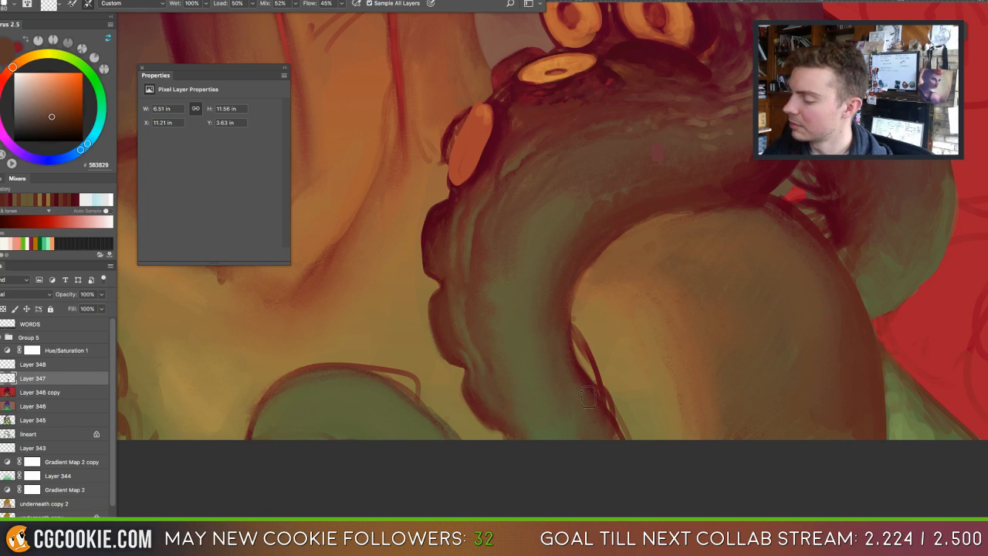
Sample golden brown from the shoulder and paint over the stray dark sketch lines where the shoulder meets the tentacle's outer edge.
{"action": "key", "text": "b"}
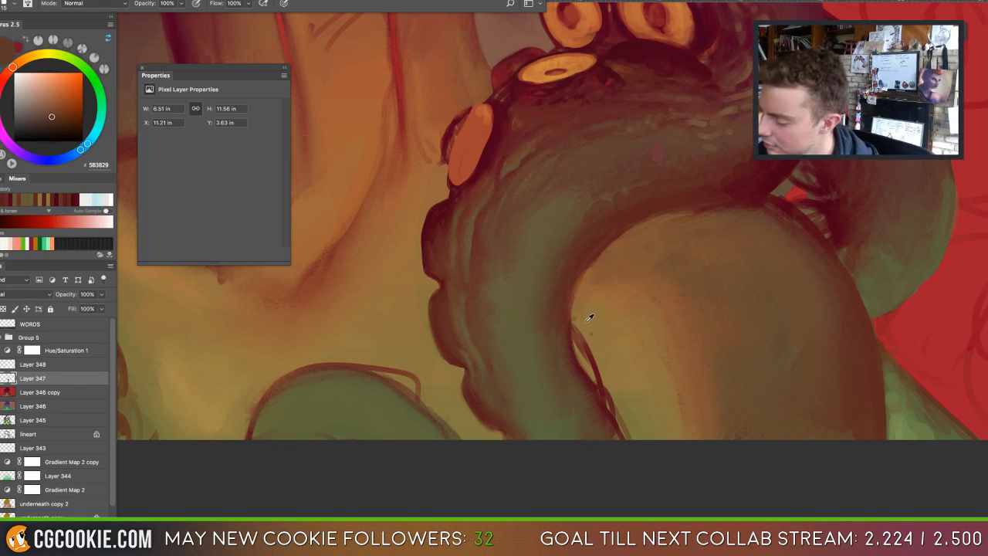
{"action": "left_click", "coordinate": [586, 317], "text": "alt"}
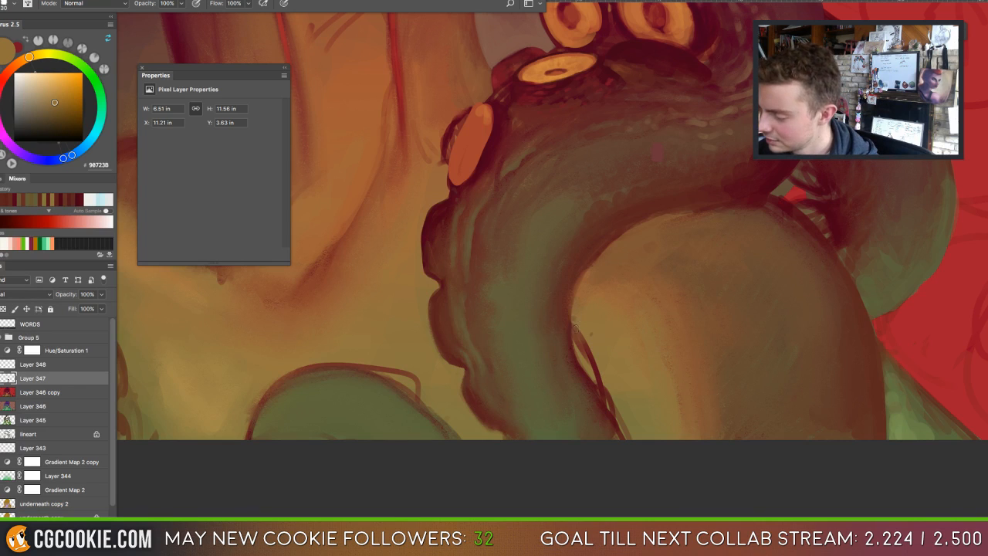
{"action": "mouse_move", "coordinate": [579, 351]}
{"action": "left_mouse_down"}
{"action": "mouse_move", "coordinate": [583, 325]}
{"action": "mouse_move", "coordinate": [602, 395]}
{"action": "mouse_move", "coordinate": [582, 362]}
{"action": "mouse_move", "coordinate": [626, 437]}
{"action": "mouse_move", "coordinate": [596, 367]}
{"action": "mouse_move", "coordinate": [622, 426]}
{"action": "left_mouse_up"}
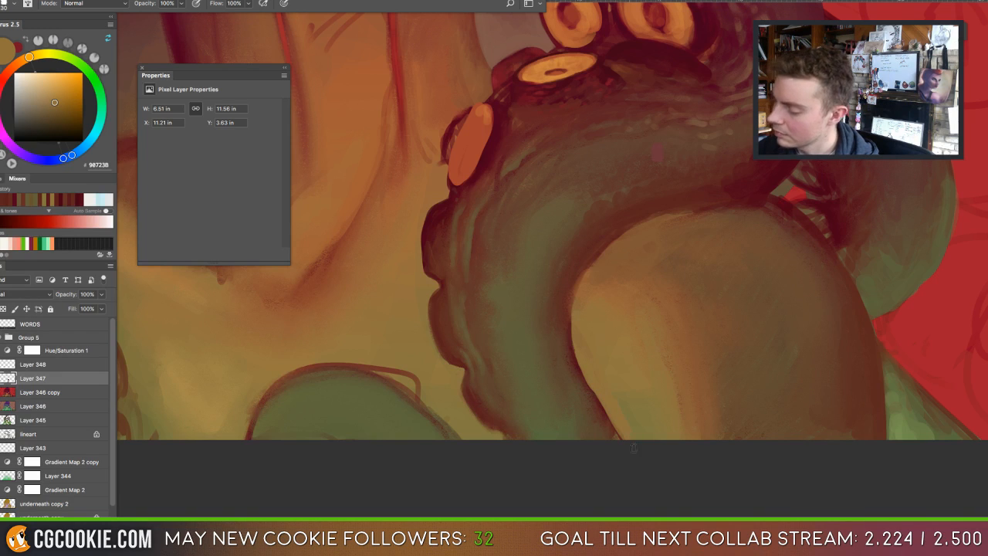
{"action": "key", "text": "shift+b"}
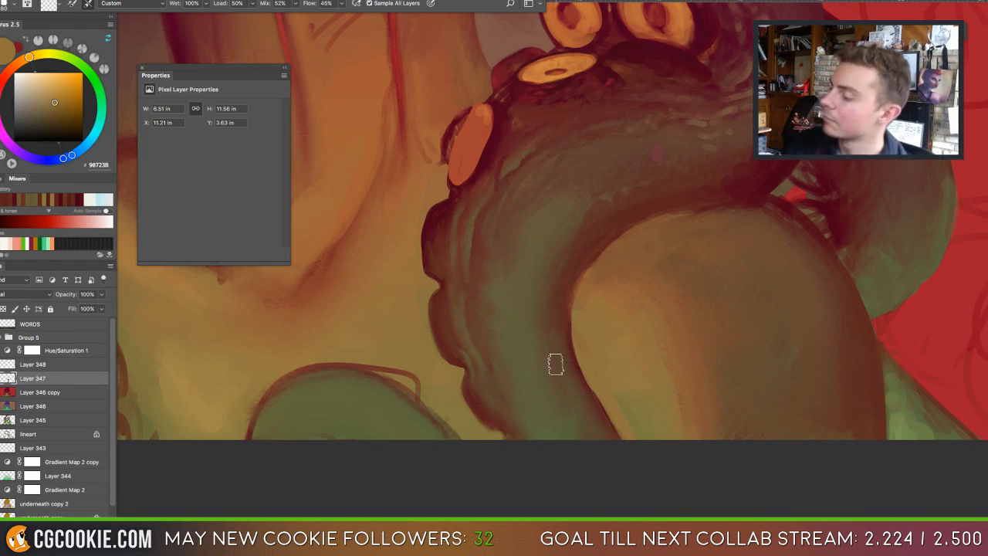
Add a new layer above Layer 347, paint a reddish-brown shadow about 1.34 by 2.9 in on the shoulder beside the tentacle, and undo the extra looping strokes.
{"action": "key", "text": "super+minus"}
{"action": "key", "text": "super+minus"}
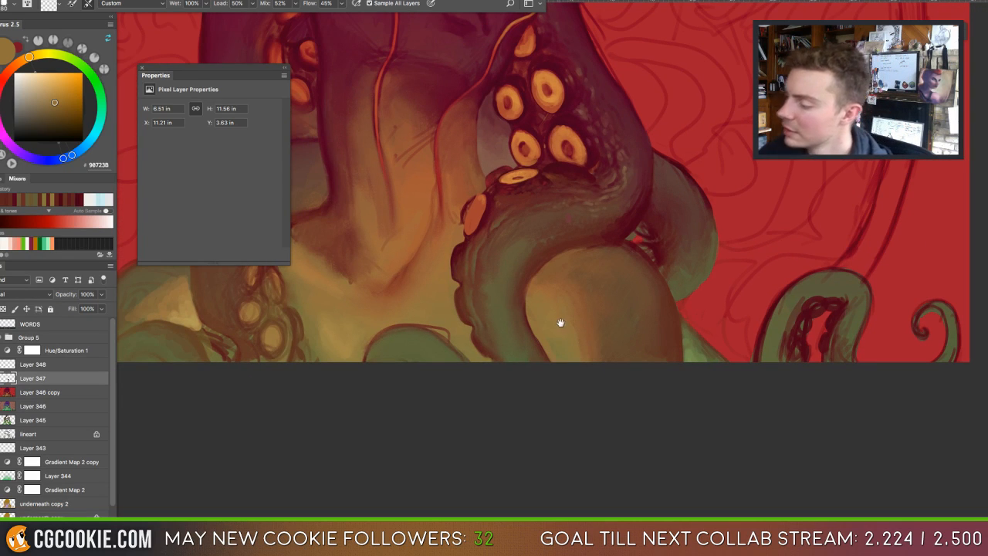
{"action": "left_click_drag", "start_coordinate": [578, 345], "coordinate": [620, 429]}
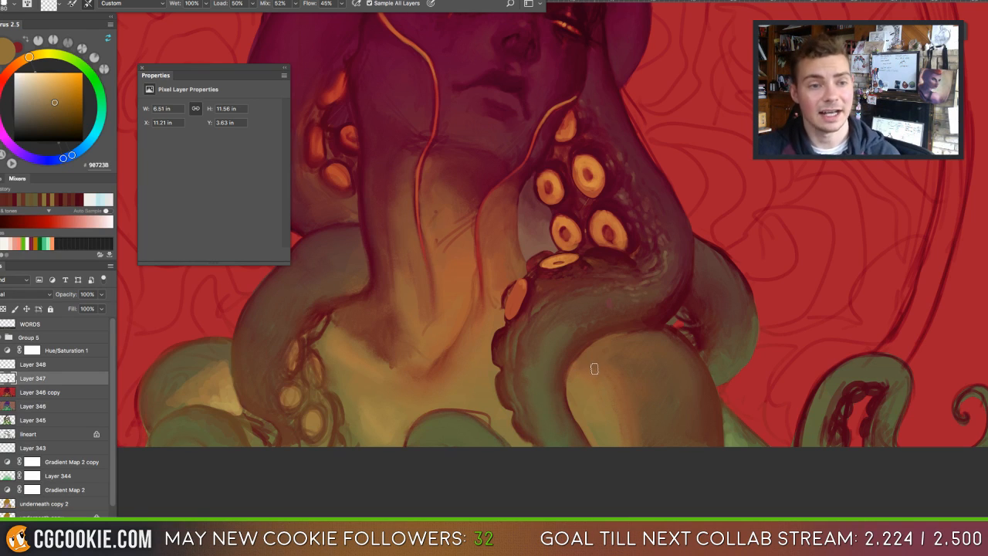
{"action": "key", "text": "shift+b"}
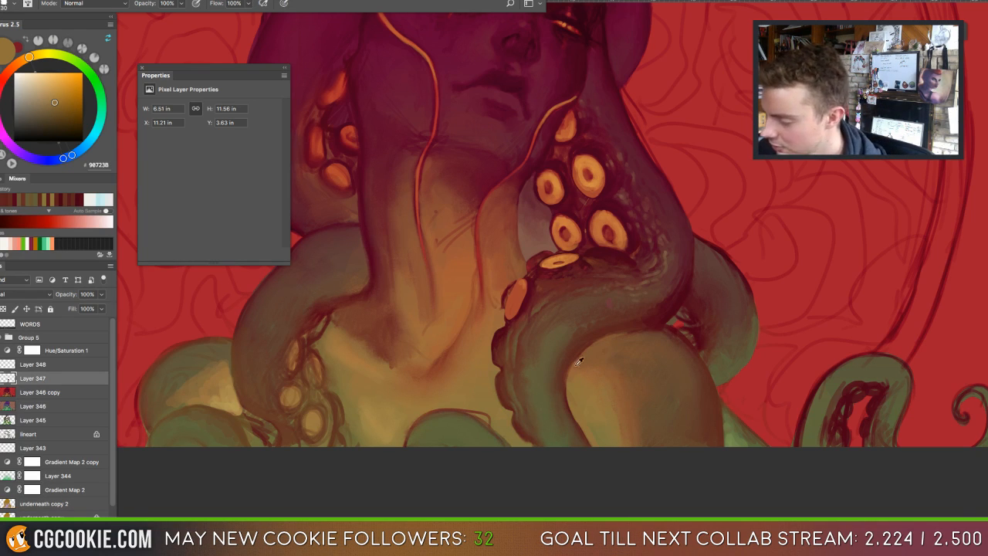
{"action": "left_click_drag", "start_coordinate": [578, 352], "coordinate": [570, 372]}
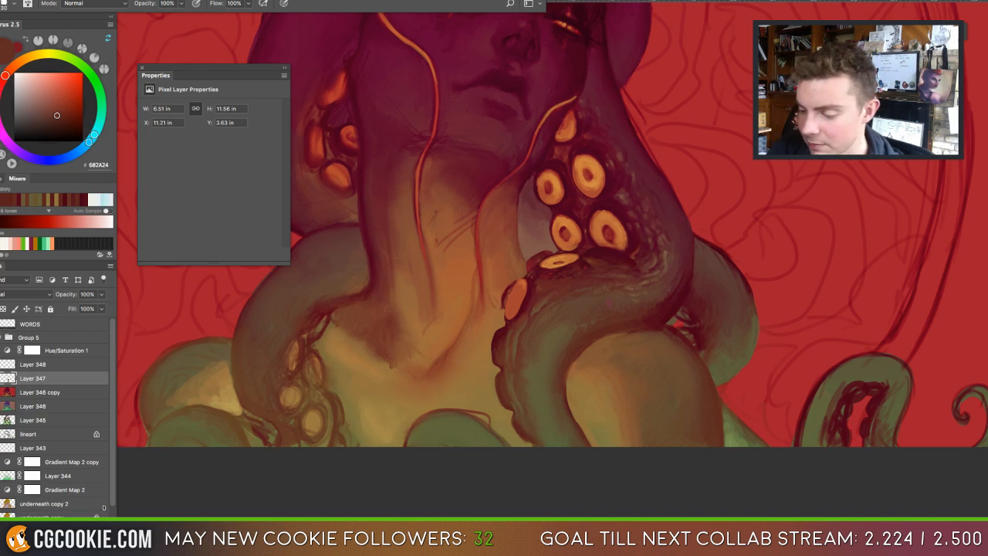
{"action": "key", "text": "ctrl+shift+alt+n"}
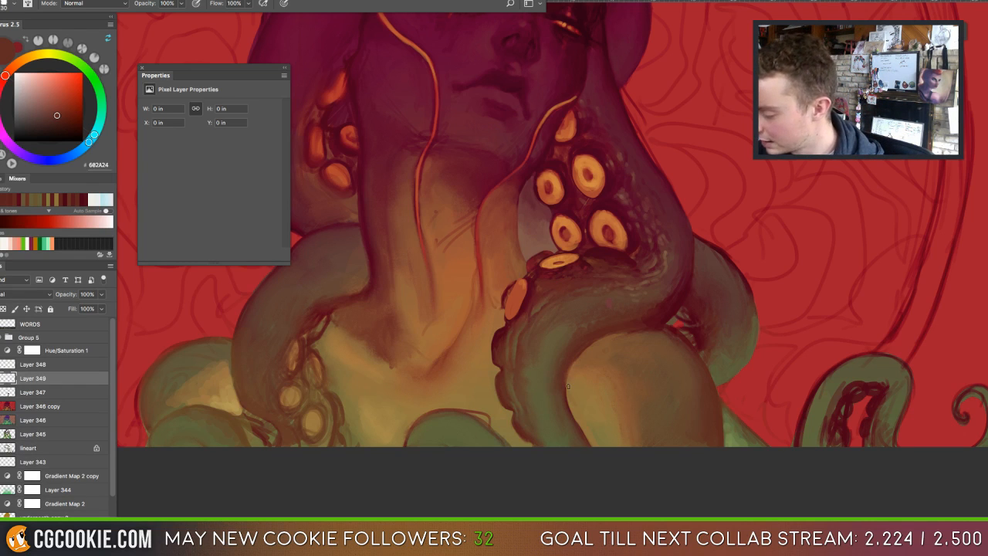
{"action": "mouse_move", "coordinate": [575, 363]}
{"action": "left_mouse_down"}
{"action": "mouse_move", "coordinate": [570, 397]}
{"action": "mouse_move", "coordinate": [594, 454]}
{"action": "mouse_move", "coordinate": [582, 415]}
{"action": "mouse_move", "coordinate": [597, 446]}
{"action": "left_mouse_up"}
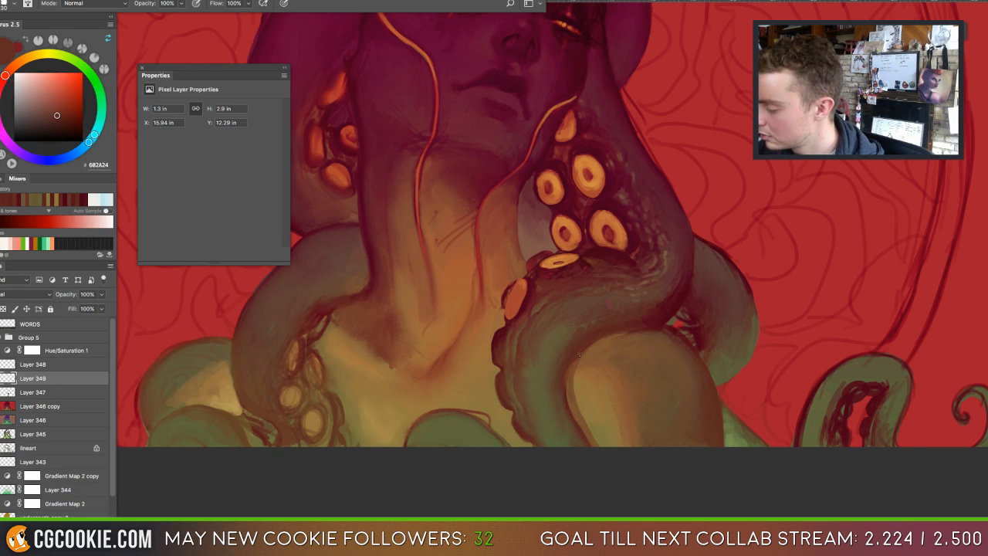
{"action": "left_click_drag", "start_coordinate": [579, 353], "coordinate": [571, 399]}
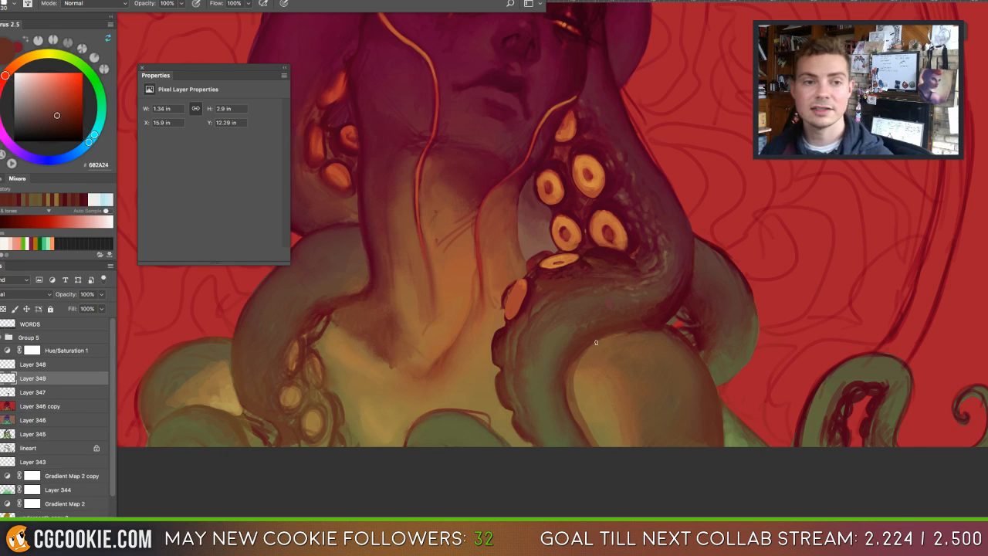
{"action": "mouse_move", "coordinate": [579, 362]}
{"action": "left_mouse_down"}
{"action": "mouse_move", "coordinate": [594, 328]}
{"action": "mouse_move", "coordinate": [594, 415]}
{"action": "left_mouse_up"}
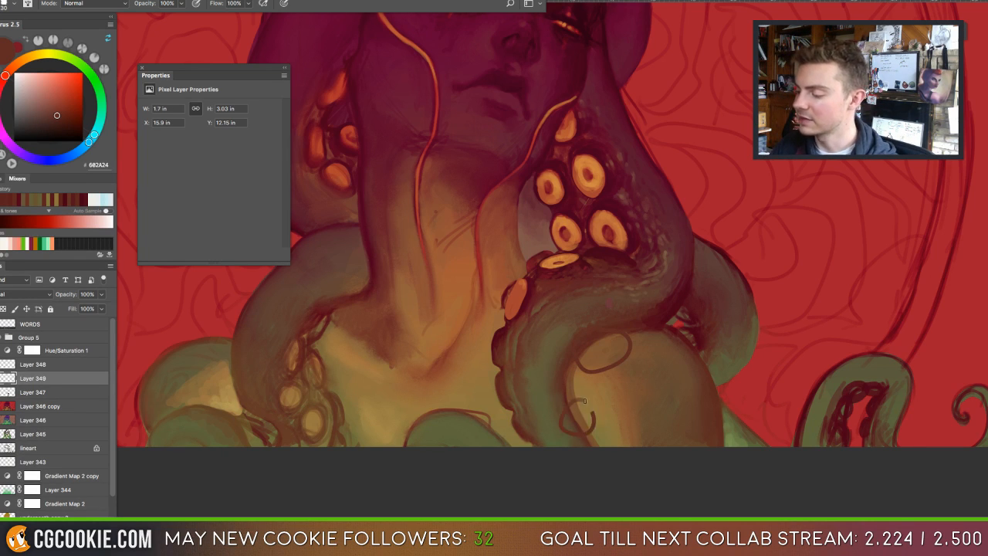
{"action": "key", "text": "ctrl+z"}
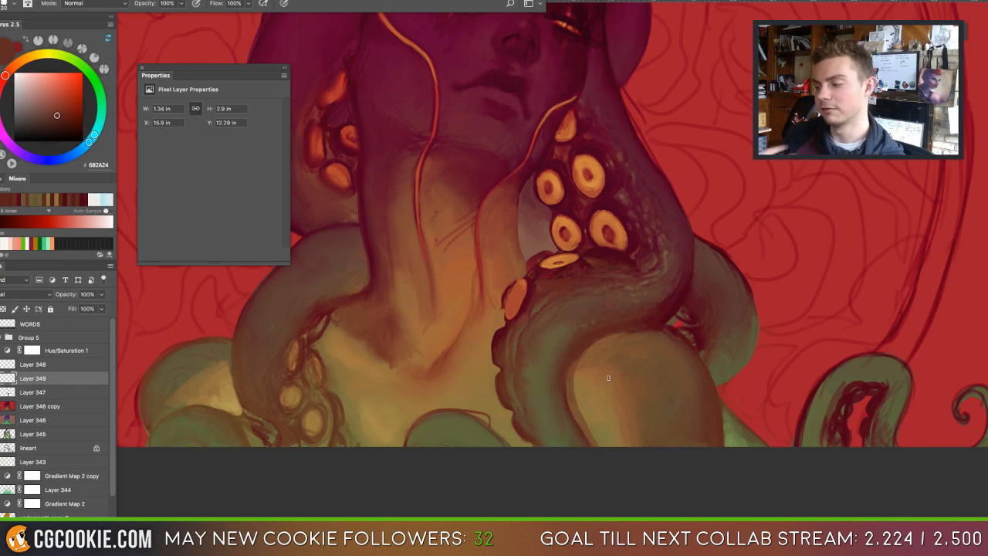
Refine the shadow edge where the cheek-side tentacle meets the shoulder, painting with sampled #571D21 and #5F2722.
{"action": "key", "text": "e"}
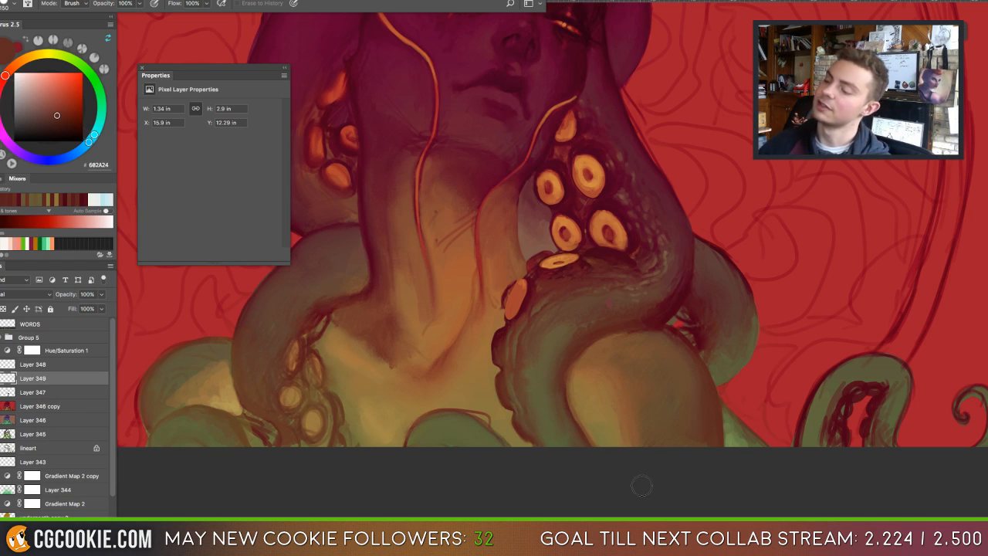
{"action": "key", "text": "b"}
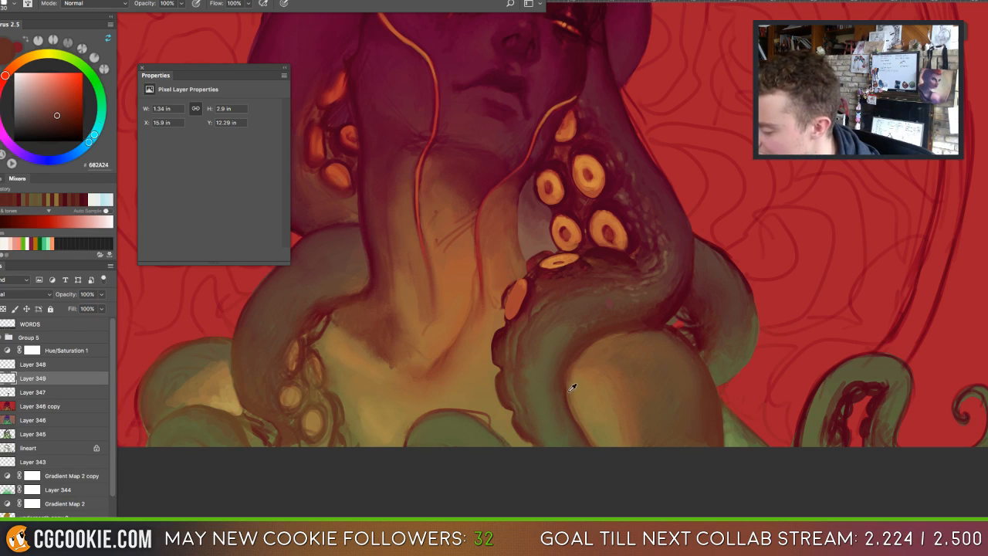
{"action": "left_click", "coordinate": [573, 385], "text": "alt"}
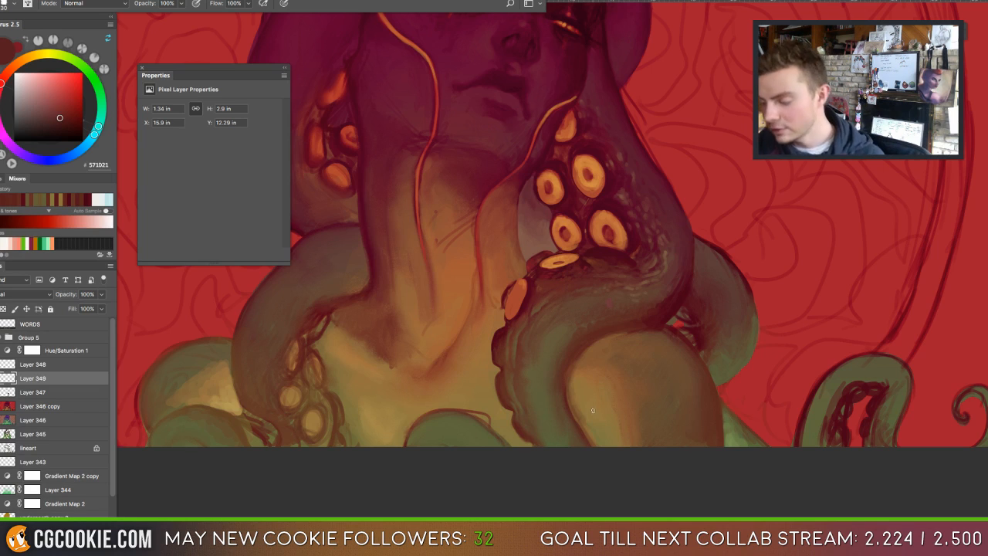
{"action": "key", "text": "shift+b"}
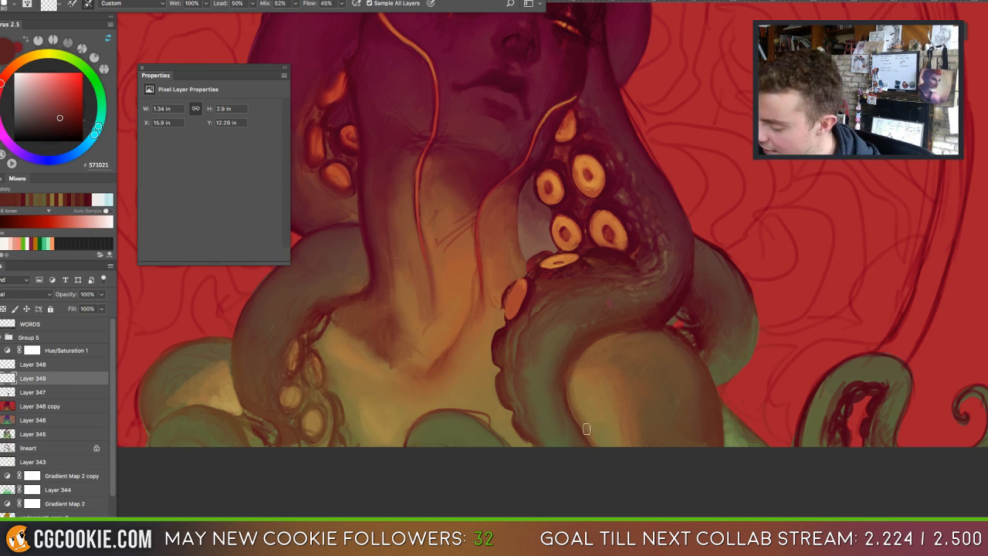
{"action": "key", "text": "shift+b"}
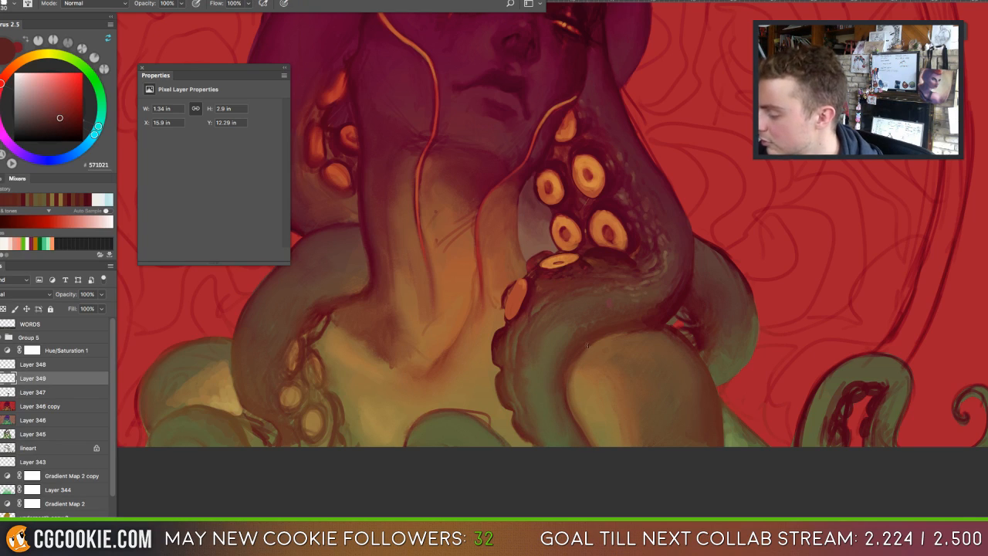
{"action": "left_click", "coordinate": [578, 353], "text": "alt"}
{"action": "left_click_drag", "start_coordinate": [572, 361], "coordinate": [566, 378]}
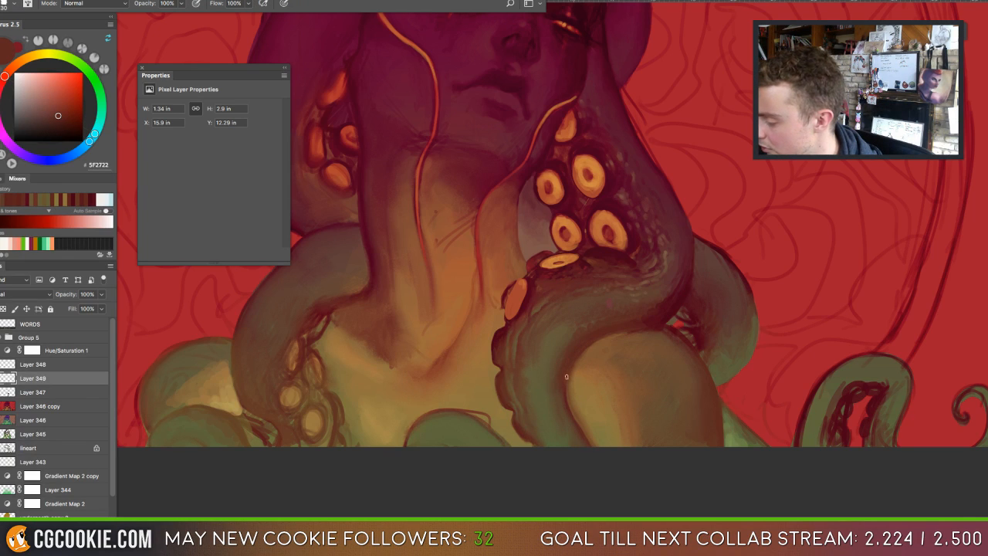
{"action": "left_click_drag", "start_coordinate": [584, 342], "coordinate": [555, 383]}
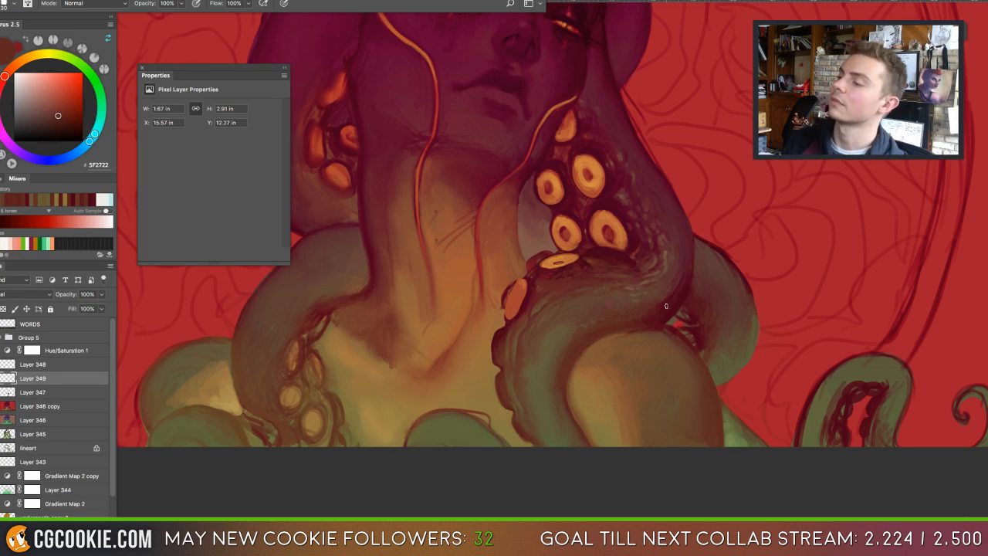
Soften the shoulder shadow along the tentacle with sampled browns #612A23, #6C412A and #602722, and preview the painting without the interface.
{"action": "left_click_drag", "start_coordinate": [652, 393], "coordinate": [654, 429]}
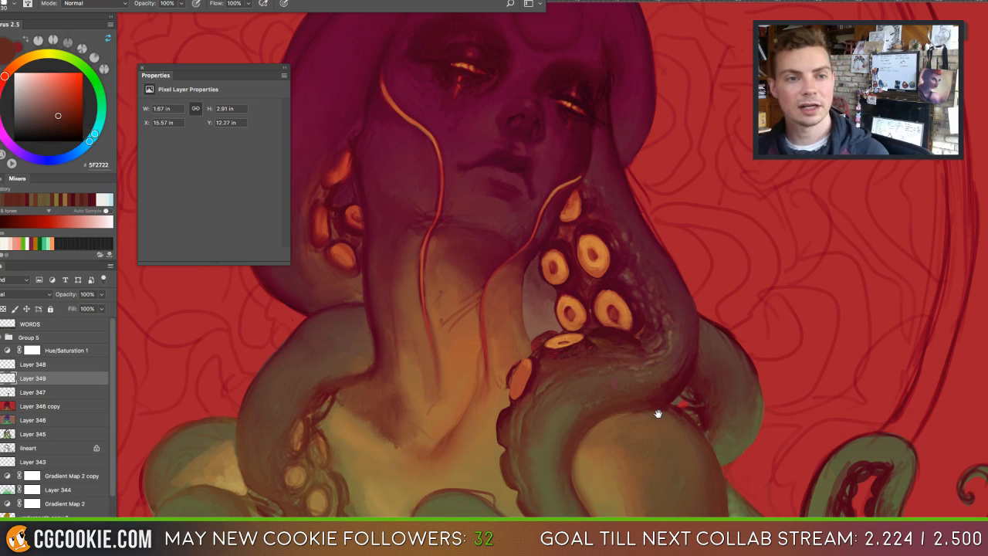
{"action": "left_click", "coordinate": [574, 453], "text": "alt"}
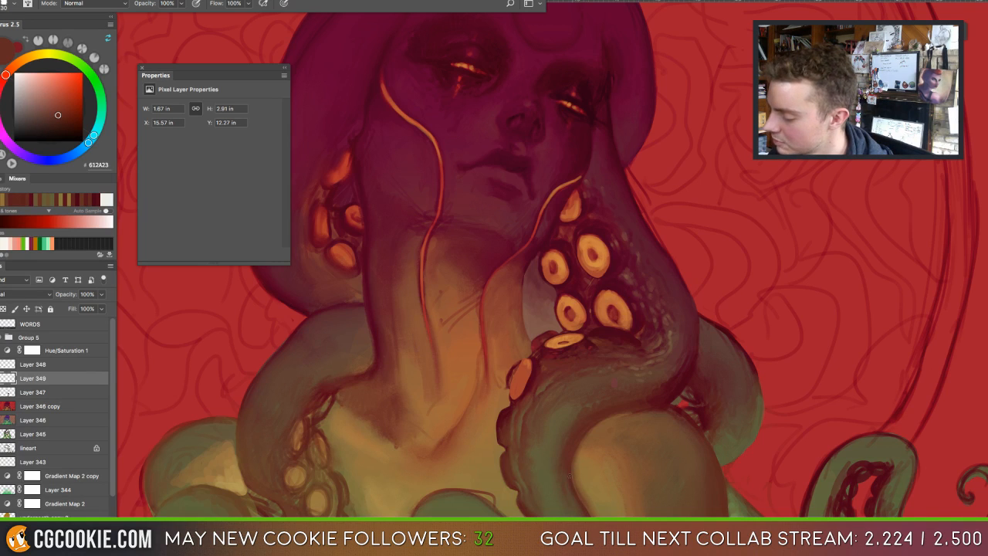
{"action": "left_click", "coordinate": [575, 487], "text": "alt"}
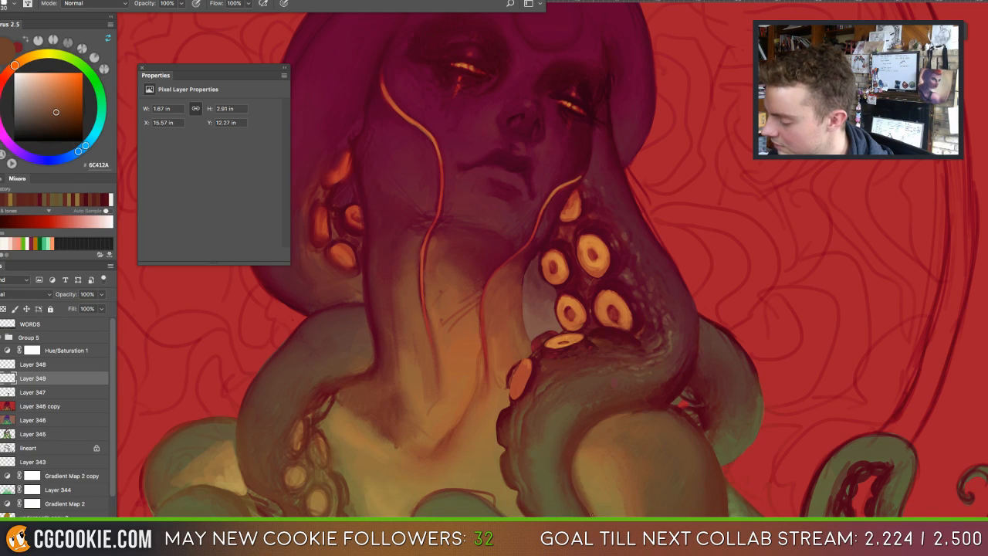
{"action": "left_click", "coordinate": [577, 440], "text": "alt"}
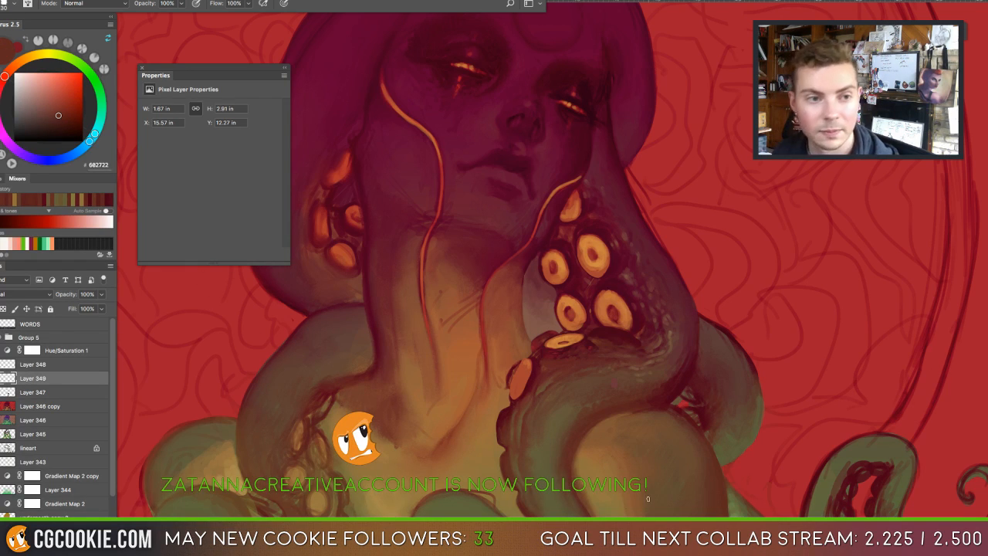
{"action": "key", "text": "Tab"}
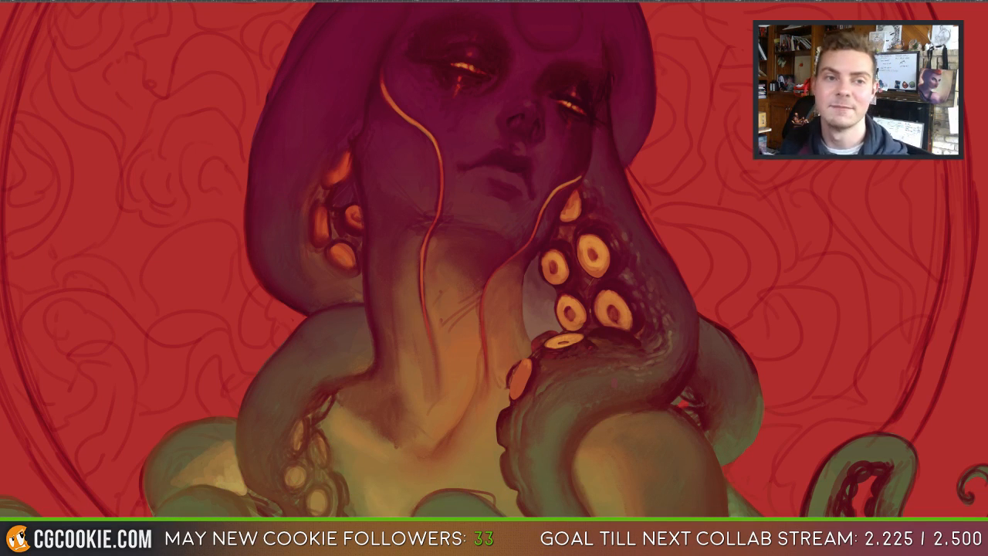
{"action": "key", "text": "Tab"}
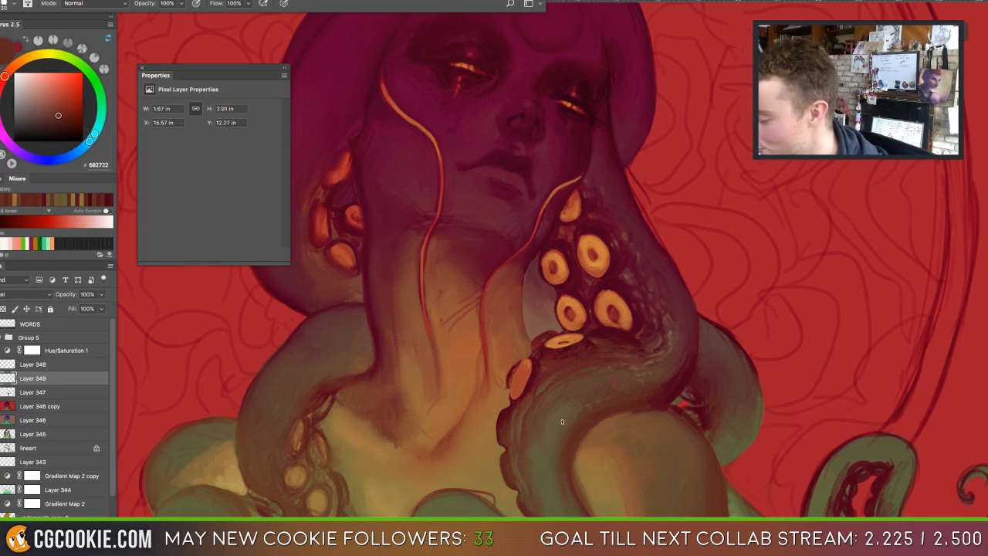
Shade the tentacle below the lowest suckers with sampled #5E2029, and darken its crease behind the shoulder with sampled #4C0417.
{"action": "left_click", "coordinate": [547, 390], "text": "alt"}
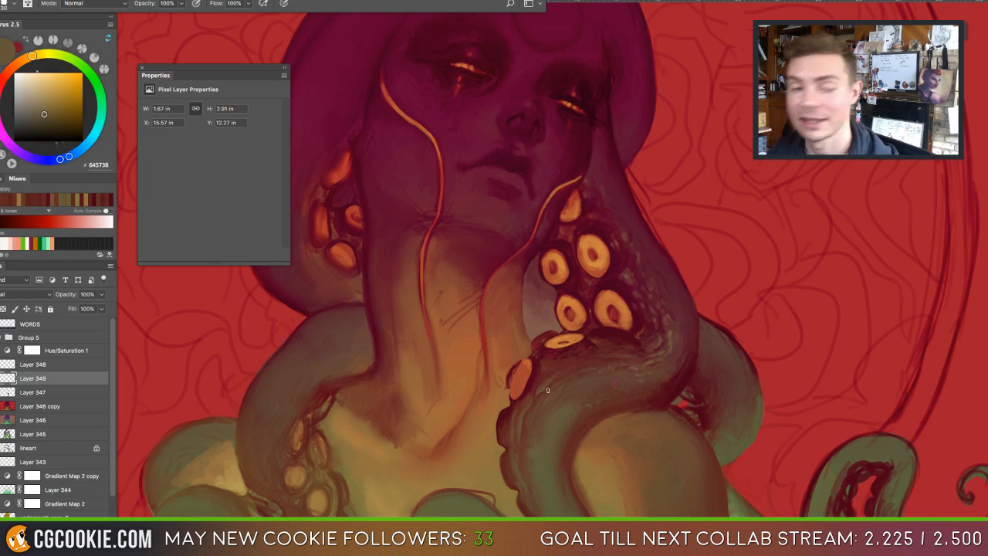
{"action": "left_click", "coordinate": [557, 382], "text": "alt"}
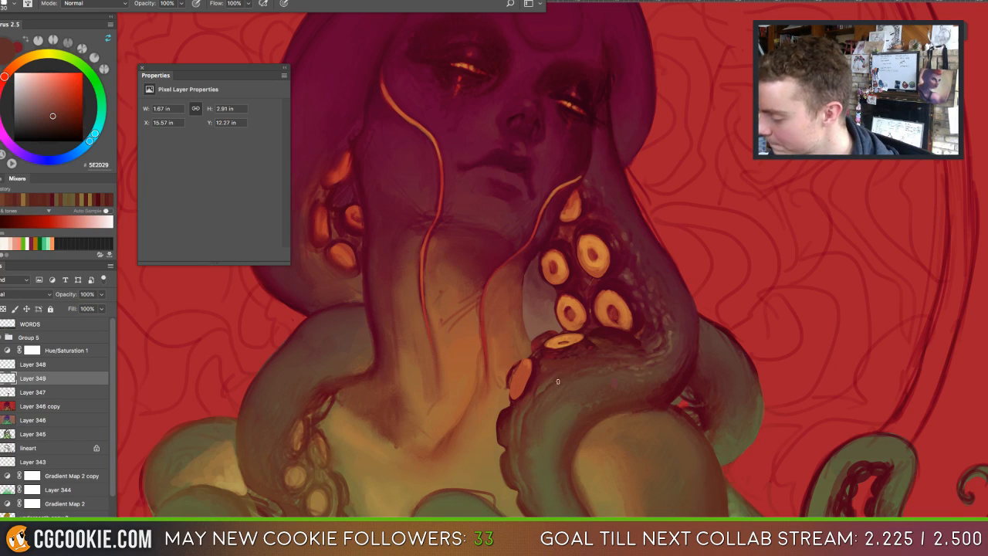
{"action": "left_click_drag", "start_coordinate": [561, 378], "coordinate": [550, 397]}
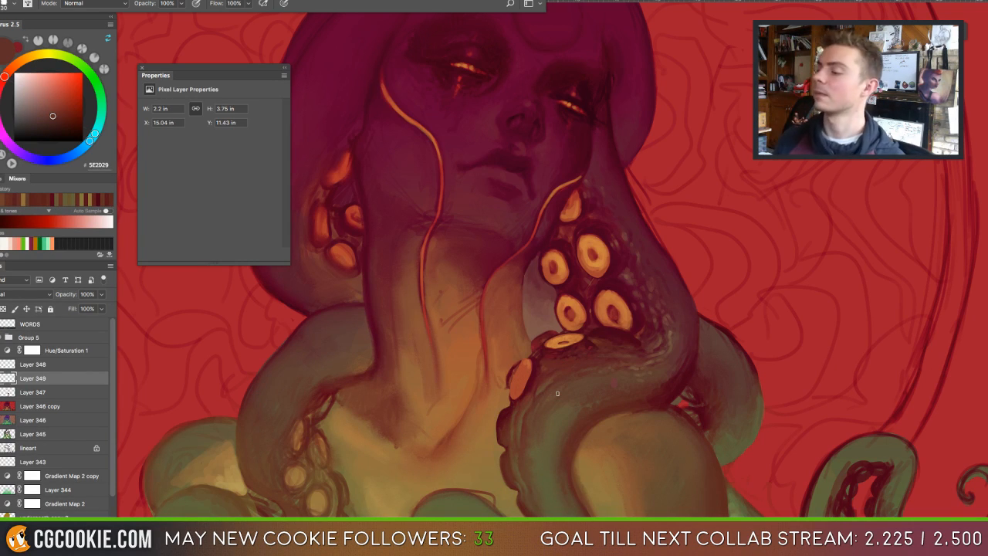
{"action": "left_click", "coordinate": [670, 397], "text": "alt"}
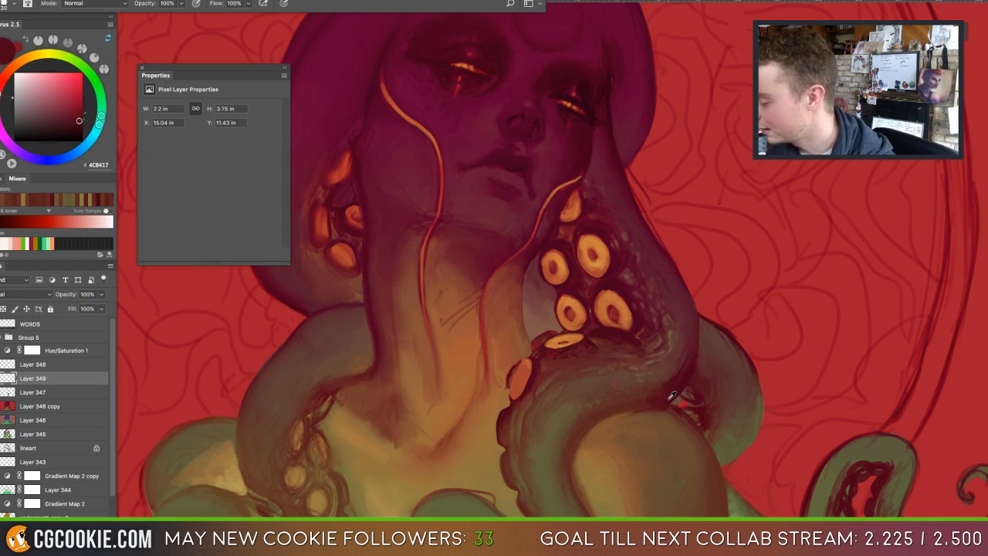
{"action": "left_click_drag", "start_coordinate": [665, 400], "coordinate": [674, 395]}
{"action": "left_click", "coordinate": [637, 411], "text": "alt"}
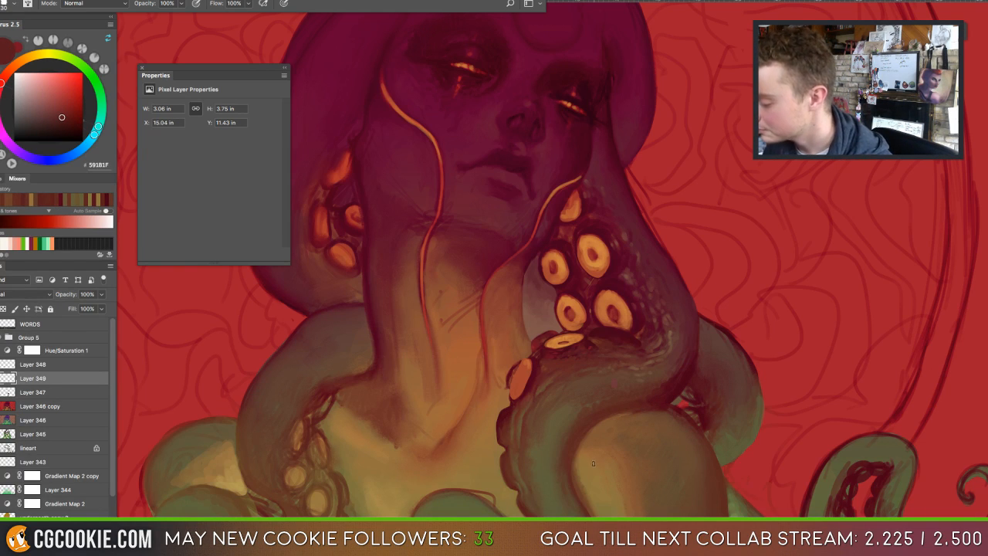
Paint the top of the shoulder along the tentacle's edge using sampled #936F39, #591D1E and #6B432B.
{"action": "left_click", "coordinate": [607, 439], "text": "alt"}
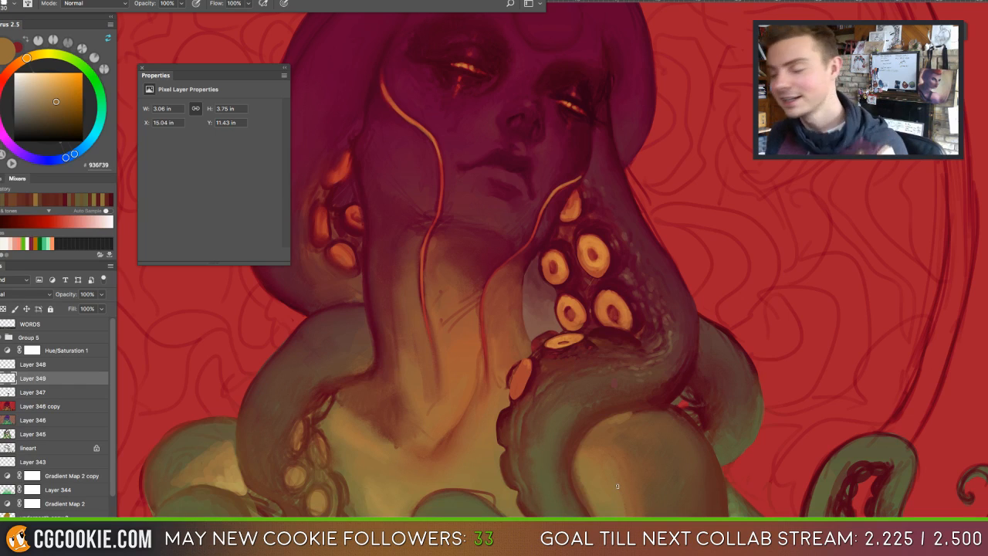
{"action": "left_click", "coordinate": [635, 415], "text": "alt"}
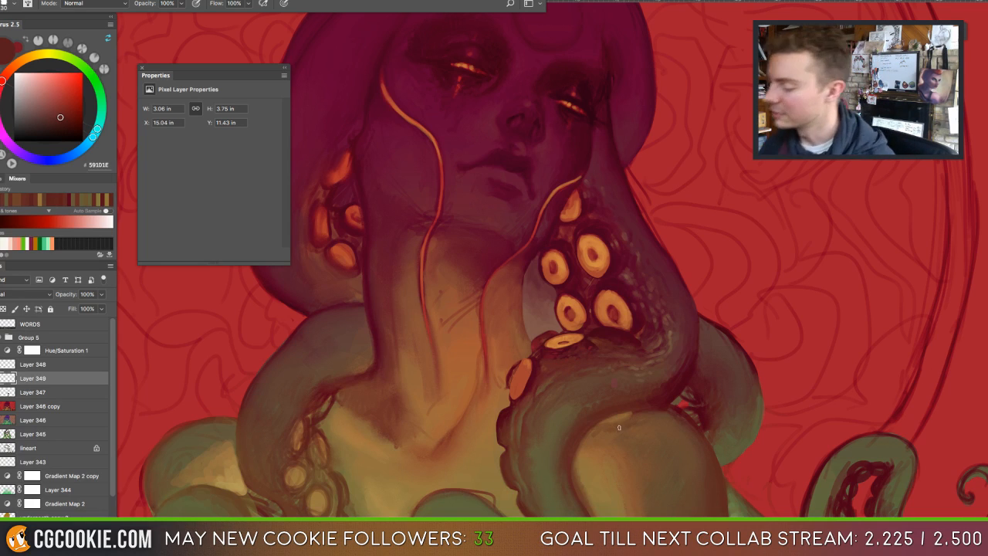
{"action": "left_click", "coordinate": [625, 425], "text": "alt"}
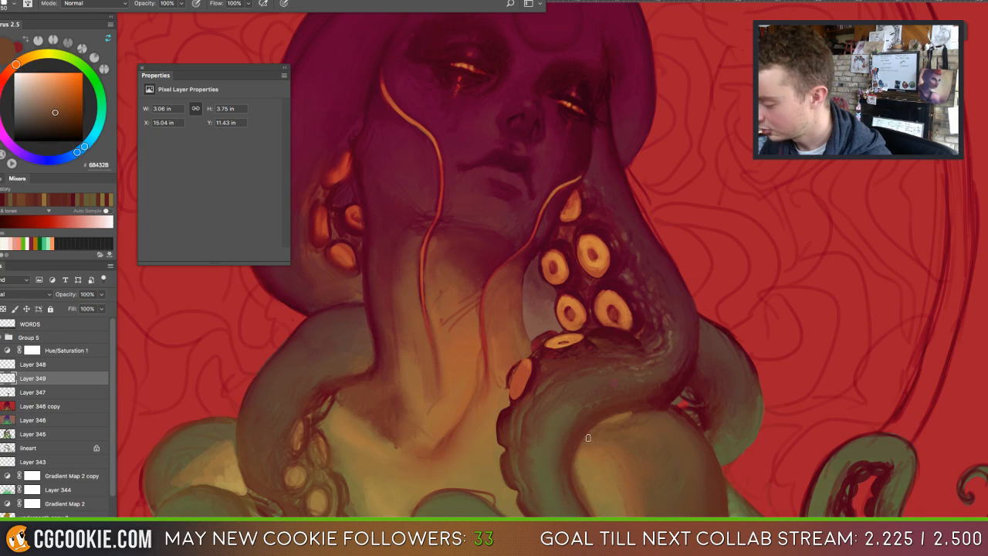
{"action": "left_click_drag", "start_coordinate": [649, 411], "coordinate": [635, 419]}
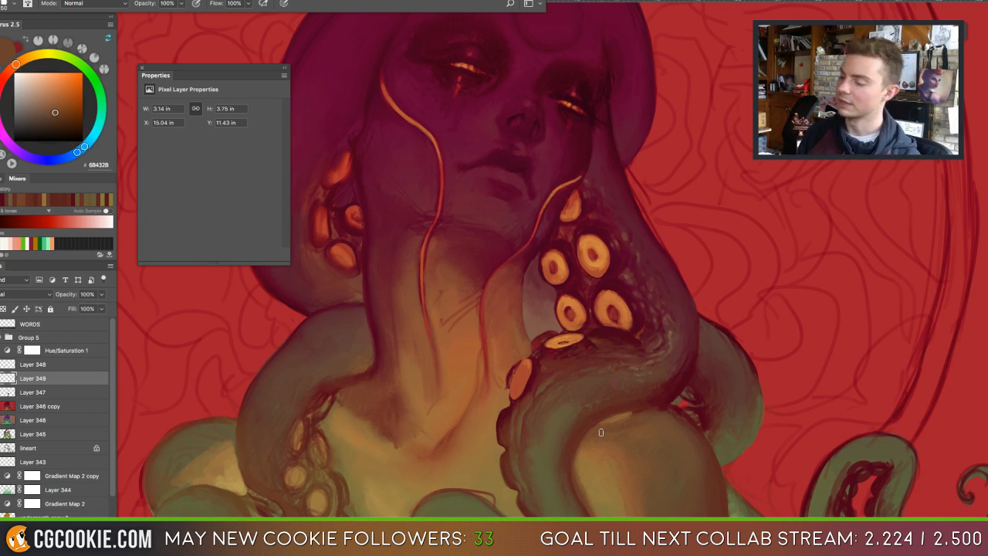
Paint over the sketch line of the small tentacle on the chest with sampled #60492F and #83743C, and blend its outline with the Mixer Brush.
{"action": "scroll", "coordinate": [632, 354], "scroll_direction": "down", "scroll_amount": 5}
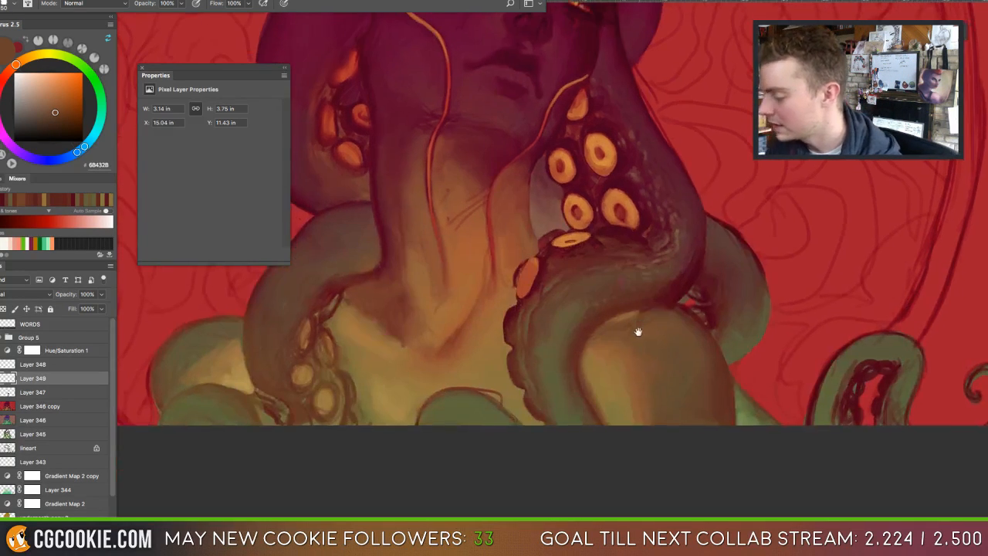
{"action": "left_click", "coordinate": [555, 409], "text": "alt"}
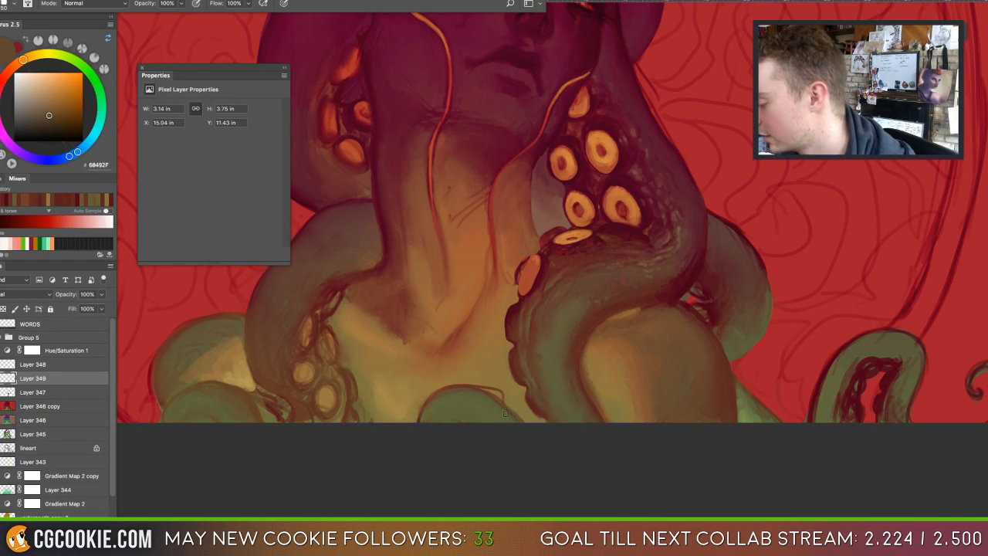
{"action": "mouse_move", "coordinate": [506, 413]}
{"action": "left_mouse_down"}
{"action": "mouse_move", "coordinate": [487, 397]}
{"action": "mouse_move", "coordinate": [439, 397]}
{"action": "mouse_move", "coordinate": [456, 391]}
{"action": "mouse_move", "coordinate": [421, 422]}
{"action": "mouse_move", "coordinate": [450, 419]}
{"action": "left_mouse_up"}
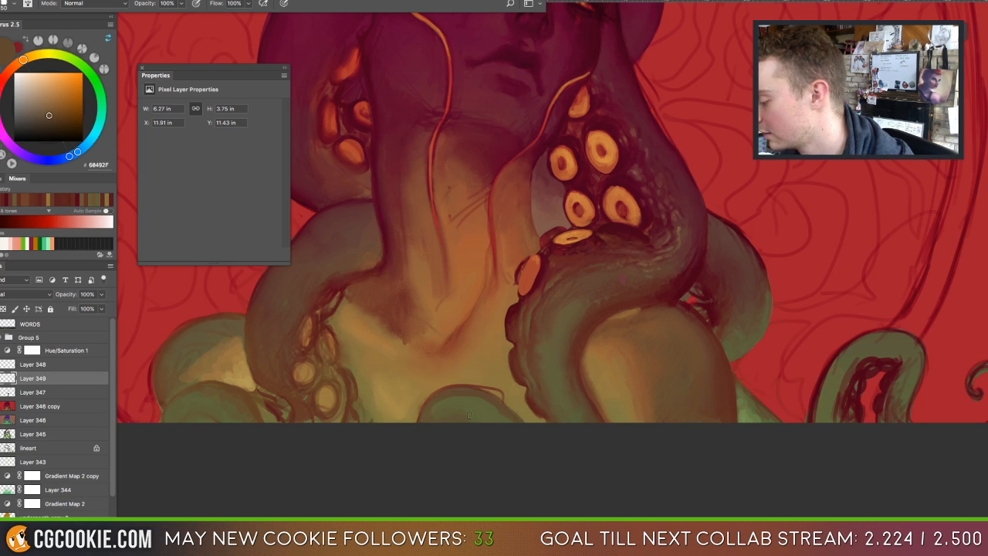
{"action": "left_click", "coordinate": [506, 396], "text": "alt"}
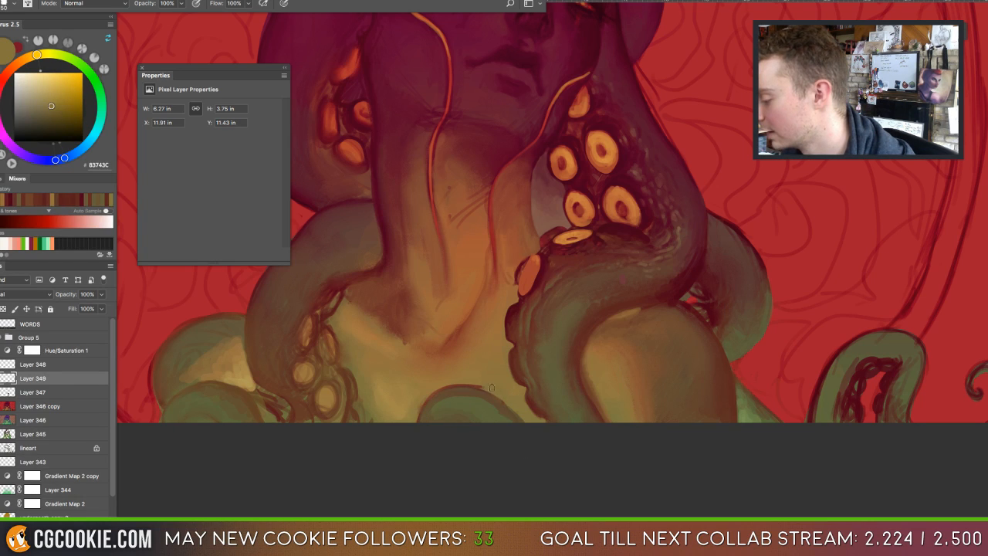
{"action": "key", "text": "shift+b"}
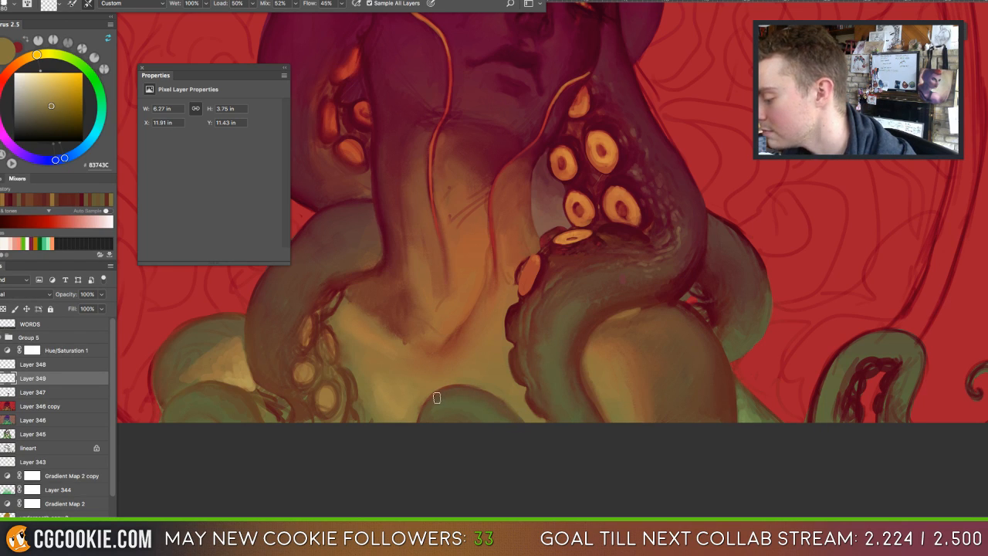
{"action": "left_click_drag", "start_coordinate": [422, 423], "coordinate": [450, 392]}
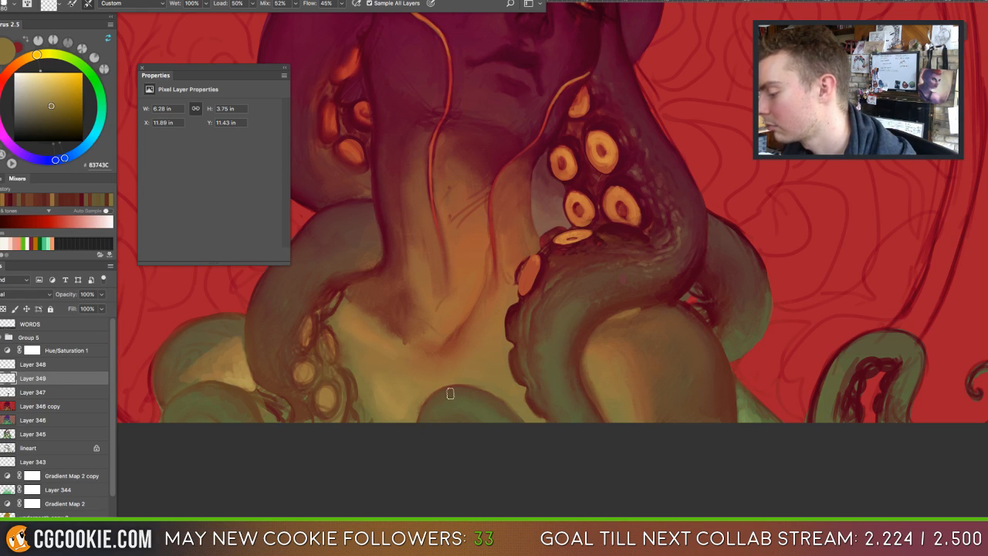
Shade the body of the small chest tentacle with sampled reddish brown #591F1D and blend it with the Mixer Brush.
{"action": "key", "text": "b"}
{"action": "left_click", "coordinate": [513, 360], "text": "alt"}
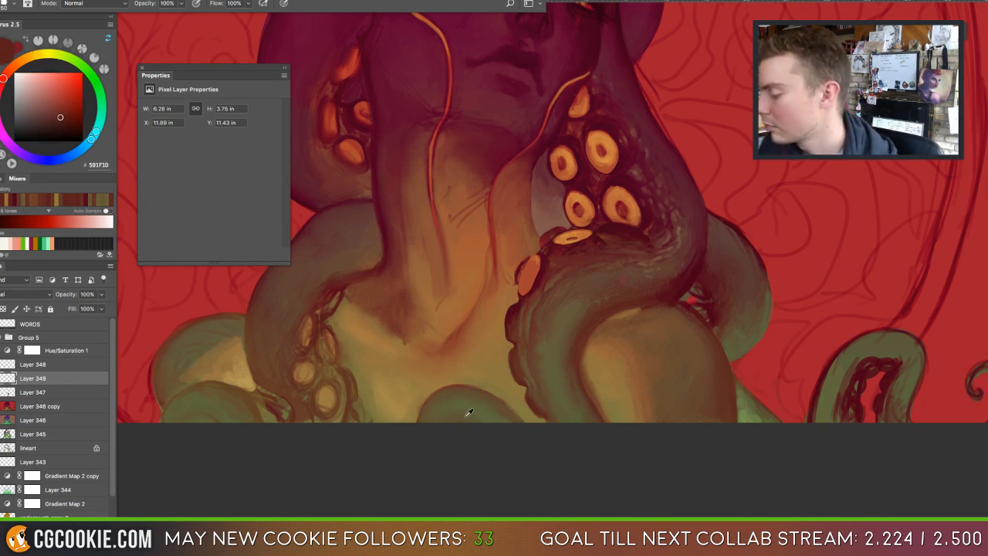
{"action": "mouse_move", "coordinate": [458, 403]}
{"action": "left_mouse_down"}
{"action": "mouse_move", "coordinate": [449, 403]}
{"action": "mouse_move", "coordinate": [458, 419]}
{"action": "left_mouse_up"}
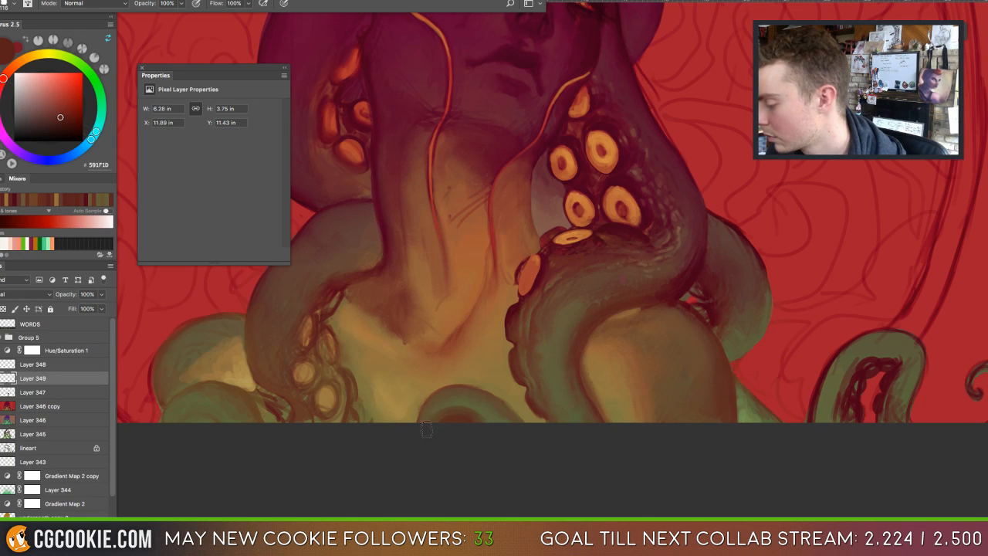
{"action": "key", "text": "shift+b"}
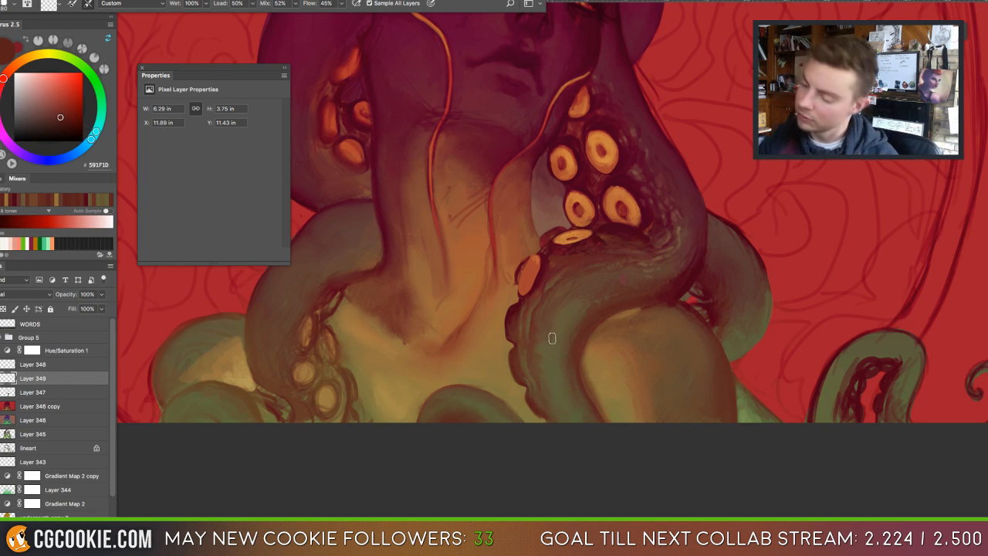
{"action": "key", "text": "shift+b"}
Clean up the skin beside the small chest tentacle with sampled #86743C and a smaller brush, and check the whole painting.
{"action": "left_click", "coordinate": [514, 394], "text": "alt"}
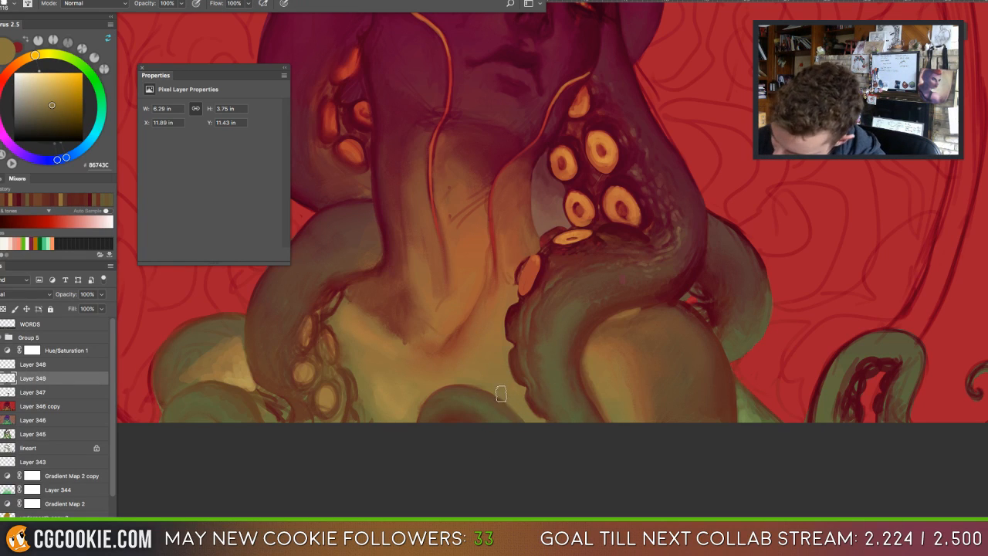
{"action": "key", "text": "["}
{"action": "key", "text": "["}
{"action": "key", "text": "["}
{"action": "key", "text": "["}
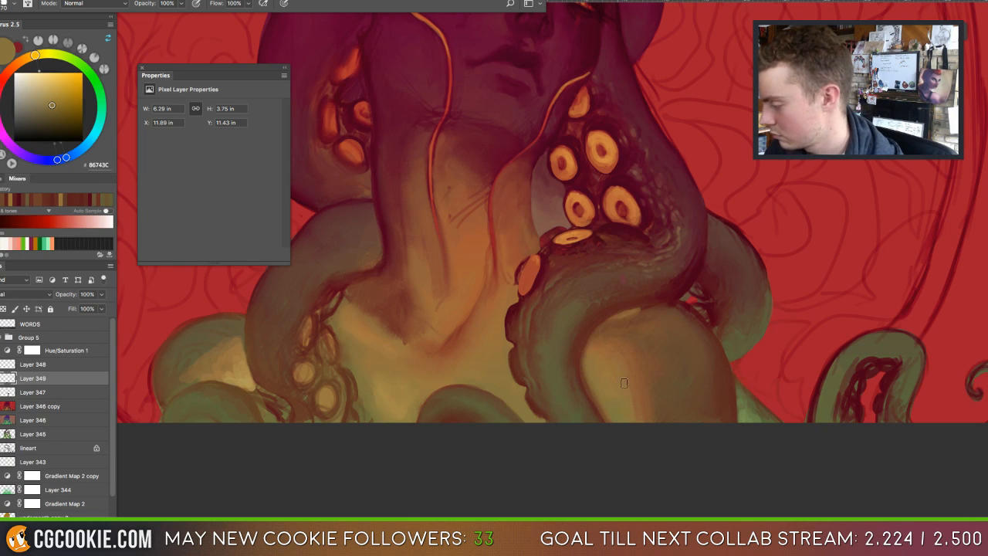
{"action": "key", "text": "e"}
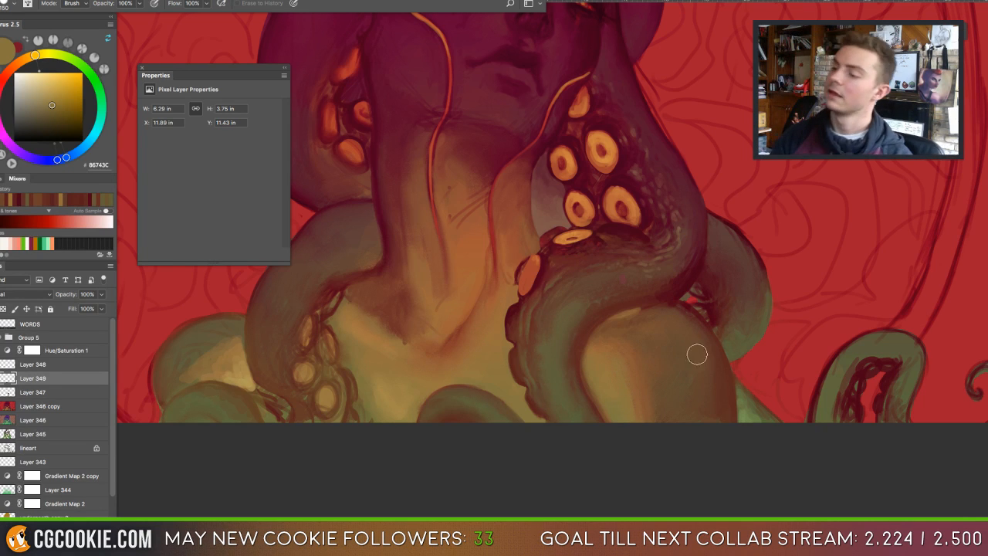
{"action": "key", "text": "ctrl+minus"}
{"action": "key", "text": "super+minus"}
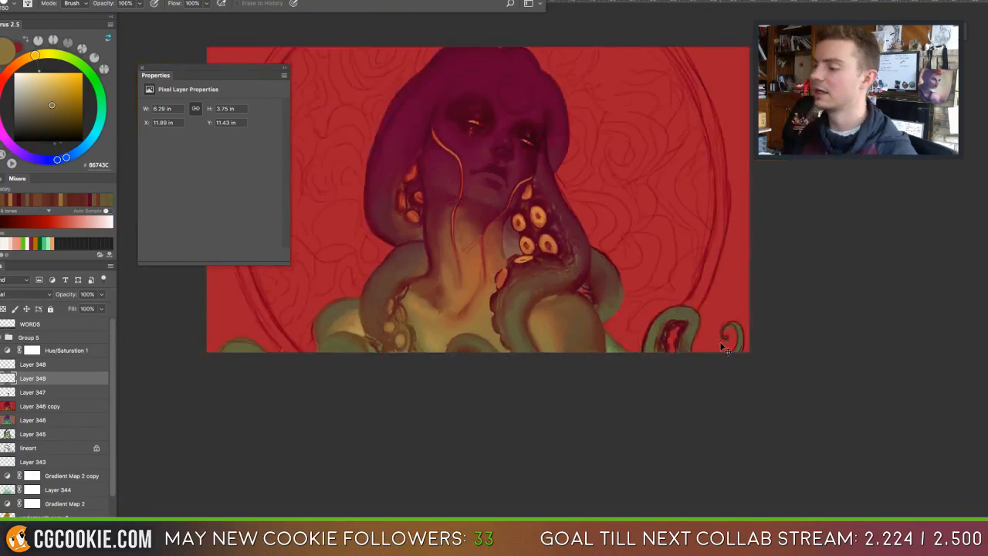
Try painting a patch of small spots on the shoulder skin with sampled #705031 and #8C6F3A.
{"action": "key", "text": "super+plus"}
{"action": "key", "text": "super+plus"}
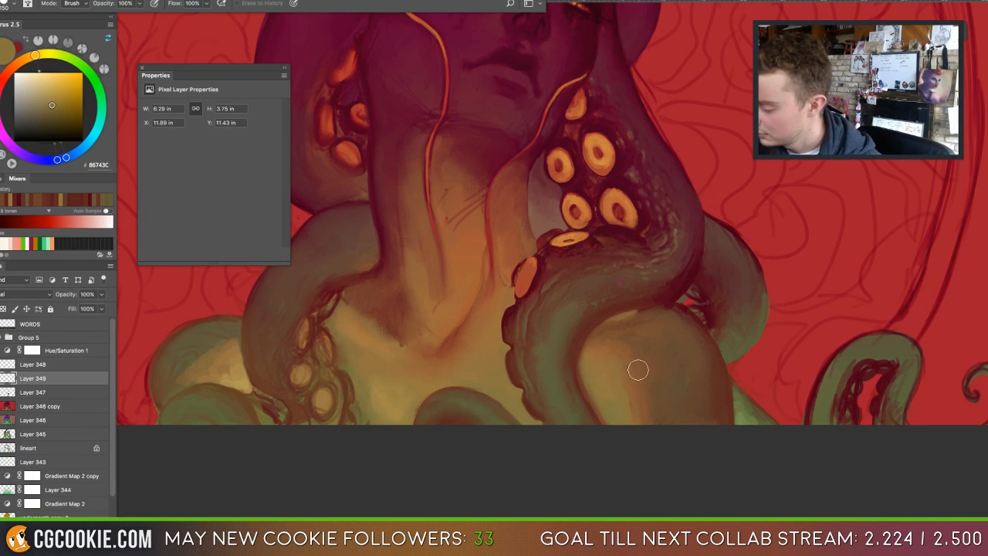
{"action": "key", "text": "b"}
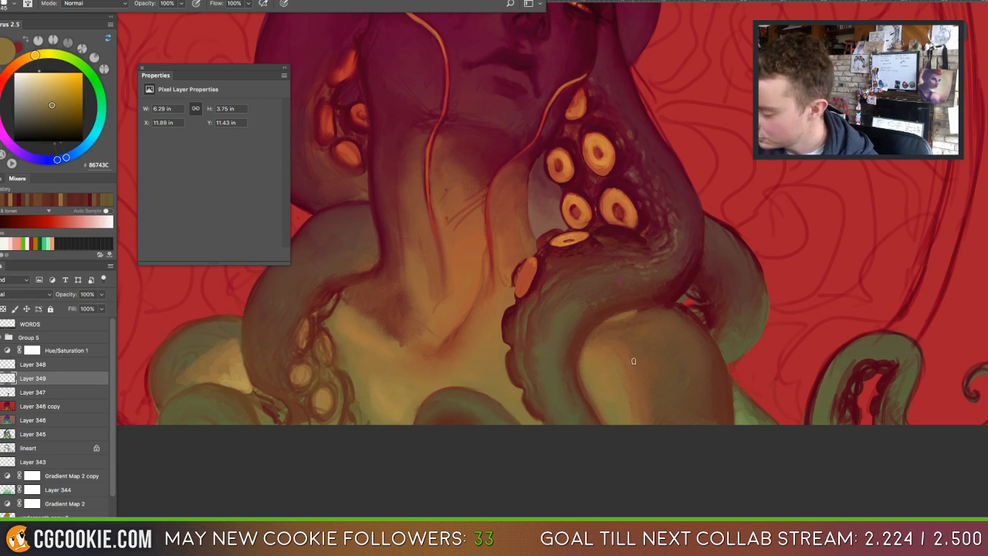
{"action": "left_click", "coordinate": [641, 343], "text": "alt"}
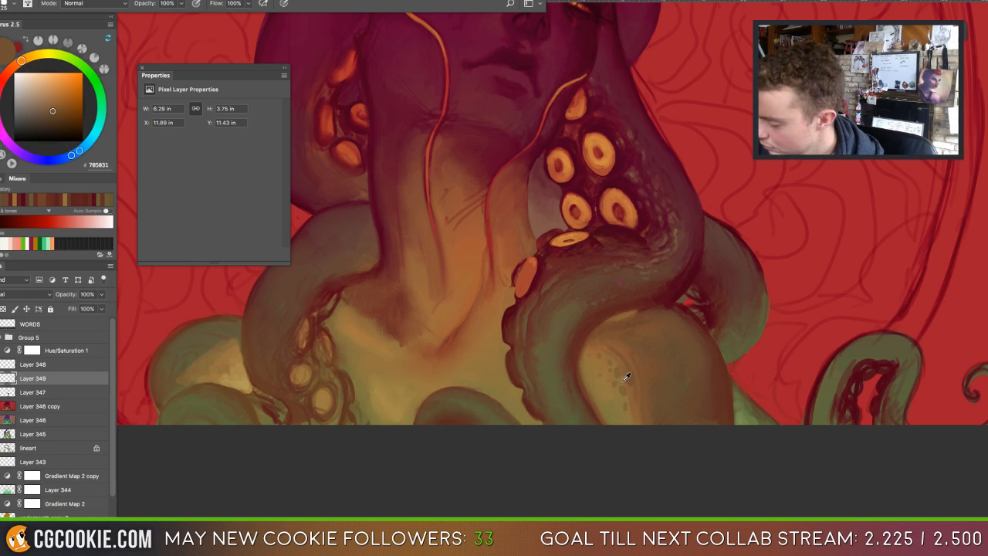
{"action": "left_click", "coordinate": [627, 371], "text": "alt"}
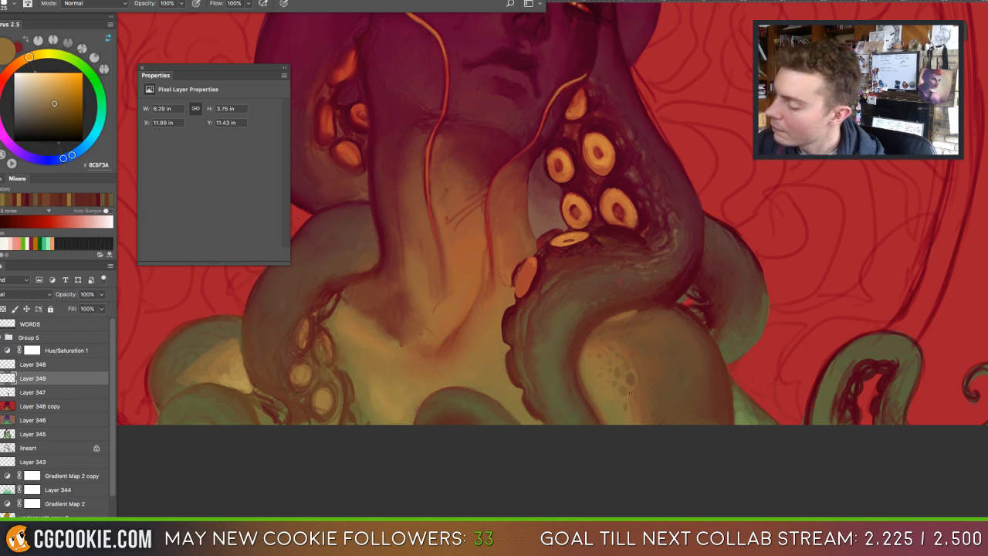
Blend the shoulder spots into the surrounding skin with an enlarged Mixer Brush.
{"action": "key", "text": "shift+b"}
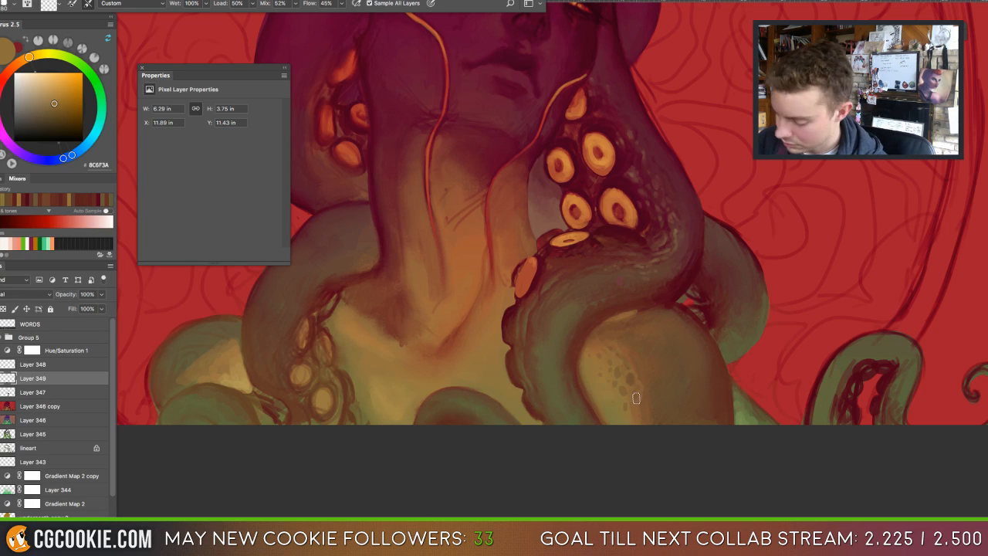
{"action": "key", "text": "bracketright"}
{"action": "key", "text": "bracketright"}
{"action": "key", "text": "bracketright"}
{"action": "key", "text": "bracketright"}
{"action": "key", "text": "bracketright"}
{"action": "mouse_move", "coordinate": [636, 396]}
{"action": "left_mouse_down"}
{"action": "mouse_move", "coordinate": [633, 385]}
{"action": "mouse_move", "coordinate": [617, 388]}
{"action": "left_mouse_up"}
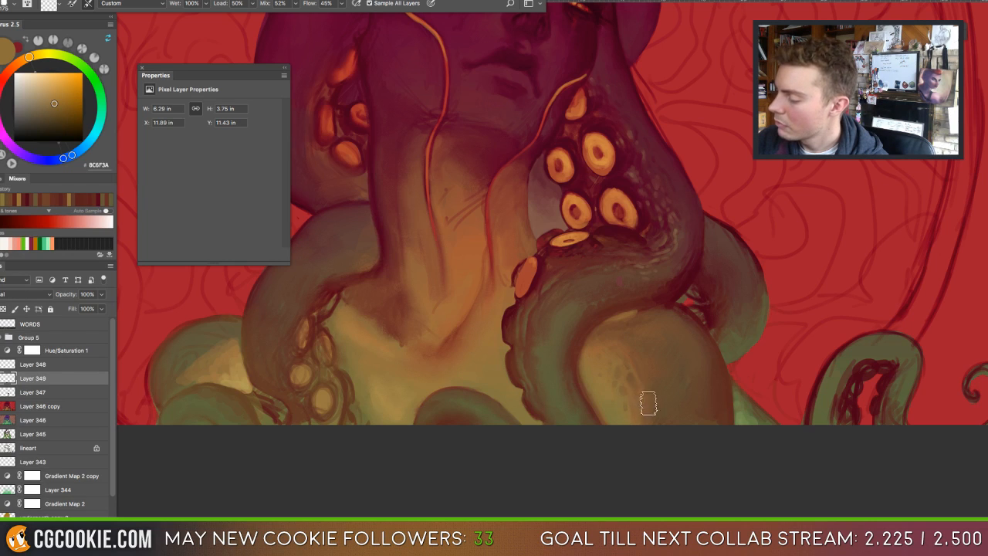
{"action": "mouse_move", "coordinate": [631, 352]}
{"action": "left_mouse_down"}
{"action": "mouse_move", "coordinate": [644, 415]}
{"action": "mouse_move", "coordinate": [666, 391]}
{"action": "left_mouse_up"}
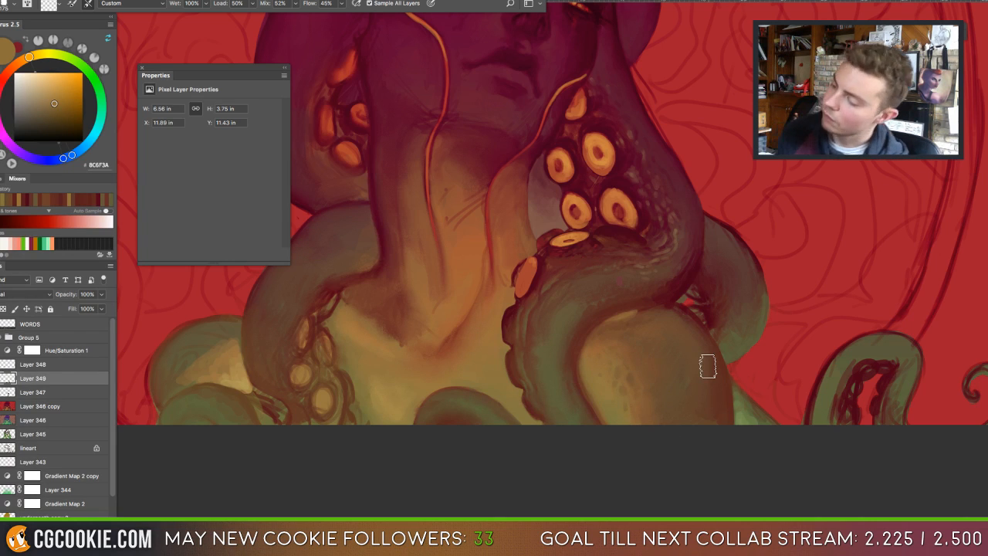
Check the whole painting, undo the last shoulder blend and erase the spots from the skin.
{"action": "key", "text": "ctrl+minus"}
{"action": "key", "text": "ctrl+minus"}
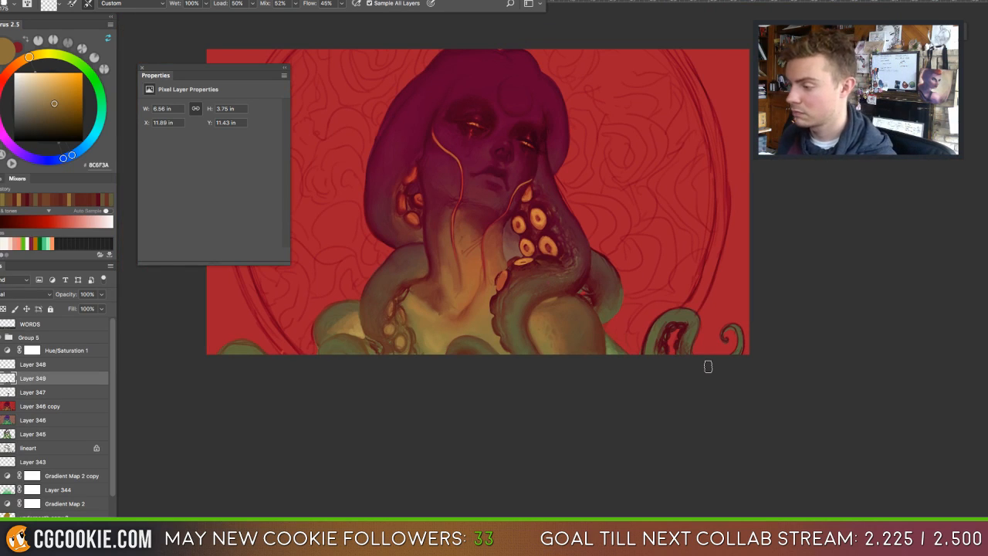
{"action": "key", "text": "ctrl+plus"}
{"action": "left_click_drag", "start_coordinate": [708, 366], "coordinate": [694, 454]}
{"action": "key", "text": "super+z"}
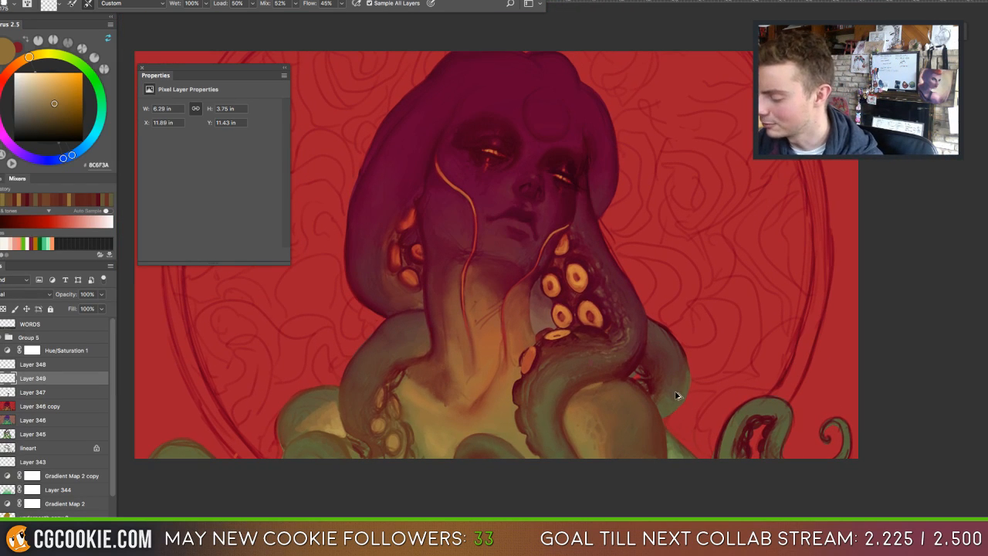
{"action": "key", "text": "e"}
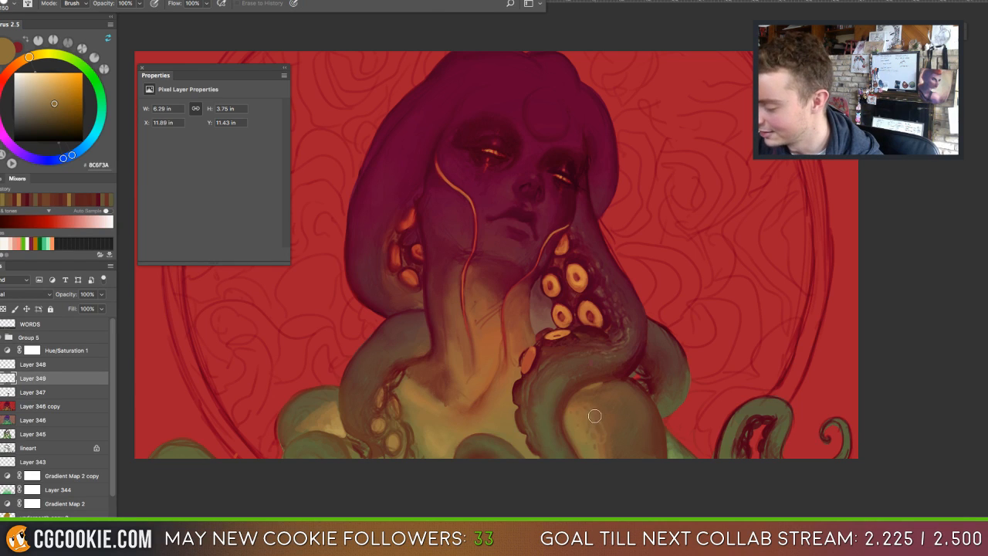
Touch up the shoulder skin with sampled #88743B and blend the shoulder and the wrapped tentacle's edge with the Mixer Brush.
{"action": "key", "text": "b"}
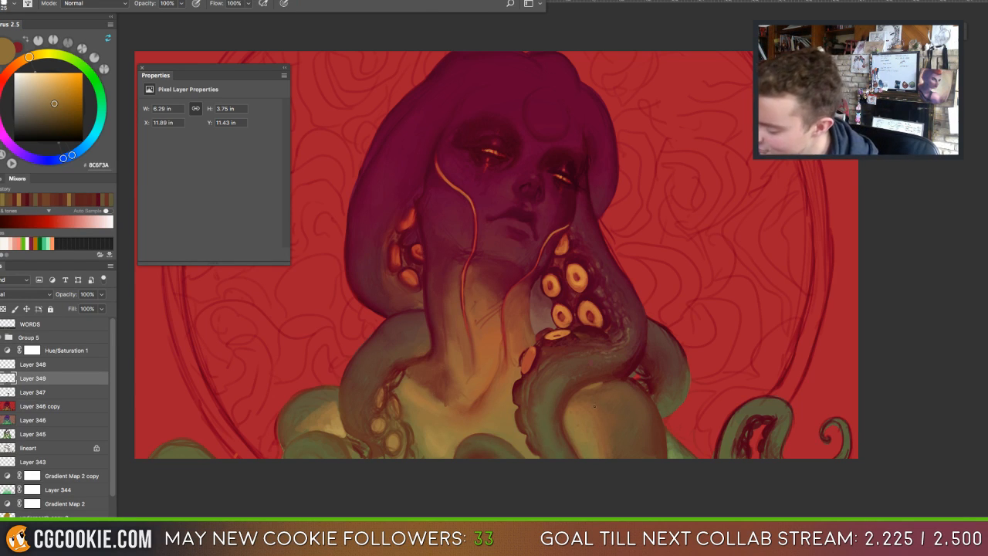
{"action": "left_click", "coordinate": [601, 442], "text": "alt"}
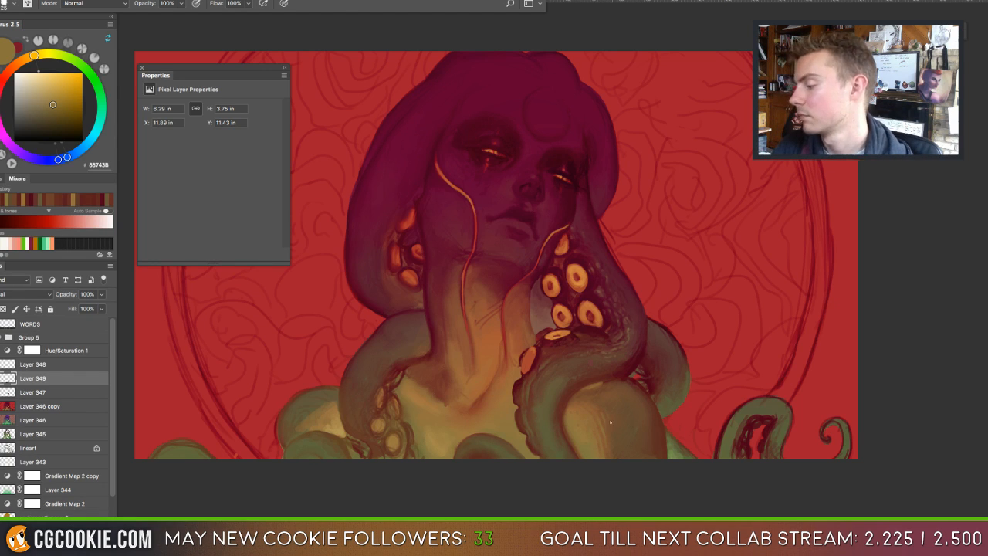
{"action": "key", "text": "shift+b"}
{"action": "mouse_move", "coordinate": [611, 353]}
{"action": "left_mouse_down"}
{"action": "mouse_move", "coordinate": [629, 361]}
{"action": "mouse_move", "coordinate": [621, 370]}
{"action": "mouse_move", "coordinate": [631, 365]}
{"action": "mouse_move", "coordinate": [625, 385]}
{"action": "mouse_move", "coordinate": [639, 387]}
{"action": "mouse_move", "coordinate": [628, 390]}
{"action": "mouse_move", "coordinate": [654, 391]}
{"action": "left_mouse_up"}
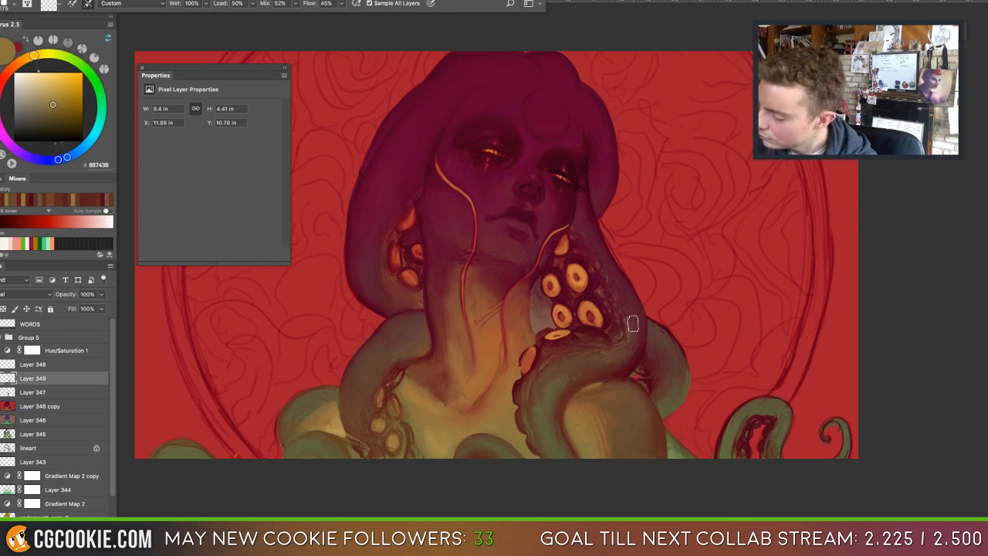
{"action": "mouse_move", "coordinate": [633, 323]}
{"action": "left_mouse_down"}
{"action": "mouse_move", "coordinate": [626, 346]}
{"action": "mouse_move", "coordinate": [640, 343]}
{"action": "mouse_move", "coordinate": [644, 320]}
{"action": "left_mouse_up"}
Paint the upper part of the tentacle behind the shoulder with #7A4C43, a lightened version of its sampled brown.
{"action": "key", "text": "b"}
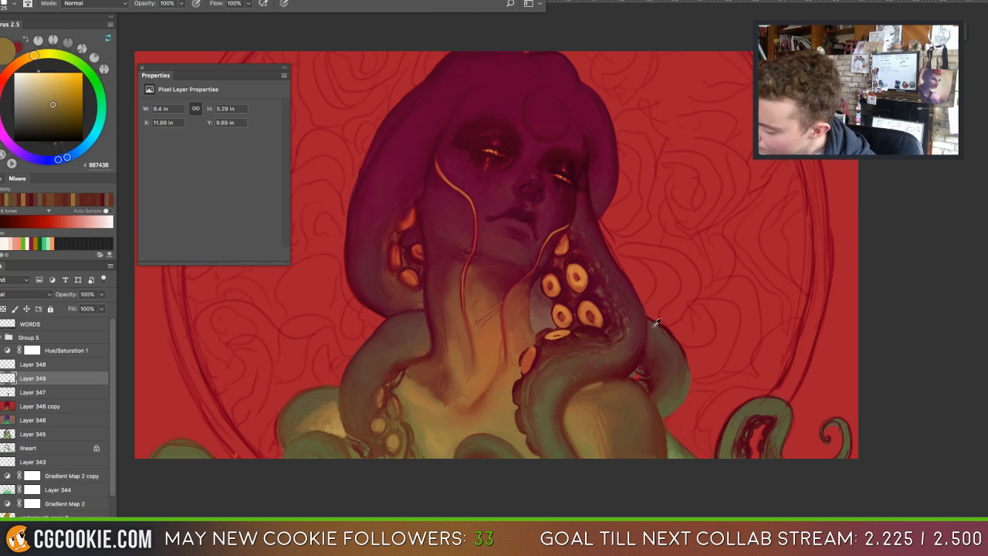
{"action": "left_click", "coordinate": [568, 377], "text": "alt"}
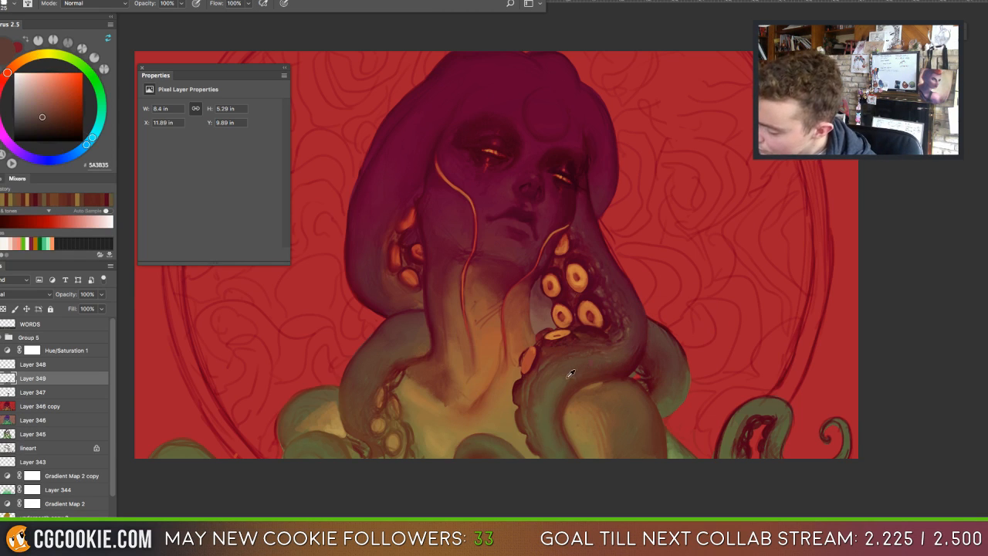
{"action": "left_click", "coordinate": [45, 107]}
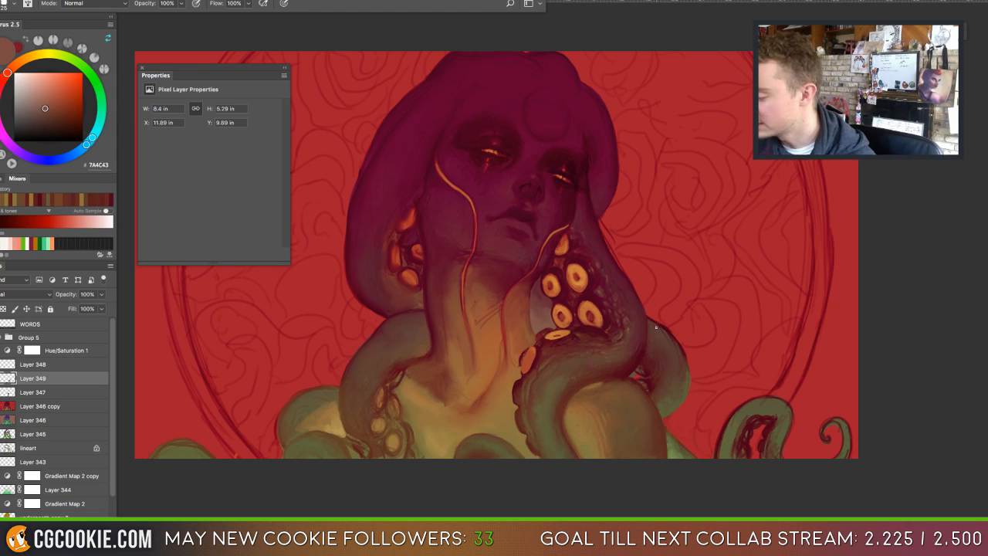
{"action": "left_click_drag", "start_coordinate": [655, 327], "coordinate": [655, 324]}
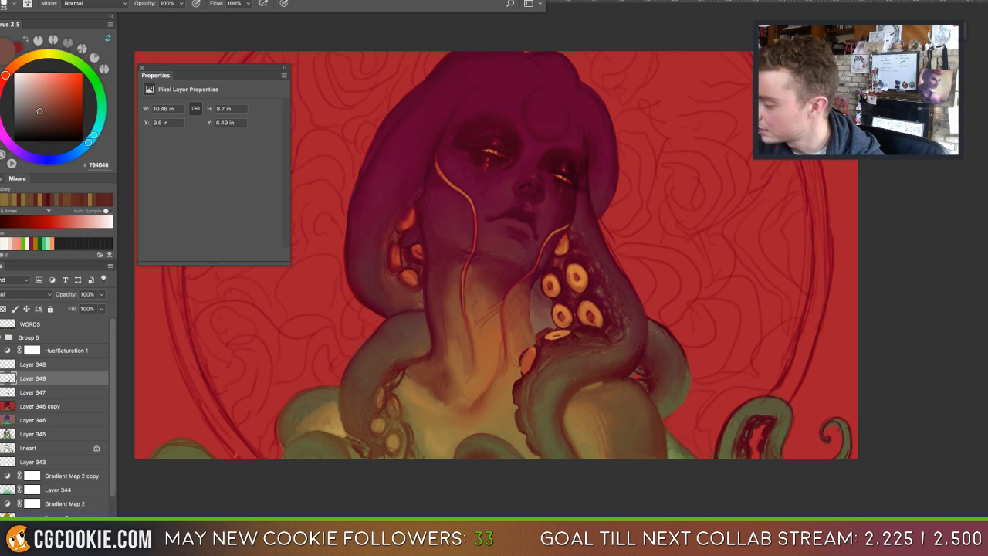
Cover the outer sketch line of the tentacle behind the shoulder with sampled #5C3B37 and #5C5C39.
{"action": "left_click", "coordinate": [654, 321], "text": "alt"}
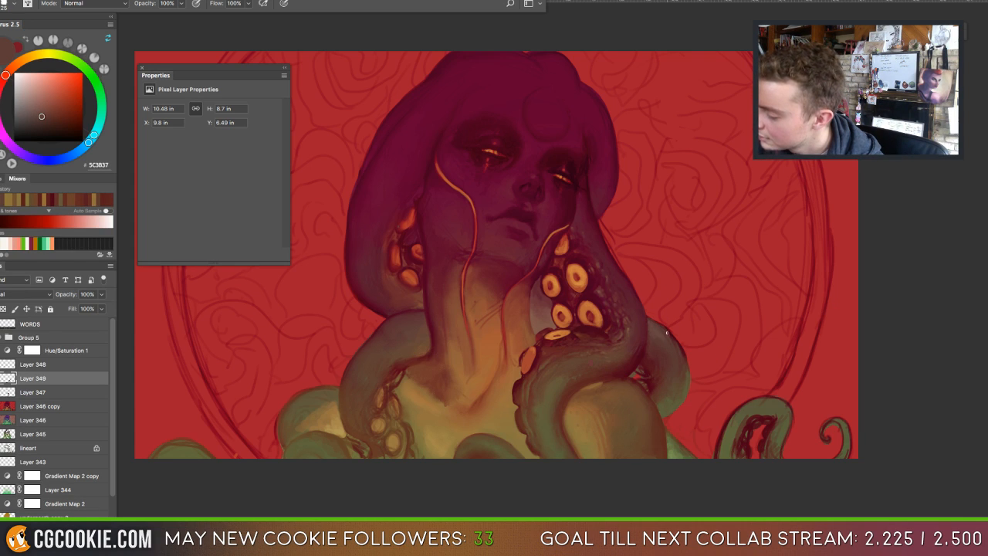
{"action": "mouse_move", "coordinate": [673, 335]}
{"action": "left_mouse_down"}
{"action": "mouse_move", "coordinate": [661, 326]}
{"action": "mouse_move", "coordinate": [682, 351]}
{"action": "mouse_move", "coordinate": [688, 339]}
{"action": "left_mouse_up"}
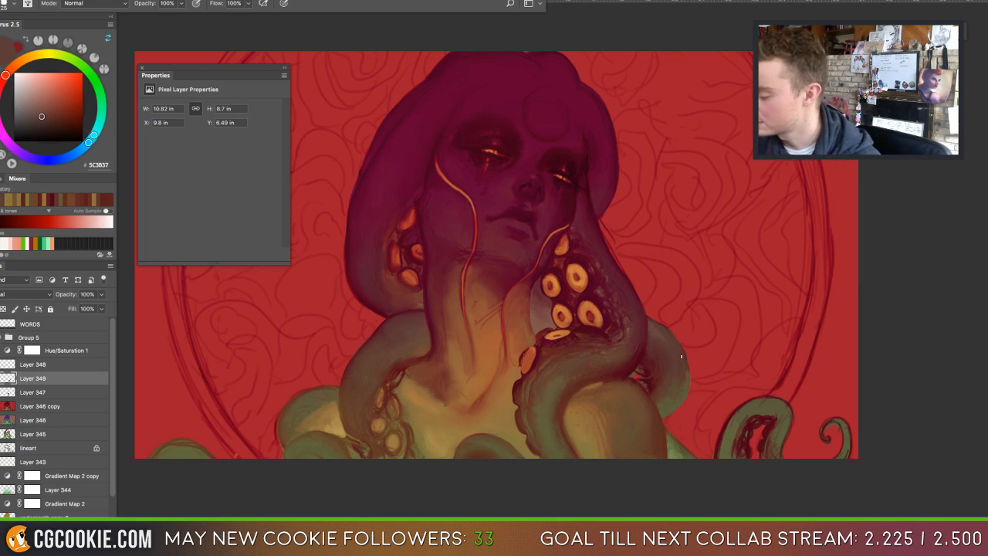
{"action": "left_click", "coordinate": [686, 376], "text": "alt"}
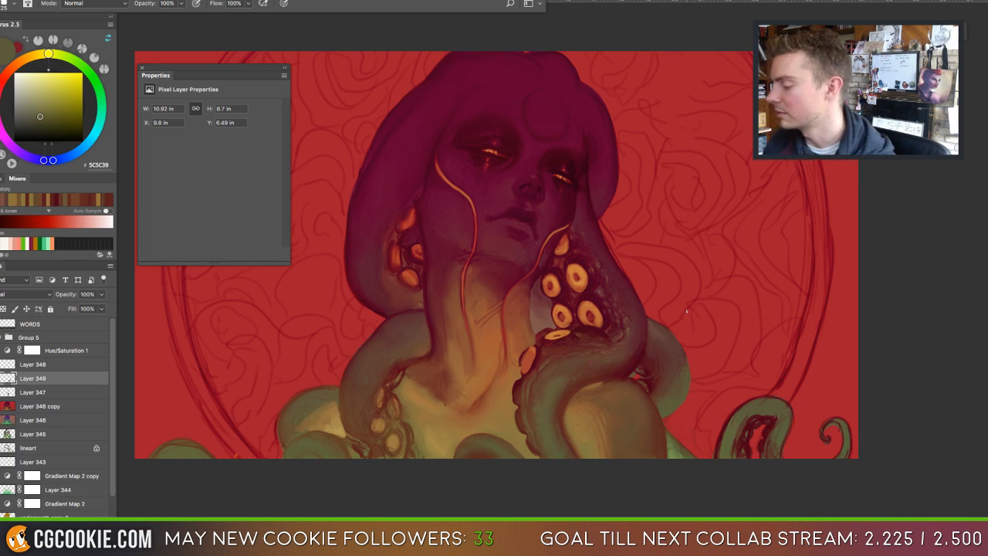
{"action": "key", "text": "shift+b"}
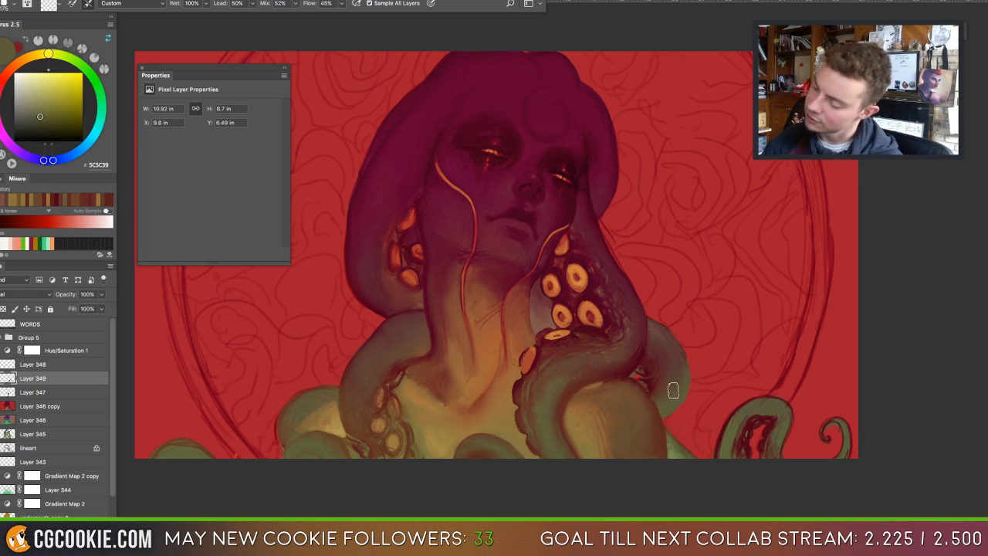
Refine the lower edges beside the shoulder with sampled #5C281F and #5C5E36, and brighten the back tentacle's rim with green #718749.
{"action": "key", "text": "shift+b"}
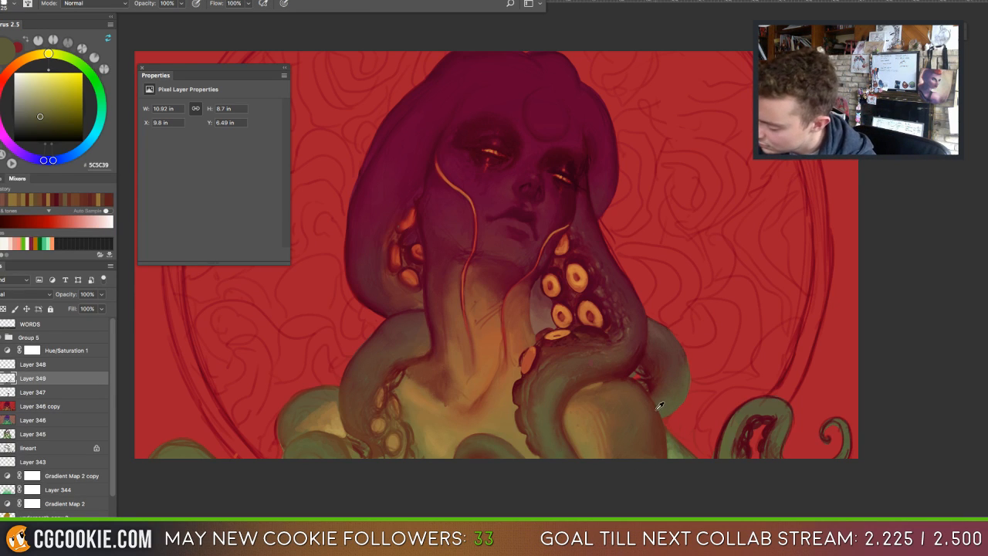
{"action": "left_click", "coordinate": [656, 415], "text": "alt"}
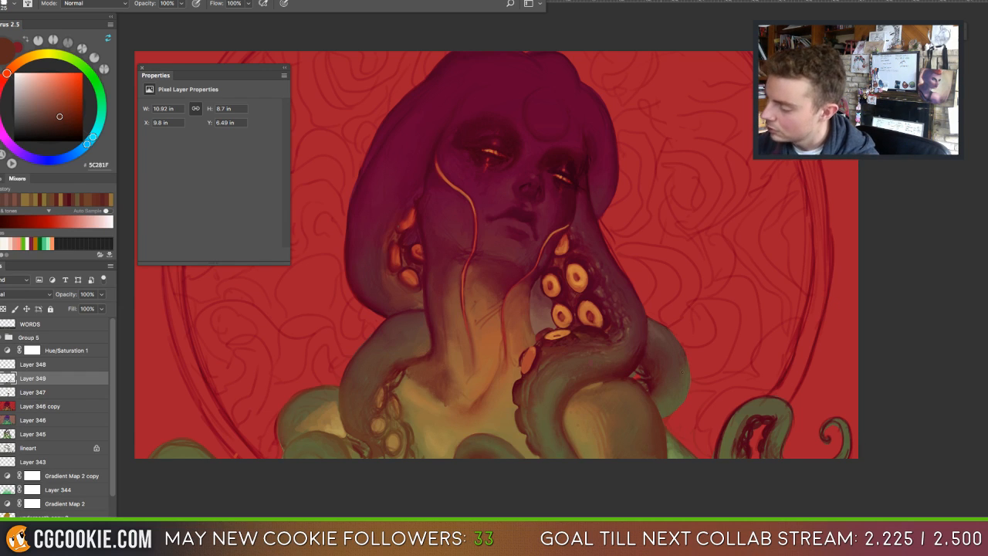
{"action": "left_click", "coordinate": [672, 431], "text": "alt"}
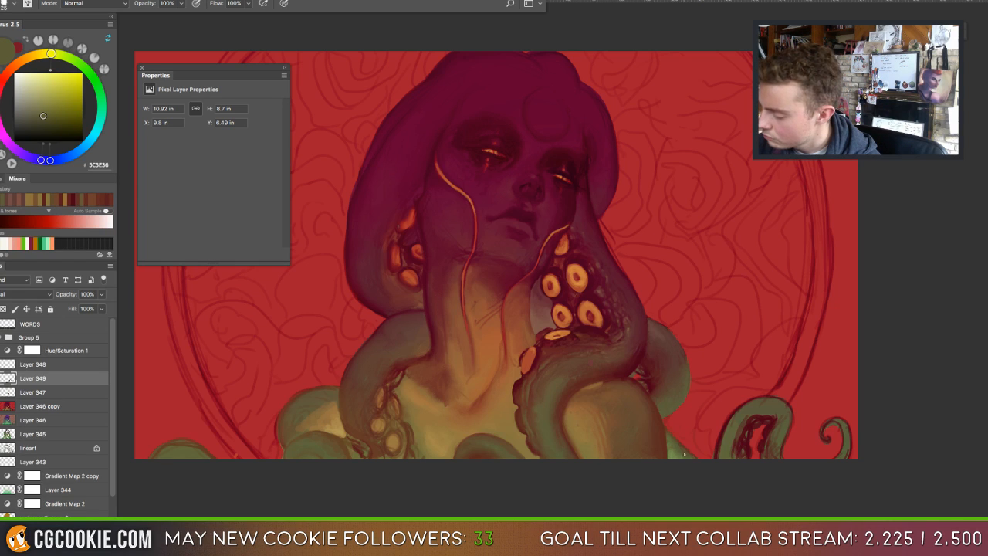
{"action": "left_click_drag", "start_coordinate": [693, 456], "coordinate": [718, 457]}
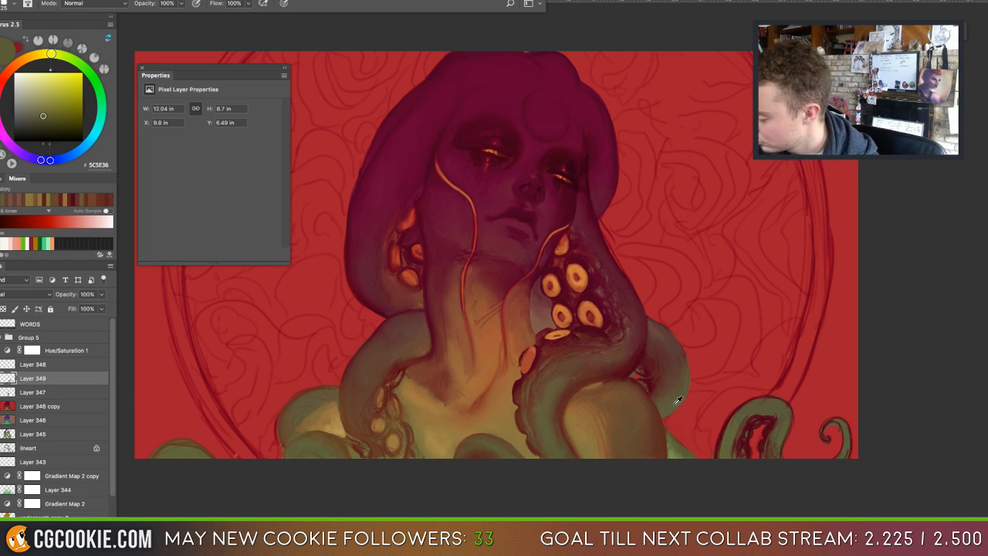
{"action": "left_click", "coordinate": [671, 408], "text": "alt"}
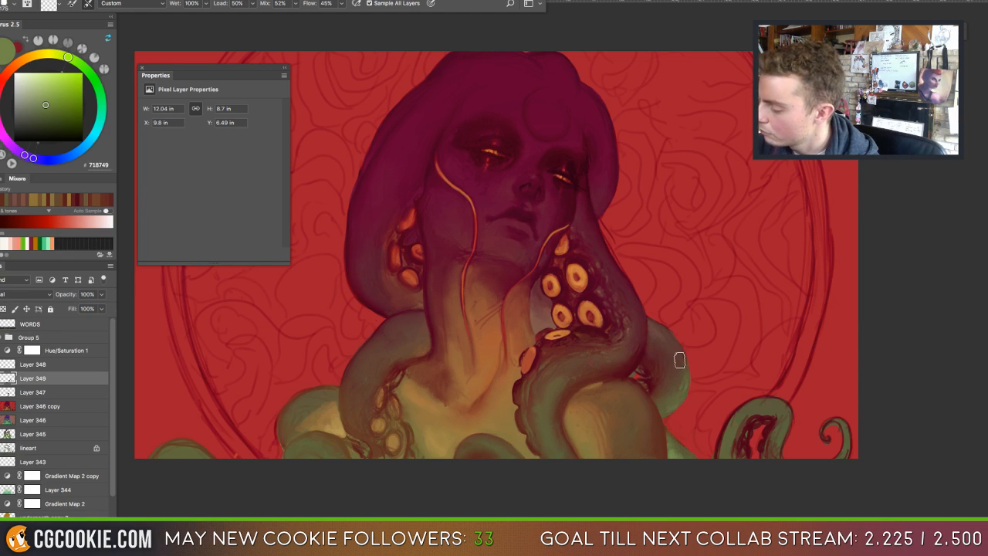
Paint small orange suckers in the gap between the shoulder and the tentacle behind it with sampled #C17639.
{"action": "left_click", "coordinate": [609, 303], "text": "alt"}
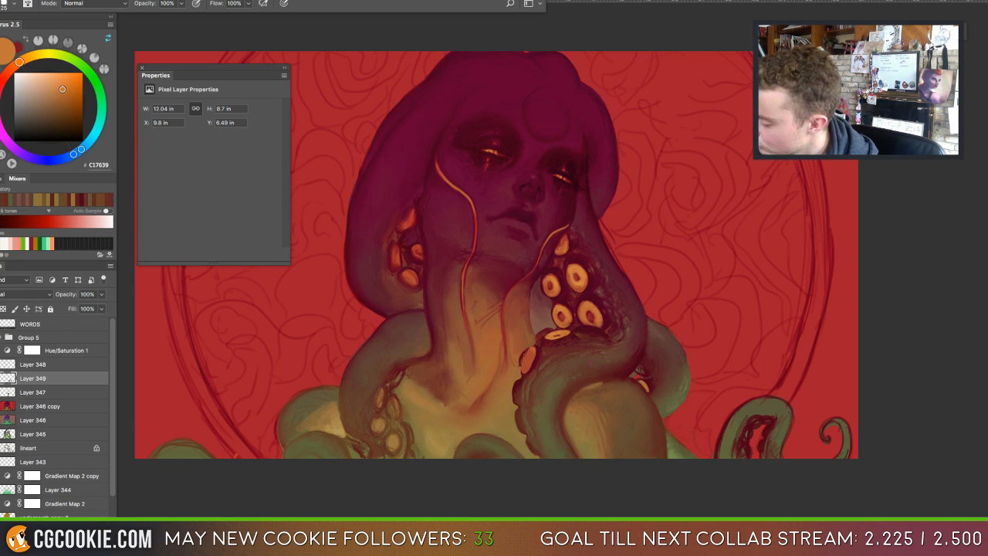
{"action": "left_click_drag", "start_coordinate": [639, 369], "coordinate": [643, 372]}
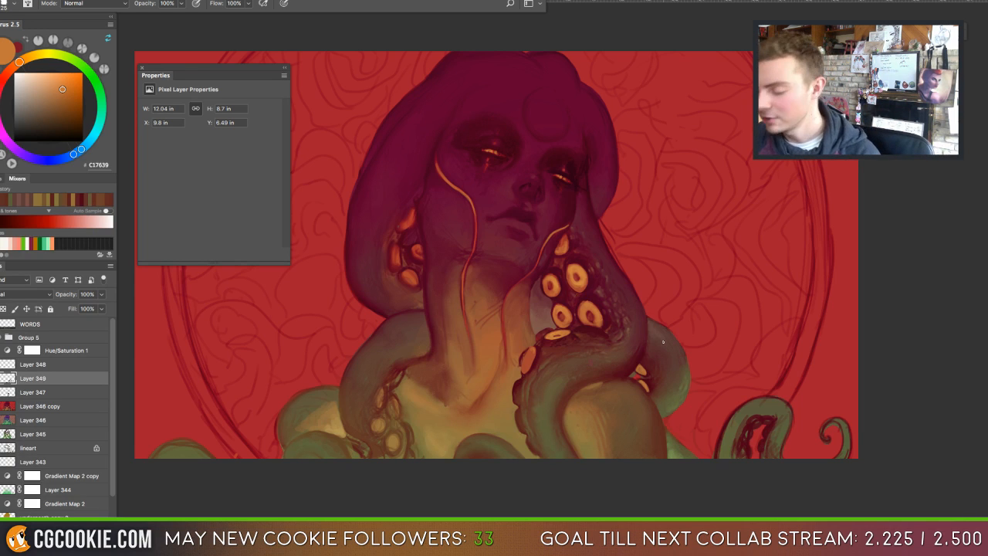
Compare the tentacle behind the shoulder with and without its new suckers by undoing and redoing them.
{"action": "key", "text": "super+plus"}
{"action": "key", "text": "super+plus"}
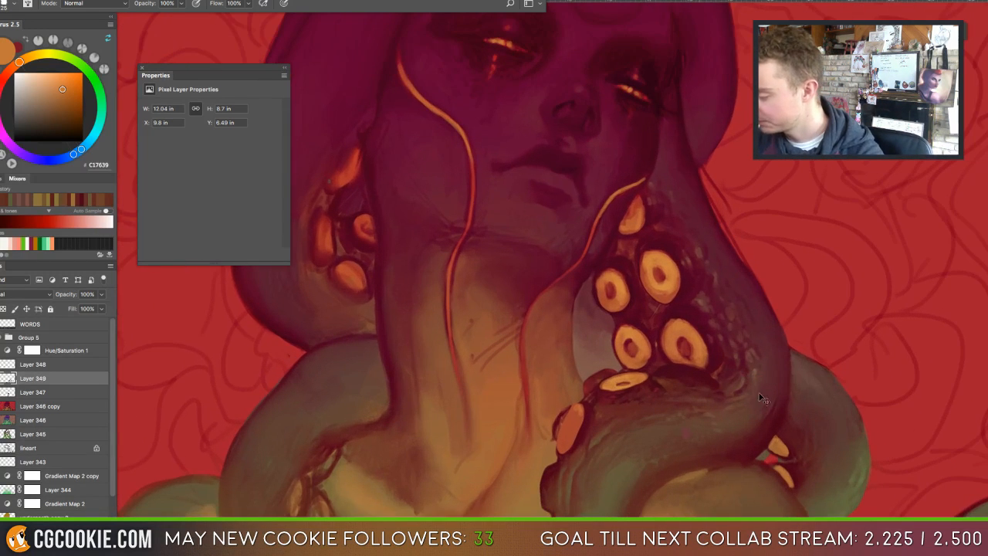
{"action": "left_click_drag", "start_coordinate": [761, 397], "coordinate": [580, 286]}
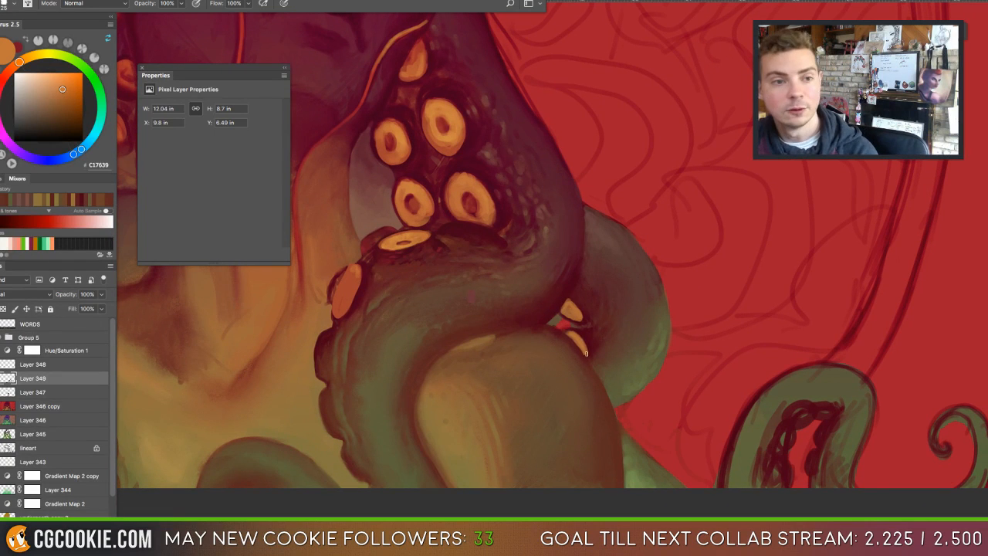
{"action": "key", "text": "super+alt+z"}
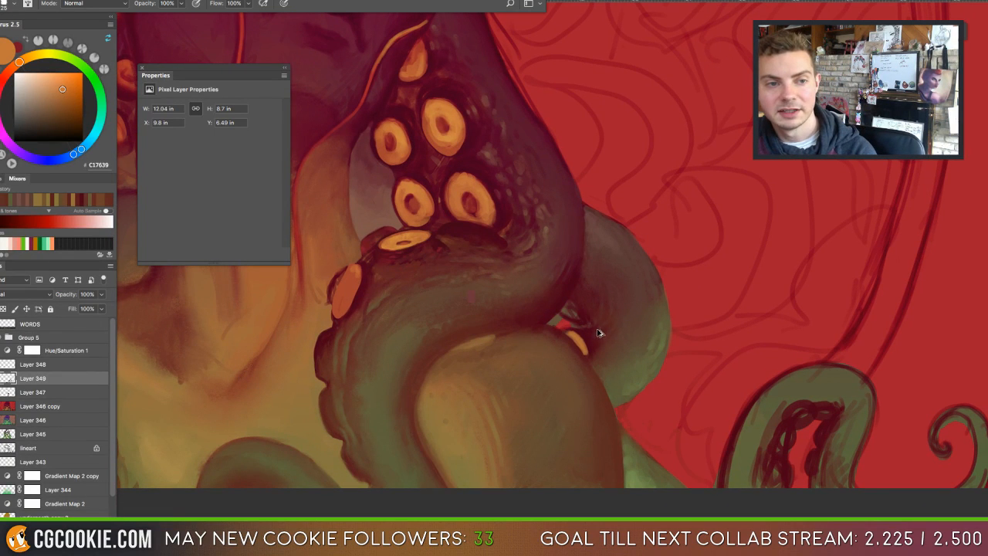
{"action": "key", "text": "super+alt+z"}
{"action": "key", "text": "super+alt+z"}
{"action": "key", "text": "super+alt+z"}
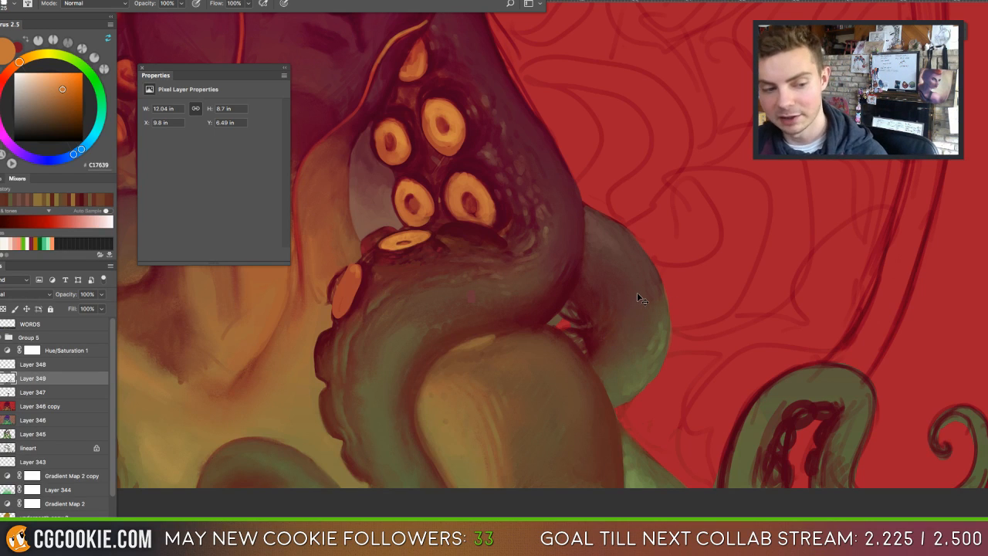
{"action": "key", "text": "super+shift+z"}
{"action": "key", "text": "super+shift+z"}
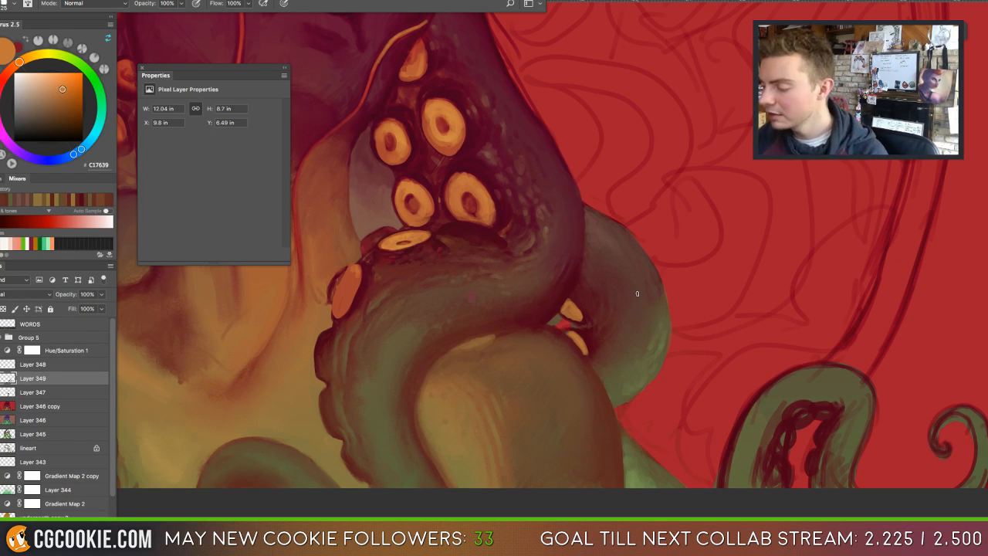
Refine the small suckers behind the shoulder with sampled dark reds #480018 and #6B0523 and oranges #854829 and #A76736.
{"action": "left_click", "coordinate": [571, 288], "text": "alt"}
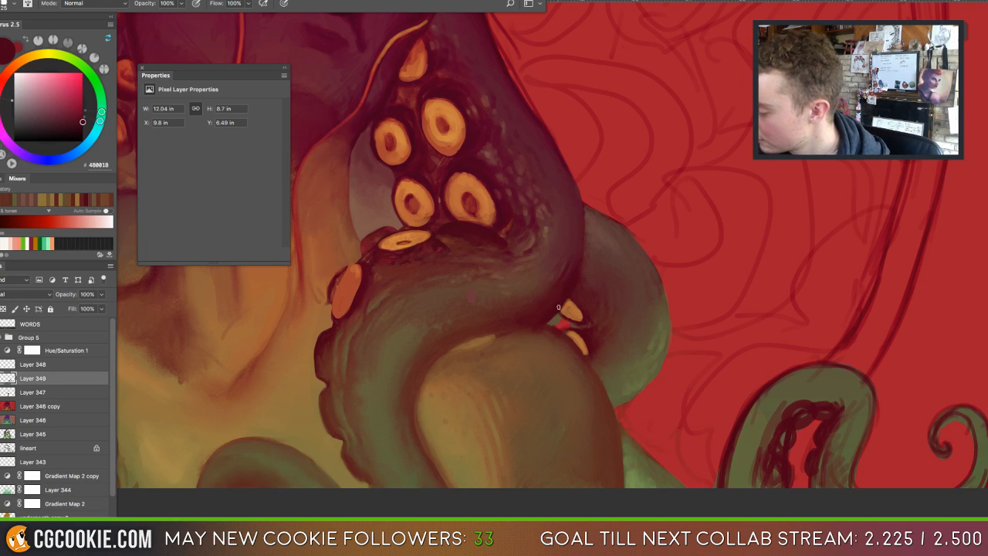
{"action": "left_click", "coordinate": [468, 197], "text": "alt"}
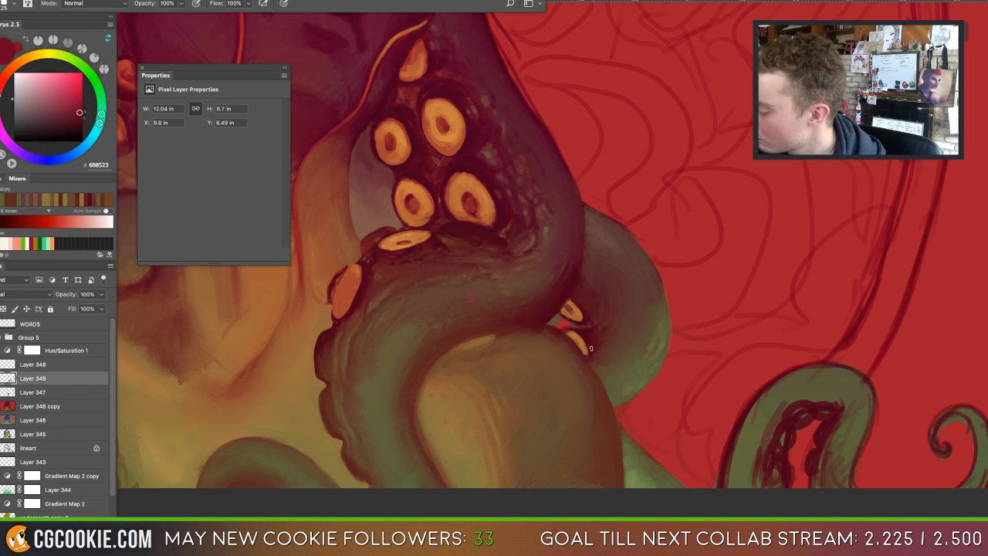
{"action": "left_click", "coordinate": [588, 348], "text": "alt"}
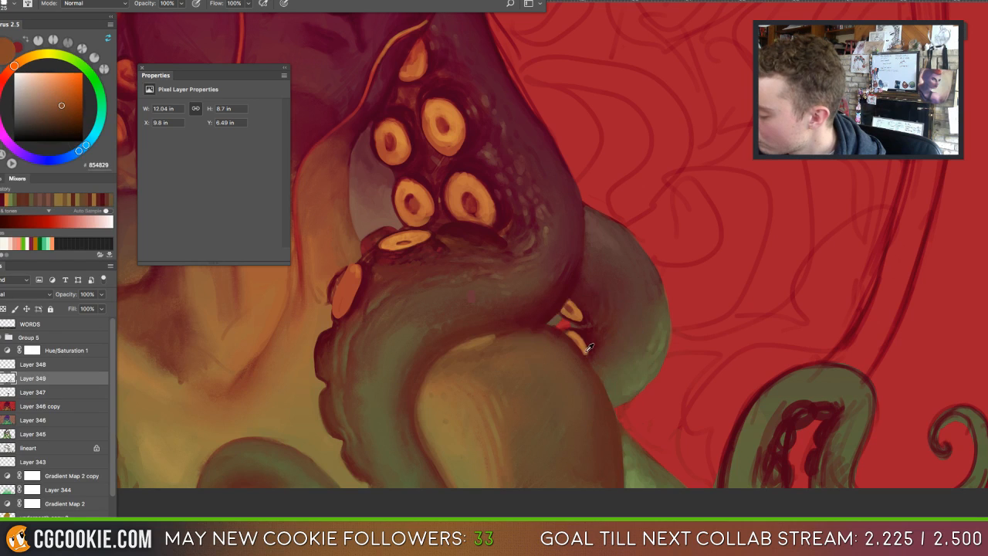
{"action": "left_click", "coordinate": [588, 349], "text": "alt"}
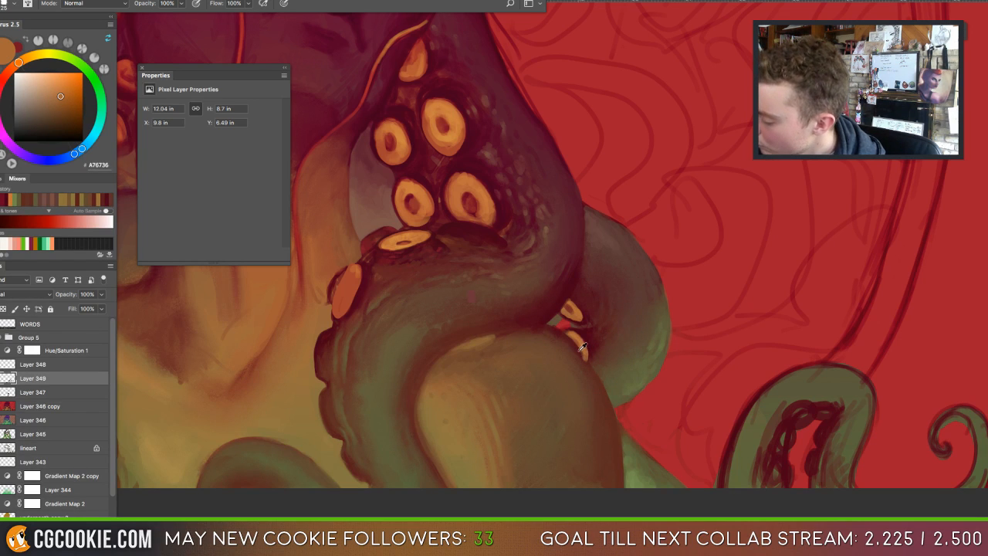
{"action": "left_click", "coordinate": [584, 354], "text": "alt"}
{"action": "left_click", "coordinate": [580, 352], "text": "alt"}
{"action": "left_click", "coordinate": [579, 351], "text": "alt"}
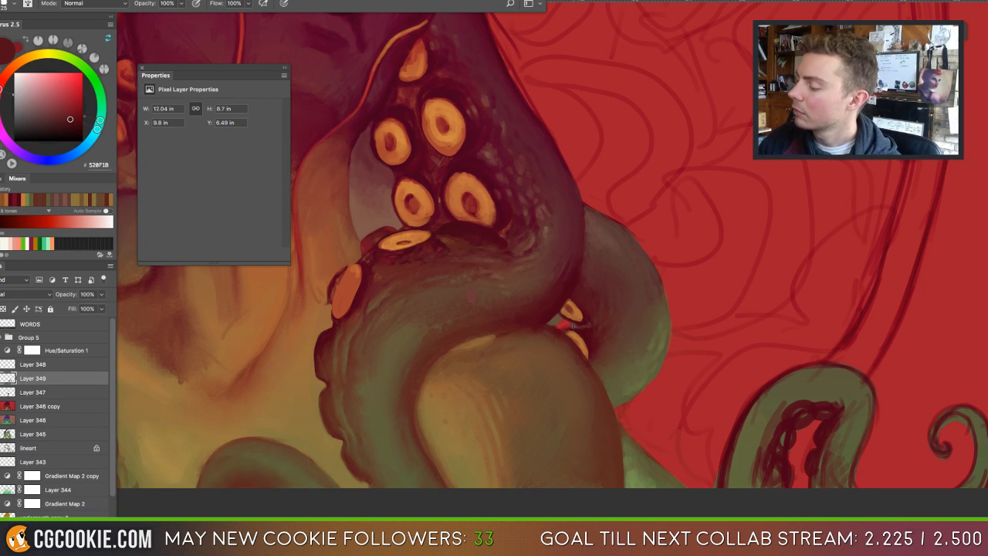
Cover the red gap between the small suckers with #520F1B, touch up the suckers with #A85D31 and #480018, and compare by undoing and redoing.
{"action": "left_click_drag", "start_coordinate": [557, 322], "coordinate": [563, 326]}
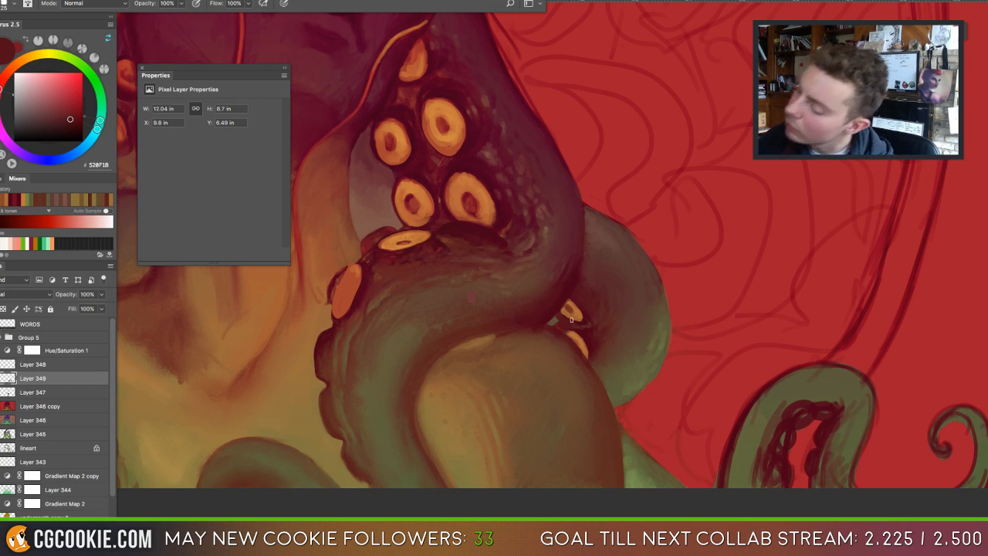
{"action": "left_click", "coordinate": [576, 309], "text": "alt"}
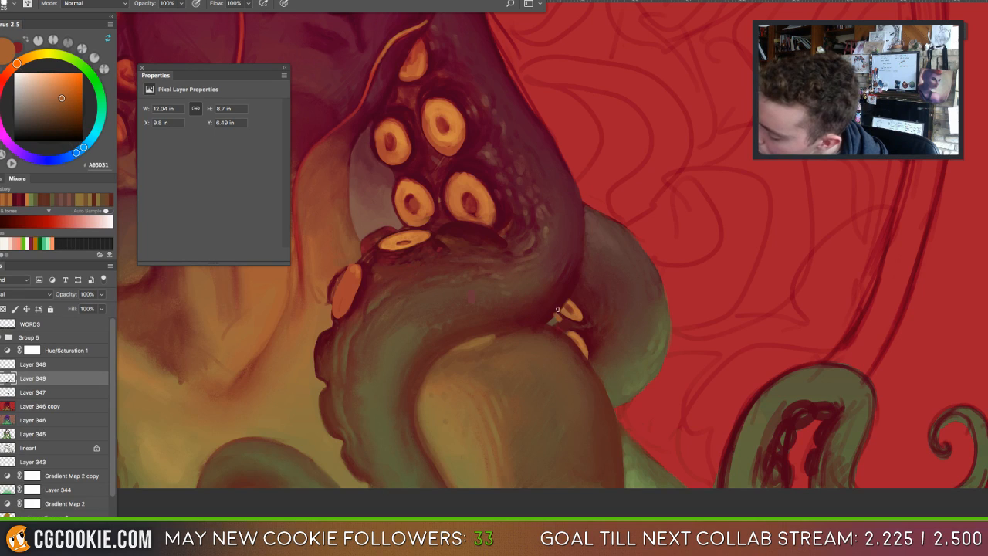
{"action": "left_click", "coordinate": [553, 311], "text": "alt"}
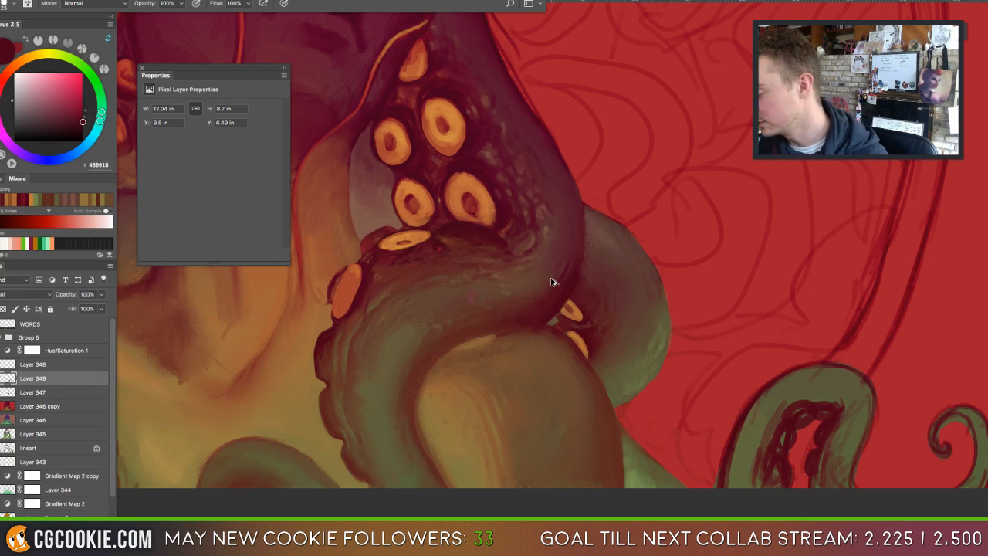
{"action": "key", "text": "super+alt+z"}
{"action": "key", "text": "super+alt+z"}
{"action": "key", "text": "super+shift+z"}
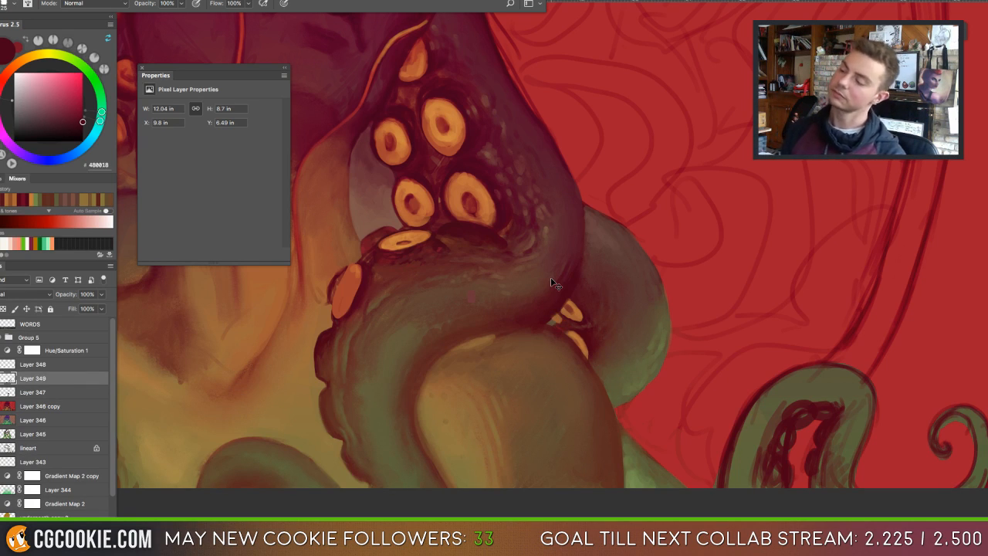
Darken the upper tentacle beside the cheek and the head's adjoining outer side with sampled #5A1E2B and #41001A.
{"action": "key", "text": "super+minus"}
{"action": "key", "text": "super+minus"}
{"action": "key", "text": "super+minus"}
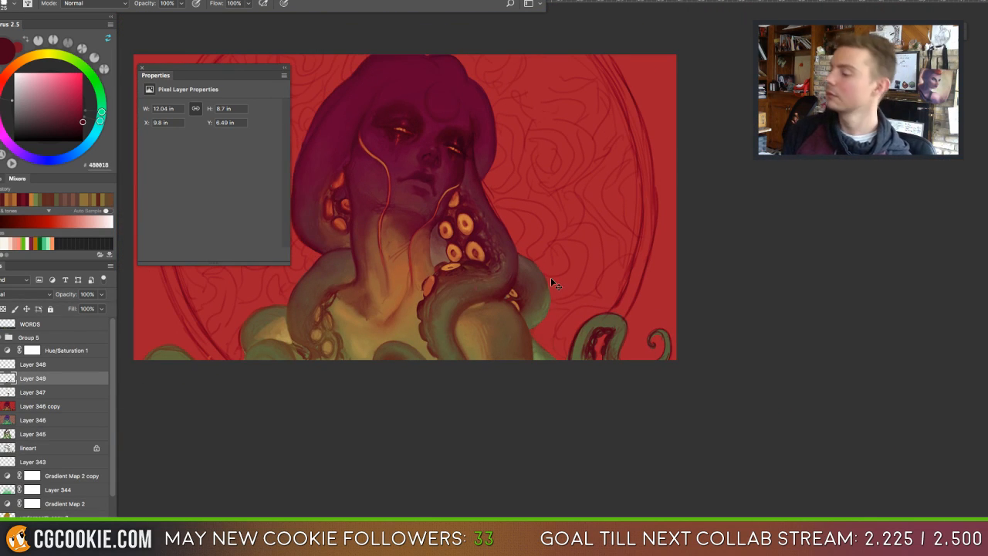
{"action": "key", "text": "super+plus"}
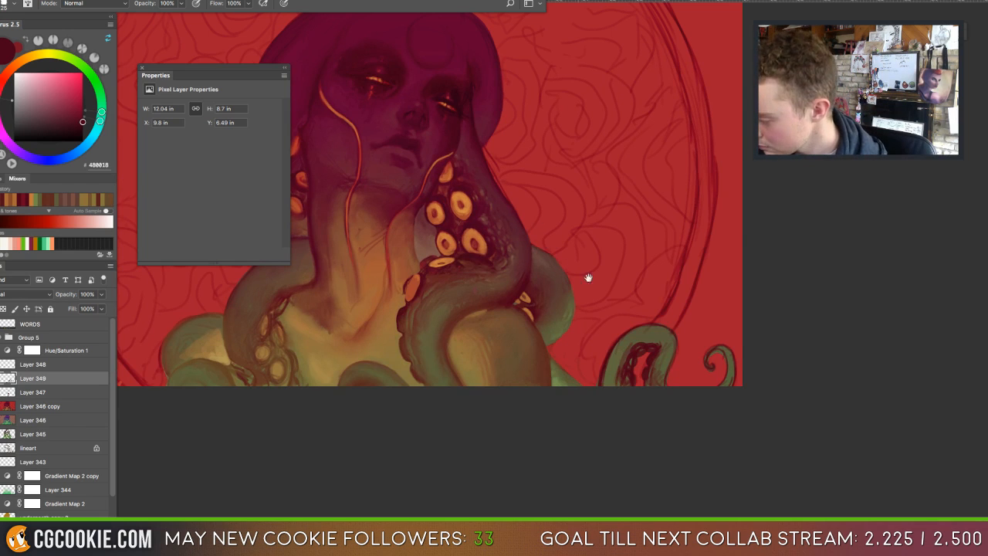
{"action": "left_click_drag", "start_coordinate": [588, 278], "coordinate": [673, 313]}
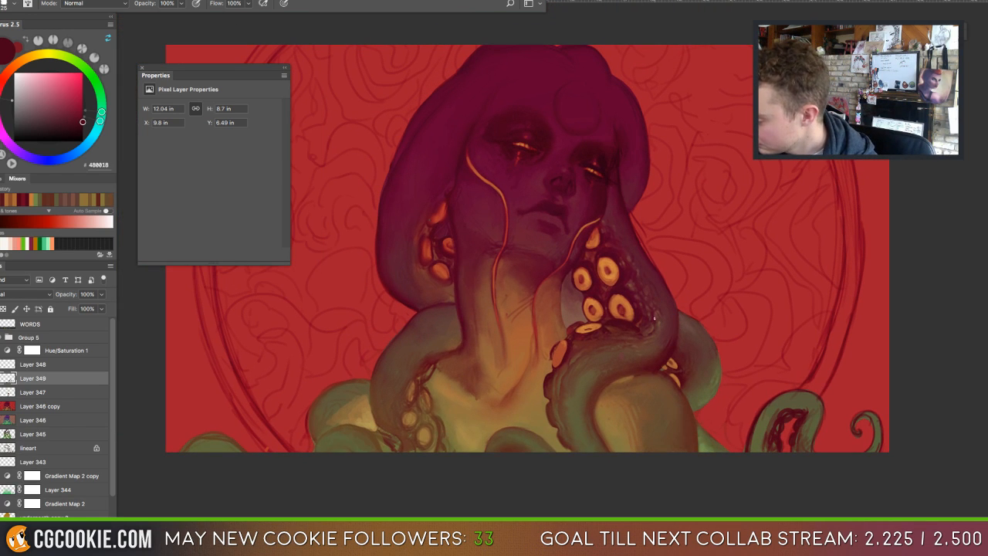
{"action": "left_click", "coordinate": [690, 330], "text": "alt"}
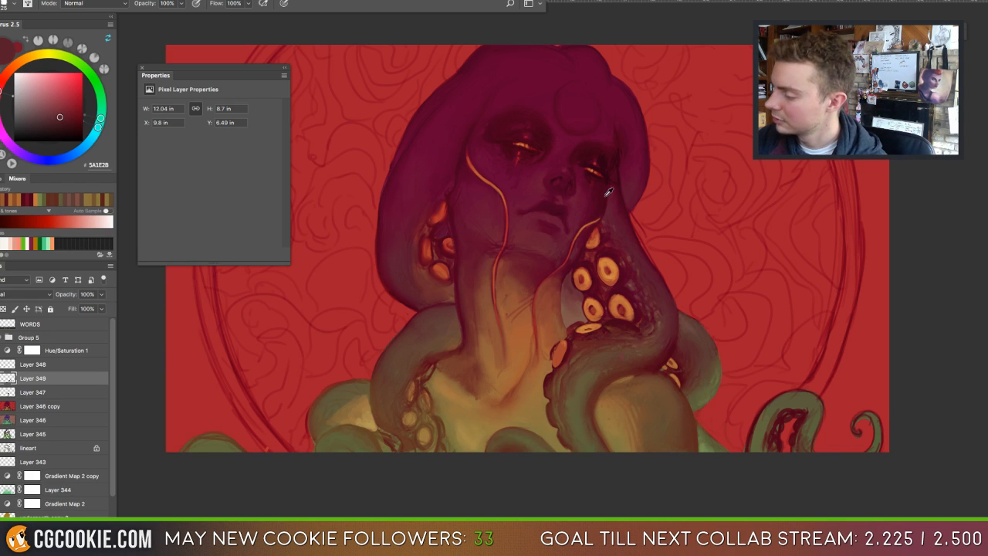
{"action": "left_click", "coordinate": [616, 246], "text": "alt"}
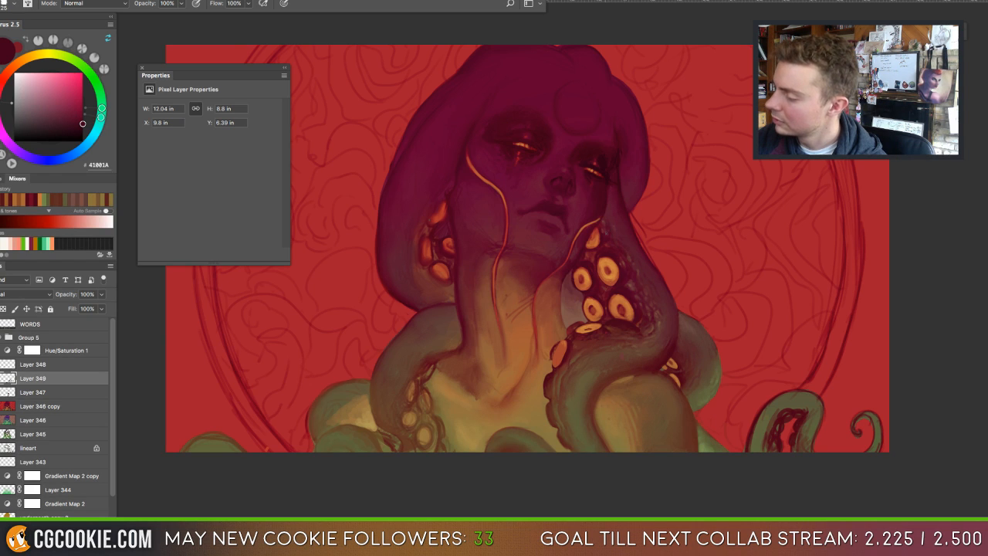
{"action": "left_click", "coordinate": [617, 231]}
{"action": "left_click_drag", "start_coordinate": [627, 192], "coordinate": [638, 104]}
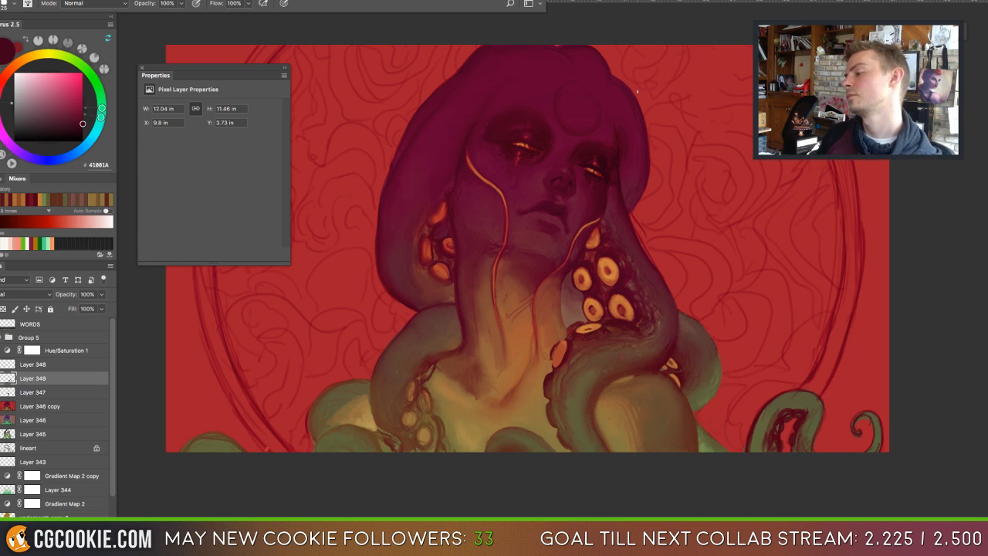
Blend the upper tentacle and the side of the head beside the eye with sampled #613E3A, #59002C, #48001C, #6B1026 and #680E25.
{"action": "left_click", "coordinate": [687, 327], "text": "alt"}
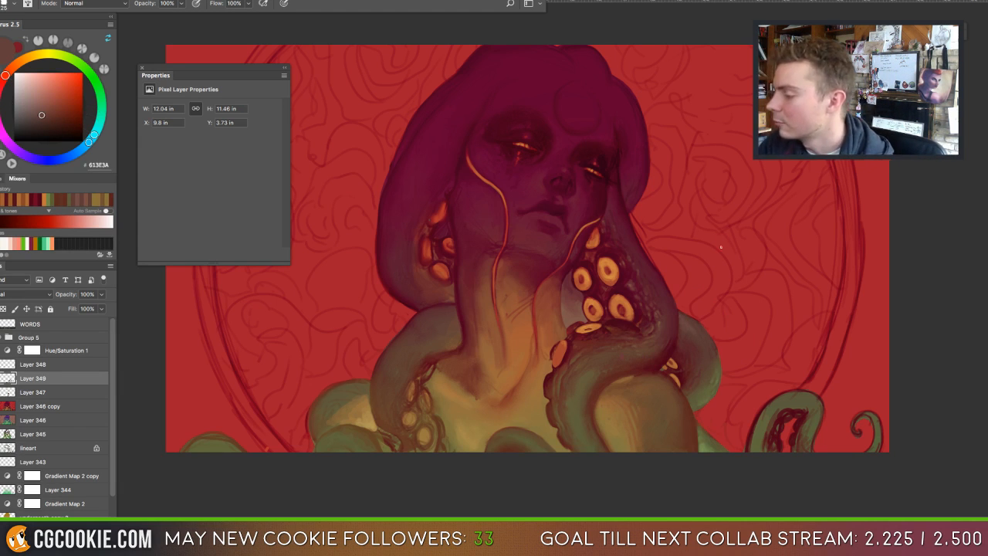
{"action": "left_click", "coordinate": [643, 184], "text": "alt"}
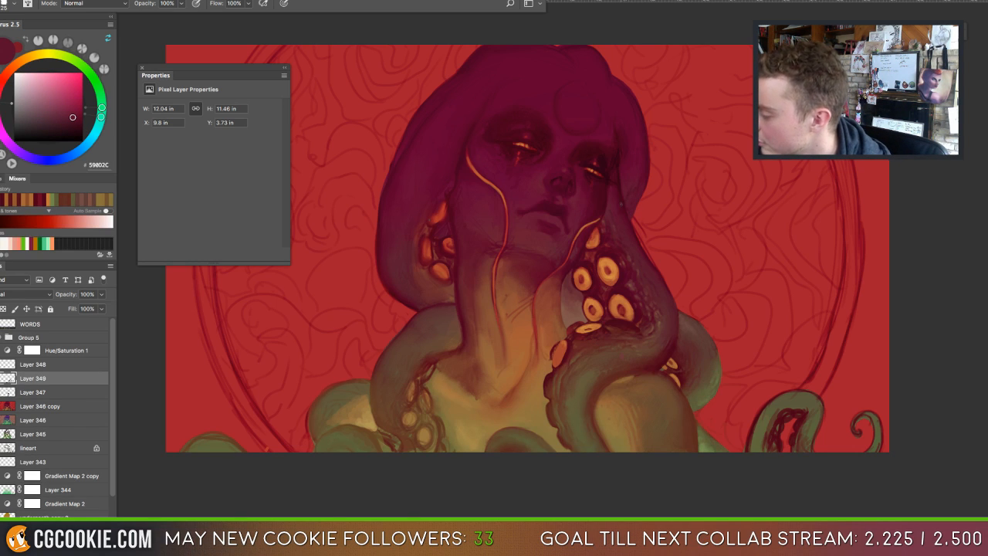
{"action": "left_click", "coordinate": [623, 209], "text": "alt"}
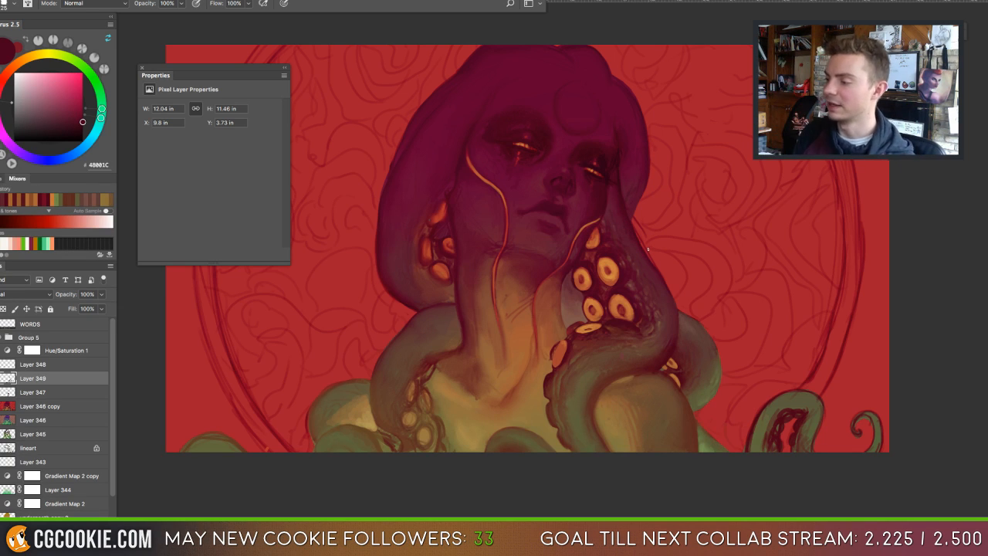
{"action": "left_click", "coordinate": [590, 253], "text": "alt"}
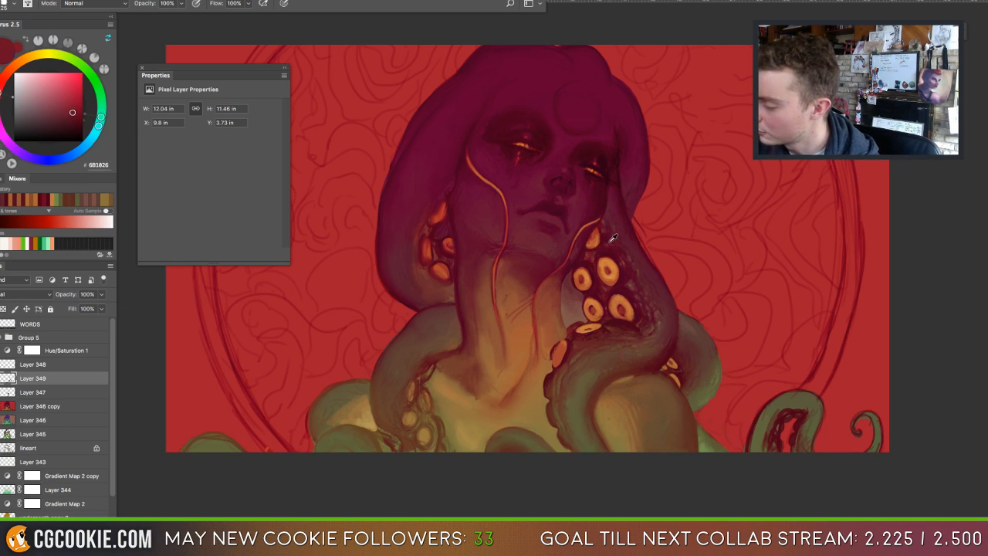
{"action": "left_click", "coordinate": [614, 231], "text": "alt"}
{"action": "left_click", "coordinate": [612, 237], "text": "alt"}
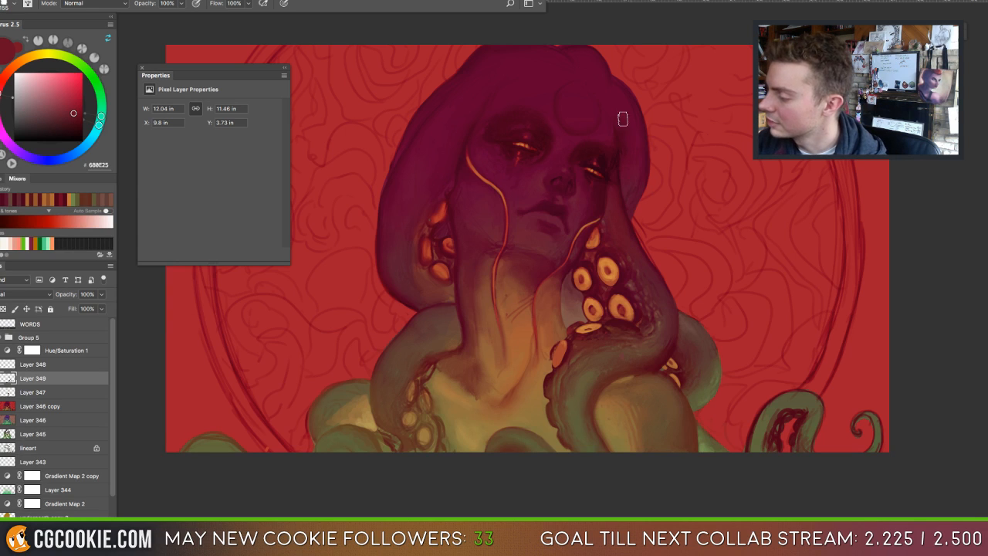
{"action": "left_click_drag", "start_coordinate": [622, 119], "coordinate": [627, 154]}
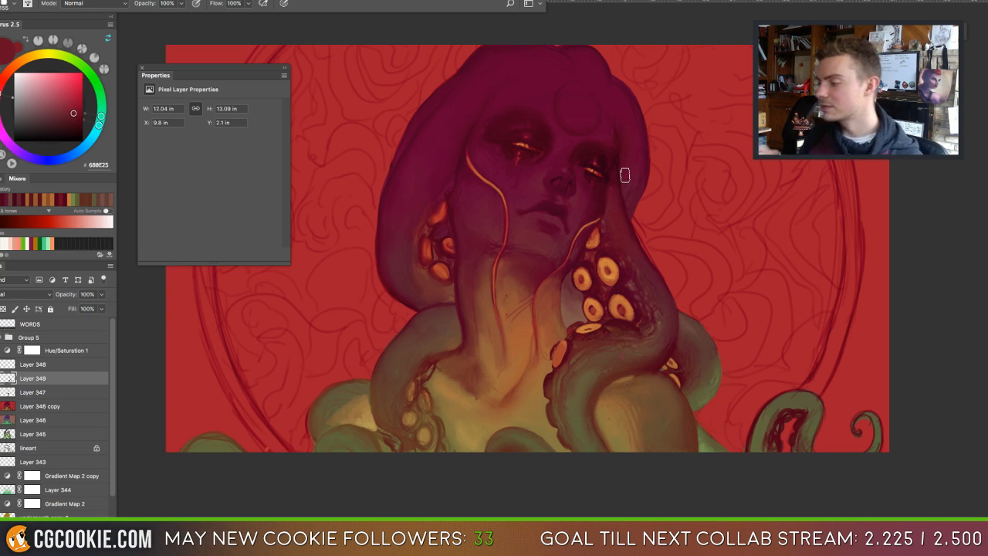
Paint background red #A51F2E over the sketch lines along the upper tentacle's outer edge.
{"action": "left_click", "coordinate": [664, 259], "text": "alt"}
{"action": "left_click_drag", "start_coordinate": [666, 268], "coordinate": [659, 275]}
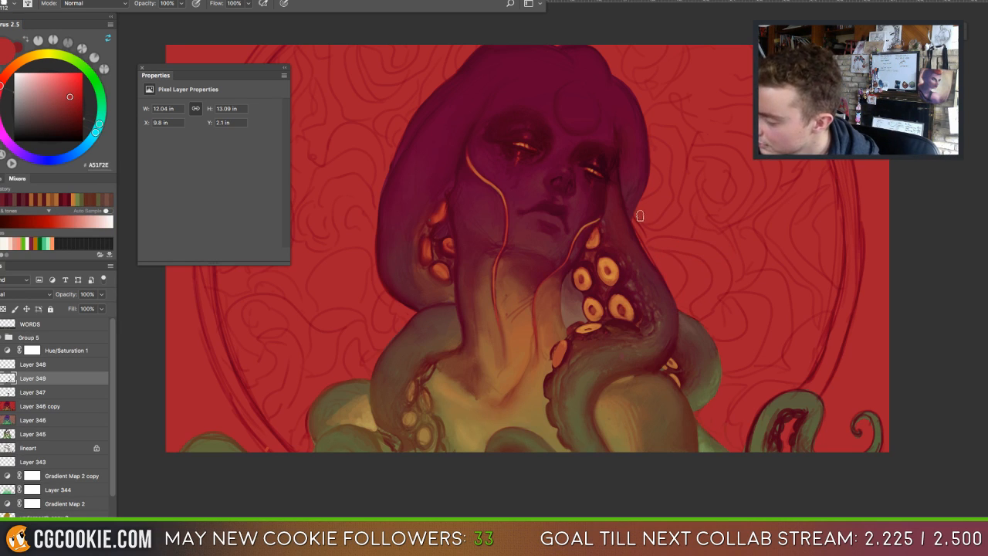
{"action": "left_click_drag", "start_coordinate": [641, 224], "coordinate": [641, 241]}
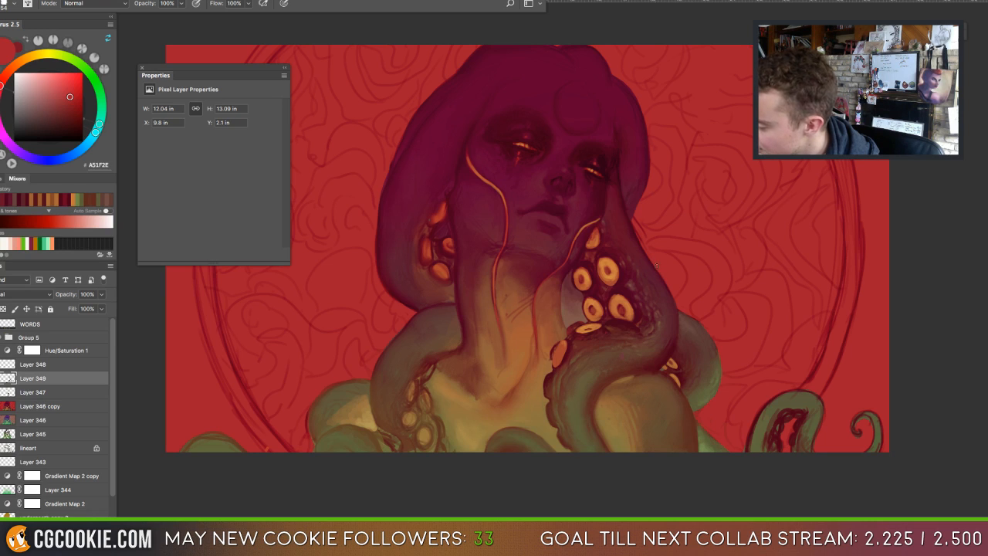
{"action": "left_click_drag", "start_coordinate": [641, 242], "coordinate": [634, 222]}
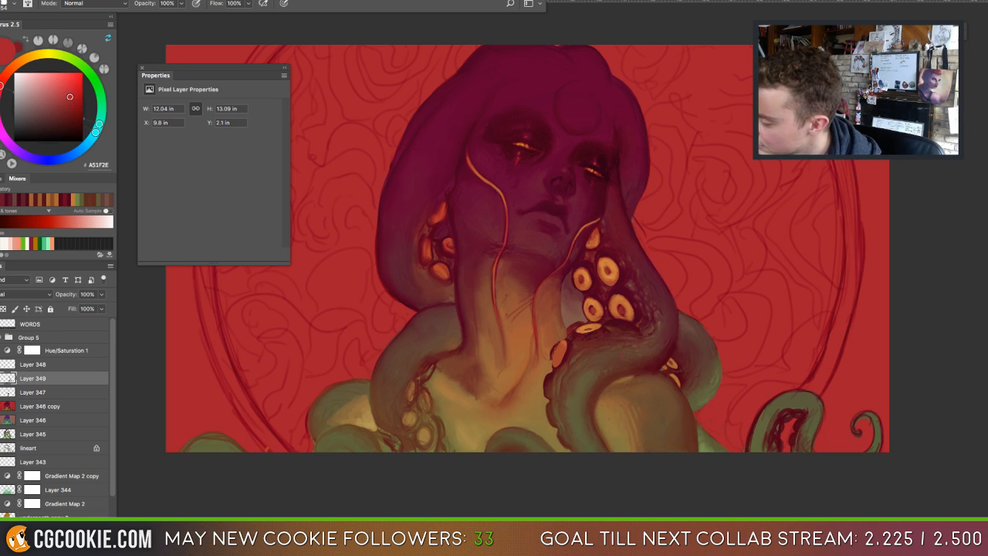
Touch up the upper tentacle with sampled #4A021F and block in the head's outer side behind it with greyish brown #593230.
{"action": "left_click", "coordinate": [629, 213], "text": "alt"}
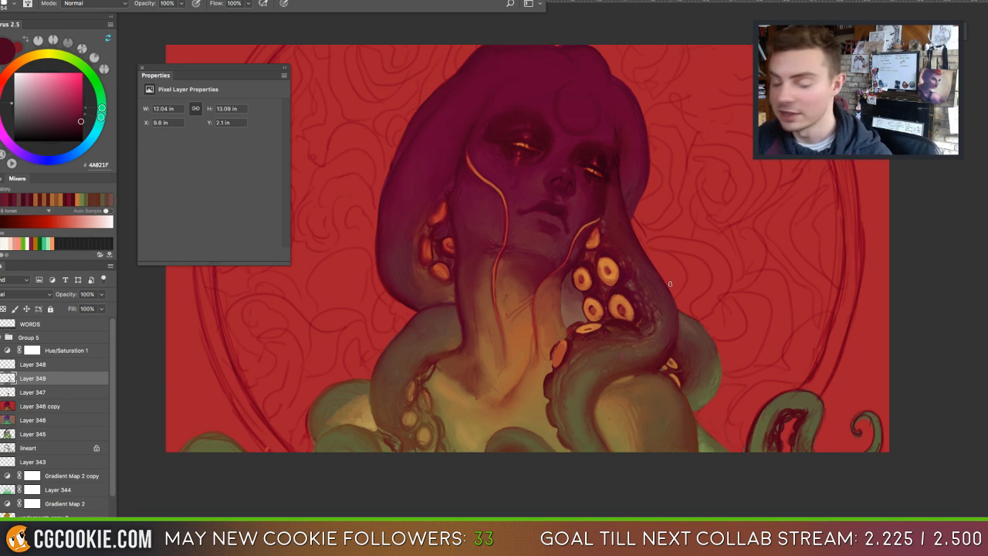
{"action": "left_click", "coordinate": [616, 168], "text": "alt"}
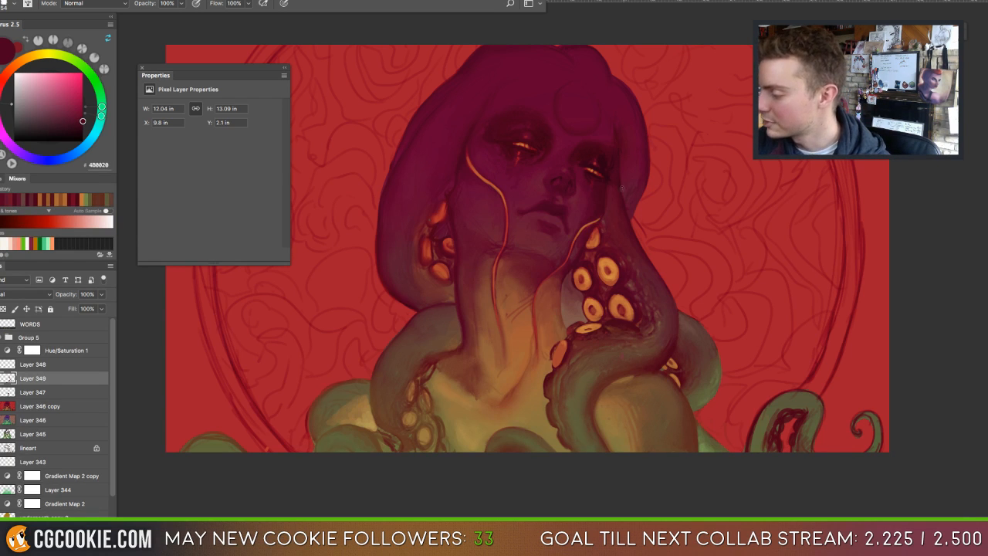
{"action": "left_click", "coordinate": [698, 345], "text": "alt"}
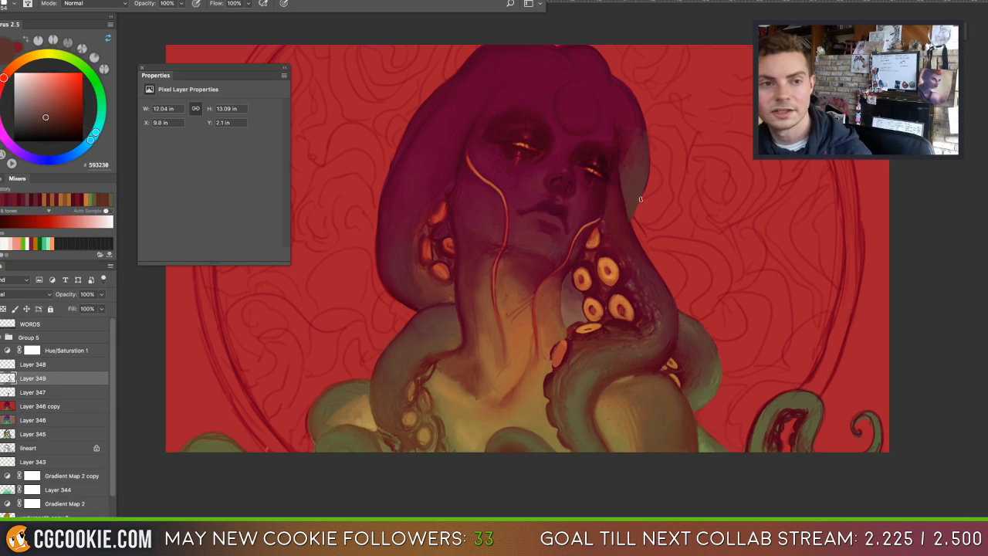
Inspect the side of the head and upper tentacle up close, comparing them with Layer 349 hidden and shown.
{"action": "scroll", "coordinate": [660, 213], "scroll_direction": "up", "scroll_amount": 1}
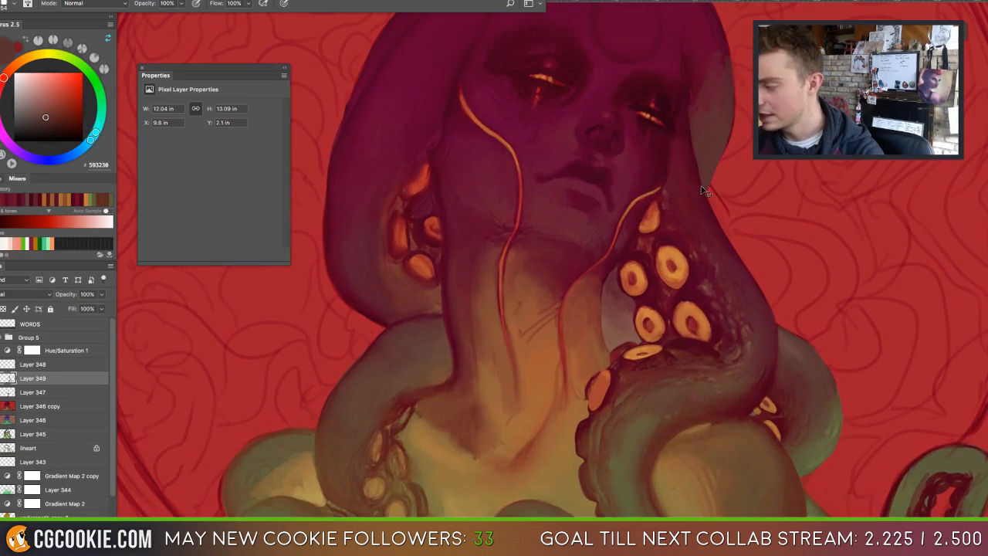
{"action": "scroll", "coordinate": [697, 249], "scroll_direction": "up", "scroll_amount": 1}
{"action": "scroll", "coordinate": [697, 249], "scroll_direction": "down", "scroll_amount": 5}
{"action": "scroll", "coordinate": [655, 298], "scroll_direction": "up", "scroll_amount": 7}
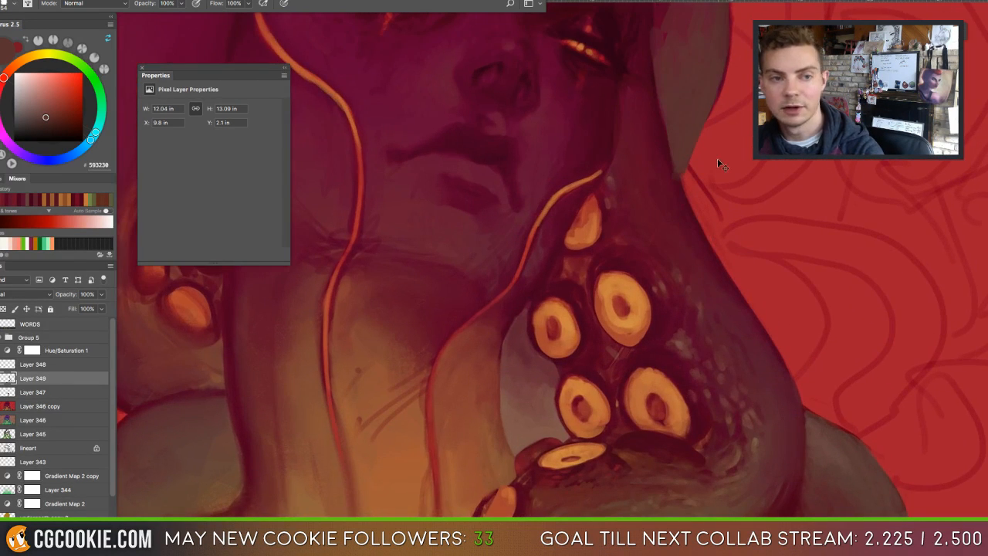
{"action": "left_click_drag", "start_coordinate": [738, 201], "coordinate": [641, 391]}
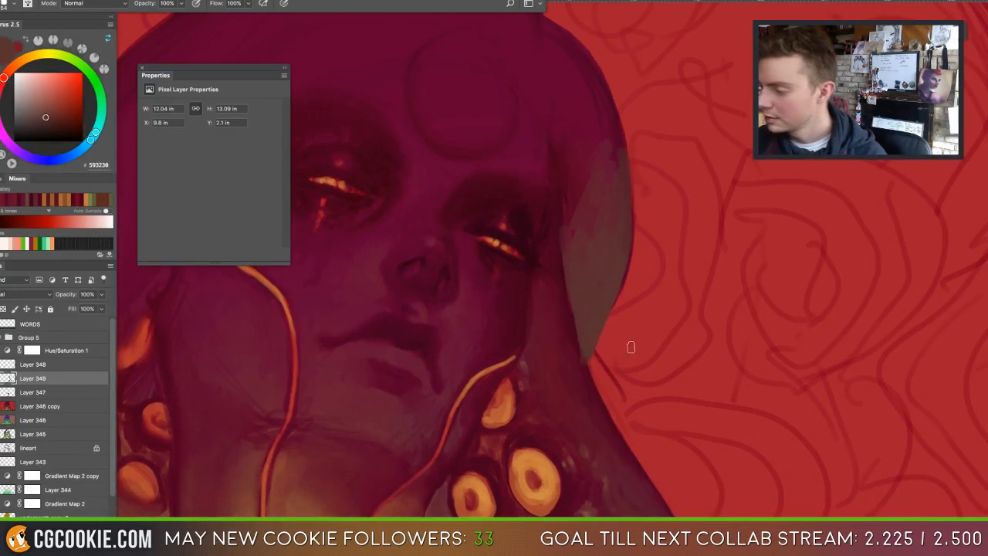
{"action": "left_click", "coordinate": [1, 378]}
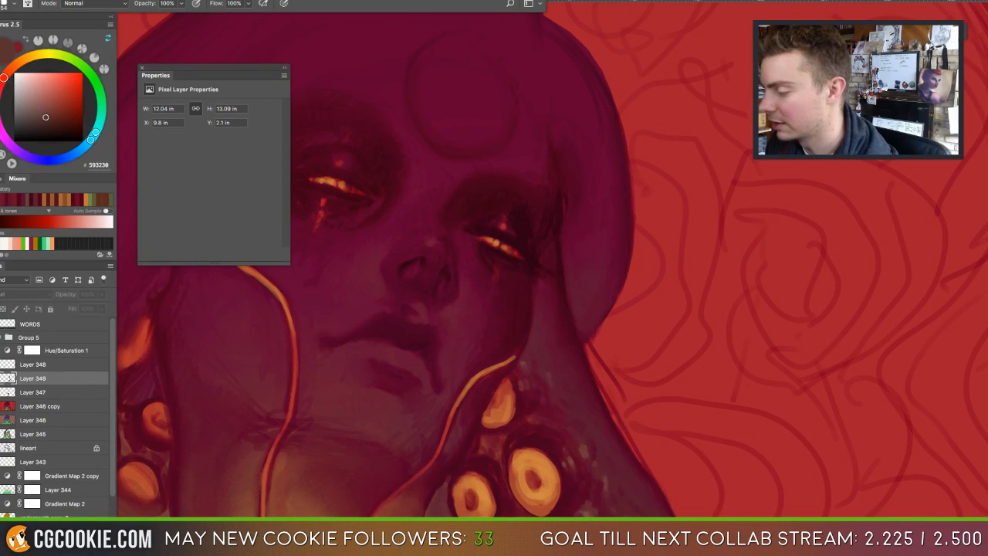
{"action": "left_click", "coordinate": [2, 378]}
{"action": "left_click", "coordinate": [2, 378]}
{"action": "left_click", "coordinate": [2, 378]}
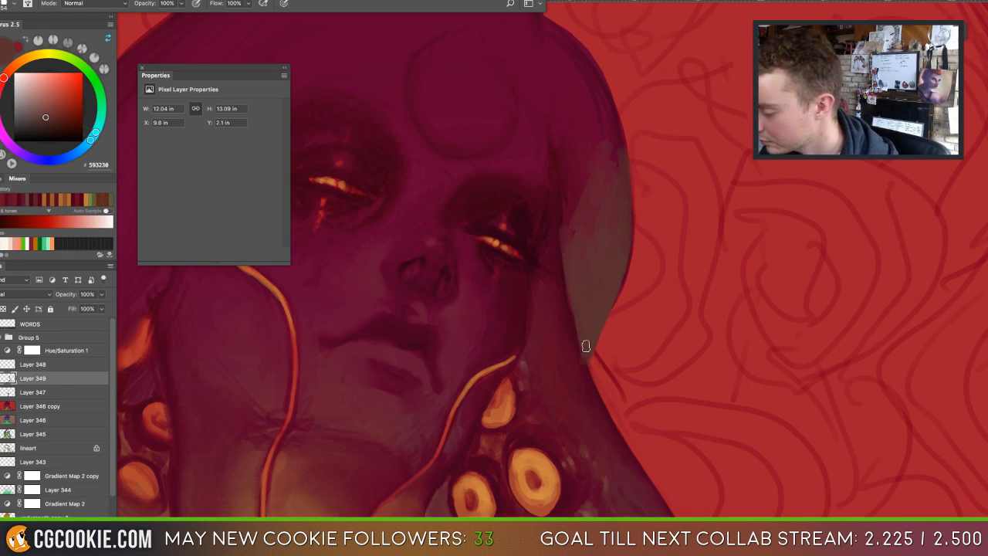
Extend the #593230 head side down behind the upper tentacle and refine the adjoining tentacle edge with sampled #4A011D, #2D0014 and #46001A.
{"action": "left_click_drag", "start_coordinate": [585, 353], "coordinate": [578, 376]}
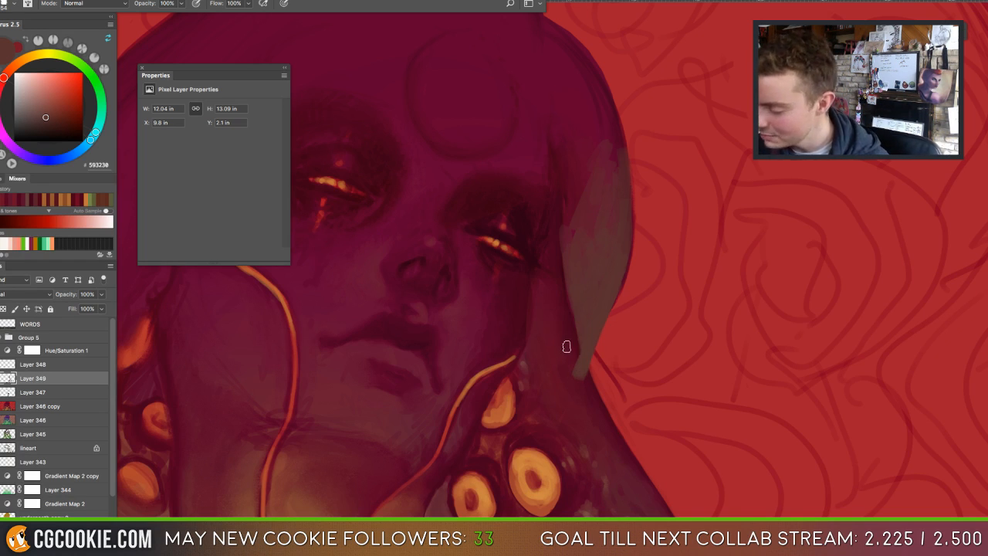
{"action": "left_click", "coordinate": [579, 343], "text": "alt"}
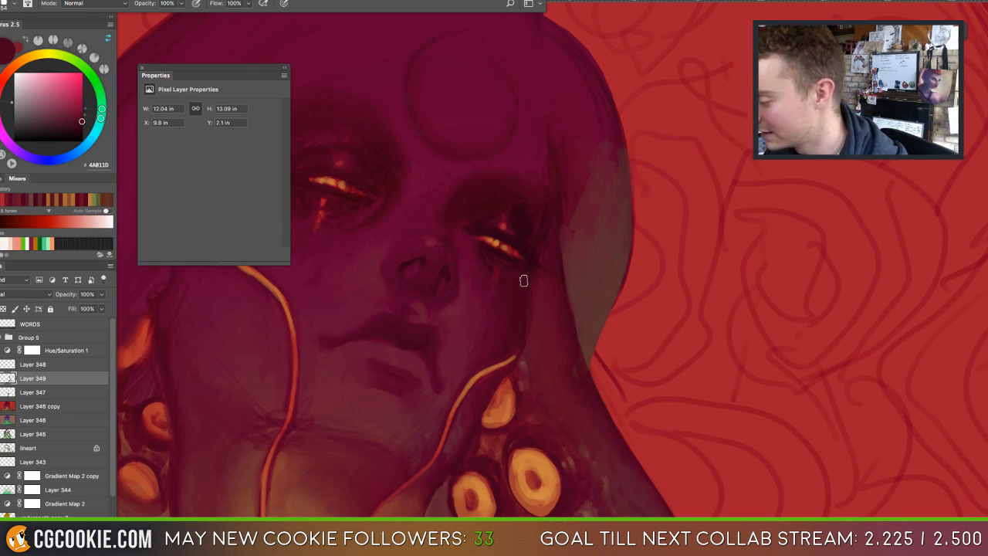
{"action": "left_click", "coordinate": [539, 237], "text": "alt"}
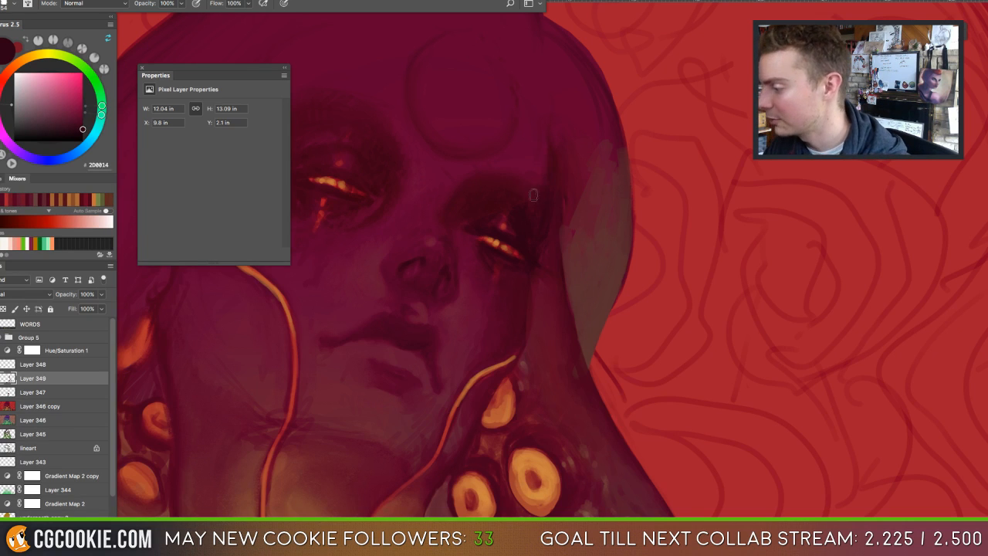
{"action": "left_click_drag", "start_coordinate": [624, 164], "coordinate": [851, 276]}
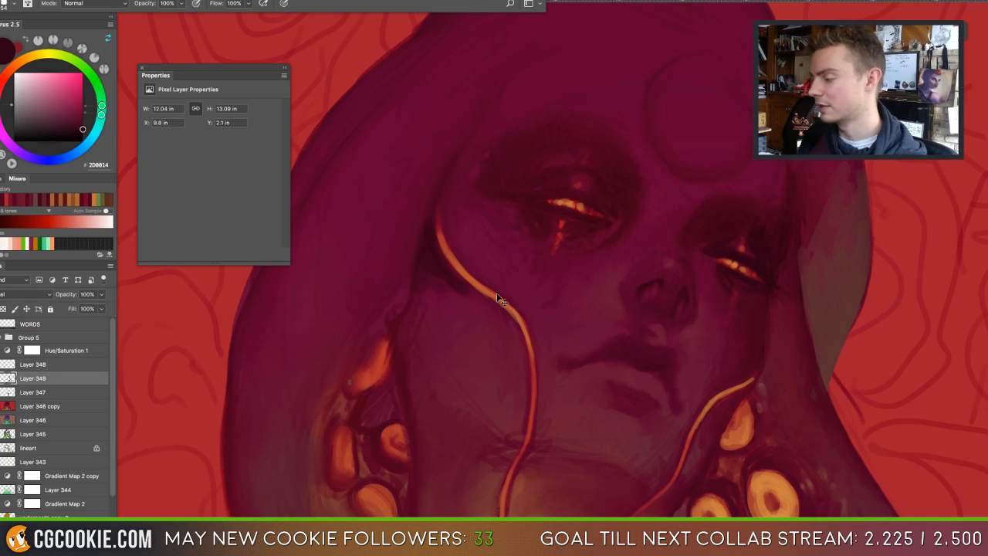
{"action": "scroll", "coordinate": [496, 293], "scroll_direction": "down", "scroll_amount": 3}
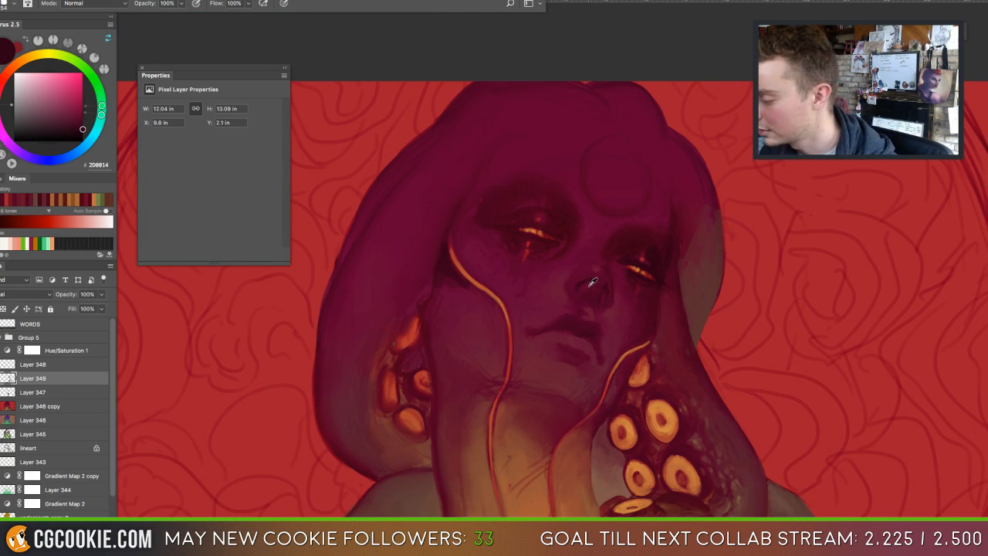
{"action": "left_click", "coordinate": [450, 275], "text": "alt"}
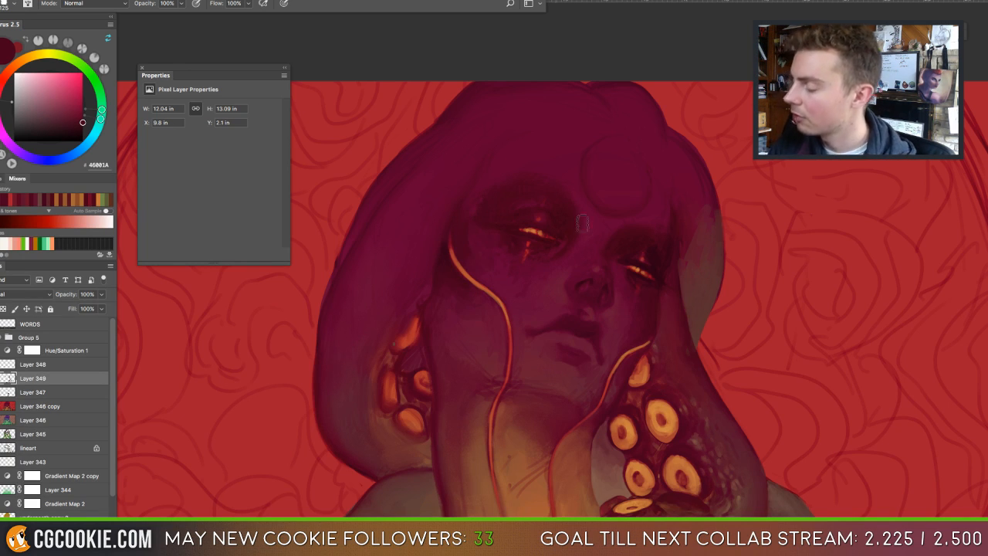
{"action": "key", "text": "super+minus"}
{"action": "key", "text": "super+minus"}
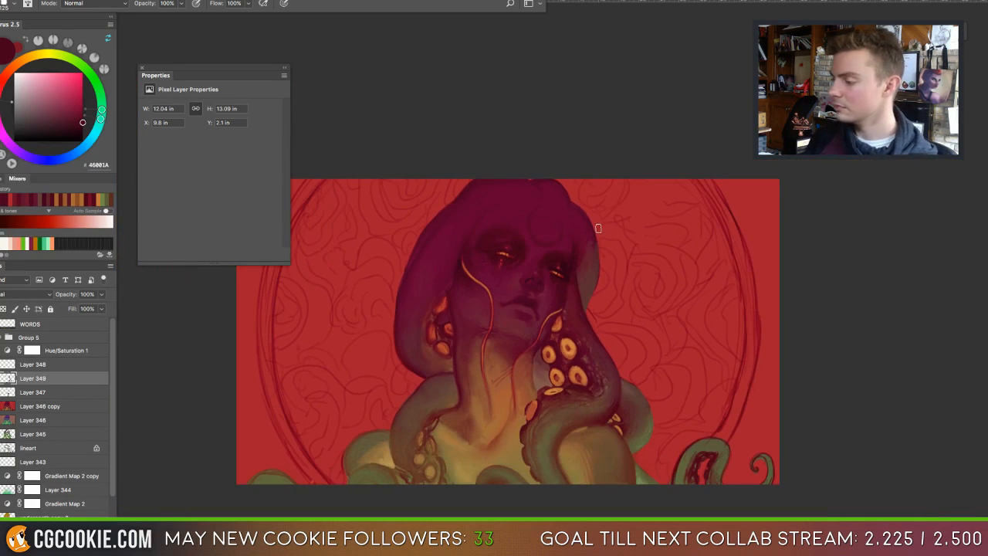
{"action": "key", "text": "super+plus"}
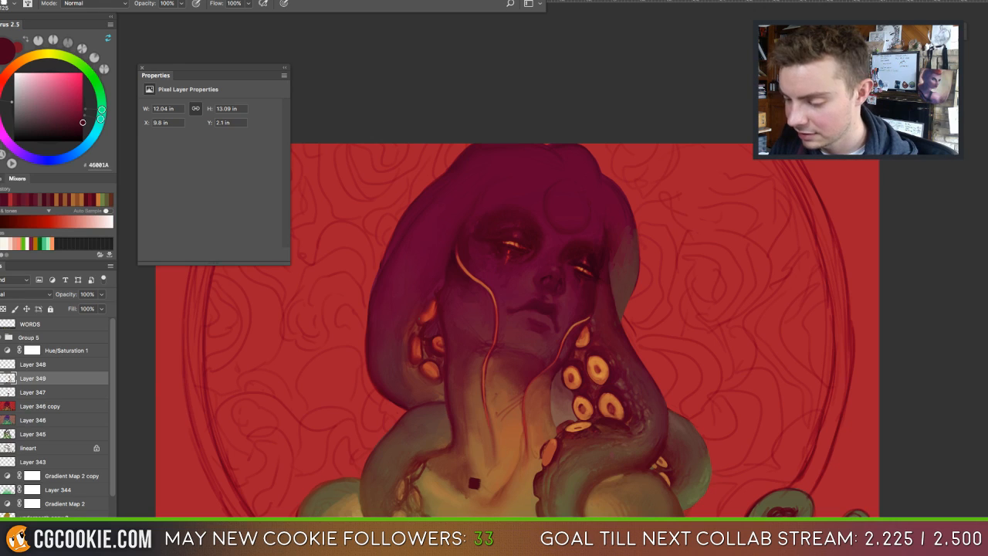
Add a new layer above Layer 349 and load the figure's silhouette as a selection, discarding the vector mask.
{"action": "key", "text": "super+shift+alt+n"}
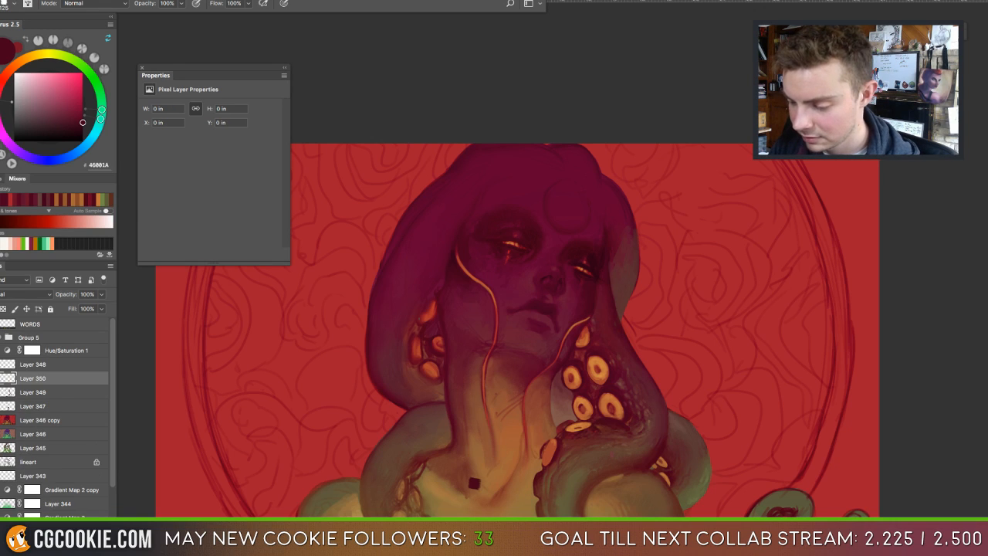
{"action": "left_click", "coordinate": [54, 530]}
{"action": "left_click", "coordinate": [6, 377]}
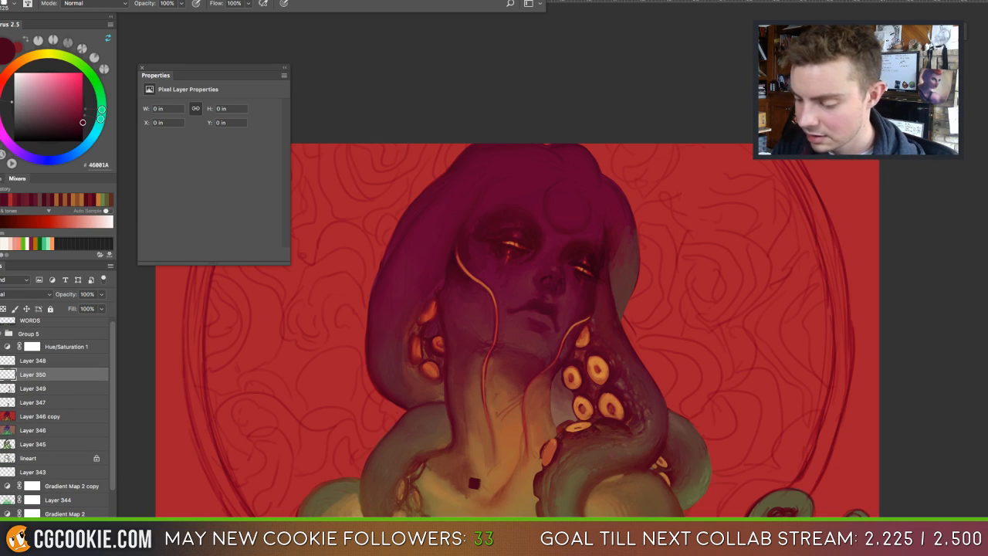
{"action": "left_click", "coordinate": [54, 527]}
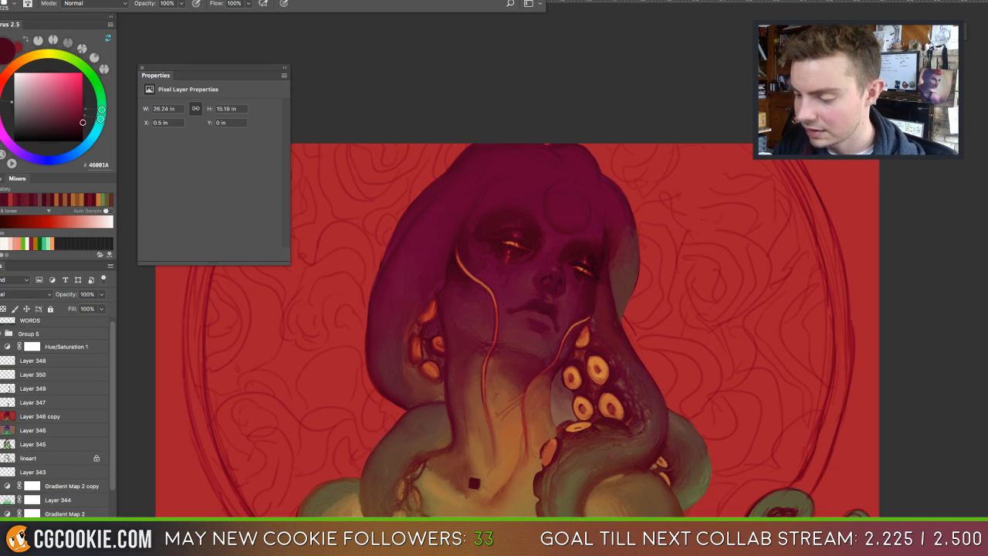
{"action": "left_click", "coordinate": [6, 377]}
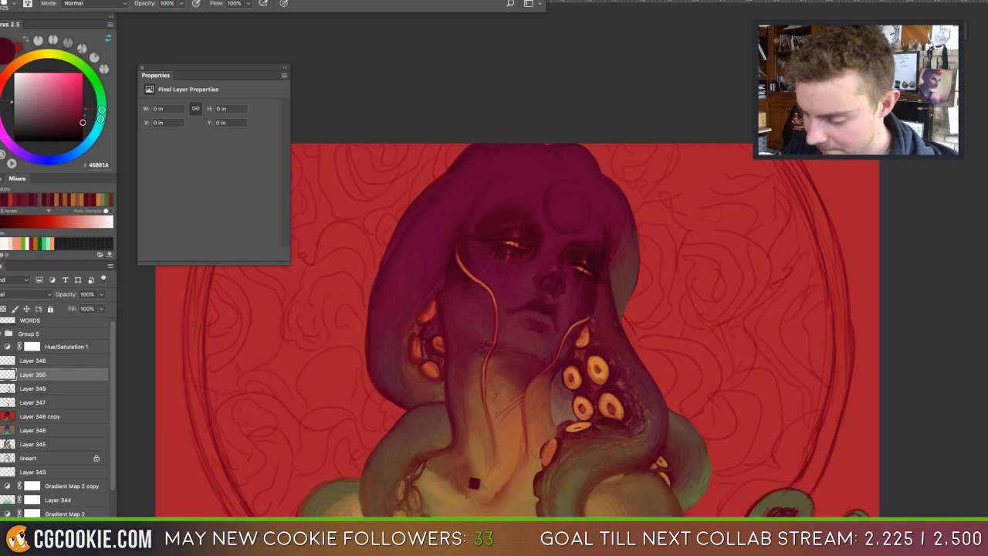
{"action": "key", "text": "super+shift+d"}
{"action": "left_click", "coordinate": [48, 528], "text": "super"}
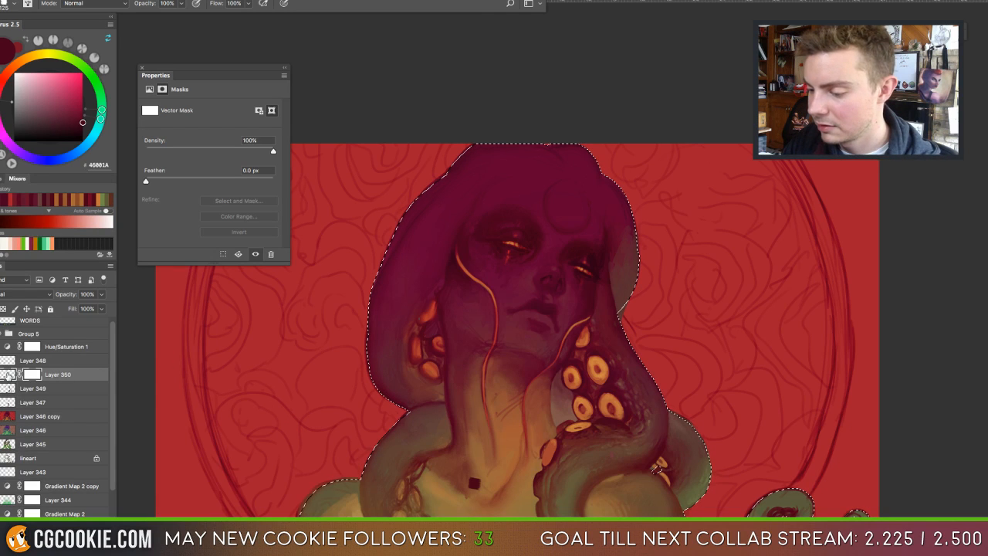
{"action": "key", "text": "super+z"}
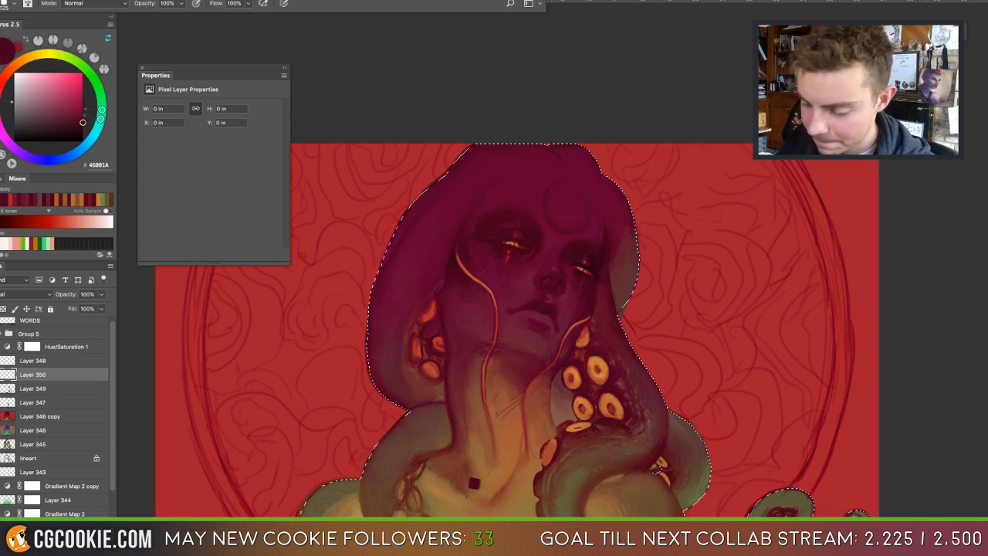
Try masking Layer 350 so the figure's silhouette is hidden, and set its blending mode to Multiply.
{"action": "left_click", "coordinate": [7, 374]}
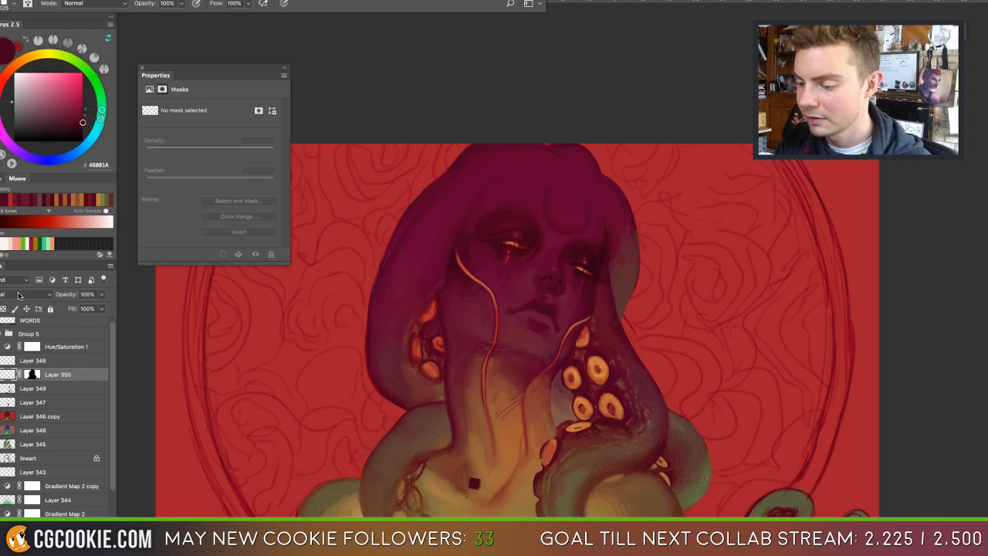
{"action": "left_click", "coordinate": [19, 294]}
{"action": "left_click", "coordinate": [25, 325]}
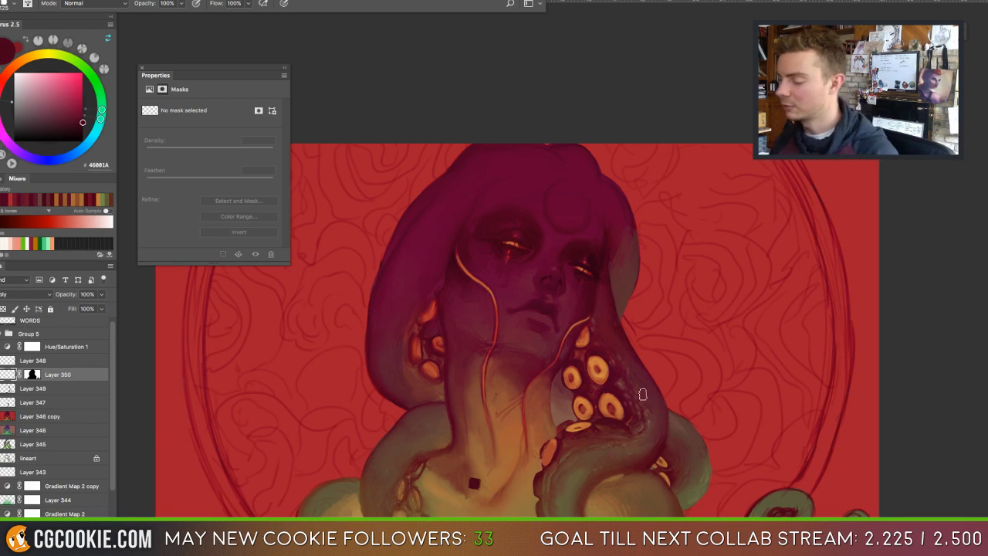
Sample dark red #4F1723 from the upper tentacle and enlarge the brush for broad shading strokes.
{"action": "left_click", "coordinate": [614, 320], "text": "alt"}
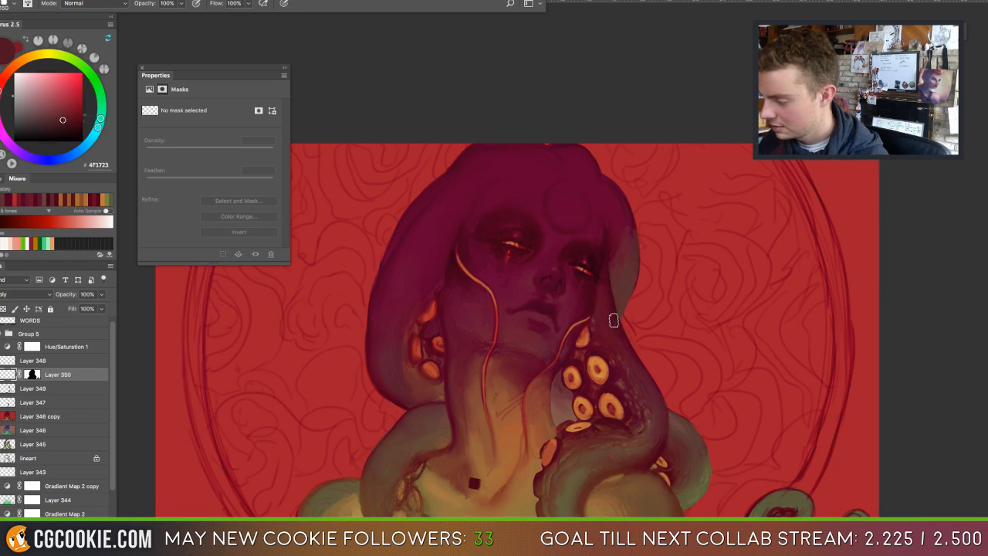
{"action": "key", "text": "bracketright"}
{"action": "key", "text": "bracketright"}
{"action": "key", "text": "bracketright"}
{"action": "key", "text": "bracketright"}
{"action": "key", "text": "bracketright"}
{"action": "key", "text": "bracketright"}
{"action": "key", "text": "bracketright"}
{"action": "key", "text": "bracketright"}
Try broad #4F1723 strokes over both sides of the head on Layer 350 and undo them.
{"action": "mouse_move", "coordinate": [624, 274]}
{"action": "left_mouse_down"}
{"action": "mouse_move", "coordinate": [583, 302]}
{"action": "mouse_move", "coordinate": [632, 219]}
{"action": "mouse_move", "coordinate": [585, 238]}
{"action": "left_mouse_up"}
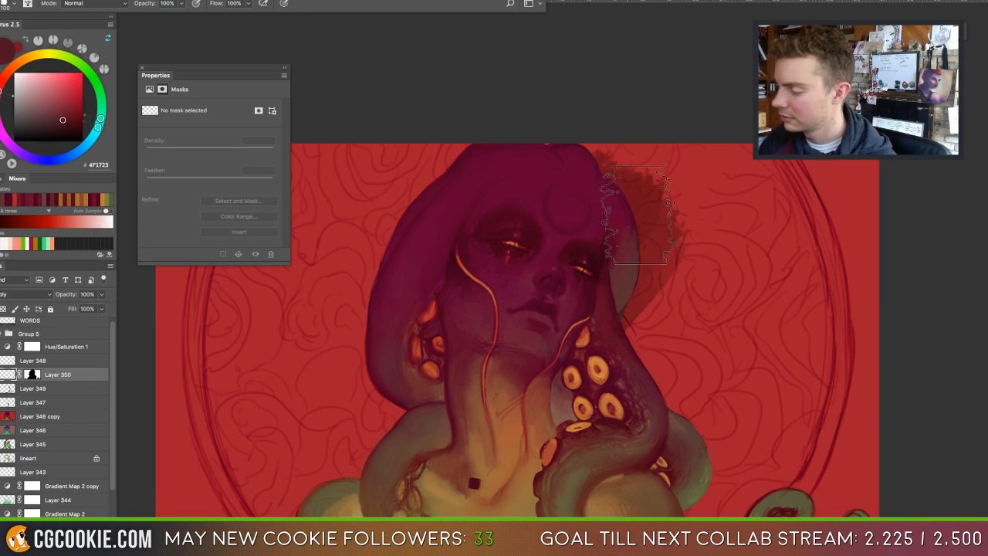
{"action": "key", "text": "ctrl+z"}
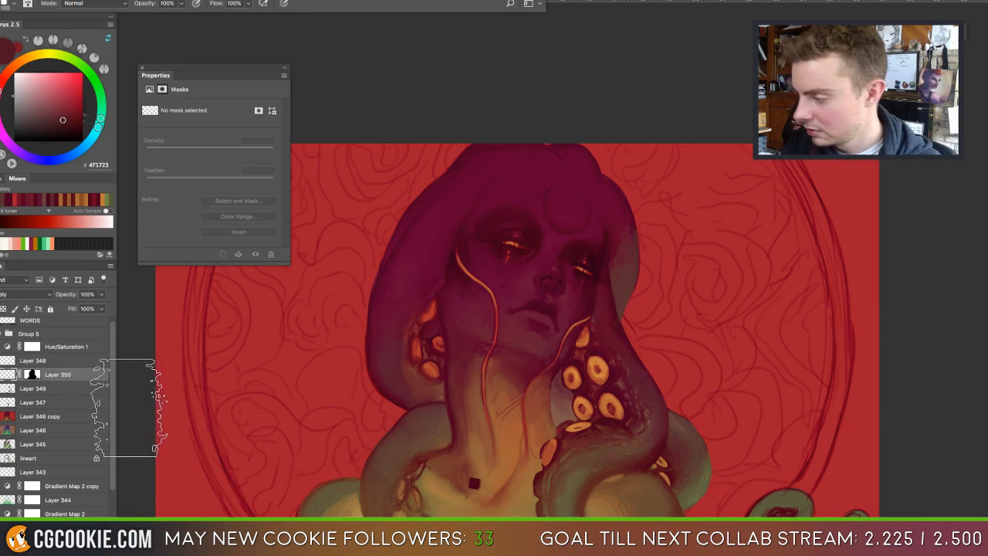
{"action": "left_click_drag", "start_coordinate": [367, 289], "coordinate": [436, 151]}
{"action": "key", "text": "ctrl+z"}
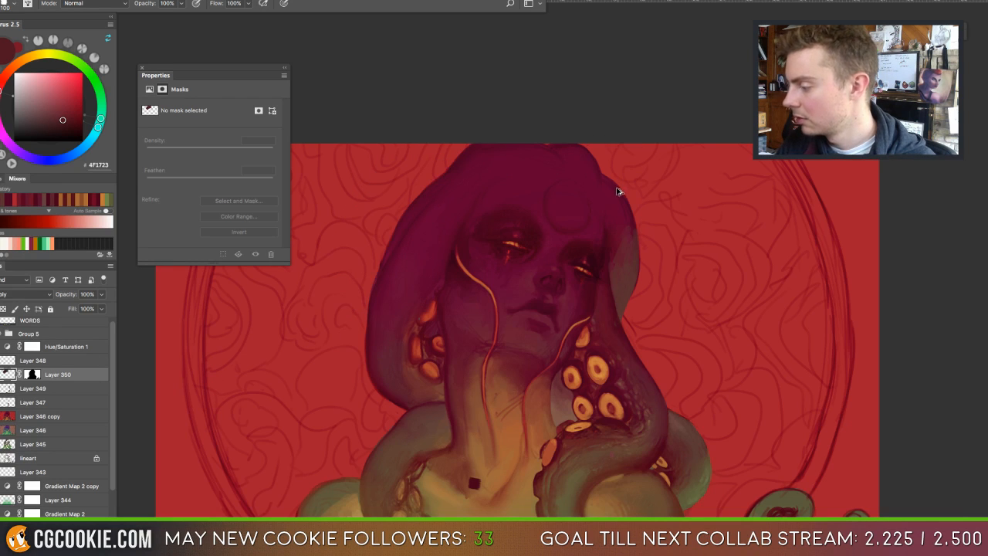
Try shading through the inverse of the figure's selection, undo the stroke and invert the selection back.
{"action": "left_click", "coordinate": [32, 376], "text": "ctrl"}
{"action": "left_click", "coordinate": [193, 2]}
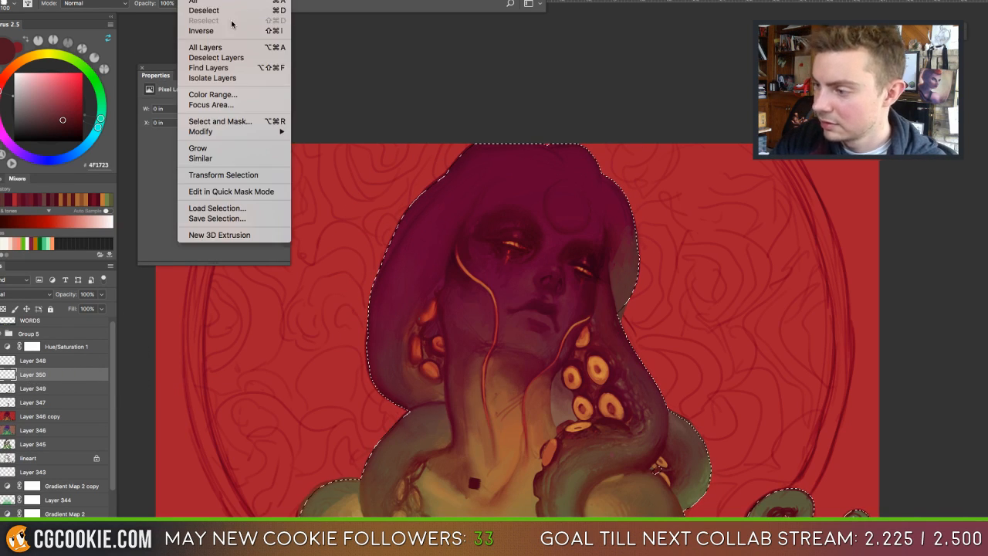
{"action": "left_click", "coordinate": [233, 31]}
{"action": "left_click_drag", "start_coordinate": [390, 228], "coordinate": [440, 170]}
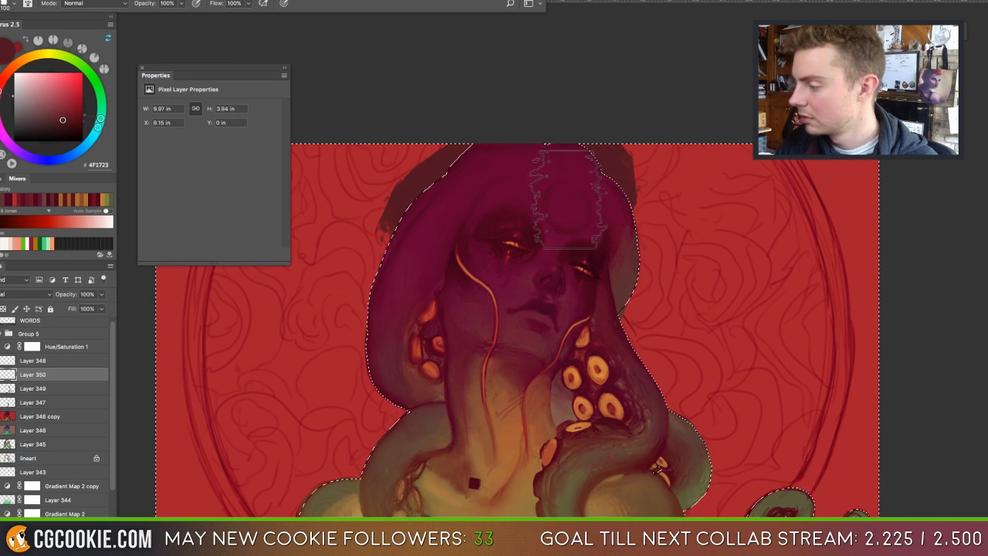
{"action": "key", "text": "ctrl+z"}
{"action": "left_click", "coordinate": [193, 2]}
{"action": "left_click", "coordinate": [213, 31]}
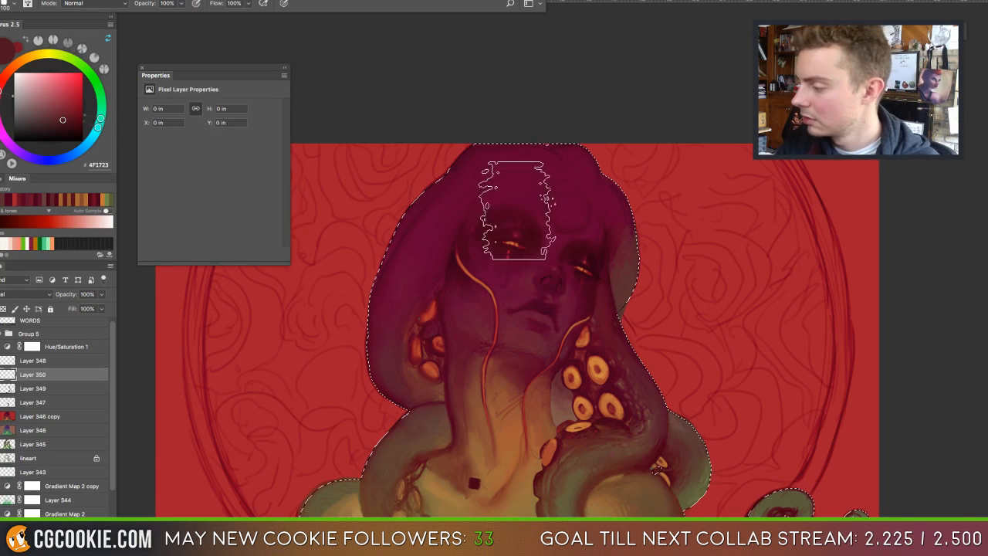
Try a shading stroke down the face and a vector mask on Layer 350, undoing both.
{"action": "mouse_move", "coordinate": [507, 209]}
{"action": "left_mouse_down"}
{"action": "mouse_move", "coordinate": [438, 202]}
{"action": "mouse_move", "coordinate": [587, 183]}
{"action": "mouse_move", "coordinate": [452, 273]}
{"action": "mouse_move", "coordinate": [472, 299]}
{"action": "mouse_move", "coordinate": [506, 312]}
{"action": "left_mouse_up"}
{"action": "key", "text": "ctrl+z"}
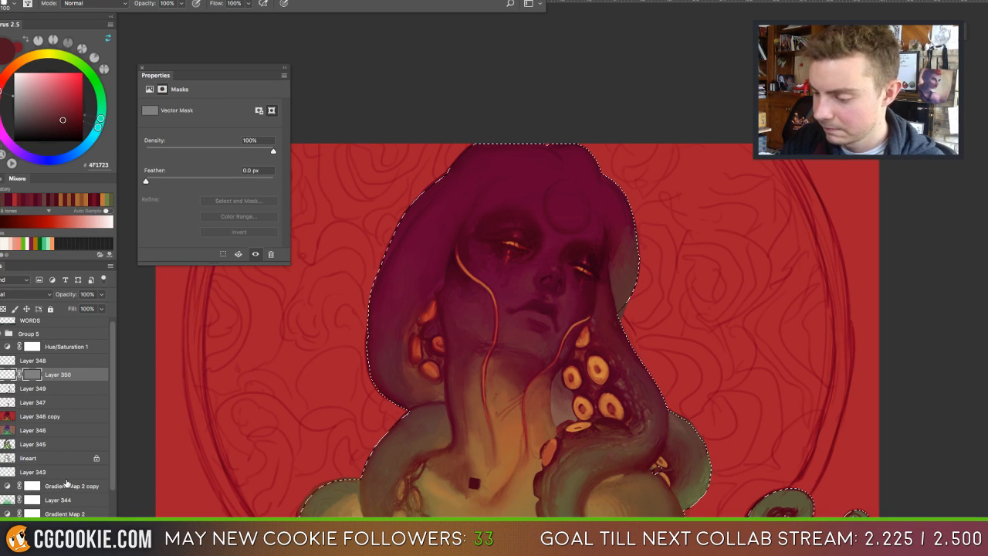
{"action": "key", "text": "ctrl+z"}
{"action": "key", "text": "ctrl+z"}
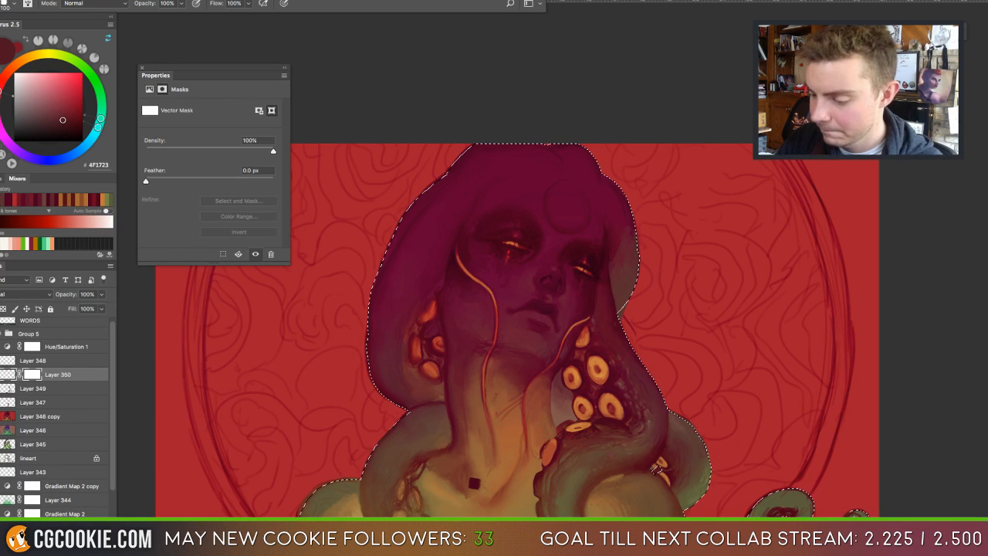
{"action": "left_click", "coordinate": [11, 375], "text": "super"}
{"action": "left_click", "coordinate": [554, 181]}
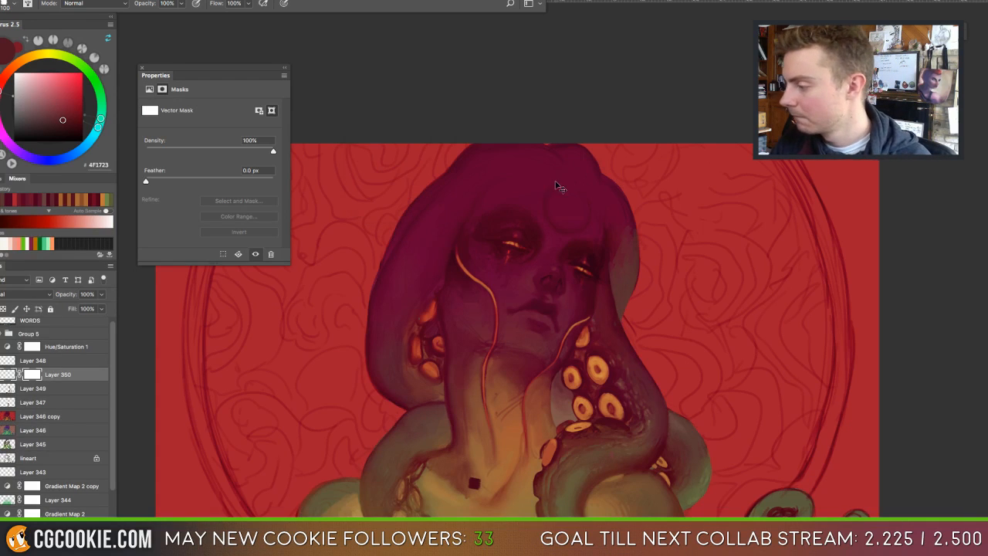
{"action": "key", "text": "super+alt+z"}
{"action": "key", "text": "super+alt+z"}
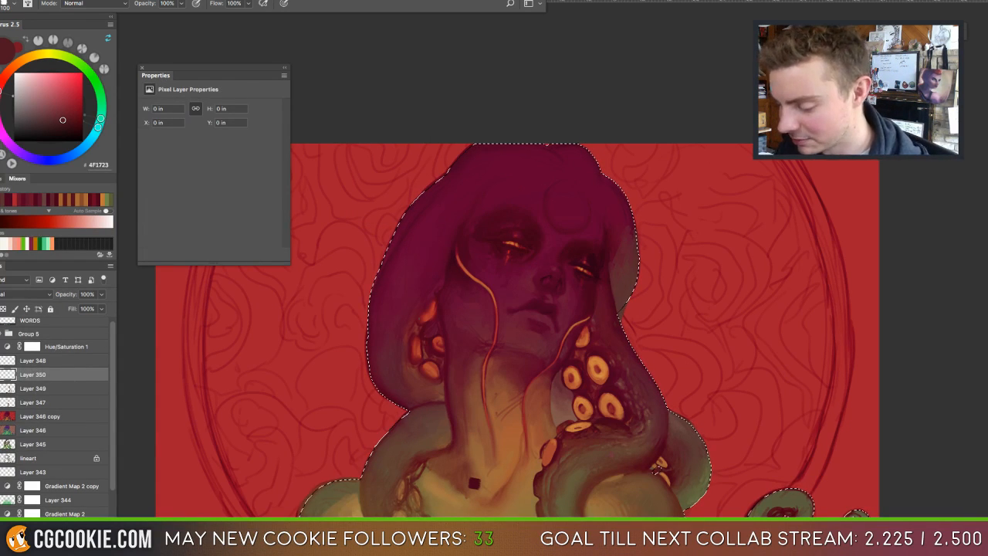
Mask Layer 350 to the figure's silhouette and set its blending mode to Multiply.
{"action": "left_click", "coordinate": [28, 525]}
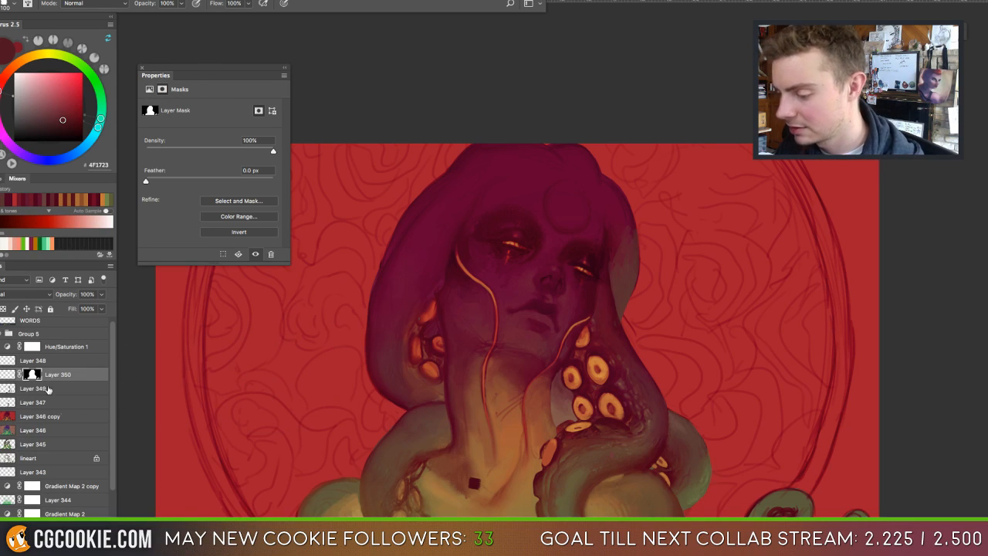
{"action": "left_click", "coordinate": [7, 374]}
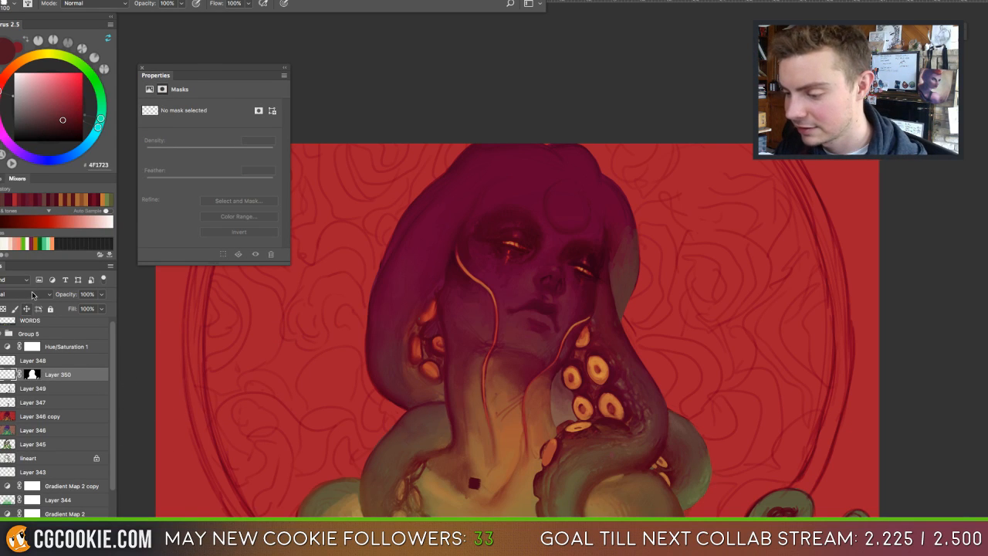
{"action": "left_click", "coordinate": [34, 294]}
{"action": "left_click", "coordinate": [37, 324]}
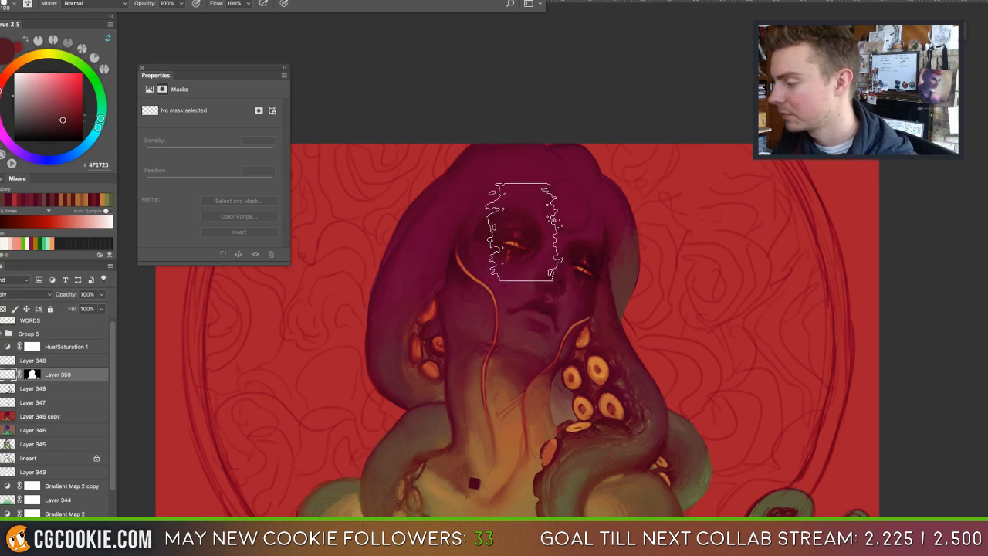
Darken the head, face and upper neck with broad #4F1723 strokes on Layer 350.
{"action": "mouse_move", "coordinate": [606, 185]}
{"action": "left_mouse_down"}
{"action": "mouse_move", "coordinate": [482, 207]}
{"action": "mouse_move", "coordinate": [441, 213]}
{"action": "mouse_move", "coordinate": [435, 201]}
{"action": "mouse_move", "coordinate": [536, 159]}
{"action": "mouse_move", "coordinate": [500, 231]}
{"action": "mouse_move", "coordinate": [503, 266]}
{"action": "mouse_move", "coordinate": [612, 260]}
{"action": "mouse_move", "coordinate": [623, 282]}
{"action": "mouse_move", "coordinate": [588, 287]}
{"action": "mouse_move", "coordinate": [546, 184]}
{"action": "mouse_move", "coordinate": [471, 305]}
{"action": "left_mouse_up"}
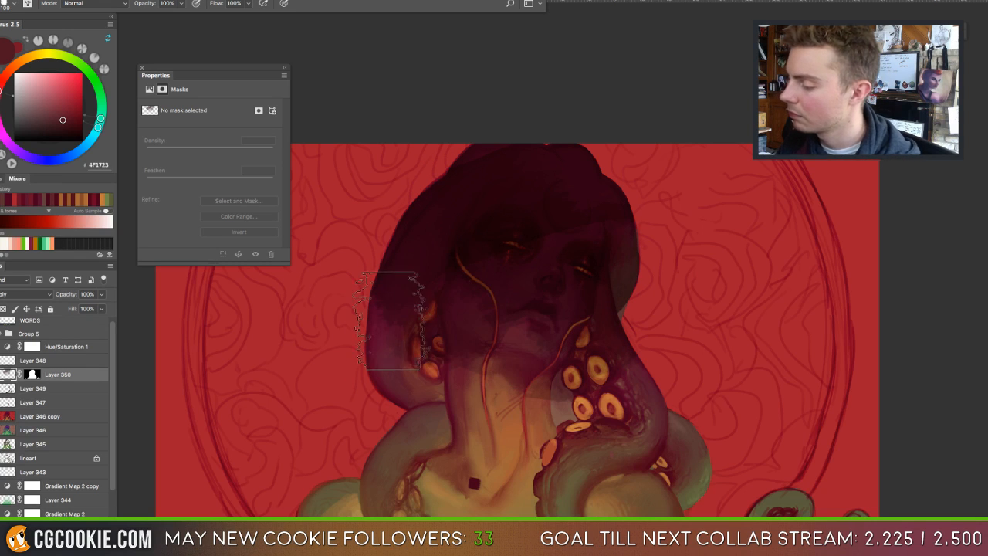
Try to erase part of Layer 350's shading over the neck and face with an enlarged history eraser.
{"action": "key", "text": "e"}
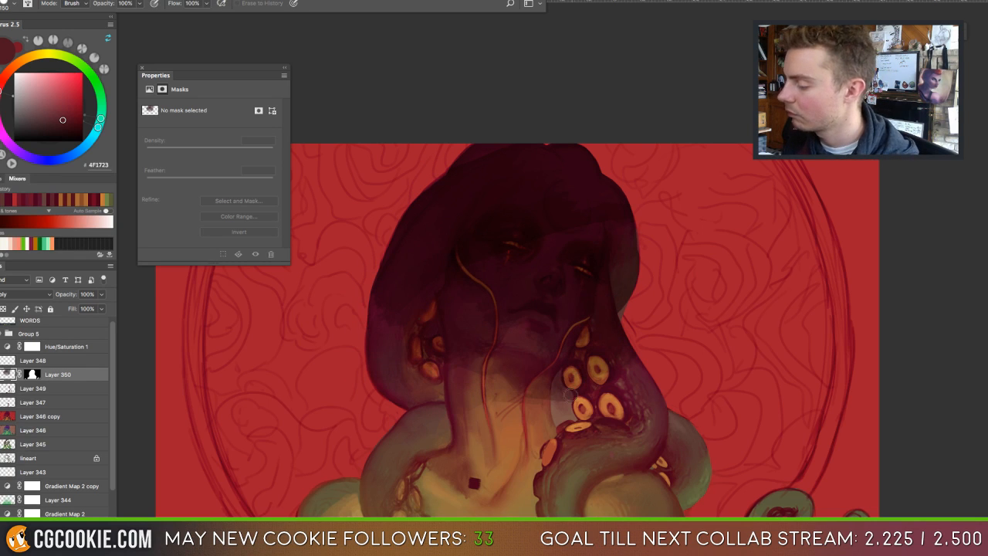
{"action": "left_click", "coordinate": [515, 466]}
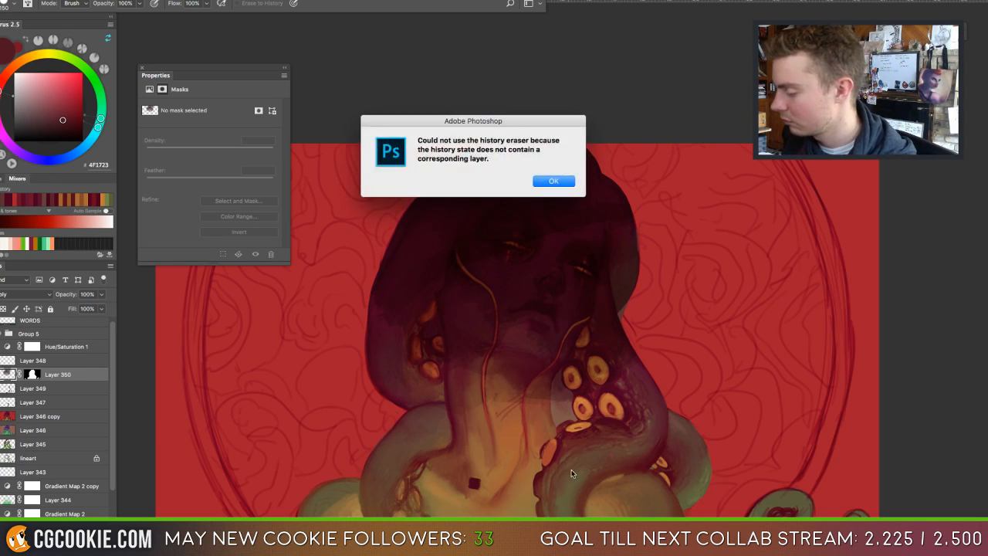
{"action": "left_click", "coordinate": [558, 181]}
{"action": "key", "text": "bracketright"}
{"action": "key", "text": "bracketright"}
{"action": "key", "text": "bracketright"}
{"action": "key", "text": "bracketright"}
{"action": "key", "text": "bracketright"}
{"action": "key", "text": "bracketright"}
{"action": "key", "text": "bracketright"}
{"action": "key", "text": "bracketright"}
{"action": "key", "text": "bracketright"}
{"action": "key", "text": "bracketright"}
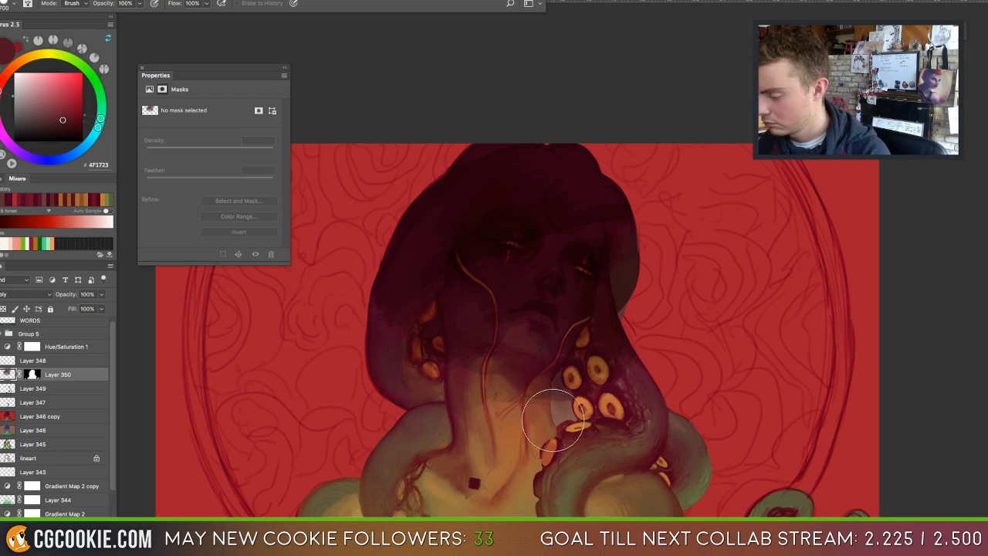
{"action": "left_click", "coordinate": [556, 446]}
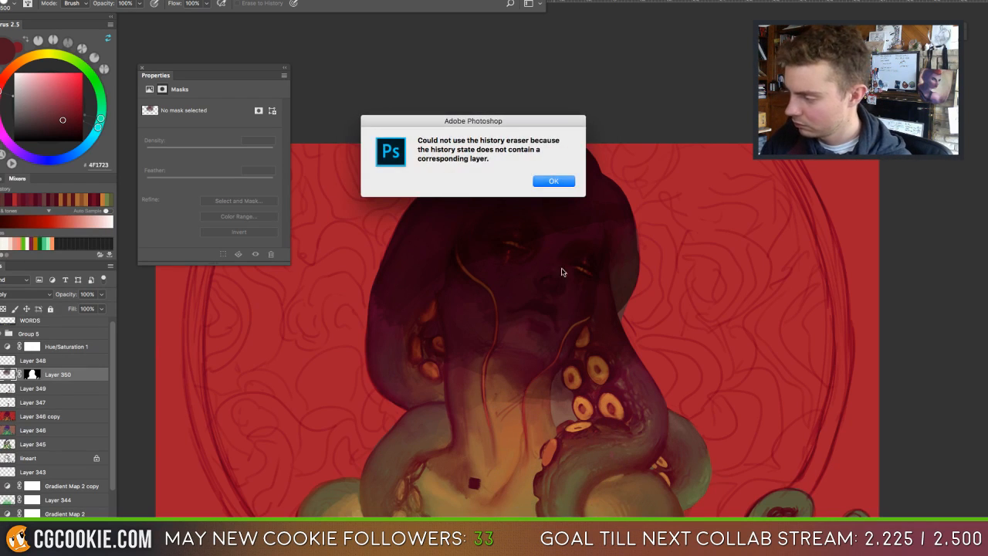
{"action": "left_click", "coordinate": [551, 183]}
{"action": "left_click", "coordinate": [539, 313]}
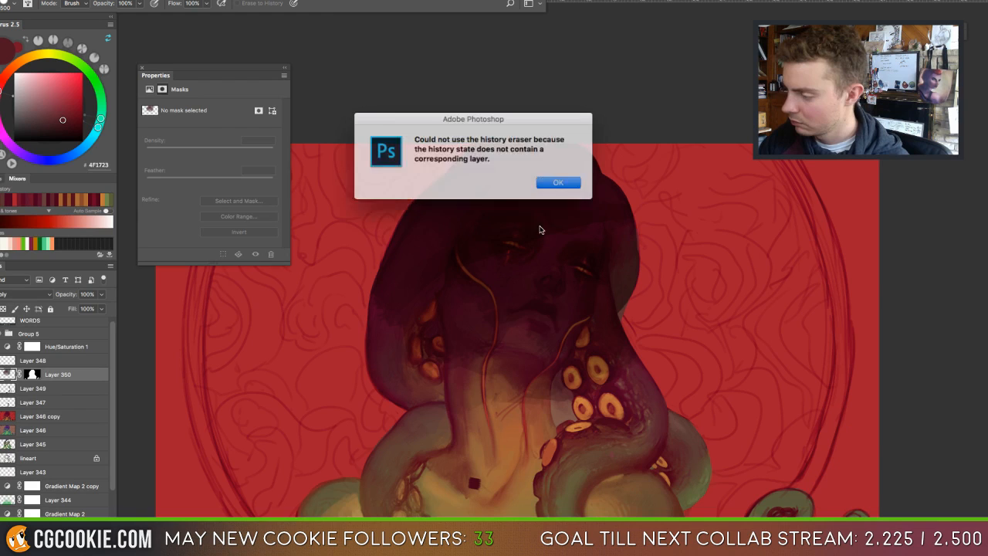
{"action": "left_click", "coordinate": [554, 181]}
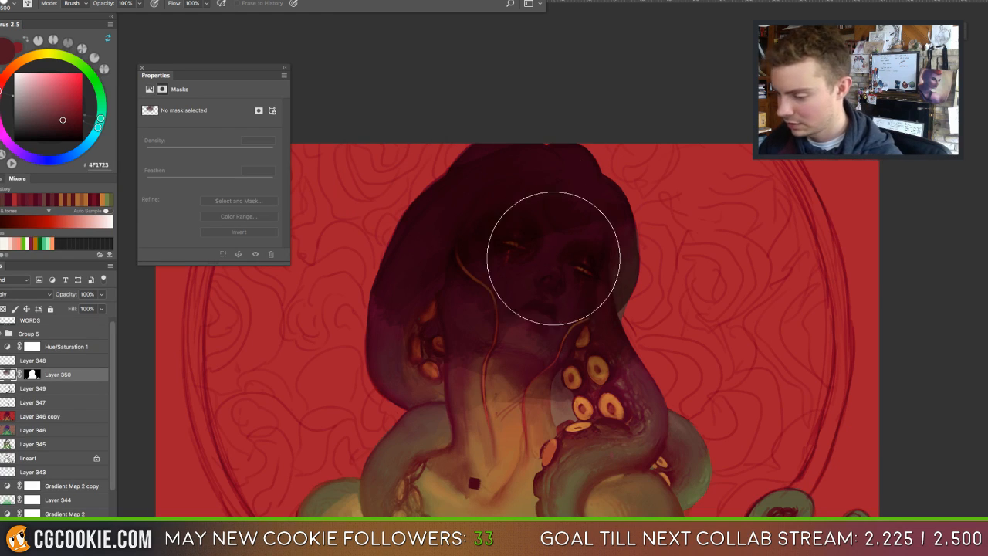
Choose a different eraser tip, enlarge it and softly lighten Layer 350's shading over the face and upper neck.
{"action": "right_click", "coordinate": [457, 352]}
{"action": "left_click", "coordinate": [574, 143]}
{"action": "left_click", "coordinate": [360, 381]}
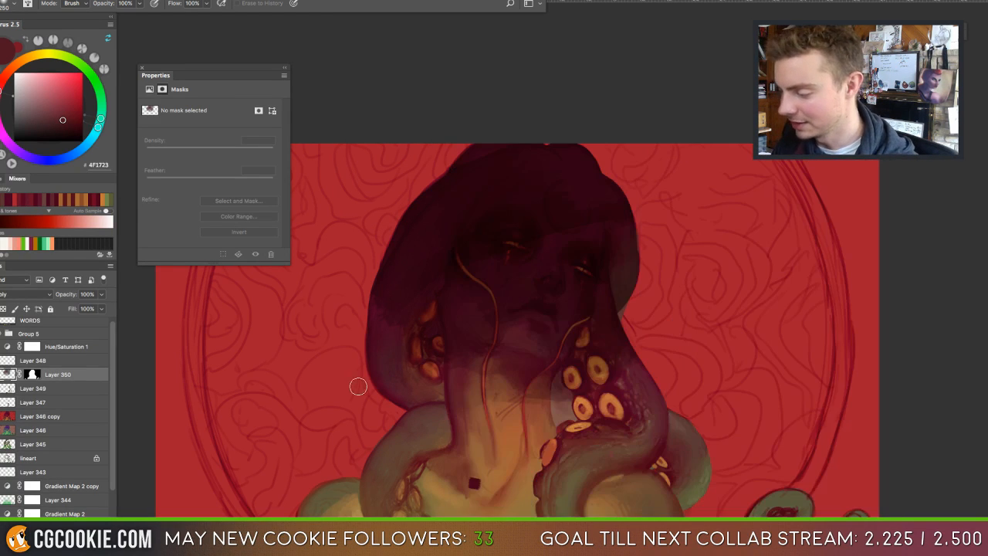
{"action": "key", "text": "]"}
{"action": "key", "text": "]"}
{"action": "key", "text": "]"}
{"action": "key", "text": "]"}
{"action": "key", "text": "]"}
{"action": "key", "text": "]"}
{"action": "key", "text": "]"}
{"action": "key", "text": "]"}
{"action": "key", "text": "]"}
{"action": "key", "text": "]"}
{"action": "key", "text": "]"}
{"action": "key", "text": "]"}
{"action": "key", "text": "]"}
{"action": "key", "text": "]"}
{"action": "key", "text": "]"}
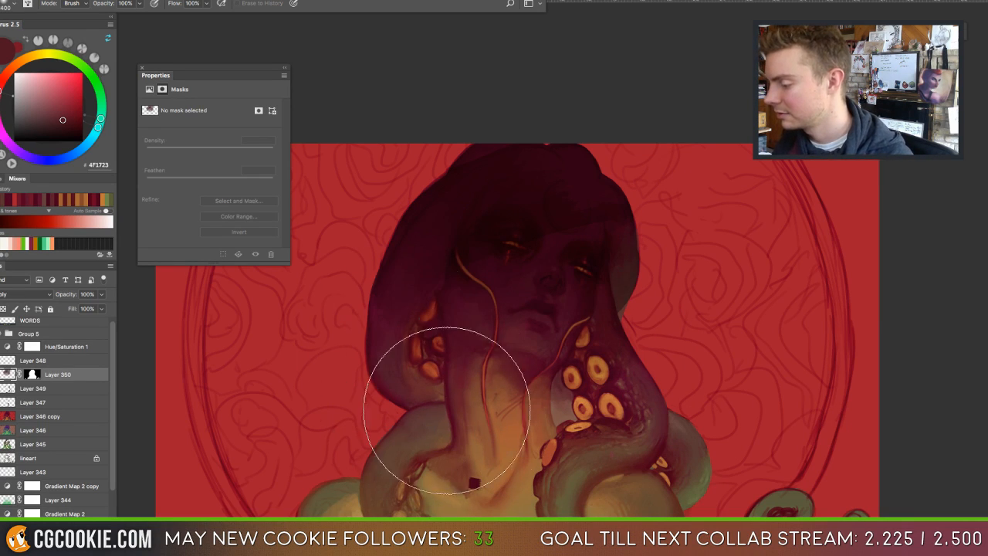
{"action": "left_click_drag", "start_coordinate": [458, 278], "coordinate": [625, 298]}
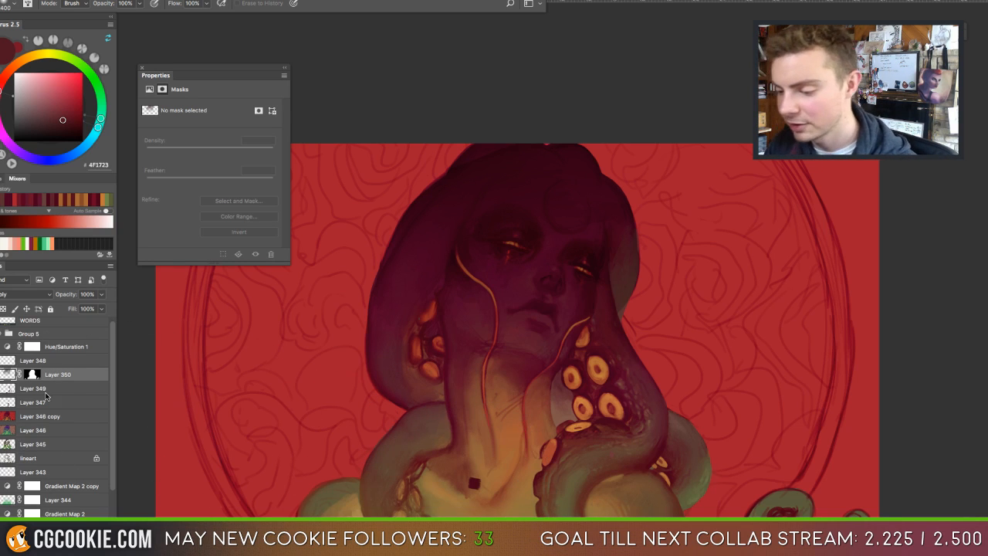
Erase the stray dark square on the upper chest from Layer 349 with a reduced eraser.
{"action": "key", "text": "alt+bracketleft"}
{"action": "key", "text": "bracketleft"}
{"action": "key", "text": "bracketleft"}
{"action": "key", "text": "bracketleft"}
{"action": "key", "text": "bracketleft"}
{"action": "key", "text": "bracketleft"}
{"action": "key", "text": "bracketleft"}
{"action": "key", "text": "bracketleft"}
{"action": "key", "text": "bracketleft"}
{"action": "key", "text": "bracketleft"}
{"action": "key", "text": "bracketleft"}
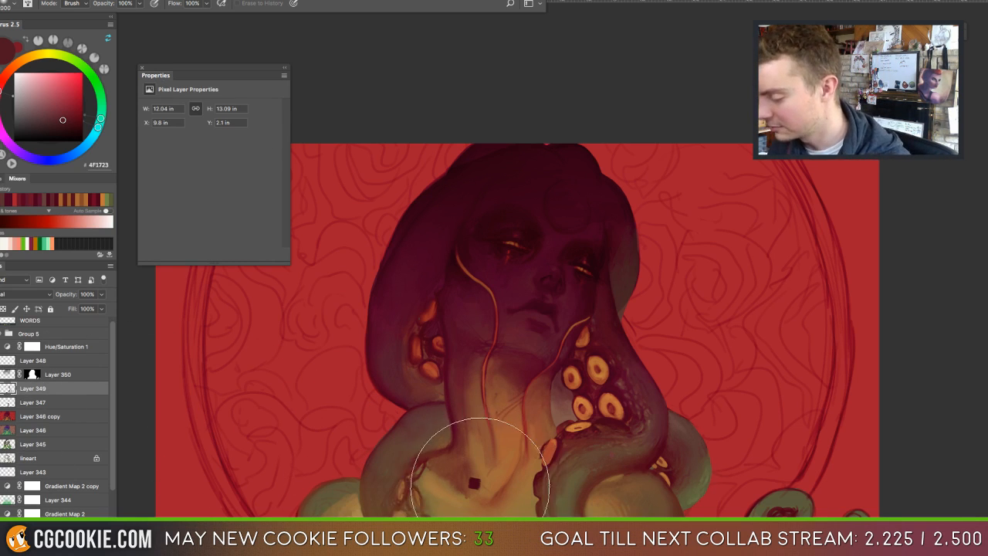
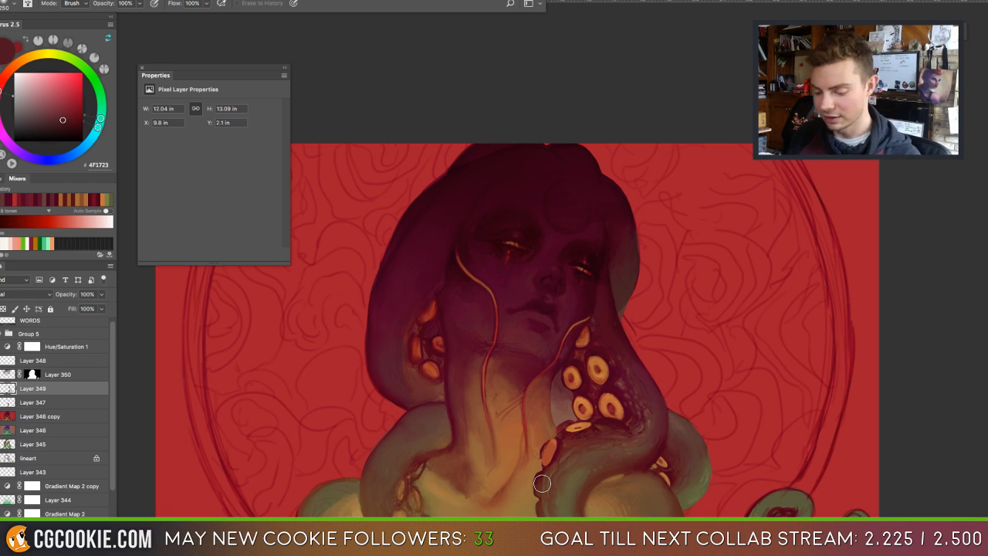
Erase Layer 350's shading over the glowing eye slits with a very small eraser.
{"action": "key", "text": "bracketleft"}
{"action": "key", "text": "bracketleft"}
{"action": "key", "text": "bracketleft"}
{"action": "key", "text": "bracketleft"}
{"action": "key", "text": "bracketleft"}
{"action": "key", "text": "bracketleft"}
{"action": "key", "text": "bracketleft"}
{"action": "key", "text": "bracketleft"}
{"action": "key", "text": "bracketleft"}
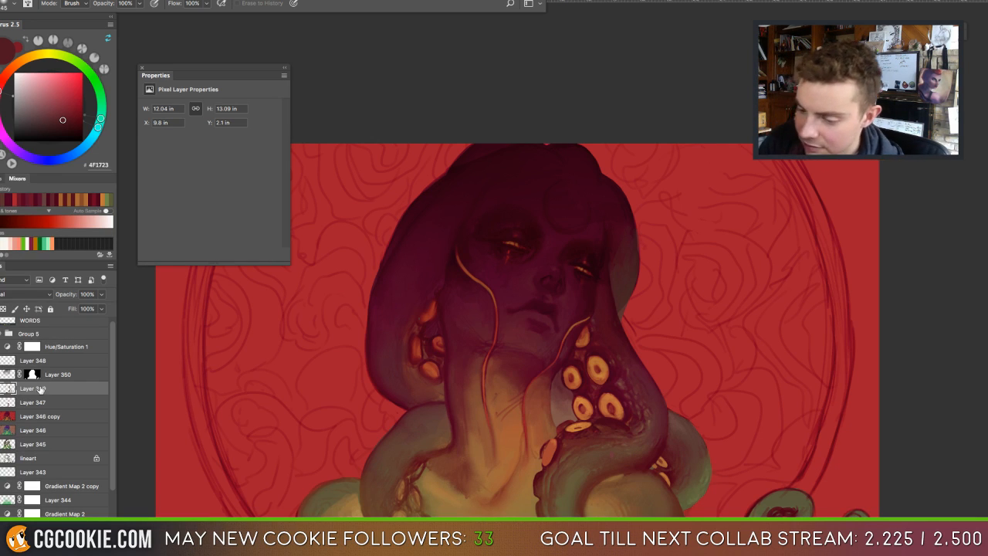
{"action": "key", "text": "alt+bracketright"}
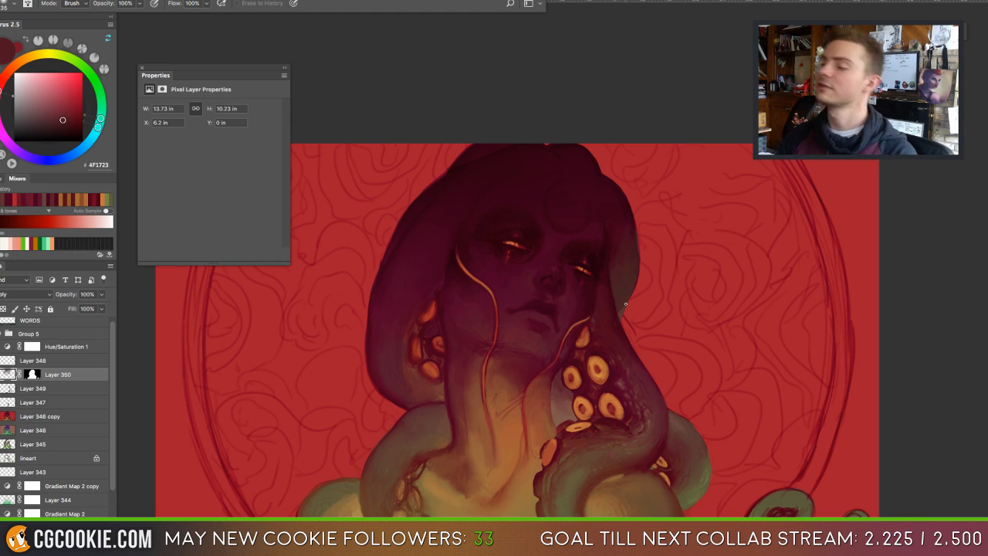
Toggle Layer 350's visibility to compare the whole painting with and without the shading.
{"action": "key", "text": "ctrl+minus"}
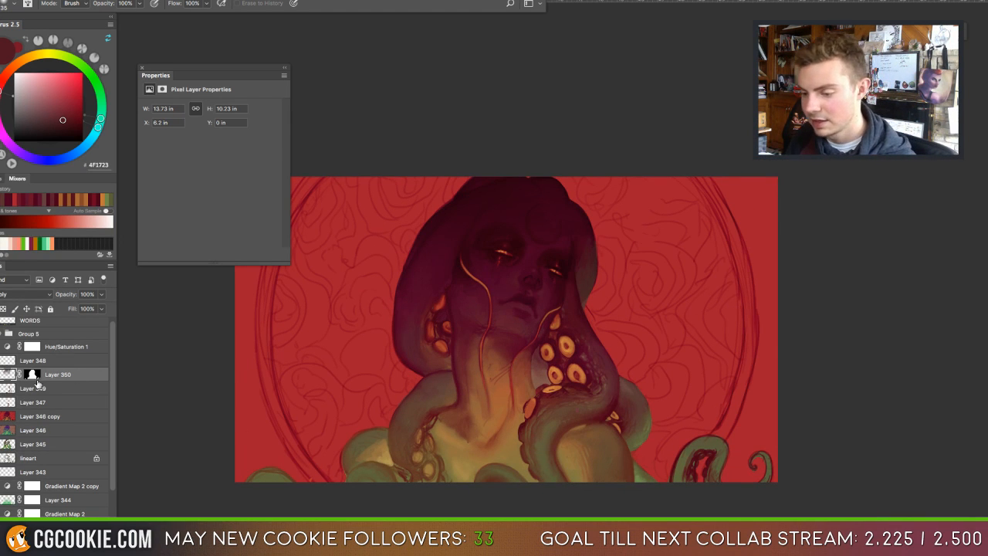
{"action": "key", "text": "ctrl+comma"}
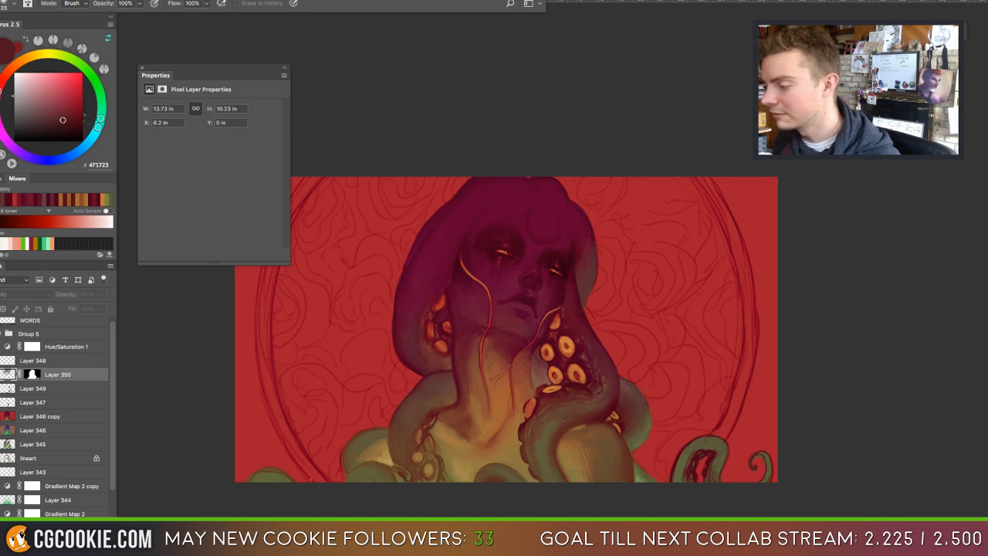
{"action": "key", "text": "ctrl+comma"}
{"action": "key", "text": "ctrl+comma"}
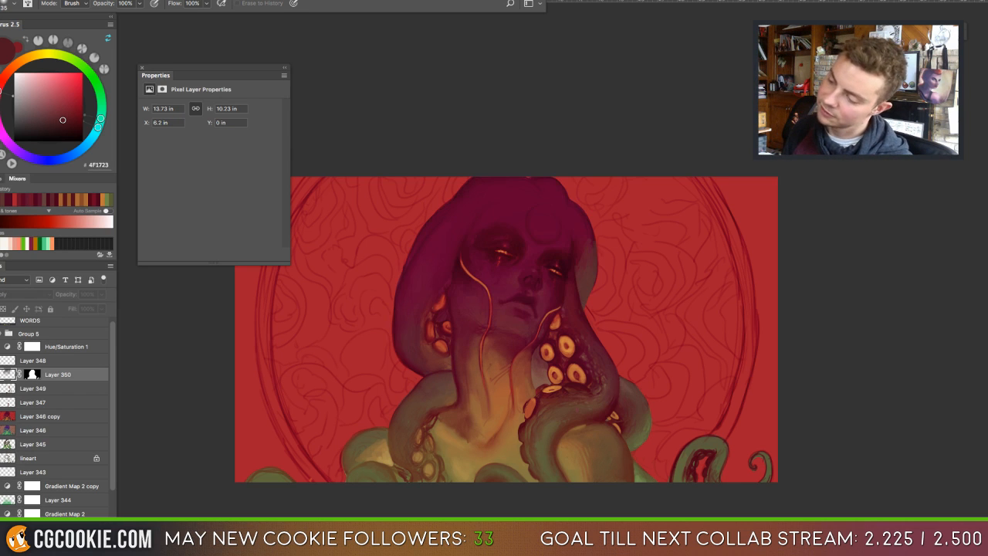
{"action": "key", "text": "ctrl+comma"}
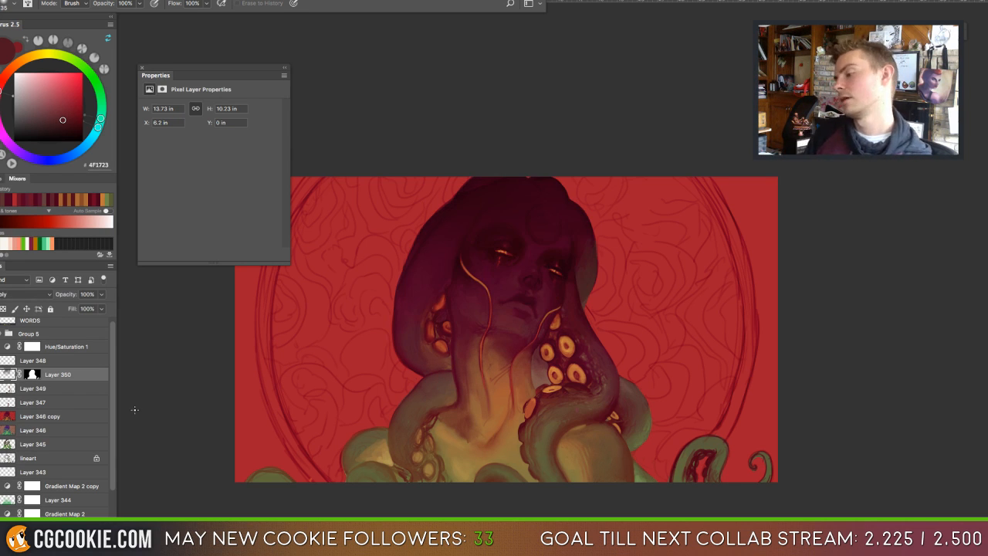
Lower Layer 350's opacity to 61% and preview the painting without the interface.
{"action": "left_click", "coordinate": [101, 294]}
{"action": "left_click_drag", "start_coordinate": [102, 308], "coordinate": [82, 309]}
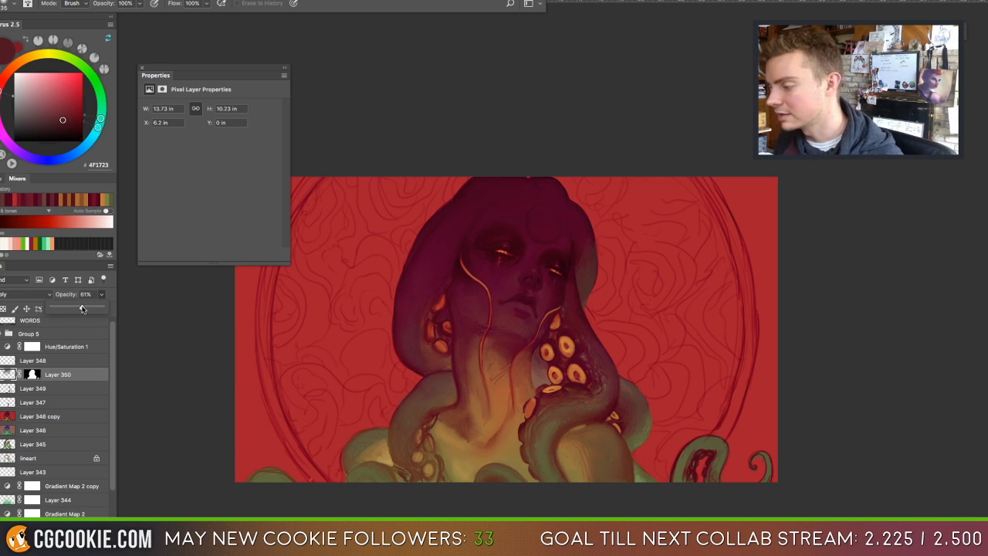
{"action": "key", "text": "ctrl+comma"}
{"action": "left_click", "coordinate": [8, 374]}
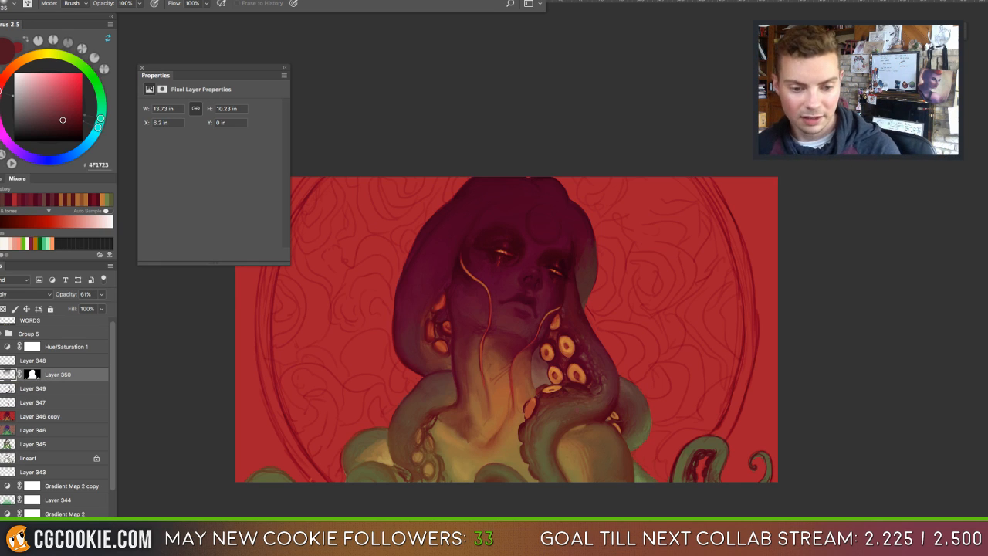
{"action": "key", "text": "Tab"}
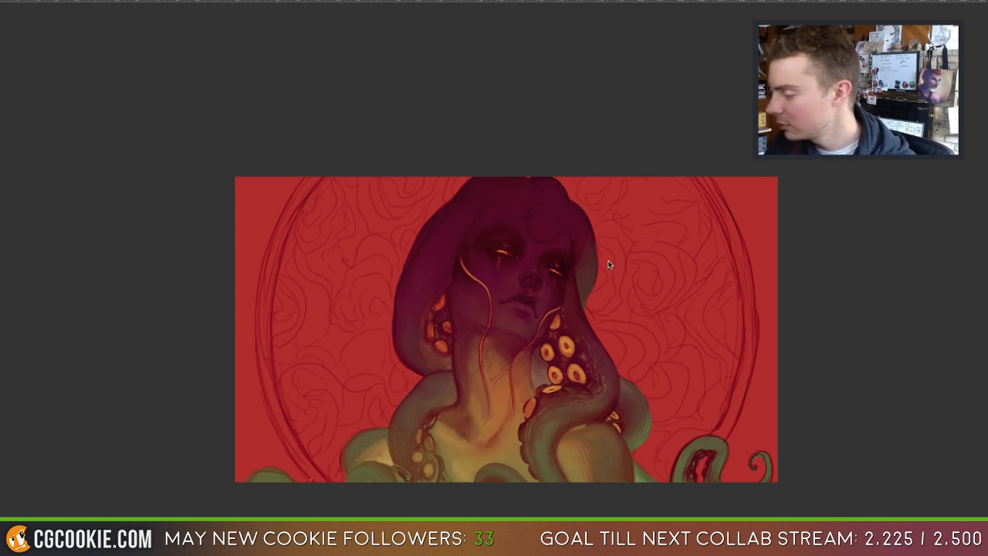
{"action": "key", "text": "Tab"}
Sample the #C17963 tone from the neck for the brush and add a new layer above Layer 350.
{"action": "key", "text": "ctrl+equal"}
{"action": "key", "text": "b"}
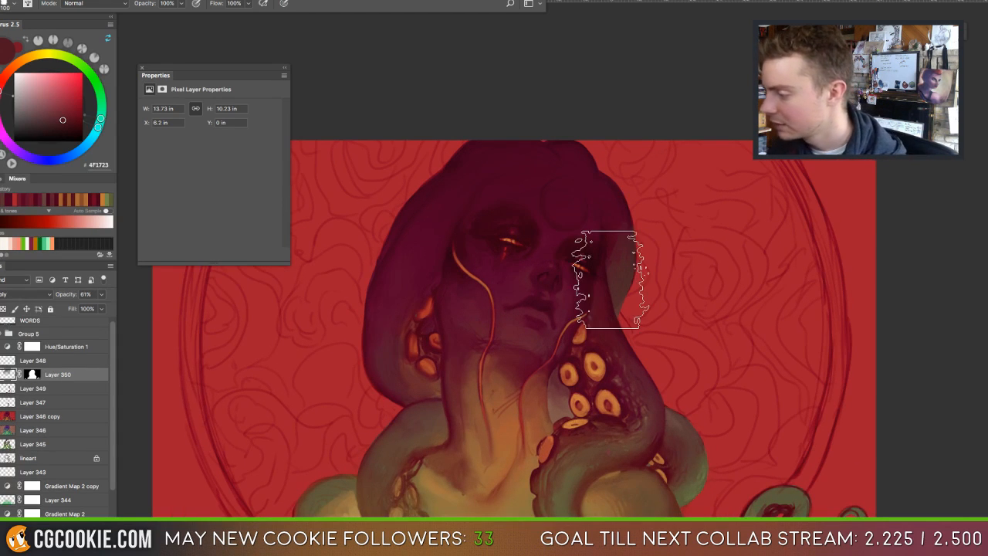
{"action": "left_click", "coordinate": [502, 377], "text": "alt"}
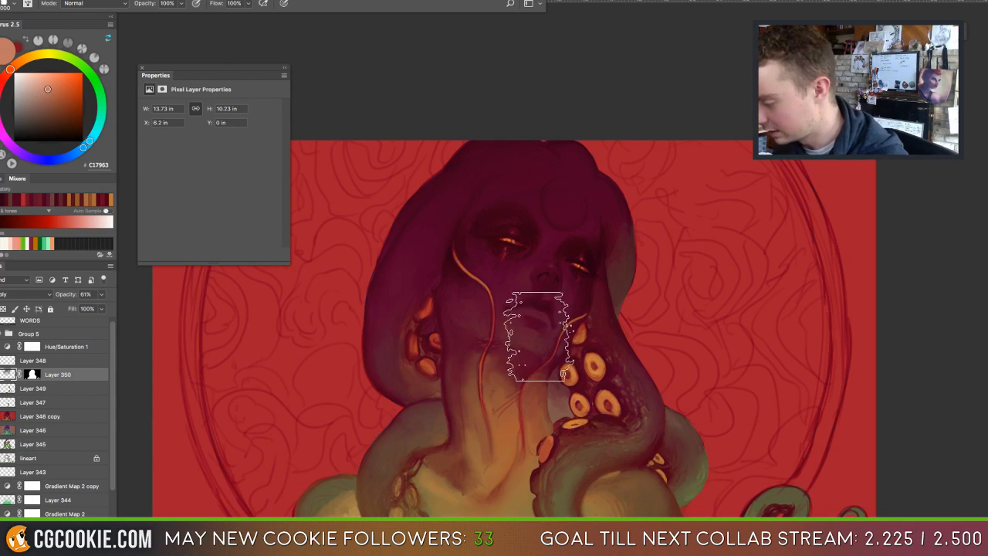
{"action": "key", "text": "ctrl+shift+alt+n"}
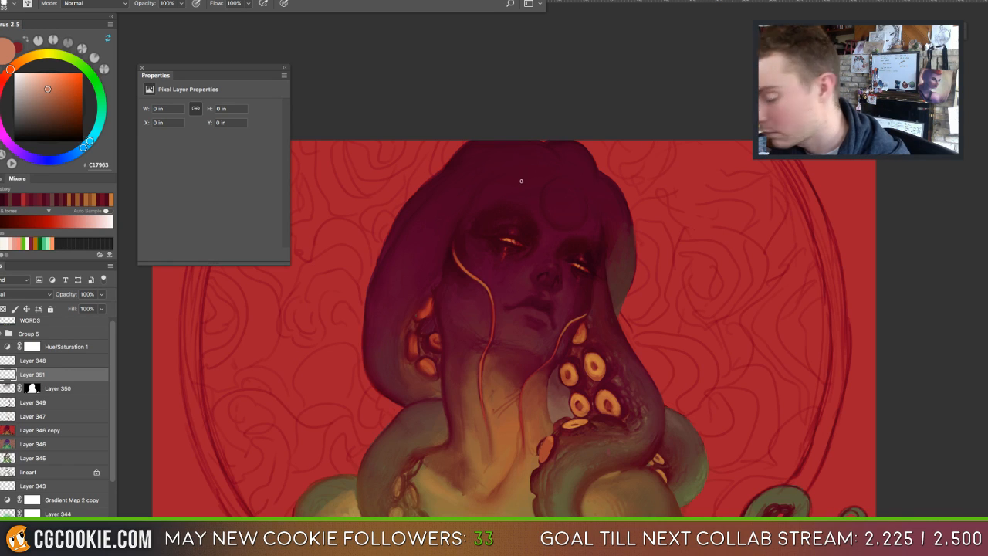
Dab small #C17963 highlights on the front and side of the head, the nose and the lower lip.
{"action": "left_click", "coordinate": [522, 180]}
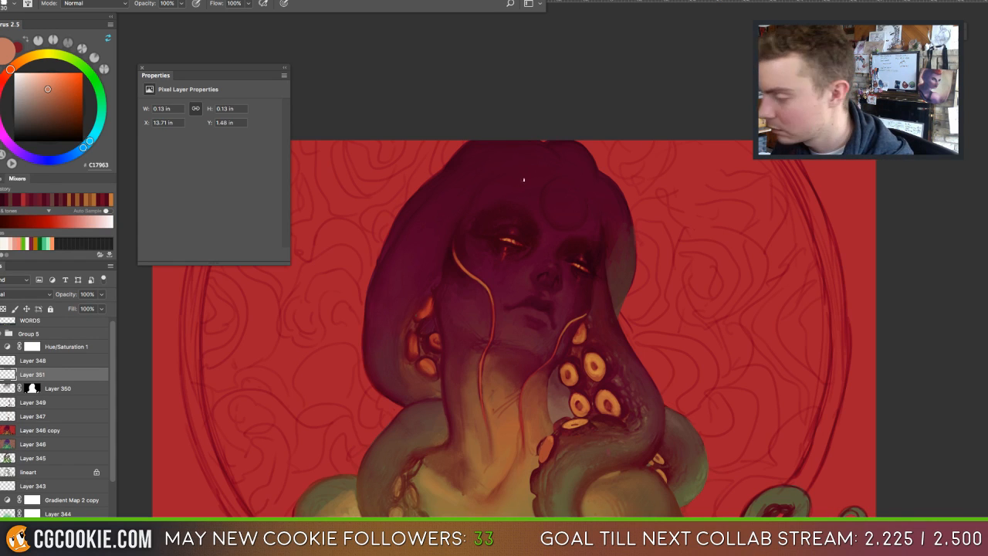
{"action": "left_click_drag", "start_coordinate": [523, 181], "coordinate": [519, 179]}
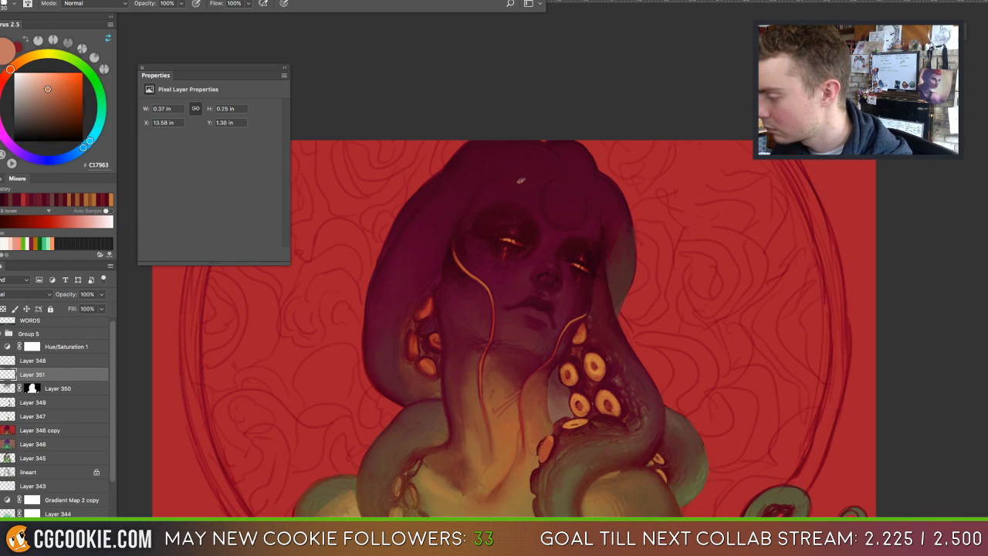
{"action": "left_click", "coordinate": [450, 190]}
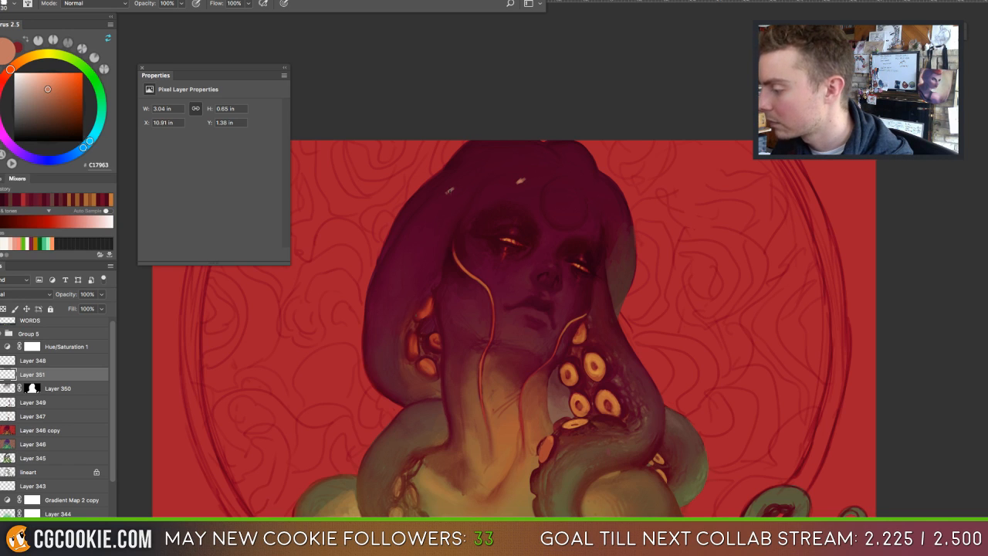
{"action": "left_click", "coordinate": [551, 266]}
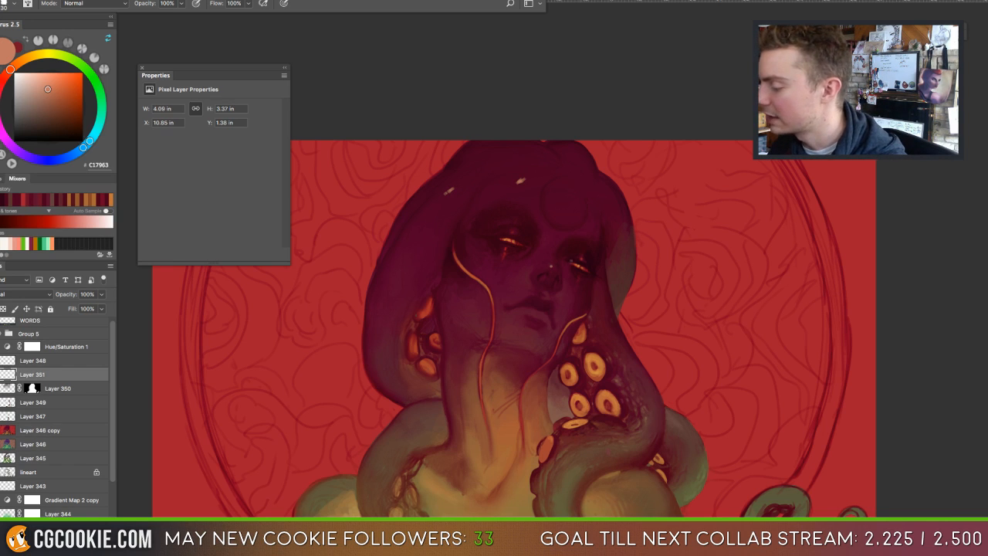
{"action": "left_click", "coordinate": [550, 265]}
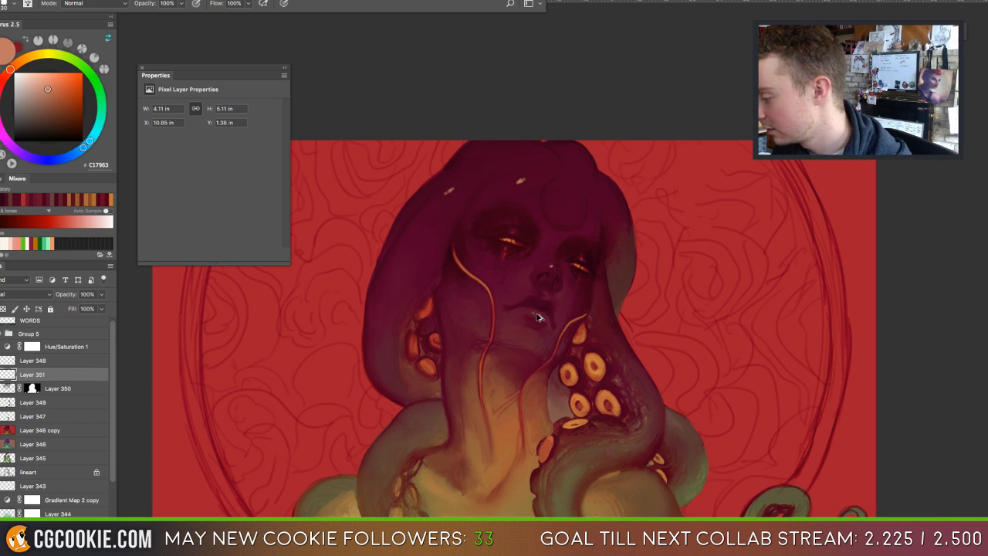
{"action": "key", "text": "ctrl+z"}
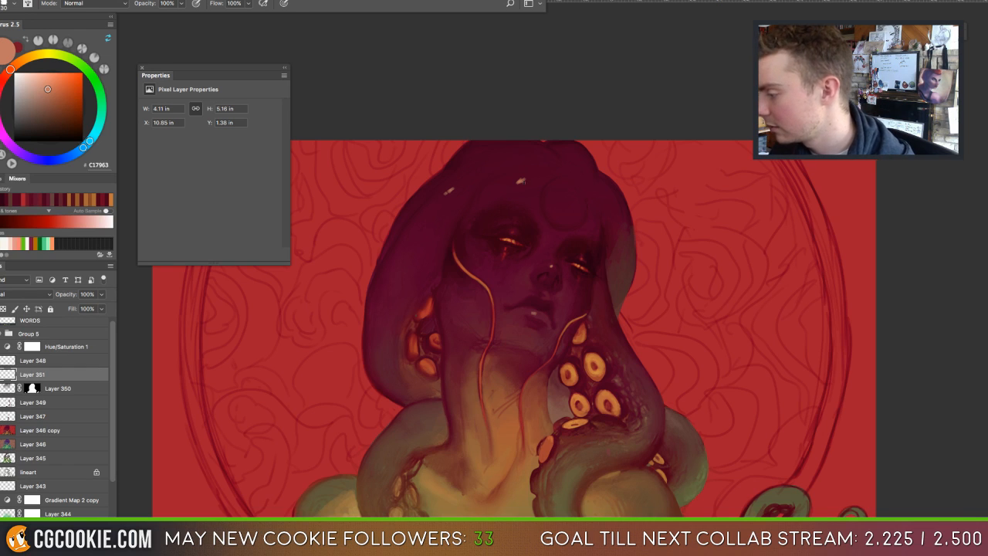
Trim the head highlights with the eraser and blend them into the dark skin with the Mixer Brush.
{"action": "key", "text": "e"}
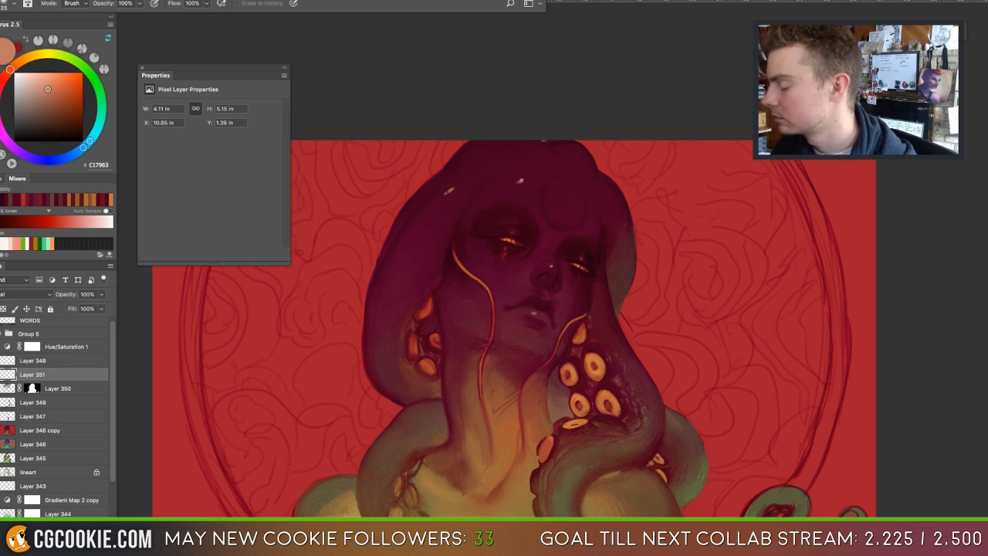
{"action": "key", "text": "b"}
{"action": "mouse_move", "coordinate": [518, 180]}
{"action": "left_mouse_down"}
{"action": "mouse_move", "coordinate": [533, 178]}
{"action": "mouse_move", "coordinate": [502, 191]}
{"action": "mouse_move", "coordinate": [452, 186]}
{"action": "mouse_move", "coordinate": [443, 197]}
{"action": "left_mouse_up"}
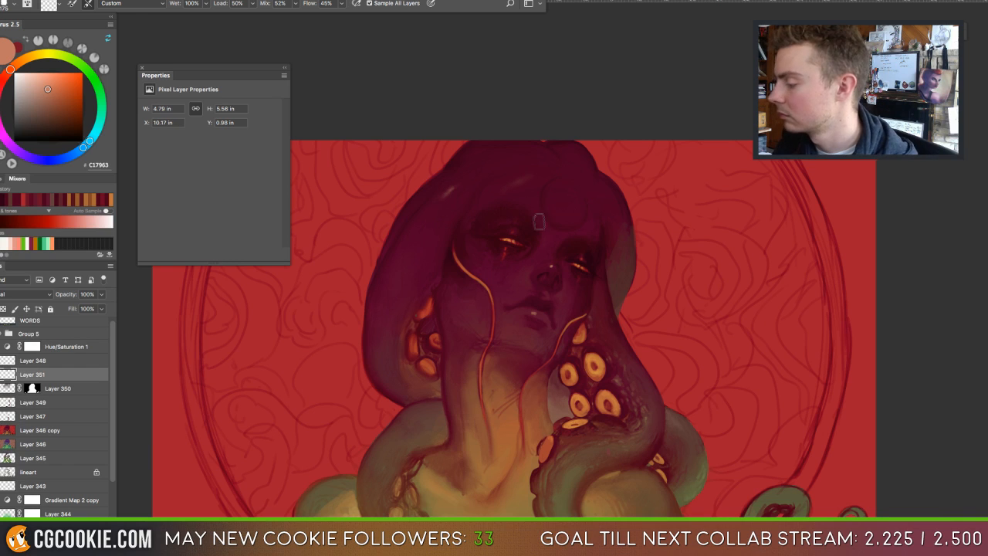
{"action": "left_click_drag", "start_coordinate": [513, 192], "coordinate": [529, 169]}
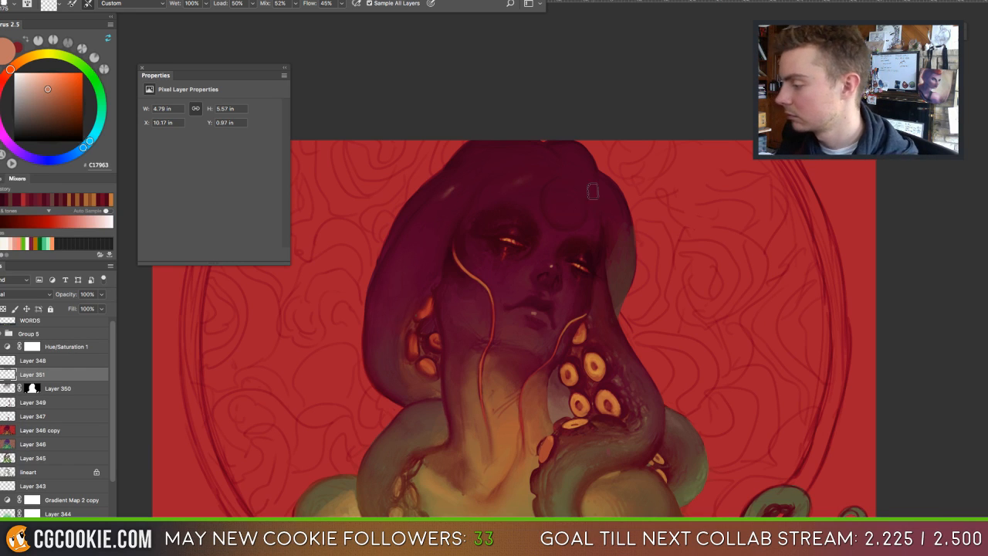
Choose another brush tip, reduce its size and repaint the #C17963 highlight above the forehead, undoing an unwanted stroke.
{"action": "key", "text": "shift+b"}
{"action": "right_click", "coordinate": [599, 293]}
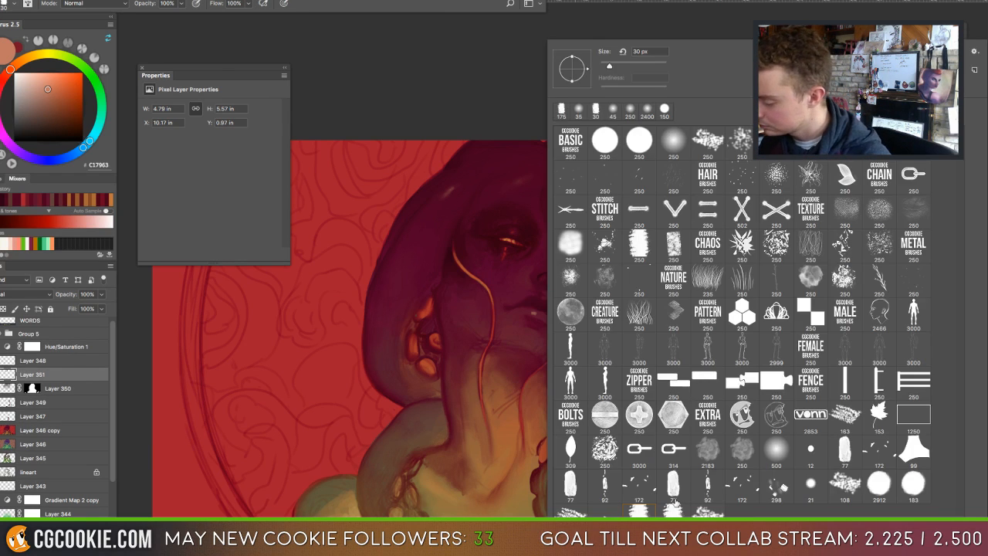
{"action": "left_click", "coordinate": [640, 493]}
{"action": "left_click", "coordinate": [510, 186]}
{"action": "mouse_move", "coordinate": [510, 186]}
{"action": "left_mouse_down"}
{"action": "mouse_move", "coordinate": [535, 182]}
{"action": "mouse_move", "coordinate": [519, 181]}
{"action": "left_mouse_up"}
{"action": "key", "text": "super+z"}
{"action": "key", "text": "bracketleft"}
{"action": "key", "text": "bracketleft"}
{"action": "key", "text": "bracketleft"}
{"action": "key", "text": "bracketleft"}
{"action": "key", "text": "bracketleft"}
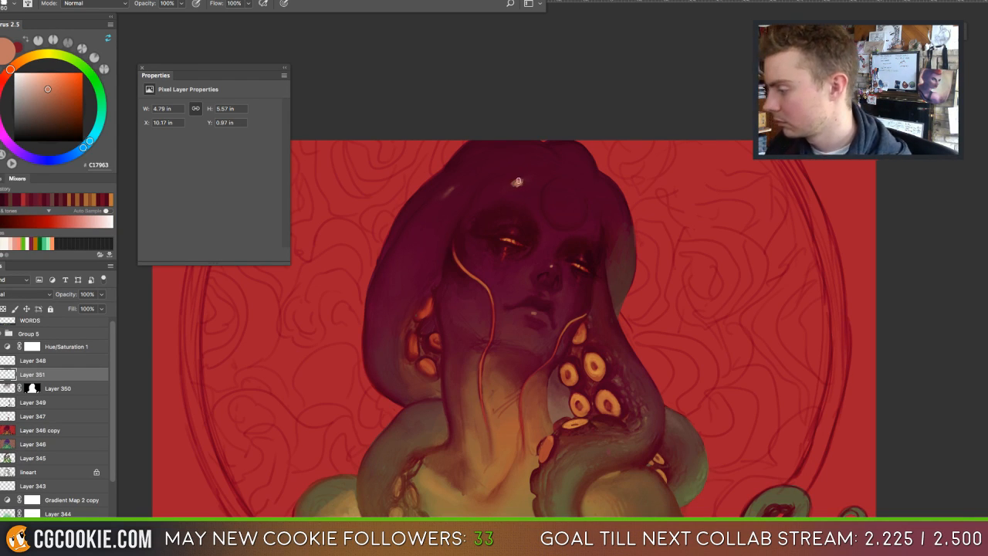
{"action": "key", "text": "e"}
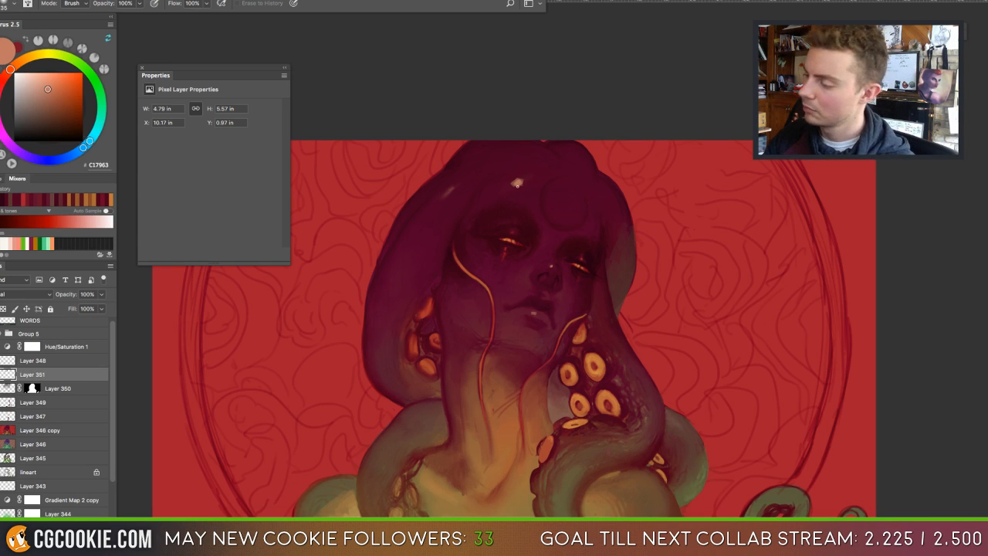
Blend the highlights on the lips and the side of the head into the dark skin with the Mixer Brush.
{"action": "key", "text": "b"}
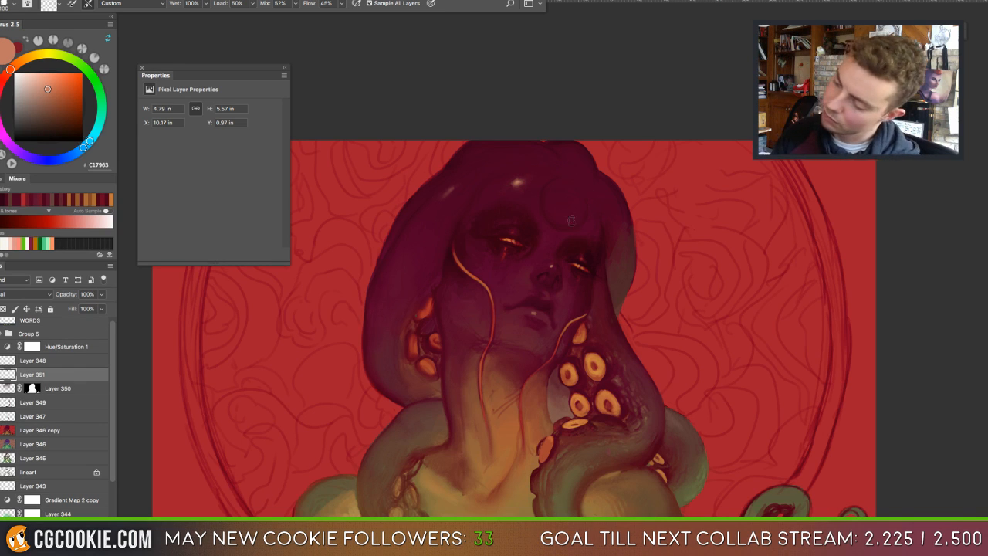
{"action": "left_click_drag", "start_coordinate": [541, 310], "coordinate": [530, 311]}
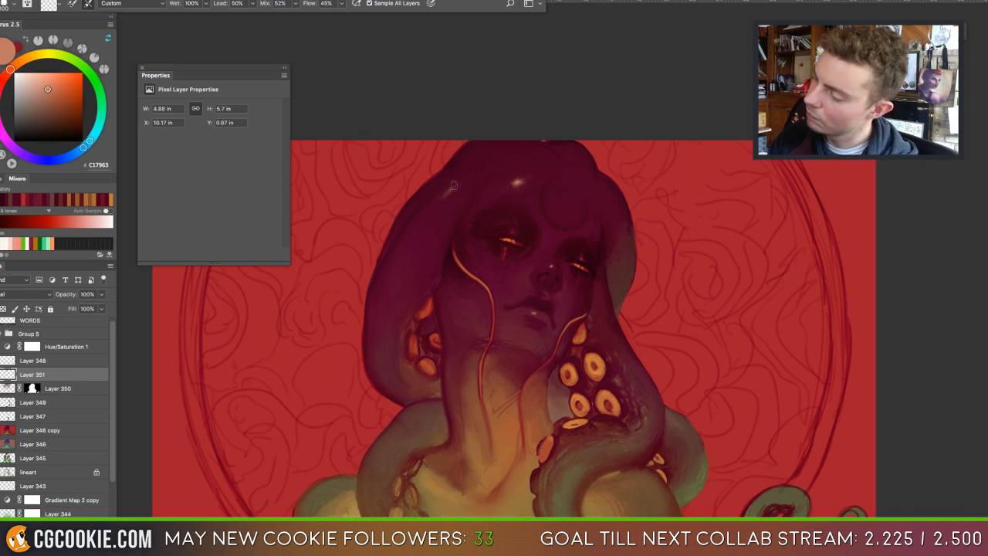
{"action": "key", "text": "shift+b"}
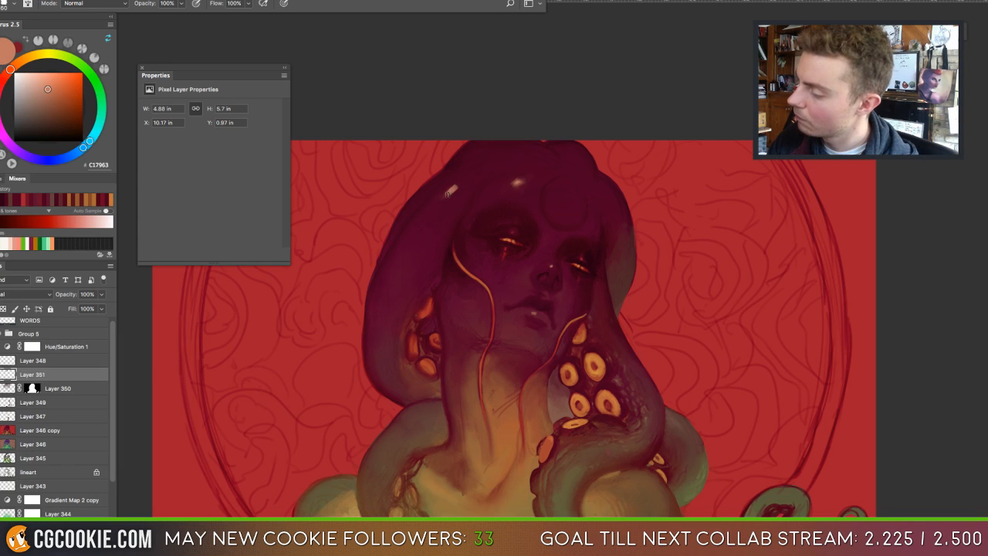
{"action": "key", "text": "shift+b"}
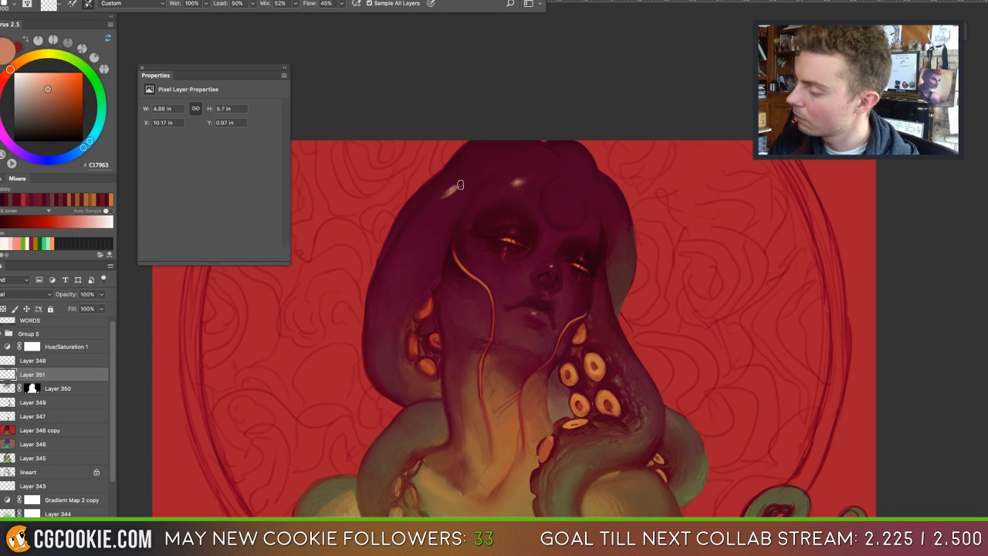
{"action": "left_click_drag", "start_coordinate": [454, 193], "coordinate": [432, 207]}
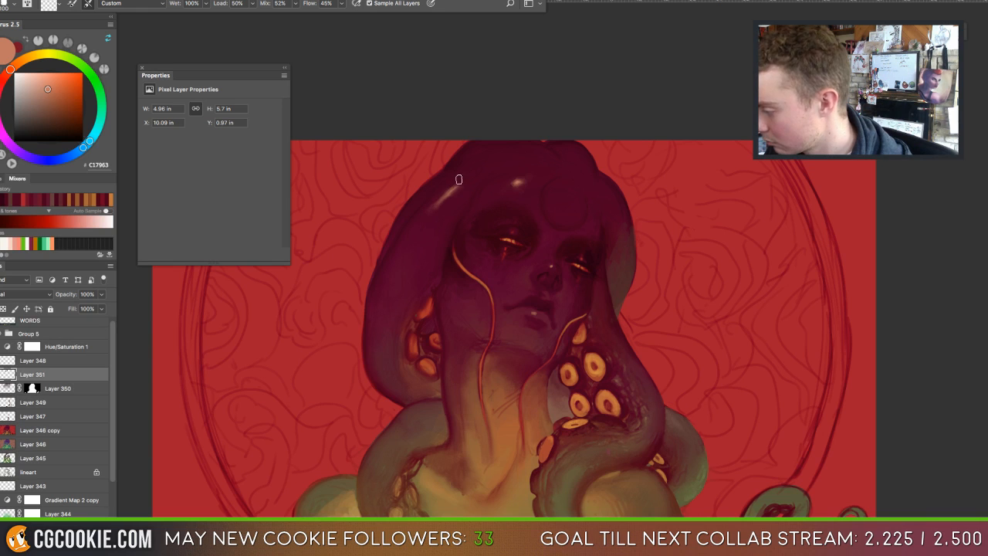
{"action": "mouse_move", "coordinate": [458, 179]}
{"action": "left_mouse_down"}
{"action": "mouse_move", "coordinate": [430, 209]}
{"action": "mouse_move", "coordinate": [427, 245]}
{"action": "left_mouse_up"}
{"action": "key", "text": "ctrl+minus"}
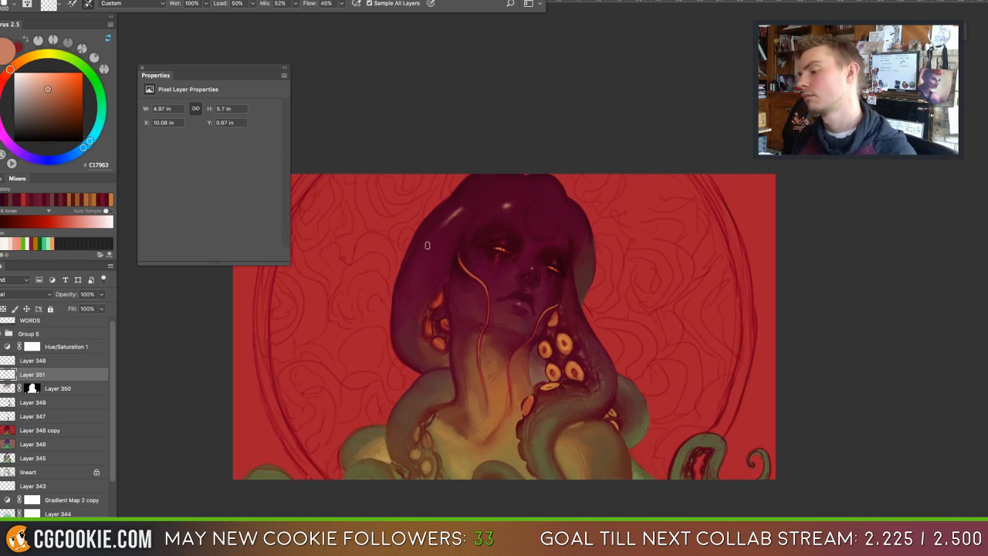
Compare the painting with and without the highlight layer above Layer 350, and delete that layer.
{"action": "key", "text": "BackSpace"}
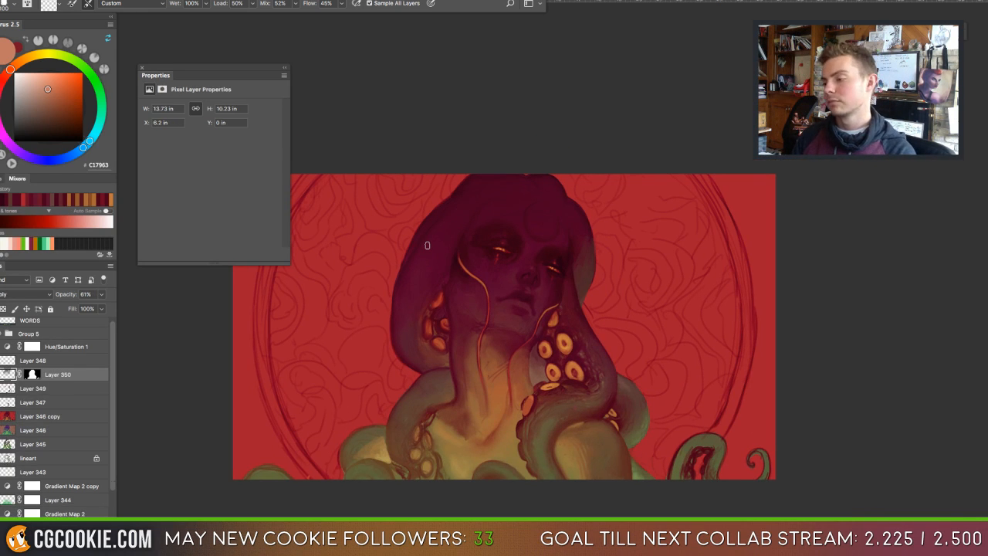
{"action": "key", "text": "ctrl+z"}
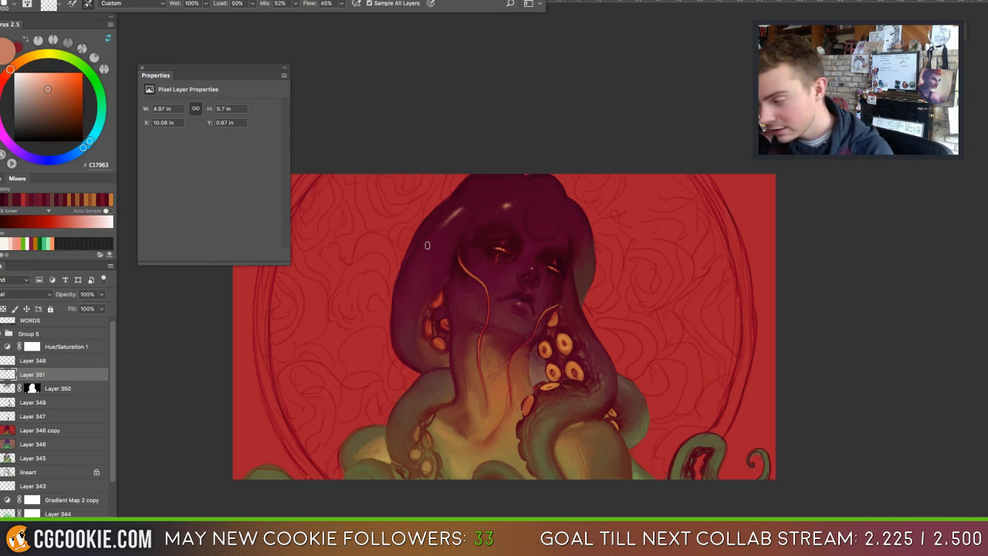
{"action": "key", "text": "BackSpace"}
{"action": "key", "text": "ctrl+z"}
{"action": "key", "text": "BackSpace"}
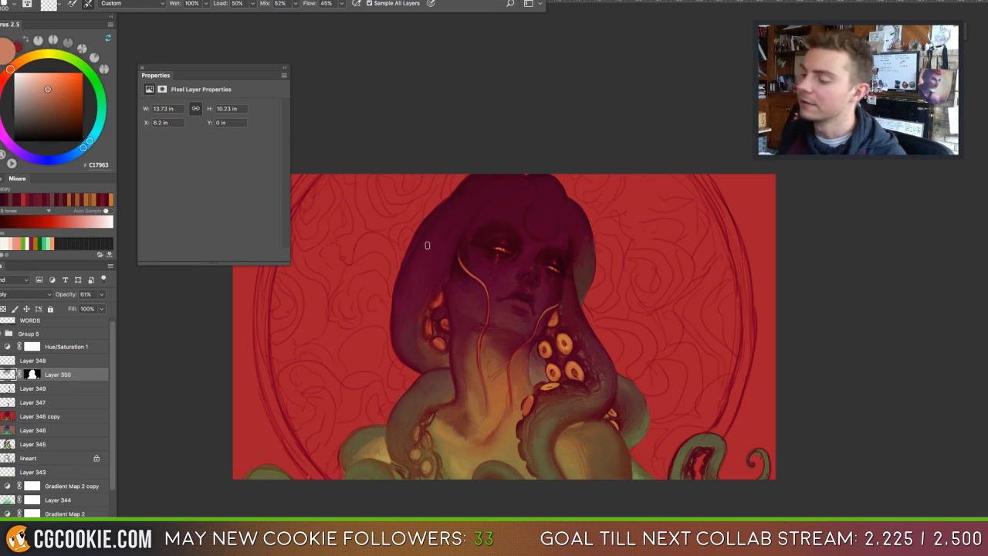
Sample #985535 from the neck and dab patches beside the nose with a smaller brush on a new layer above Layer 350.
{"action": "scroll", "coordinate": [427, 245], "scroll_direction": "up", "scroll_amount": 2}
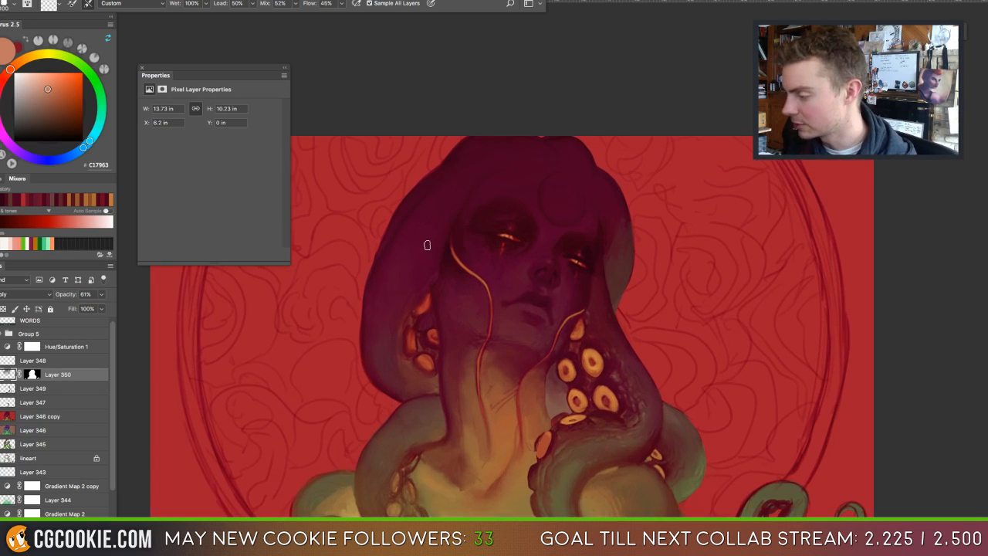
{"action": "key", "text": "b"}
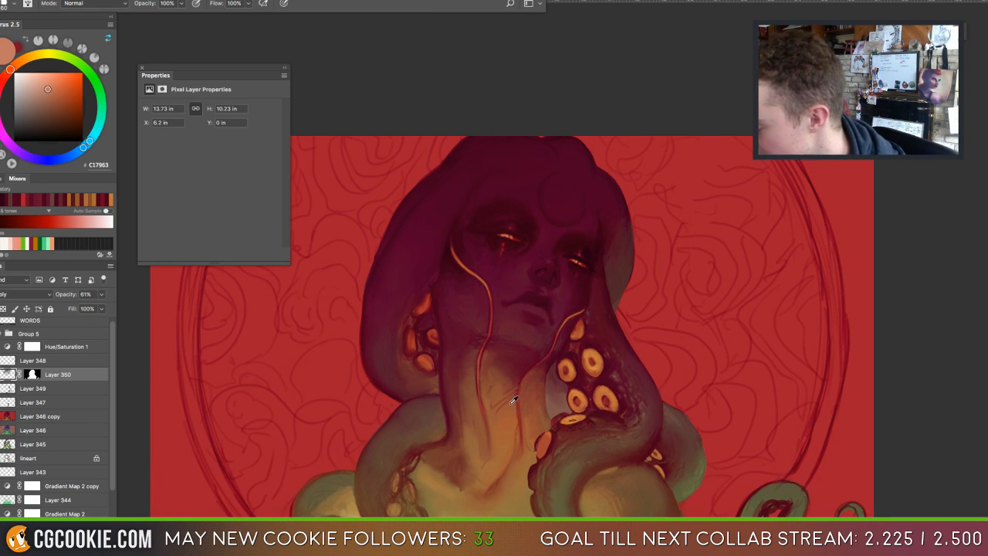
{"action": "left_click", "coordinate": [515, 373], "text": "alt"}
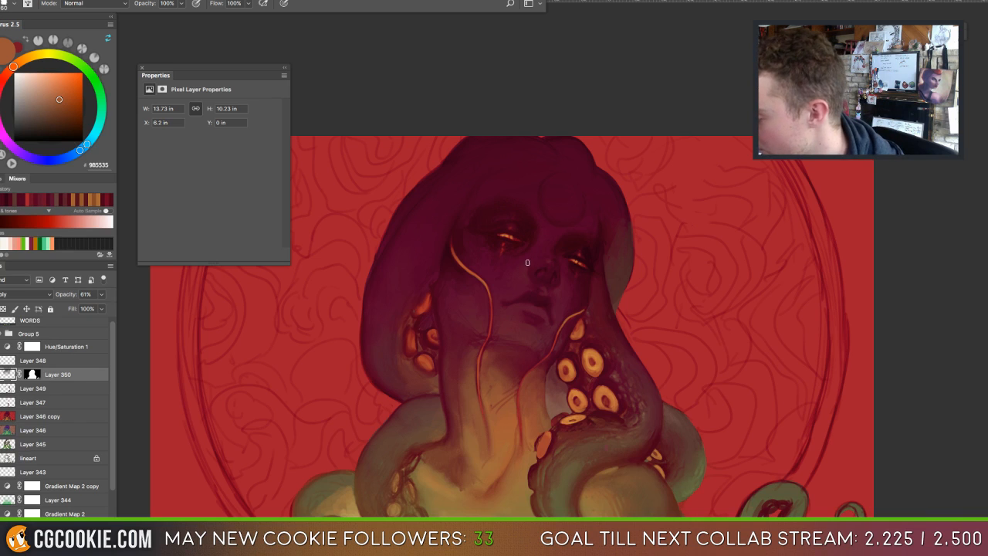
{"action": "left_click_drag", "start_coordinate": [527, 262], "coordinate": [534, 255]}
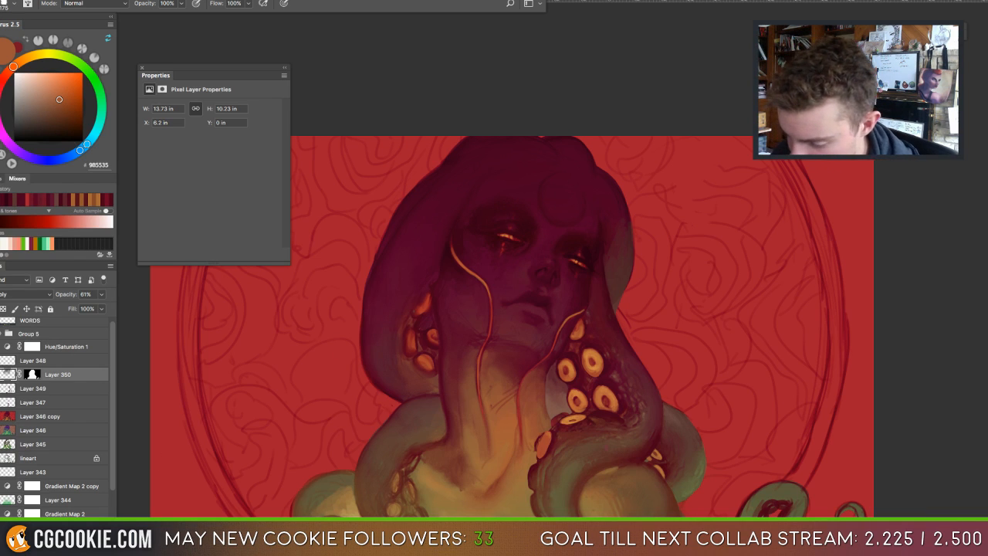
{"action": "key", "text": "alt+shift+super+n"}
{"action": "left_click_drag", "start_coordinate": [531, 257], "coordinate": [518, 276]}
{"action": "key", "text": "super+z"}
{"action": "key", "text": "bracketleft"}
{"action": "key", "text": "bracketleft"}
{"action": "key", "text": "bracketleft"}
{"action": "key", "text": "bracketleft"}
{"action": "key", "text": "bracketleft"}
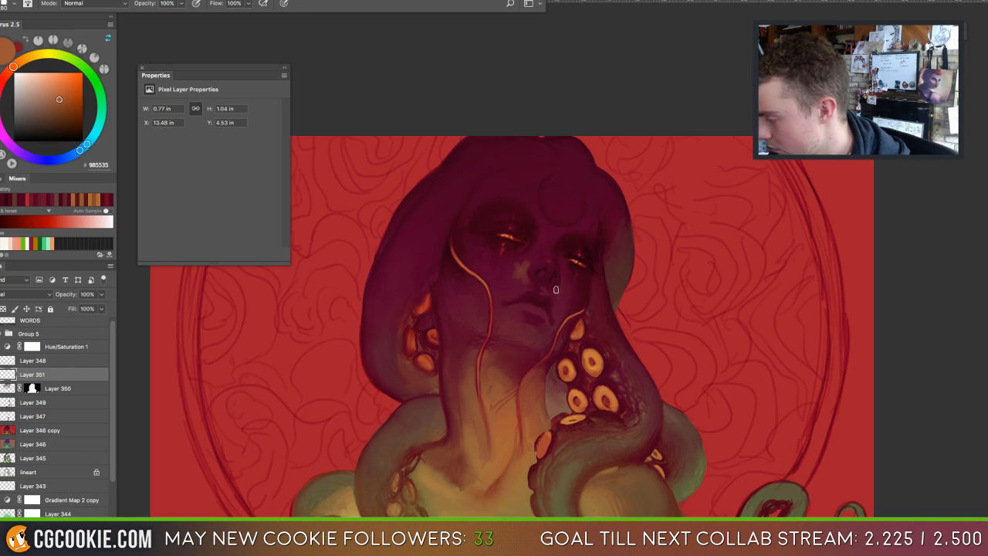
Blend the cheek patches into the face with the Mixer Brush and soften the tones around the eye, temple and neighbouring tentacle.
{"action": "key", "text": "shift+b"}
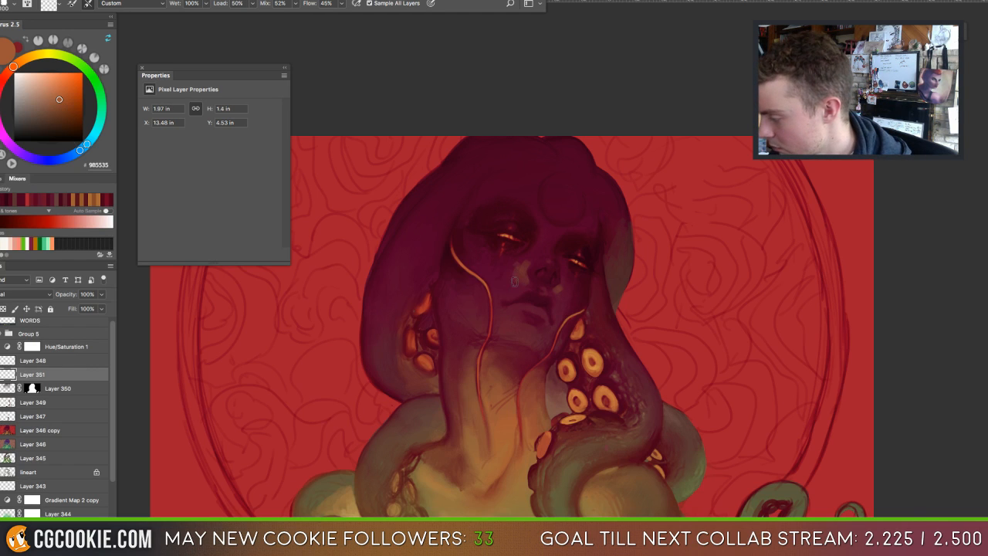
{"action": "mouse_move", "coordinate": [514, 282]}
{"action": "left_mouse_down"}
{"action": "mouse_move", "coordinate": [535, 255]}
{"action": "mouse_move", "coordinate": [530, 281]}
{"action": "mouse_move", "coordinate": [558, 303]}
{"action": "mouse_move", "coordinate": [501, 294]}
{"action": "left_mouse_up"}
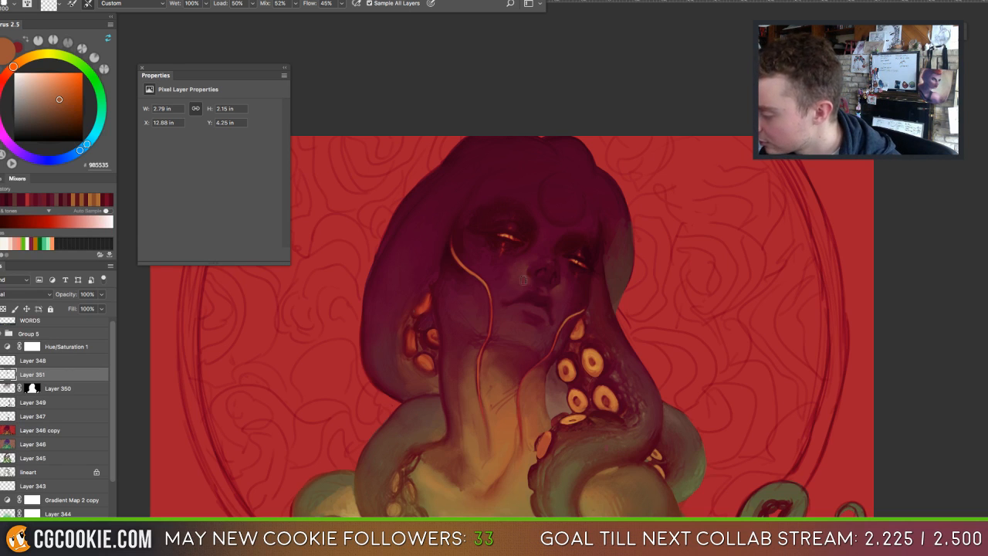
{"action": "left_click_drag", "start_coordinate": [565, 287], "coordinate": [570, 300]}
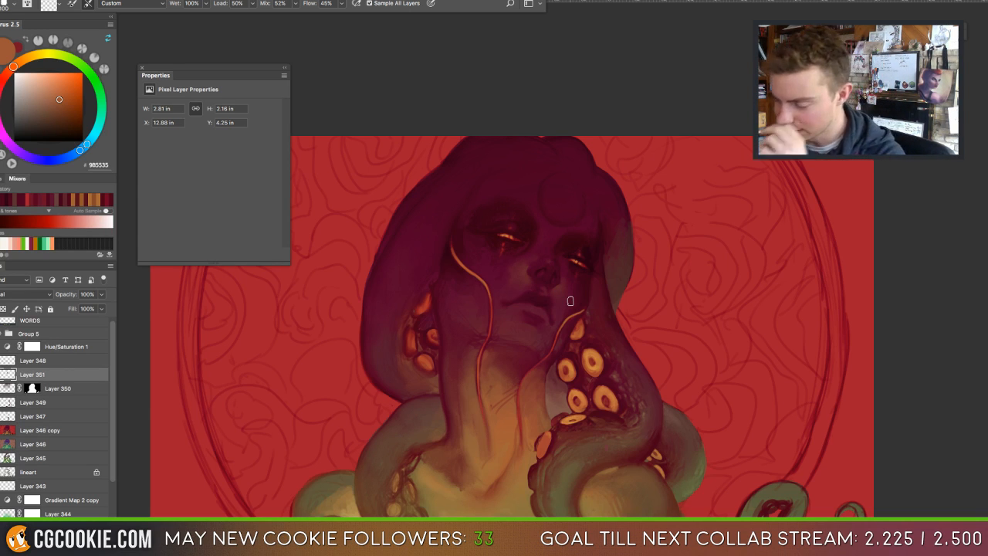
{"action": "left_click_drag", "start_coordinate": [505, 255], "coordinate": [468, 203]}
{"action": "left_click_drag", "start_coordinate": [443, 248], "coordinate": [437, 292]}
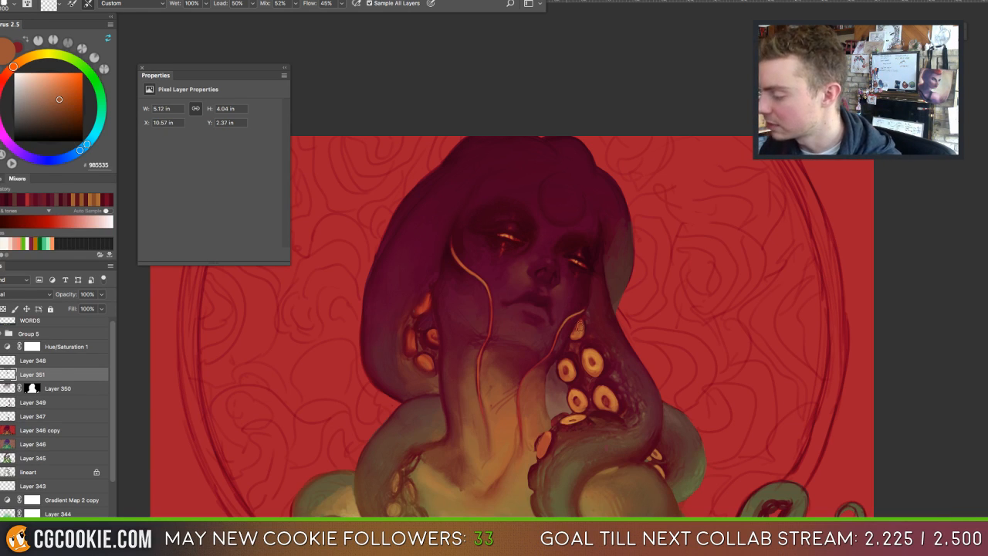
{"action": "mouse_move", "coordinate": [580, 327]}
{"action": "left_mouse_down"}
{"action": "mouse_move", "coordinate": [588, 309]}
{"action": "mouse_move", "coordinate": [594, 326]}
{"action": "left_mouse_up"}
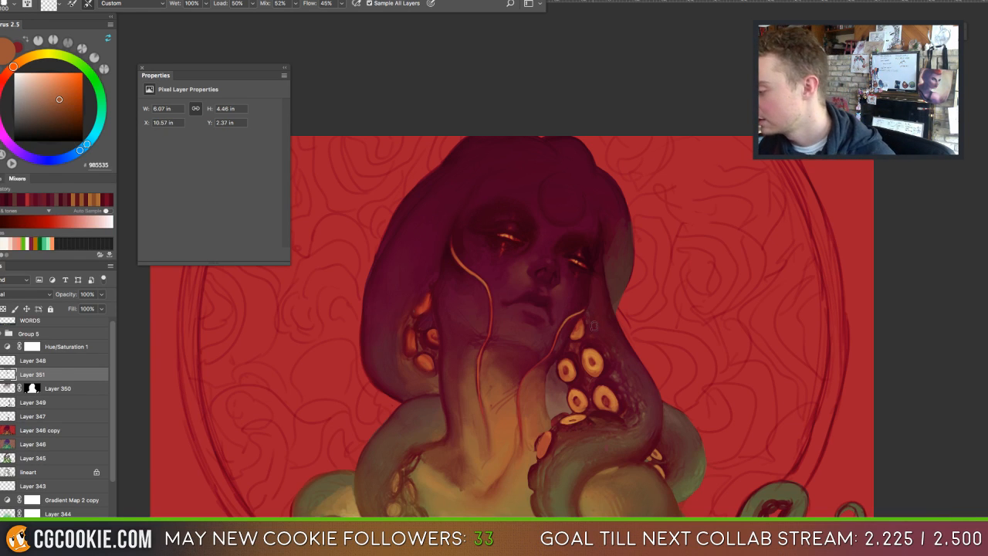
Repaint the lower suckers beneath the head's left side as orange #C27C38 rings with #9F3629 centres.
{"action": "key", "text": "b"}
{"action": "left_click", "coordinate": [589, 275], "text": "alt"}
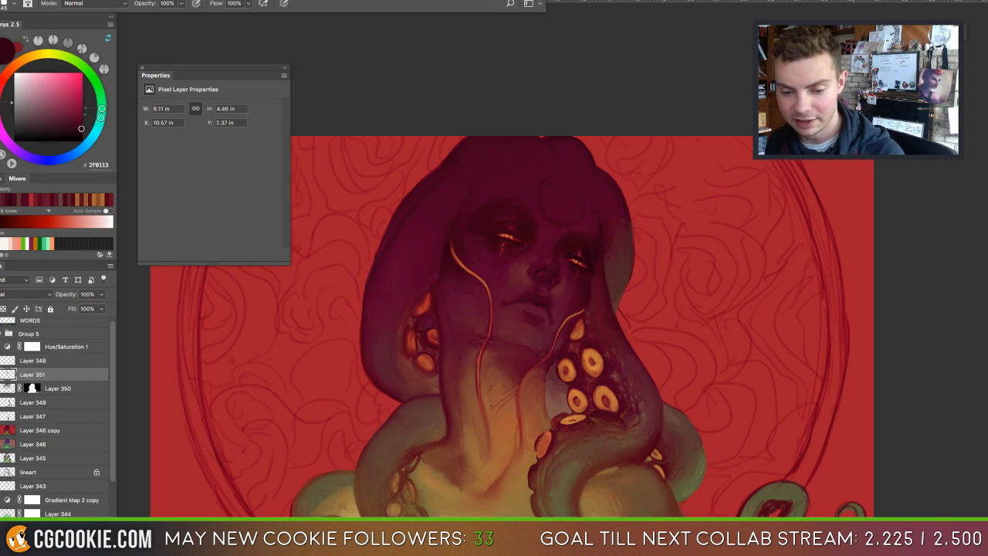
{"action": "key", "text": "Tab"}
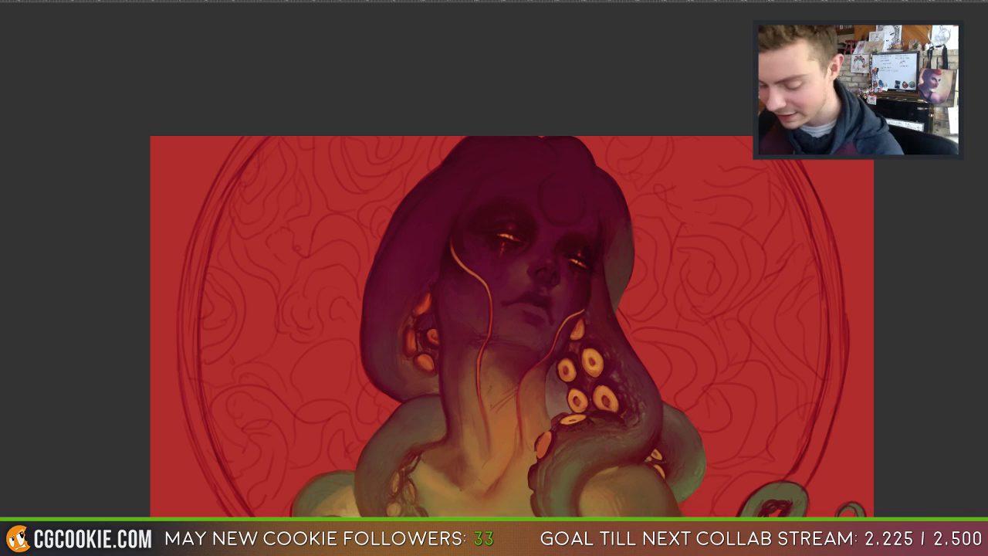
{"action": "key", "text": "Tab"}
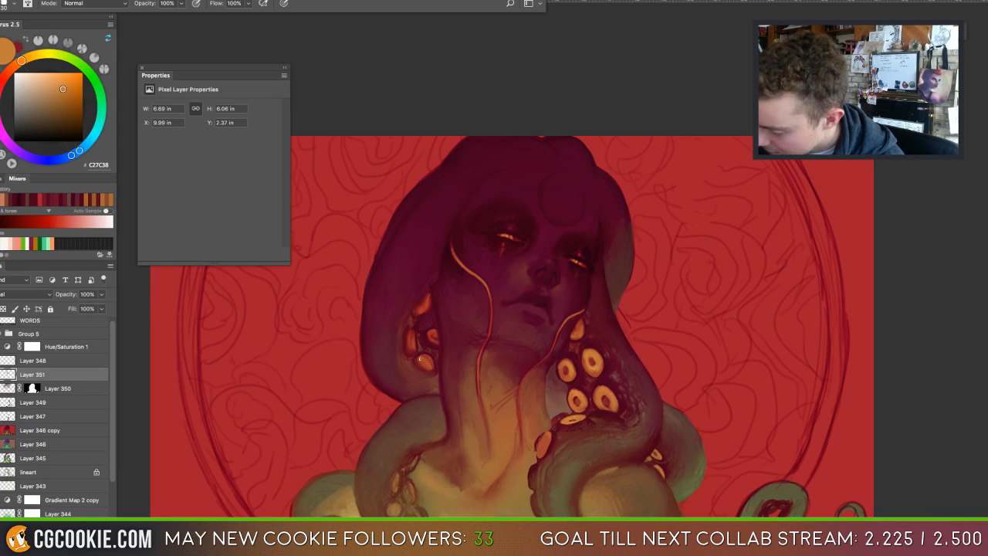
{"action": "left_click_drag", "start_coordinate": [420, 359], "coordinate": [435, 369]}
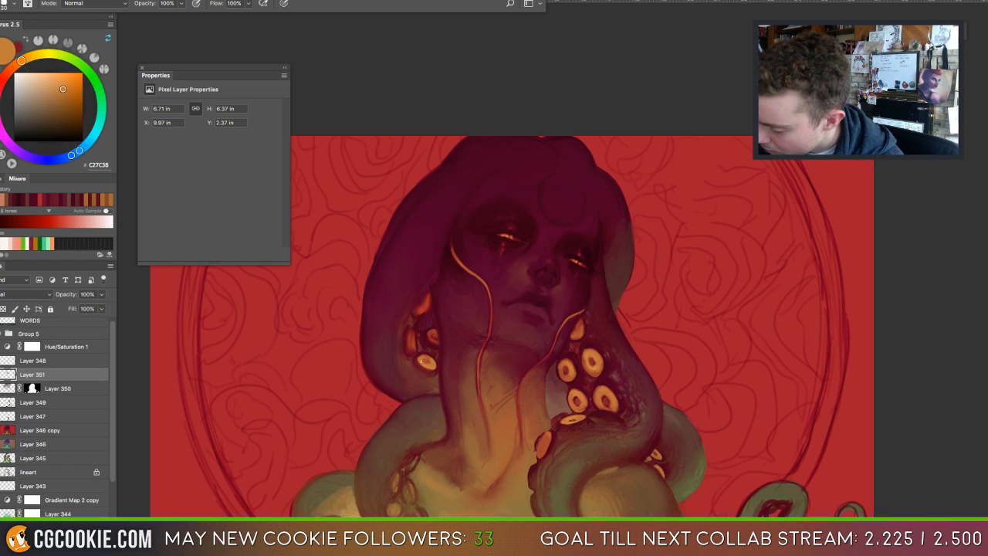
{"action": "mouse_move", "coordinate": [414, 352]}
{"action": "left_mouse_down"}
{"action": "mouse_move", "coordinate": [410, 337]}
{"action": "mouse_move", "coordinate": [435, 344]}
{"action": "mouse_move", "coordinate": [427, 340]}
{"action": "left_mouse_up"}
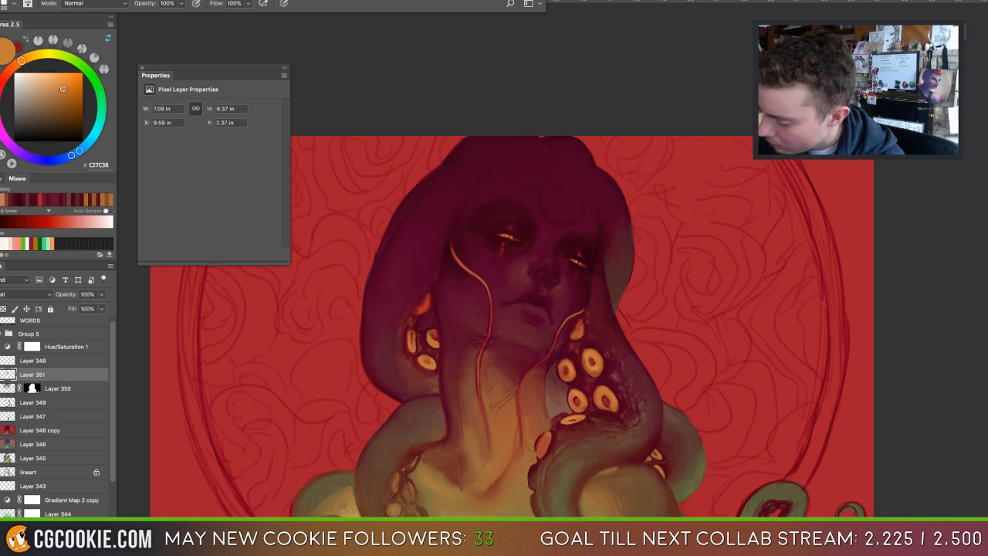
{"action": "left_click", "coordinate": [436, 327], "text": "alt"}
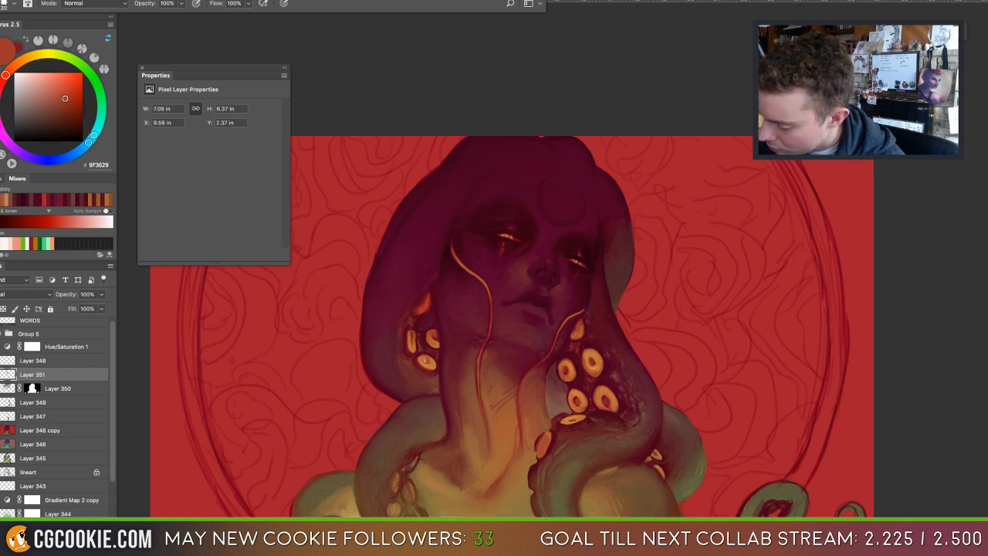
{"action": "left_click", "coordinate": [417, 340], "text": "alt"}
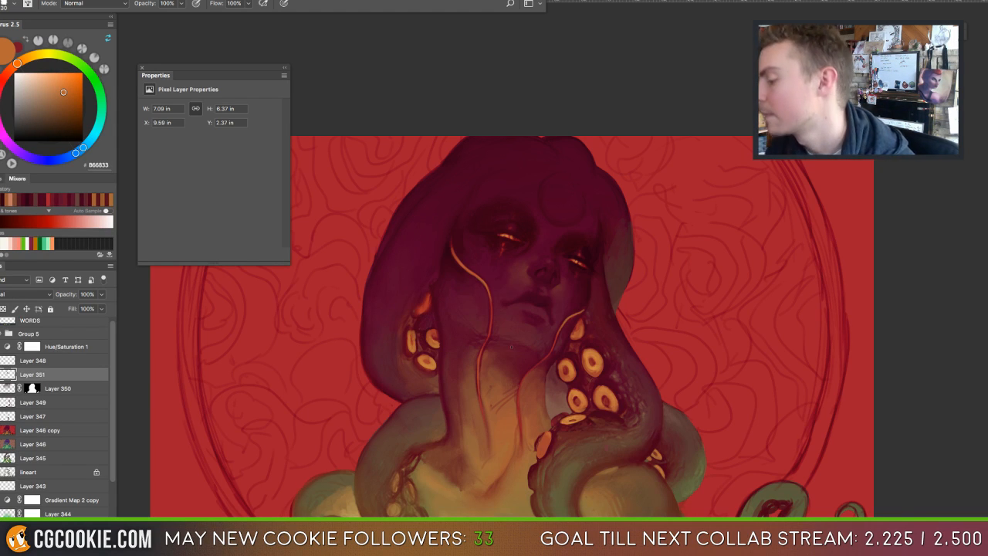
Sample #A32B29 from the top sucker of the left cluster and paint small reddish suckers and shading between the rings.
{"action": "key", "text": "ctrl+minus"}
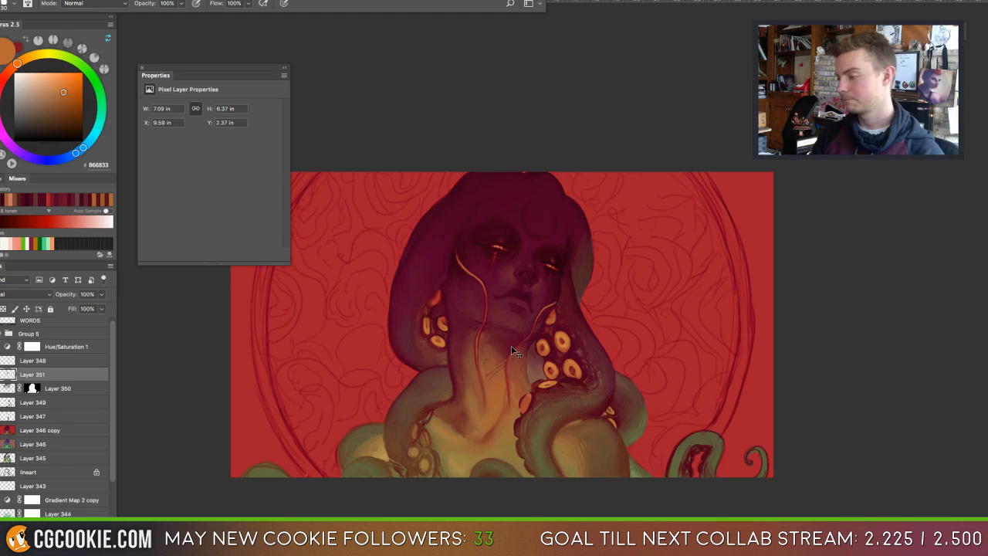
{"action": "key", "text": "ctrl+plus"}
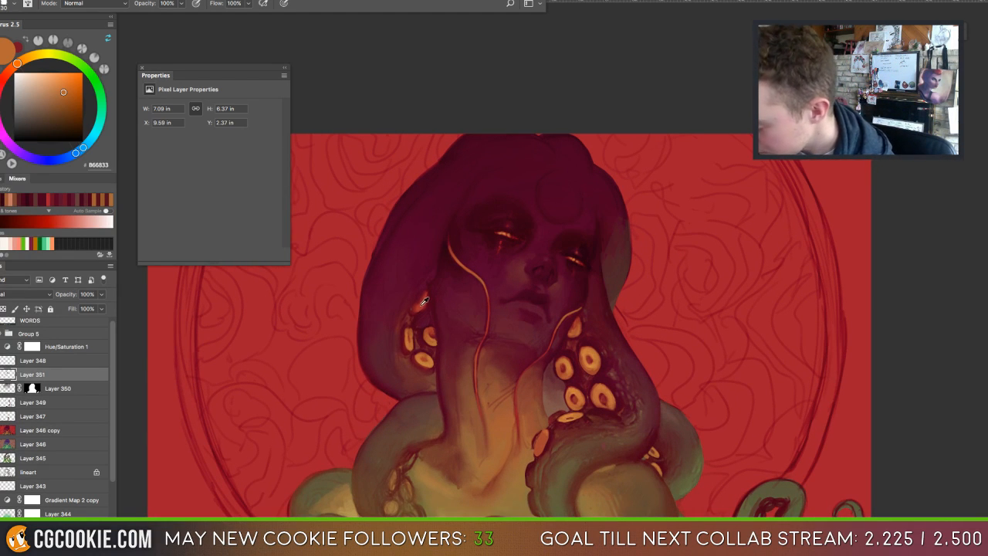
{"action": "left_click", "coordinate": [423, 301], "text": "alt"}
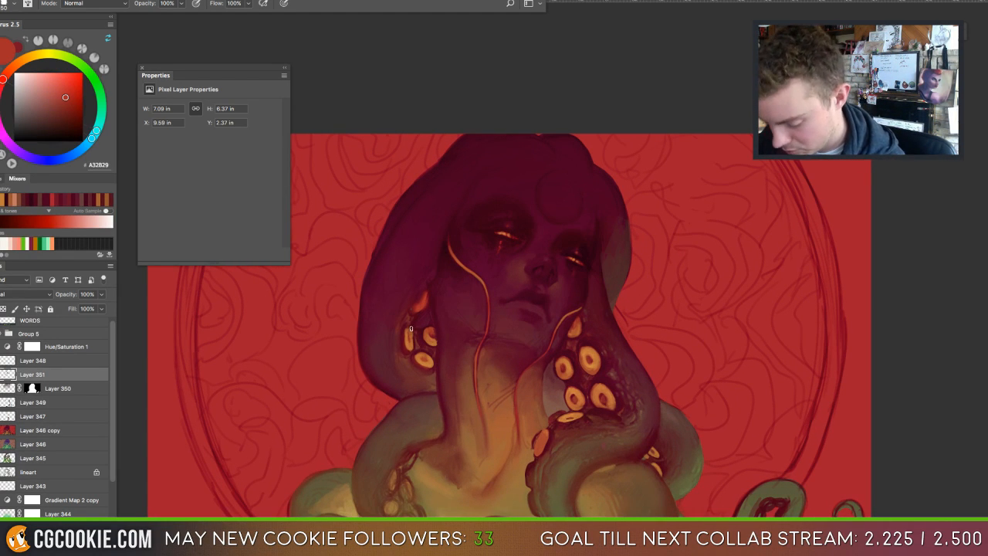
{"action": "mouse_move", "coordinate": [411, 328]}
{"action": "left_mouse_down"}
{"action": "mouse_move", "coordinate": [409, 347]}
{"action": "mouse_move", "coordinate": [427, 339]}
{"action": "left_mouse_up"}
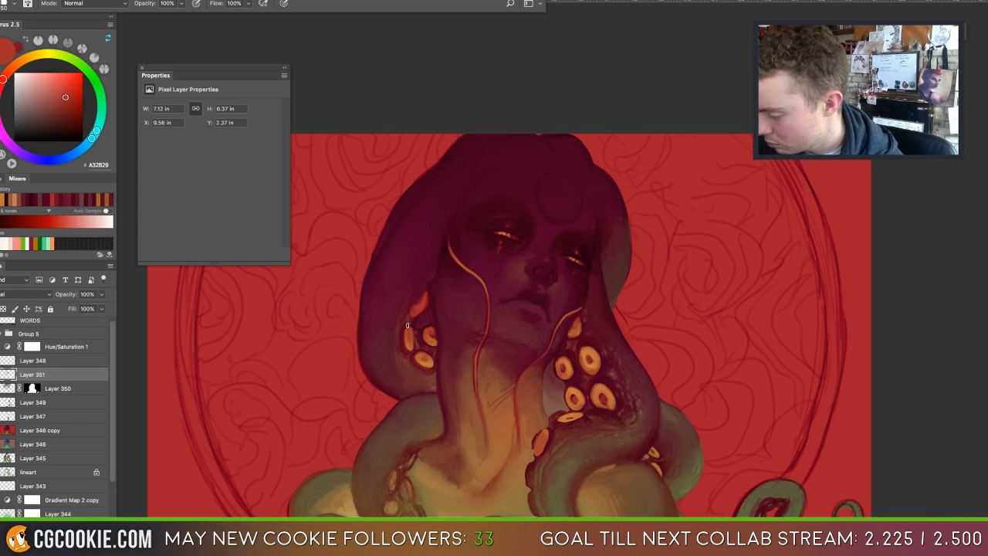
{"action": "mouse_move", "coordinate": [408, 325]}
{"action": "left_mouse_down"}
{"action": "mouse_move", "coordinate": [407, 337]}
{"action": "mouse_move", "coordinate": [417, 328]}
{"action": "left_mouse_up"}
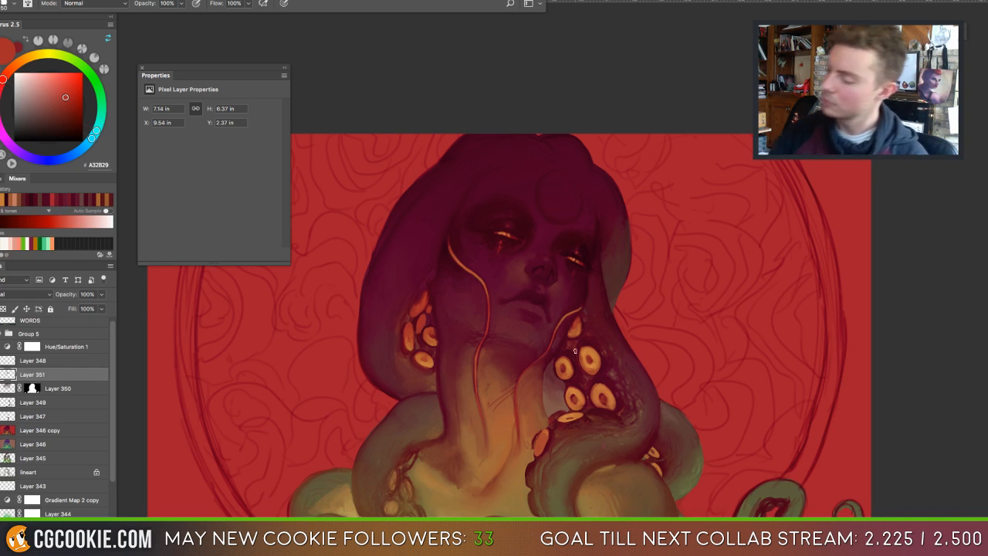
Shade the large suckers on the tentacle right of the neck with #A32B29, and view the painting without the interface.
{"action": "left_click_drag", "start_coordinate": [569, 371], "coordinate": [559, 371]}
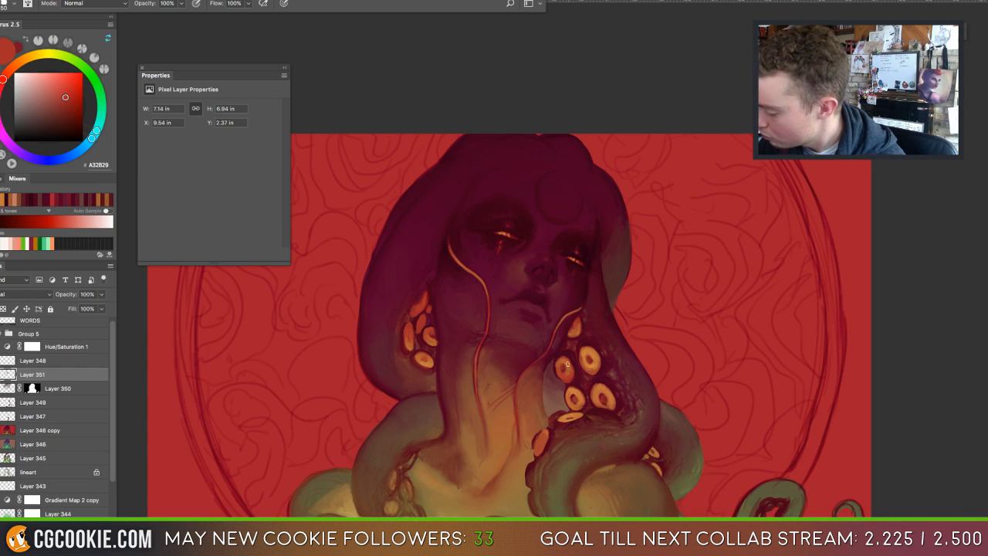
{"action": "left_click_drag", "start_coordinate": [583, 354], "coordinate": [597, 365]}
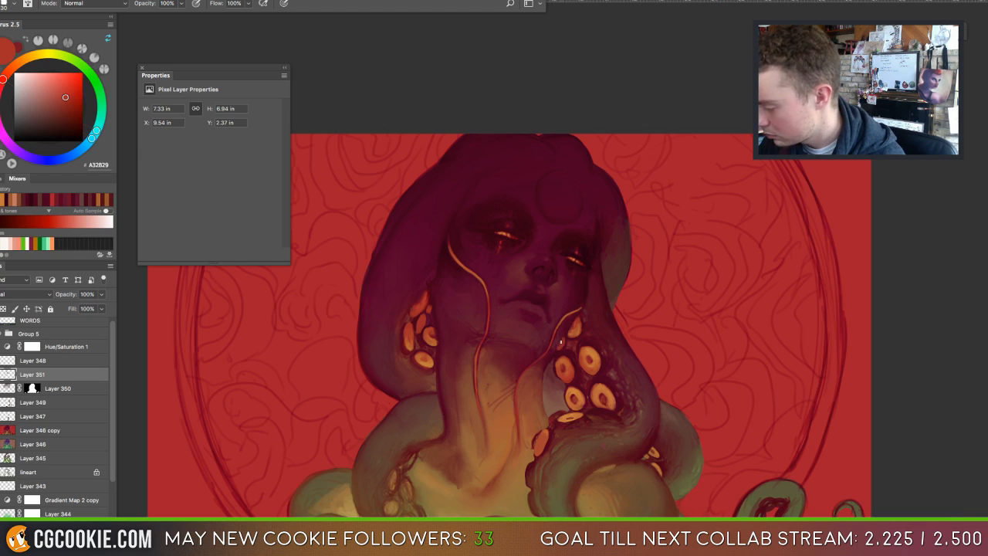
{"action": "key", "text": "e"}
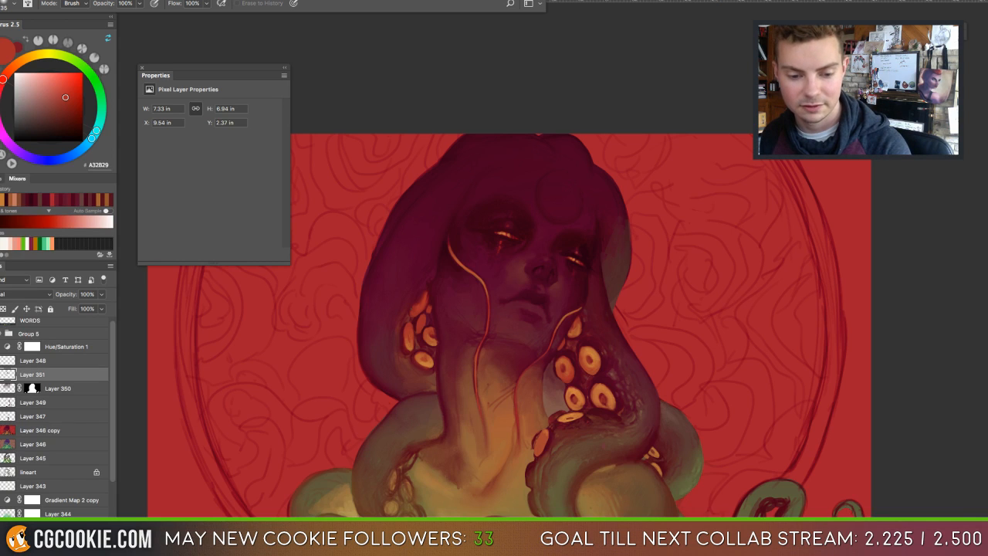
{"action": "key", "text": "Tab"}
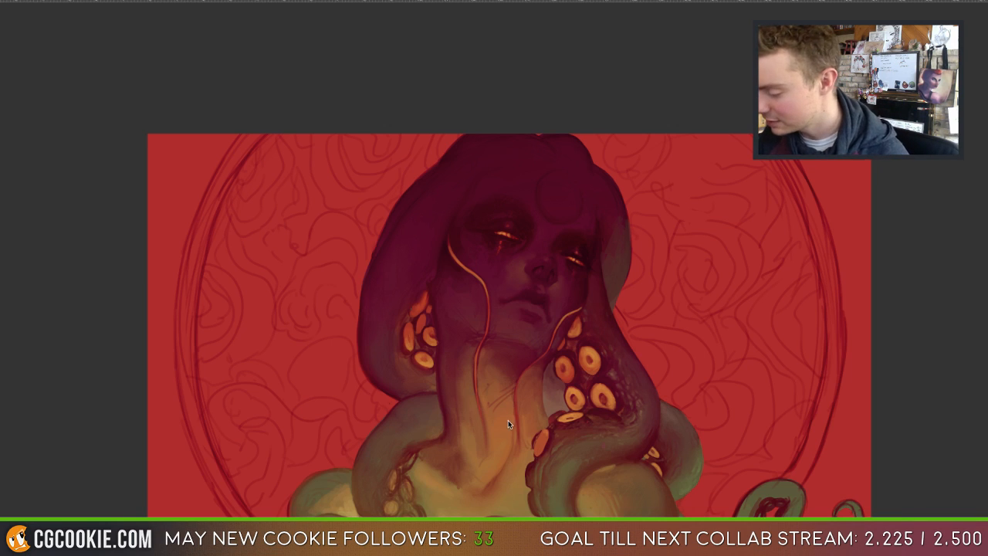
Touch up the neck with sampled #A55832 and darken its shadow edge beside the left tentacle with #510321.
{"action": "key", "text": "Tab"}
{"action": "key", "text": "b"}
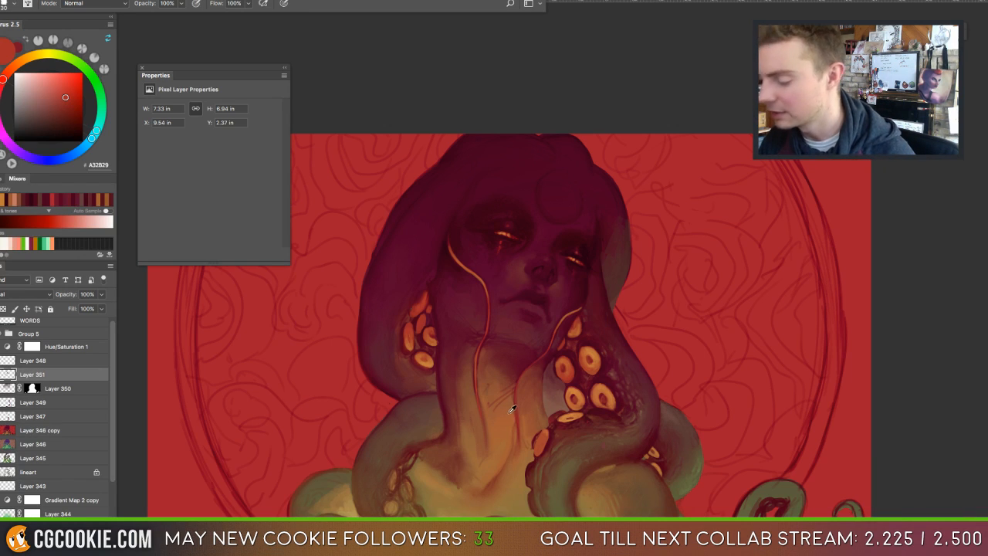
{"action": "left_click", "coordinate": [508, 410], "text": "alt"}
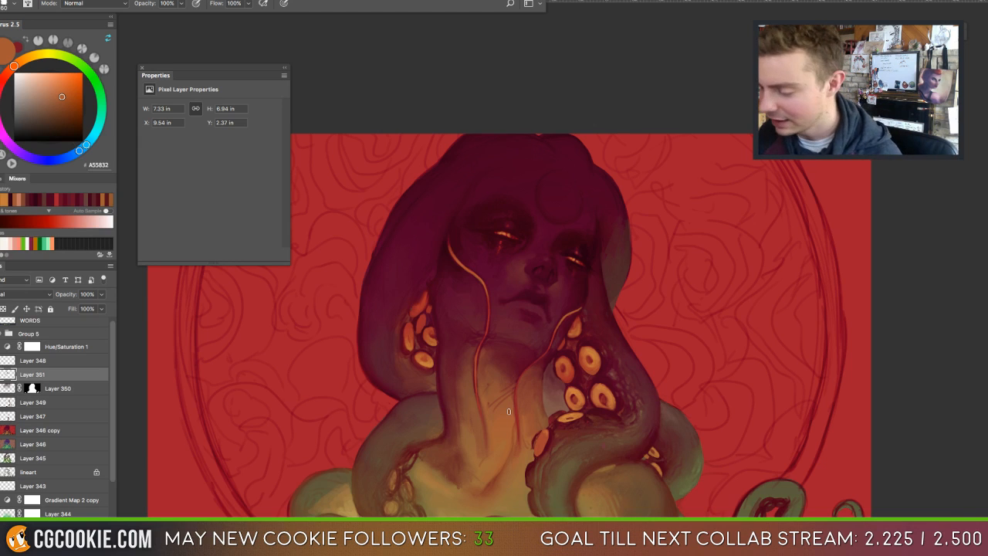
{"action": "left_click", "coordinate": [443, 401], "text": "alt"}
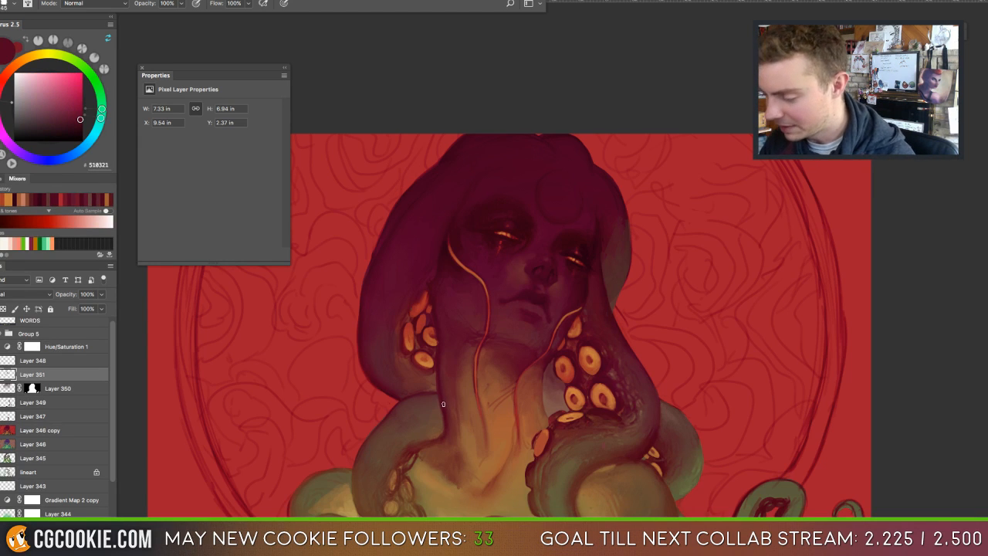
{"action": "left_click_drag", "start_coordinate": [444, 429], "coordinate": [441, 435]}
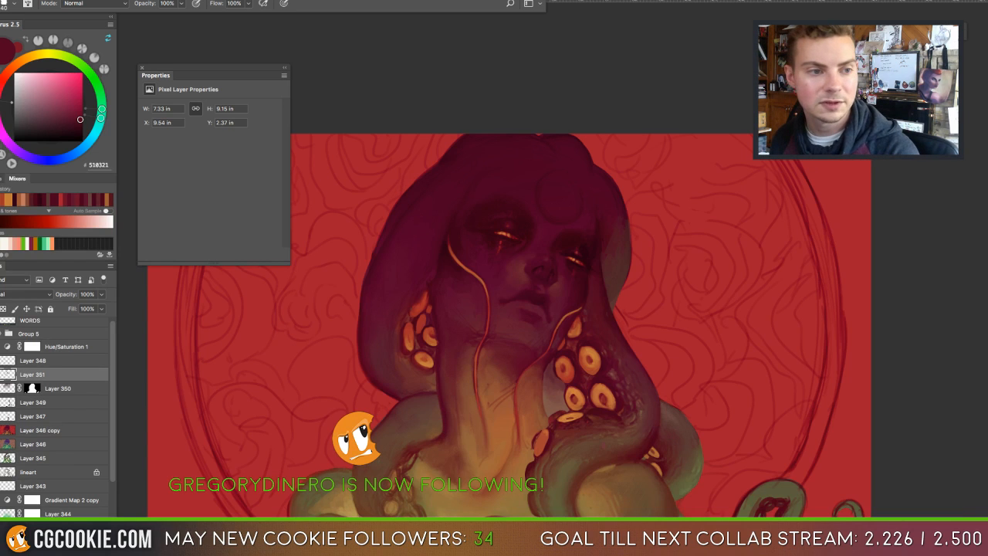
Check the painting without the interface, and paint #7C5332 texture strokes on the tentacle left of the neck.
{"action": "key", "text": "Tab"}
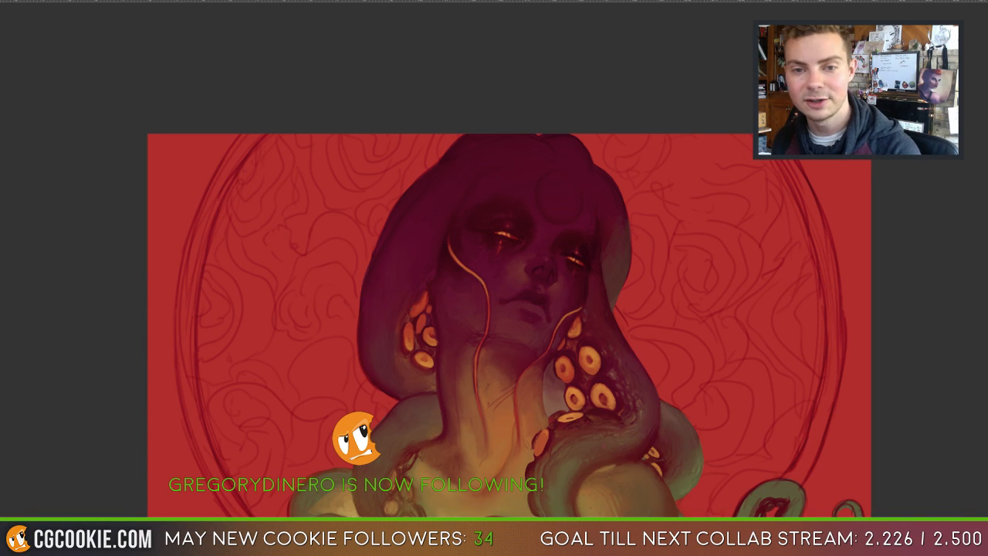
{"action": "key", "text": "Tab"}
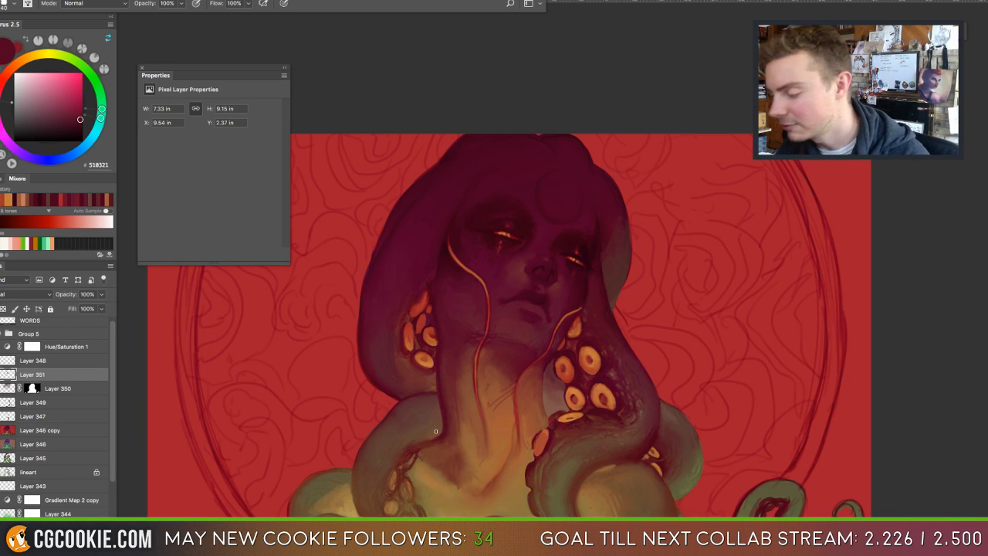
{"action": "left_click", "coordinate": [436, 432], "text": "alt"}
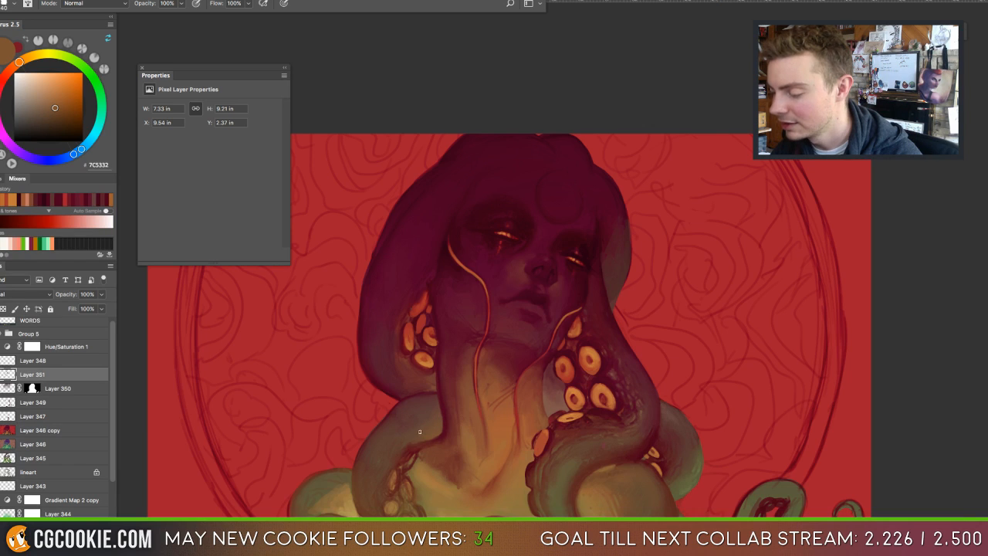
{"action": "mouse_move", "coordinate": [414, 429]}
{"action": "left_mouse_down"}
{"action": "mouse_move", "coordinate": [384, 466]}
{"action": "mouse_move", "coordinate": [415, 436]}
{"action": "left_mouse_up"}
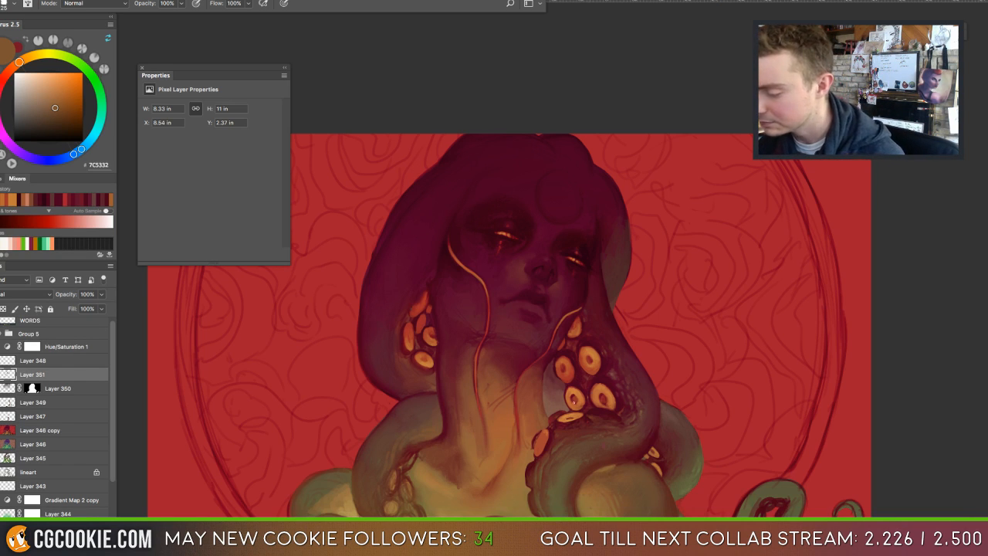
Refine the shading around the suckers beside the neck with sampled #5C3033, #500E27, #794732 and #6A1223, mainly below the left cluster.
{"action": "left_click", "coordinate": [556, 369], "text": "alt"}
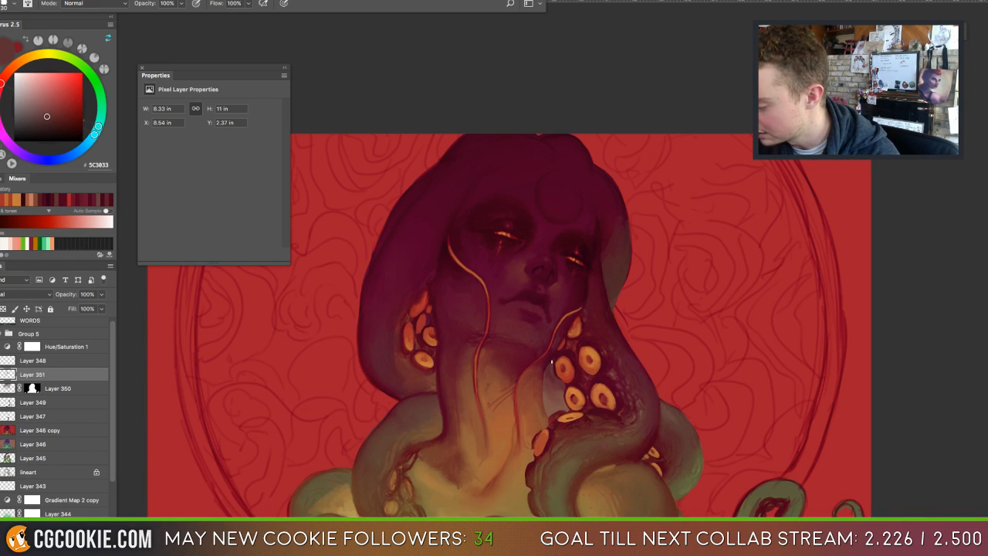
{"action": "left_click", "coordinate": [415, 403], "text": "alt"}
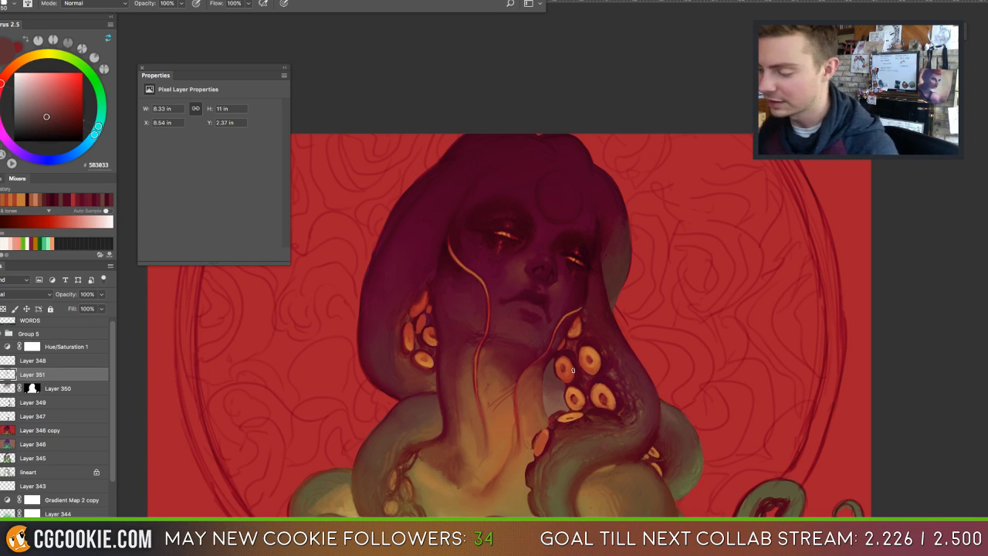
{"action": "left_click", "coordinate": [425, 394], "text": "alt"}
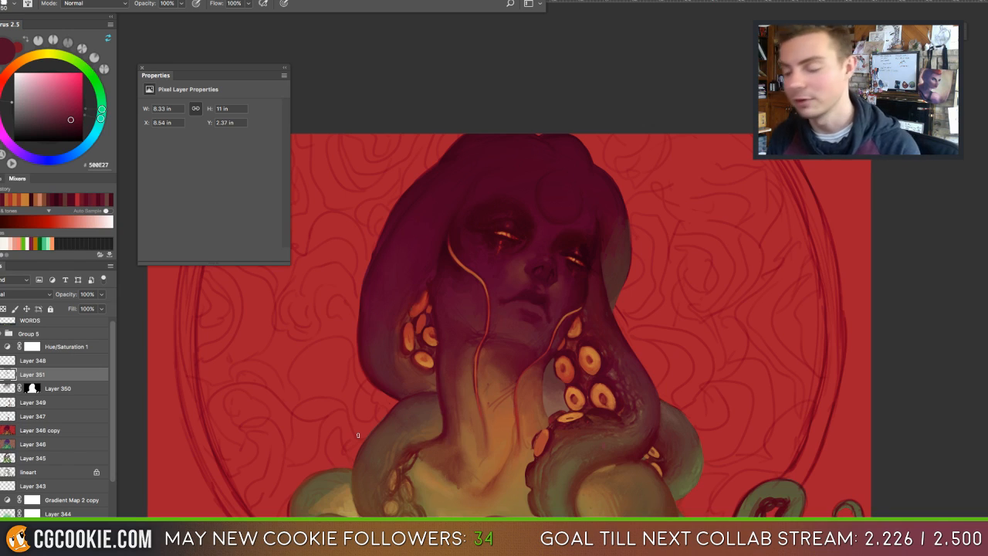
{"action": "left_click", "coordinate": [436, 385], "text": "alt"}
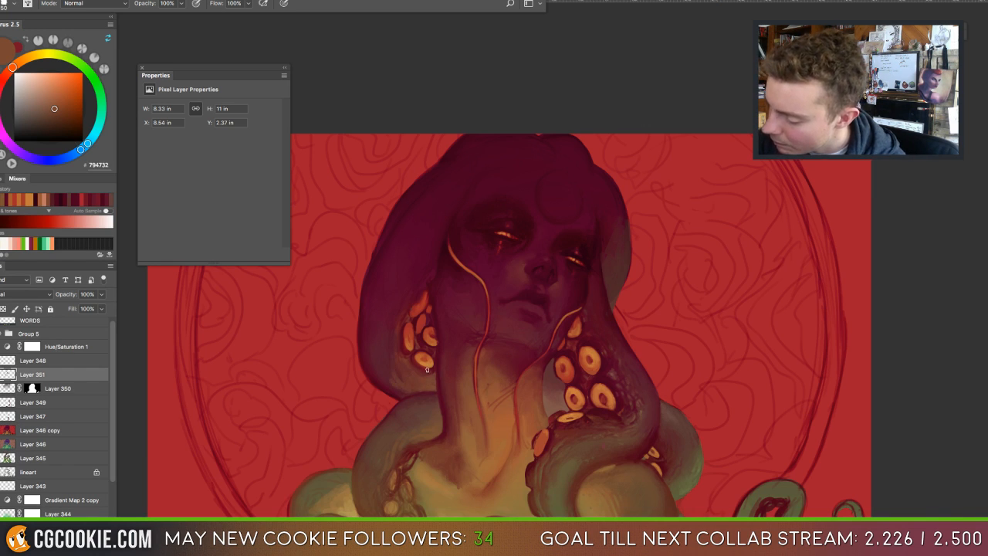
{"action": "left_click", "coordinate": [412, 363], "text": "alt"}
{"action": "left_click", "coordinate": [423, 372], "text": "alt"}
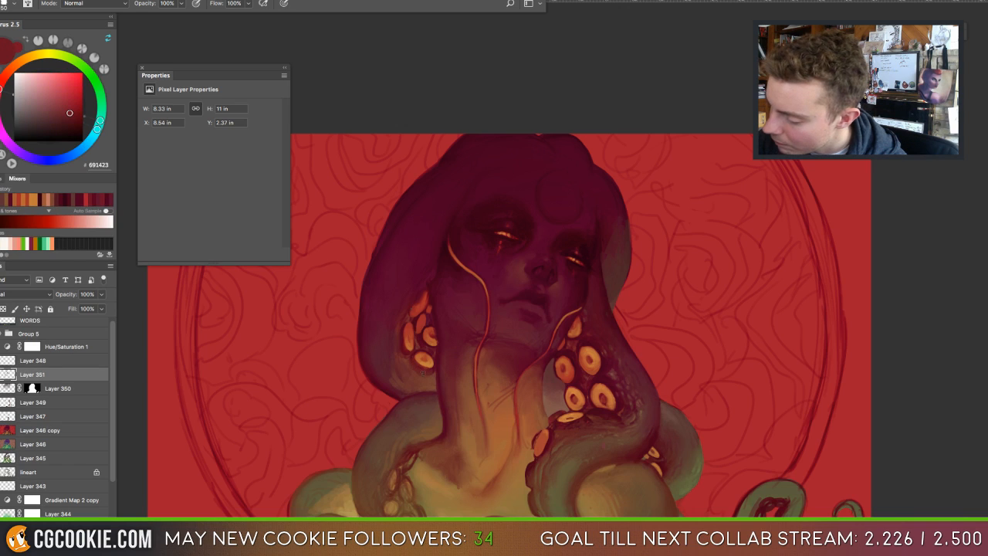
{"action": "left_click", "coordinate": [415, 360], "text": "alt"}
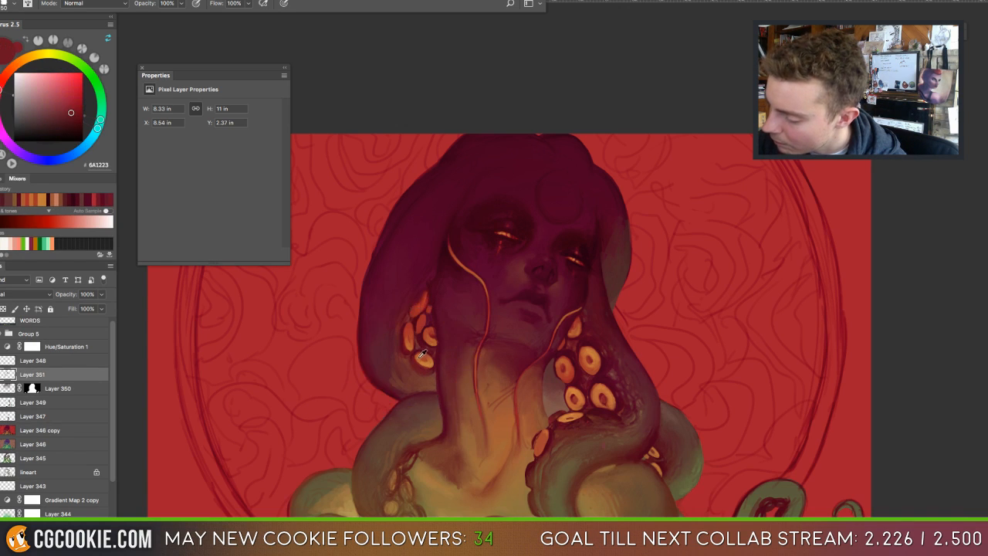
Sample #A16236 and #A16036 from the neck beside the right tentacle and clean up the skin there with the Brush.
{"action": "key", "text": "l"}
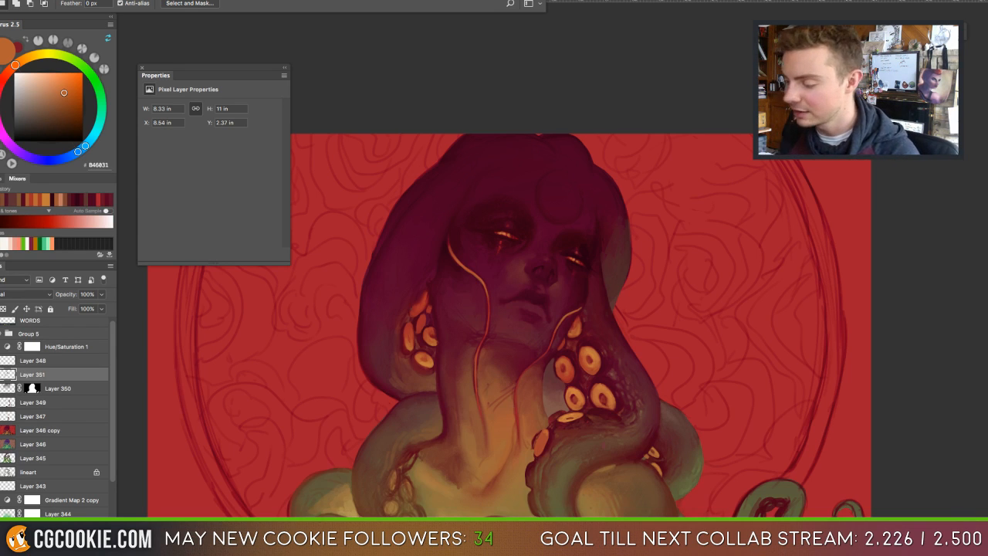
{"action": "key", "text": "b"}
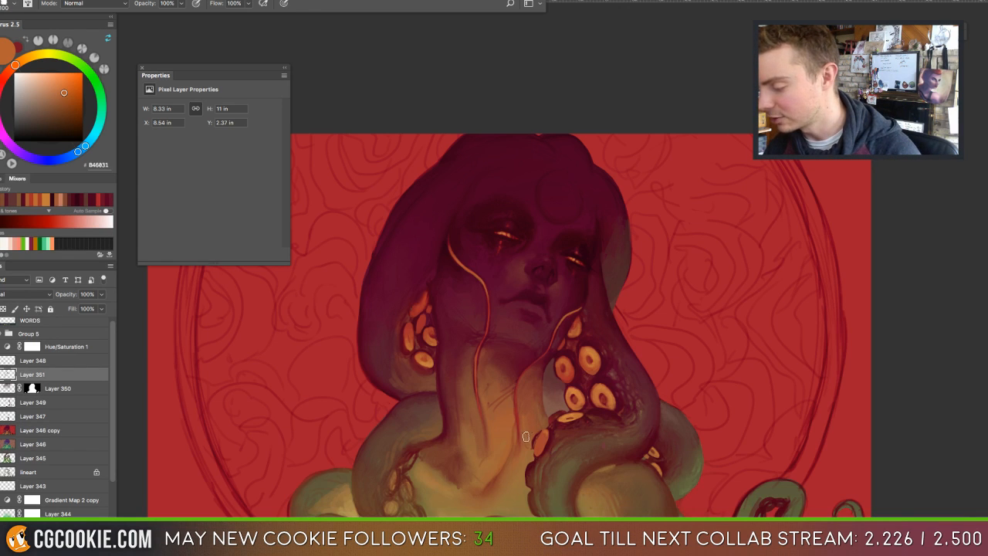
{"action": "left_click", "coordinate": [526, 437], "text": "alt"}
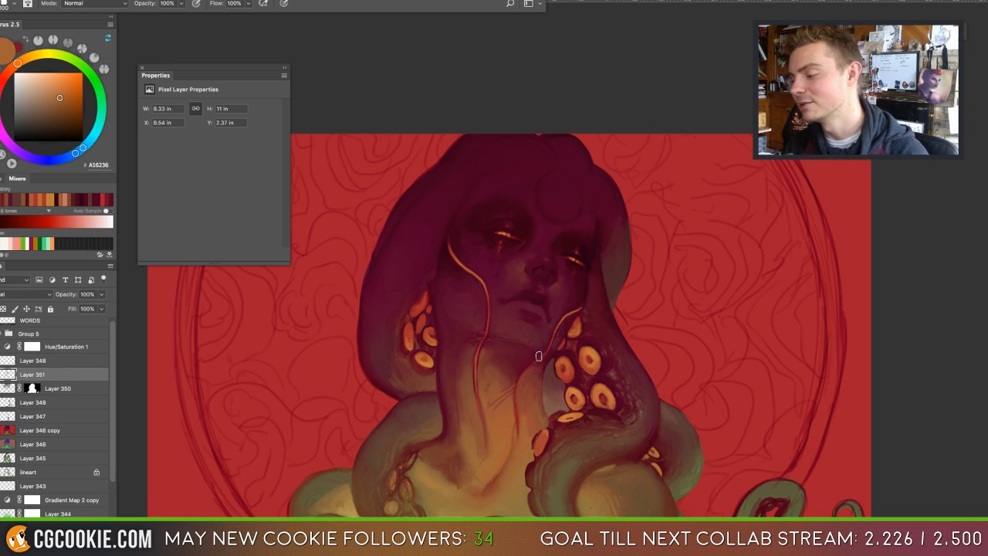
{"action": "left_click", "coordinate": [527, 427], "text": "alt"}
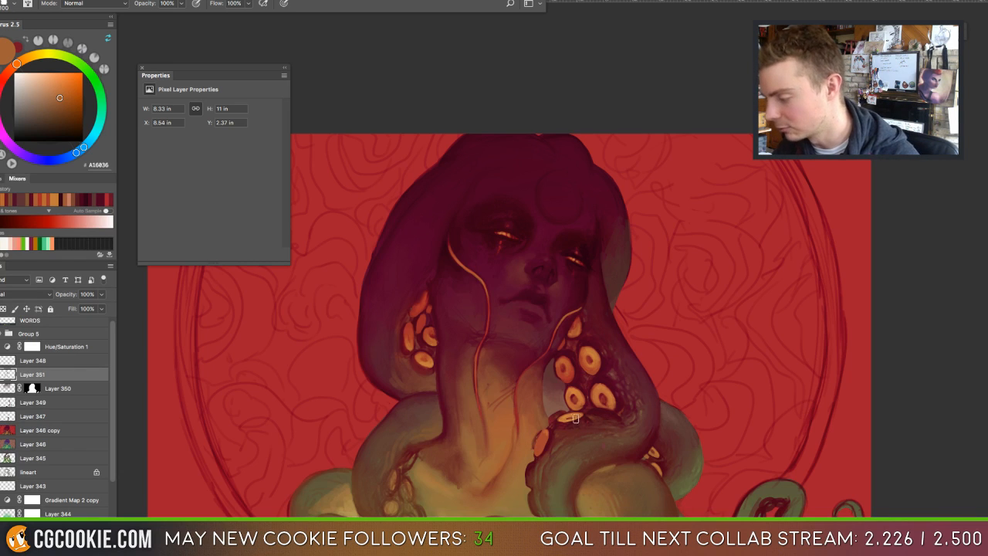
Shade the inside of the outermost sucker right of the neck with #4F021D and refine its rim with #9C5633 and #AA5331.
{"action": "left_click", "coordinate": [548, 429], "text": "alt"}
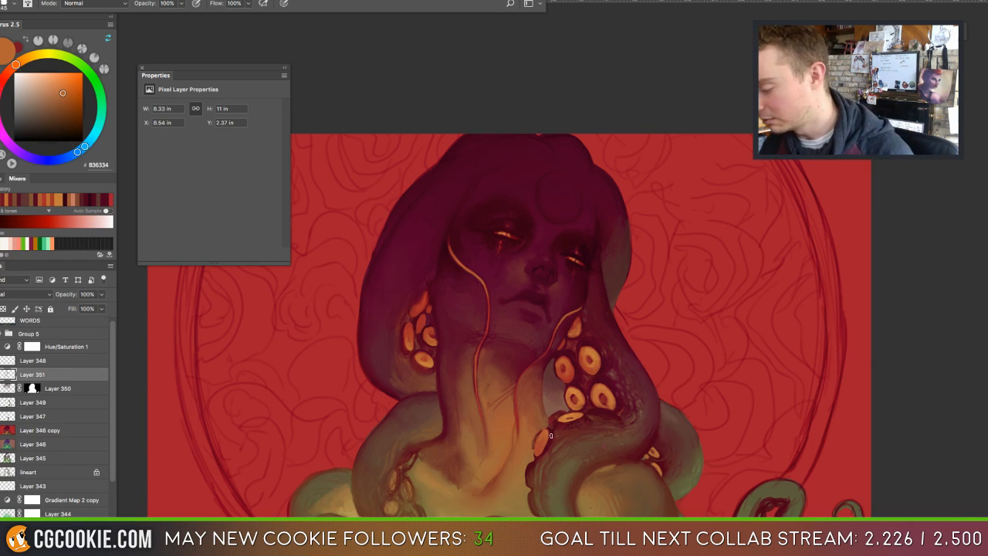
{"action": "left_click", "coordinate": [549, 433], "text": "alt"}
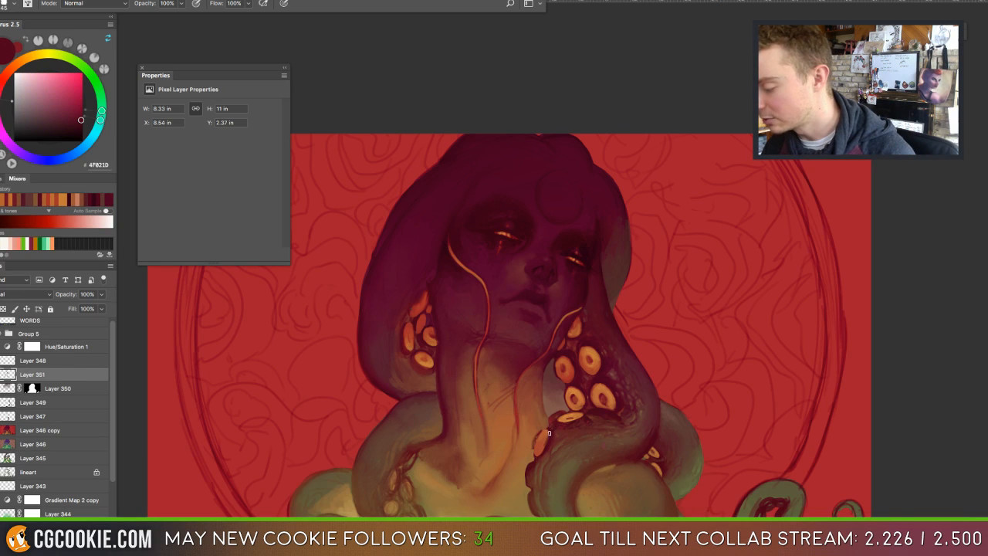
{"action": "mouse_move", "coordinate": [548, 433]}
{"action": "left_mouse_down"}
{"action": "mouse_move", "coordinate": [537, 454]}
{"action": "mouse_move", "coordinate": [544, 441]}
{"action": "left_mouse_up"}
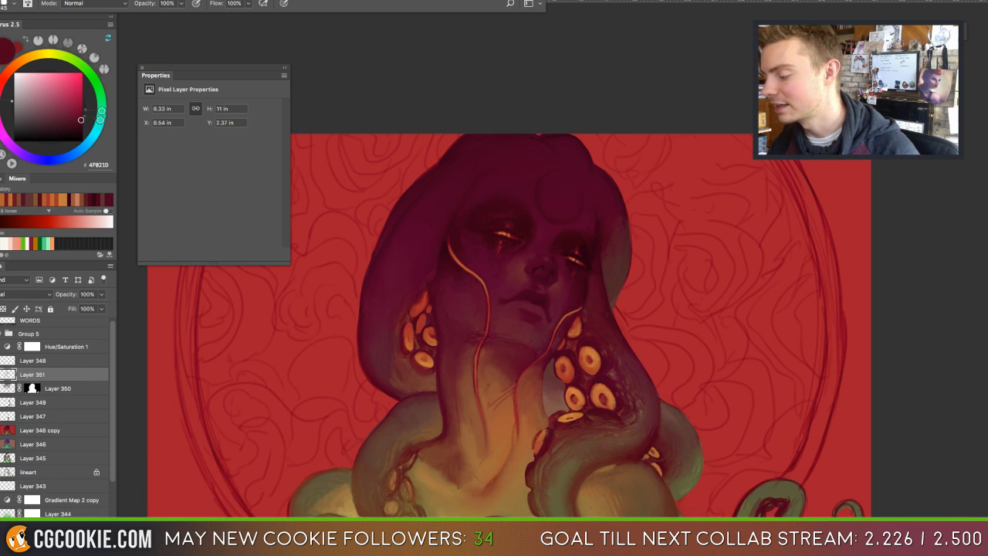
{"action": "right_click", "coordinate": [540, 443]}
{"action": "left_click", "coordinate": [539, 449]}
{"action": "key", "text": "["}
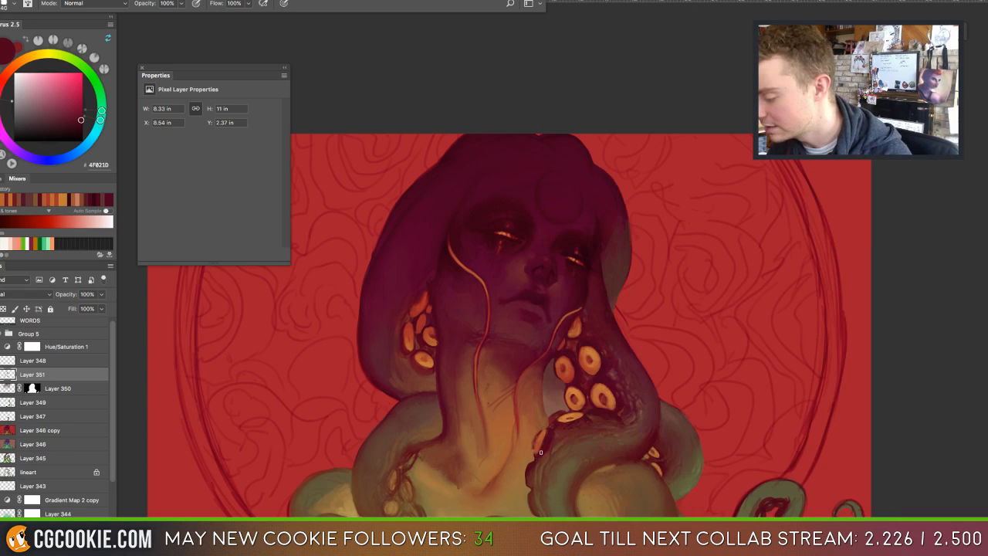
{"action": "left_click_drag", "start_coordinate": [534, 453], "coordinate": [542, 429]}
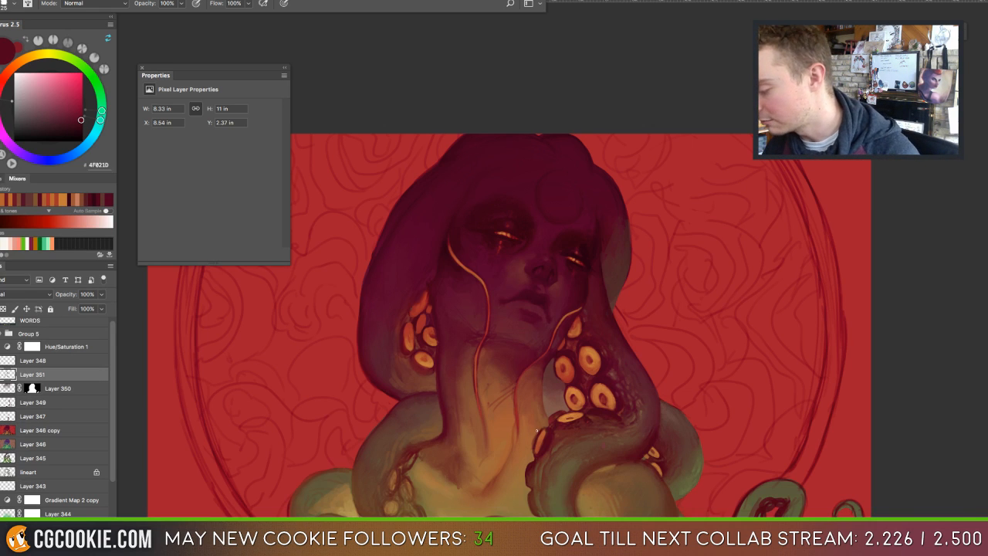
{"action": "left_click", "coordinate": [536, 432], "text": "alt"}
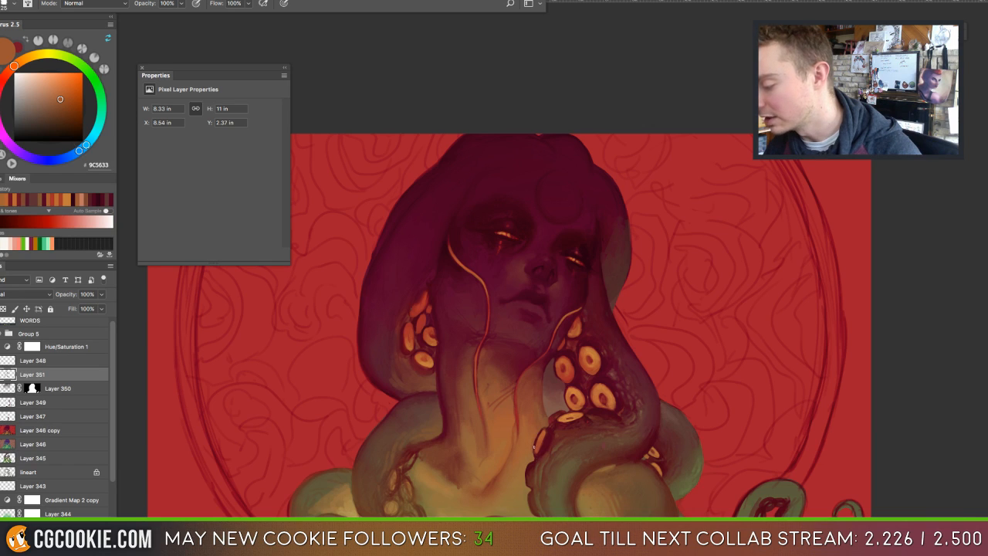
{"action": "left_click", "coordinate": [536, 445], "text": "alt"}
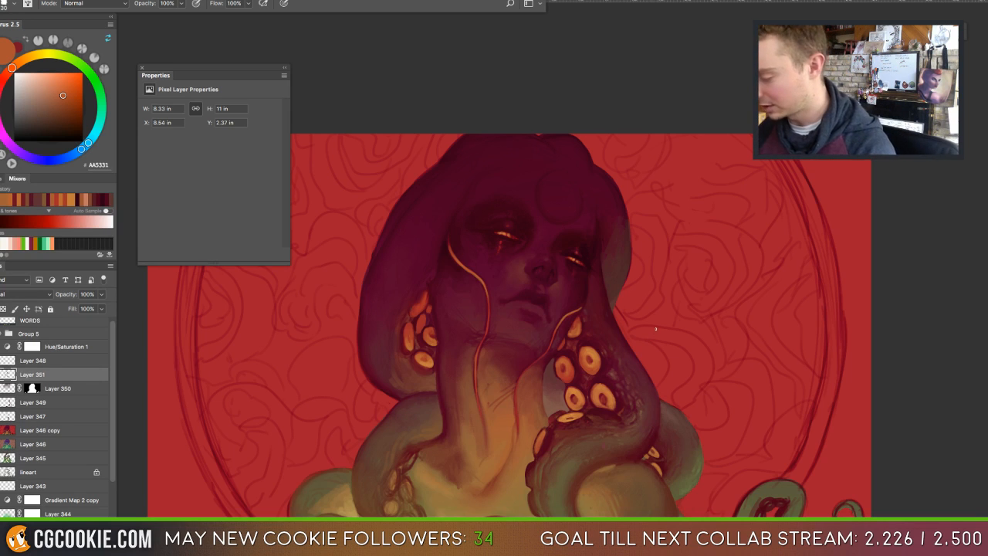
{"action": "left_click_drag", "start_coordinate": [698, 227], "coordinate": [596, 452]}
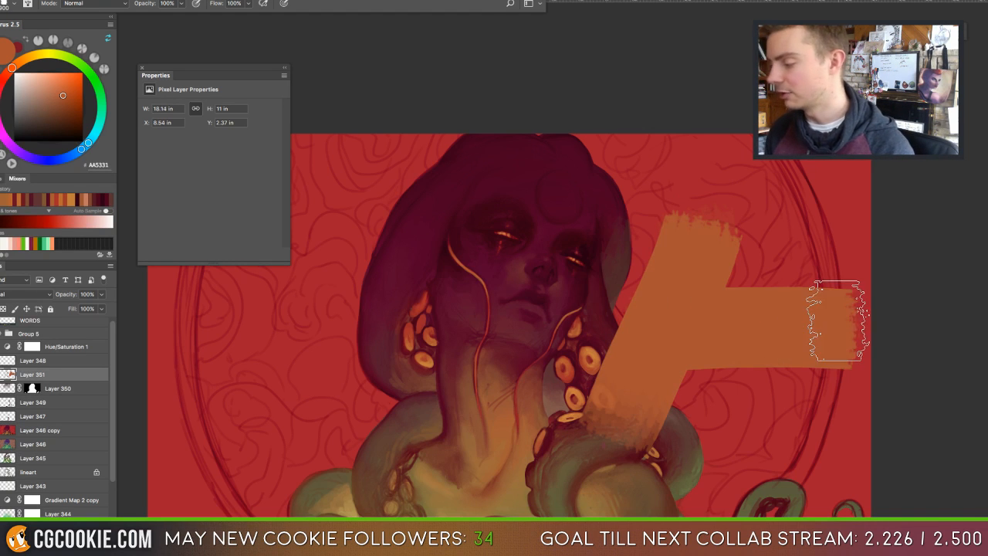
{"action": "key", "text": "ctrl+z"}
{"action": "key", "text": "ctrl+z"}
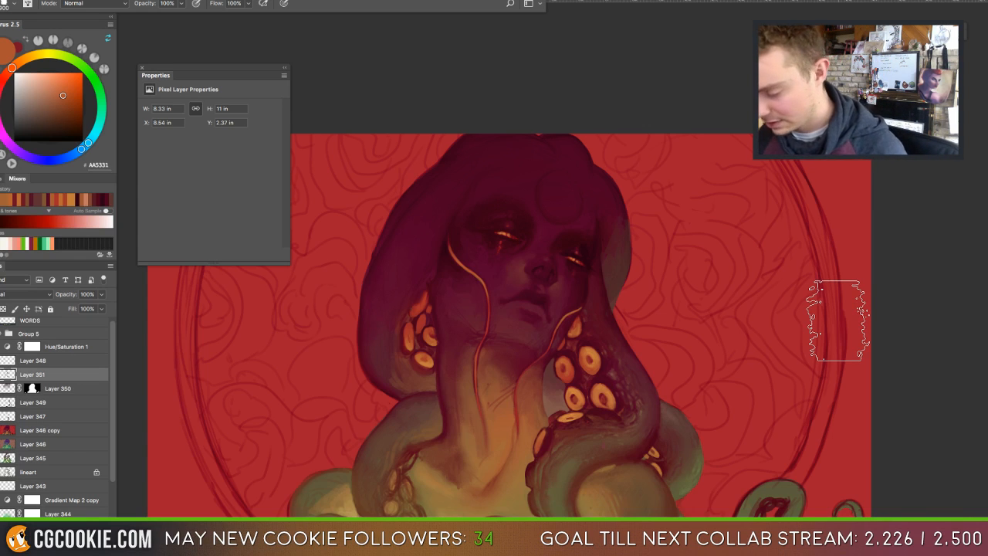
Reduce the brush to 25, detail the tentacle left of the neck with #5F3F38, and add dark red shading above the left sucker cluster.
{"action": "key", "text": "["}
{"action": "key", "text": "["}
{"action": "key", "text": "["}
{"action": "key", "text": "["}
{"action": "key", "text": "["}
{"action": "key", "text": "["}
{"action": "key", "text": "["}
{"action": "key", "text": "["}
{"action": "key", "text": "["}
{"action": "key", "text": "["}
{"action": "key", "text": "["}
{"action": "key", "text": "["}
{"action": "key", "text": "["}
{"action": "key", "text": "["}
{"action": "key", "text": "["}
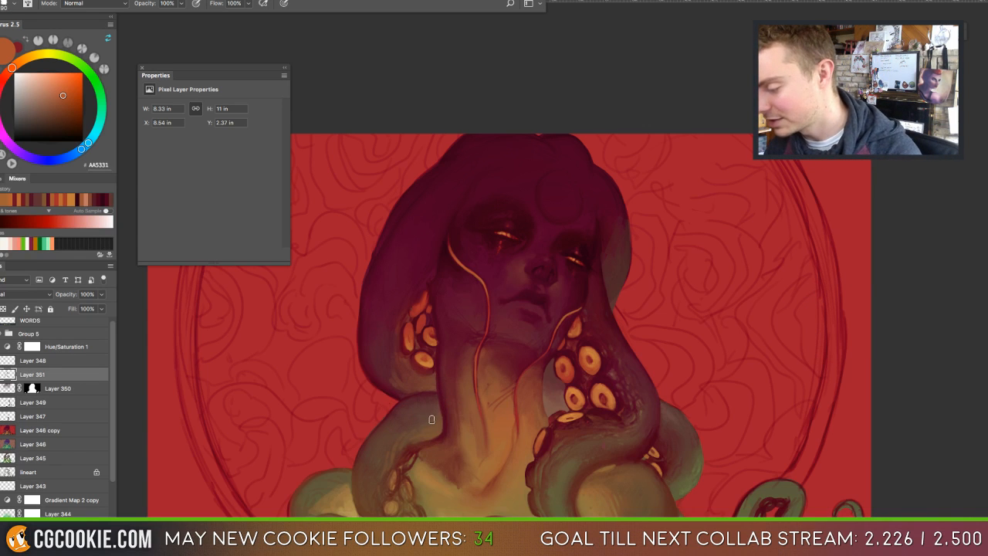
{"action": "key", "text": "["}
{"action": "key", "text": "["}
{"action": "key", "text": "["}
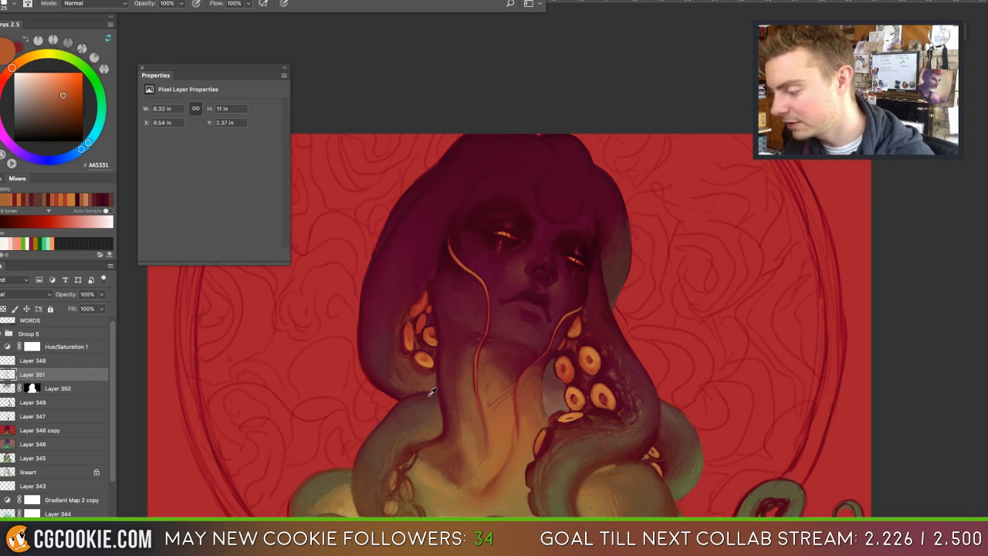
{"action": "left_click", "coordinate": [433, 426], "text": "alt"}
{"action": "left_click", "coordinate": [429, 426], "text": "alt"}
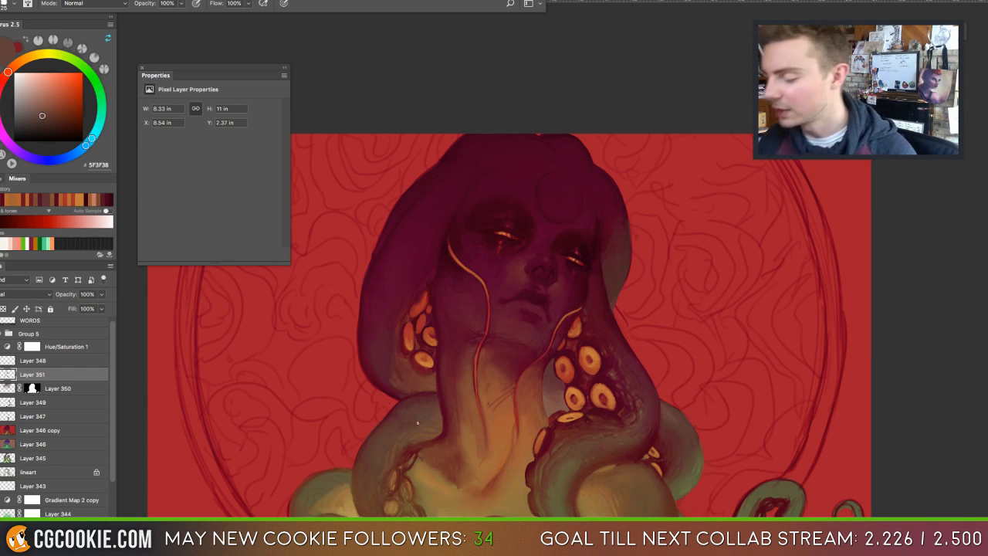
{"action": "left_click", "coordinate": [401, 355], "text": "alt"}
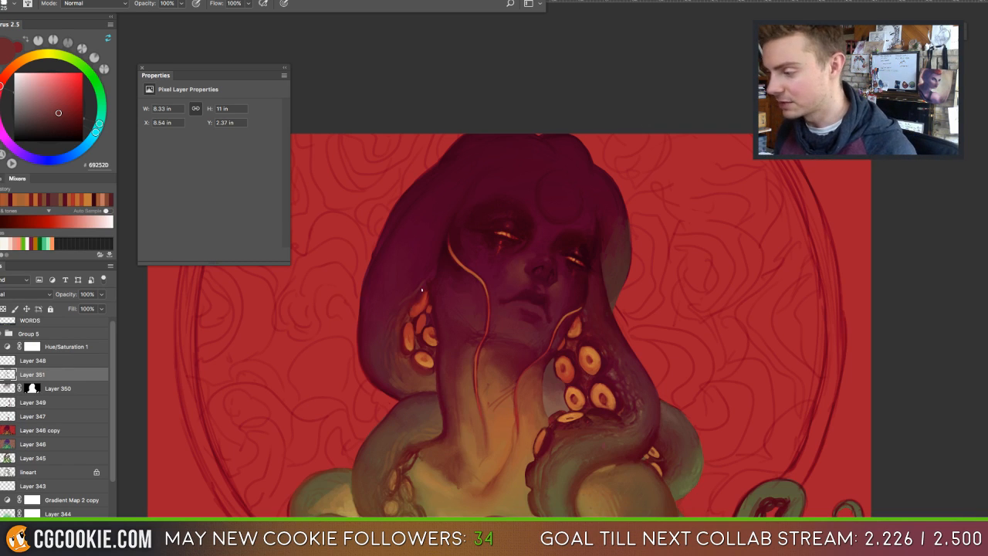
Examine the whole painting with the interface hidden, then bring the interface back.
{"action": "left_click_drag", "start_coordinate": [587, 241], "coordinate": [583, 198]}
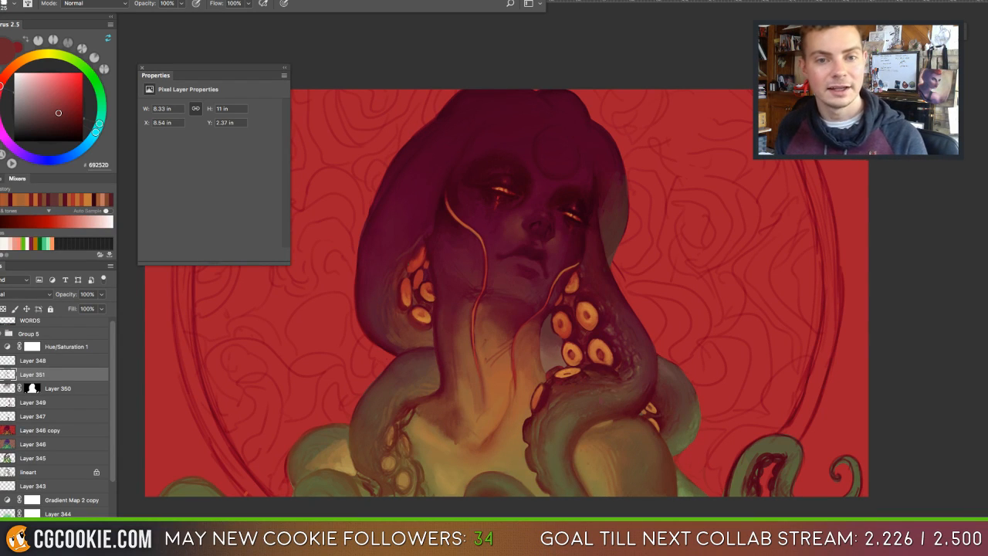
{"action": "key", "text": "Tab"}
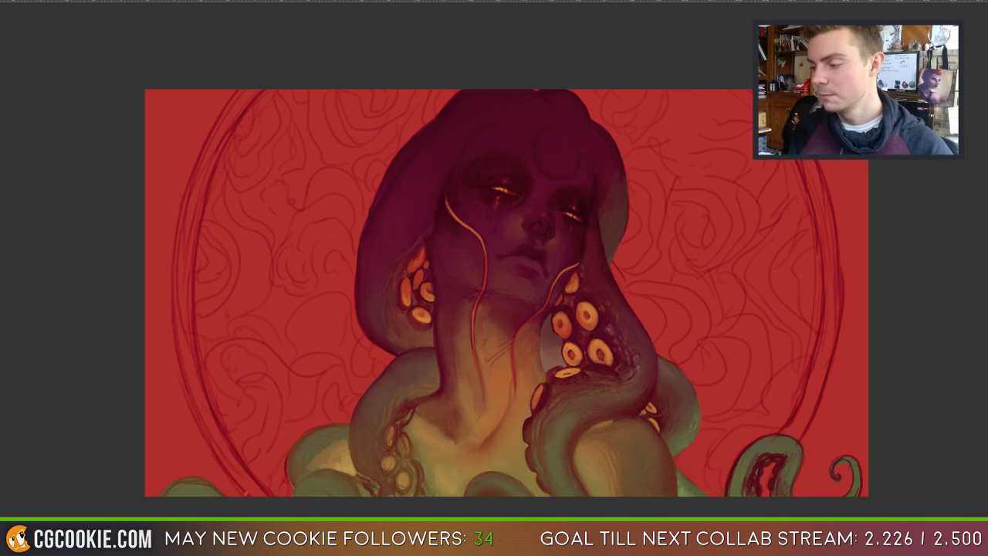
{"action": "key", "text": "Tab"}
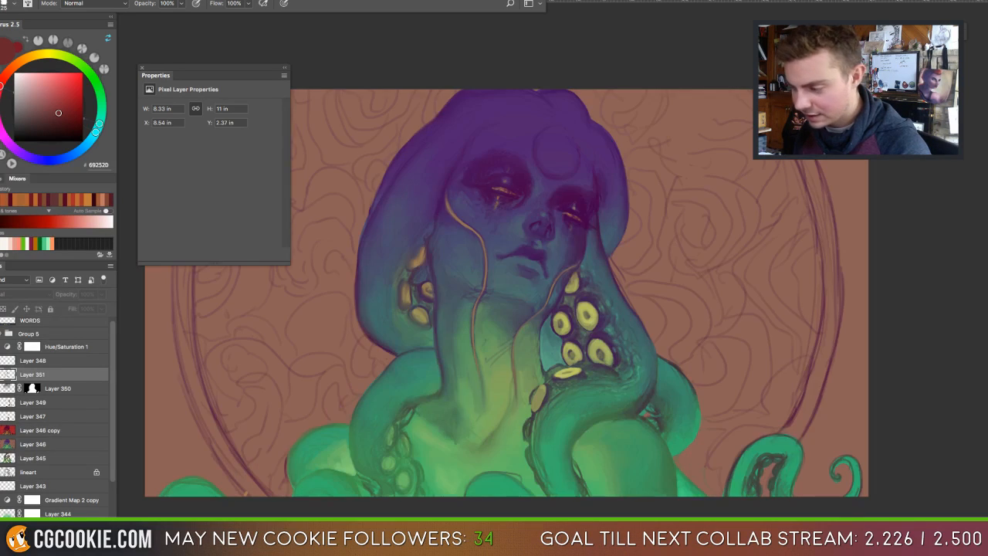
Review the painting's early stages by switching layer visibility through the line art, the underneath colour layers and the gradient-mapped colours.
{"action": "scroll", "coordinate": [54, 417], "scroll_direction": "down", "scroll_amount": 3}
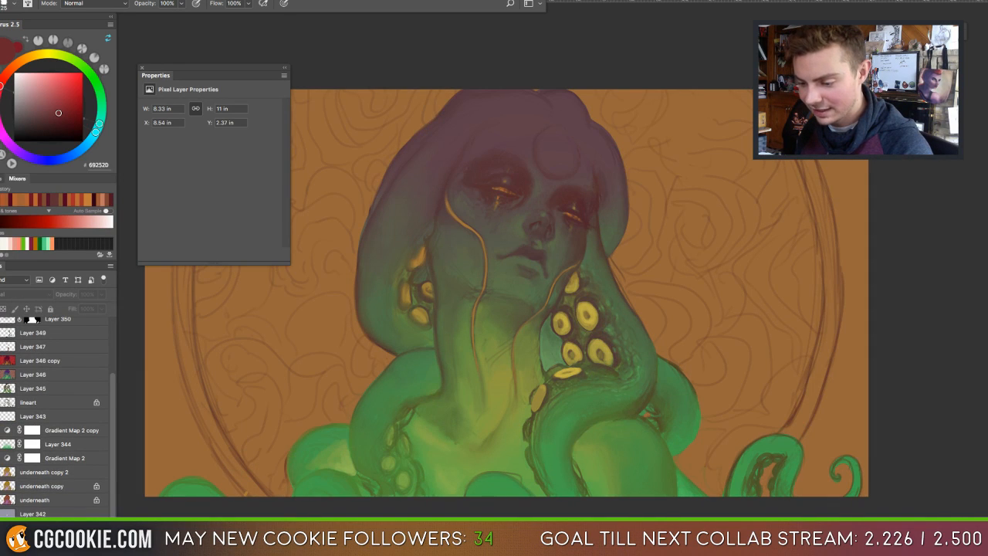
{"action": "key", "text": "super+"}
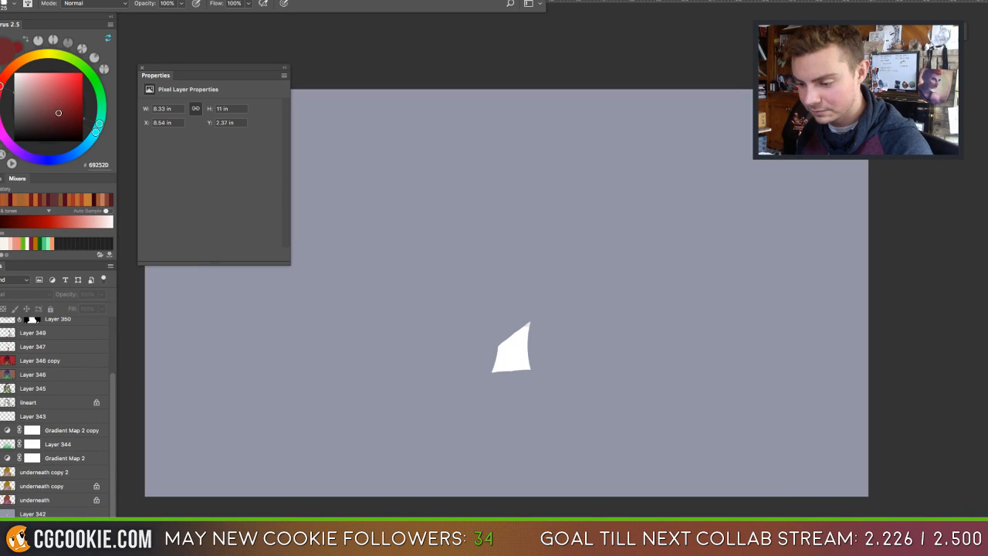
{"action": "key", "text": "super+"}
{"action": "key", "text": "super+"}
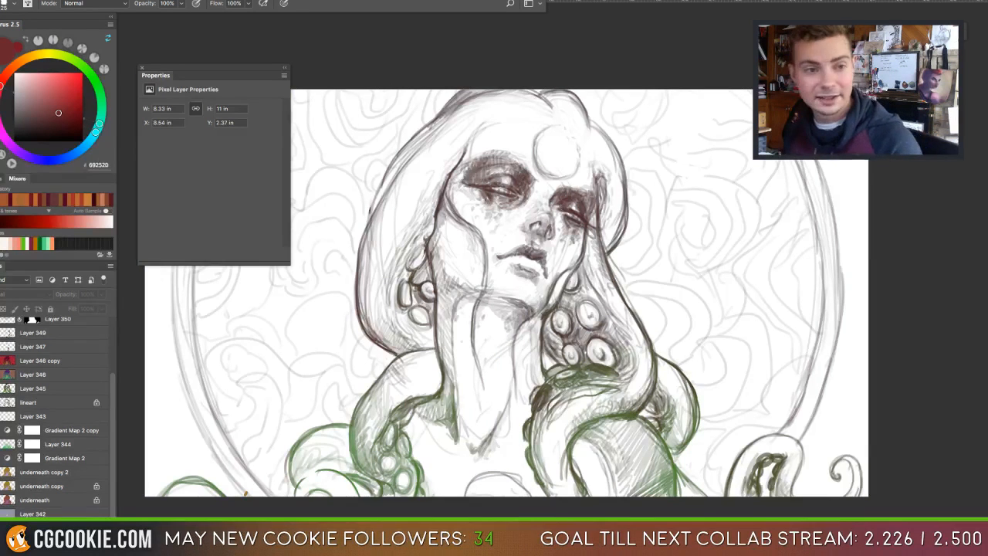
{"action": "key", "text": "super+"}
{"action": "key", "text": "super+"}
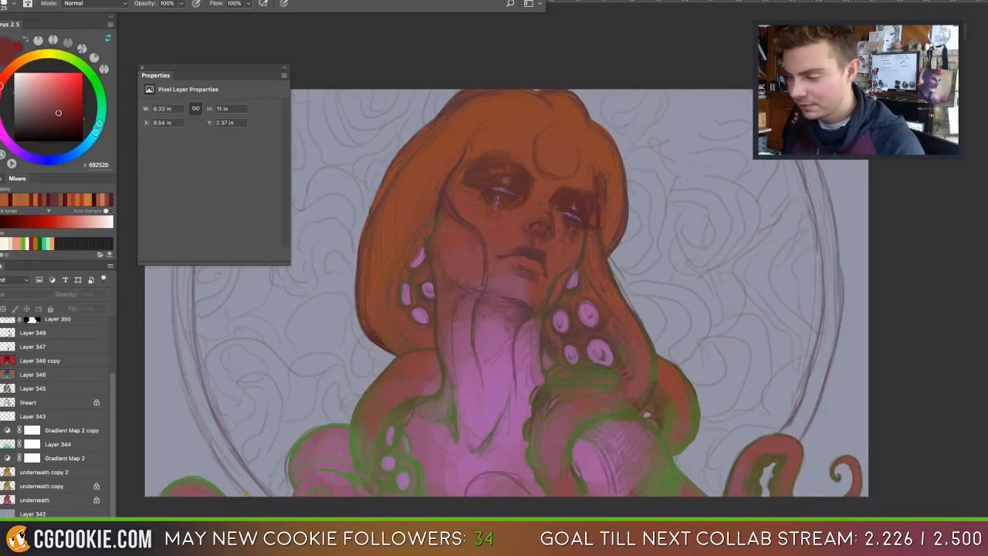
{"action": "key", "text": "super+"}
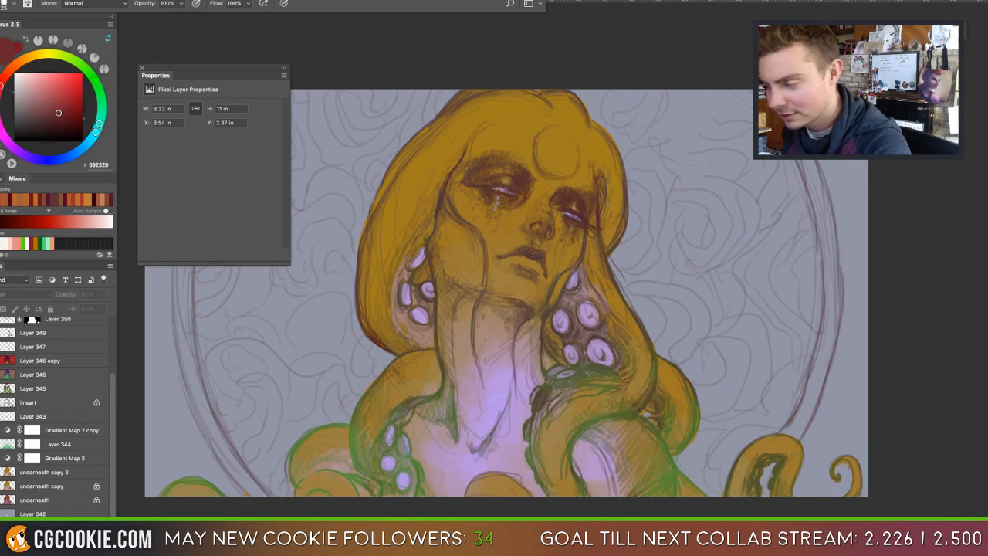
{"action": "key", "text": "super+"}
{"action": "key", "text": "super+"}
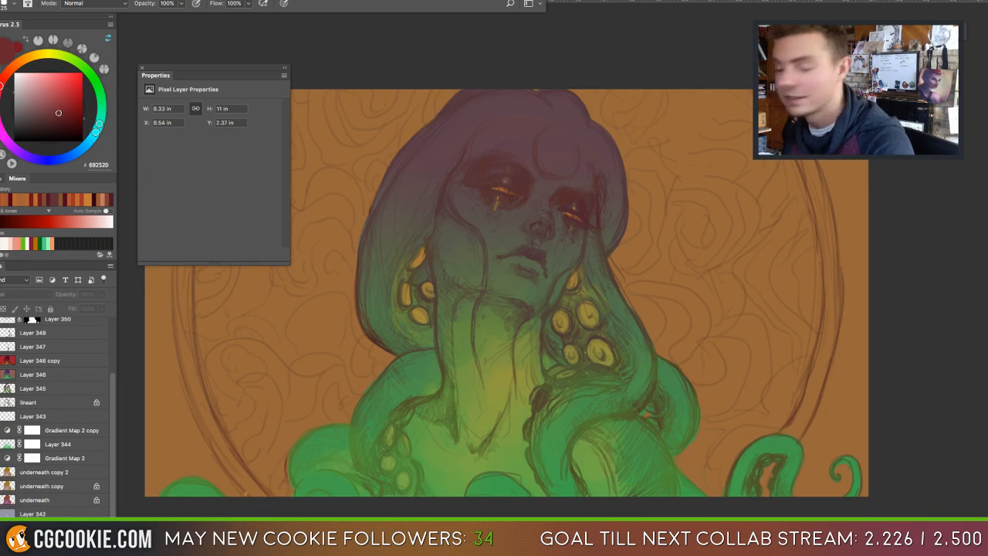
Compare the gradient map colours, the Layer 345 paint and the line art by toggling their visibility, and finish with Layer 346 shown.
{"action": "left_click", "coordinate": [1, 429]}
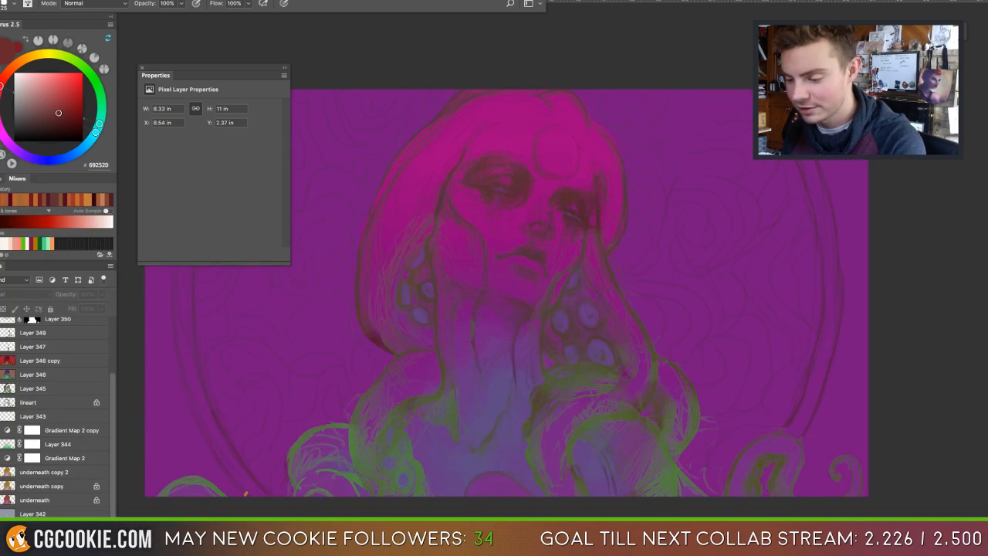
{"action": "key", "text": "super+"}
{"action": "key", "text": "super+"}
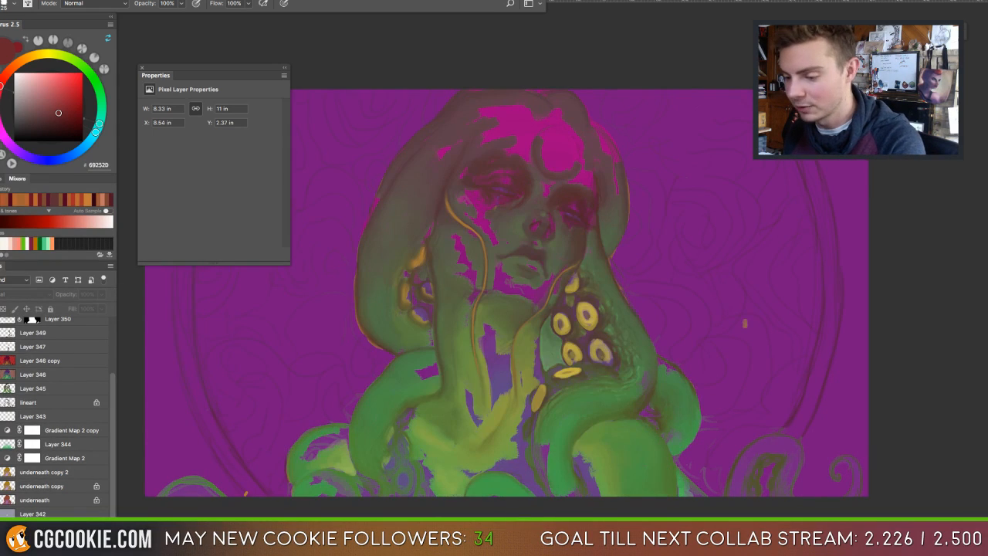
{"action": "key", "text": "super+"}
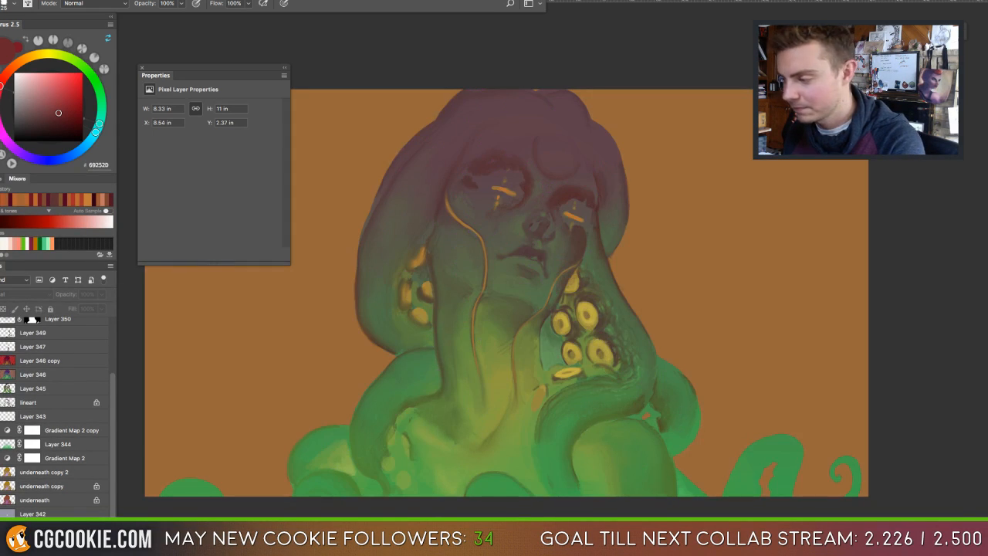
{"action": "key", "text": "super+"}
{"action": "key", "text": "super+"}
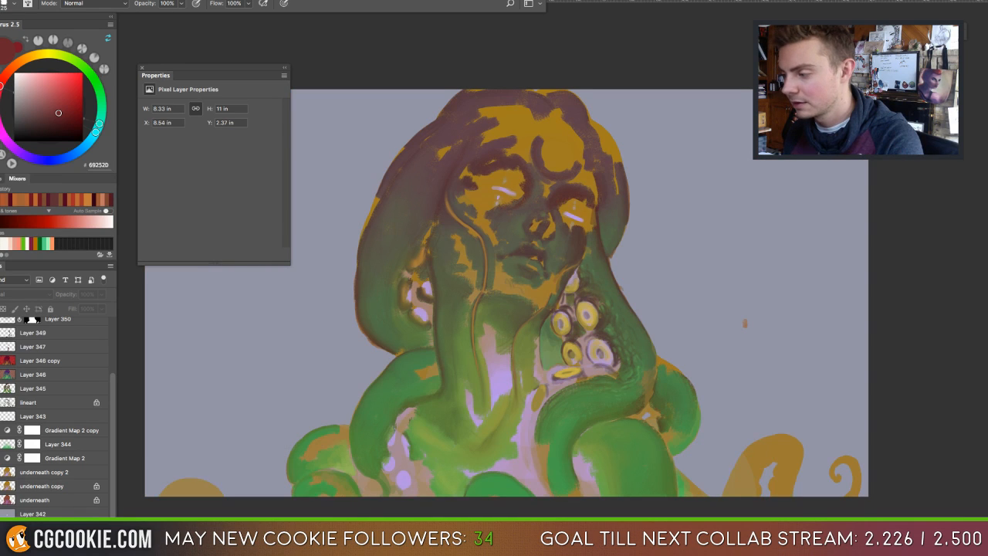
{"action": "key", "text": "super+"}
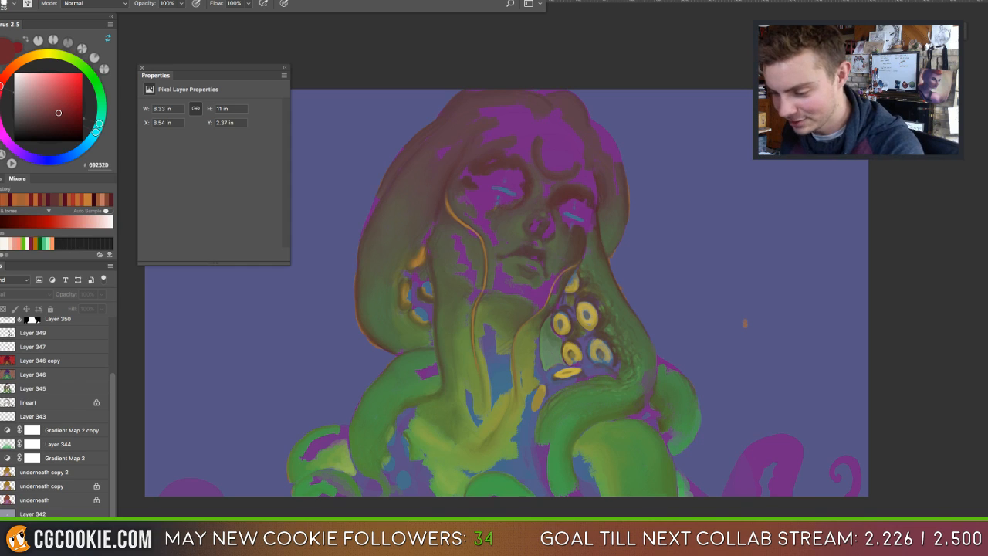
{"action": "key", "text": "super+"}
{"action": "key", "text": "super+"}
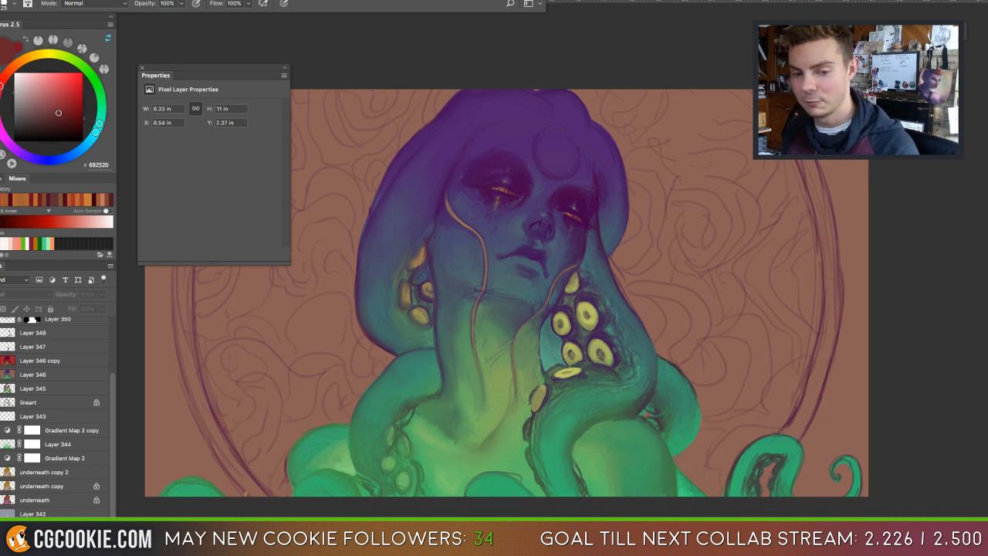
Show Layer 346 copy and the paint layers above it again, and preview the painting with and without the white highlights.
{"action": "left_click", "coordinate": [7, 361]}
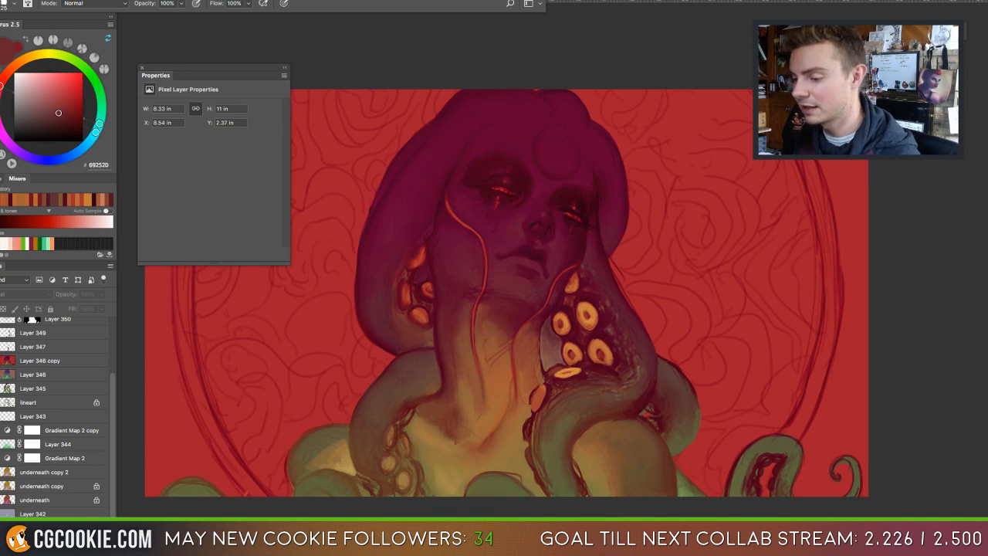
{"action": "scroll", "coordinate": [6, 378], "scroll_direction": "up", "scroll_amount": 5}
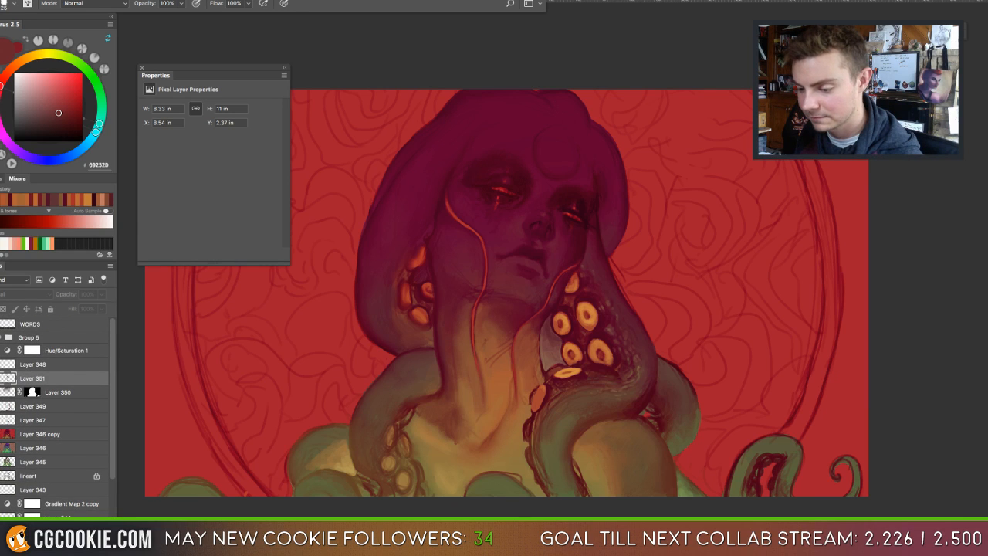
{"action": "key", "text": "super+z"}
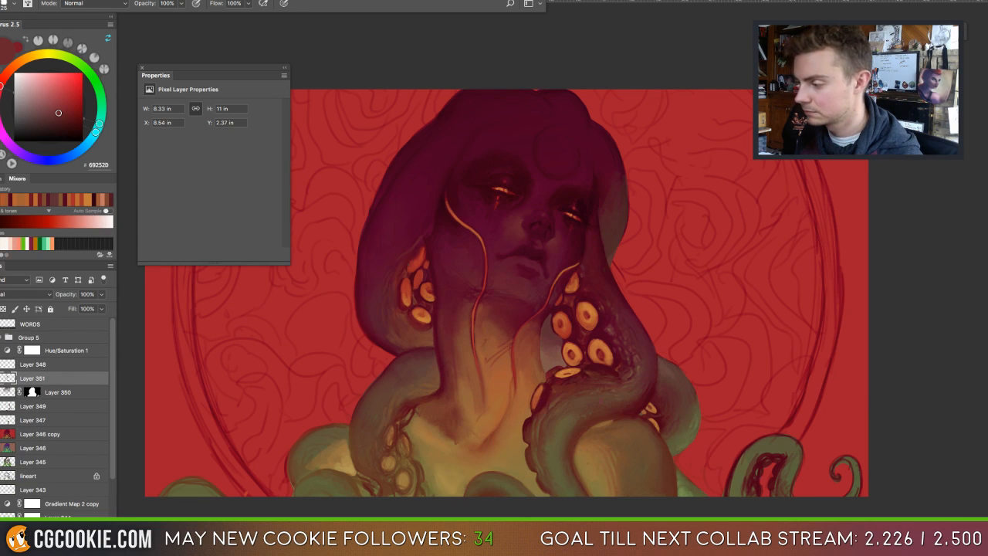
{"action": "key", "text": "super+z"}
{"action": "key", "text": "super+z"}
{"action": "key", "text": "super+shift+z"}
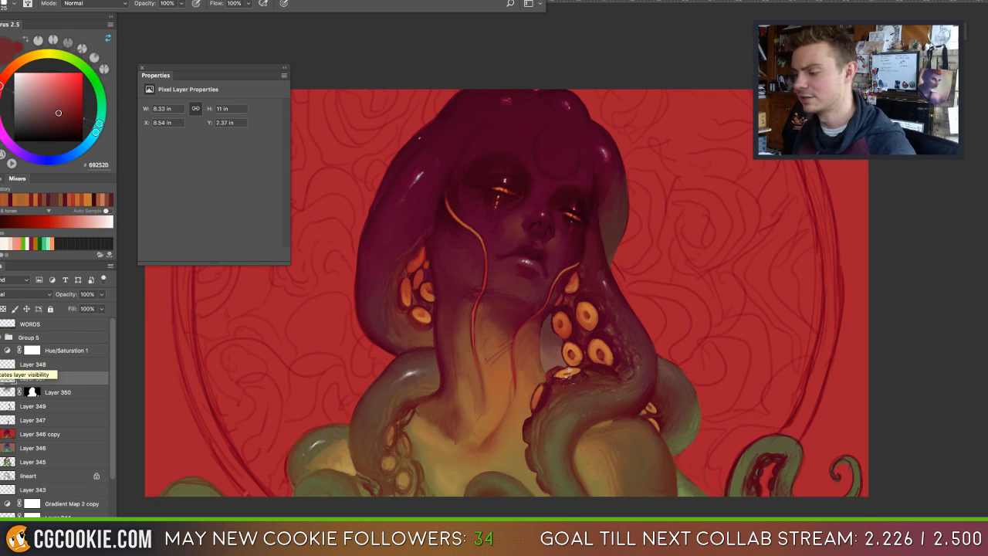
{"action": "left_click", "coordinate": [7, 377]}
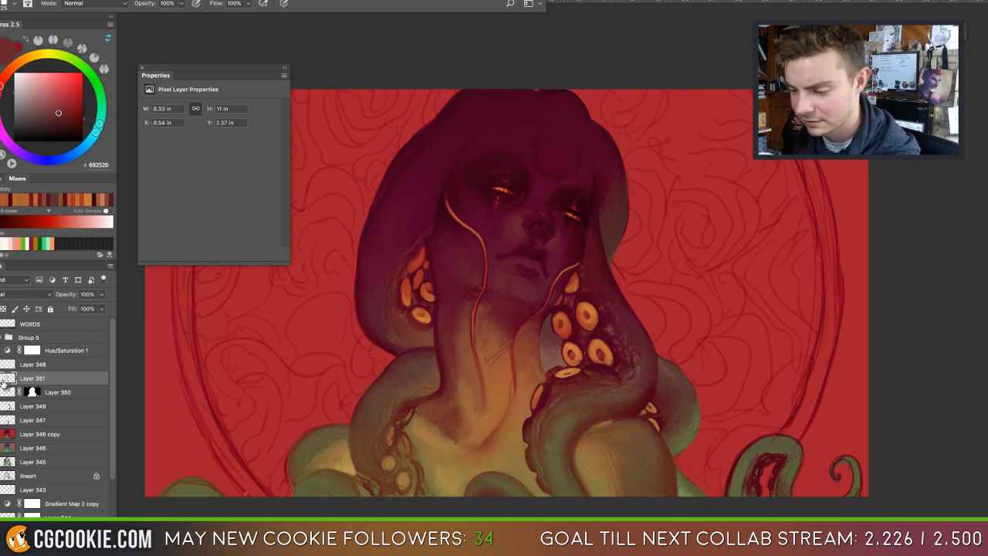